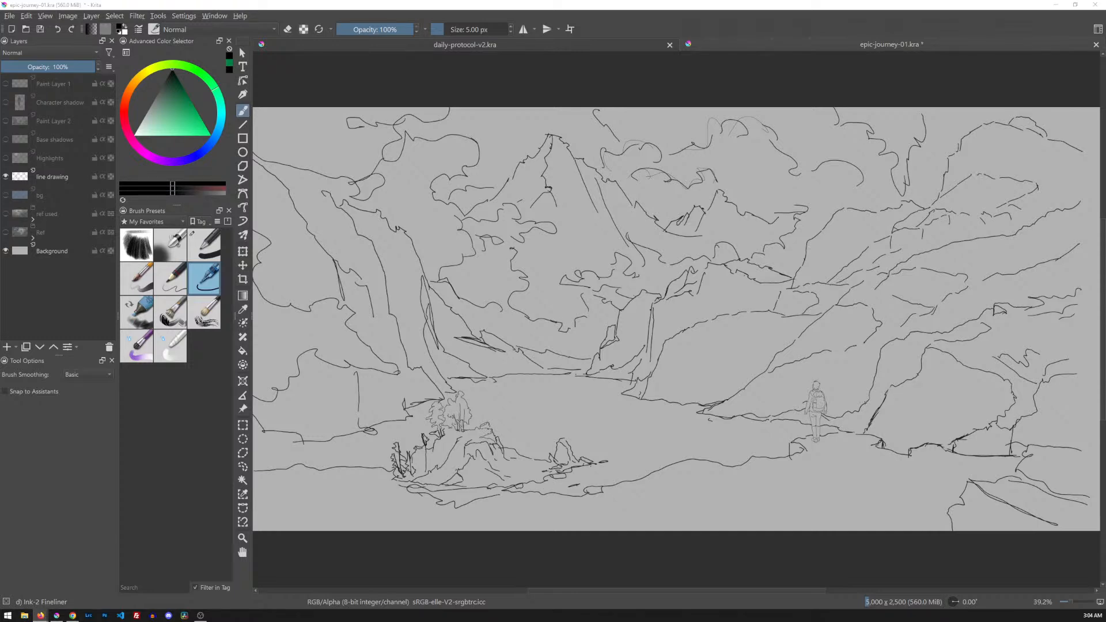
- Switch to the browser and open the davidrevoy.com home page in a new tab to look over the recent blog posts
mouse_move(597, 0)
left_mouse_down()
mouse_move(468, 31)
mouse_move(502, 55)
left_mouse_up()
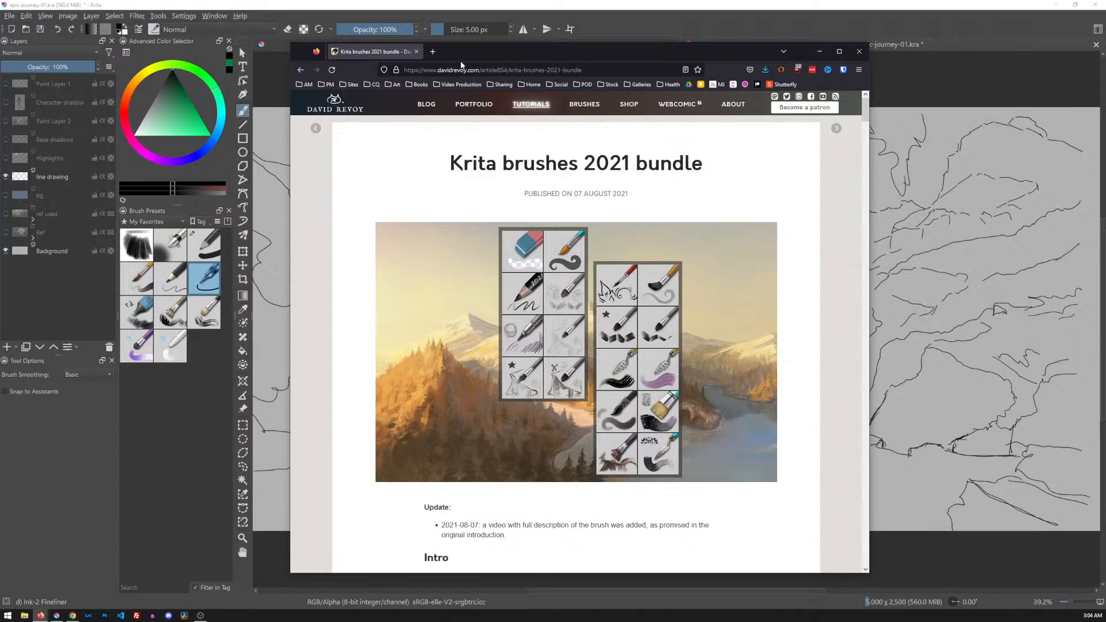
right_click(339, 105)
left_click(375, 112)
left_click(455, 52)
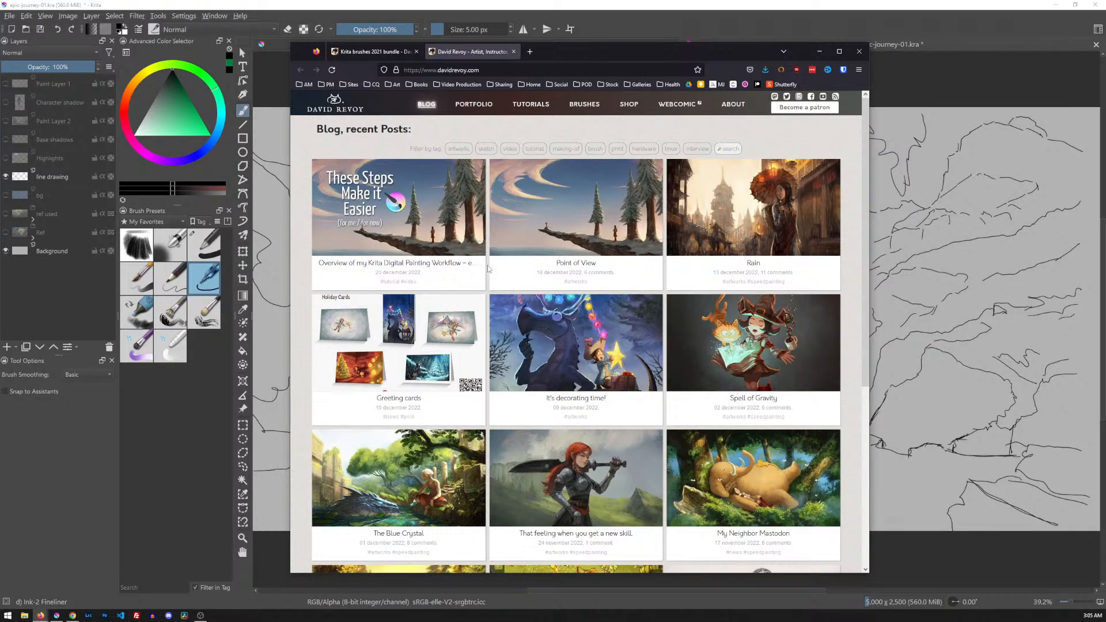
scroll(488, 271, "down", 4)
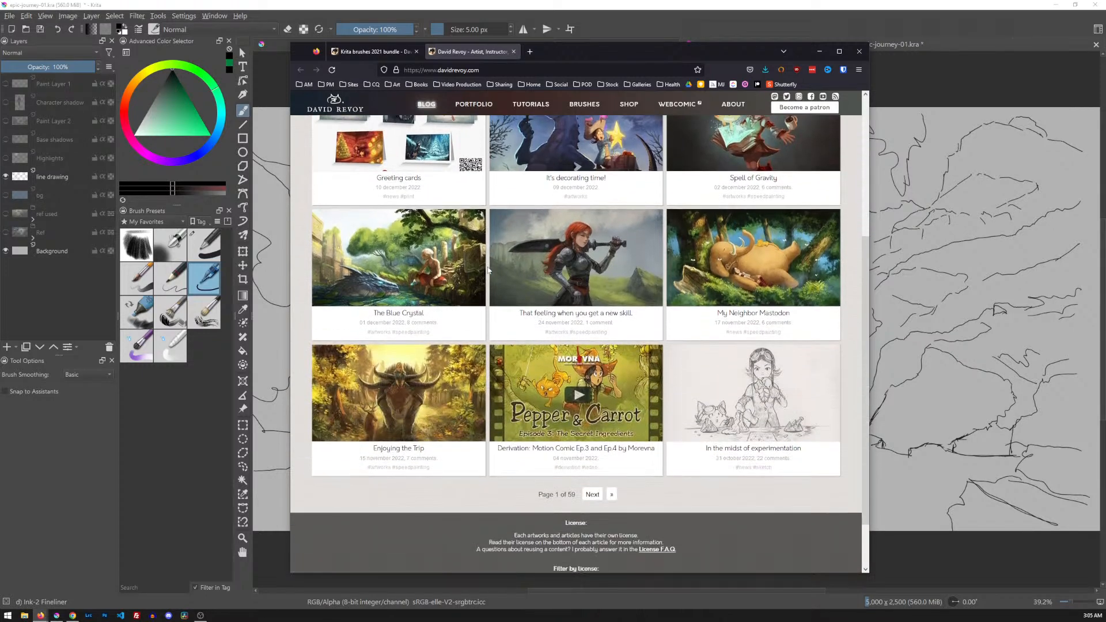
scroll(488, 270, "up", 4)
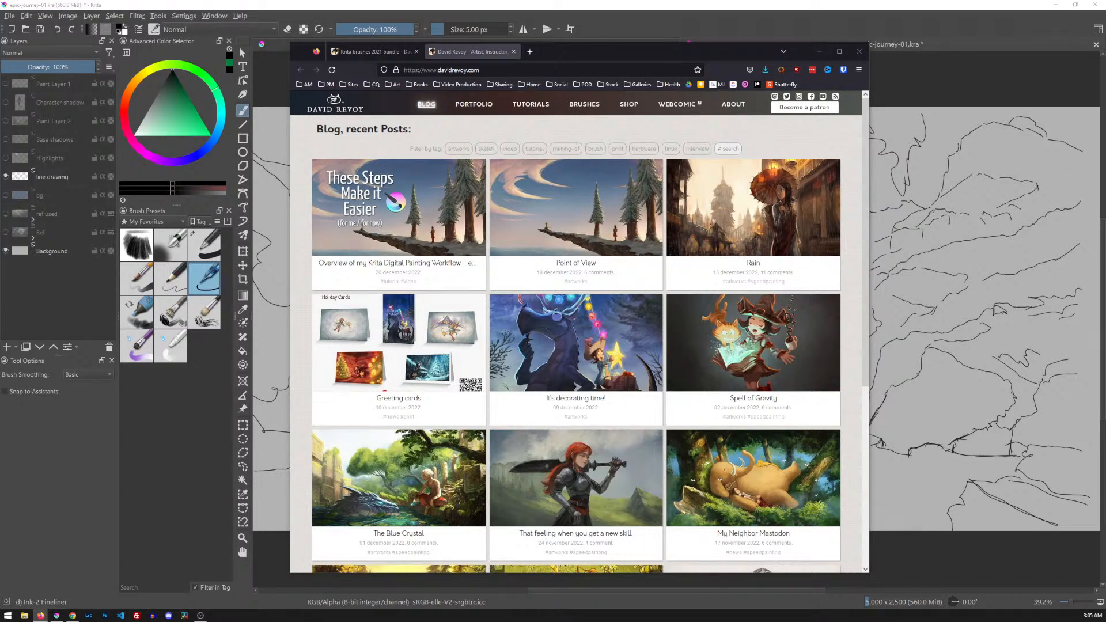
left_click(530, 51)
type("https://krita-artists.org/c/resources/10/l/top")
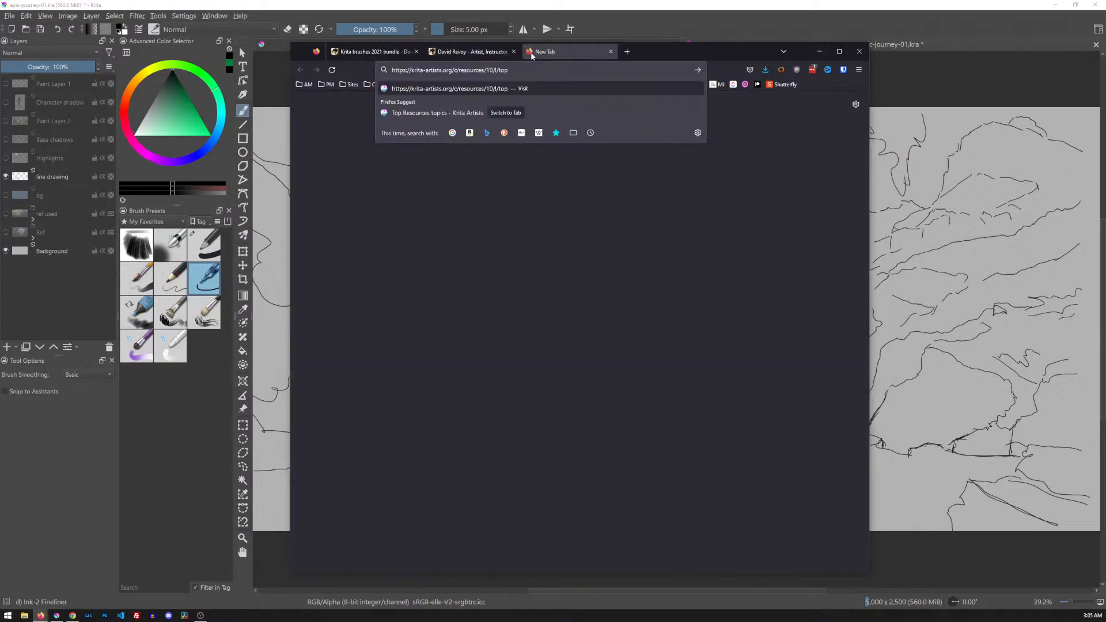
key("Return")
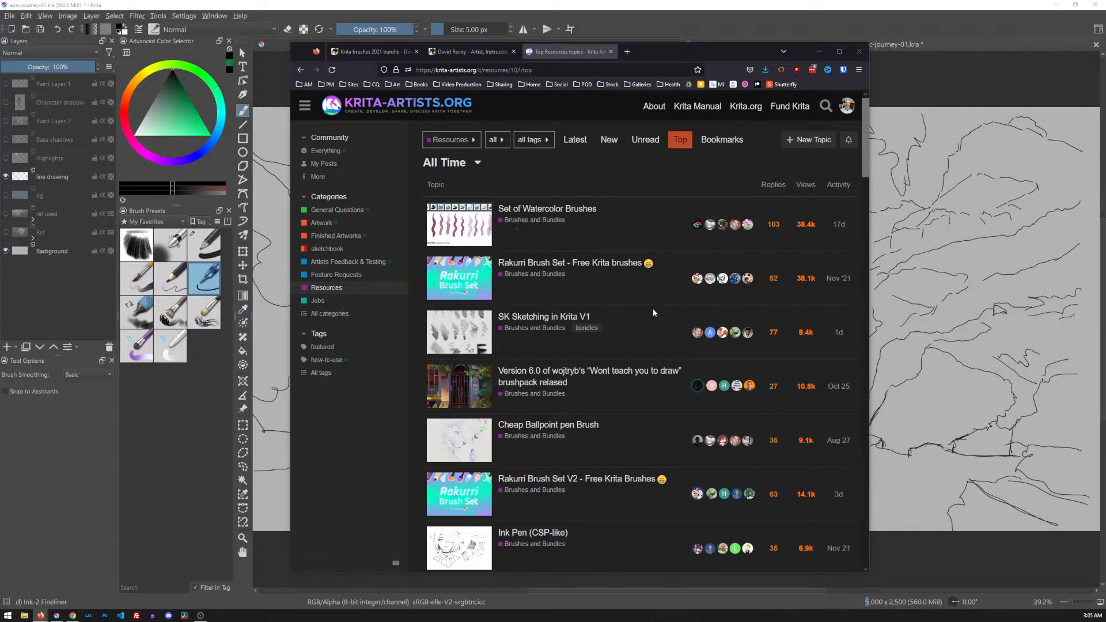
- Close the davidrevoy.com home page and Krita Artists tabs, returning to the Krita brushes 2021 bundle article
left_click(475, 51)
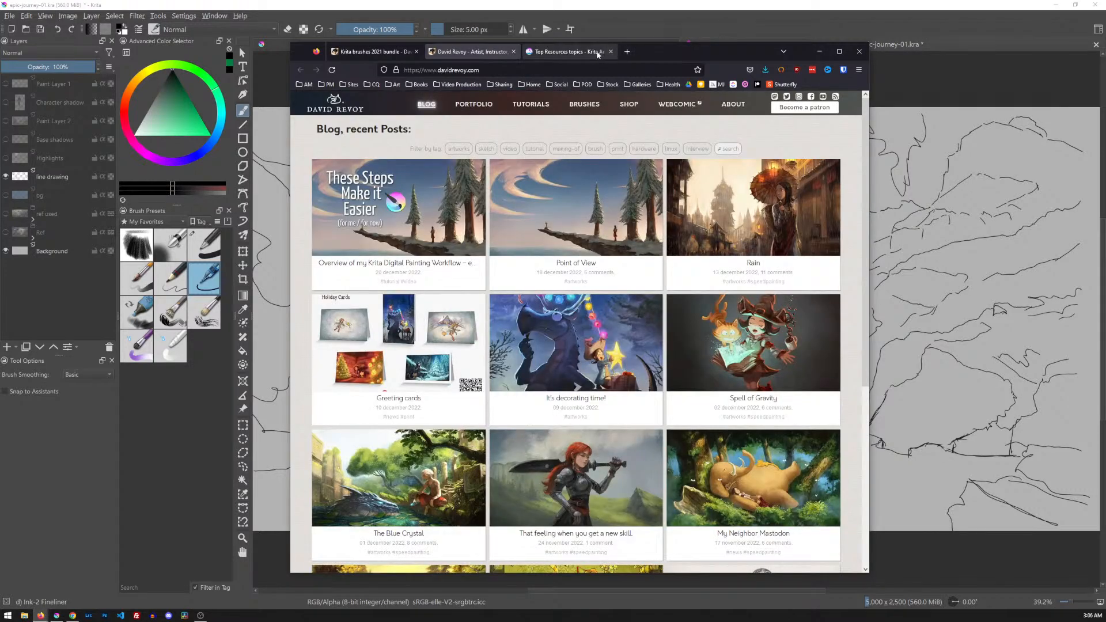
left_click(513, 51)
left_click(513, 51)
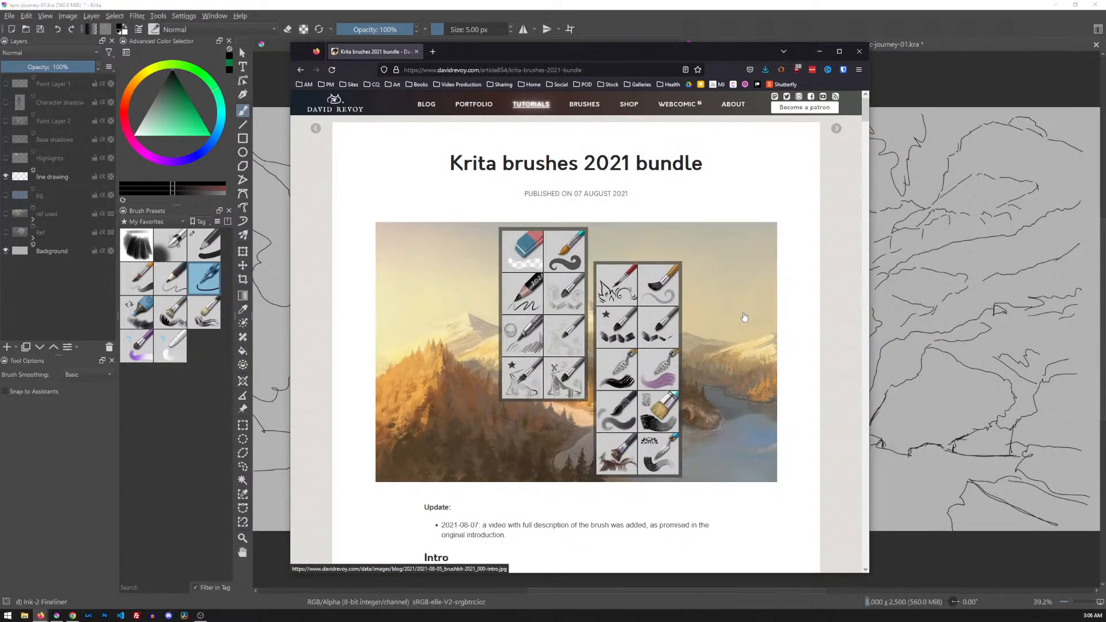
- Look through the Krita brushes 2021 bundle article from the intro and video to the Sketch gallery, and return to its beginning
scroll(744, 317, "down", 1)
scroll(744, 316, "up", 1)
scroll(744, 316, "down", 7)
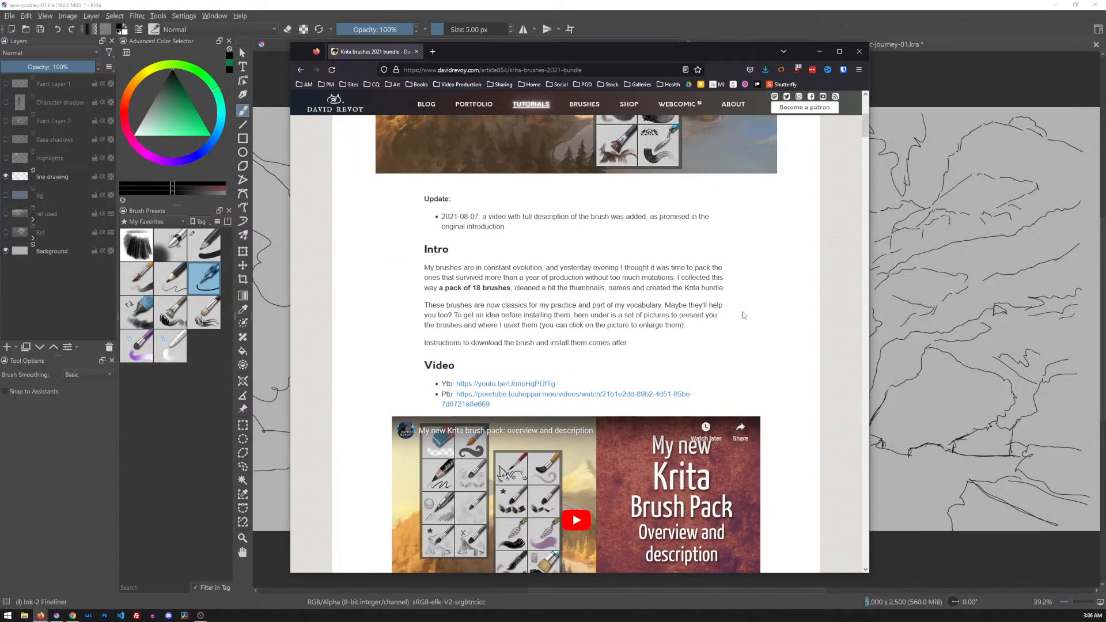
scroll(744, 315, "down", 1)
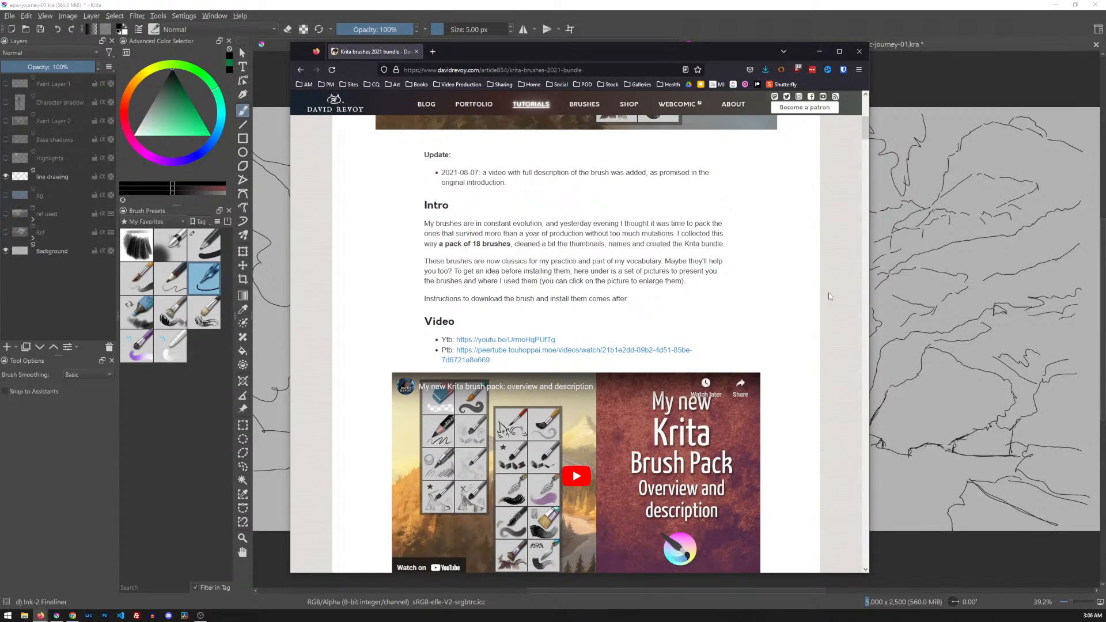
scroll(830, 296, "down", 3)
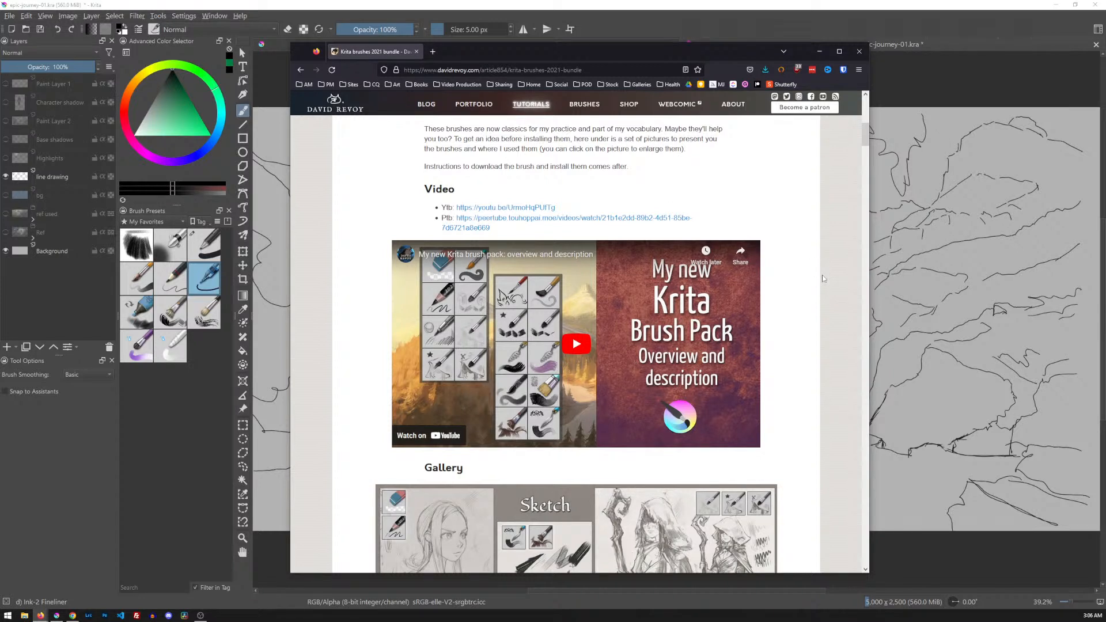
scroll(823, 278, "down", 5)
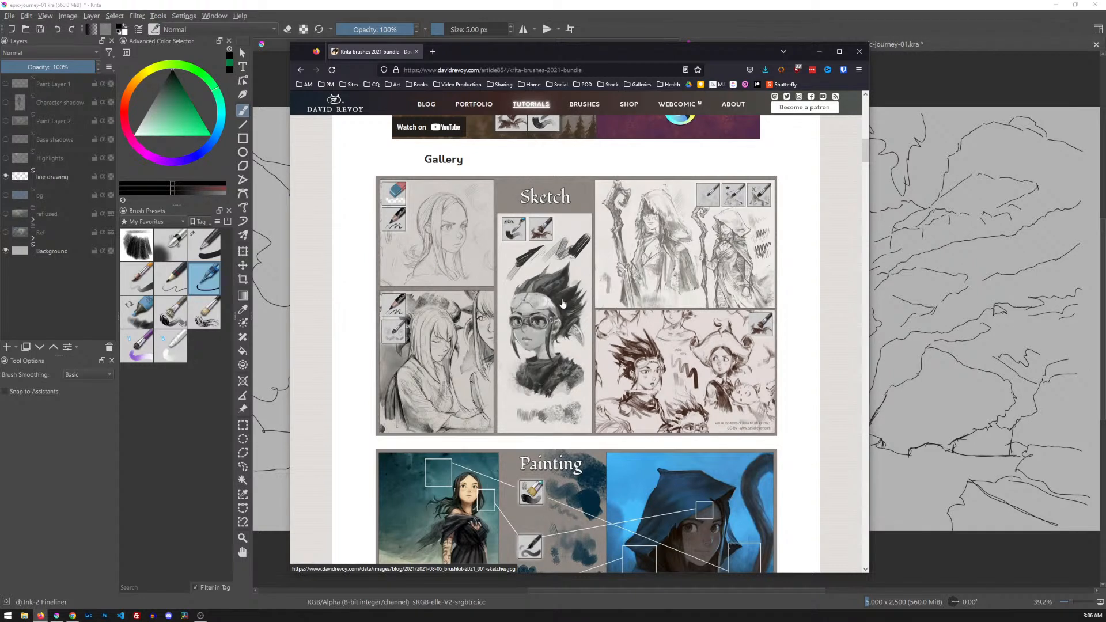
scroll(563, 304, "up", 5)
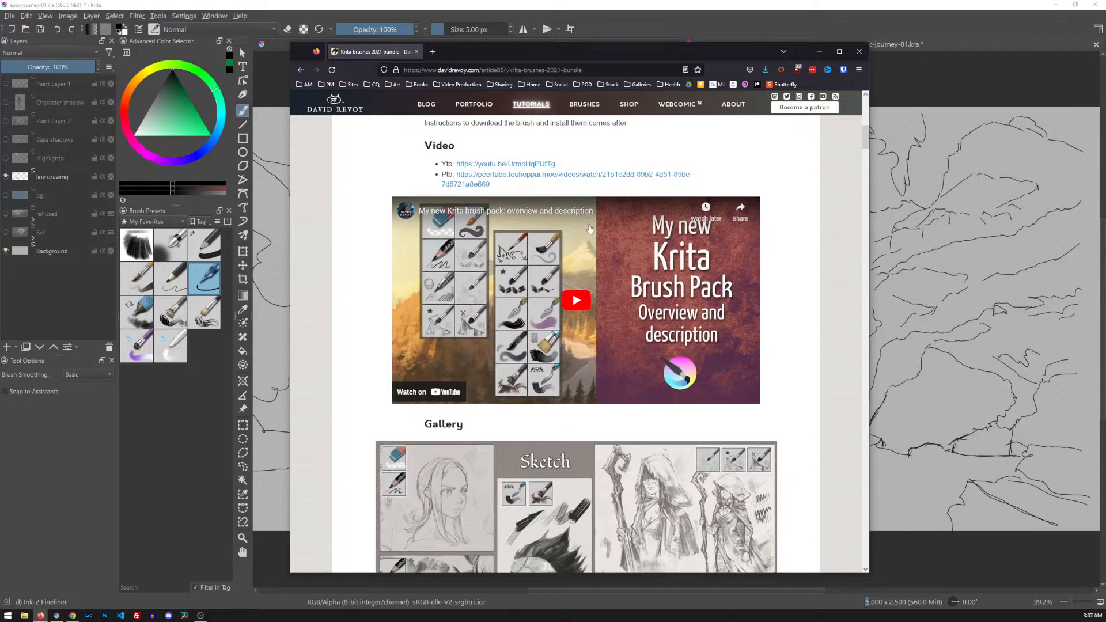
scroll(589, 224, "up", 10)
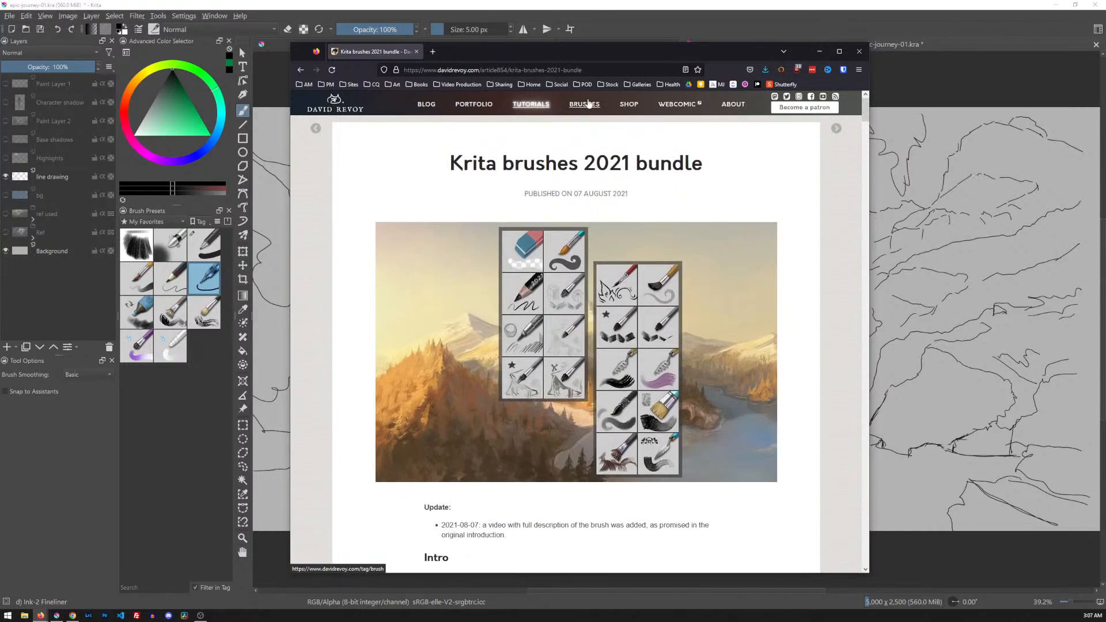
- Open the Krita brushes 2021 bundle article from the site's Brushes section and go to its Gallery
left_click(588, 104)
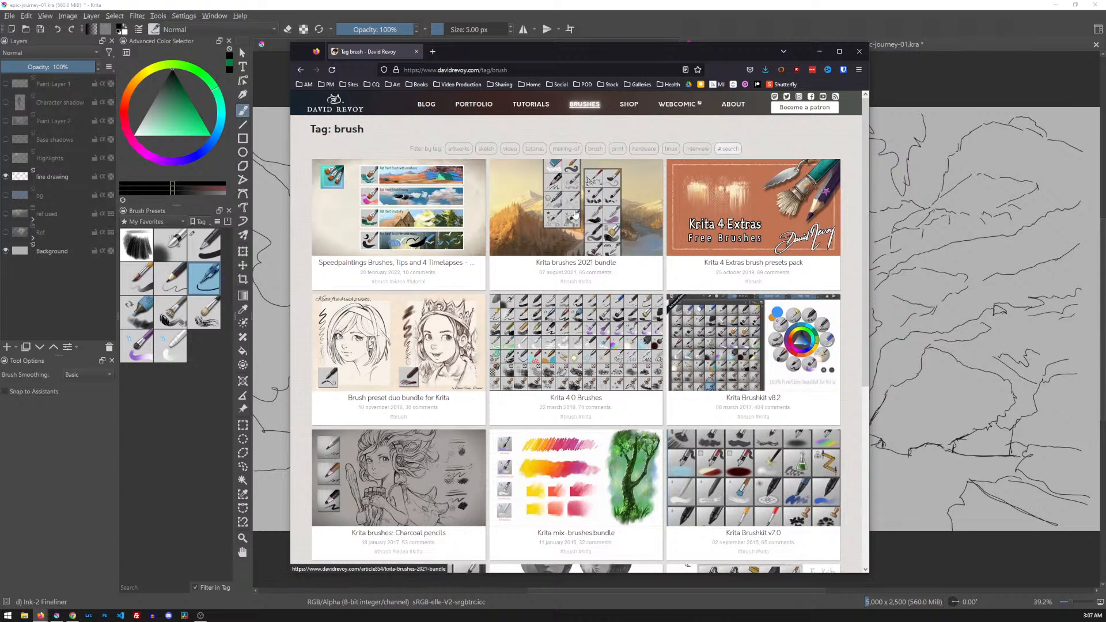
left_click(588, 224)
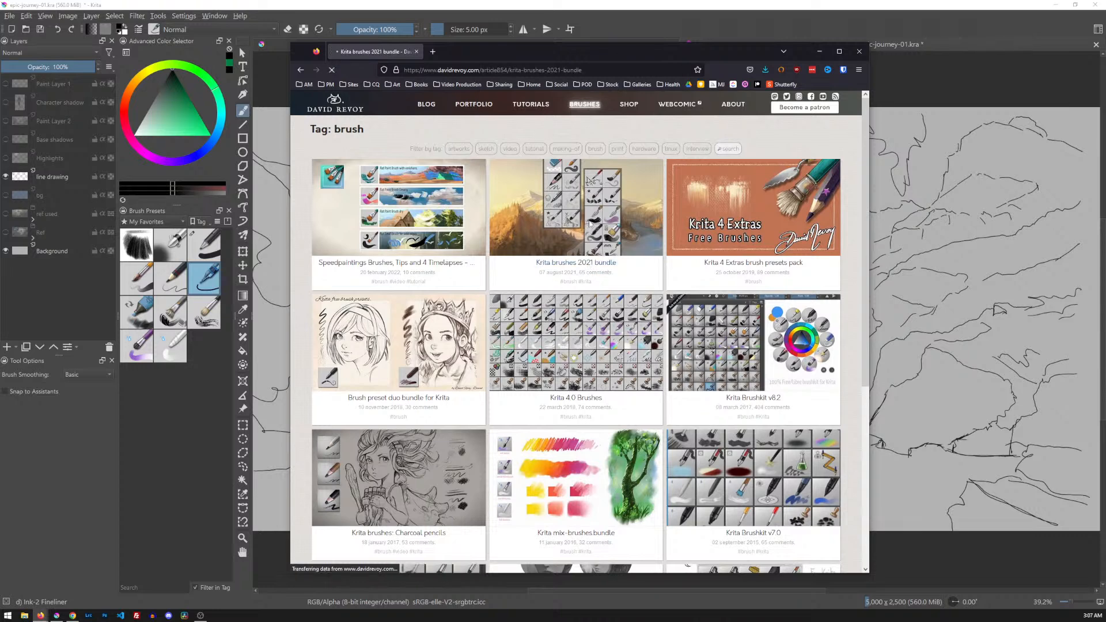
scroll(588, 224, "down", 5)
scroll(634, 288, "up", 4)
scroll(638, 289, "down", 1)
scroll(639, 289, "down", 10)
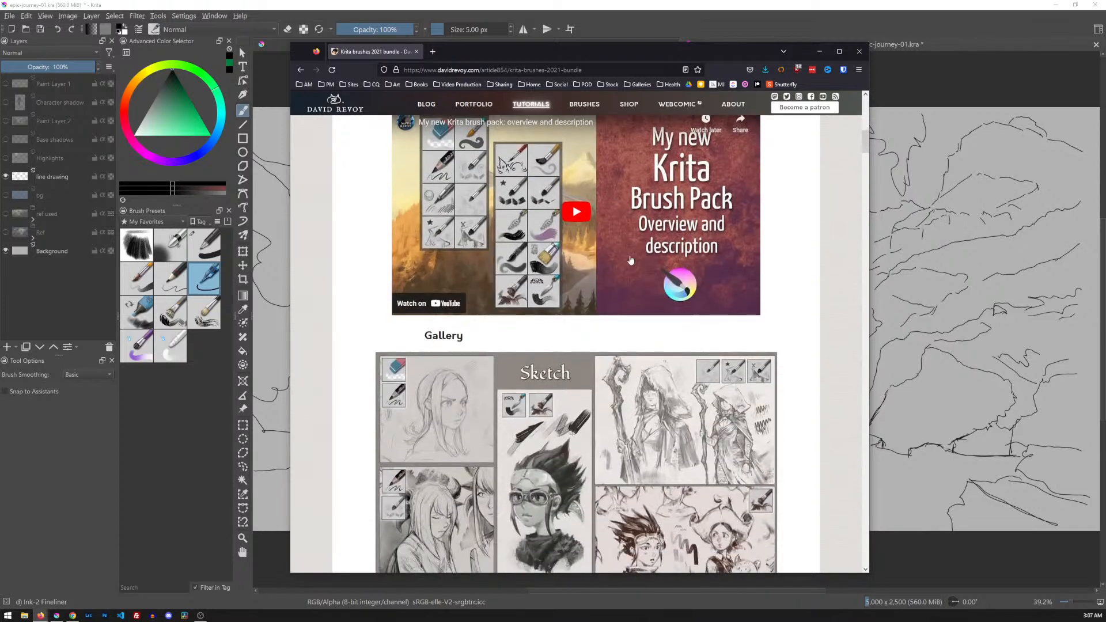
- Examine the Sketch, Painting and Inking samples in the brush bundle's gallery, down to the Download and Install sections
scroll(659, 343, "down", 3)
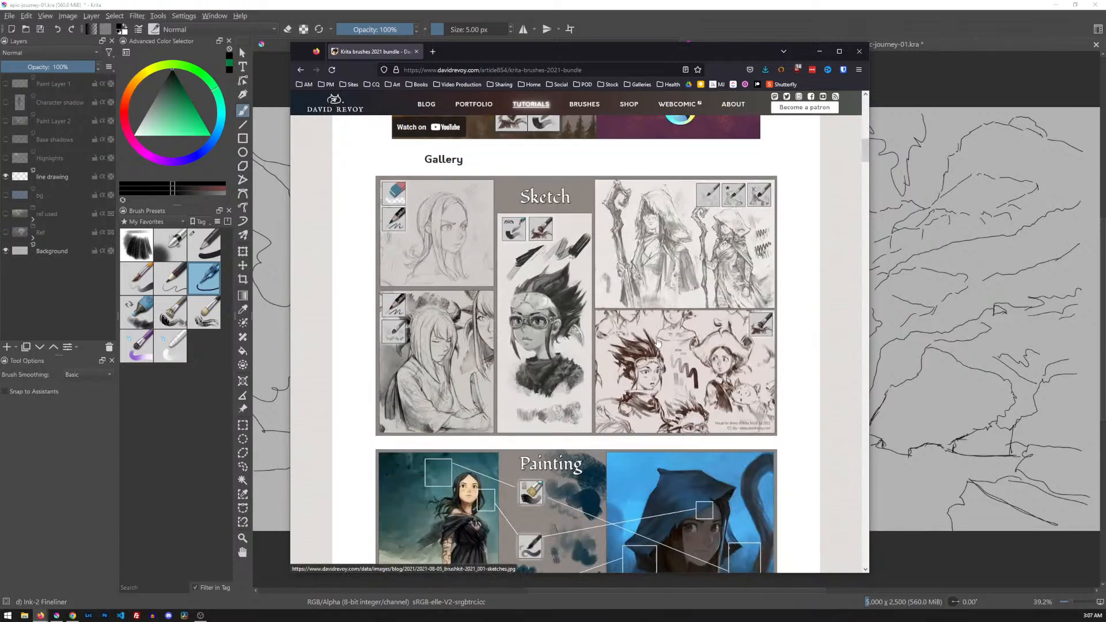
scroll(590, 327, "down", 3)
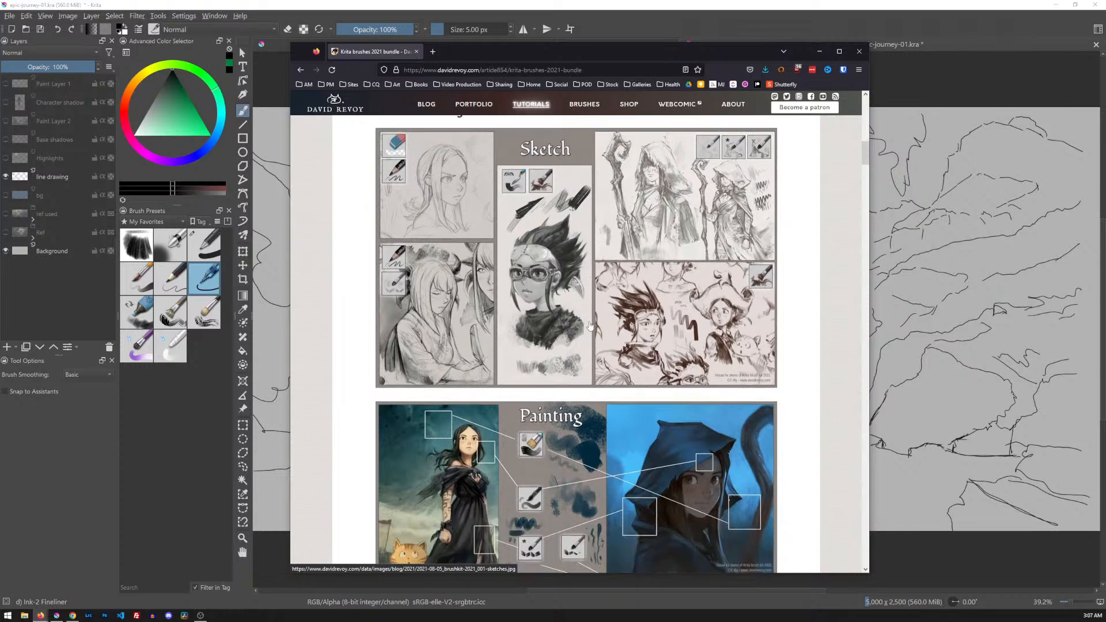
scroll(609, 326, "up", 4)
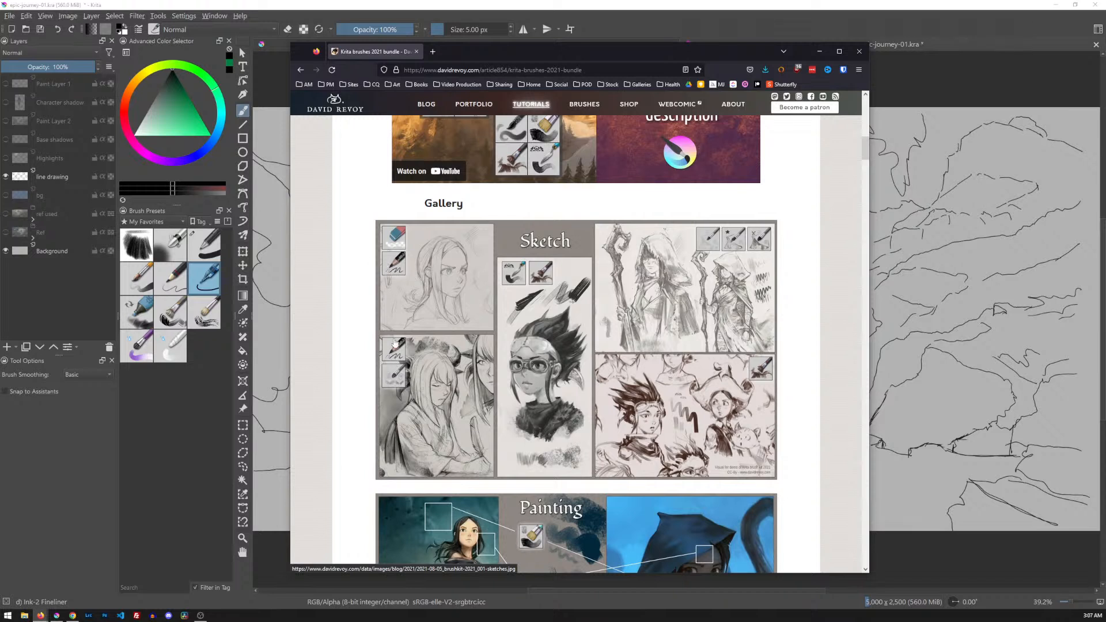
scroll(414, 417, "up", 1)
scroll(414, 417, "down", 1)
scroll(690, 397, "down", 5)
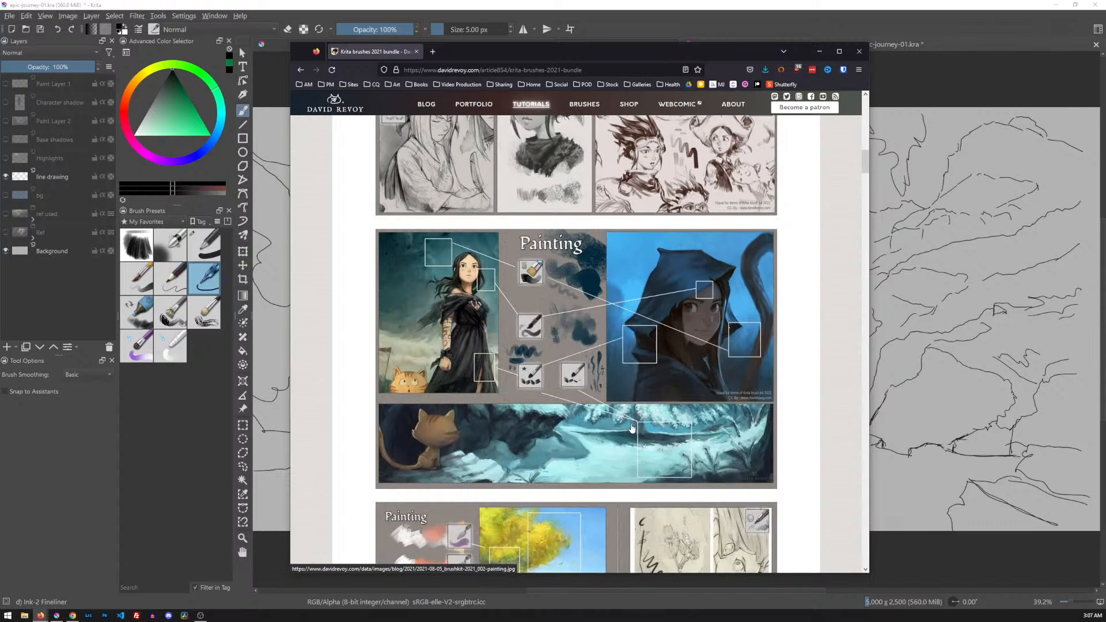
scroll(633, 427, "down", 8)
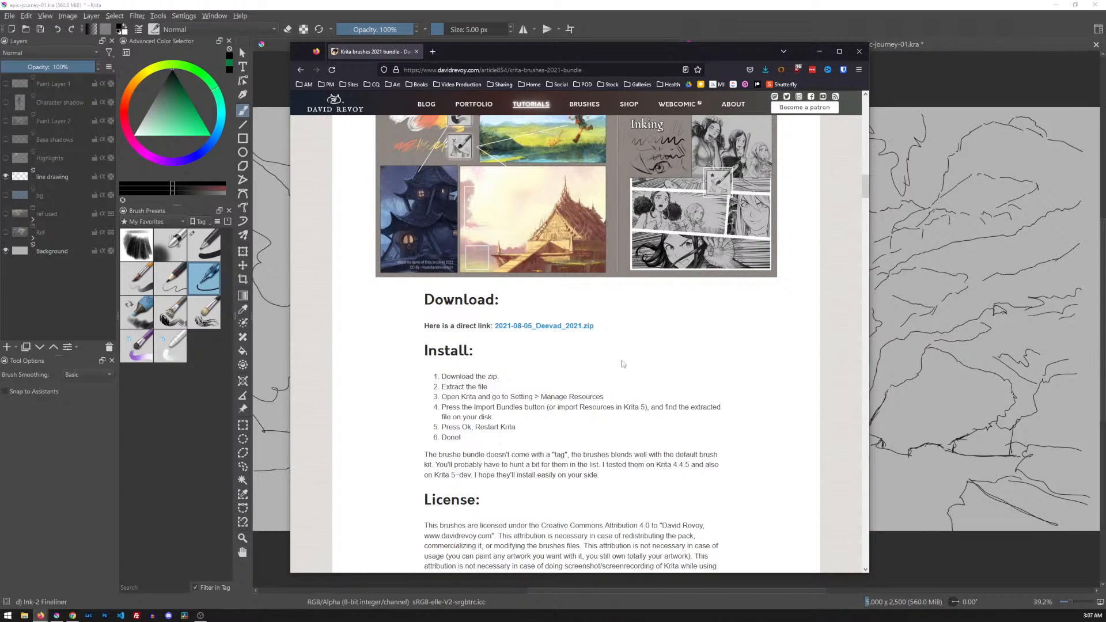
- Check the Install instructions and download 2021-08-05_Deevad_2021.zip from the direct link, saving it to the Desktop
left_click_drag(464, 440, 444, 377)
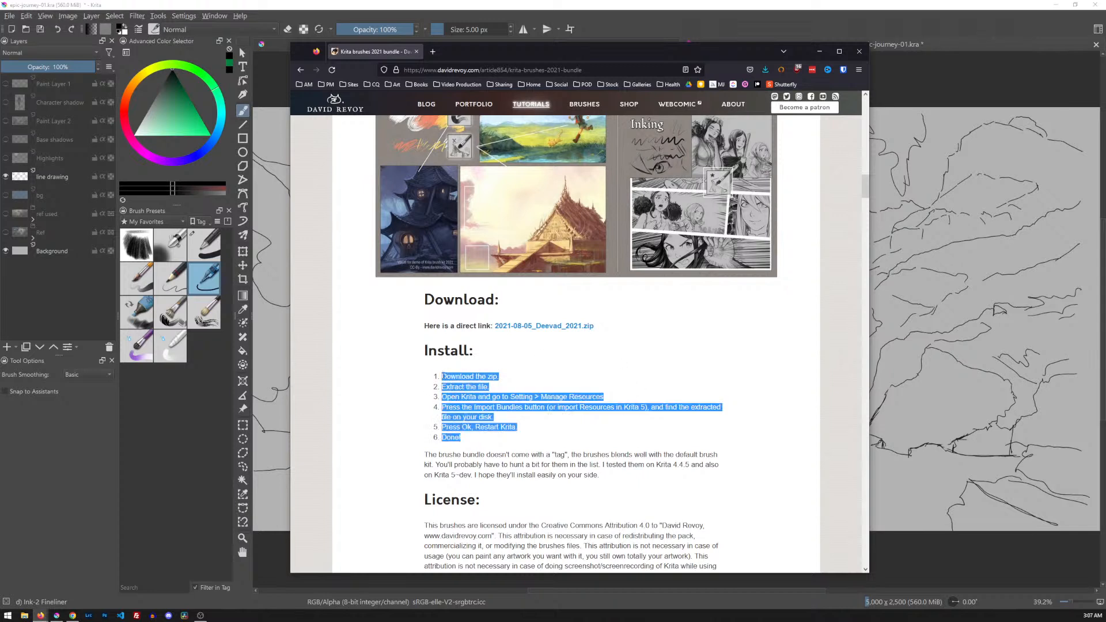
left_click(524, 372)
left_click(566, 327)
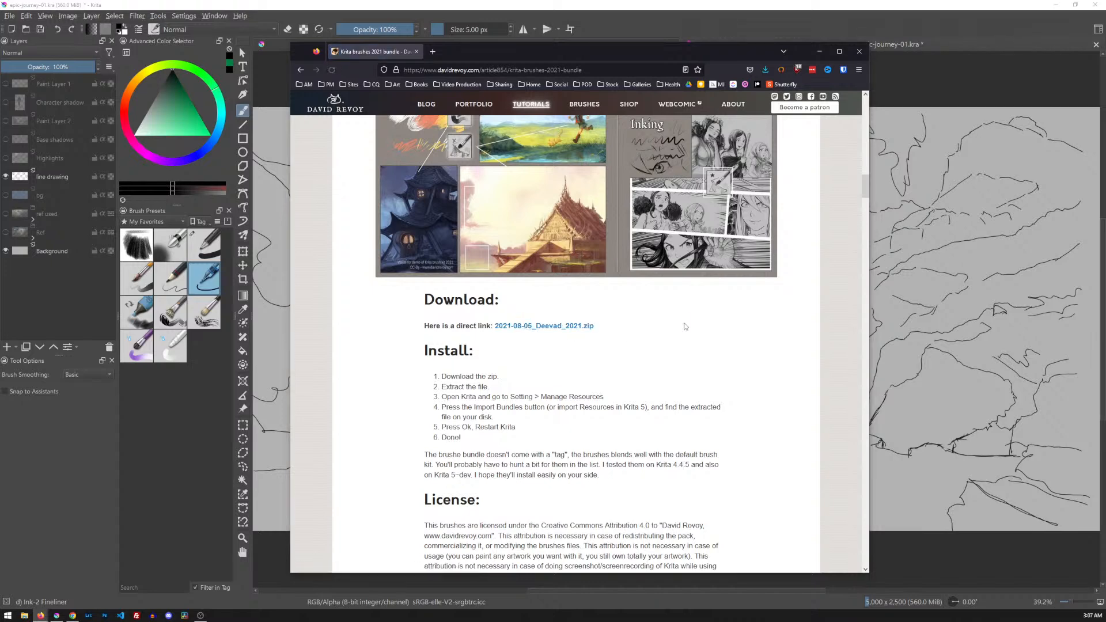
scroll(371, 156, "up", 4)
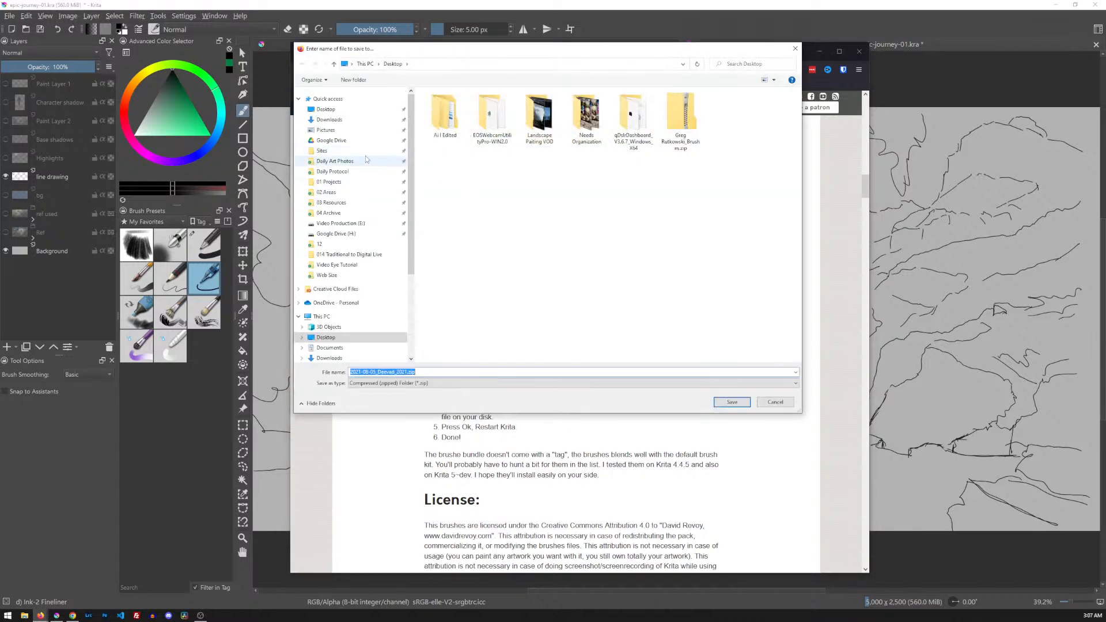
left_click(325, 109)
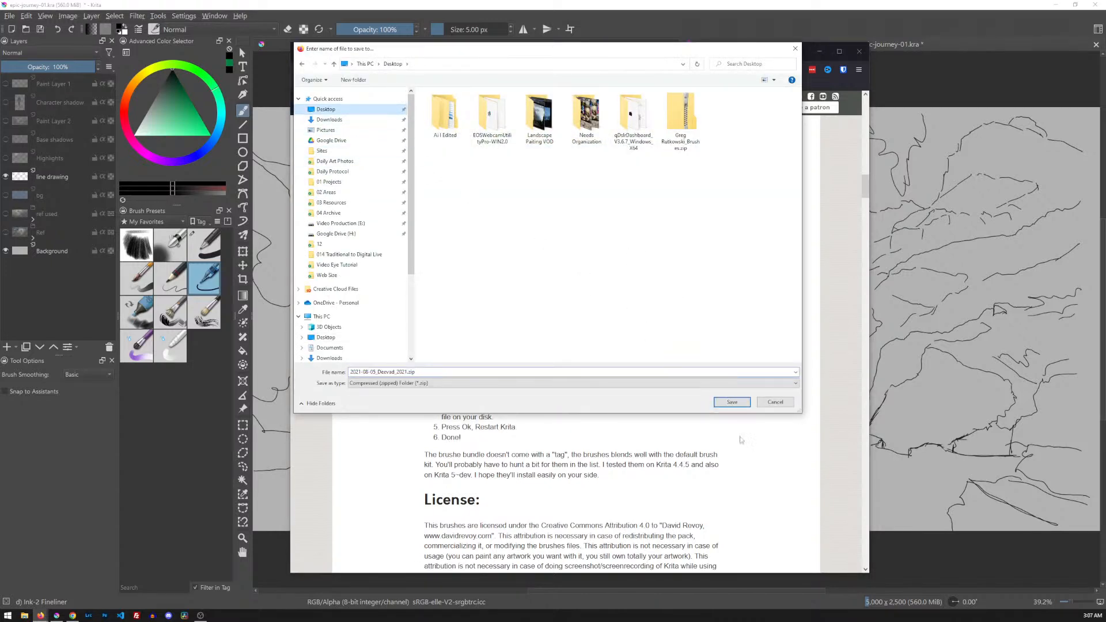
left_click(730, 402)
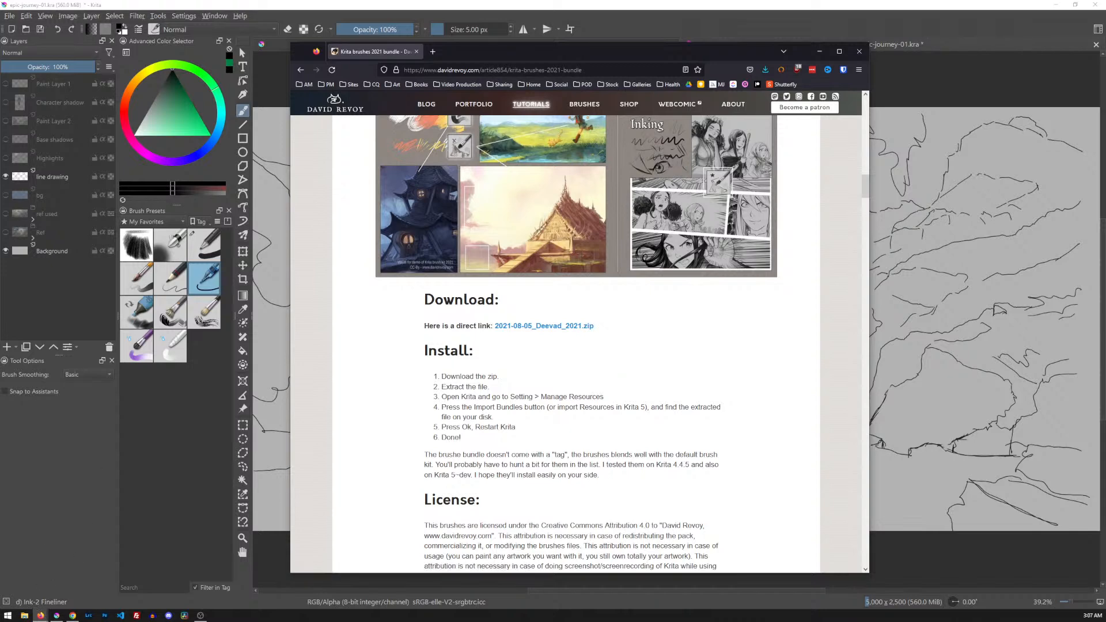
- Extract 2021-08-05_Deevad_2021.zip on the Desktop into its own folder with 7-Zip, and select Deevad_2021.bundle inside that folder
left_click(24, 615)
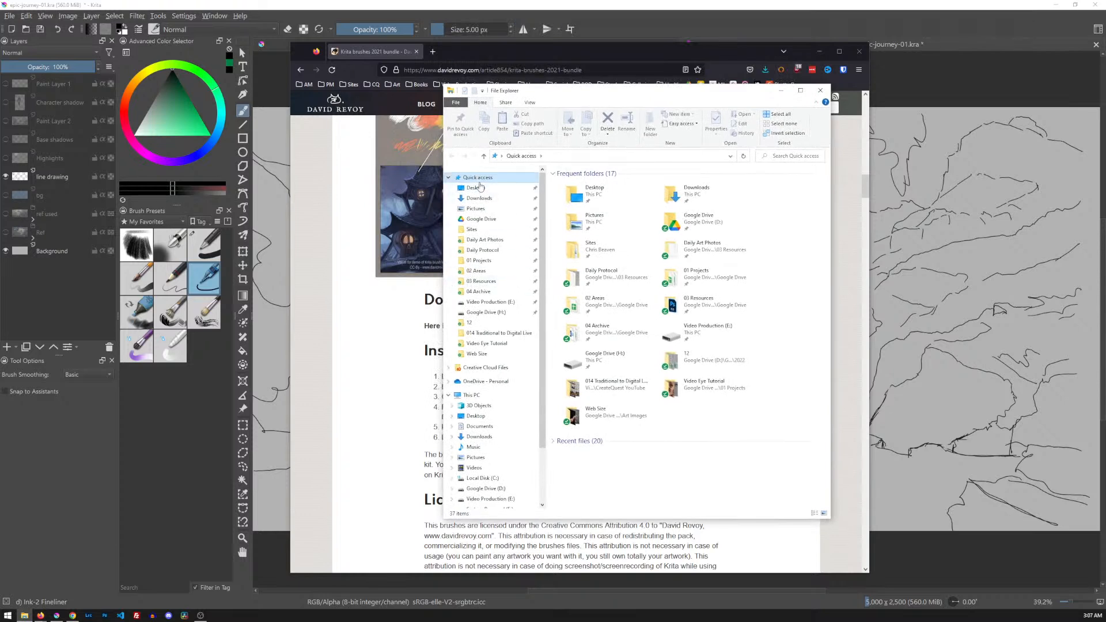
left_click(476, 188)
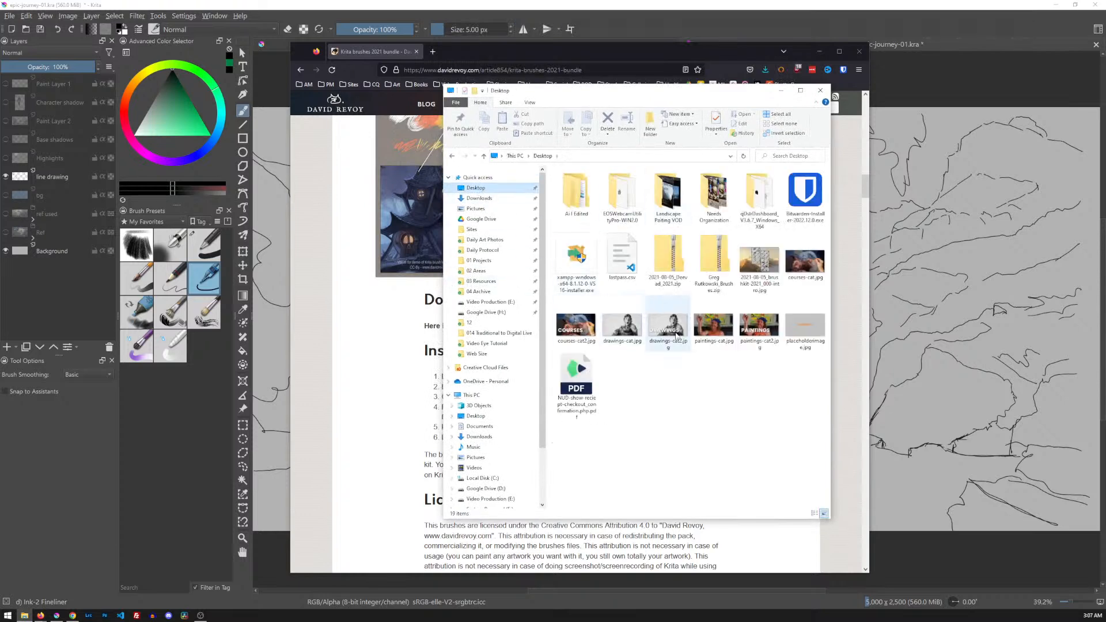
left_click(669, 258)
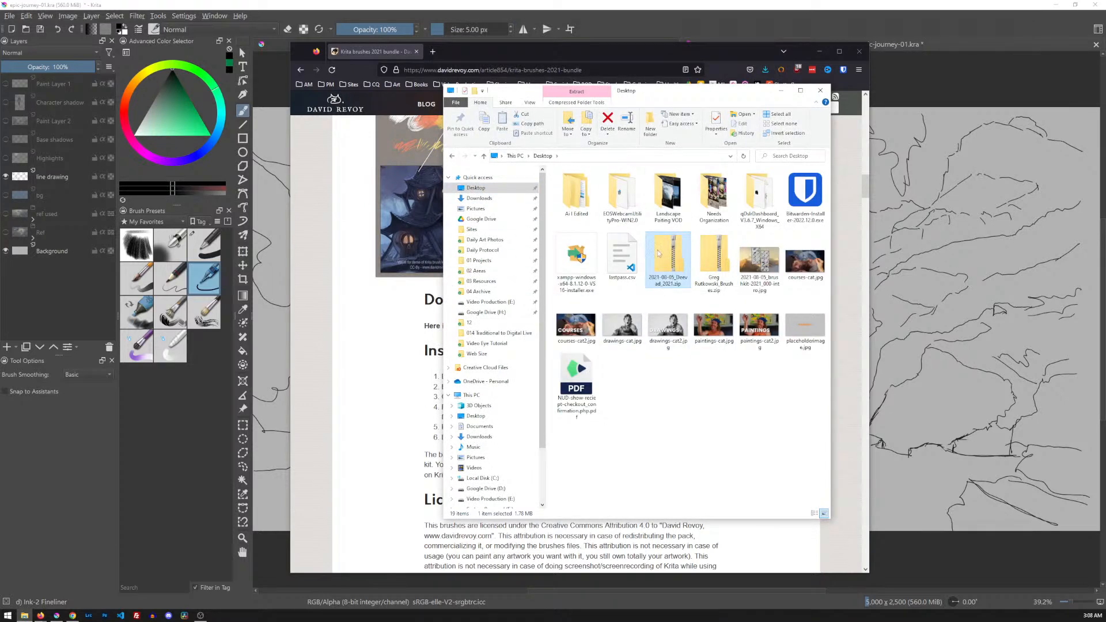
right_click(668, 248)
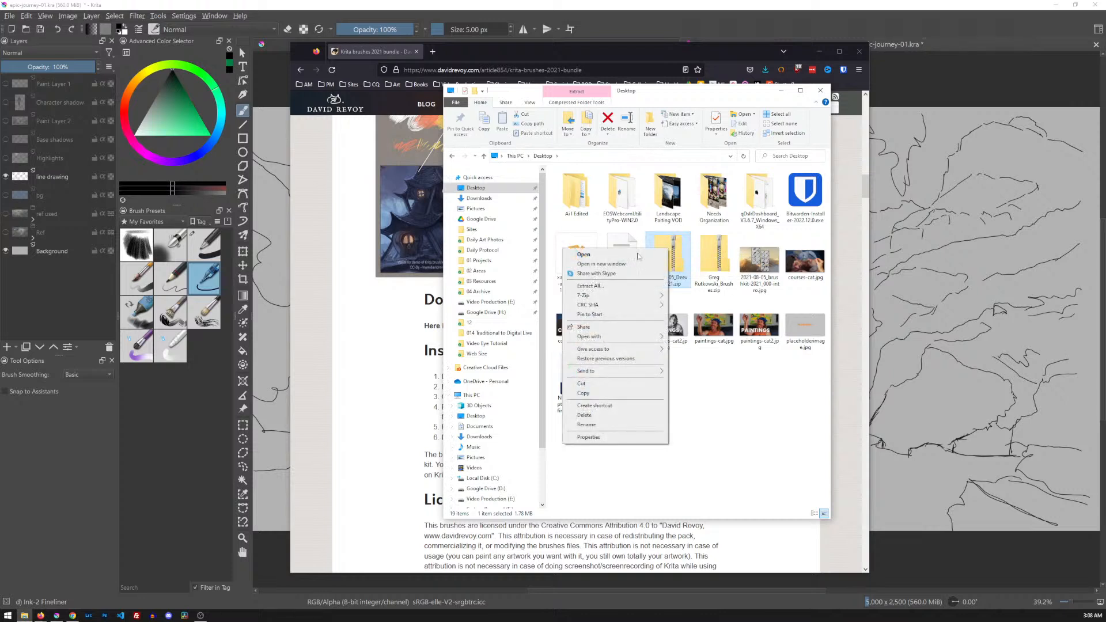
mouse_move(599, 295)
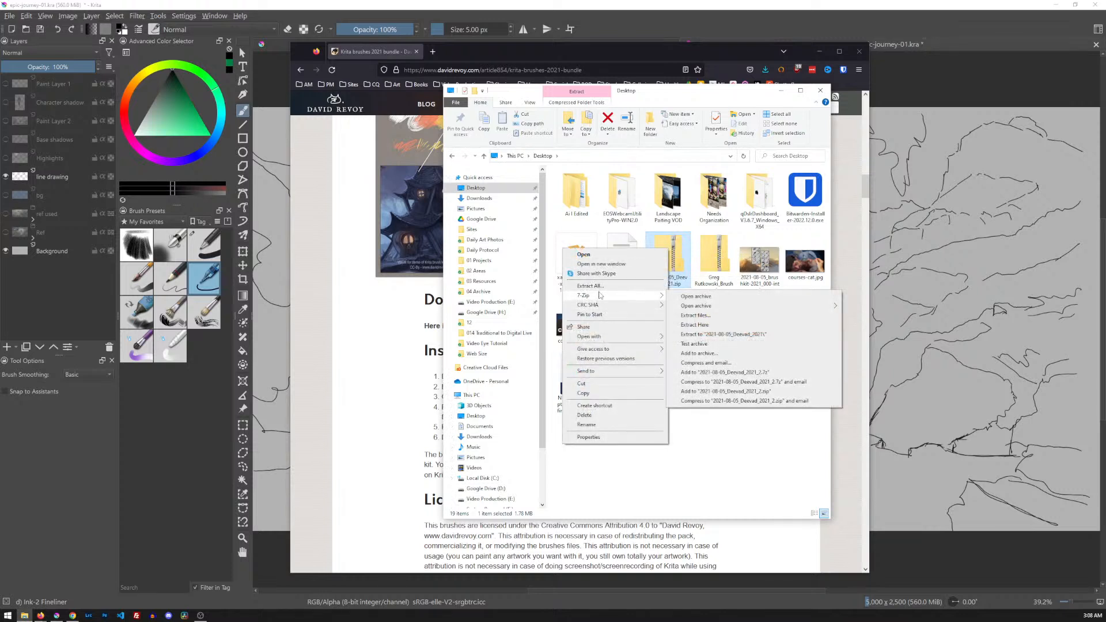
left_click(730, 335)
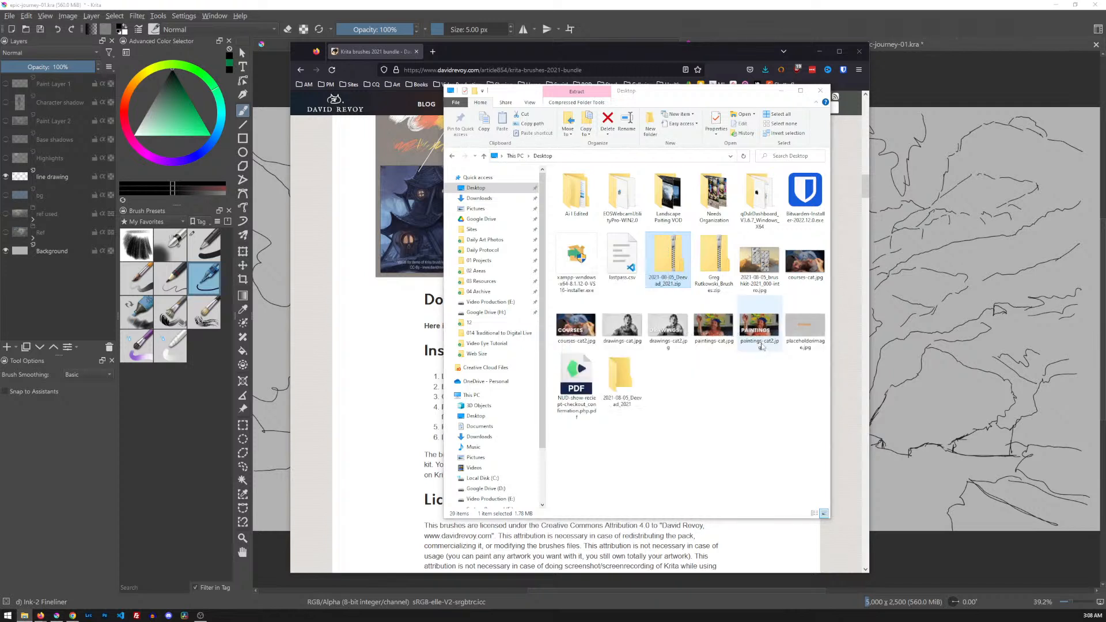
double_click(623, 377)
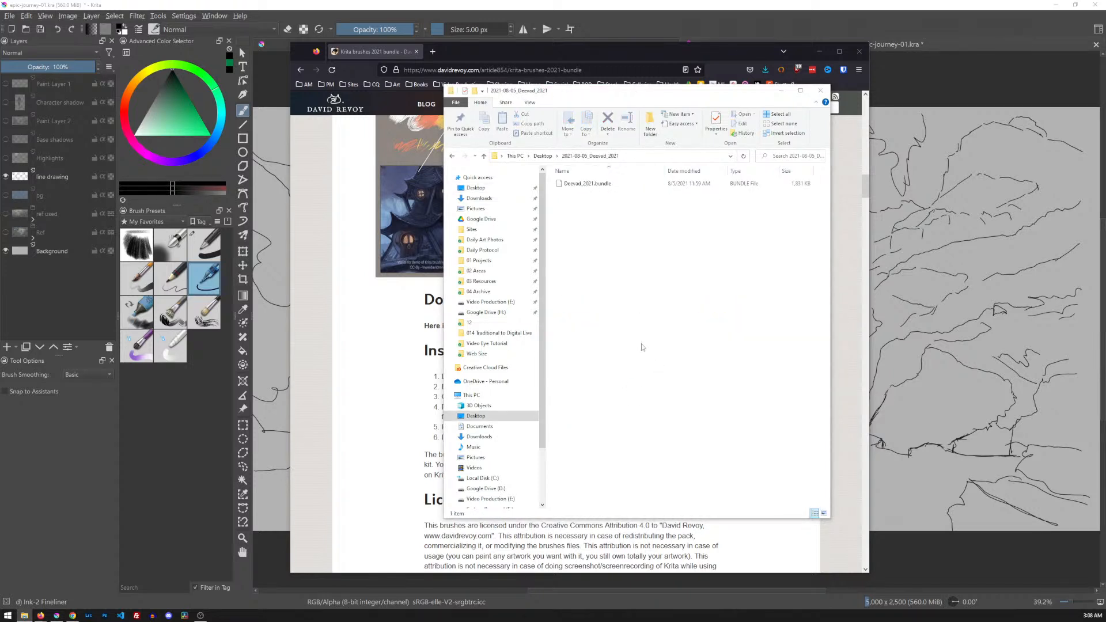
left_click(583, 185)
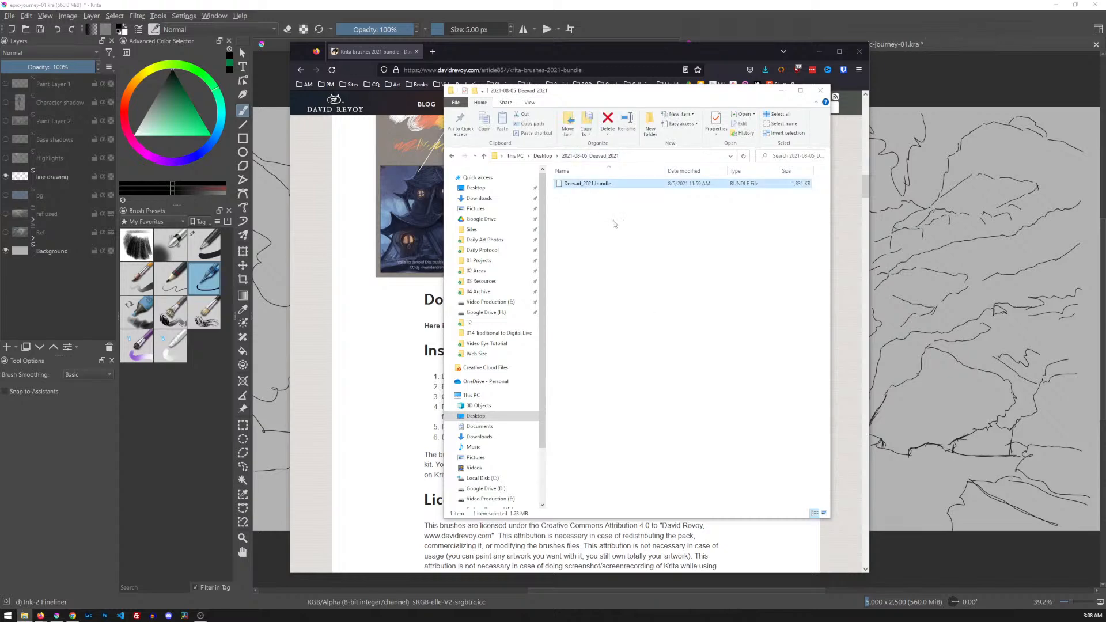
- Move the Explorer and browser windows aside, switch to Krita, and start a resource import from Manage Resources
left_click_drag(610, 91, 849, 95)
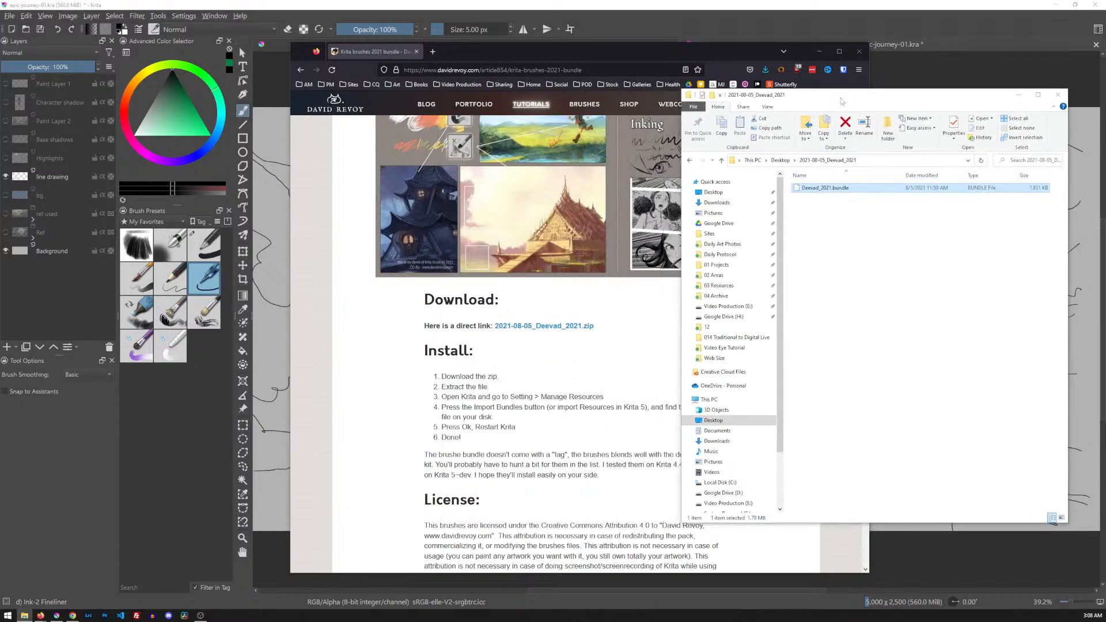
left_click_drag(617, 51, 531, 44)
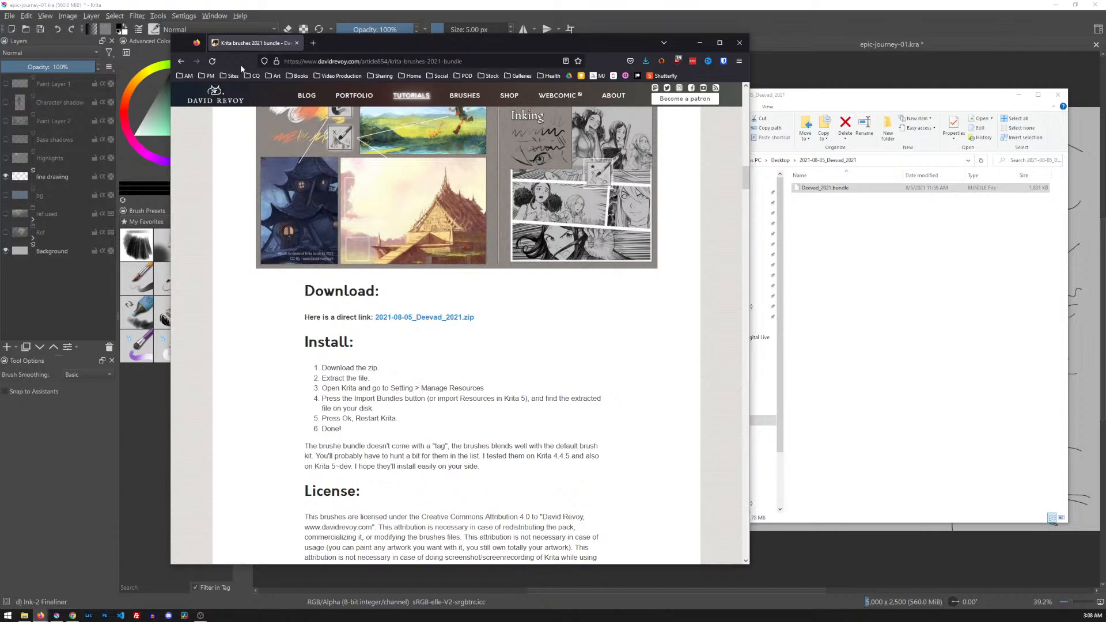
left_click(187, 20)
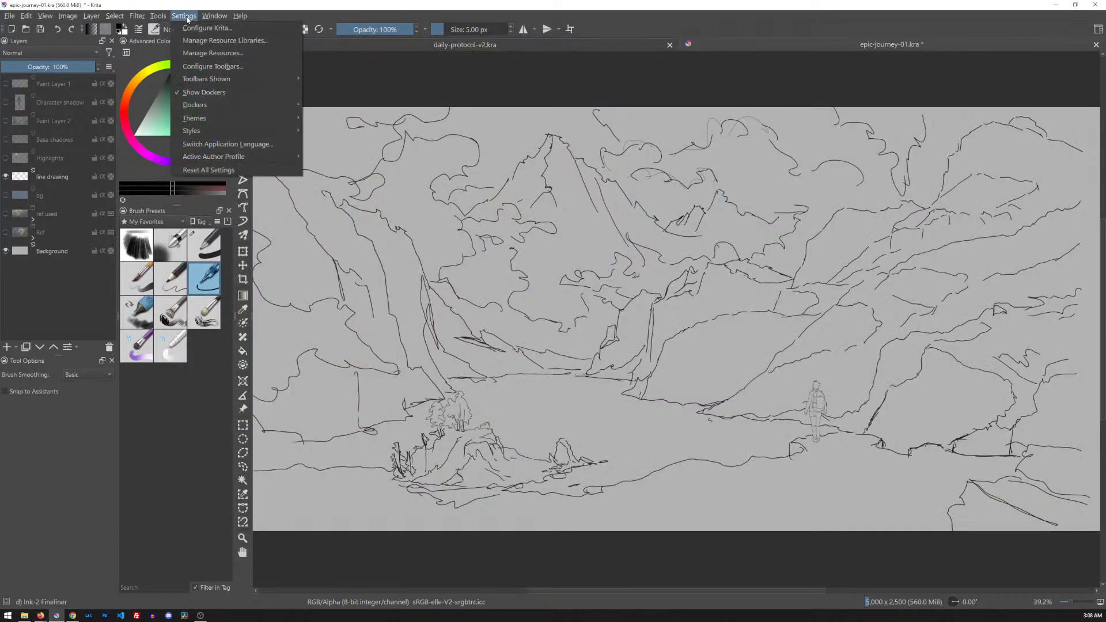
left_click(199, 55)
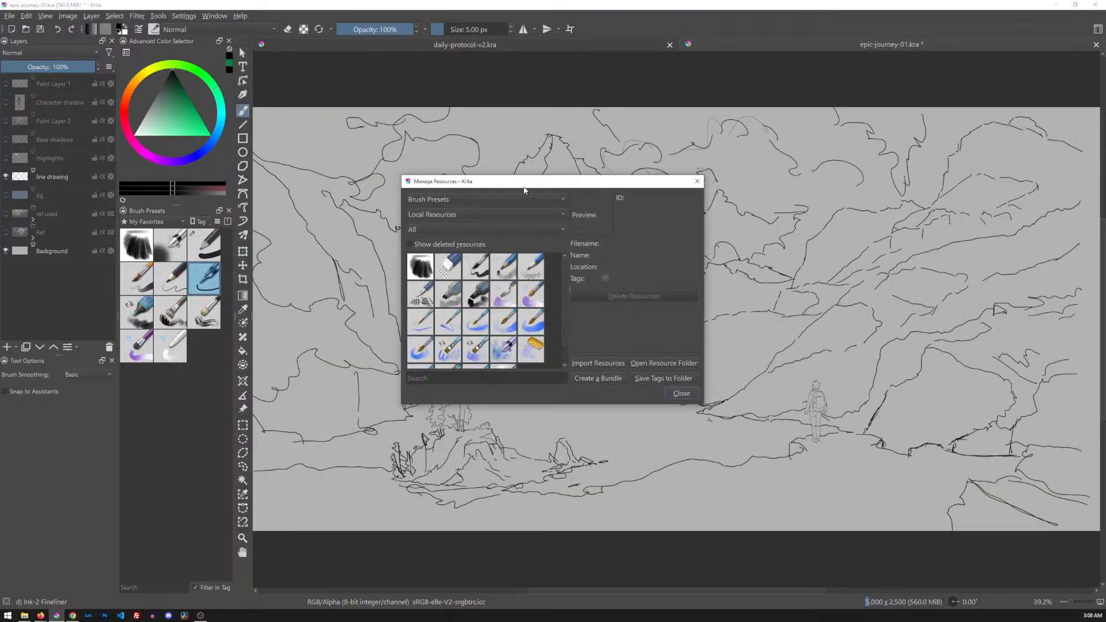
left_click_drag(579, 183, 533, 132)
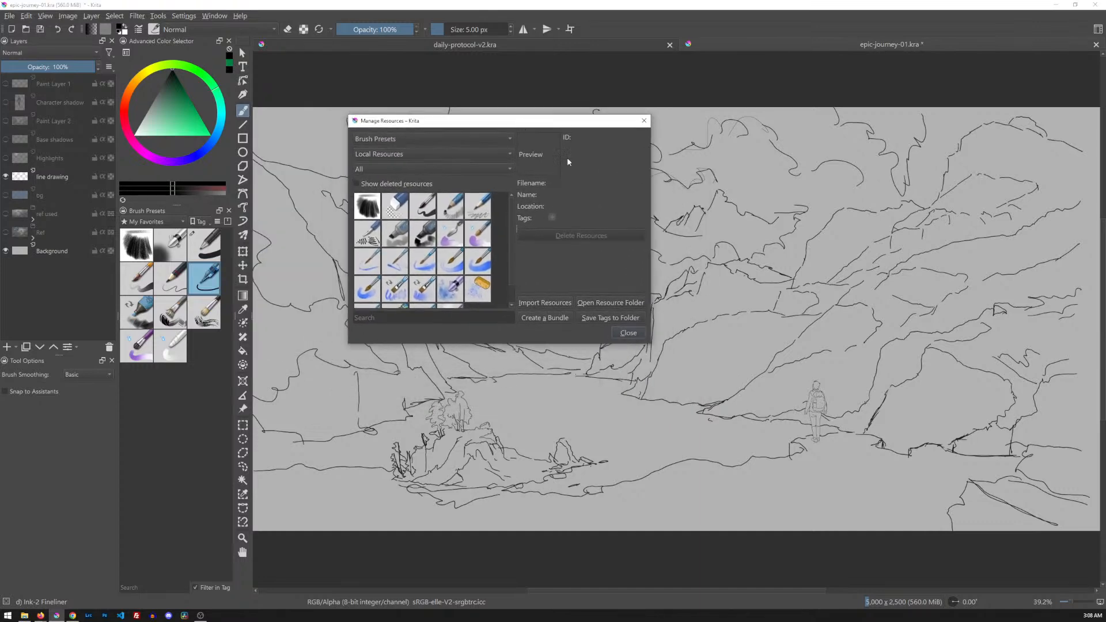
left_click(545, 303)
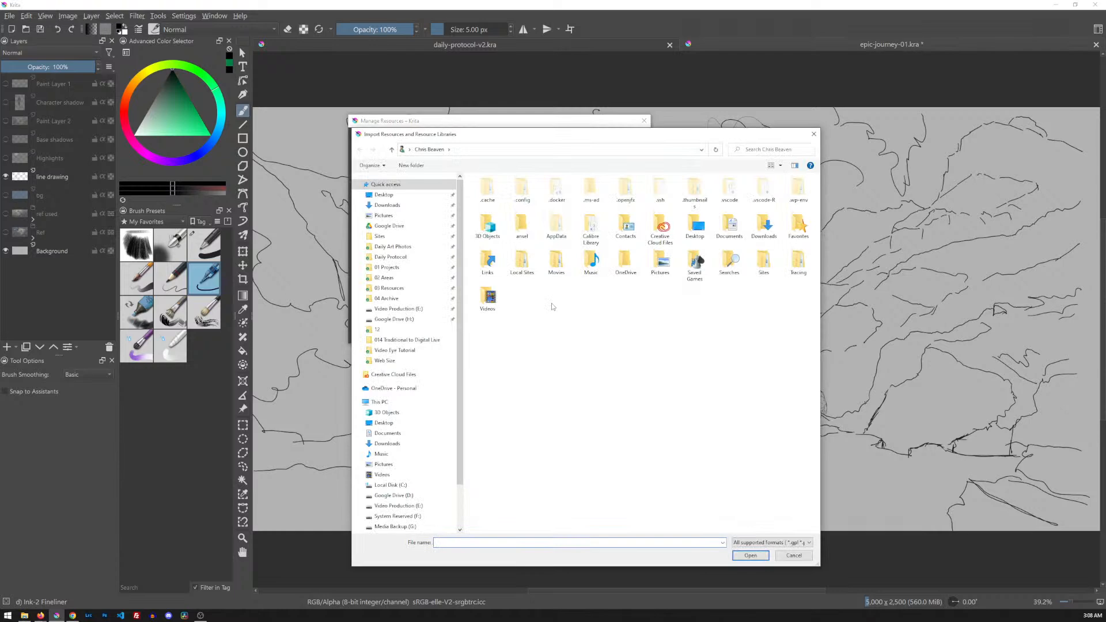
- Check the Krita 5 import instruction in the browser article's Install section and return to Krita
key("alt+Tab")
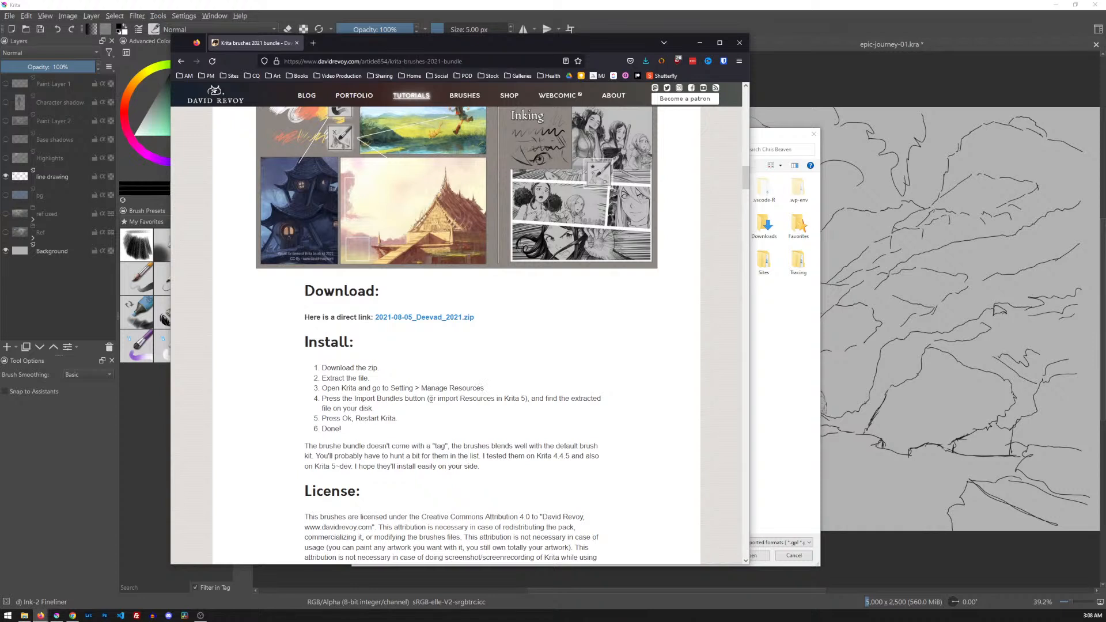
left_click_drag(525, 399, 502, 399)
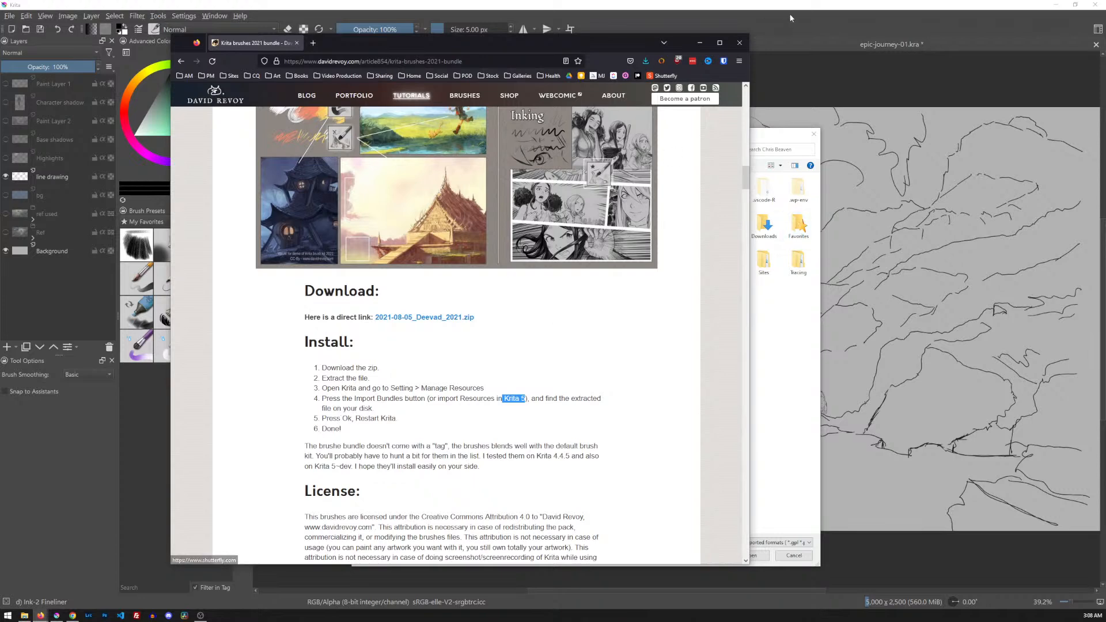
left_click(737, 11)
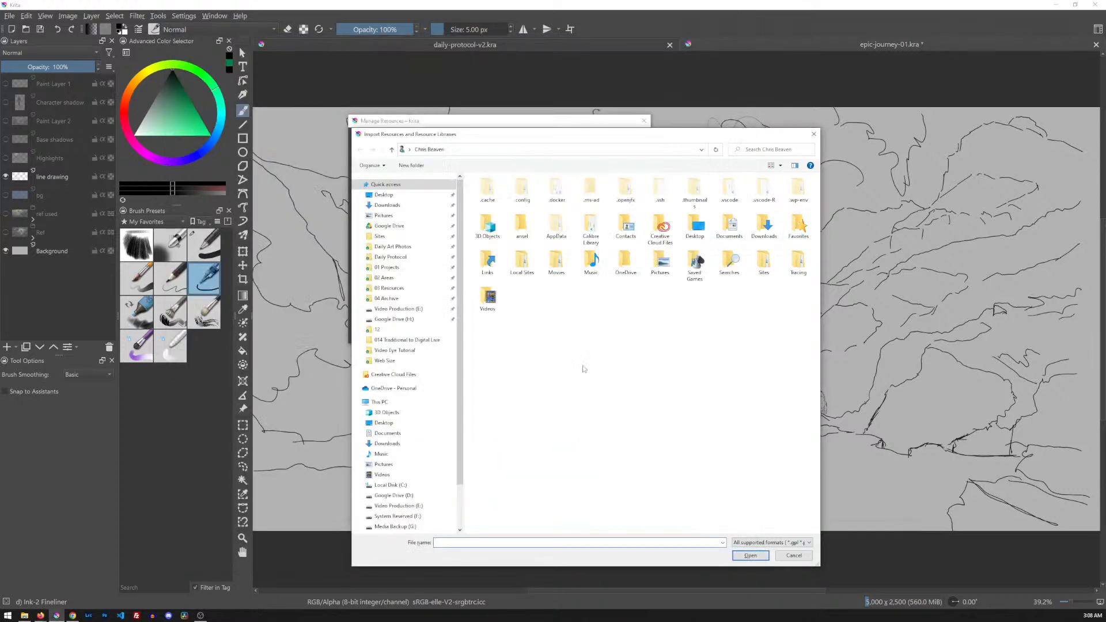
- Import Deevad_2021.bundle from the 2021-08-05_Deevad_2021 folder on the Desktop
left_click(383, 195)
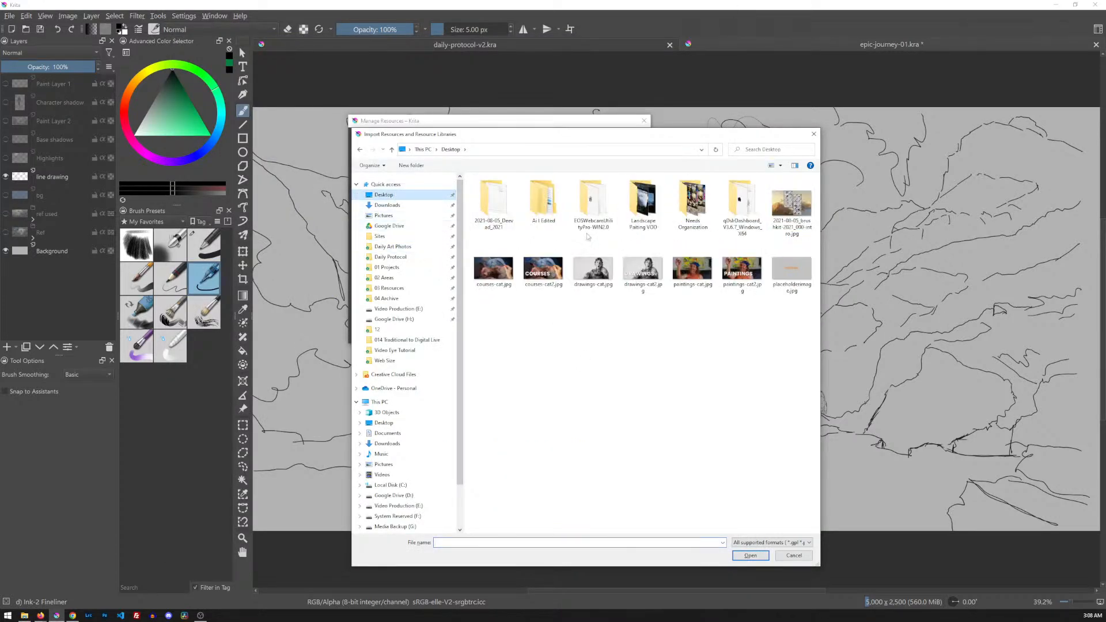
double_click(496, 212)
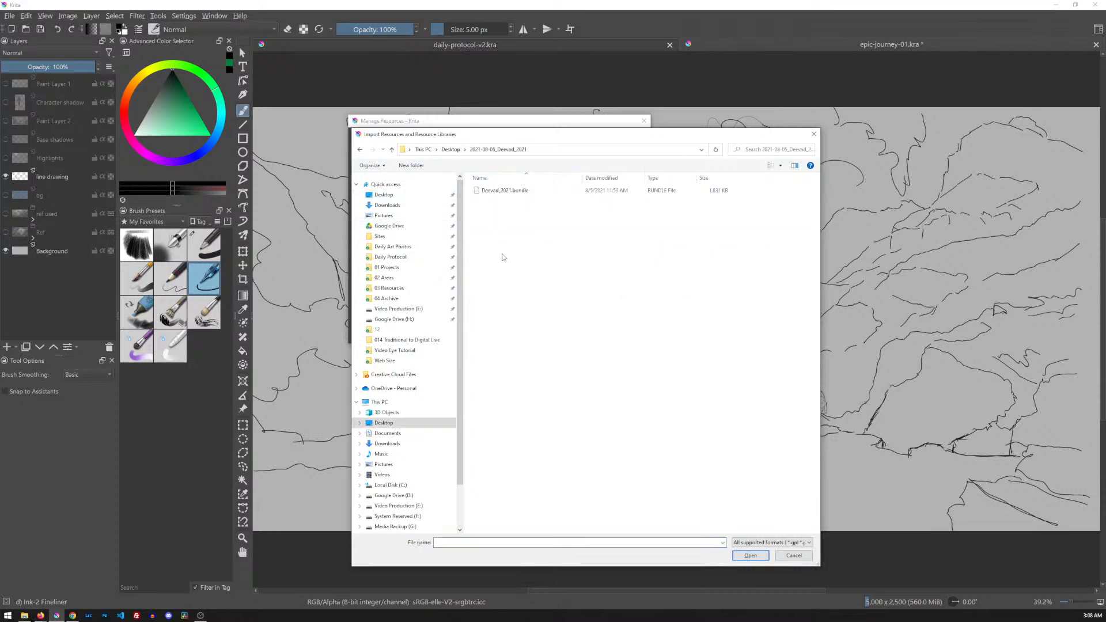
left_click(511, 193)
left_click(750, 555)
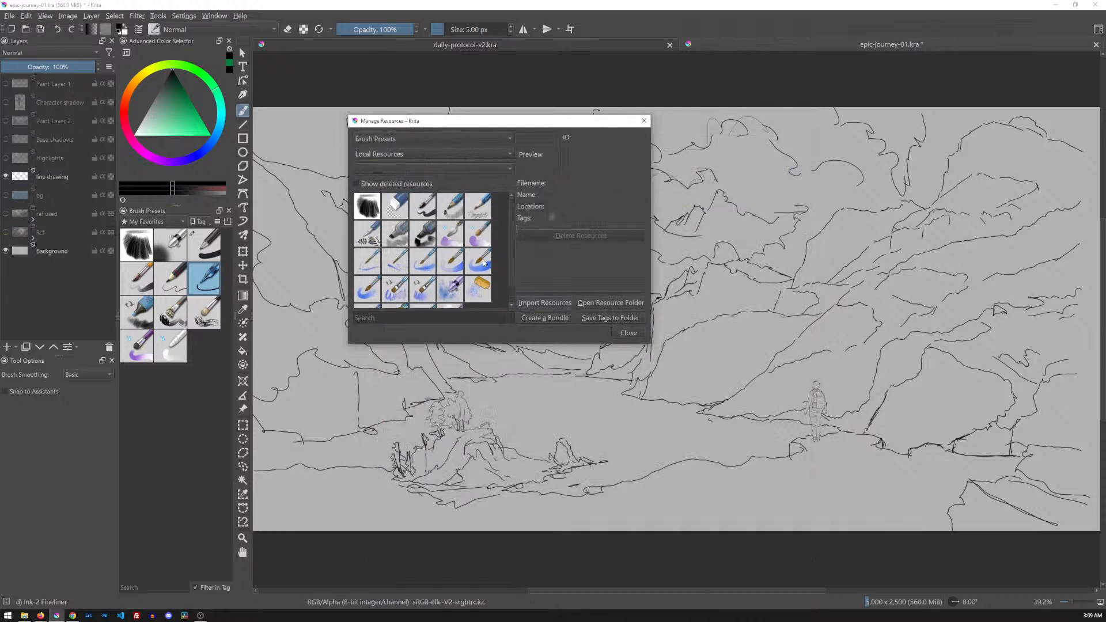
- Check the resource manager's library list for Deevad_2021.bundle and close the manager
left_click(430, 152)
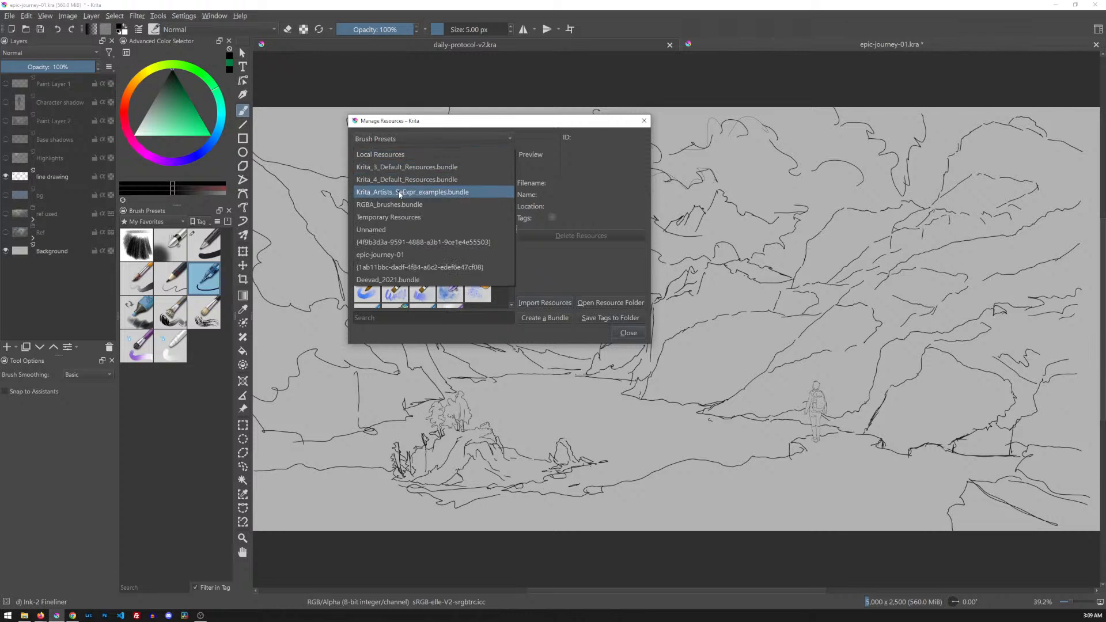
left_click(536, 267)
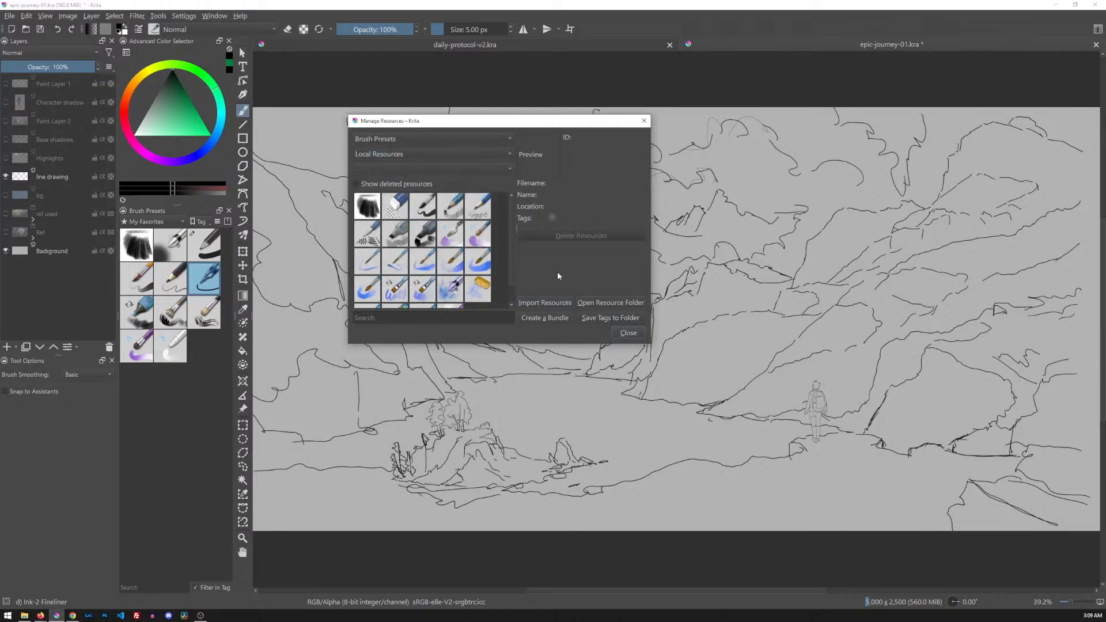
left_click(626, 332)
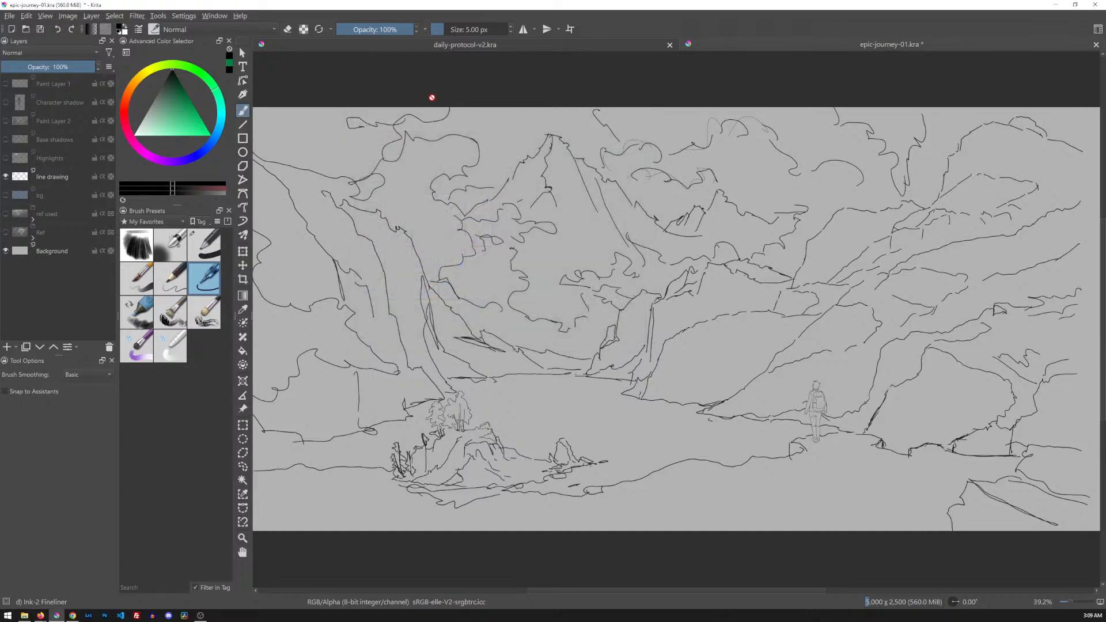
- Quit Krita, saving the changes to epic-journey-01.kra, and close the remaining Explorer and browser windows
left_click(1095, 4)
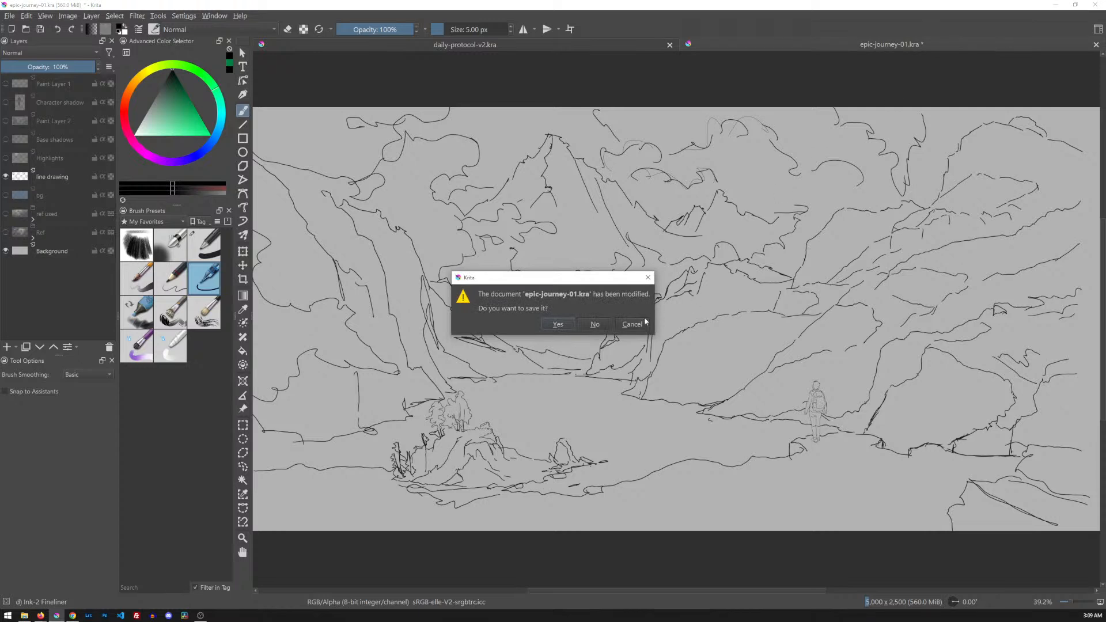
left_click(558, 325)
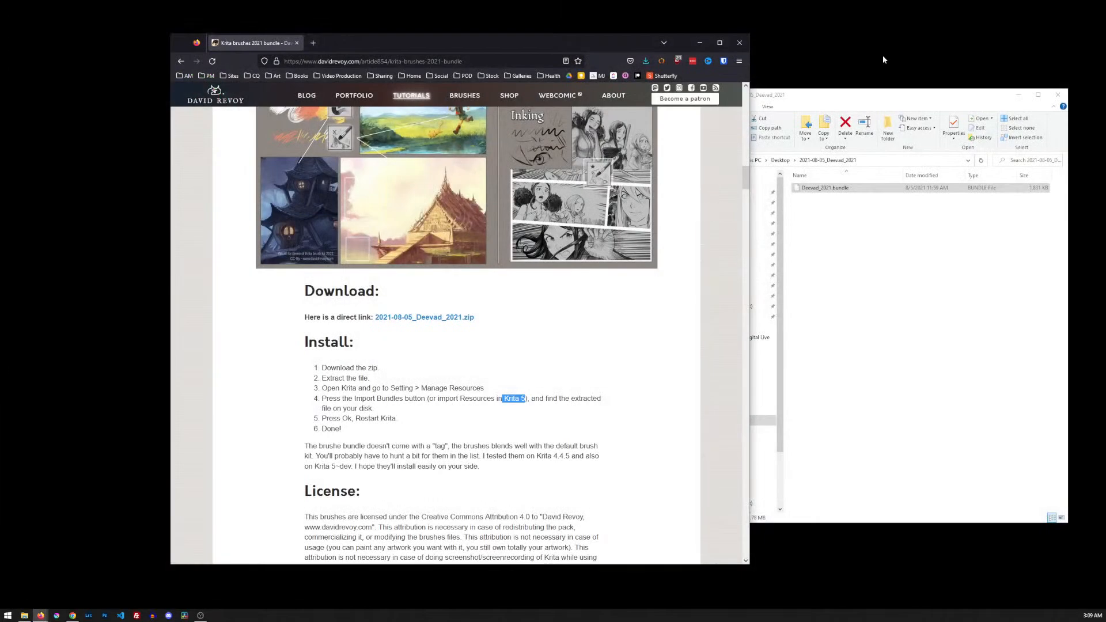
left_click(1057, 94)
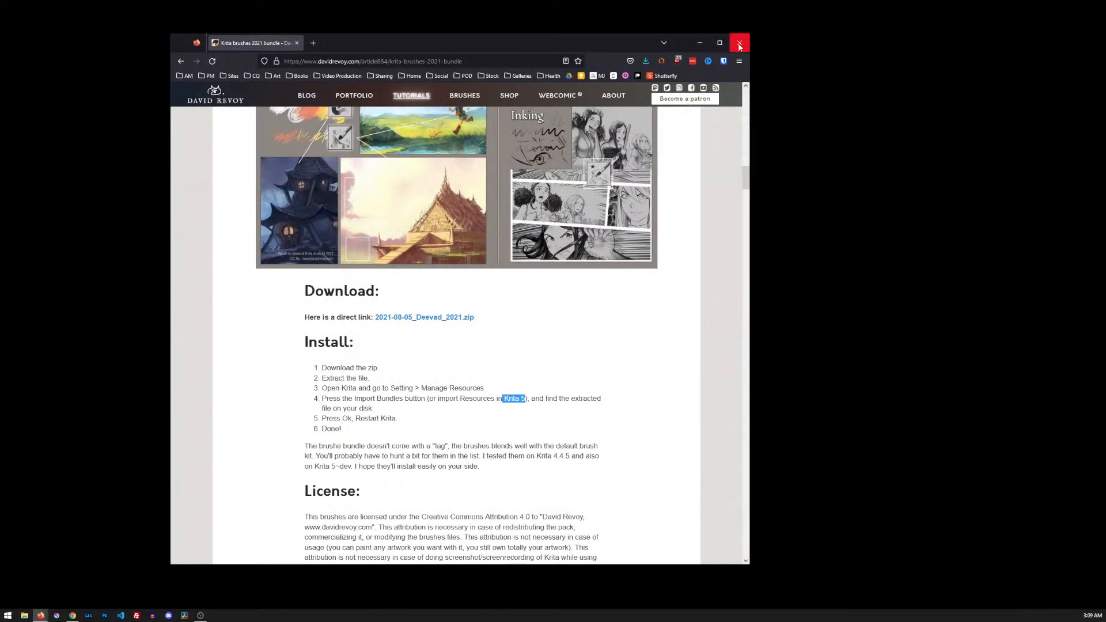
left_click(739, 43)
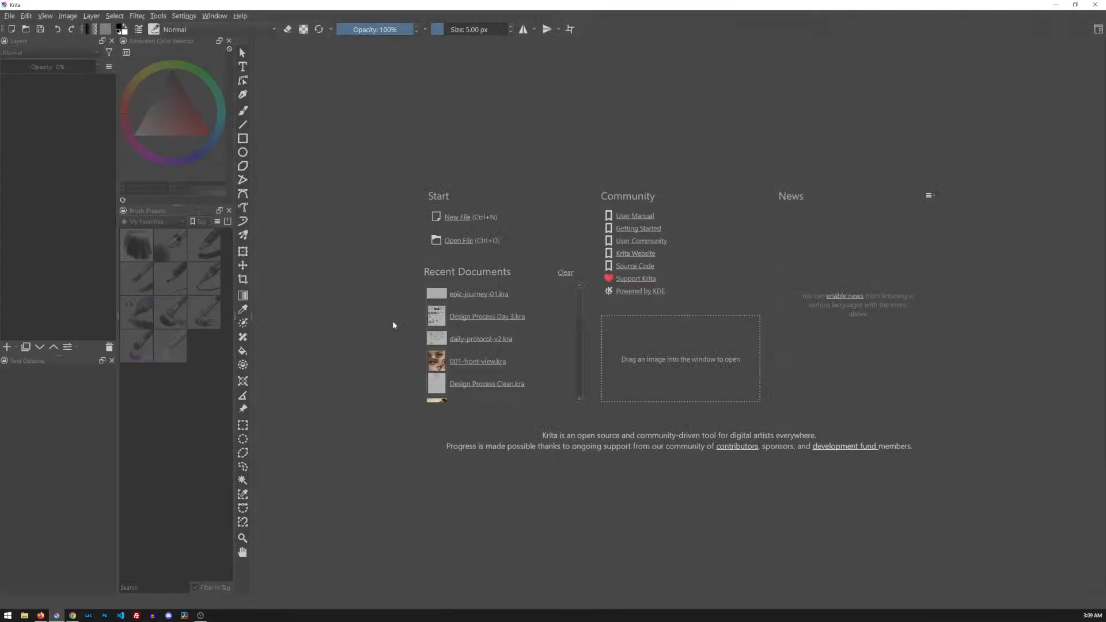
- Reopen daily-protocol-v2.kra and epic-journey-01.kra in Krita from the recent documents
left_click(474, 340)
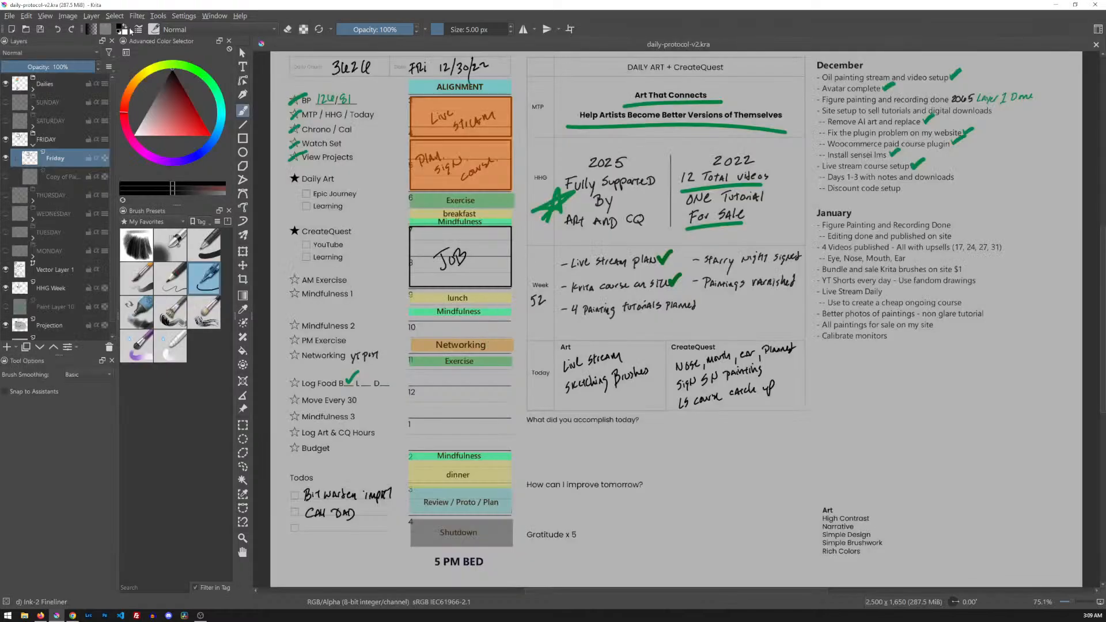
left_click(9, 16)
mouse_move(34, 53)
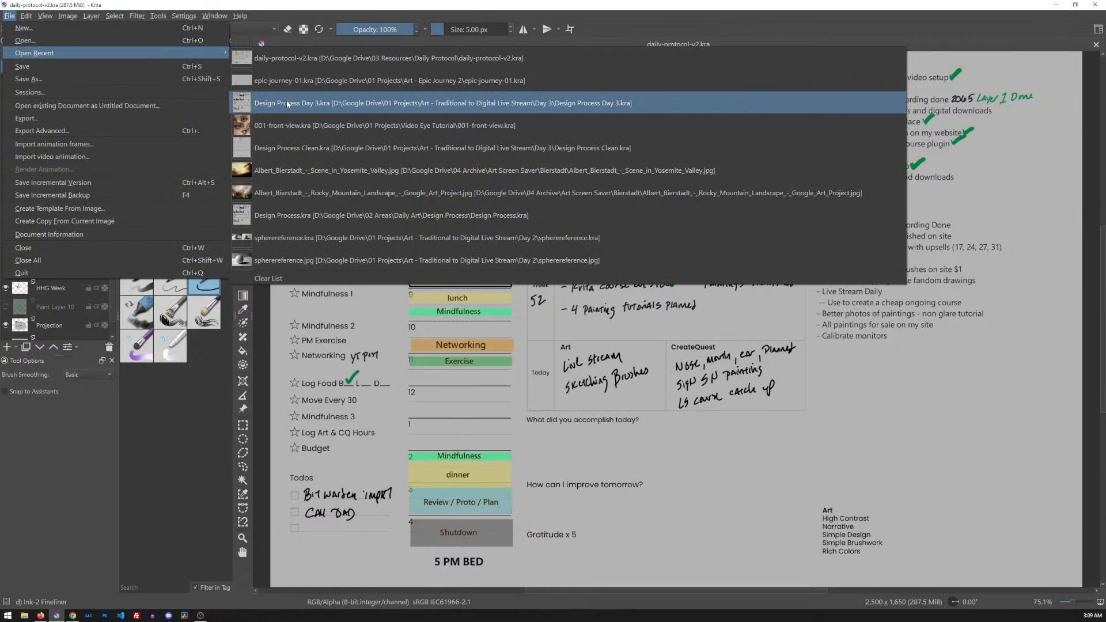
left_click(284, 84)
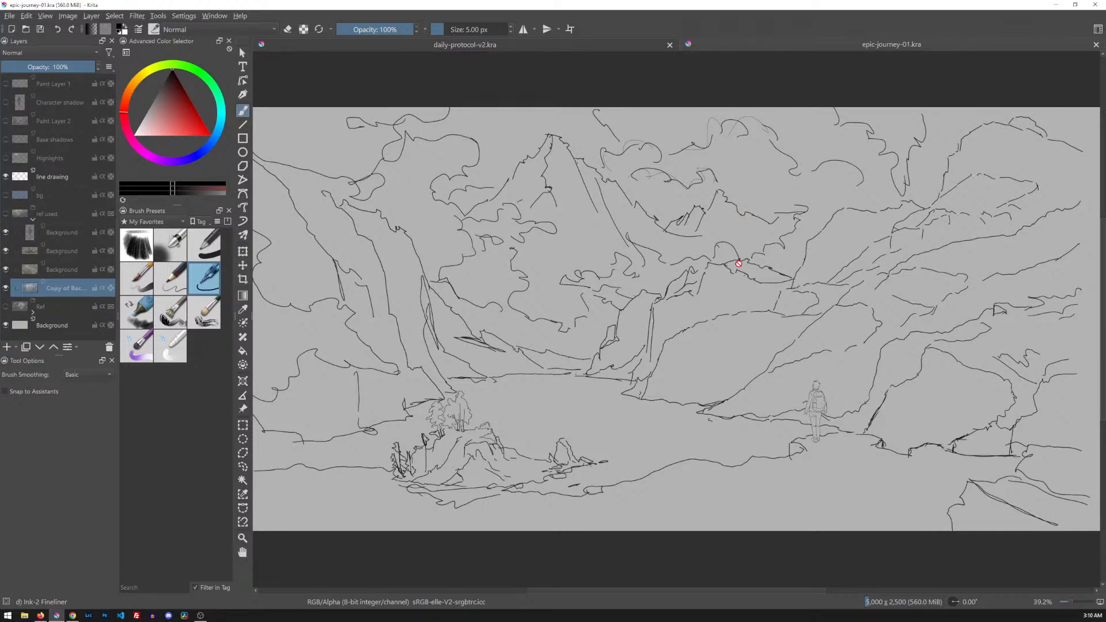
- Add a new paint layer directly above the line drawing layer, and undo a test scribble made in the sky
left_click(75, 179)
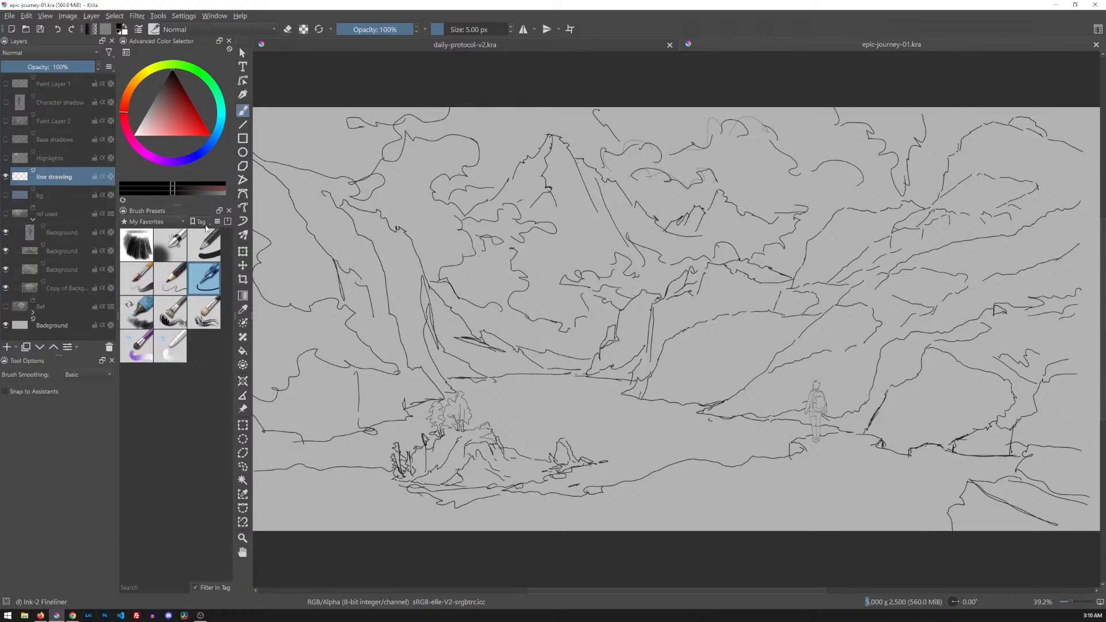
key("Insert")
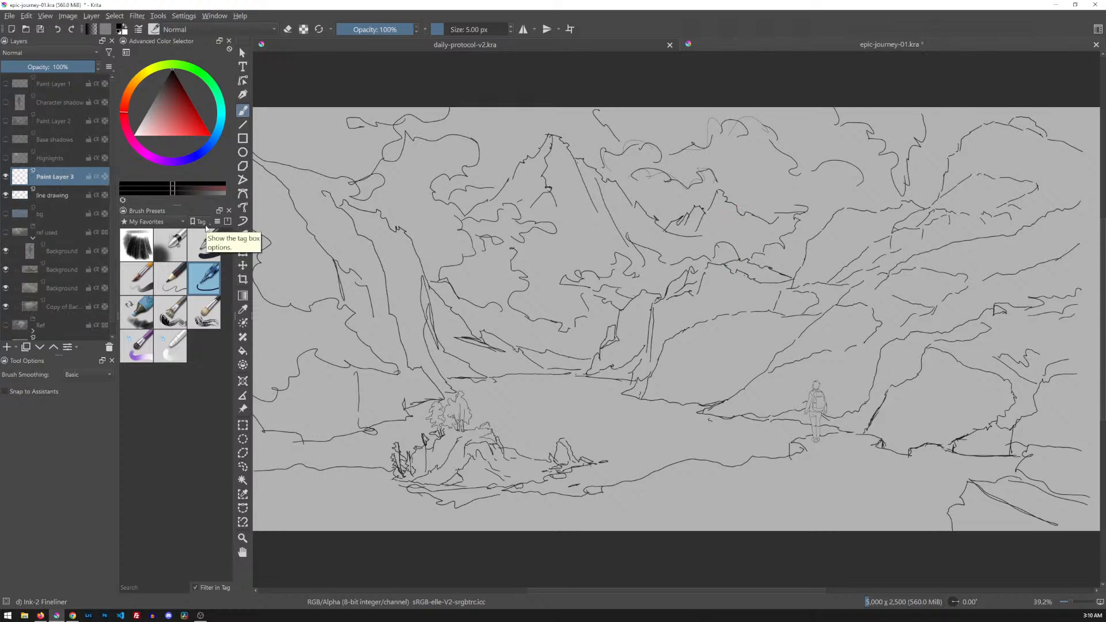
left_click_drag(744, 163, 768, 193)
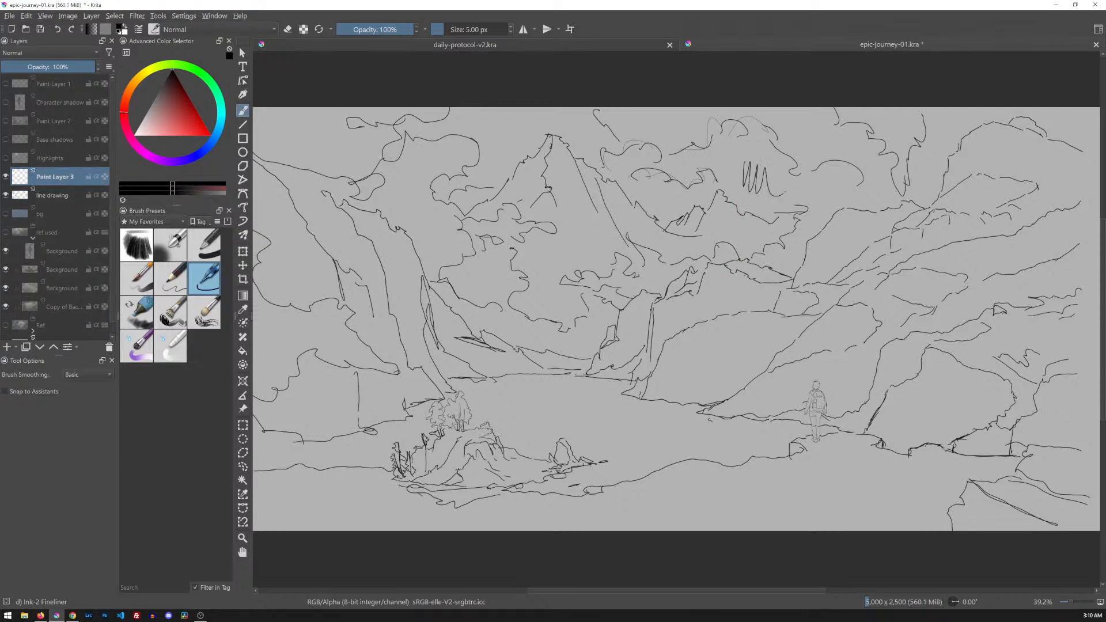
key("ctrl+z")
- Enlarge the layer list, hide Paint Layer 3 and line drawing, and show the ref used group
left_click_drag(60, 355, 64, 381)
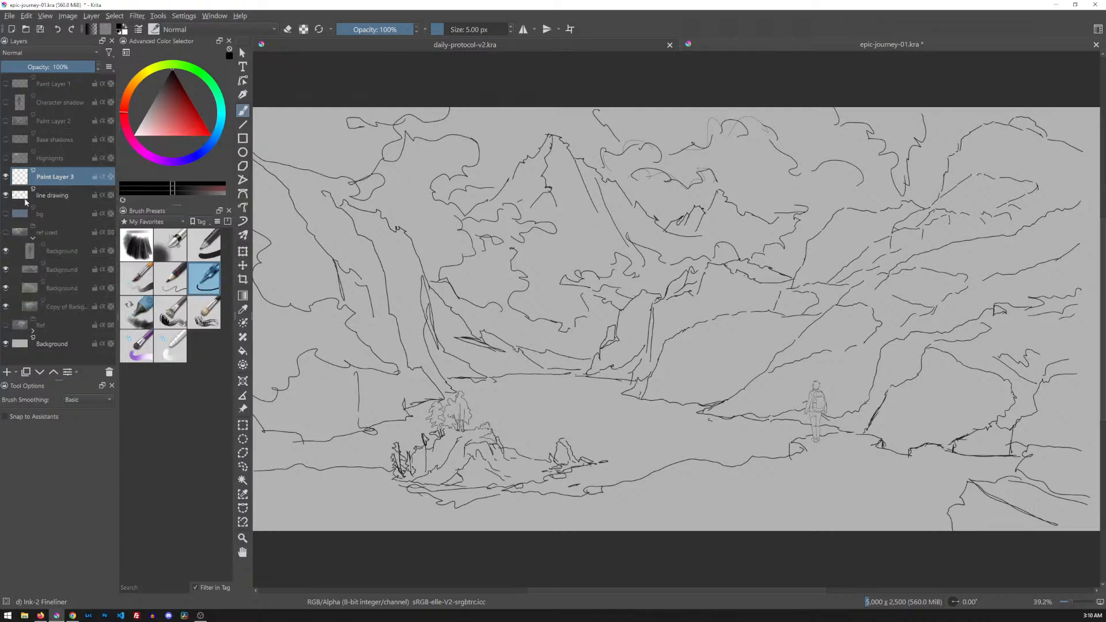
mouse_move(23, 220)
left_click(6, 177)
left_click(5, 195)
left_click(6, 233)
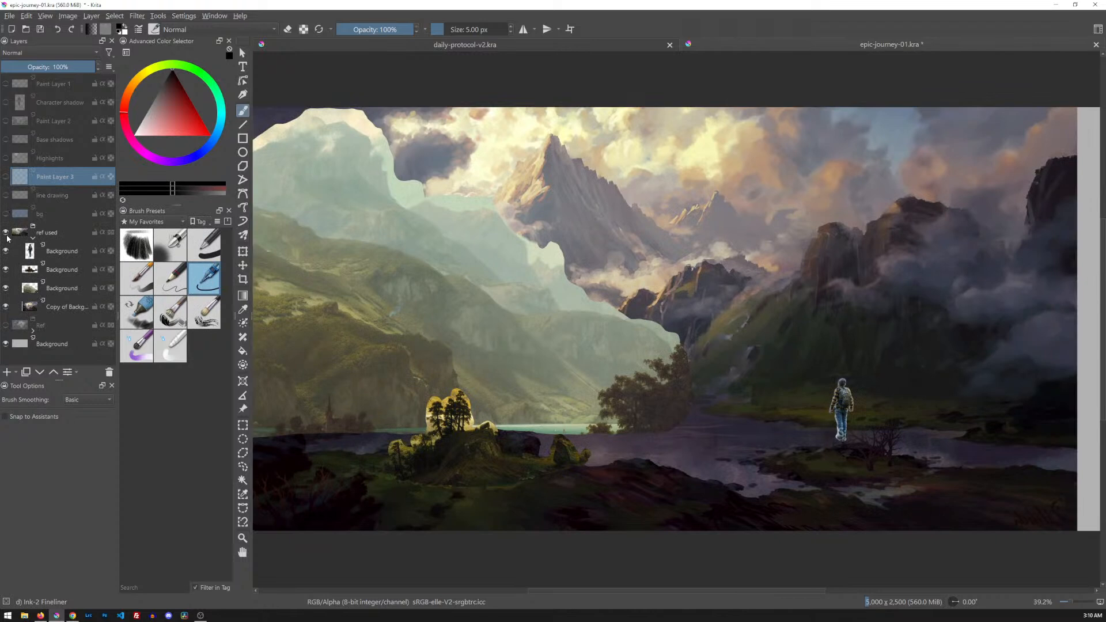
- Hide the three upper Background layers in the ref used group, and show them again one at a time from the lowest up
left_click(5, 251)
left_click(5, 269)
left_click(6, 287)
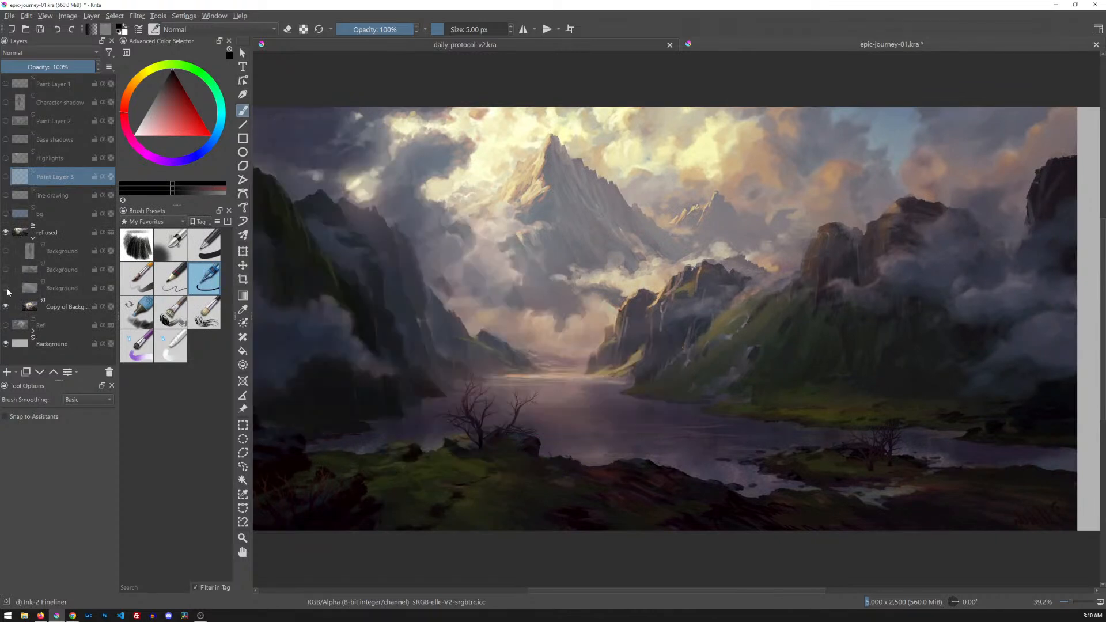
mouse_move(7, 292)
left_click(7, 289)
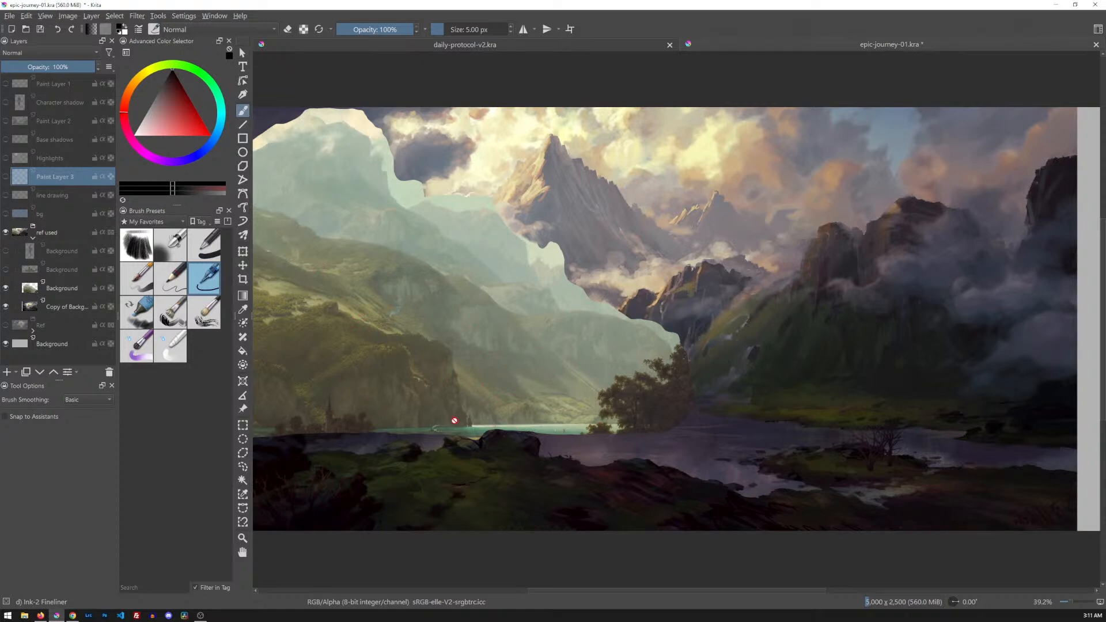
left_click(6, 269)
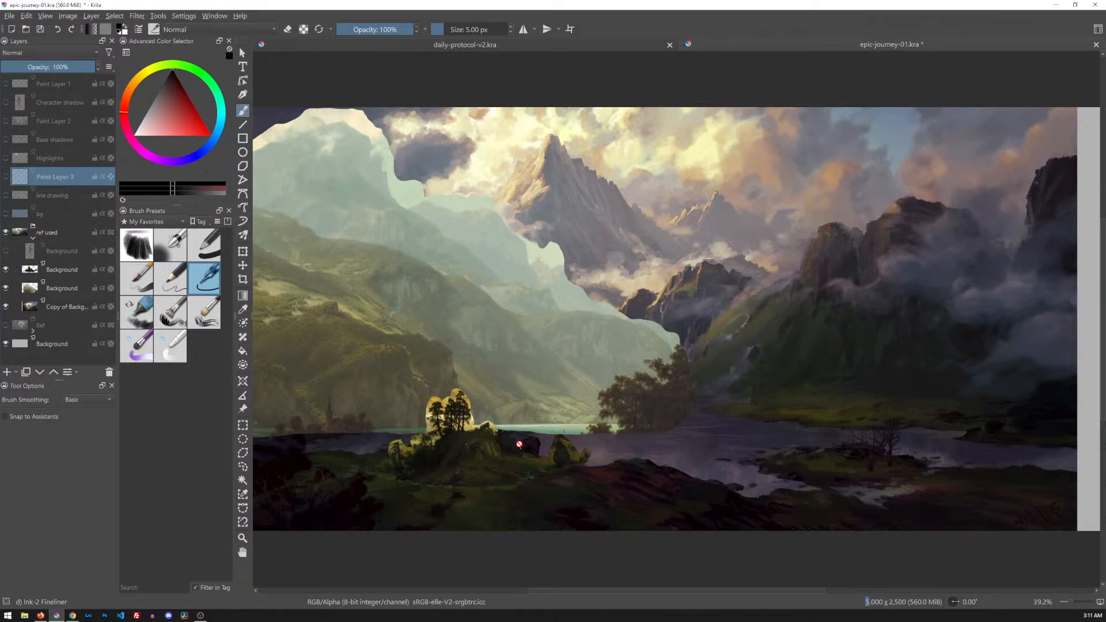
left_click(5, 251)
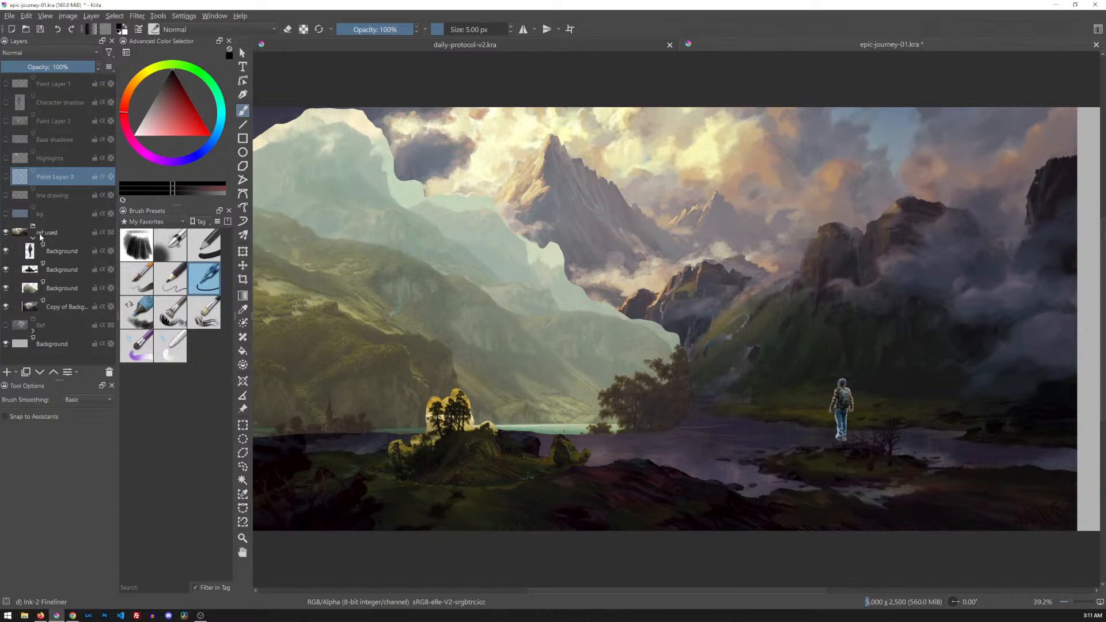
- Show Paint Layer 3 and line drawing again, and lower the collapsed ref used group's opacity to 45%
left_click(6, 177)
left_click(6, 195)
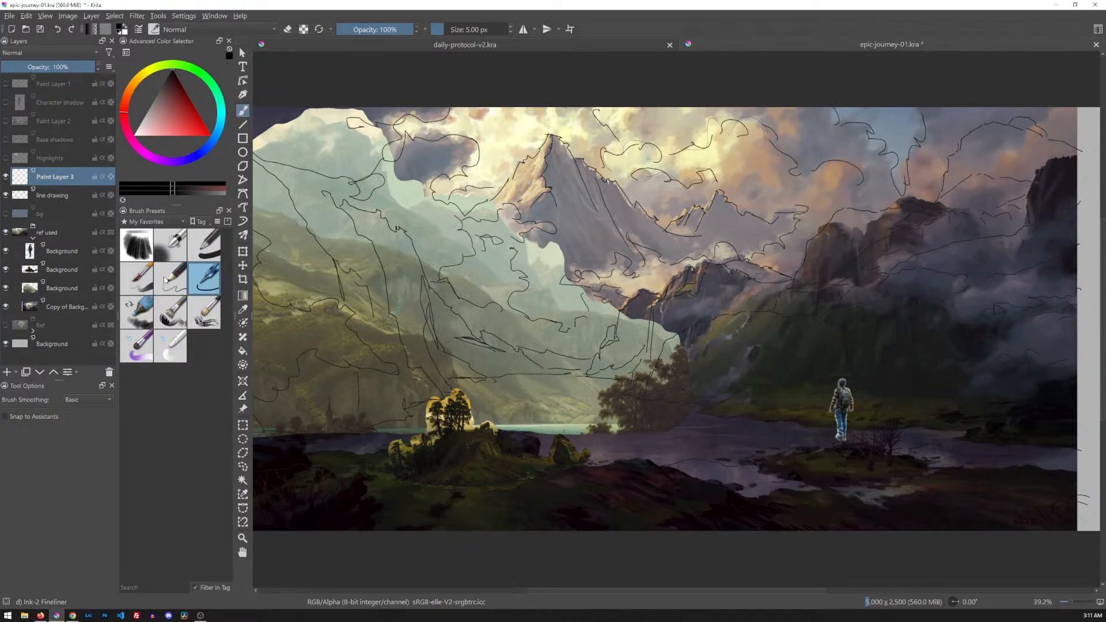
left_click(33, 235)
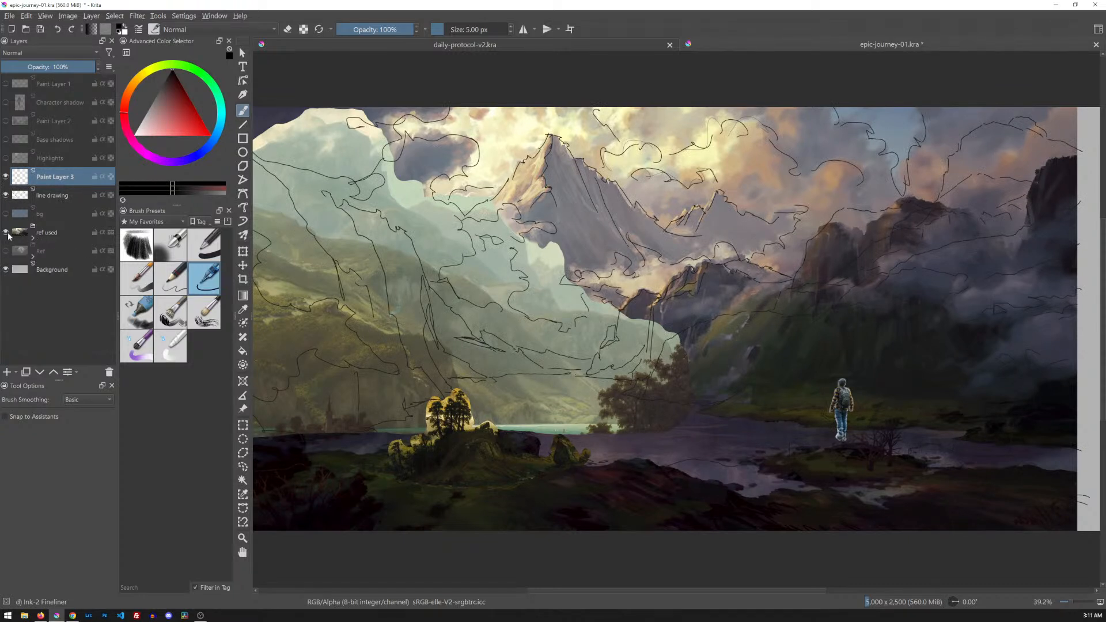
left_click(48, 233)
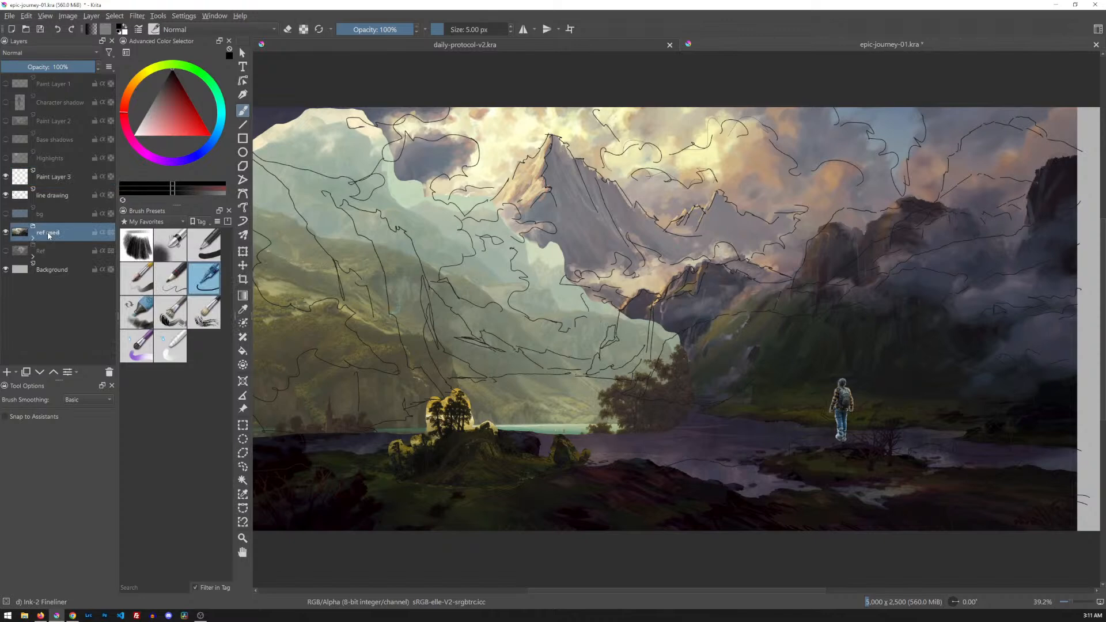
left_click(44, 67)
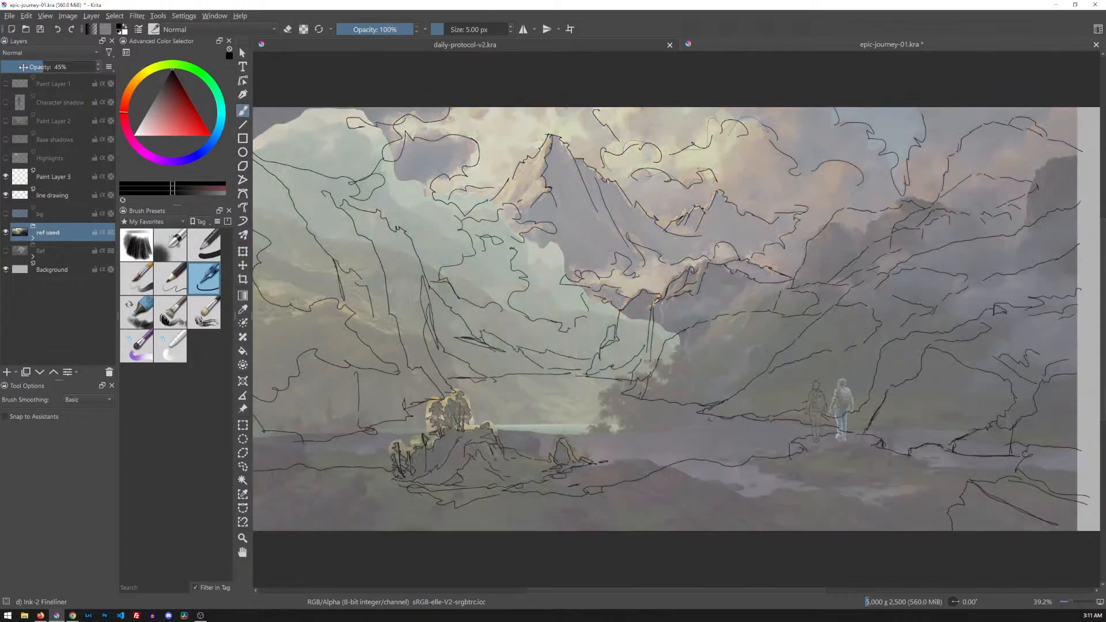
- Set the ref used group's opacity to 53% after trying 22%, and hide the group
left_click(22, 67)
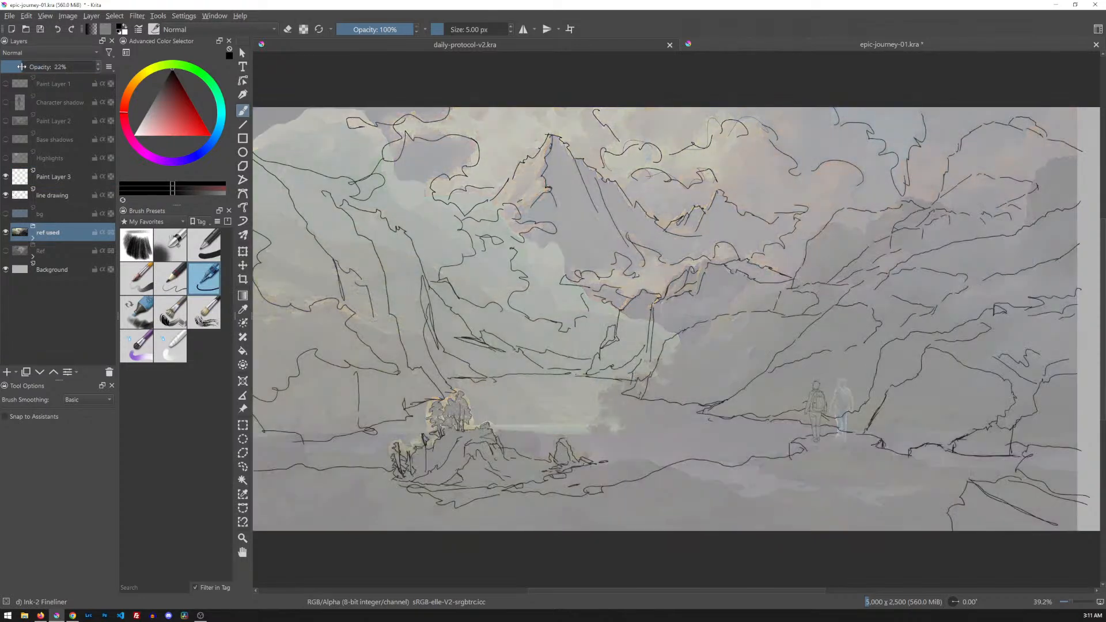
left_click_drag(21, 67, 56, 68)
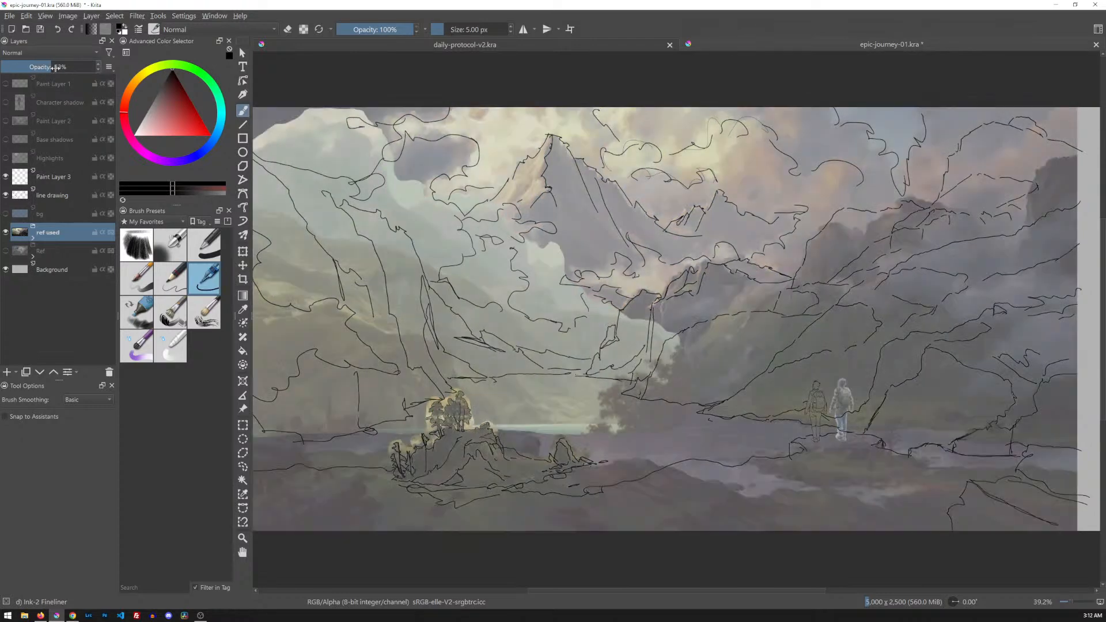
left_click(6, 233)
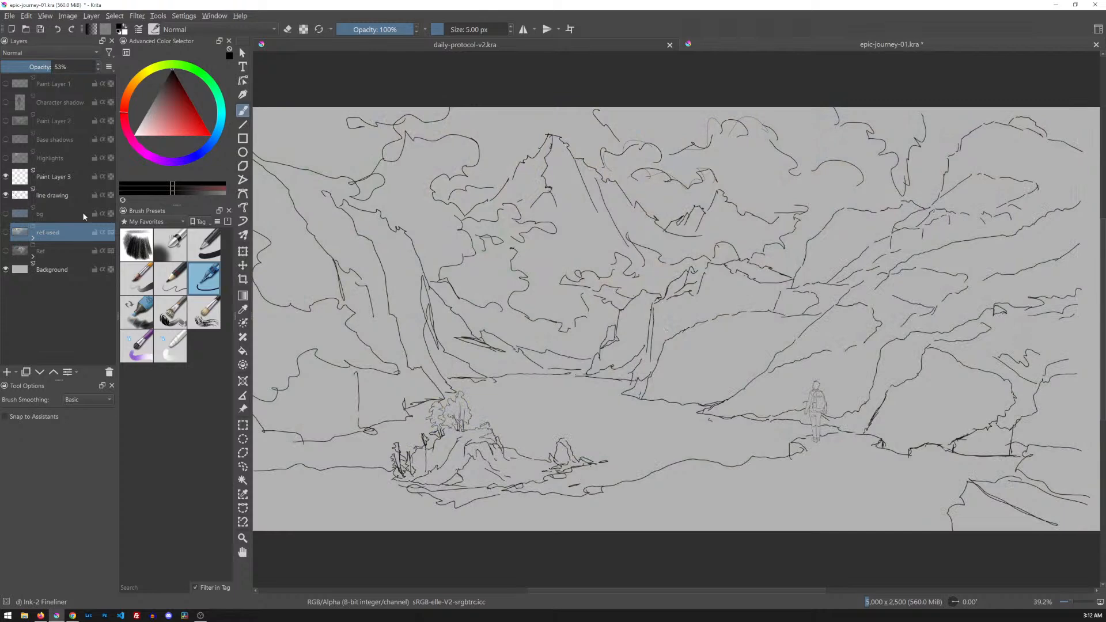
- Show bg, Highlights, Base shadows, Paint Layer 2, Character shadow and Paint Layer 1 one at a time from the lowest up
left_click(6, 214)
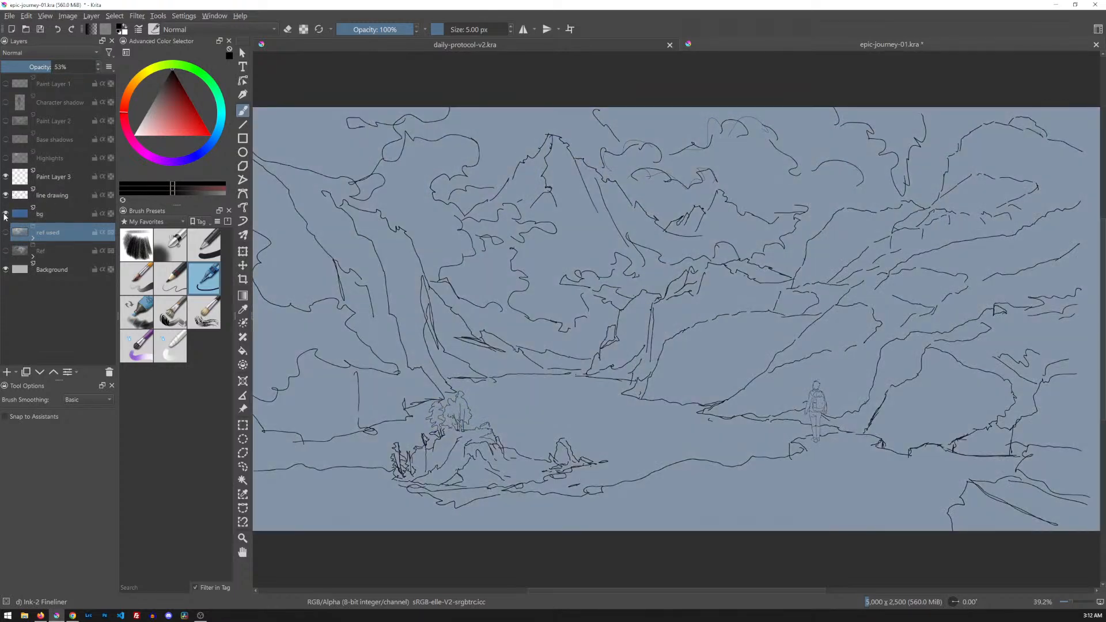
left_click(69, 217)
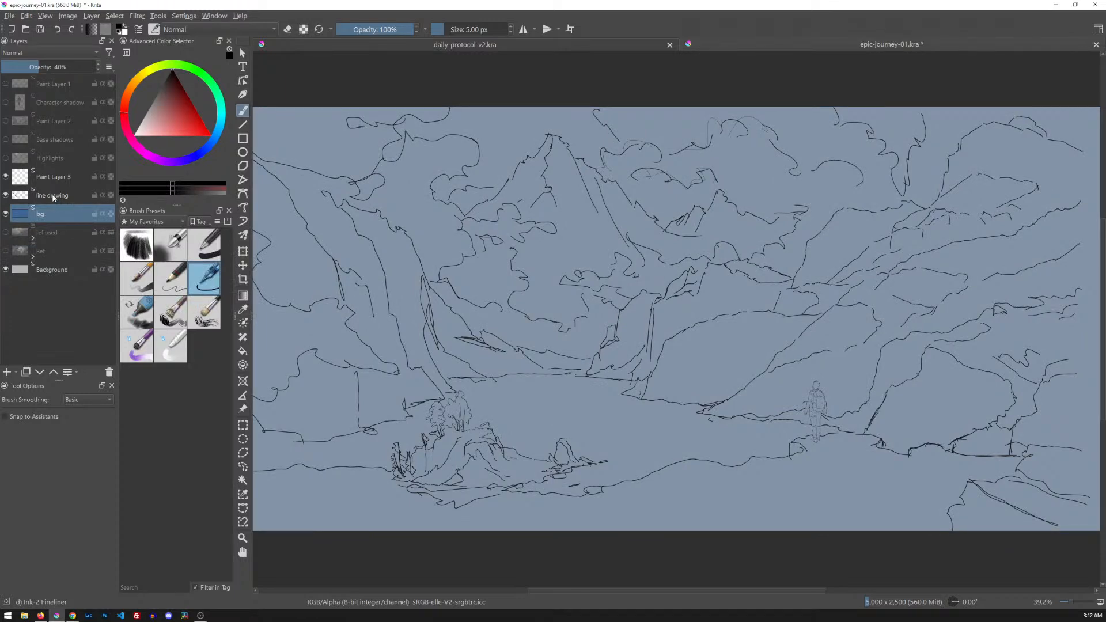
left_click(6, 158)
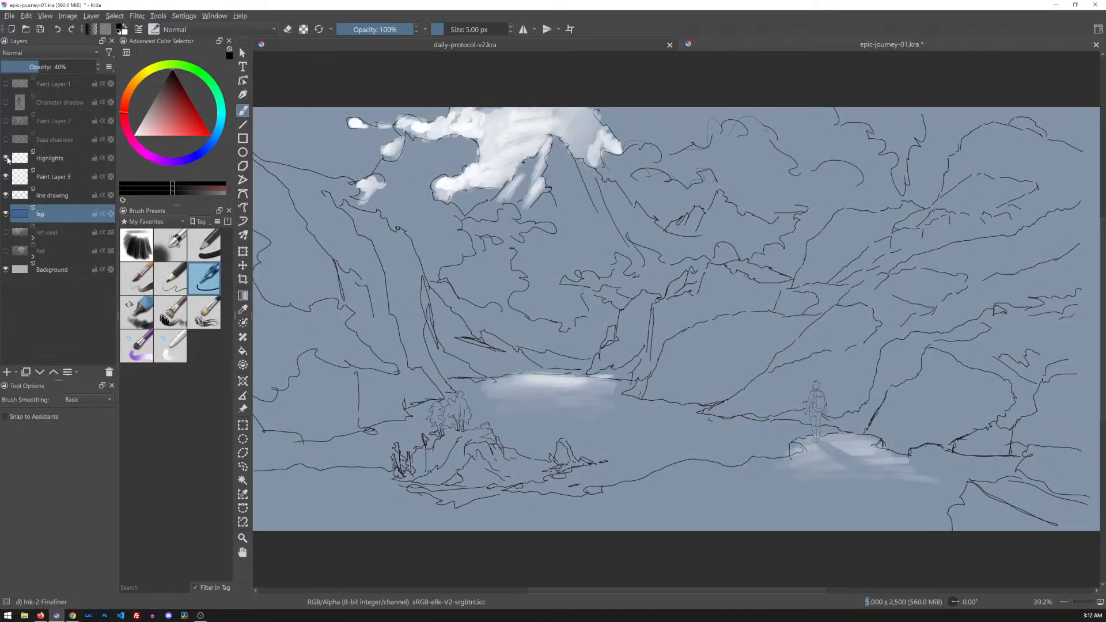
left_click(6, 140)
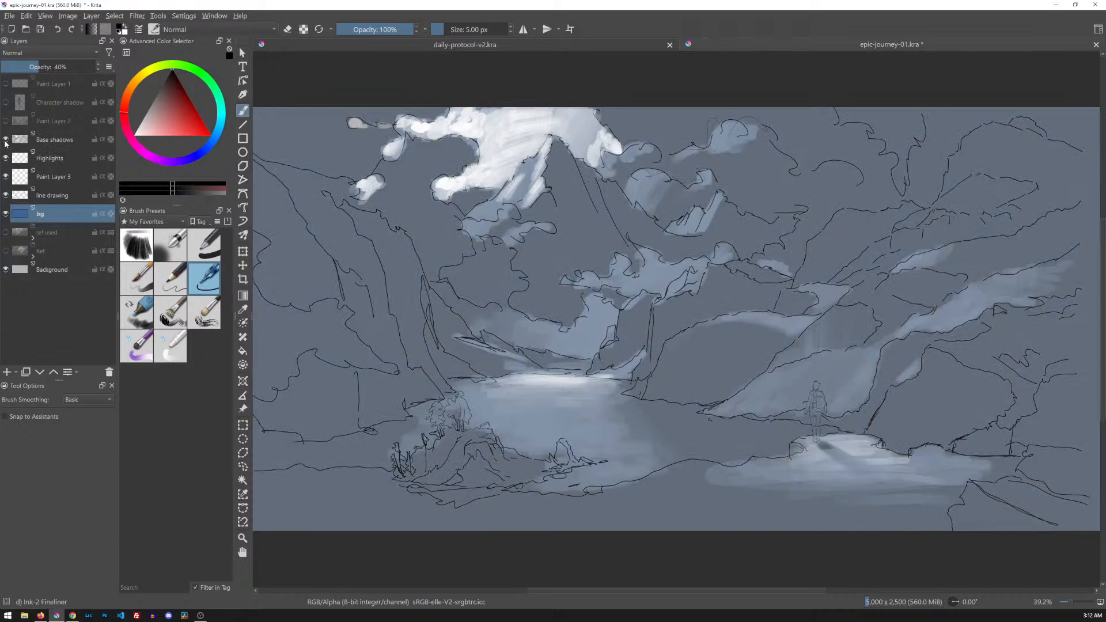
left_click(6, 121)
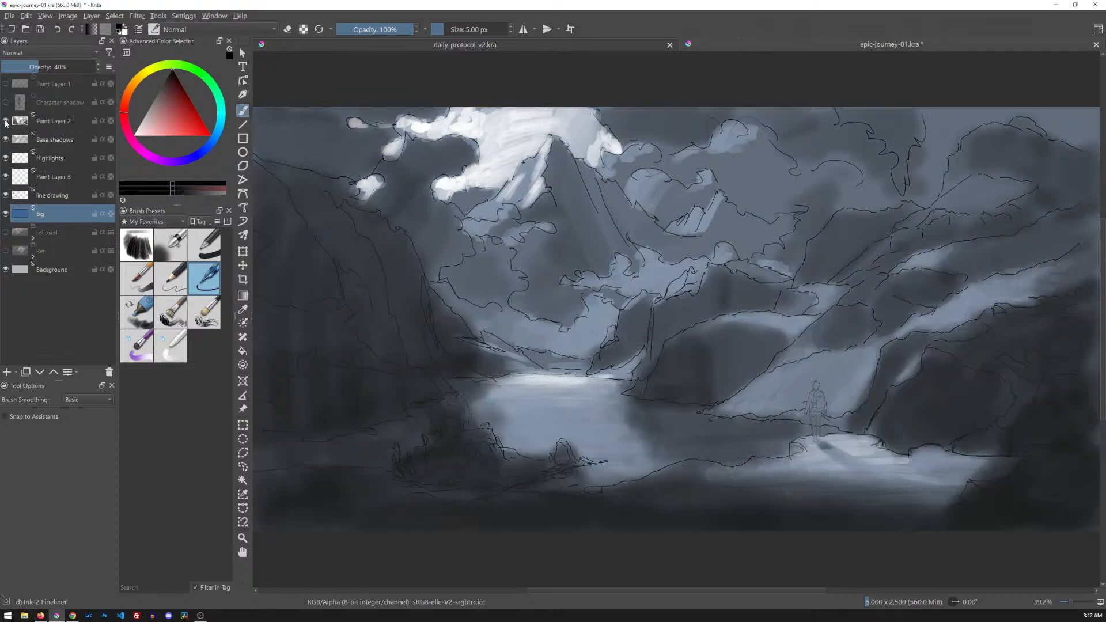
left_click(6, 102)
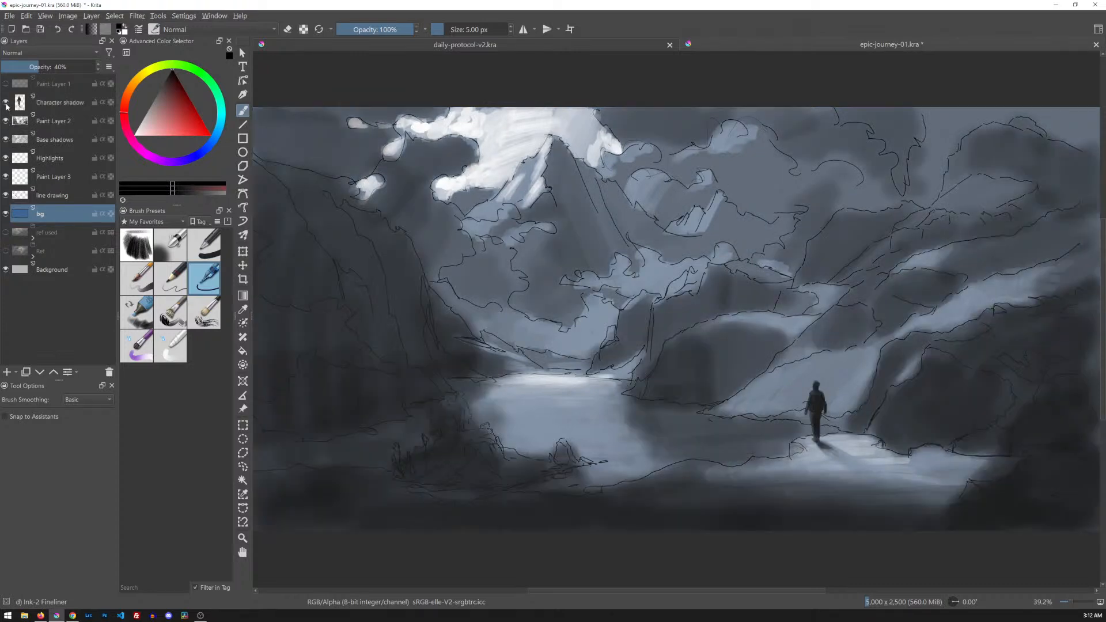
left_click(5, 85)
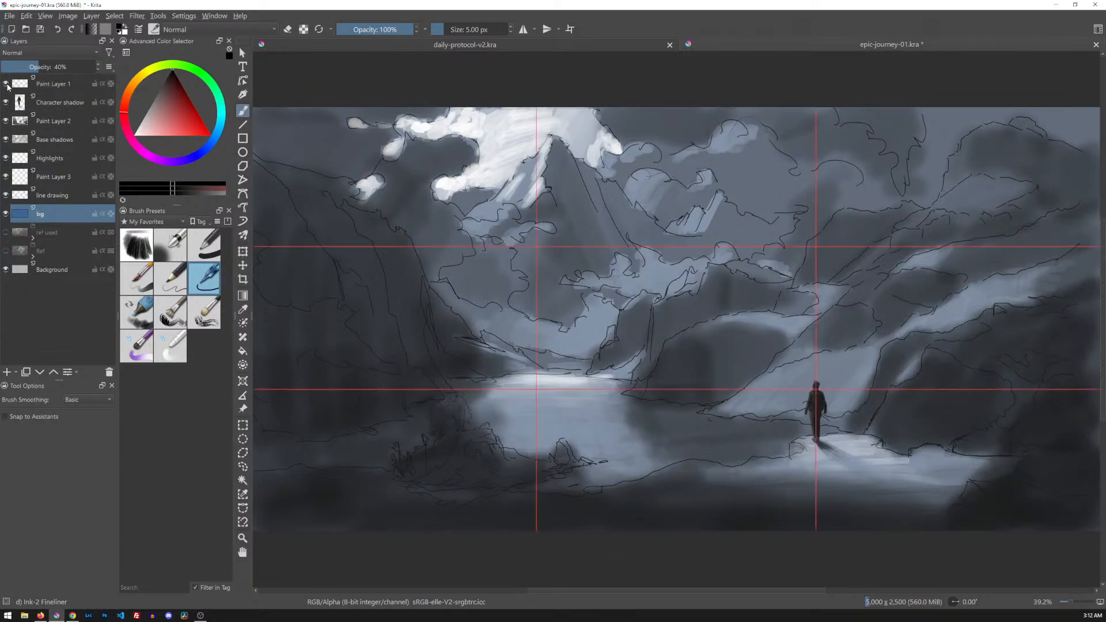
- Hide Character shadow, Paint Layer 2, Base shadows, Highlights and bg one at a time, keeping Paint Layer 1's thirds grid shown
left_click(6, 103)
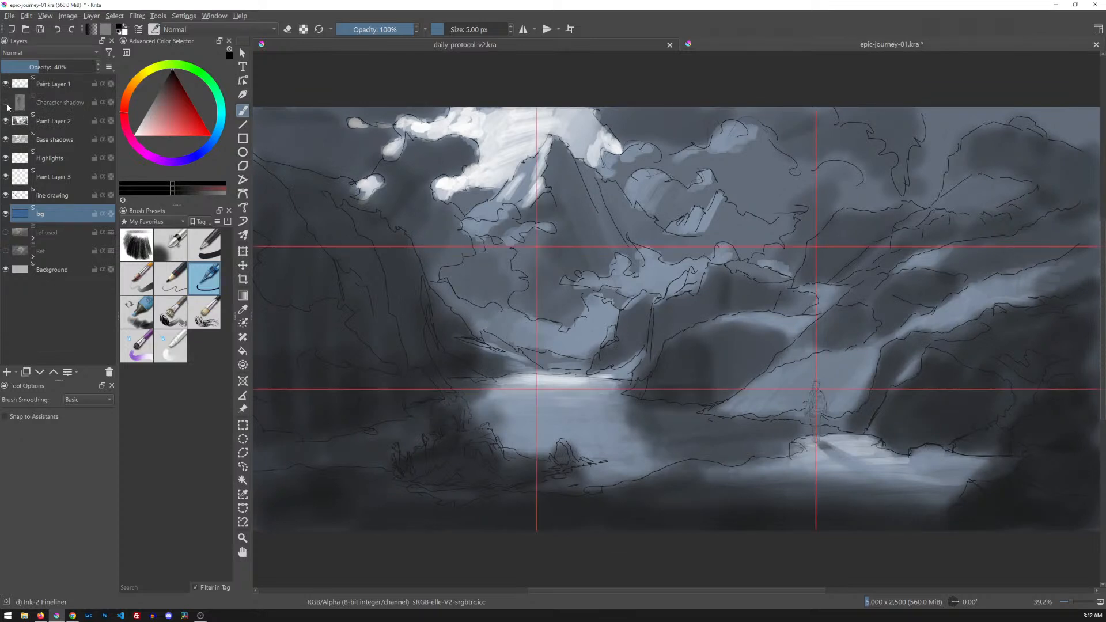
left_click(5, 121)
left_click(6, 139)
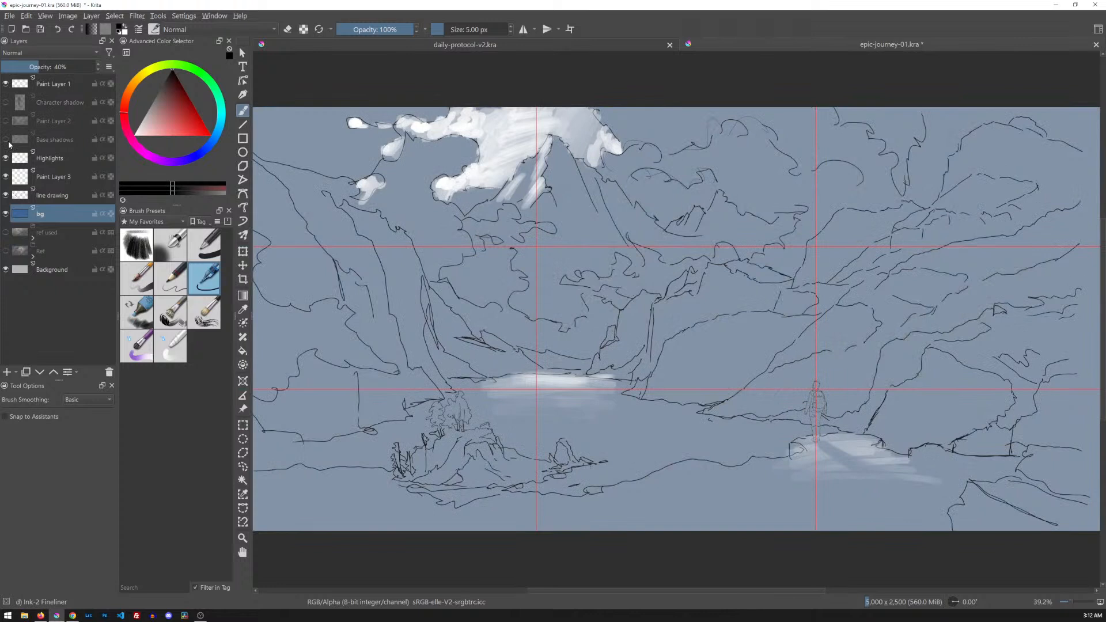
left_click(6, 158)
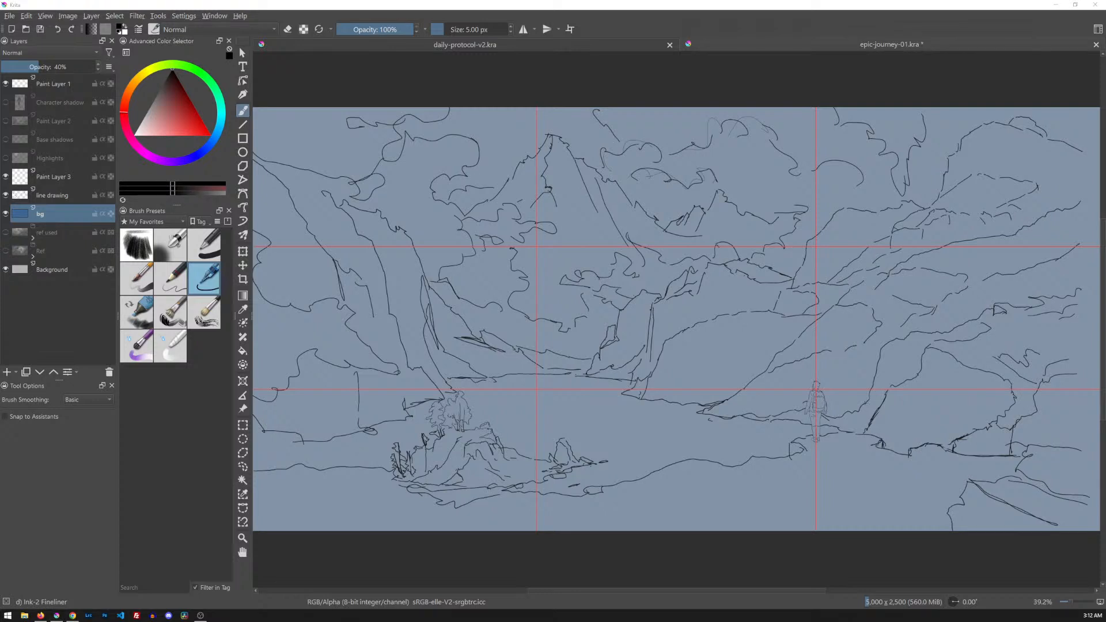
left_click(7, 214)
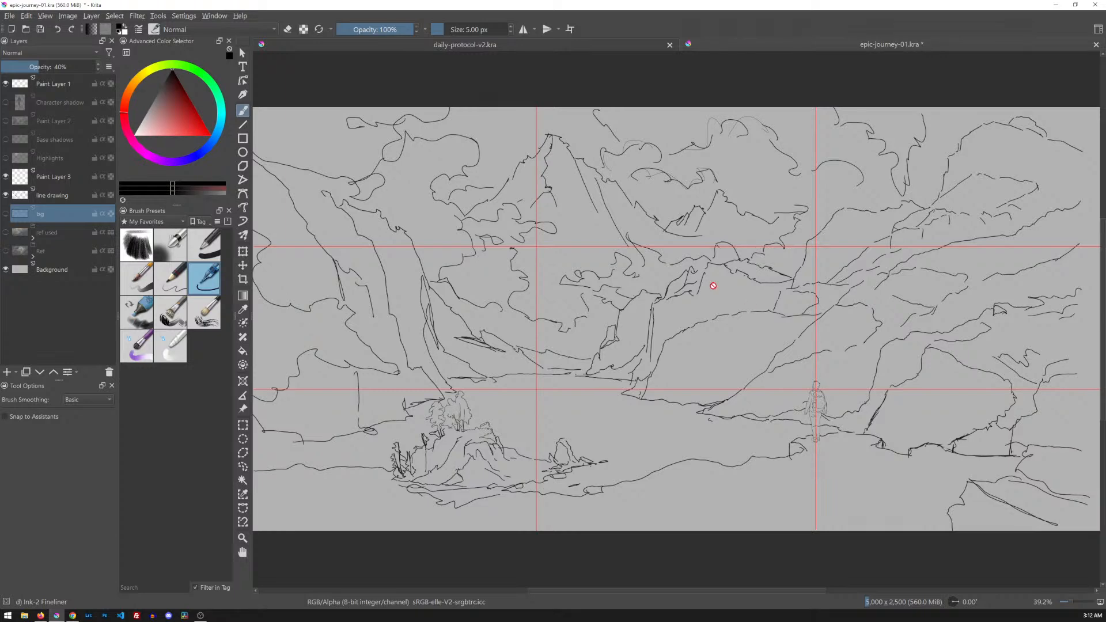
- Show and expand the ref used group, lower its opacity, and set the line drawing layer's opacity to 40%
left_click(6, 232)
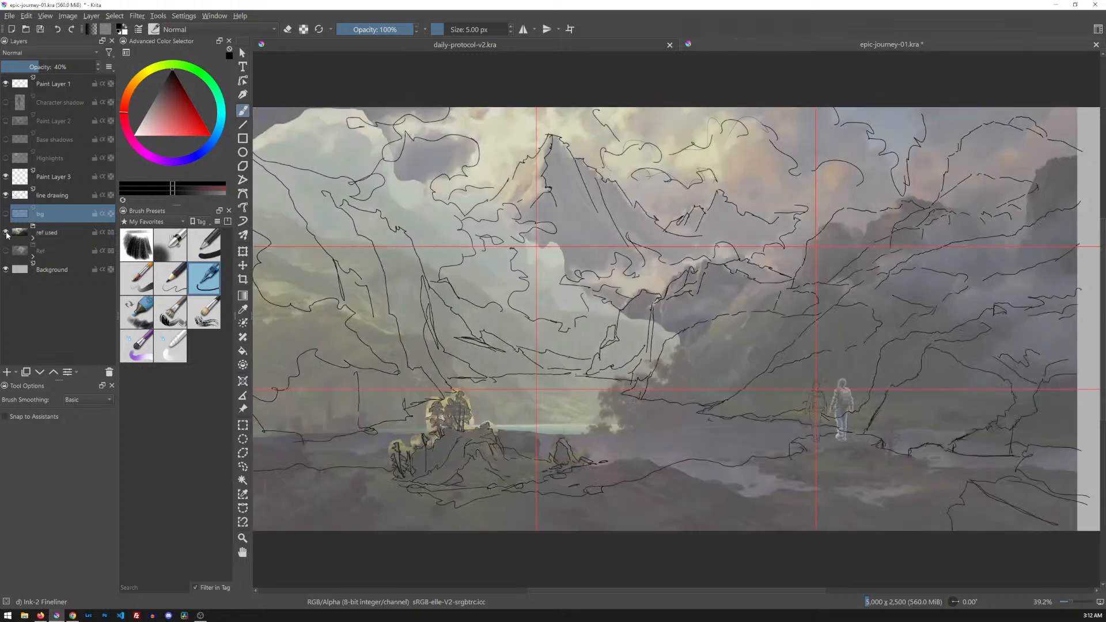
left_click_drag(33, 68, 106, 67)
left_click(32, 238)
left_click(42, 231)
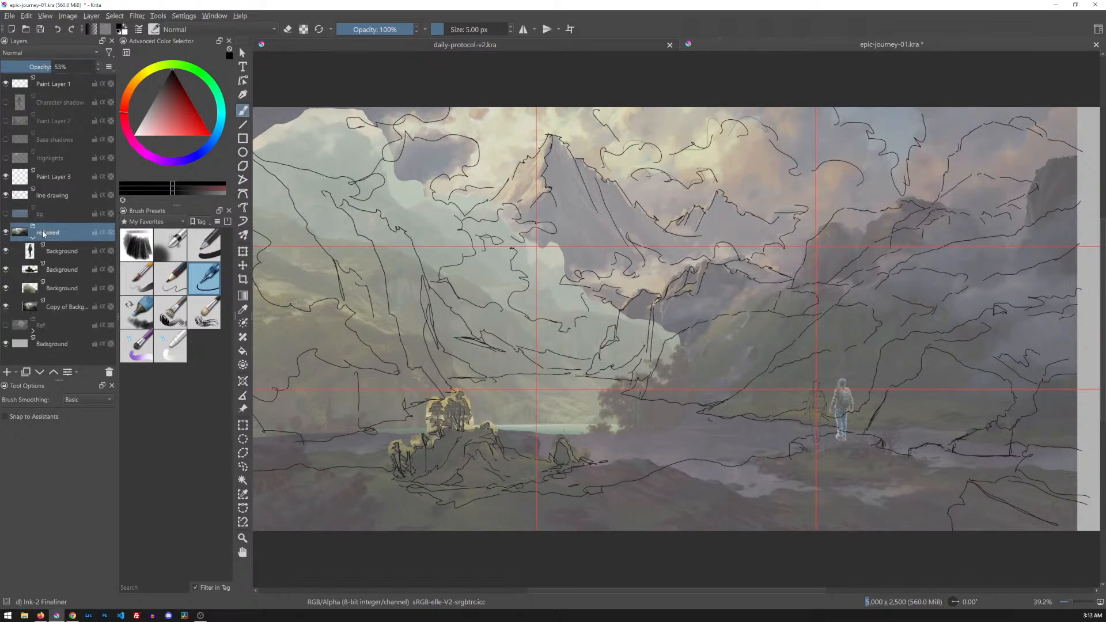
mouse_move(50, 69)
left_mouse_down()
mouse_move(24, 64)
mouse_move(38, 66)
left_mouse_up()
left_click(55, 196)
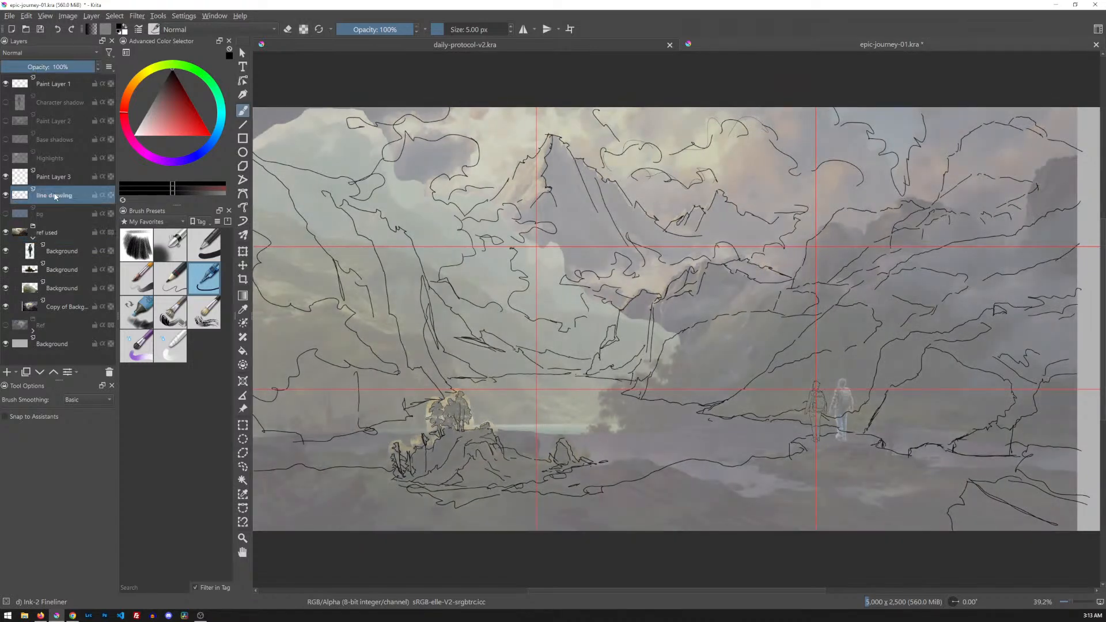
left_click(39, 65)
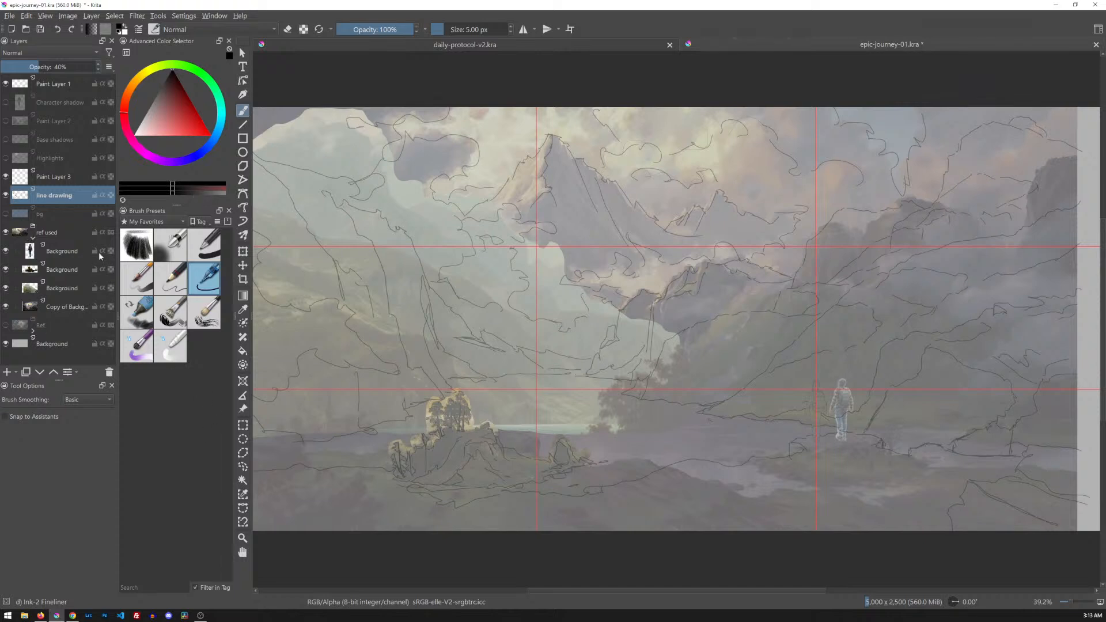
- Collapse and hide the ref used group, hide line drawing, and make Paint Layer 3 the active layer
left_click(33, 238)
left_click(5, 232)
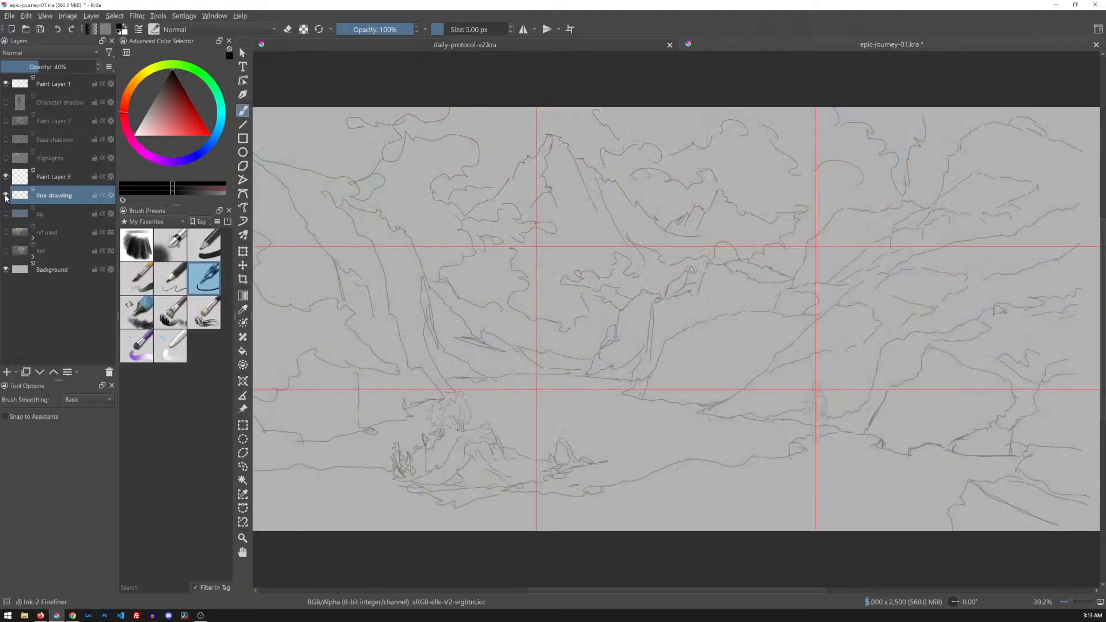
left_click(6, 196)
left_click(60, 178)
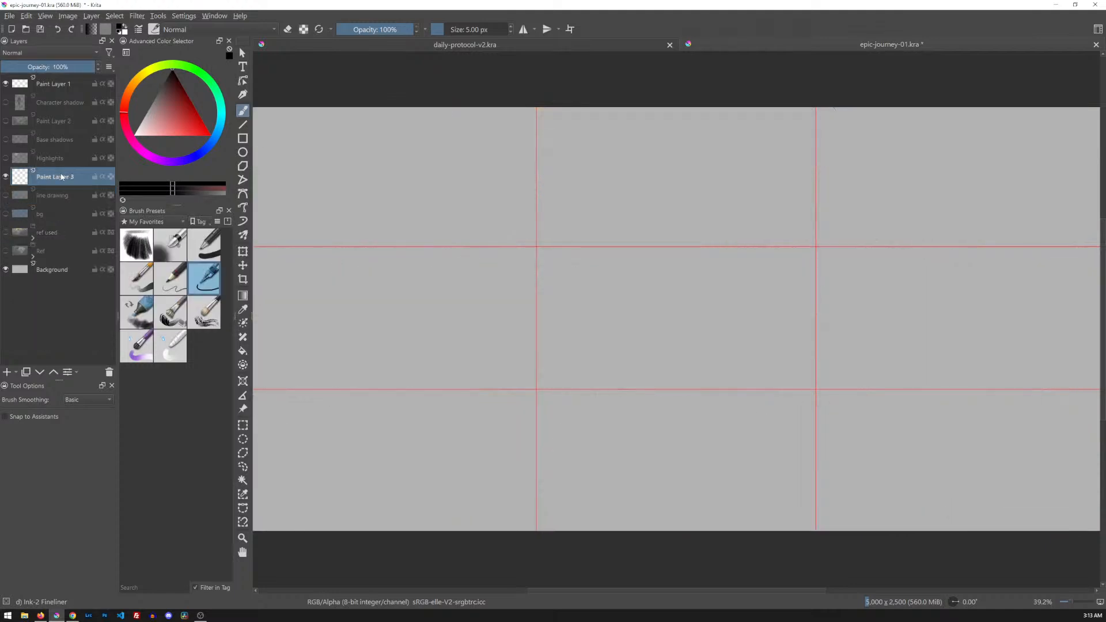
- Look through the resource types and the storage list with Deevad_2021.bundle in Manage Resources, and close the manager
left_click(185, 18)
left_click(197, 52)
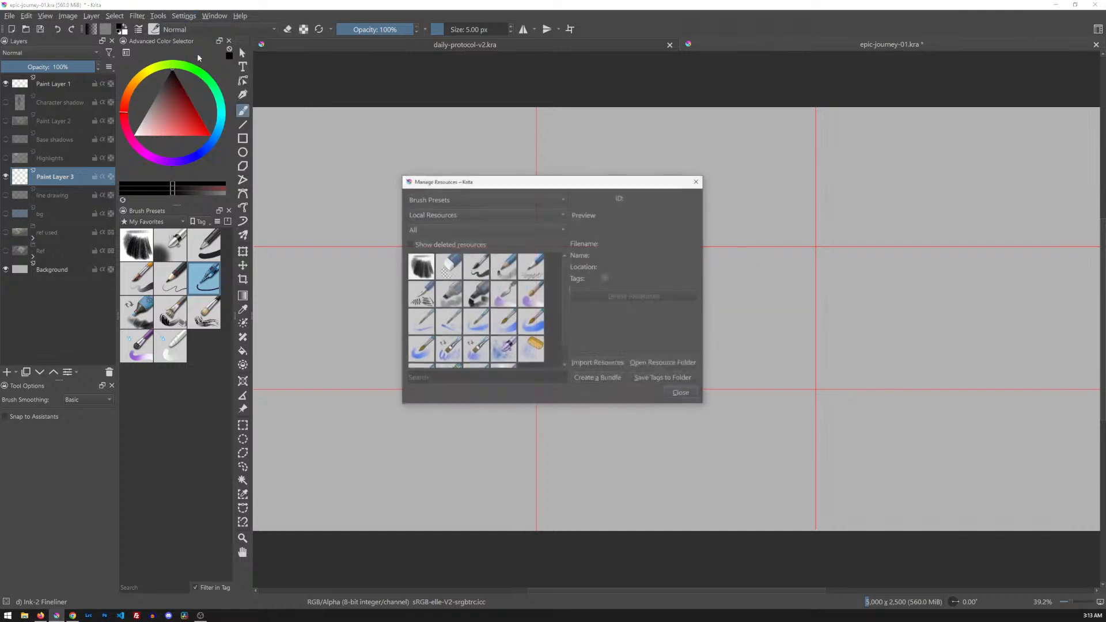
left_click(530, 201)
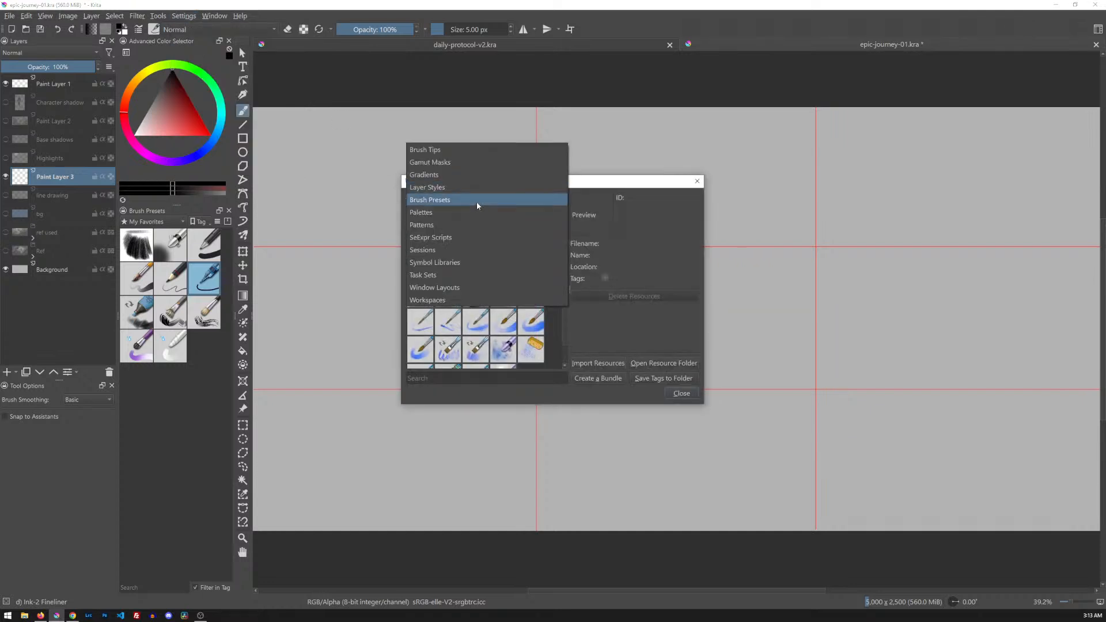
left_click(624, 186)
left_click(448, 218)
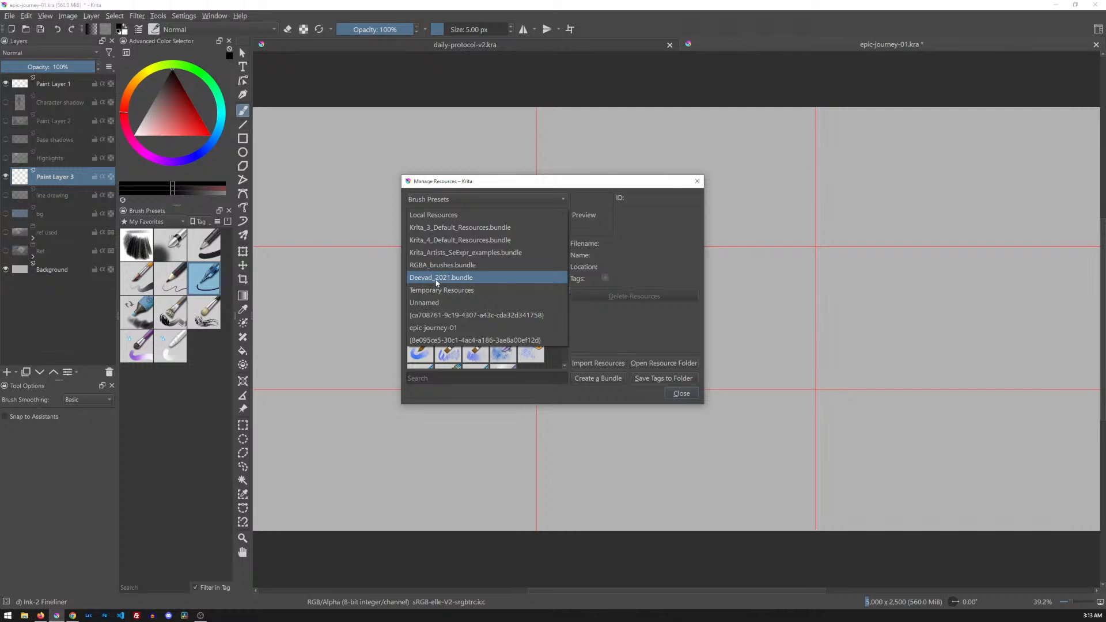
left_click(643, 192)
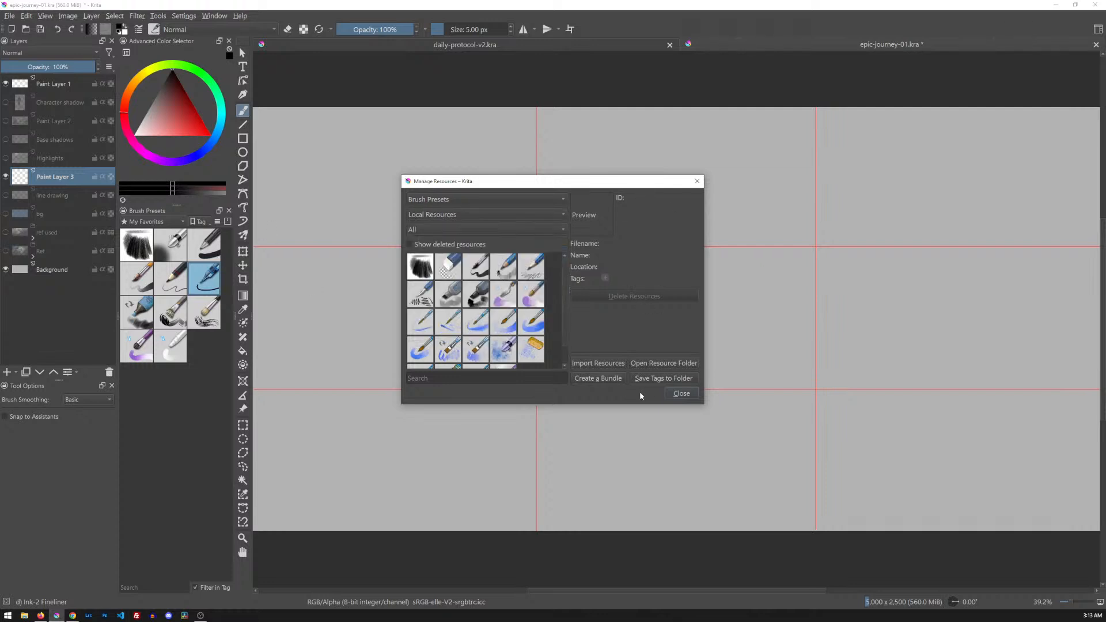
left_click(679, 393)
- Filter the brush presets to All and browse the complete preset list up to its beginning
left_click(170, 222)
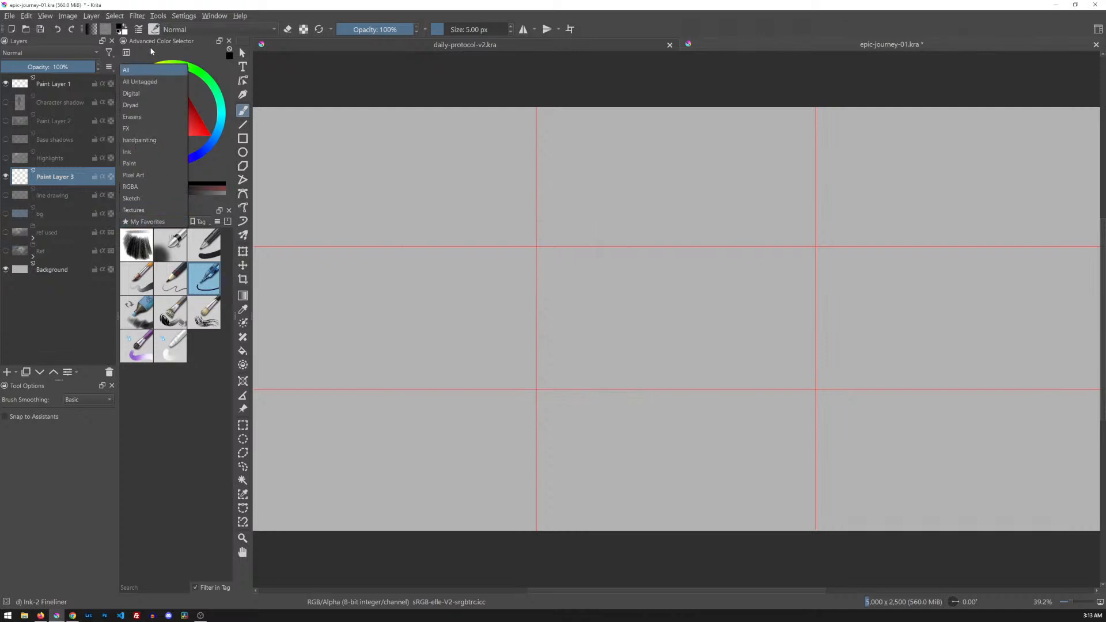
left_click(139, 70)
scroll(147, 387, "up", 4)
scroll(148, 387, "up", 5)
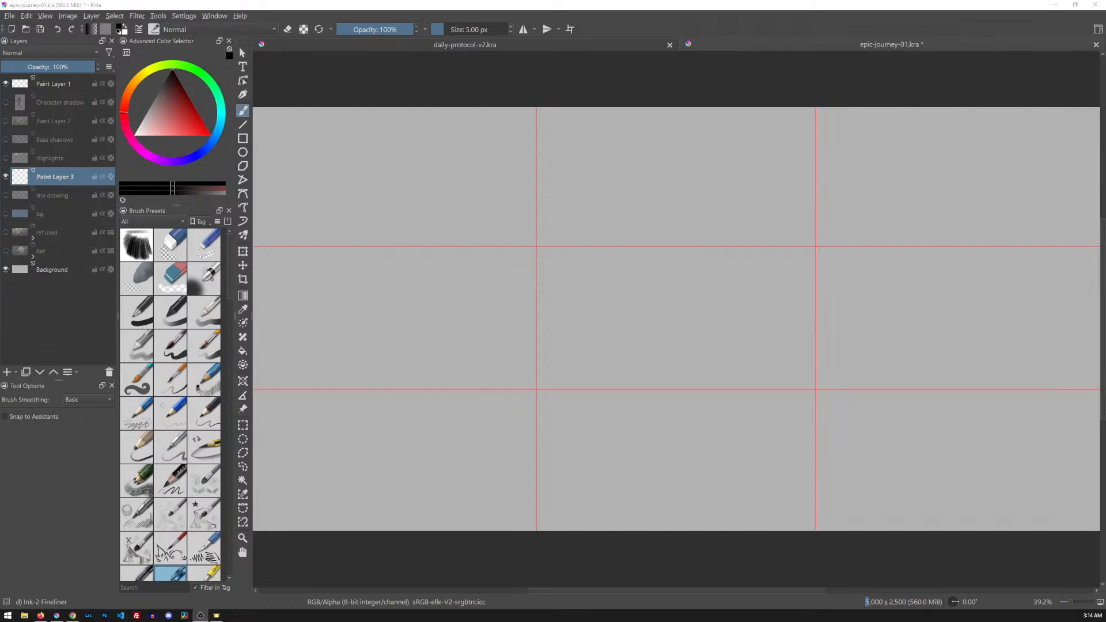
- View the list of installed resource bundles, and filter the brush presets back to My Favorites
left_click(228, 222)
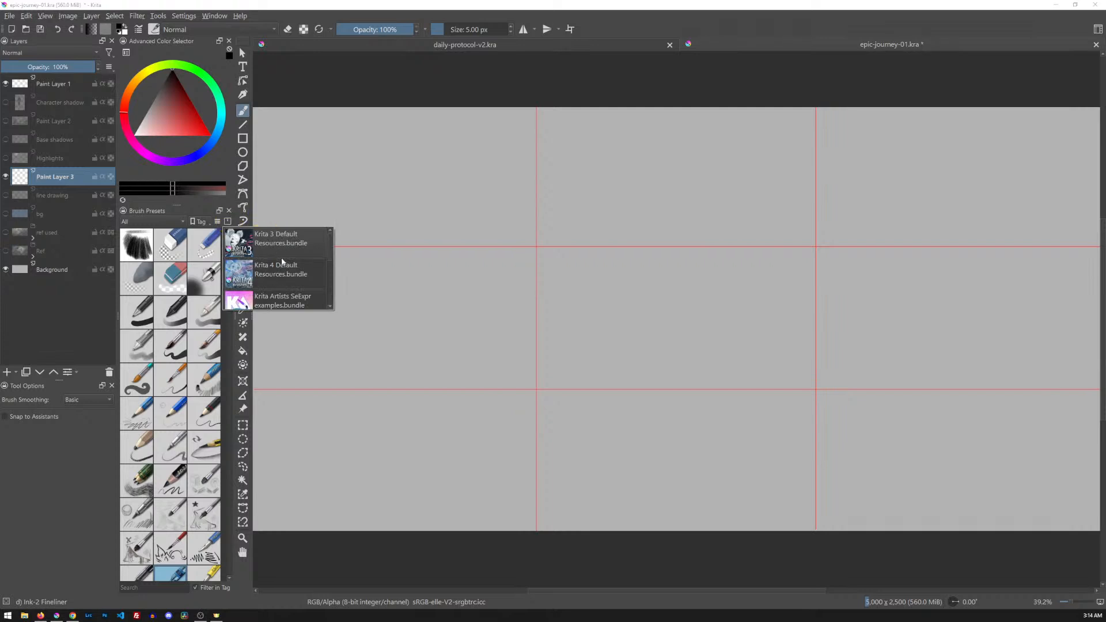
left_click(332, 247)
mouse_move(332, 246)
left_mouse_down()
mouse_move(332, 297)
mouse_move(331, 242)
left_mouse_up()
left_click(163, 222)
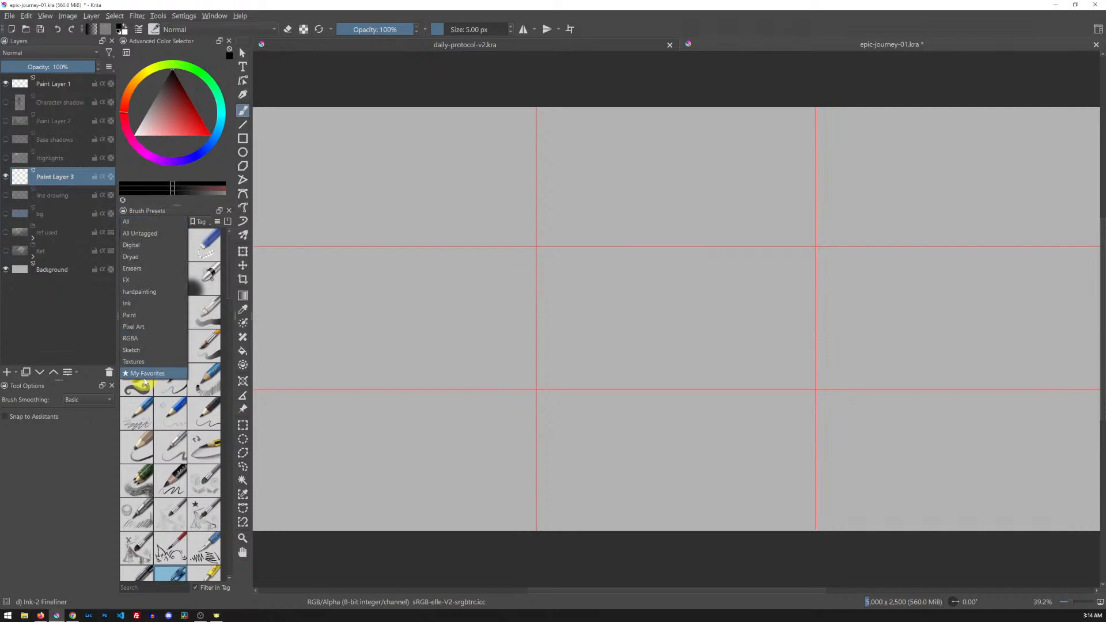
left_click(160, 360)
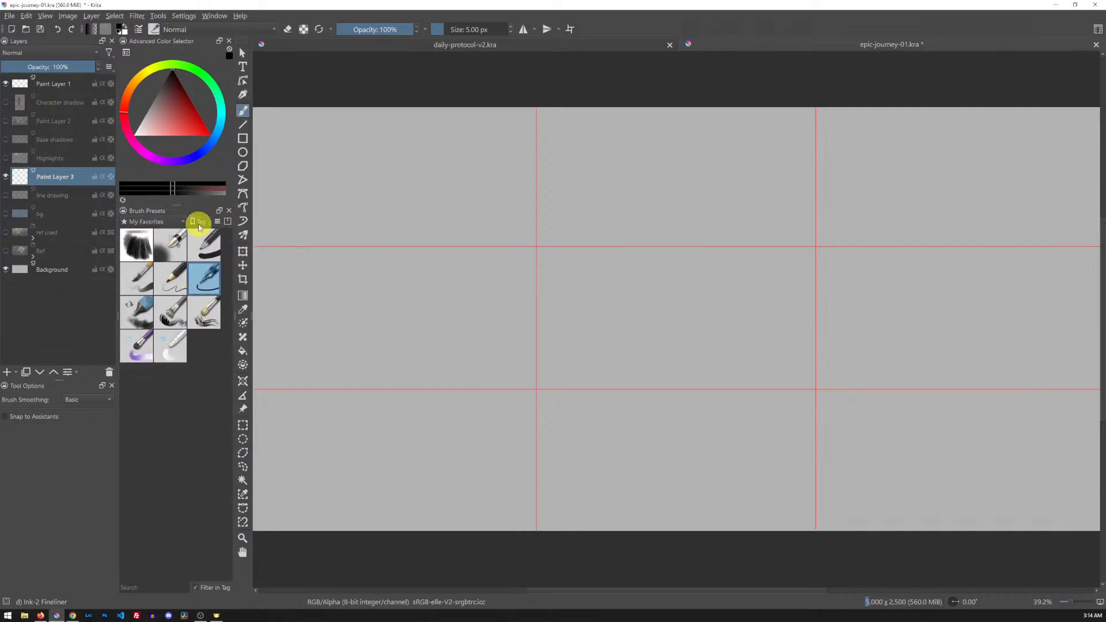
- Deactivate the Krita 4 Default Resources bundle and activate it again
left_click(227, 221)
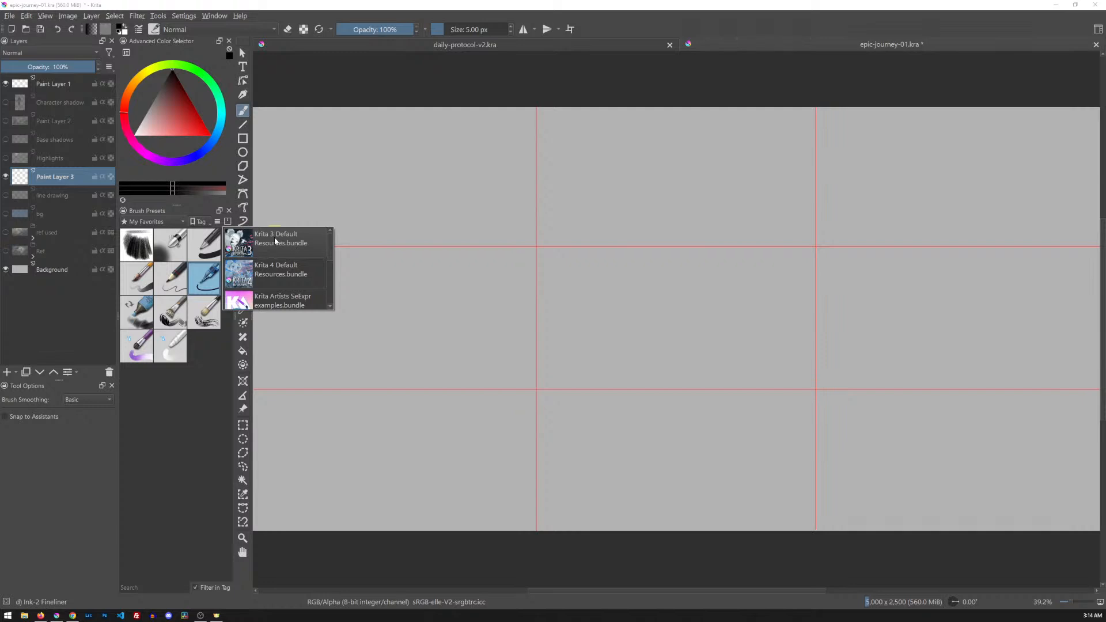
left_click(284, 277)
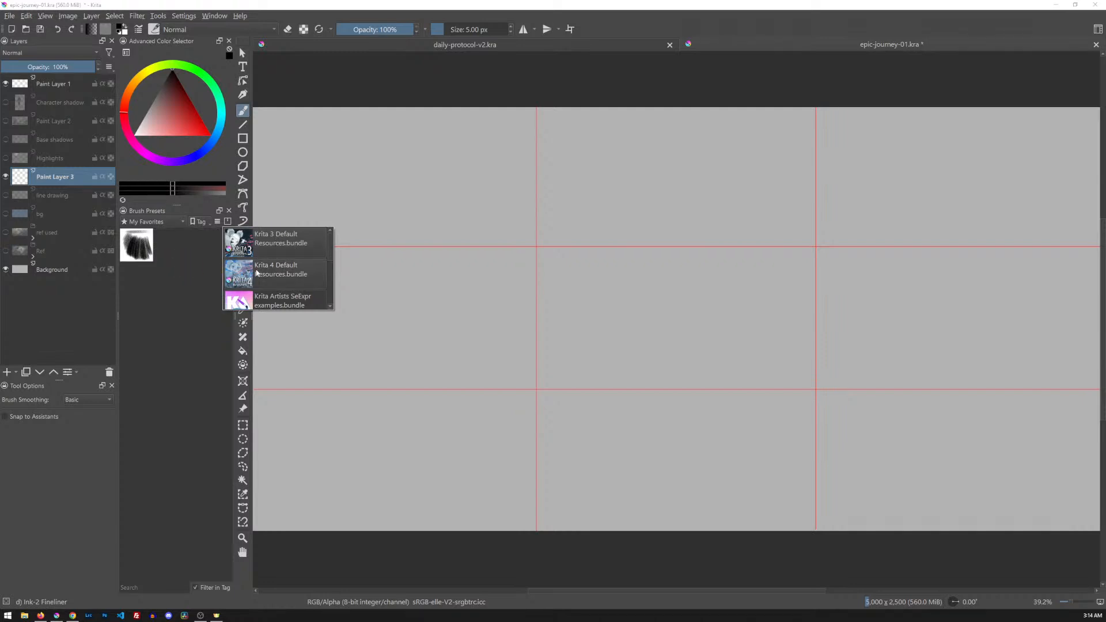
left_click(278, 268)
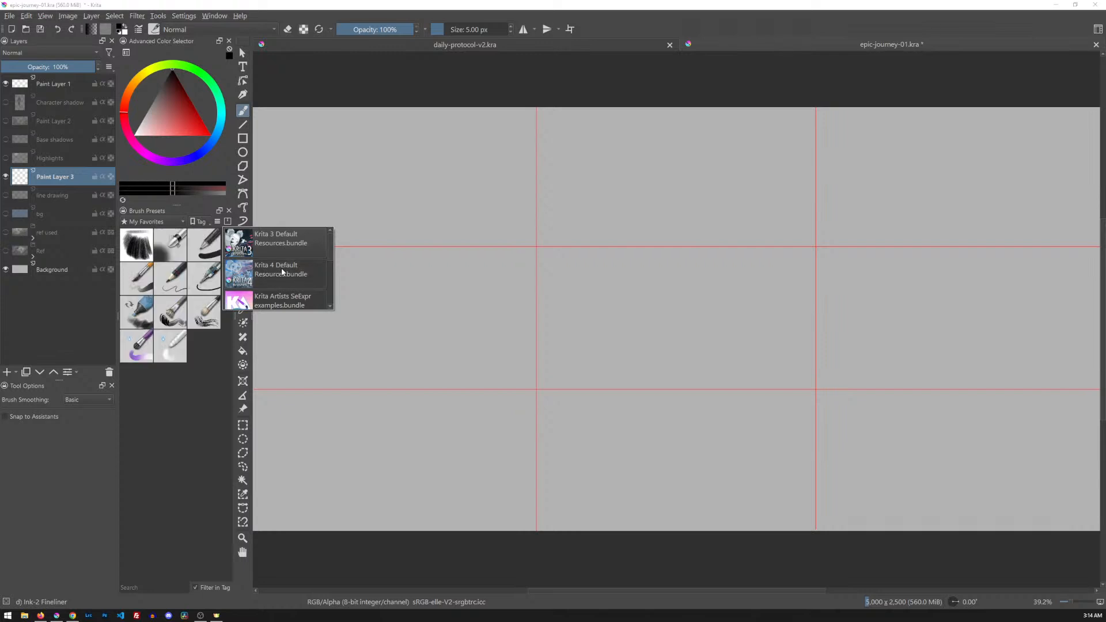
- Look through the list of installed resource bundles down to Deevad 2021
scroll(281, 268, "down", 2)
left_click(331, 267)
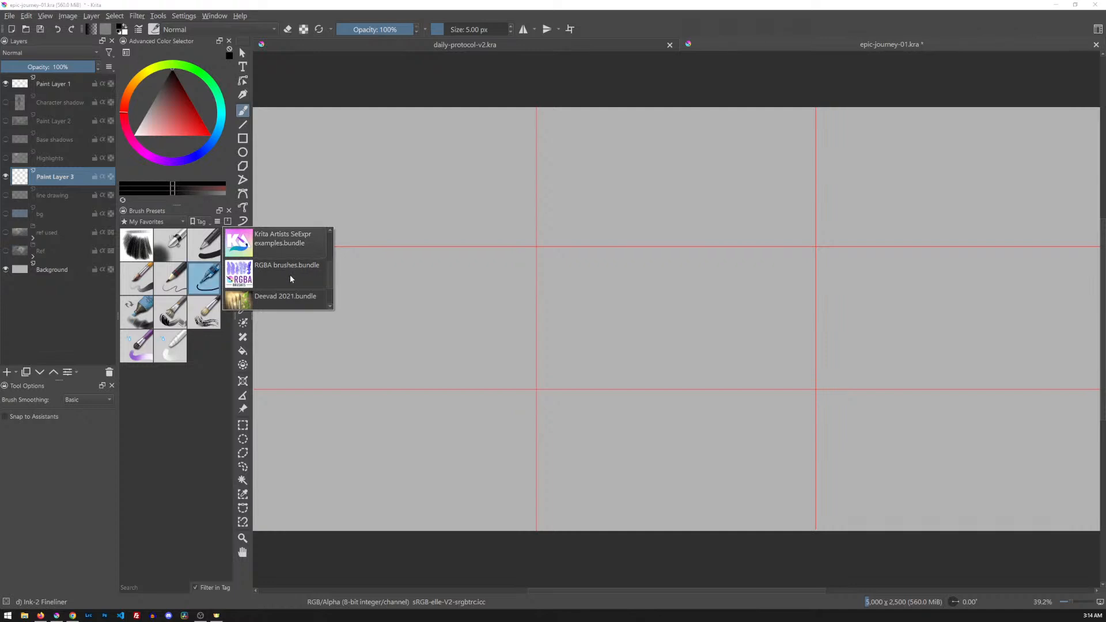
mouse_move(330, 275)
left_mouse_down()
mouse_move(330, 292)
mouse_move(331, 236)
mouse_move(331, 291)
left_mouse_up()
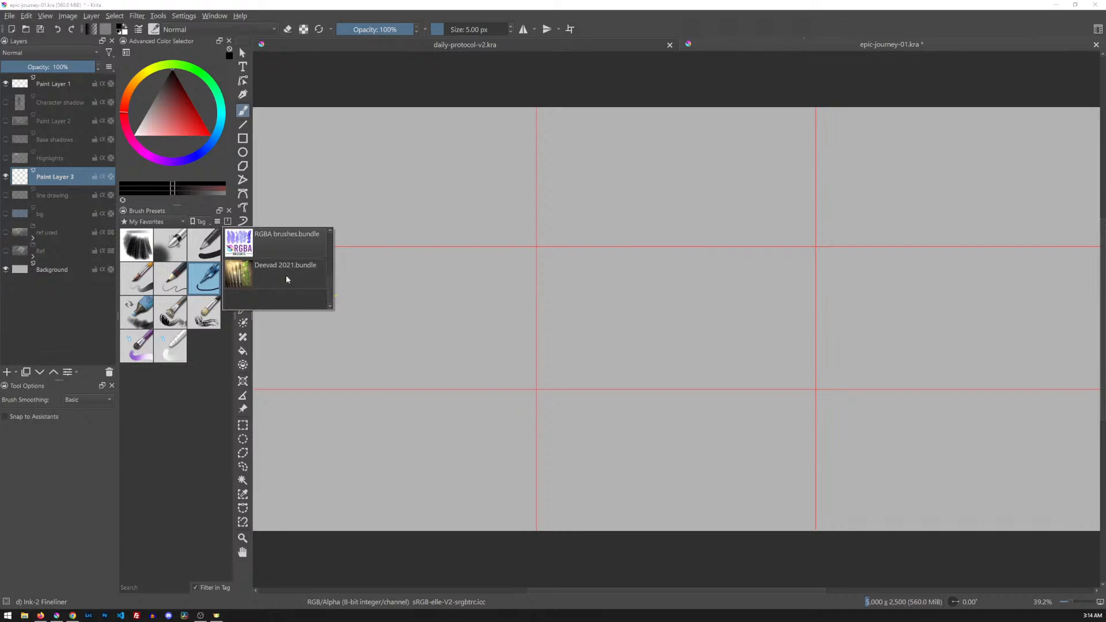
- Filter the brush presets to All and browse the complete preset list to its end and back
left_click(168, 222)
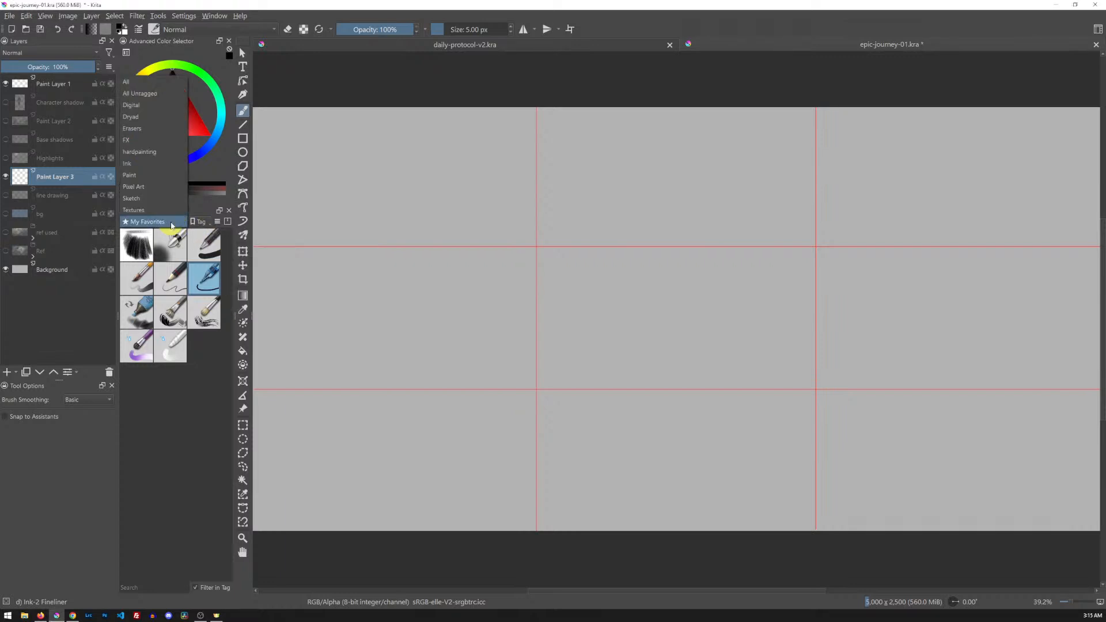
left_click(149, 84)
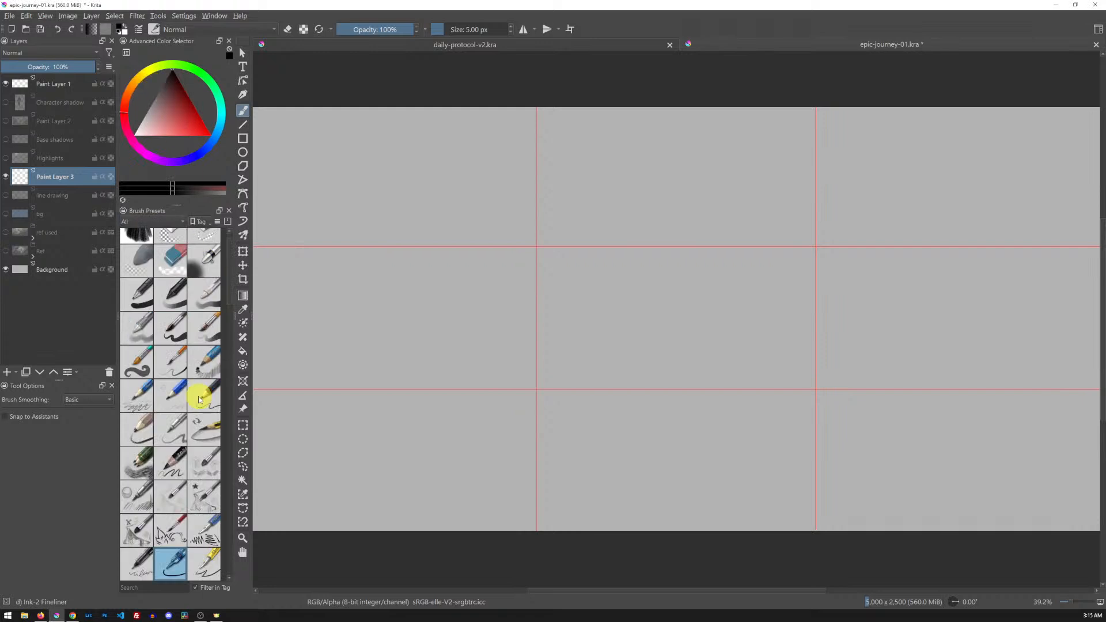
scroll(199, 397, "up", 1)
scroll(199, 397, "down", 10)
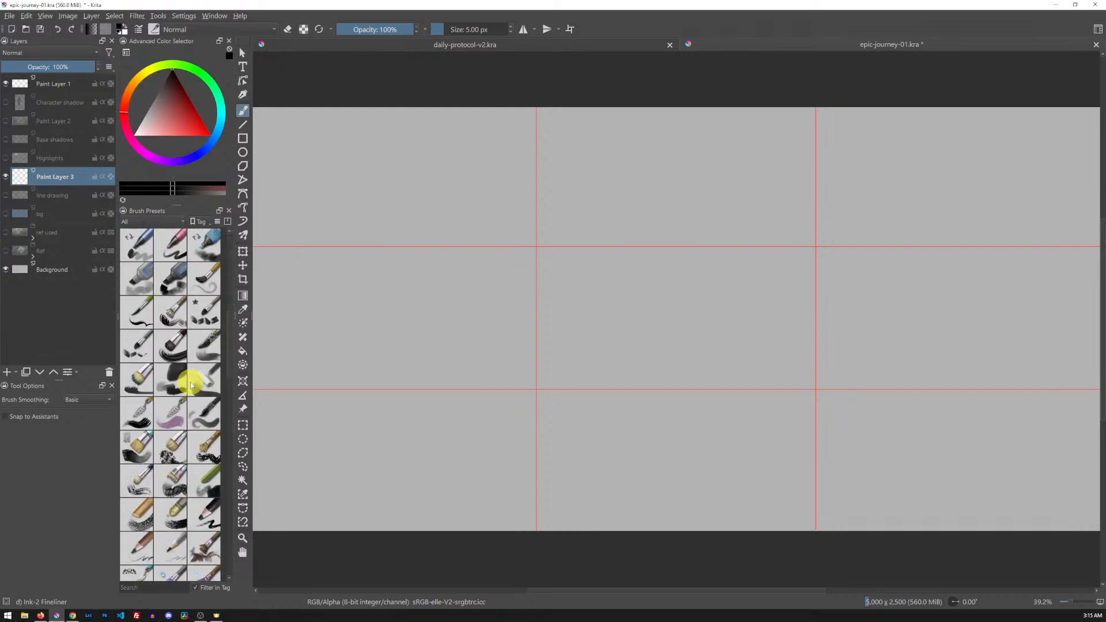
scroll(190, 381, "down", 6)
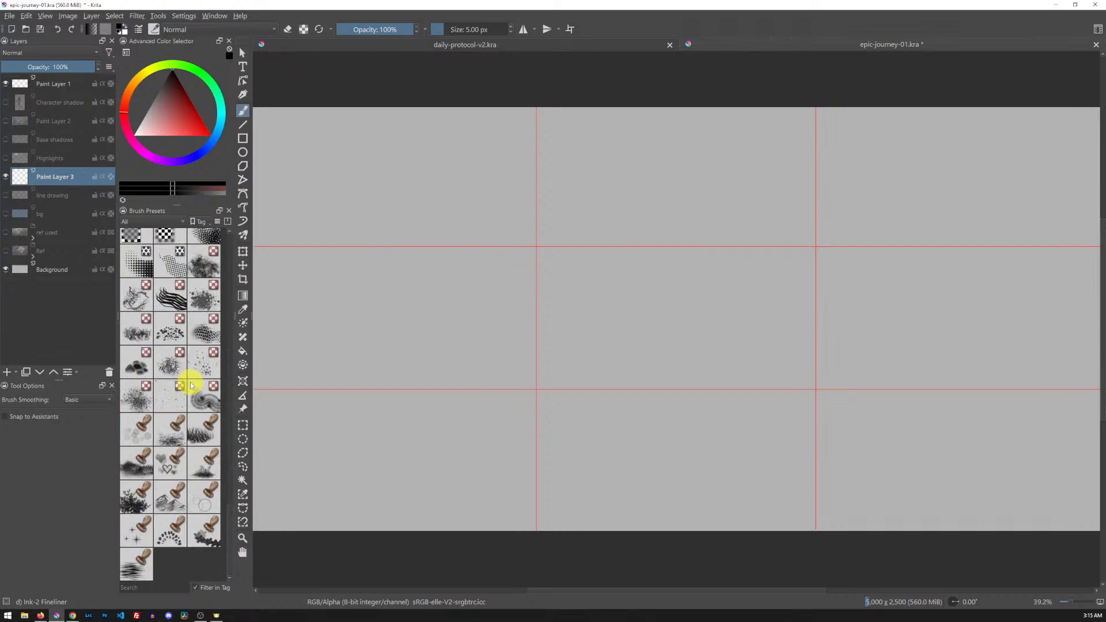
scroll(191, 382, "up", 15)
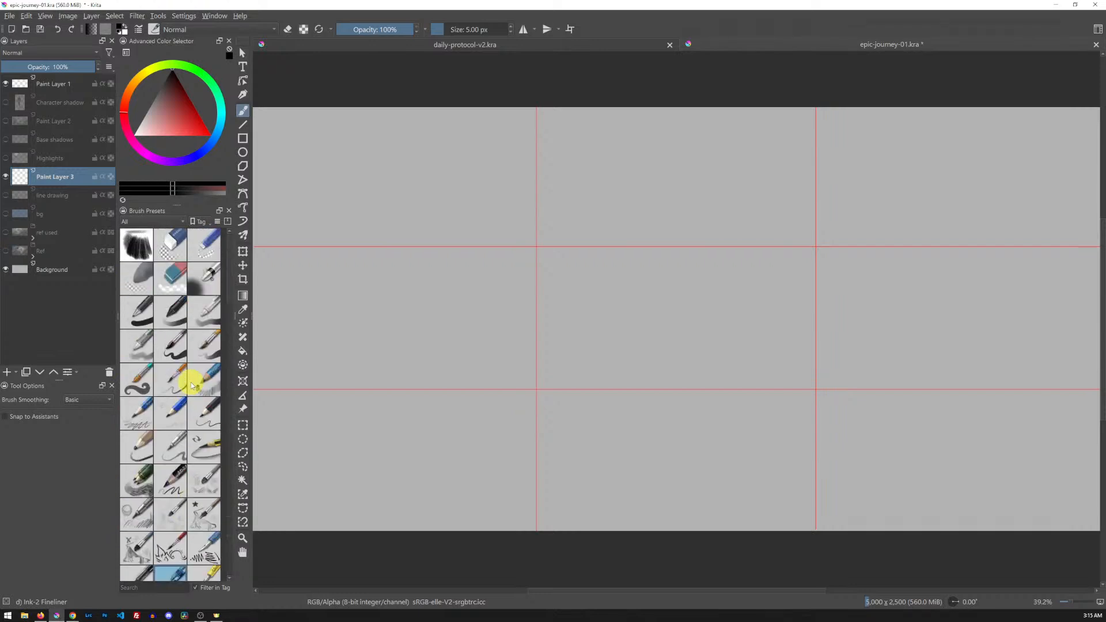
- Deactivate the Krita 4 Default Resources bundle and close the bundle list
left_click(228, 221)
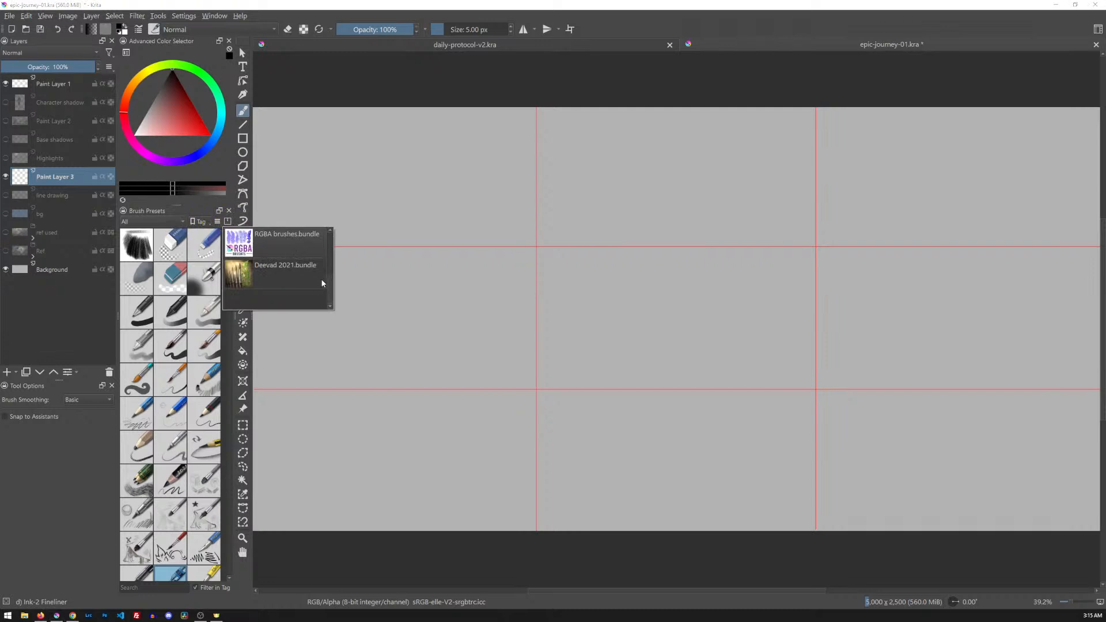
left_click_drag(332, 286, 330, 243)
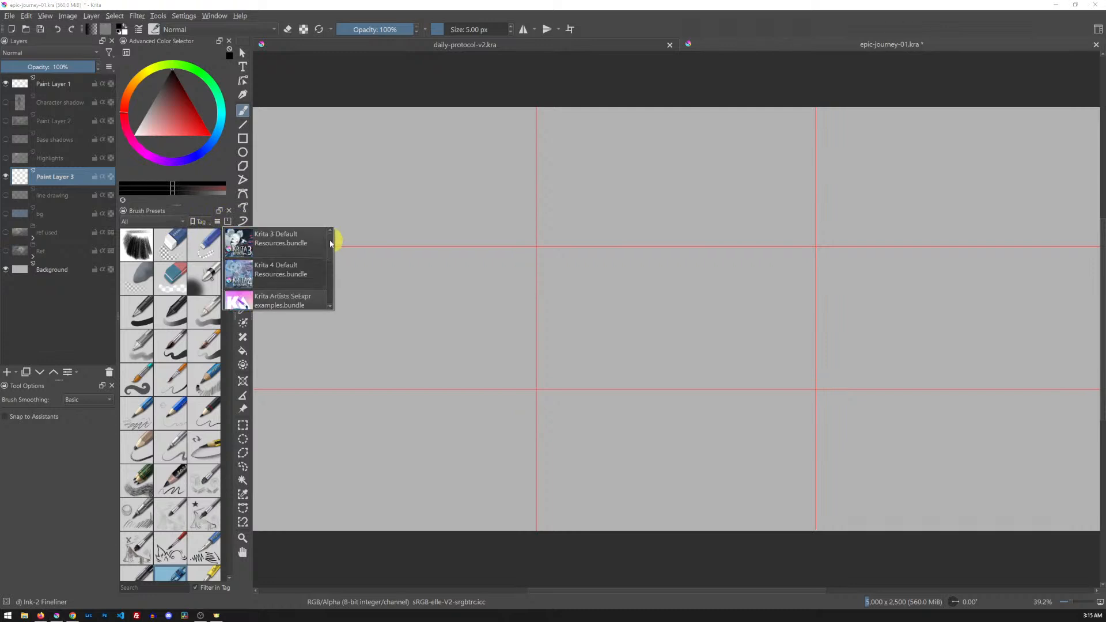
left_click(284, 284)
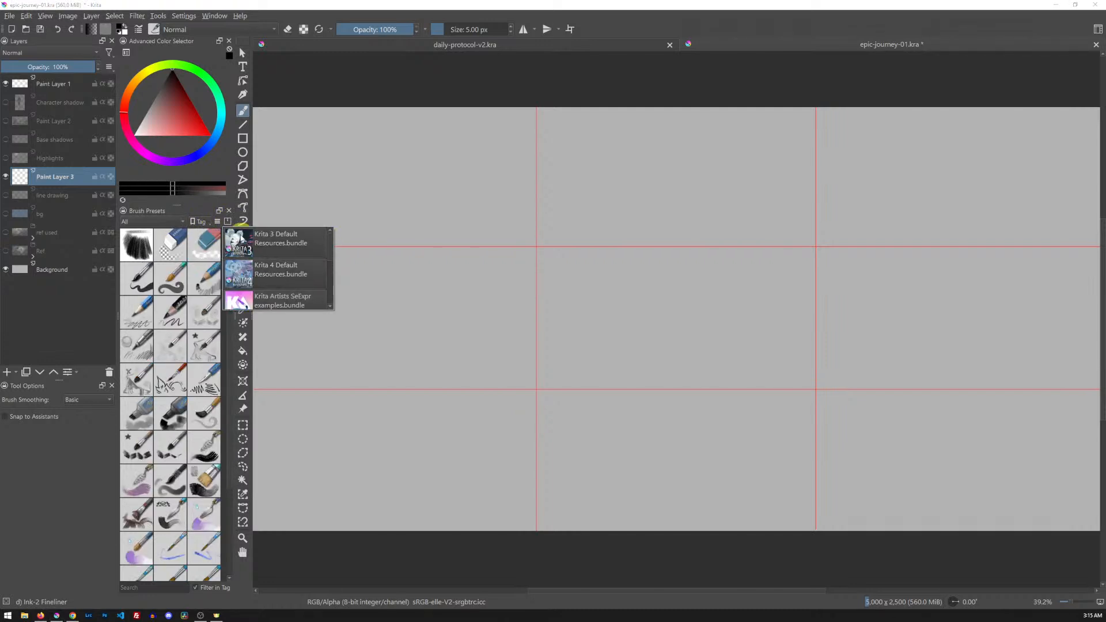
left_click(197, 208)
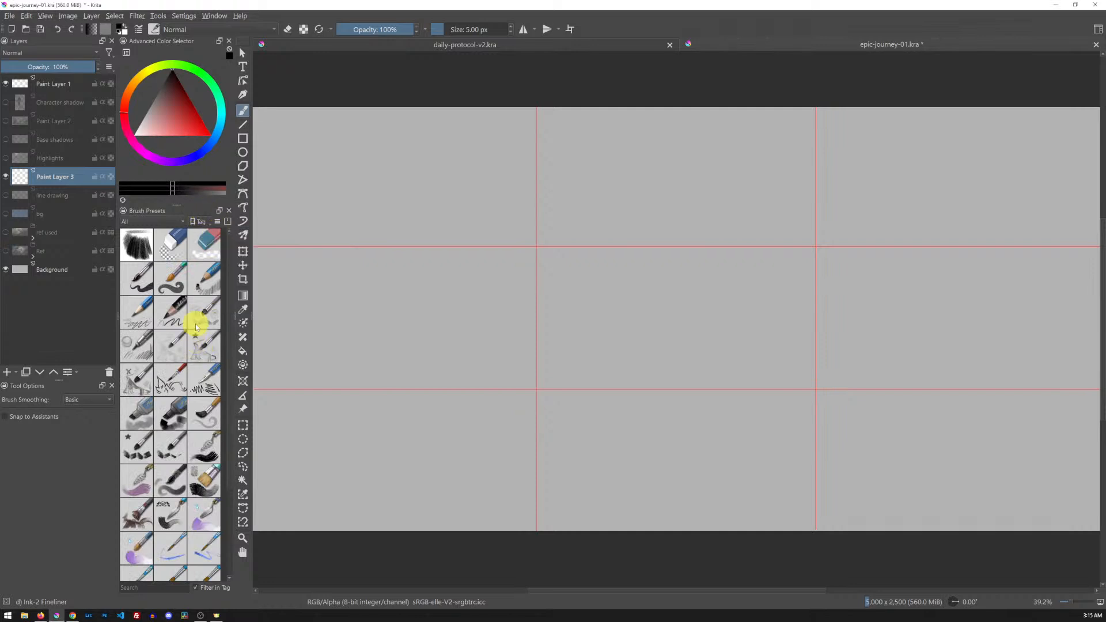
- Test a stroke with the 001 Chris Dry Paper Texture brush, undo it, and try selecting the Eraser Circle and Eraser Textured presets
left_click(139, 245)
mouse_move(318, 220)
left_mouse_down()
mouse_move(368, 199)
mouse_move(354, 221)
mouse_move(386, 213)
left_mouse_up()
key("ctrl+z")
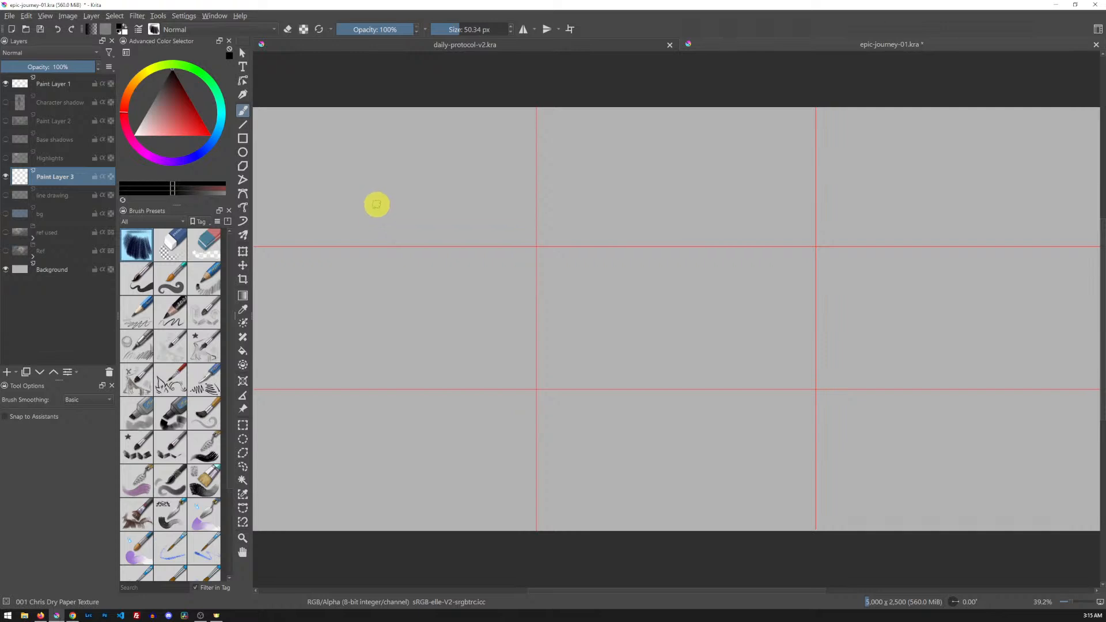
left_click(172, 246)
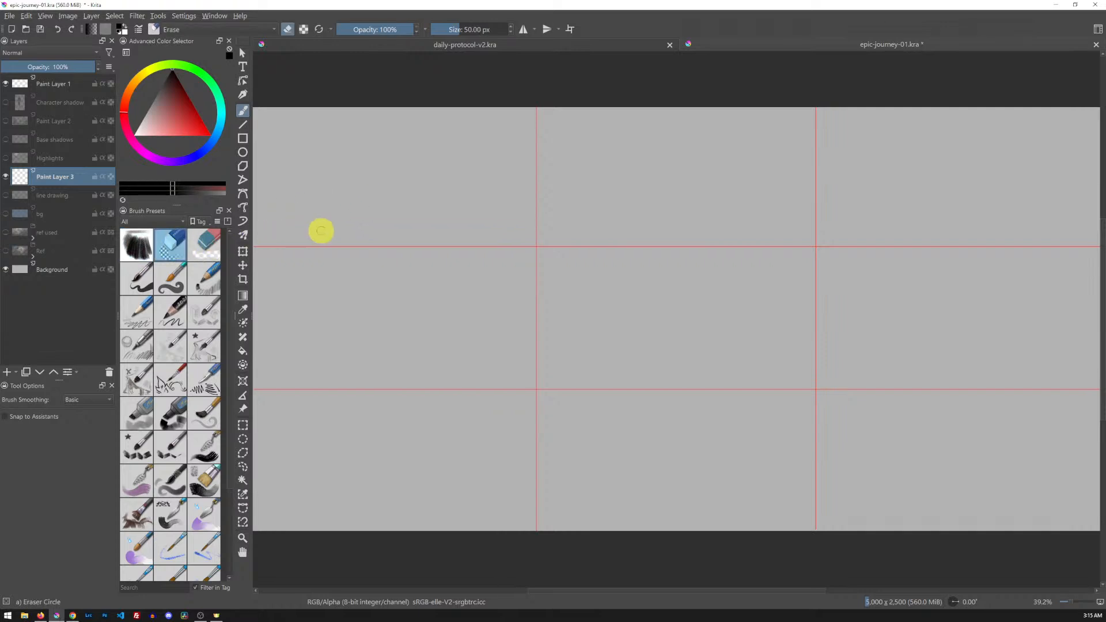
left_click(204, 244)
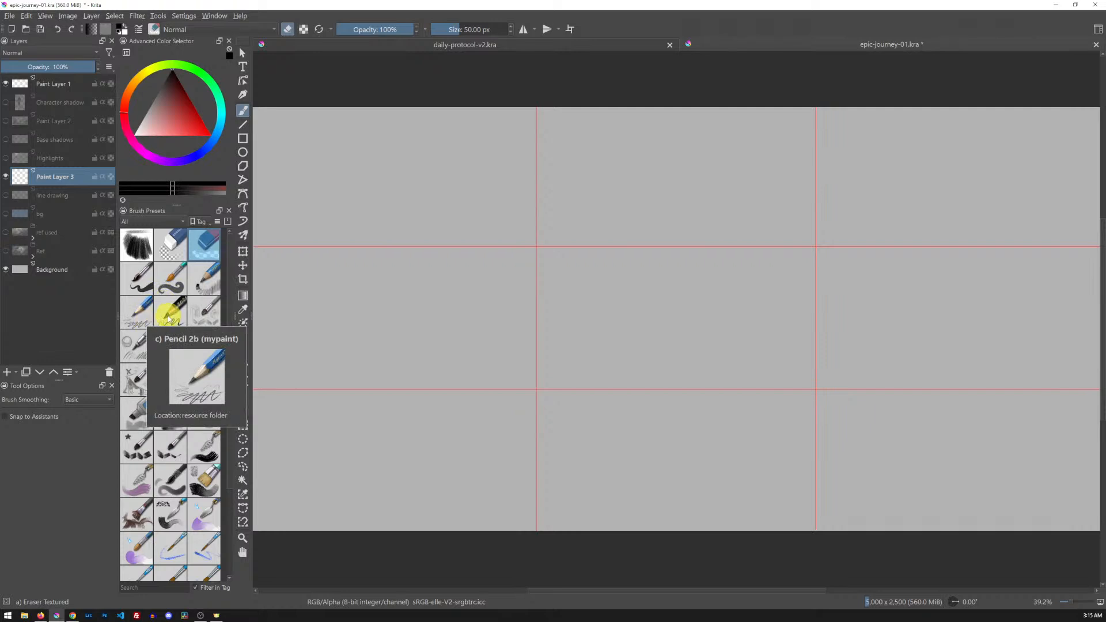
- Deactivate the Deevad 2021 bundle and activate it again
left_click(228, 222)
left_click_drag(336, 247, 336, 287)
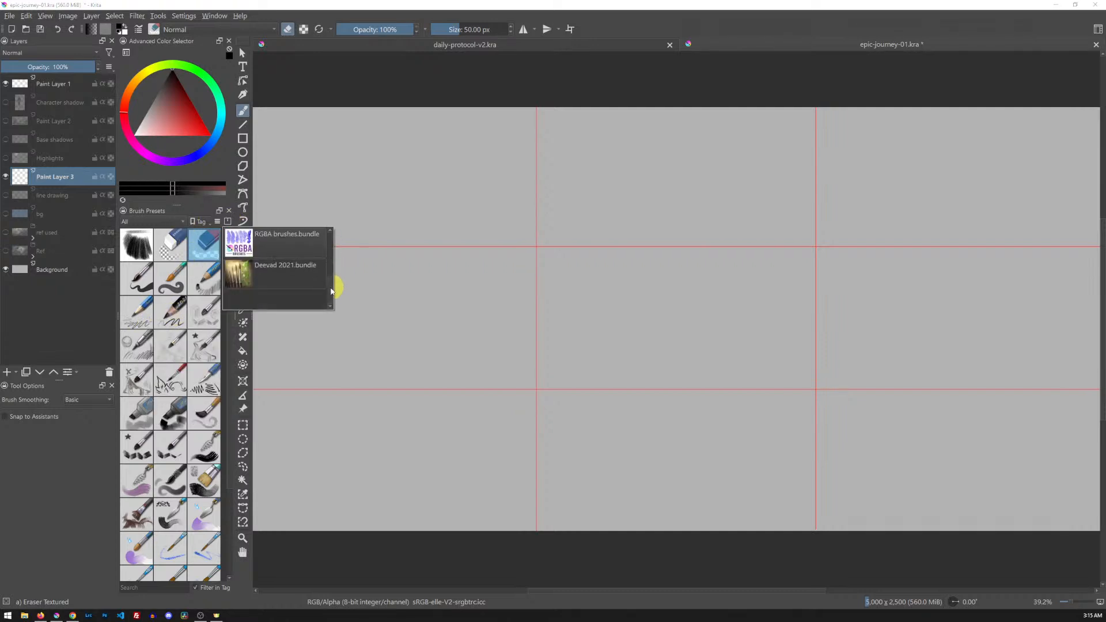
left_click(293, 274)
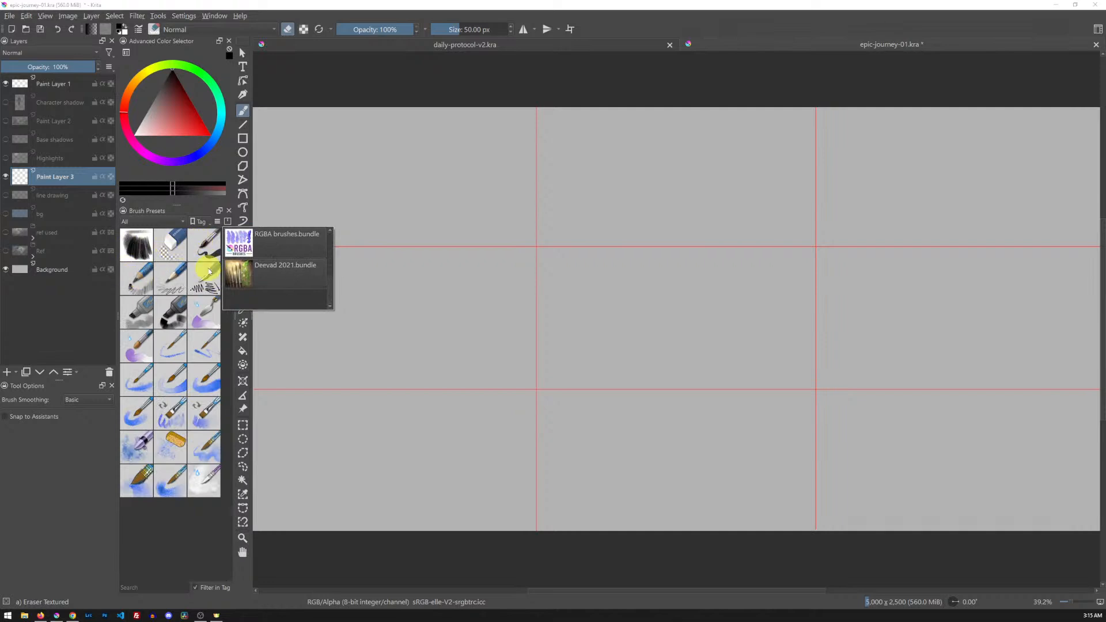
left_click(313, 273)
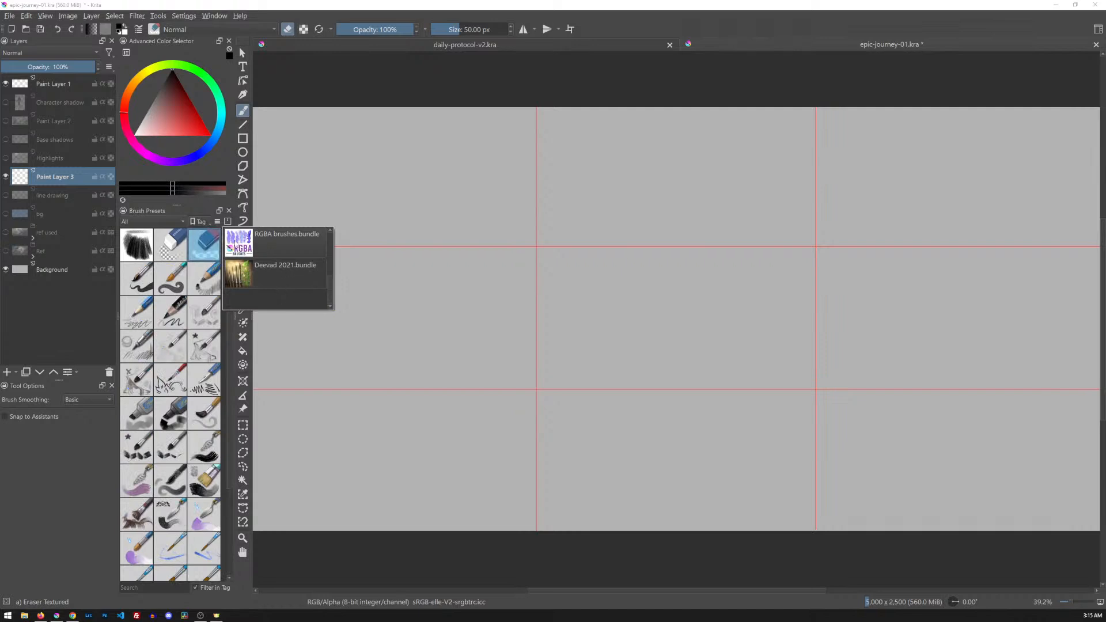
- Select the Basic-5 Size plus brush and filter the brush presets to the Dryad tag
left_click(176, 287)
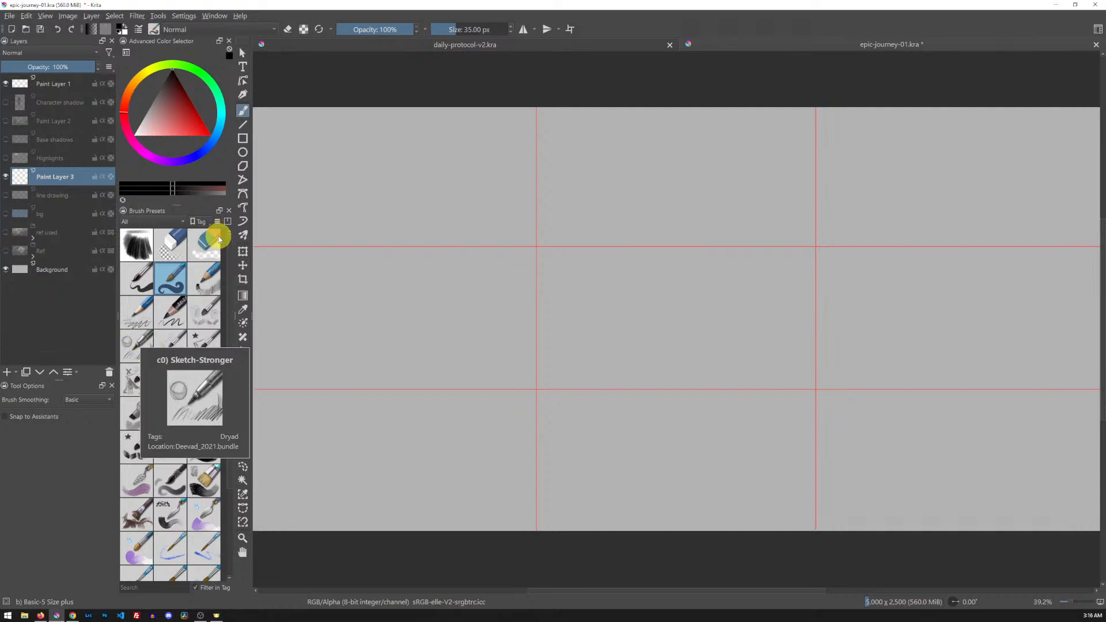
left_click(205, 225)
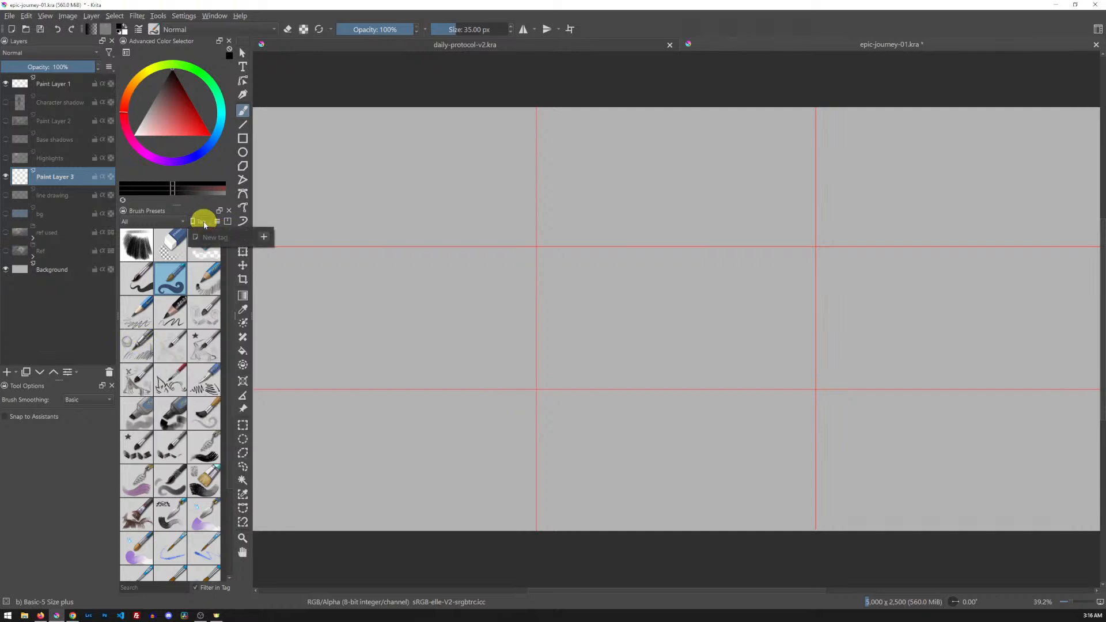
left_click(204, 223)
left_click(168, 222)
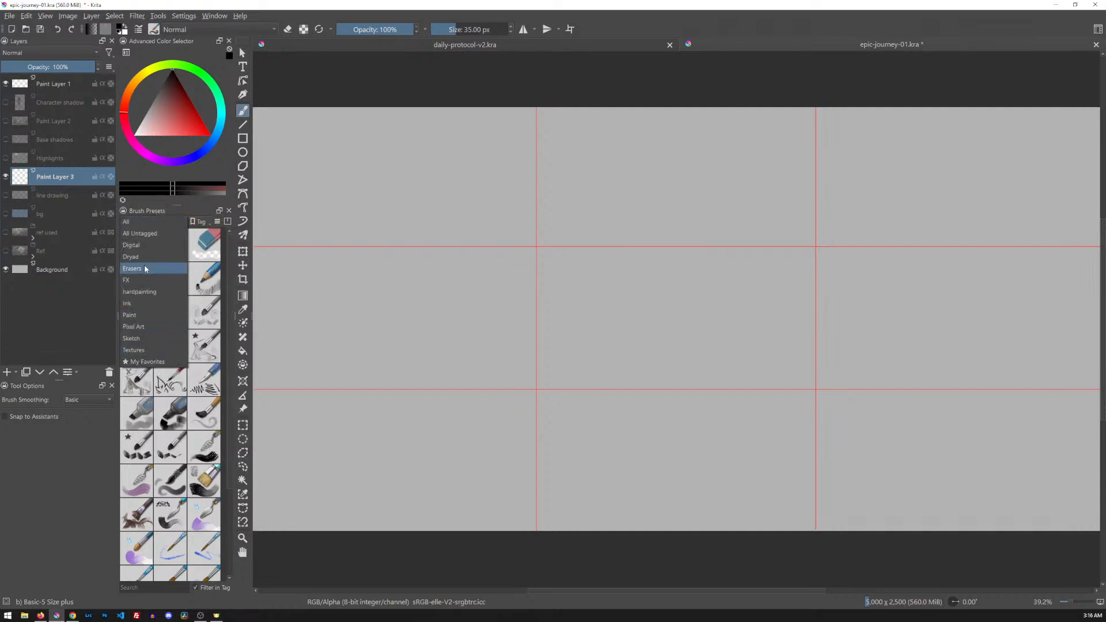
left_click(140, 257)
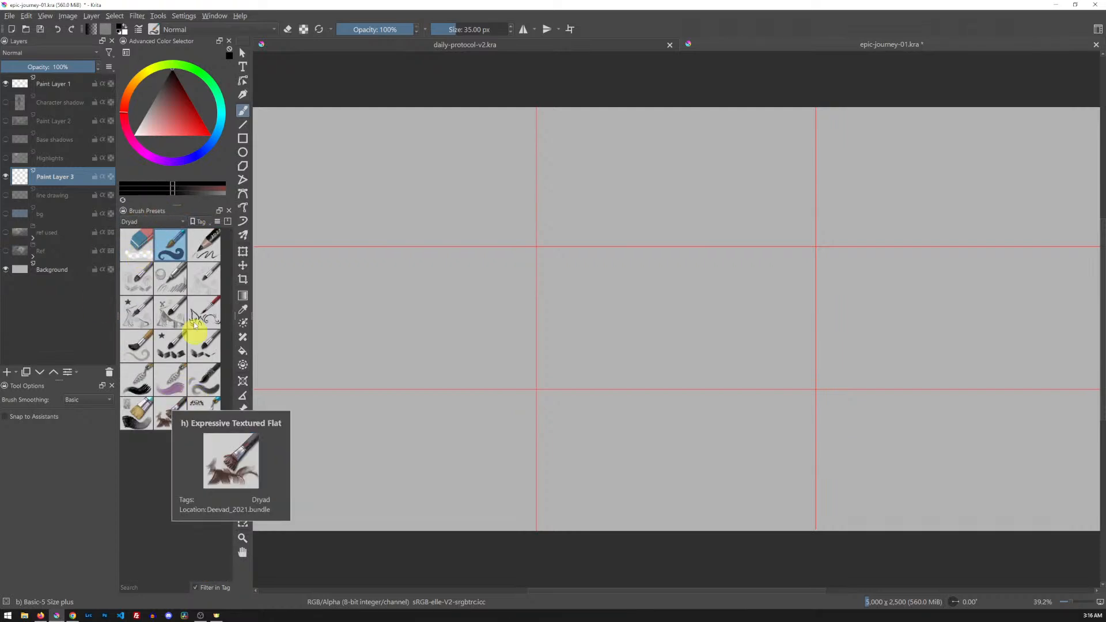
- Switch the brush preset filter to All and back to the Dryad tag
left_click(160, 220)
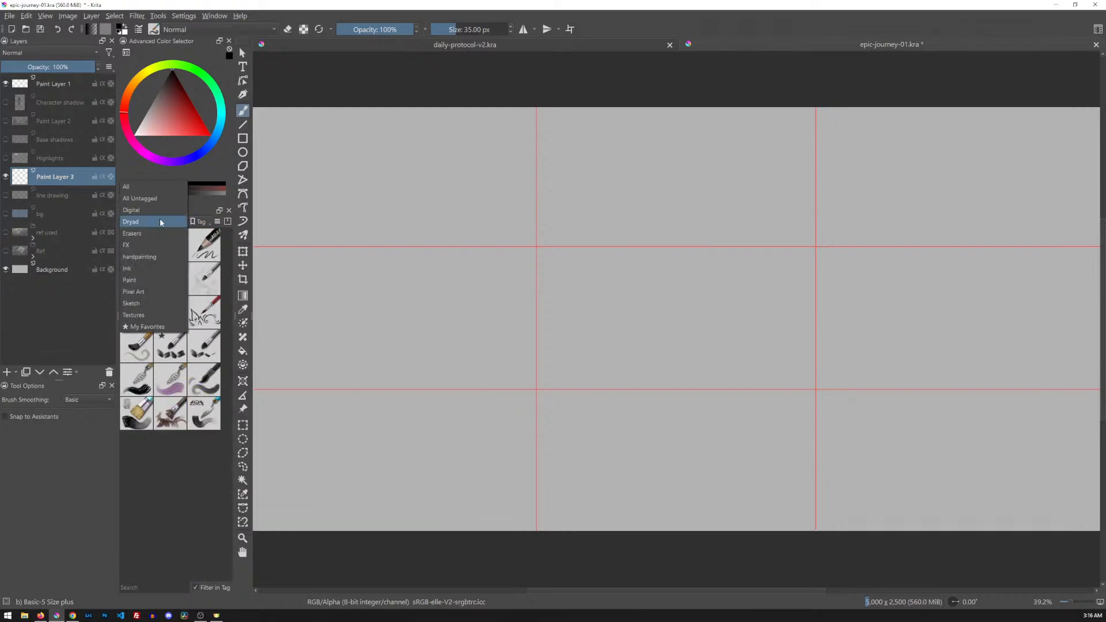
left_click(136, 189)
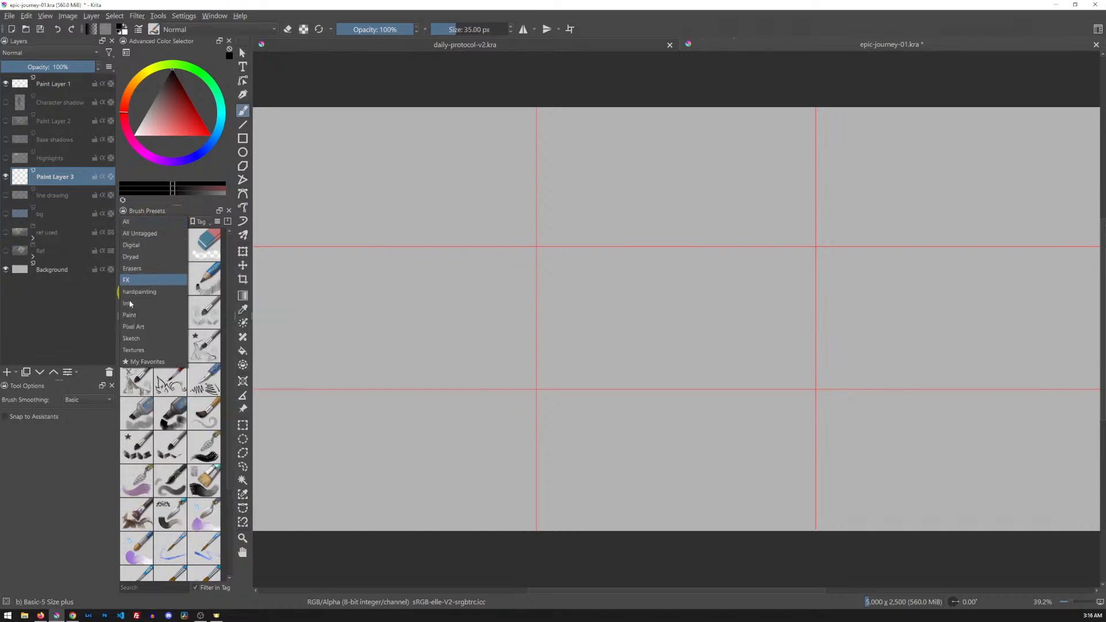
left_click(152, 257)
- Look through the installed bundles from Deevad 2021 back to Krita 3 Default Resources, and close the list
left_click(227, 222)
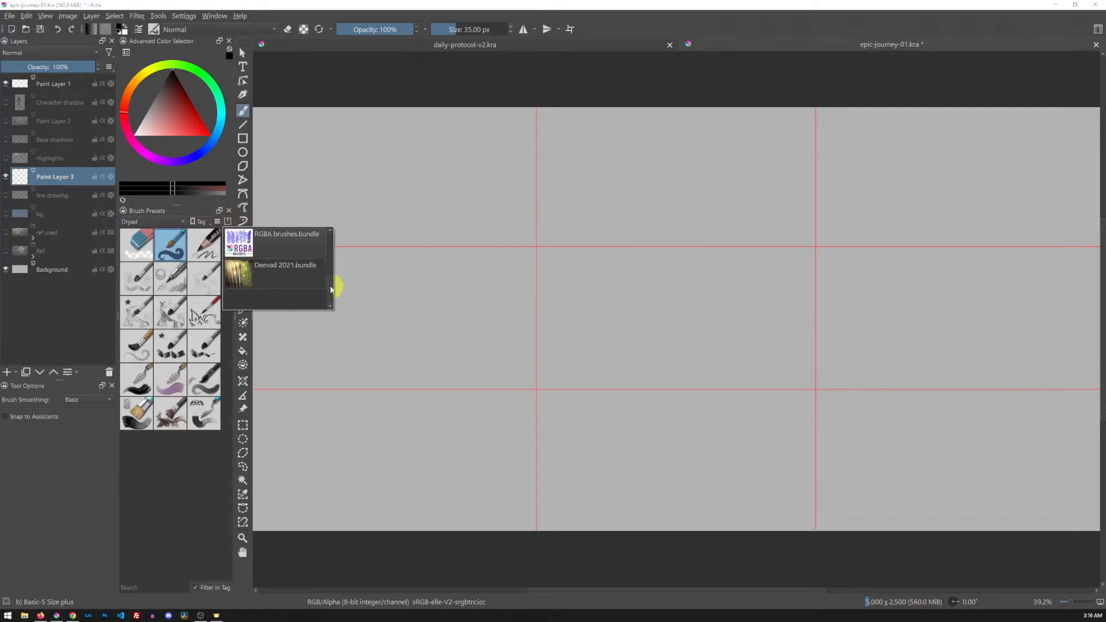
left_click_drag(331, 291, 331, 280)
left_click(333, 265)
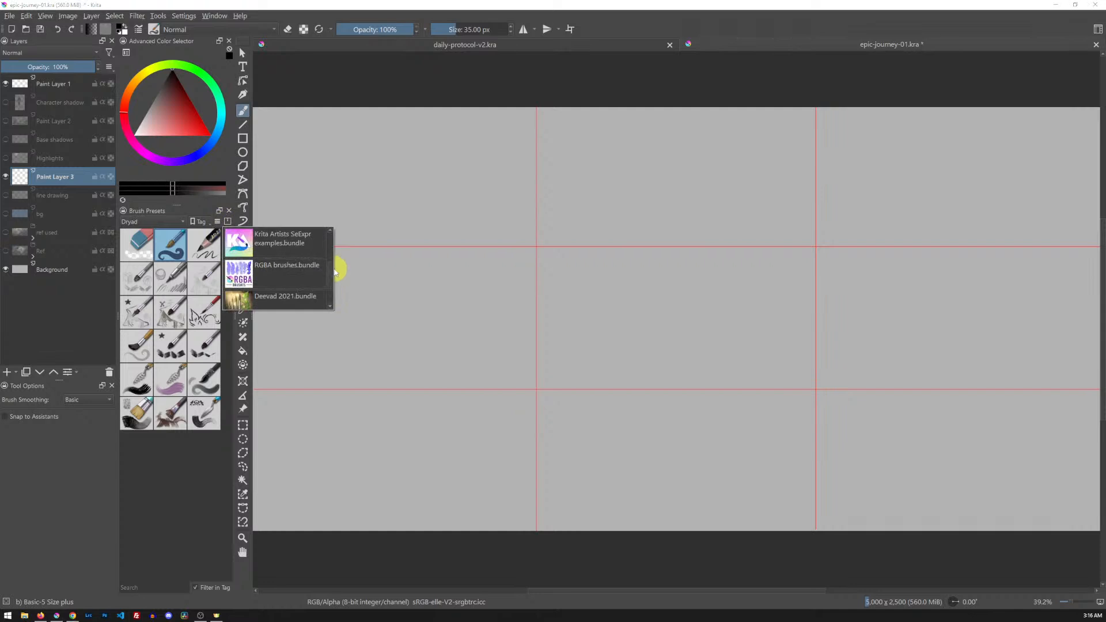
left_click(237, 230)
left_click(227, 222)
scroll(330, 246, "up", 2)
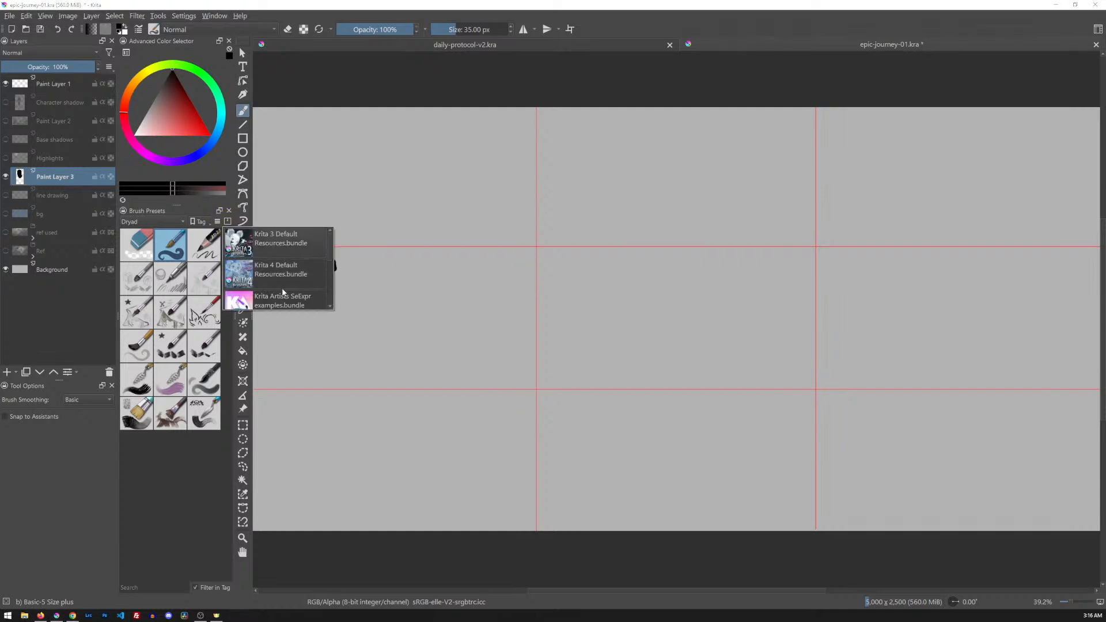
left_click(191, 208)
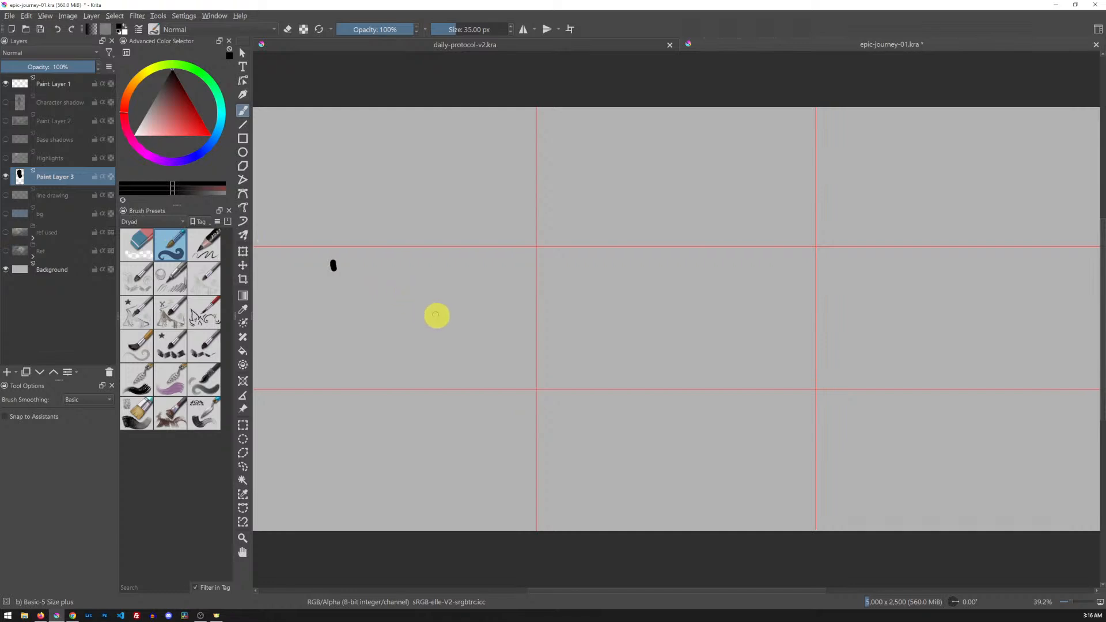
- Draw two short test strokes with the Basic-5 Size plus brush and clear Paint Layer 3
left_click_drag(466, 282, 475, 332)
left_click_drag(477, 279, 488, 330)
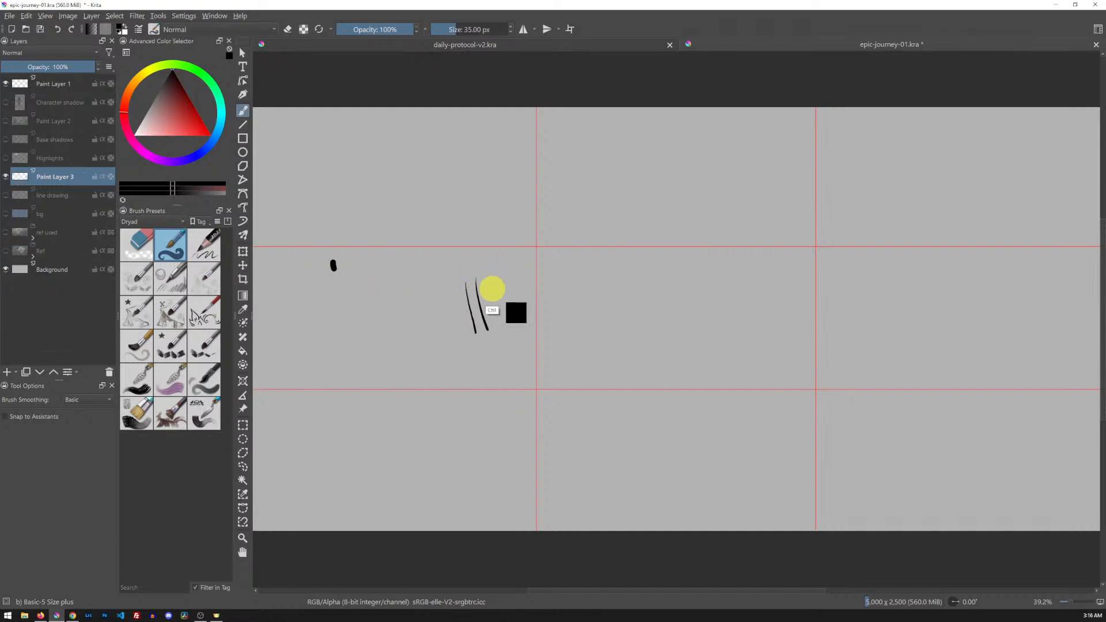
key("Delete")
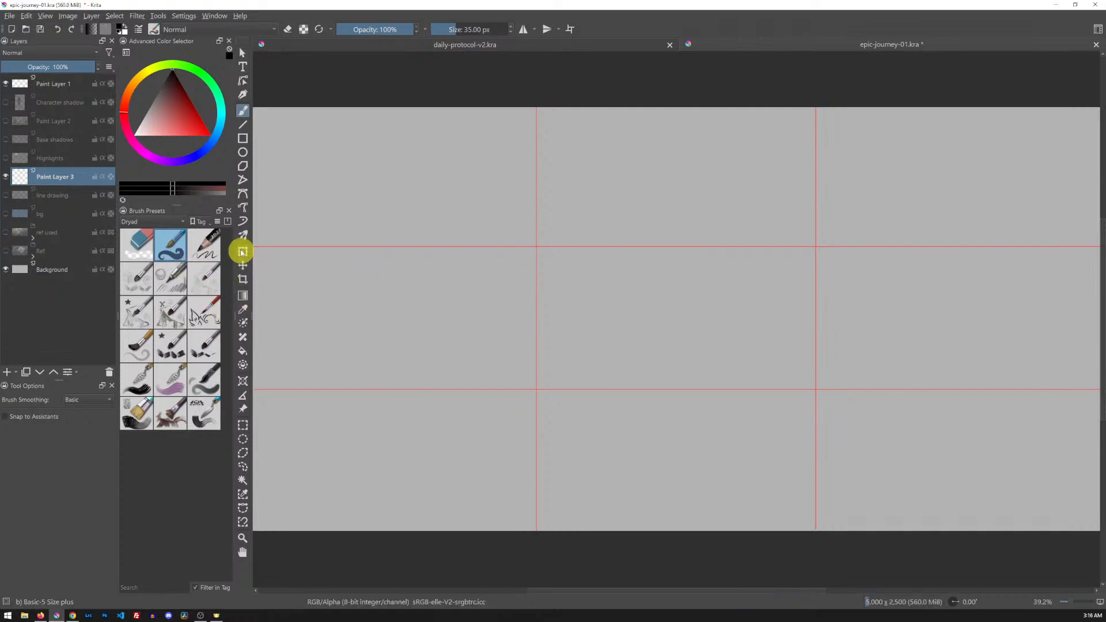
- Select the Eraser Textured preset and enlarge its size to about 172 px
left_click(147, 250)
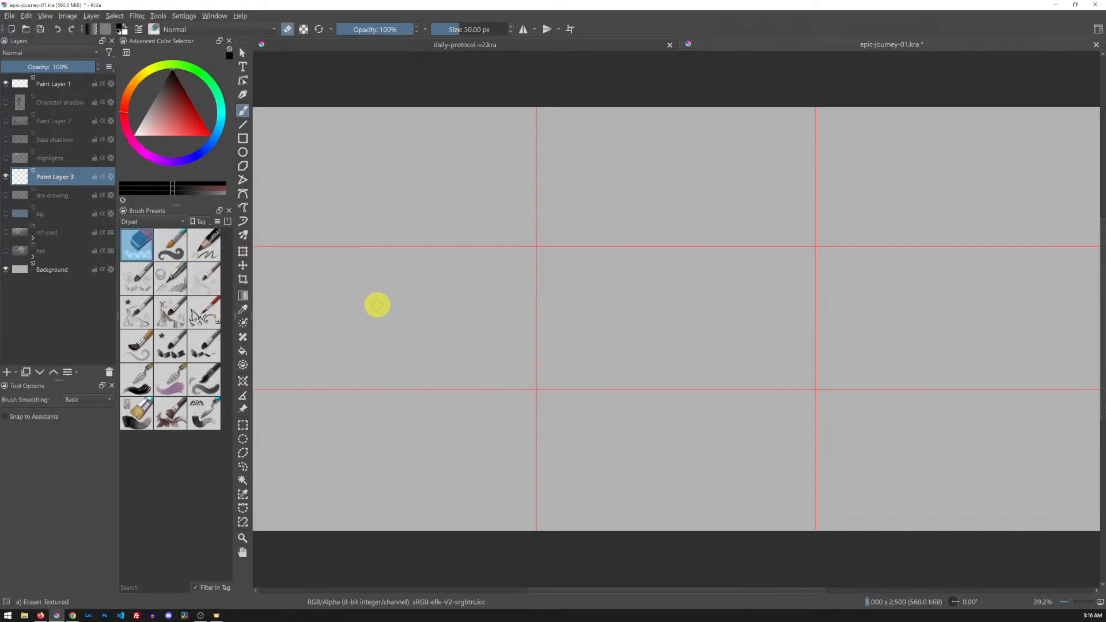
mouse_move(392, 294)
left_mouse_down("shift")
mouse_move(458, 260)
mouse_move(449, 272)
left_mouse_up("shift")
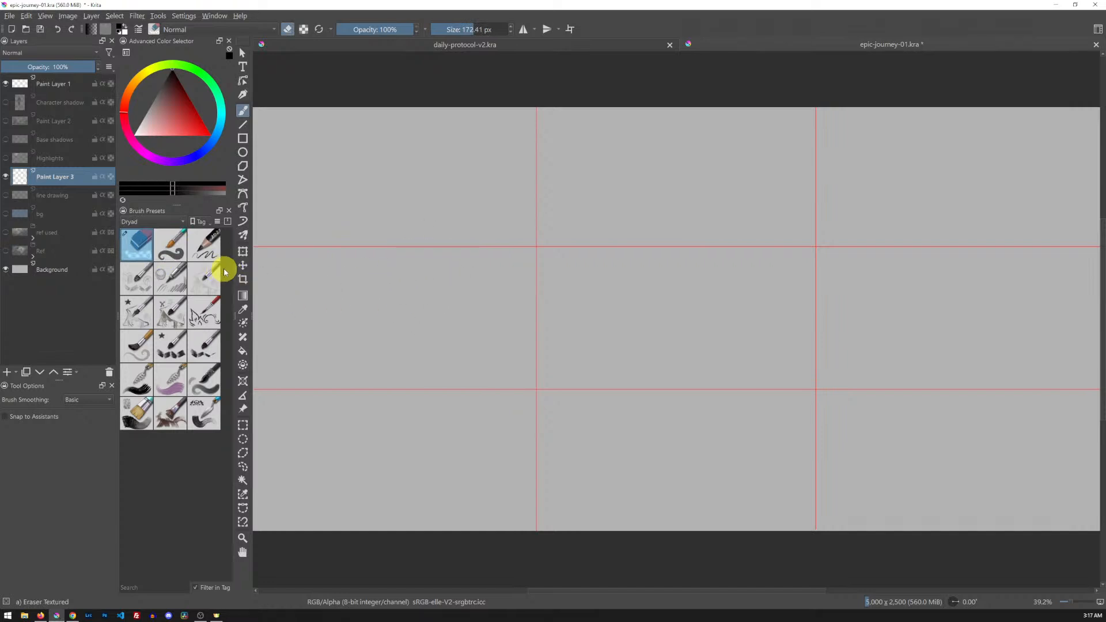
- Draw a row of thin to thick test strokes with the Basic-5 Size plus brush, and clear Paint Layer 3
left_click(180, 257)
left_click_drag(380, 265, 387, 313)
left_click_drag(391, 263, 396, 317)
mouse_move(398, 246)
left_mouse_down()
mouse_move(402, 320)
mouse_move(432, 340)
left_mouse_up()
mouse_move(427, 288)
left_mouse_down()
mouse_move(437, 313)
mouse_move(443, 300)
left_mouse_up()
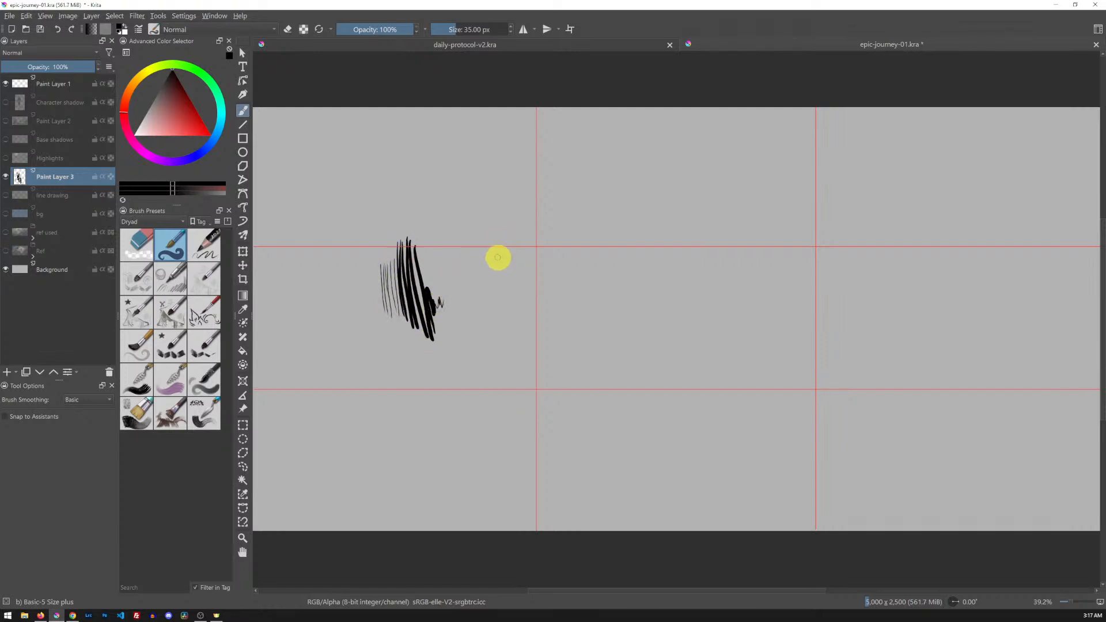
key("Delete")
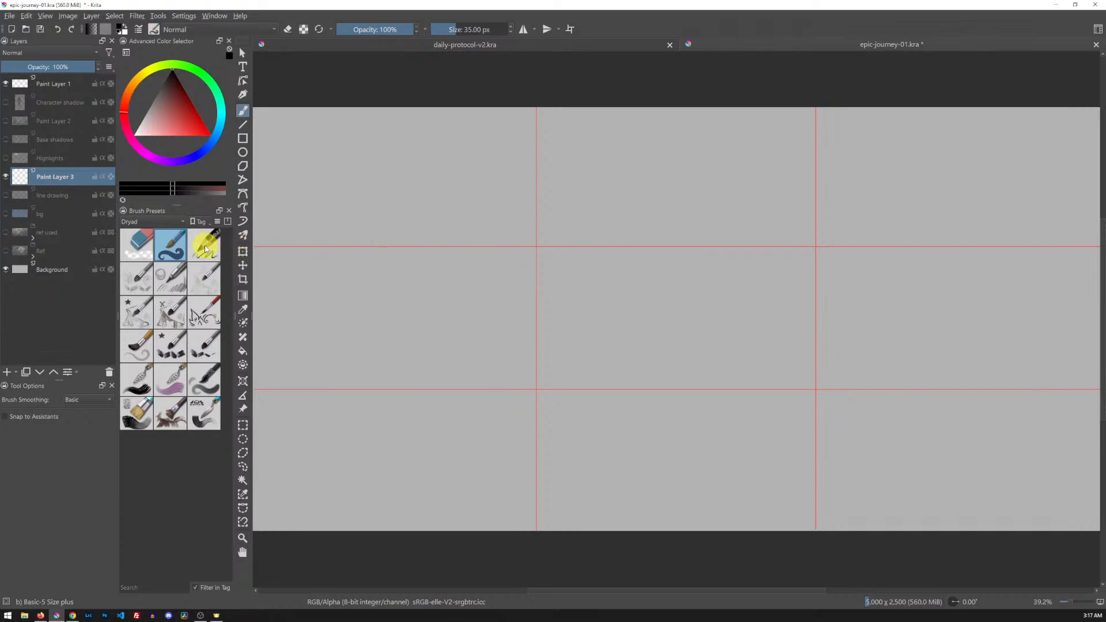
- Draw a fan of progressively longer and thicker test strokes with the Basic-5 Size plus brush on Paint Layer 3
mouse_move(206, 249)
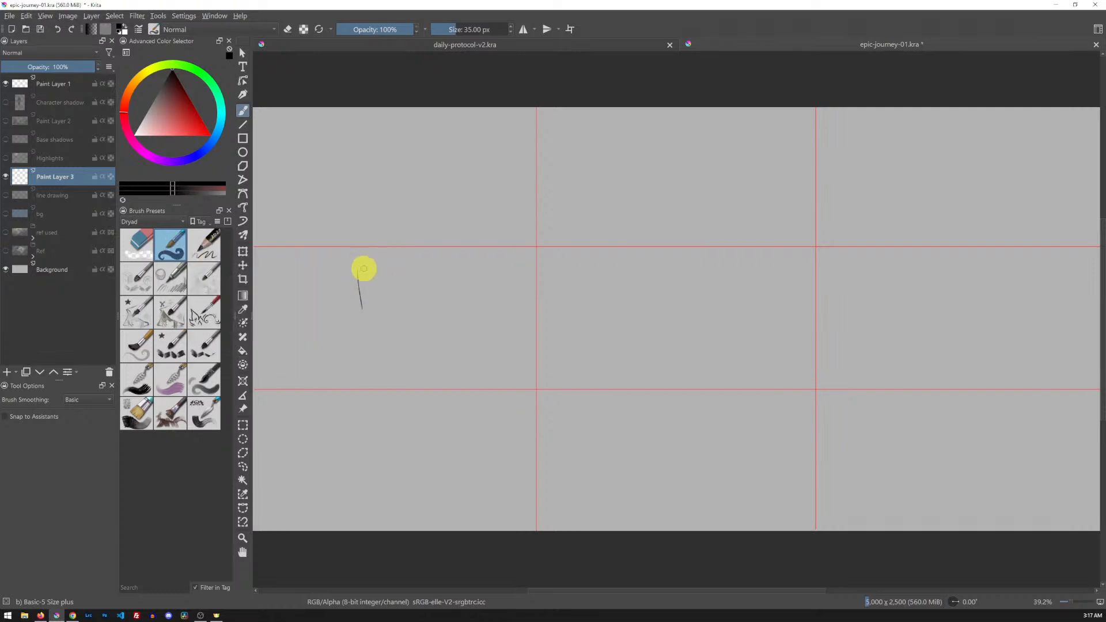
left_click_drag(367, 269, 380, 310)
left_click_drag(376, 253, 383, 306)
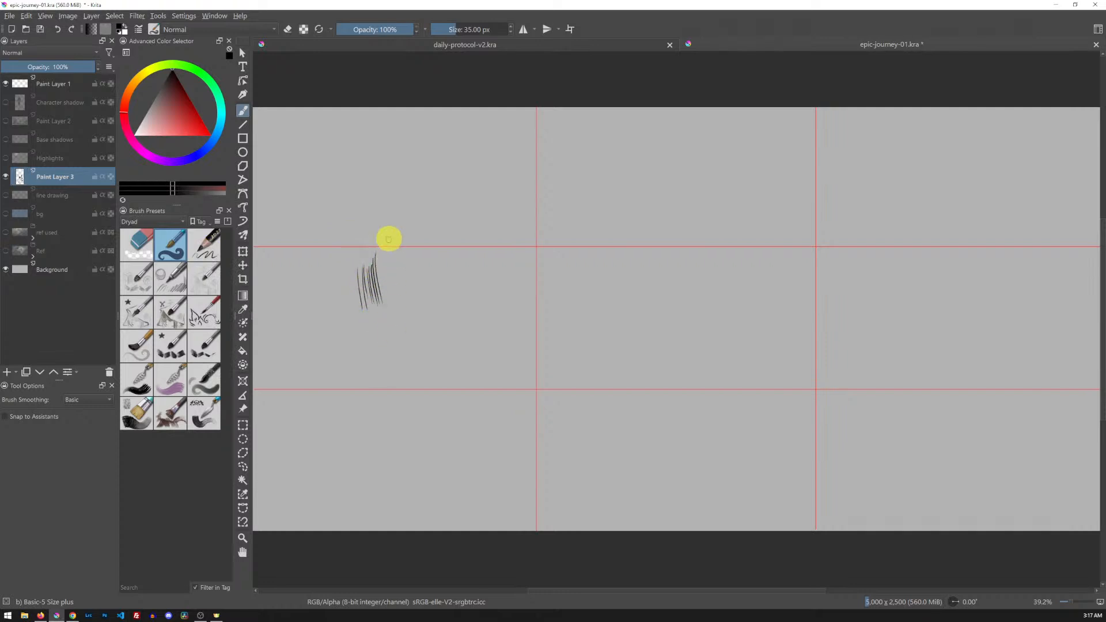
mouse_move(377, 245)
left_mouse_down()
mouse_move(388, 322)
mouse_move(413, 332)
left_mouse_up()
left_click_drag(403, 263, 423, 332)
left_click_drag(407, 229, 427, 332)
left_click_drag(416, 230, 437, 342)
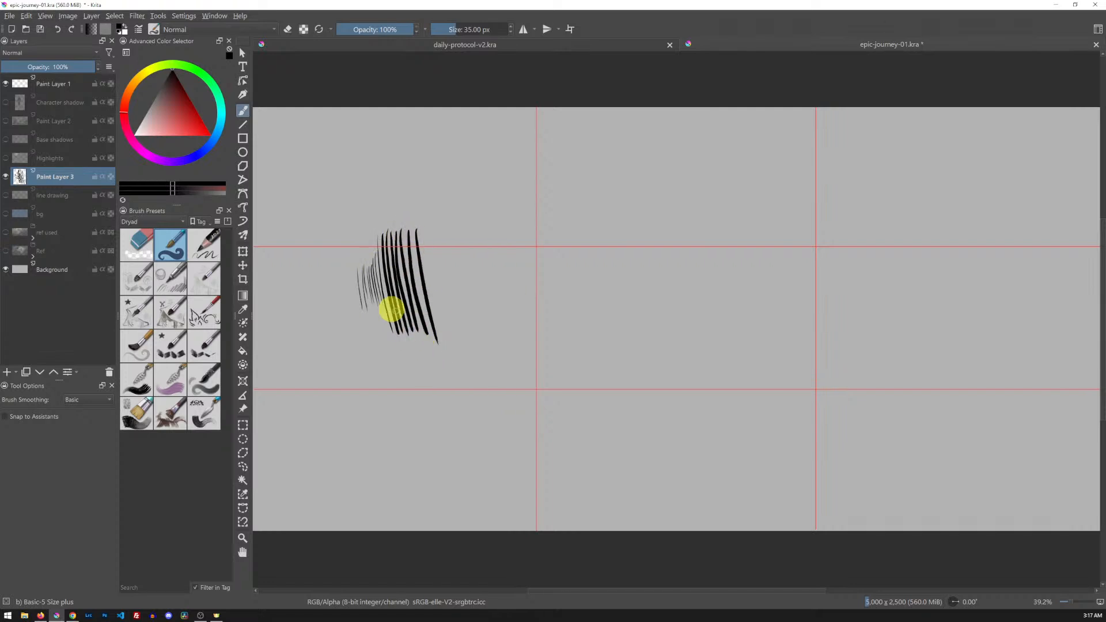
- Clear Paint Layer 3 and draw a row of light to dark test strokes with the Sketcher preset at 10 px
left_click(211, 250)
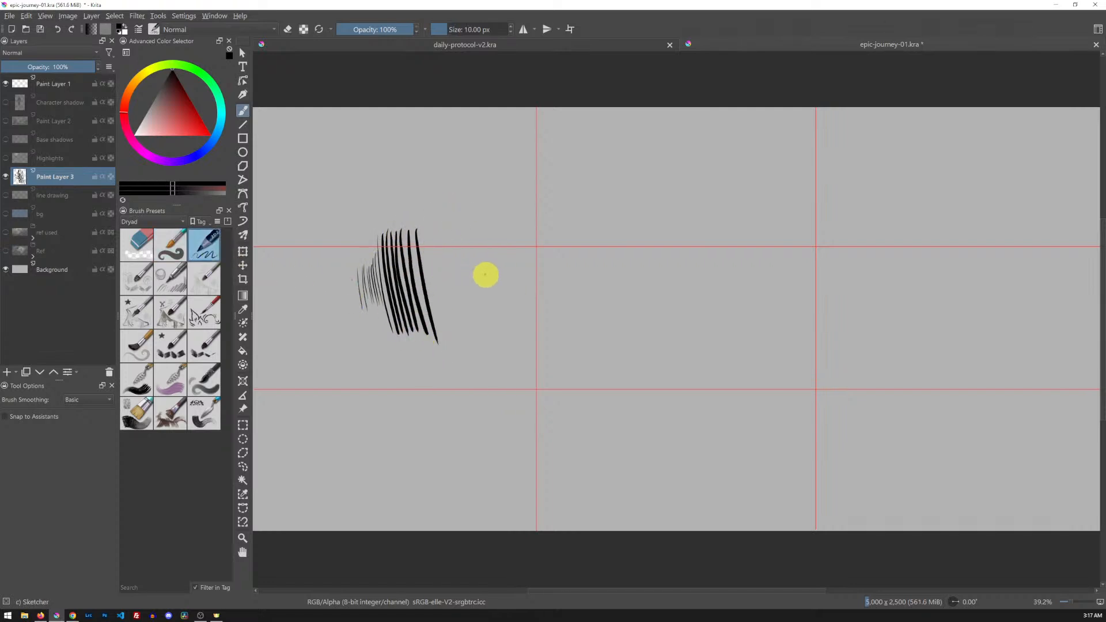
key("Delete")
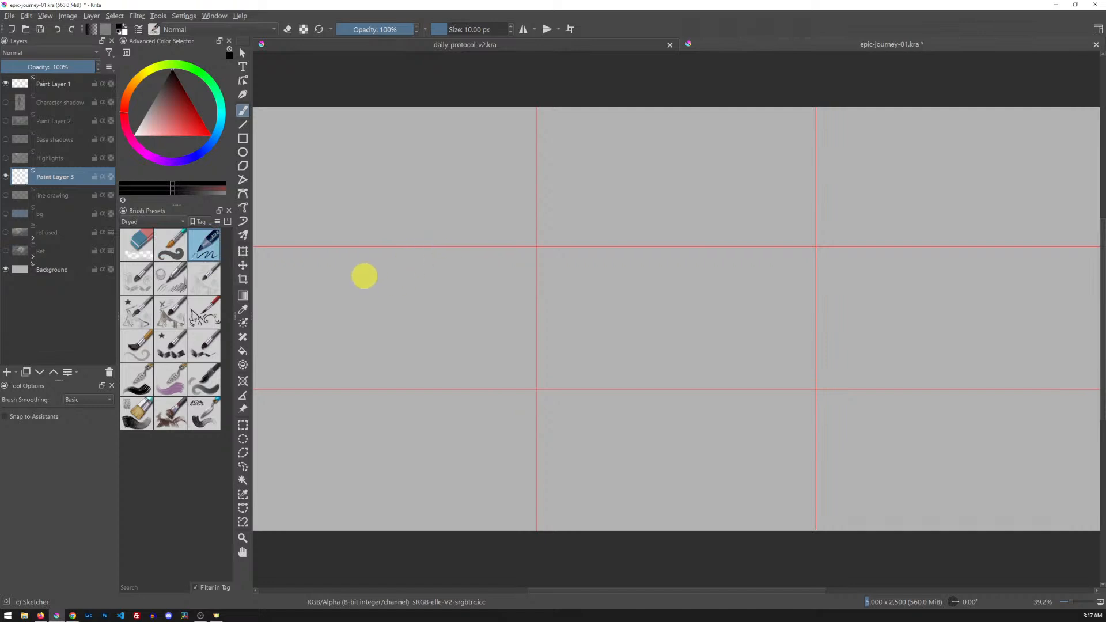
left_click_drag(369, 269, 374, 309)
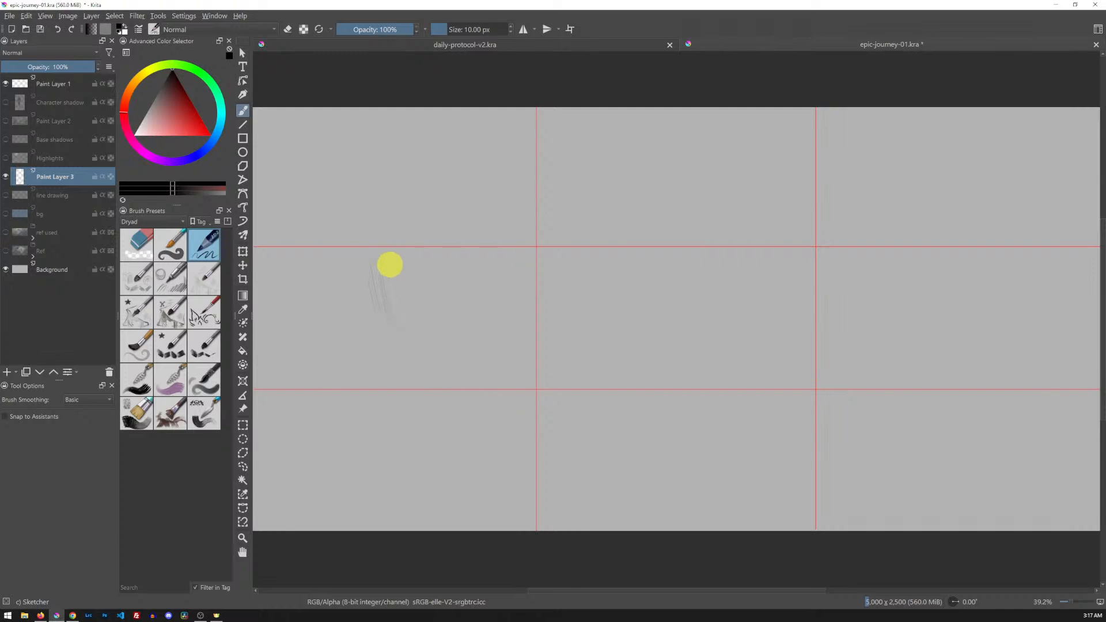
mouse_move(392, 269)
left_mouse_down()
mouse_move(403, 329)
mouse_move(402, 314)
left_mouse_up()
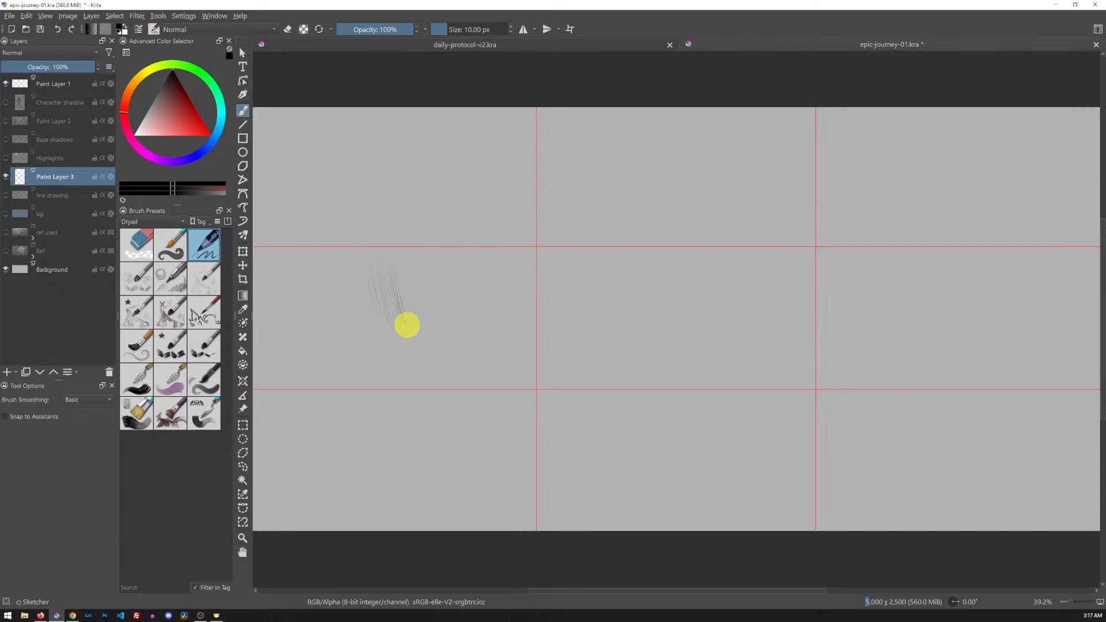
left_click_drag(400, 262, 416, 329)
left_click_drag(405, 259, 429, 344)
- Draw several more groups of Sketcher hatching at 100% zoom beside the first strokes, and clear Paint Layer 3
key("1")
mouse_move(368, 274)
left_mouse_down()
mouse_move(398, 288)
mouse_move(665, 258)
mouse_move(558, 338)
mouse_move(585, 259)
mouse_move(563, 240)
left_mouse_up()
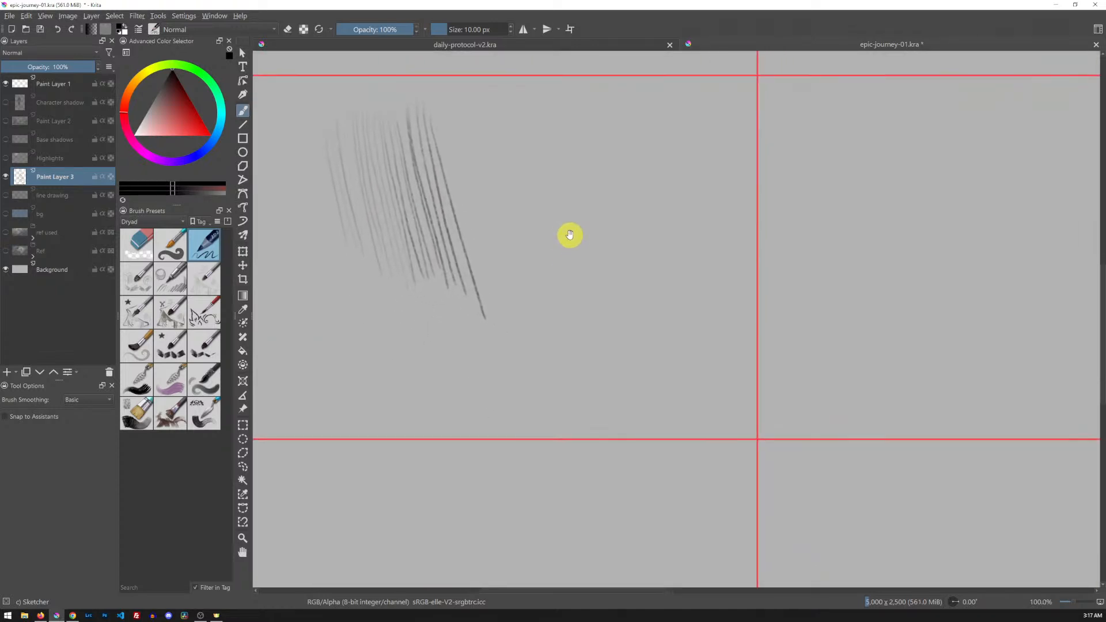
left_click_drag(465, 141, 467, 203)
mouse_move(469, 143)
left_mouse_down()
mouse_move(481, 224)
mouse_move(501, 250)
mouse_move(499, 288)
mouse_move(523, 308)
mouse_move(535, 267)
left_mouse_up()
left_click_drag(535, 308, 548, 250)
left_click_drag(538, 300, 555, 237)
left_click_drag(546, 278, 552, 251)
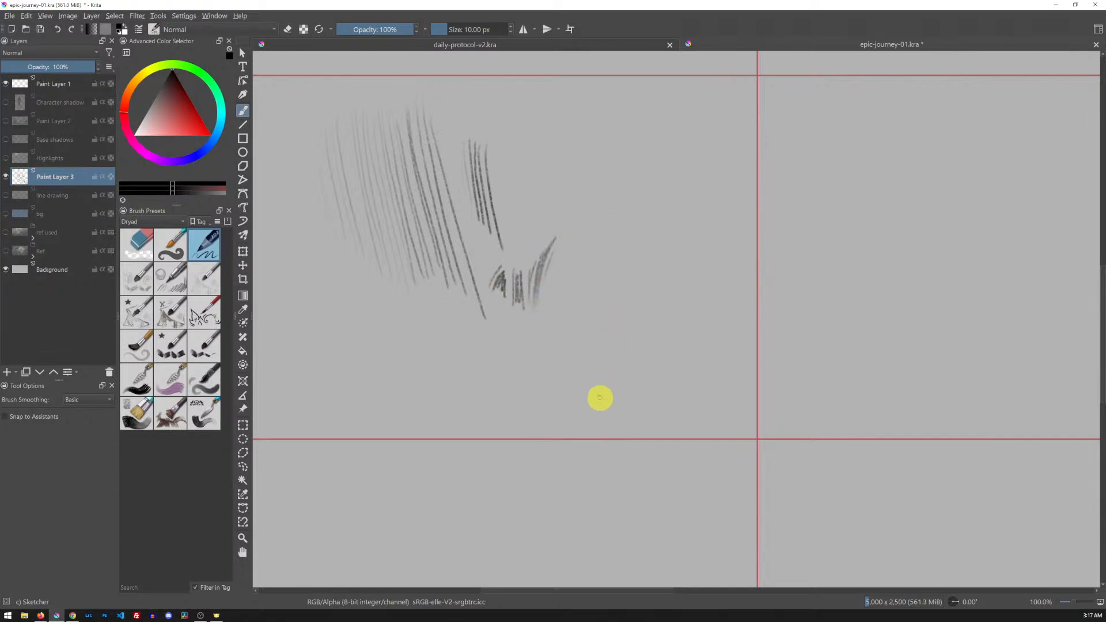
key("Delete")
- Draw test strokes with the Sketch preset at 20 px and again at about 90 px, and clear Paint Layer 3
left_click(139, 278)
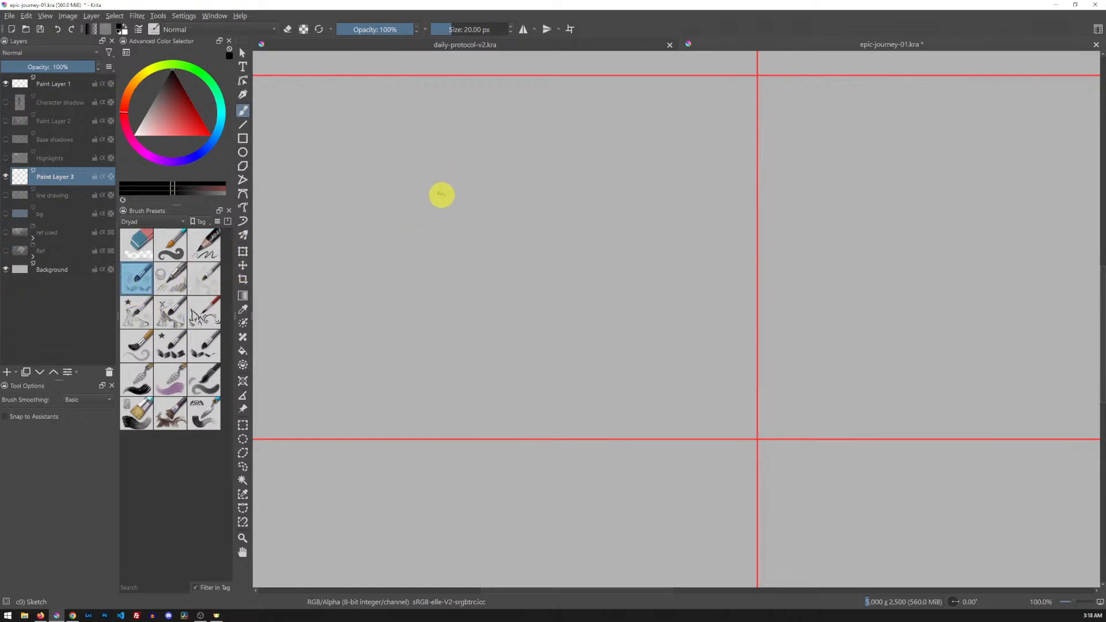
mouse_move(419, 193)
left_mouse_down()
mouse_move(411, 229)
mouse_move(427, 249)
left_mouse_up()
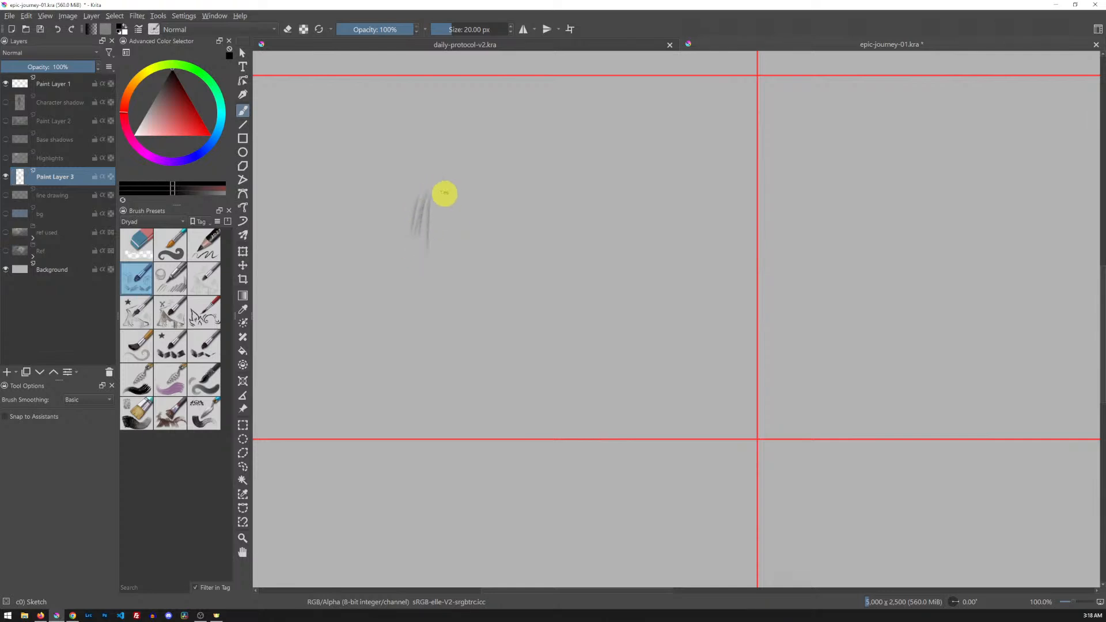
left_click_drag(444, 191, 447, 229)
mouse_move(445, 191)
left_mouse_down()
mouse_move(457, 232)
mouse_move(448, 186)
mouse_move(467, 235)
mouse_move(454, 186)
mouse_move(471, 228)
mouse_move(463, 186)
mouse_move(482, 226)
mouse_move(484, 209)
mouse_move(491, 253)
mouse_move(494, 241)
mouse_move(503, 259)
mouse_move(570, 269)
mouse_move(560, 242)
mouse_move(556, 301)
left_mouse_up()
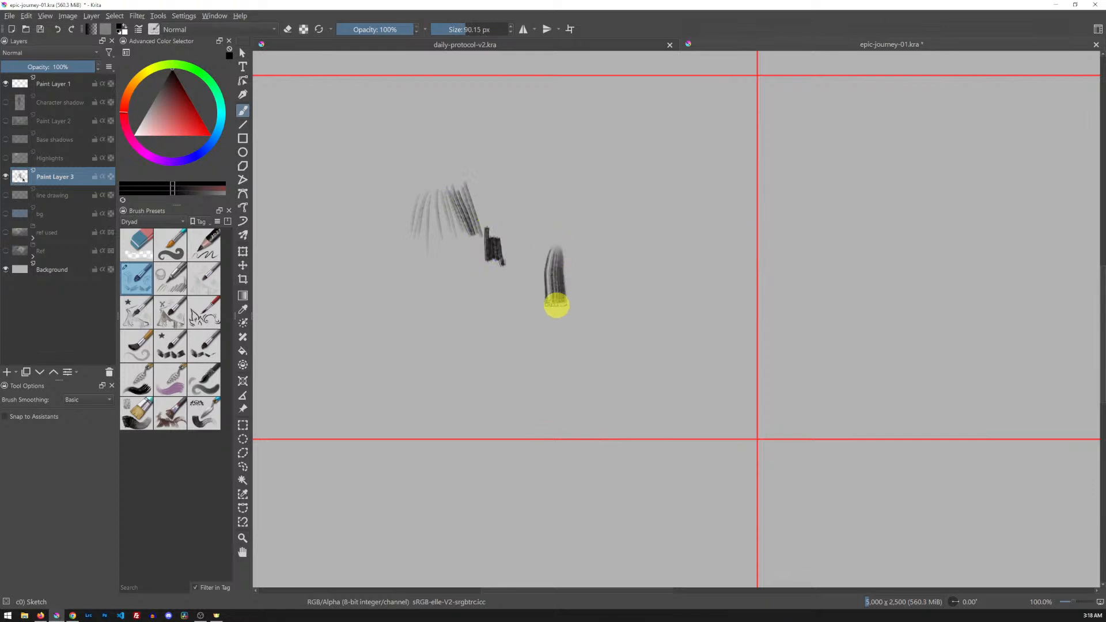
mouse_move(571, 247)
left_mouse_down()
mouse_move(572, 305)
mouse_move(581, 243)
mouse_move(587, 309)
mouse_move(605, 258)
left_mouse_up()
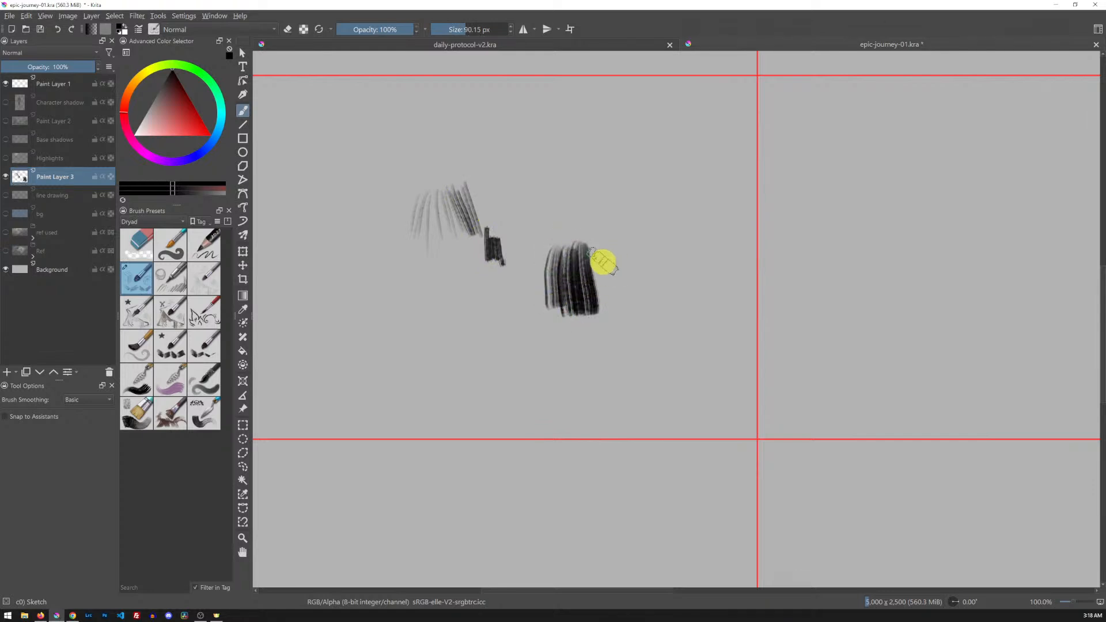
key("Delete")
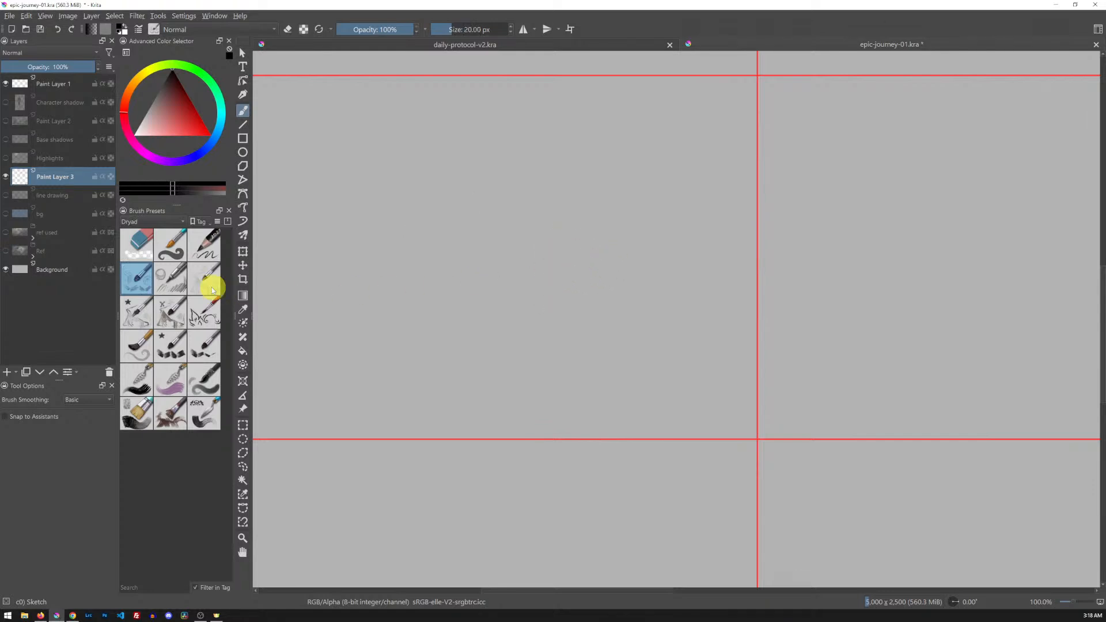
left_click(137, 292)
mouse_move(142, 281)
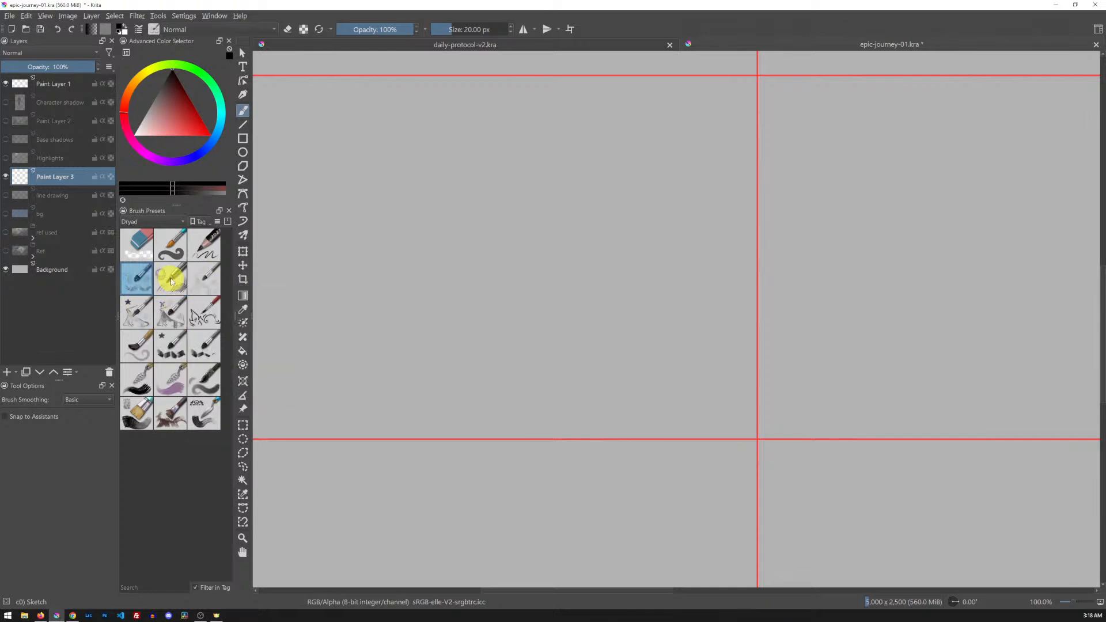
- Draw a row of near-vertical test strokes with the Sketch-Stronger preset at 20 px, and clear Paint Layer 3
left_click(169, 282)
mouse_move(434, 253)
left_mouse_down()
mouse_move(454, 200)
mouse_move(437, 260)
left_mouse_up()
left_click_drag(454, 198, 444, 262)
left_click_drag(459, 203, 449, 268)
left_click_drag(462, 202, 455, 271)
mouse_move(465, 204)
left_mouse_down()
mouse_move(461, 275)
mouse_move(471, 274)
left_mouse_up()
left_click_drag(477, 205, 483, 288)
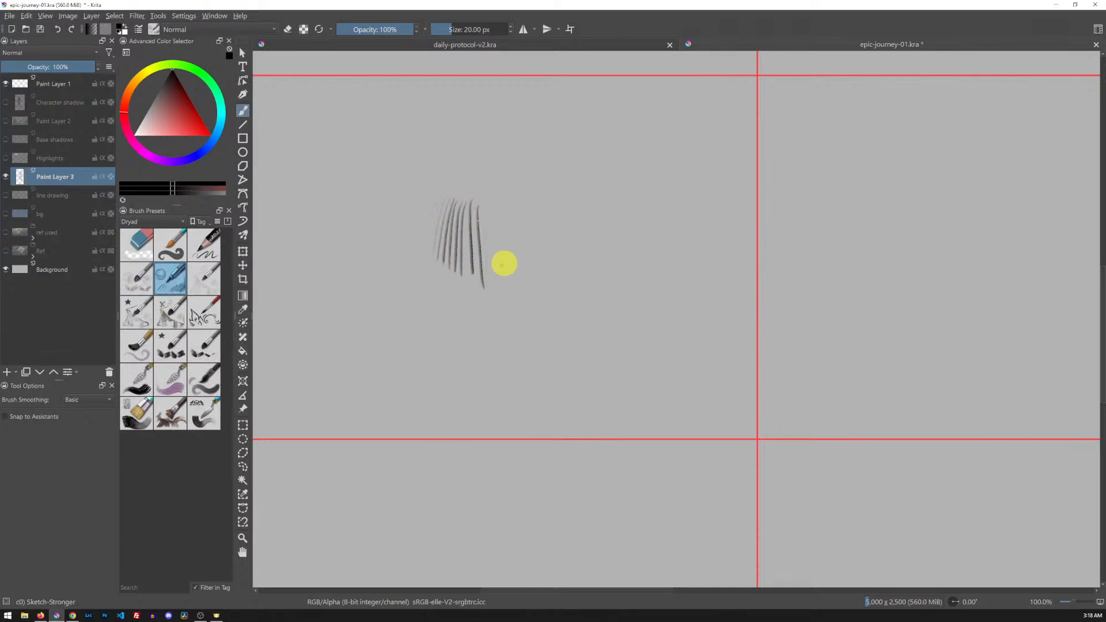
key("Delete")
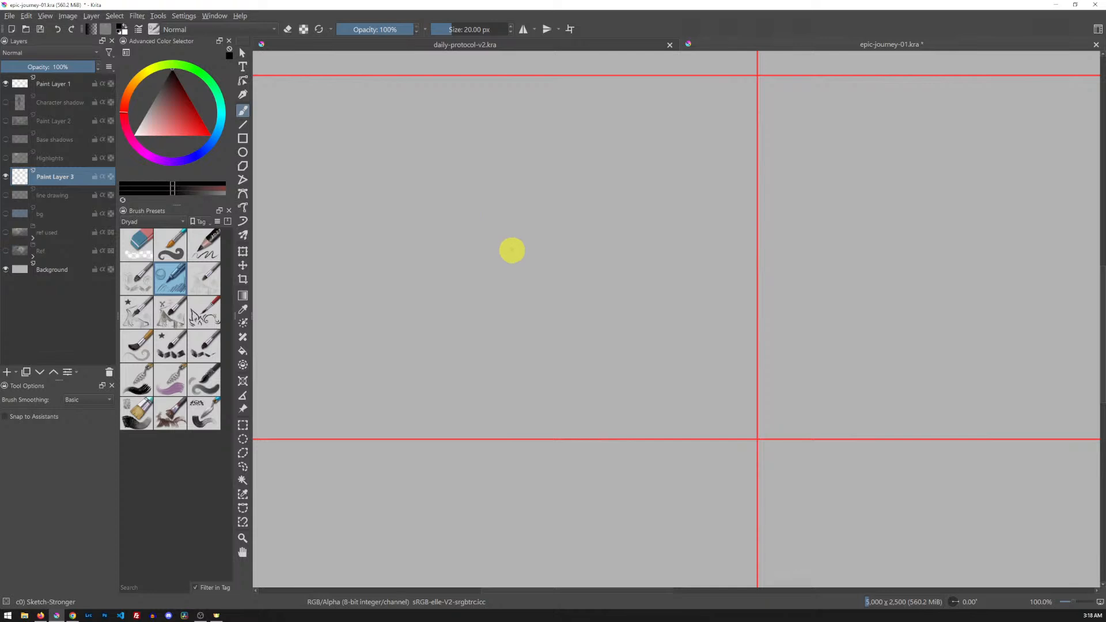
- Scribble a patch of overlapping strokes with the Inking-1-Glazing preset at 33% opacity, and clear Paint Layer 3
left_click(202, 278)
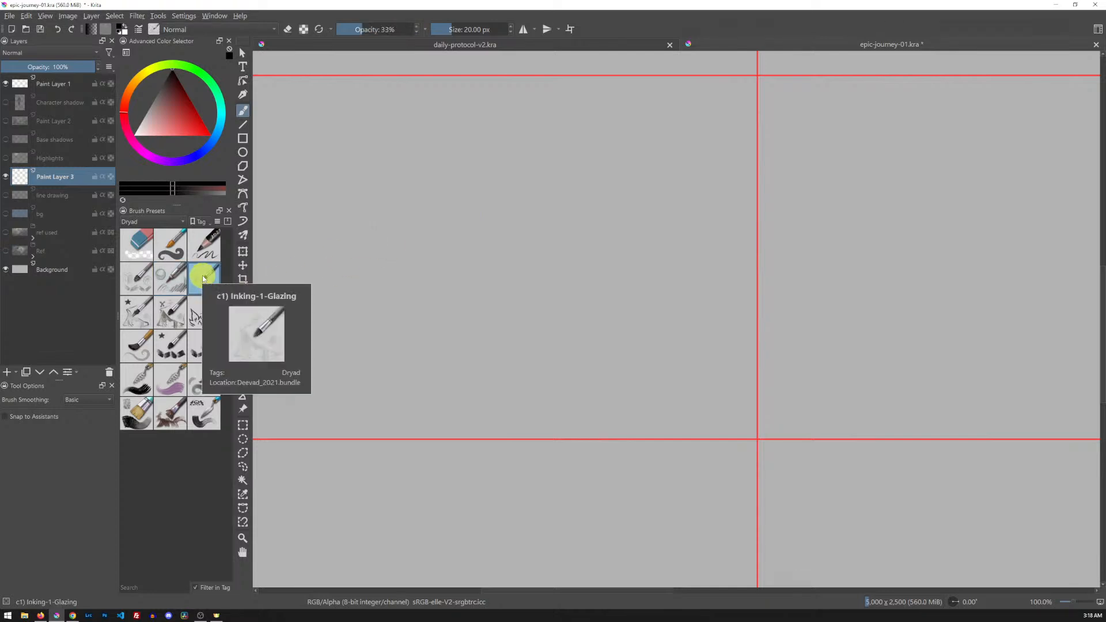
mouse_move(366, 214)
left_mouse_down()
mouse_move(366, 284)
mouse_move(397, 284)
mouse_move(396, 313)
mouse_move(407, 284)
mouse_move(434, 303)
mouse_move(488, 288)
left_mouse_up()
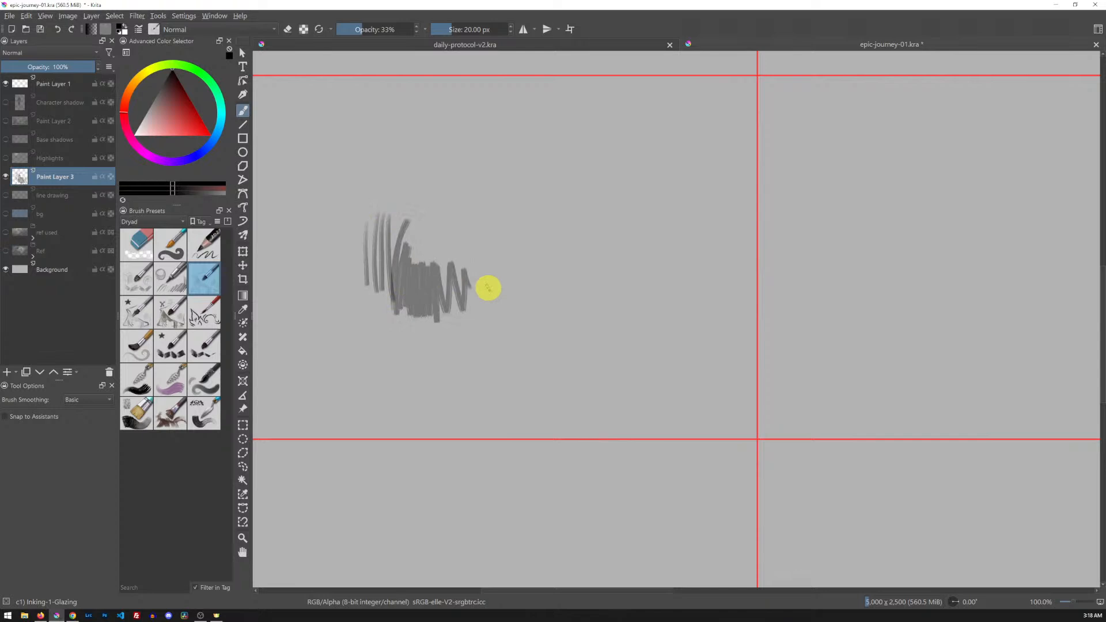
key("Delete")
- Draw a small zigzag of slanted test strokes with the Inking-2-Medium-Flow preset at 13 px
left_click(137, 312)
mouse_move(377, 312)
left_mouse_down()
mouse_move(410, 253)
mouse_move(420, 258)
left_mouse_up()
left_click_drag(404, 317, 424, 276)
left_click(139, 321)
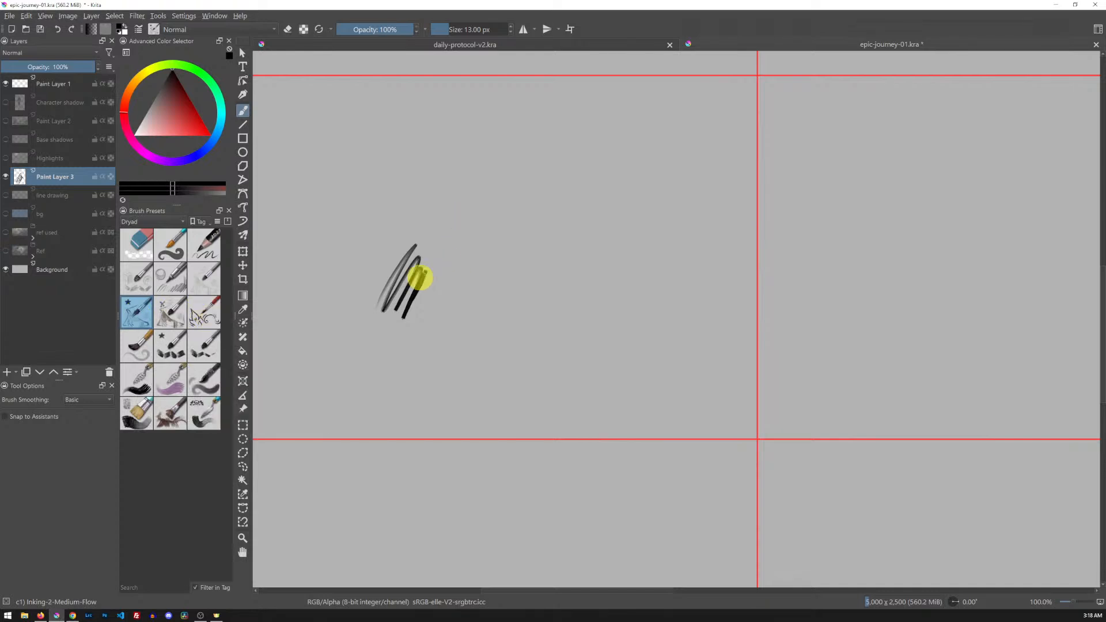
- Draw long curved strokes ending in a zigzag with the Drawing preset, beside the Inking-2-Medium-Flow sample
left_click(204, 314)
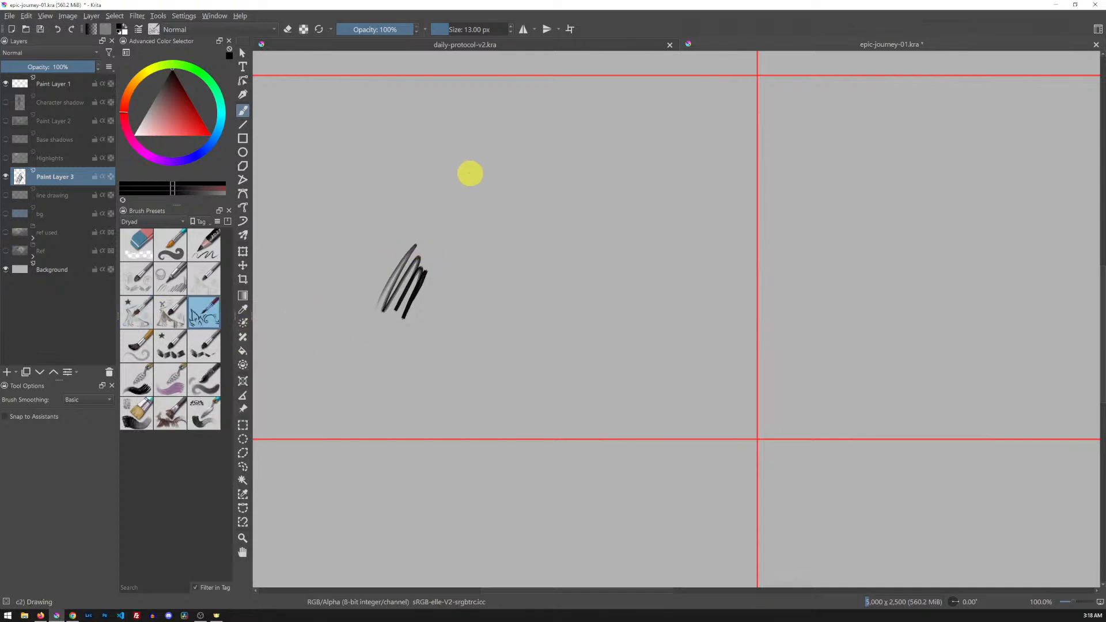
mouse_move(471, 170)
left_mouse_down()
mouse_move(476, 265)
mouse_move(513, 288)
left_mouse_up()
left_click_drag(500, 190, 521, 297)
mouse_move(505, 245)
left_mouse_down()
mouse_move(530, 253)
mouse_move(530, 337)
left_mouse_up()
- Scribble two dense test patches with the Basic Textured Flat preset at 35 px, below and above the inking sample
left_click(138, 345)
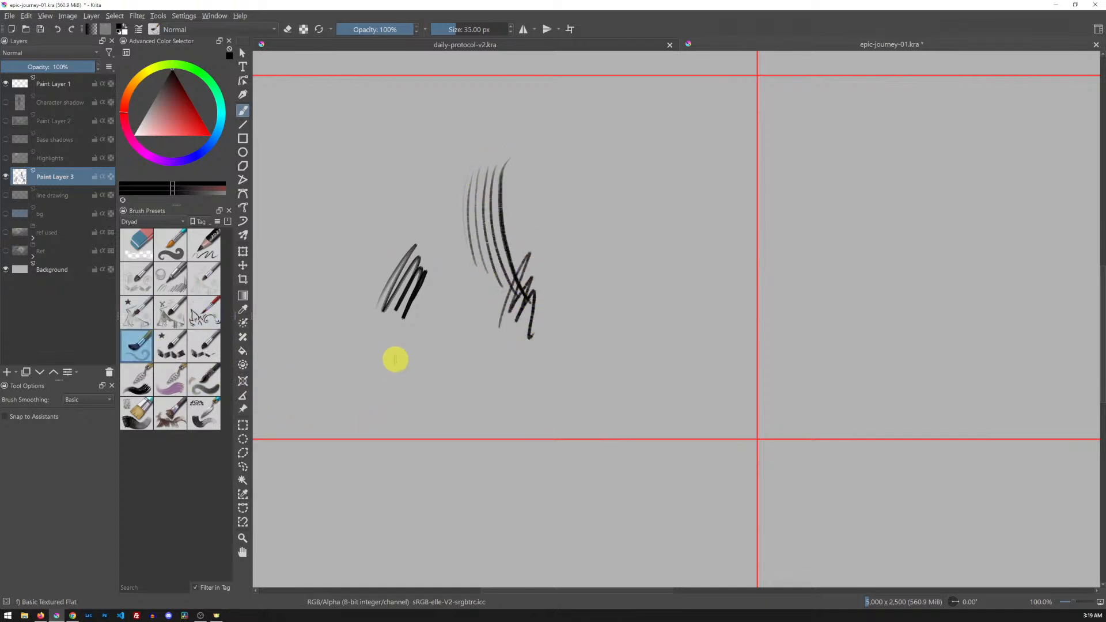
mouse_move(422, 365)
left_mouse_down()
mouse_move(455, 321)
mouse_move(464, 331)
mouse_move(458, 392)
left_mouse_up()
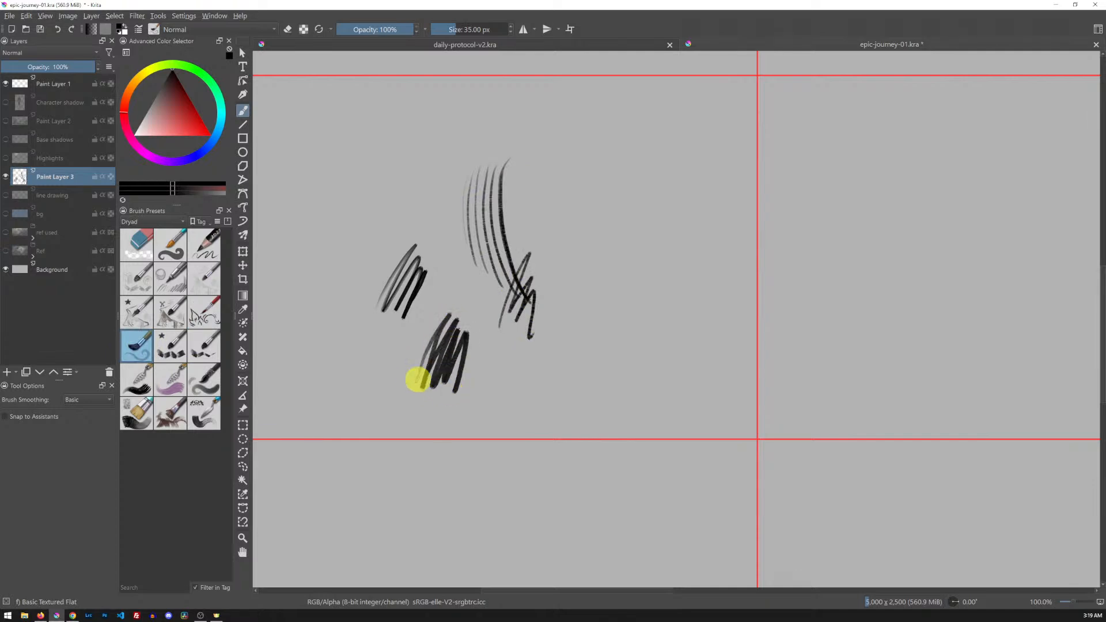
left_click(137, 346)
mouse_move(138, 346)
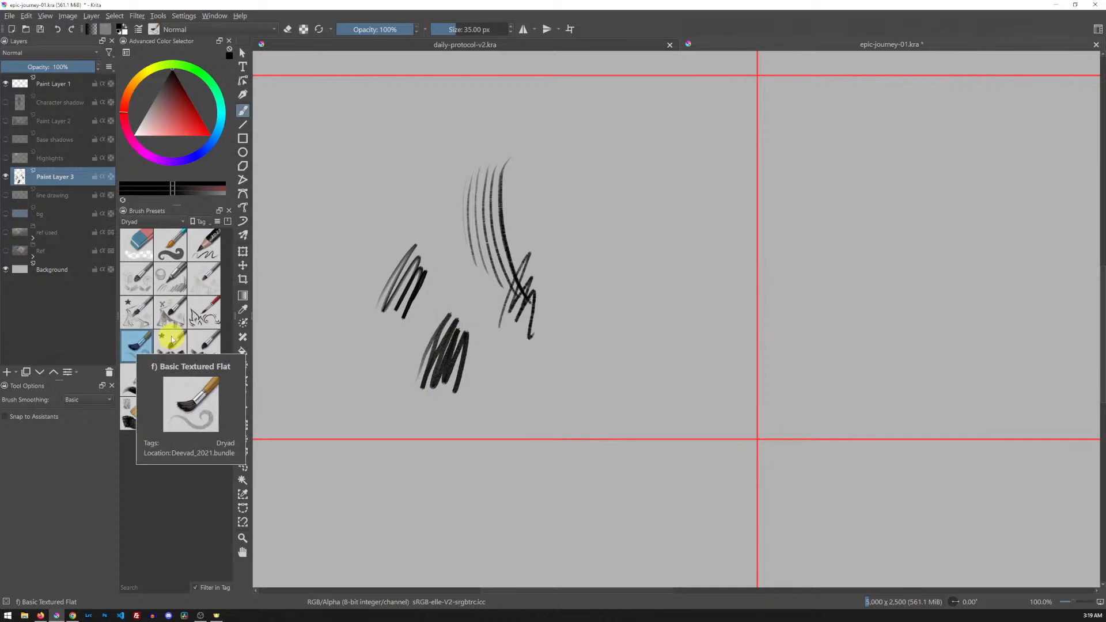
mouse_move(172, 340)
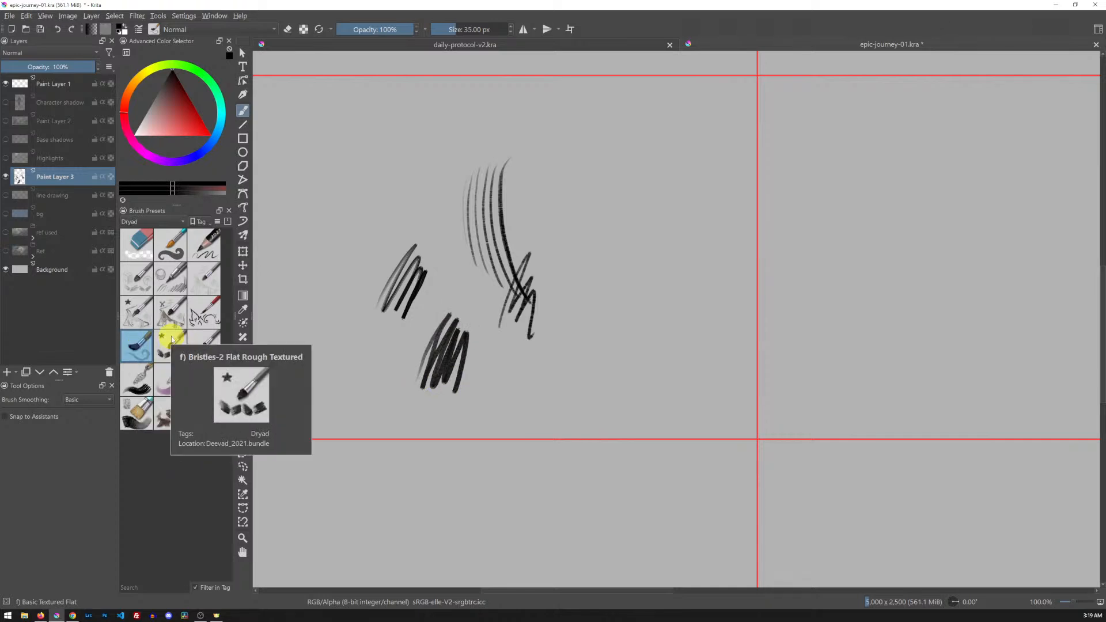
mouse_move(377, 179)
left_mouse_down()
mouse_move(370, 200)
mouse_move(384, 184)
mouse_move(365, 264)
mouse_move(387, 183)
mouse_move(381, 232)
mouse_move(396, 191)
mouse_move(413, 254)
left_mouse_up()
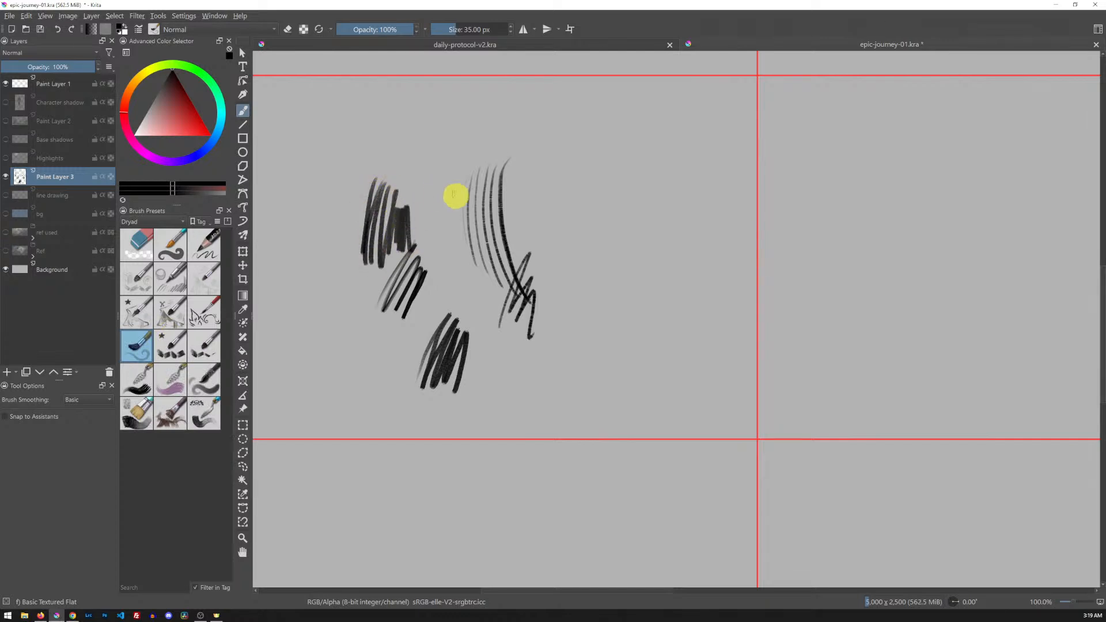
- Draw test strokes with the Bristles-2 Flat Rough Textured preset at 24 px and its Pressure variant at 15 px
left_click(173, 348)
mouse_move(323, 348)
left_mouse_down()
mouse_move(337, 288)
mouse_move(338, 353)
mouse_move(386, 346)
left_mouse_up()
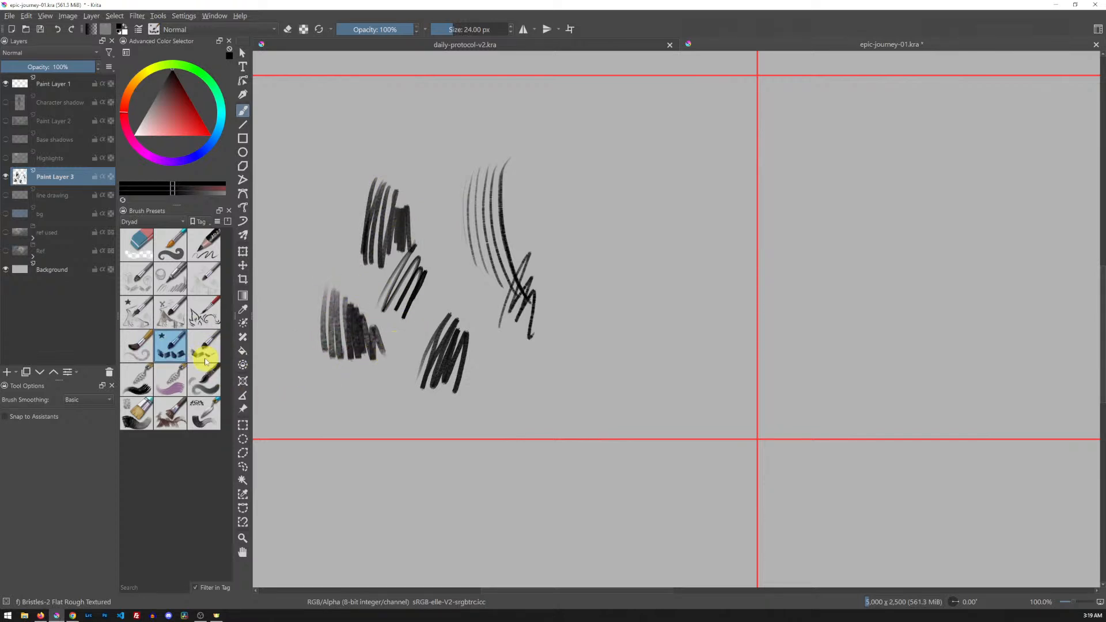
left_click(204, 345)
mouse_move(291, 230)
left_mouse_down()
mouse_move(306, 215)
mouse_move(313, 297)
left_mouse_up()
left_click(207, 352)
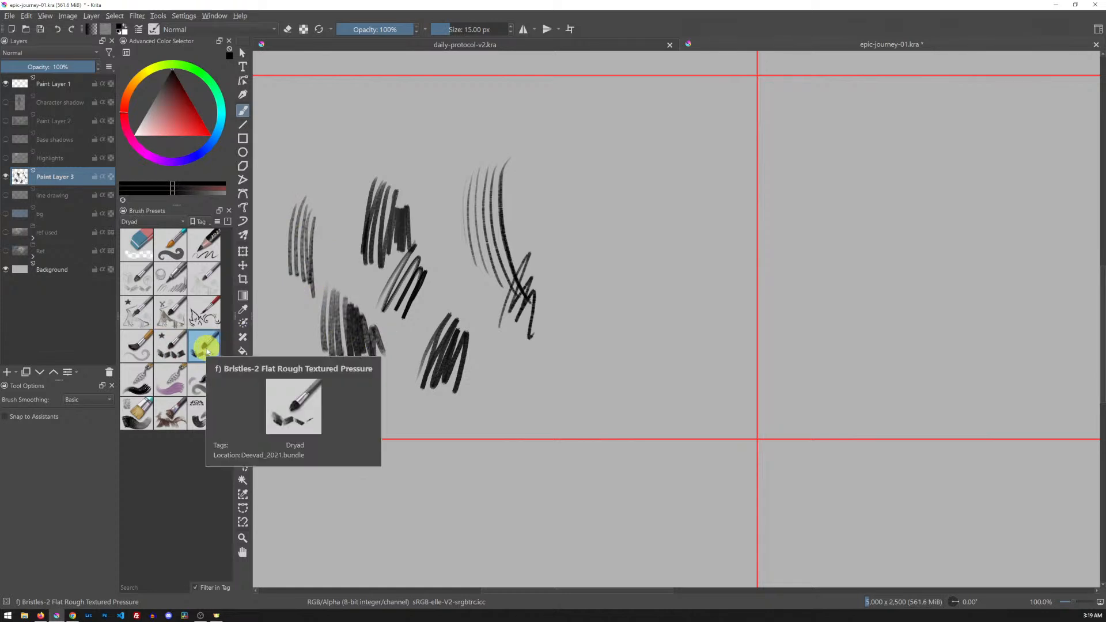
mouse_move(329, 246)
left_mouse_down()
mouse_move(338, 272)
mouse_move(348, 217)
mouse_move(345, 228)
left_mouse_up()
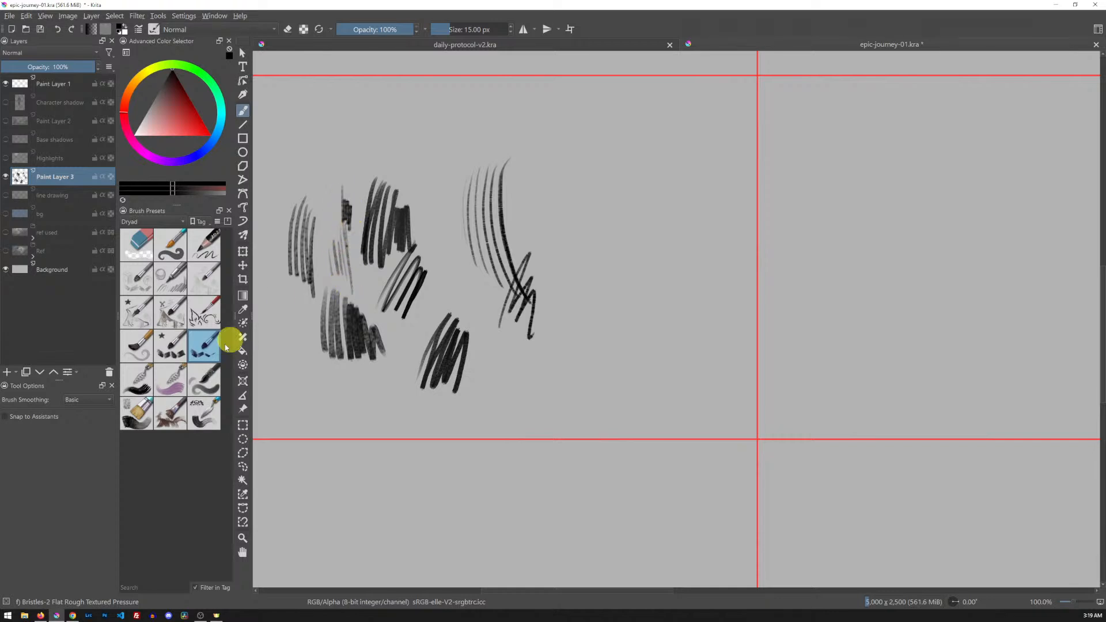
- Paint two broad diagonal strokes across the lower test marks with the Rake Directional preset at 135 px
left_click(139, 380)
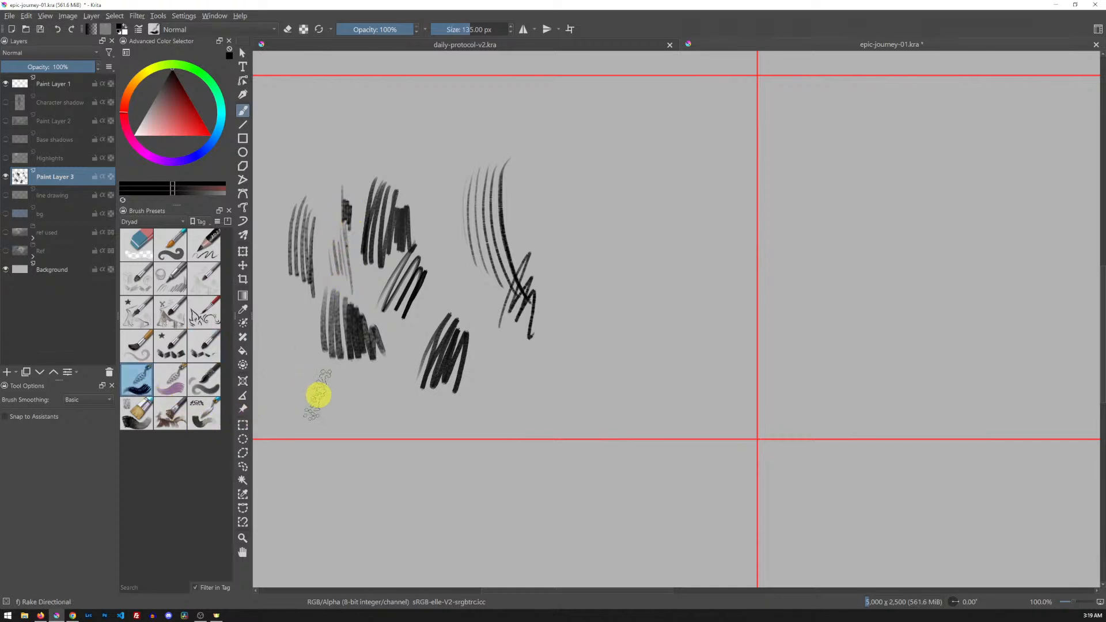
left_click_drag(360, 409, 527, 265)
mouse_move(402, 415)
left_mouse_down()
mouse_move(533, 278)
mouse_move(553, 274)
left_mouse_up()
mouse_move(139, 381)
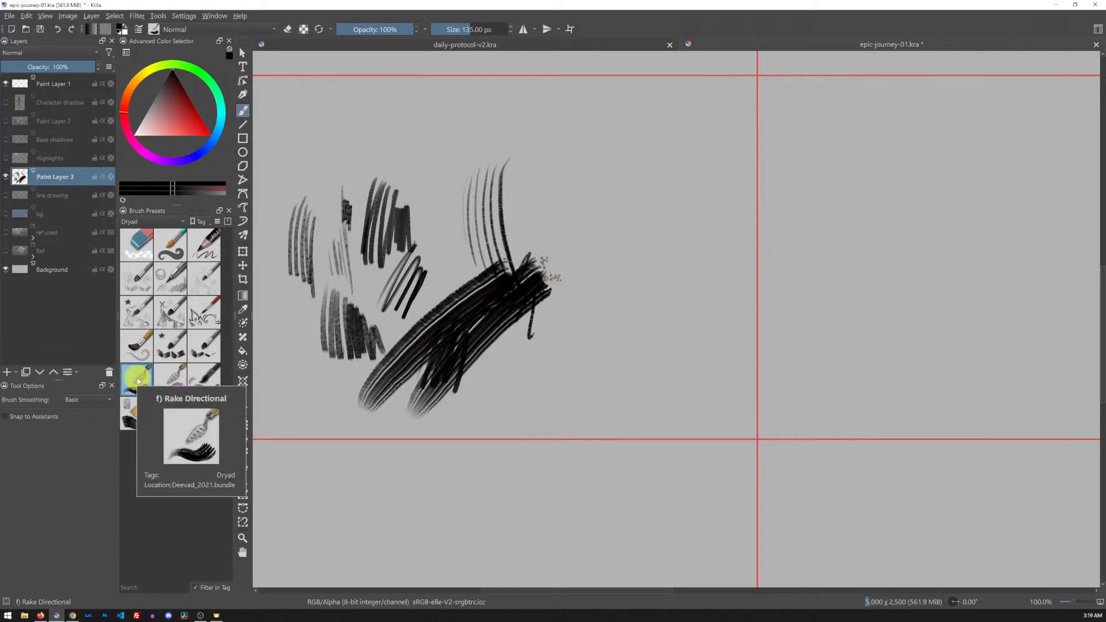
- Paint short strokes over and above the dark rake marks with the Rake Mix preset at 35 px
mouse_move(176, 380)
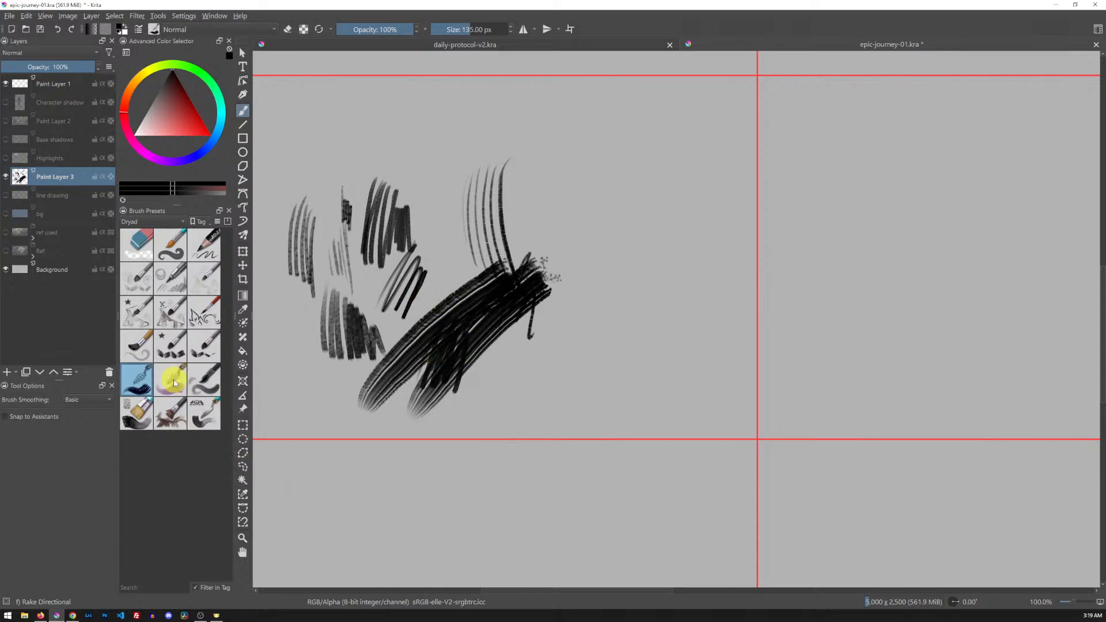
left_click(173, 383)
mouse_move(445, 260)
left_mouse_down()
mouse_move(459, 327)
mouse_move(499, 378)
left_mouse_up()
mouse_move(469, 239)
left_mouse_down()
mouse_move(509, 372)
mouse_move(502, 214)
left_mouse_up()
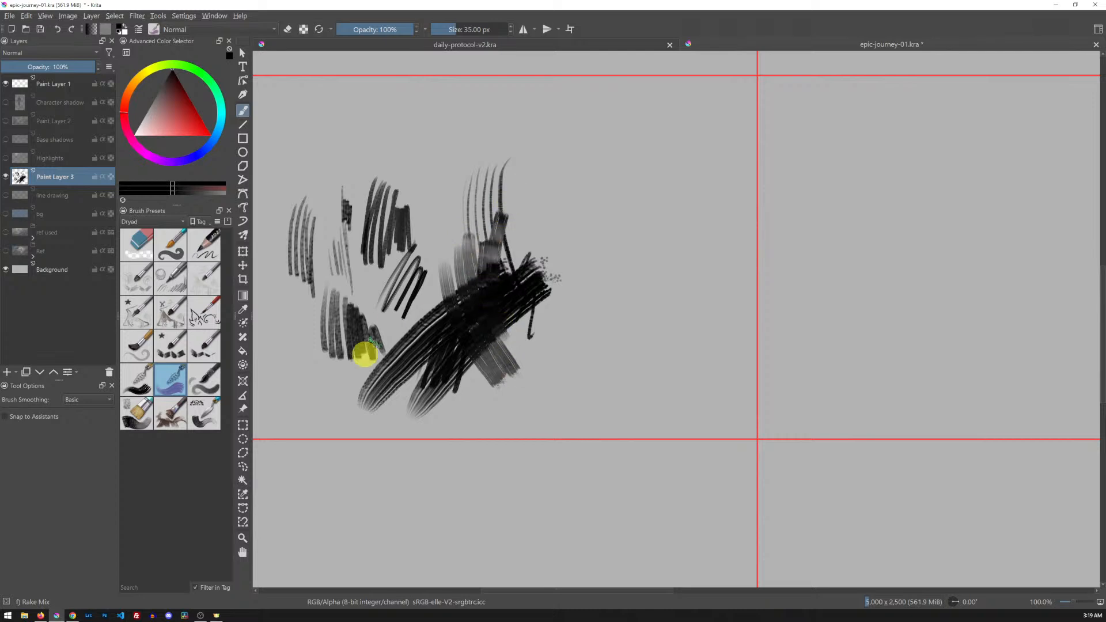
- Paint soft curved strokes above the end of the rake marks with the Soft Rounded Slightly Textured preset at 35 px
left_click(203, 380)
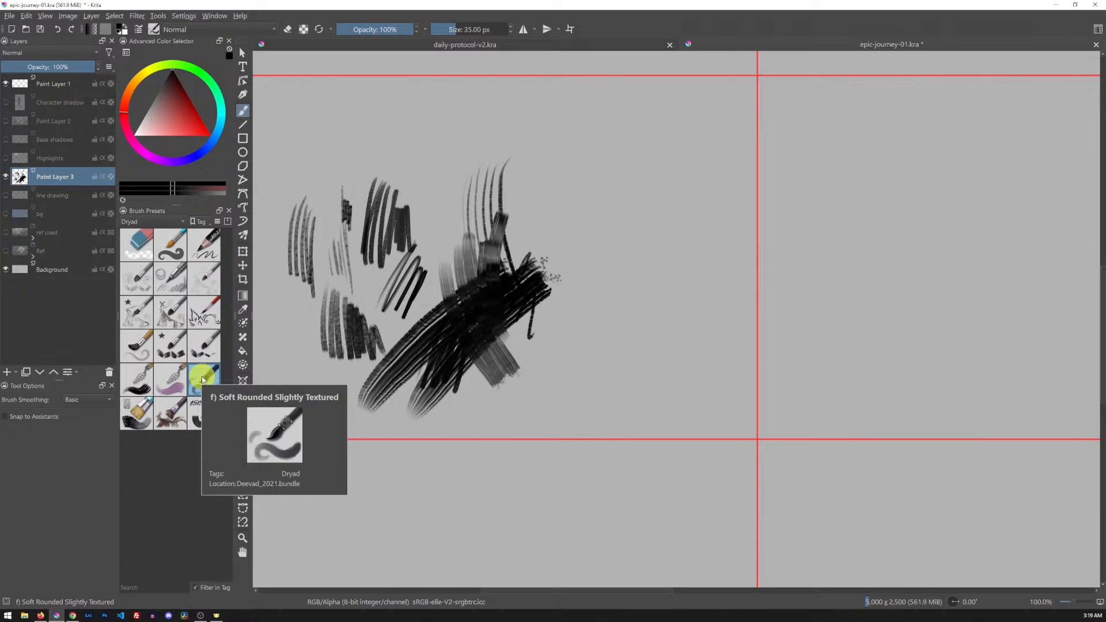
left_click_drag(560, 154, 528, 236)
mouse_move(539, 225)
left_mouse_down()
mouse_move(568, 163)
mouse_move(539, 253)
left_mouse_up()
- Paint dense overlapping test strokes with the Speedpainting Blocking Shape Textured preset at 55 px and the Expressive Textured Flat and Tilt presets at 35 px
left_click(145, 423)
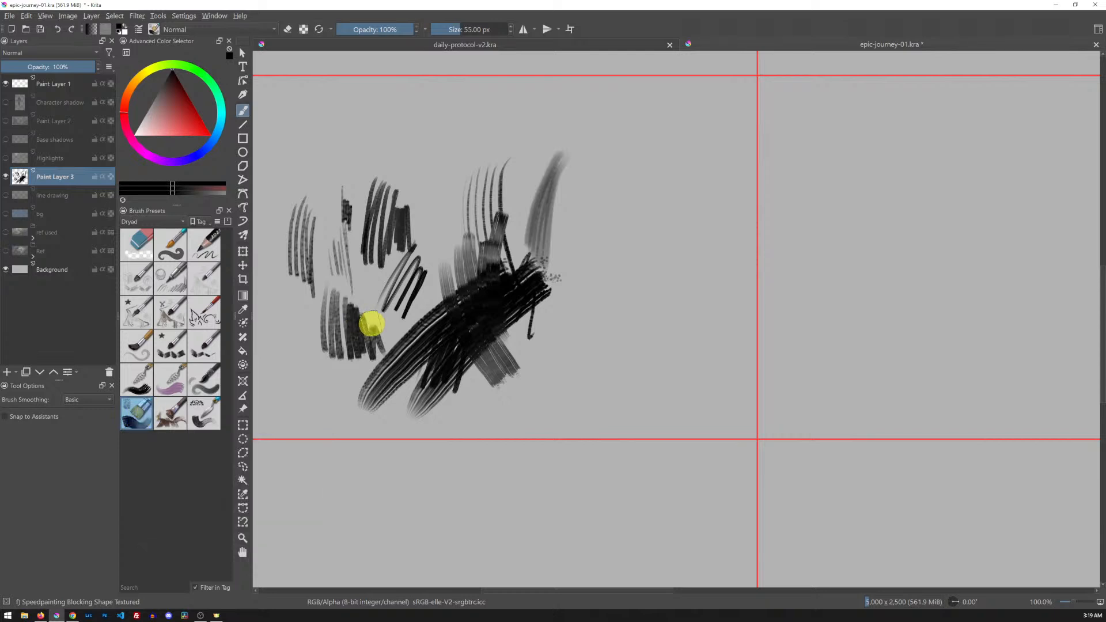
mouse_move(419, 276)
left_mouse_down()
mouse_move(484, 194)
mouse_move(427, 295)
mouse_move(457, 269)
mouse_move(523, 301)
mouse_move(546, 289)
mouse_move(571, 204)
mouse_move(602, 272)
mouse_move(615, 232)
mouse_move(637, 279)
left_mouse_up()
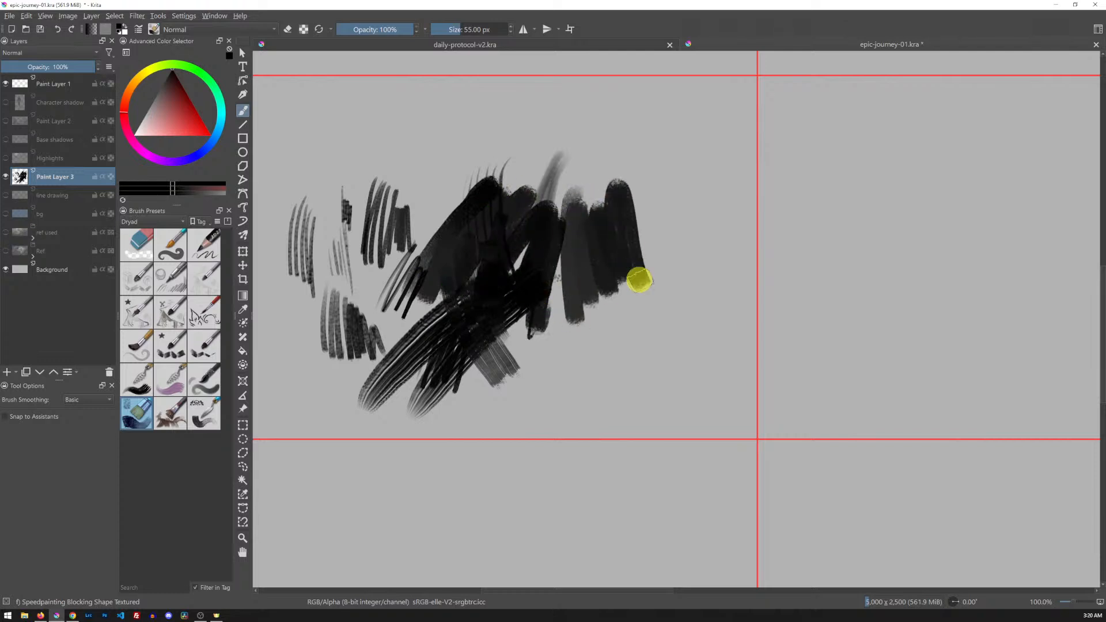
left_click(171, 419)
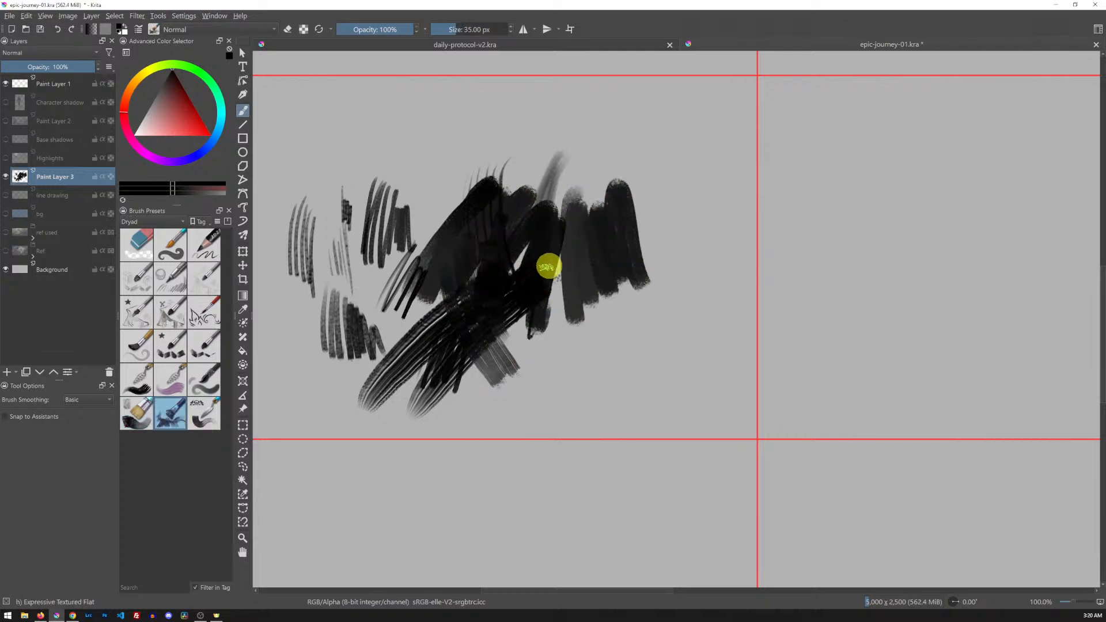
mouse_move(430, 180)
left_mouse_down()
mouse_move(415, 203)
mouse_move(470, 182)
mouse_move(498, 149)
mouse_move(378, 218)
mouse_move(365, 153)
mouse_move(393, 285)
left_mouse_up()
left_click(204, 421)
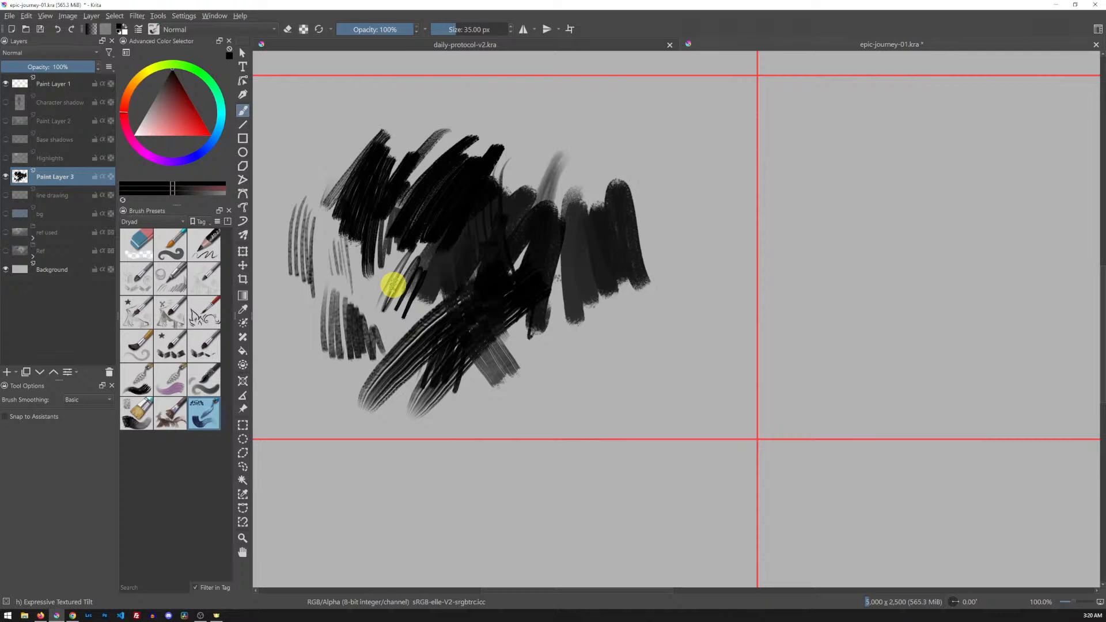
- Choose the Sketcher preset and clear all test strokes from Paint Layer 3
left_click(204, 249)
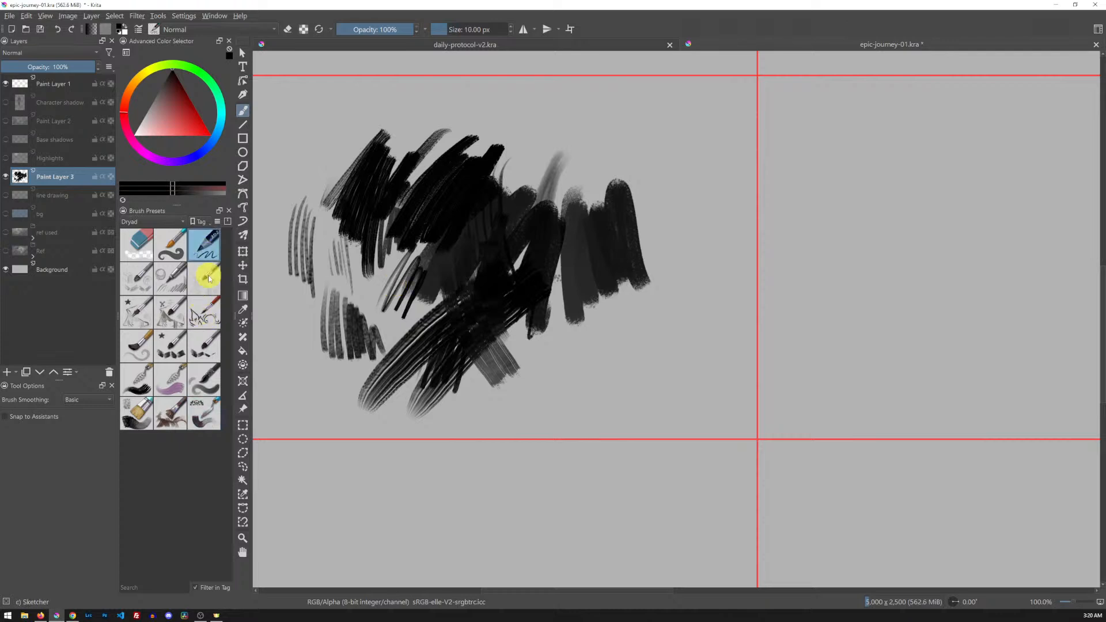
key("Delete")
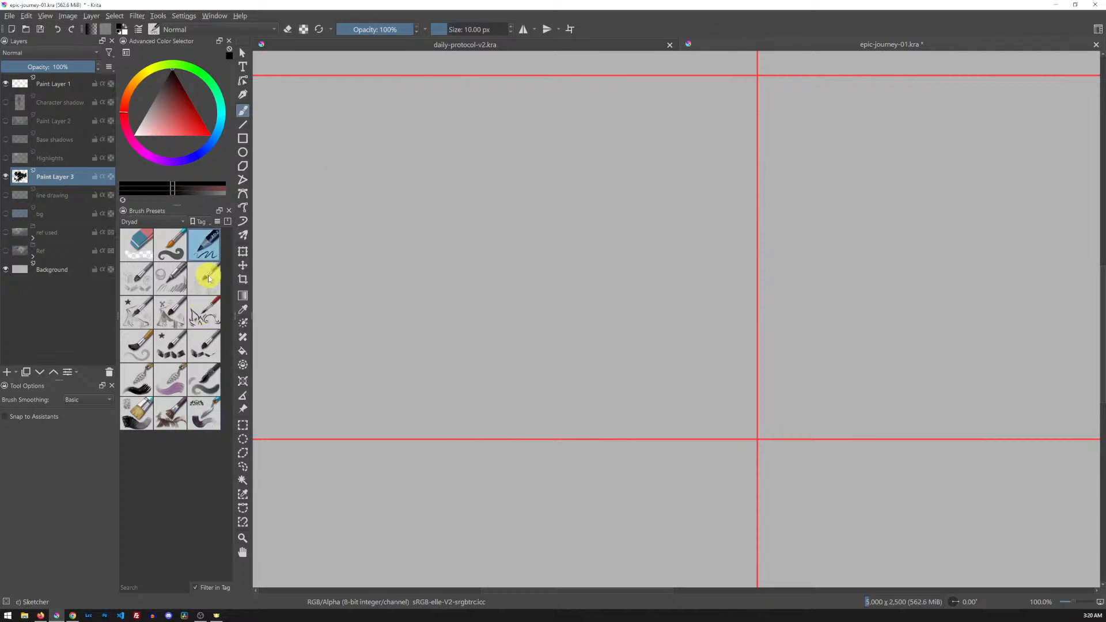
mouse_move(208, 245)
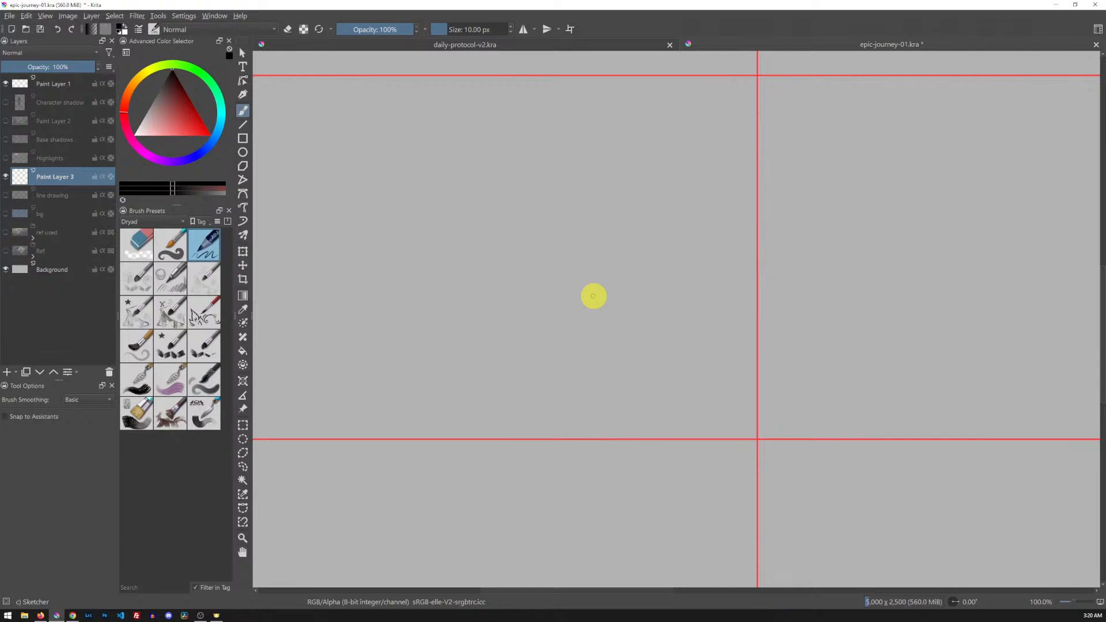
- Show the line drawing layer and the ref used group, briefly previewing the Ref group without leaving it visible
key("2")
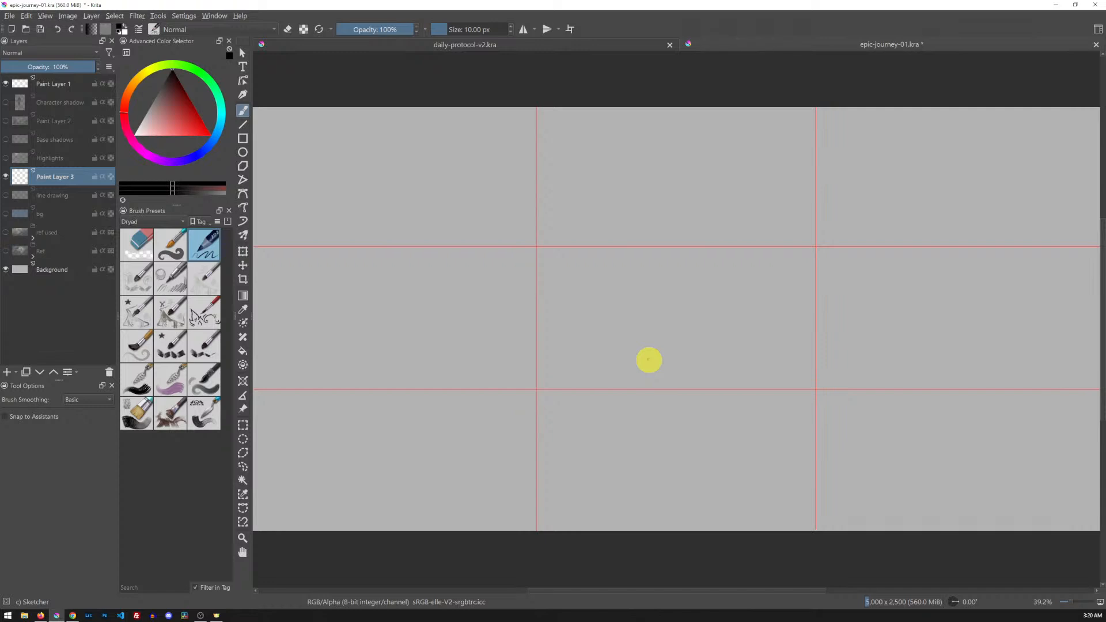
left_click(61, 198)
left_click(6, 195)
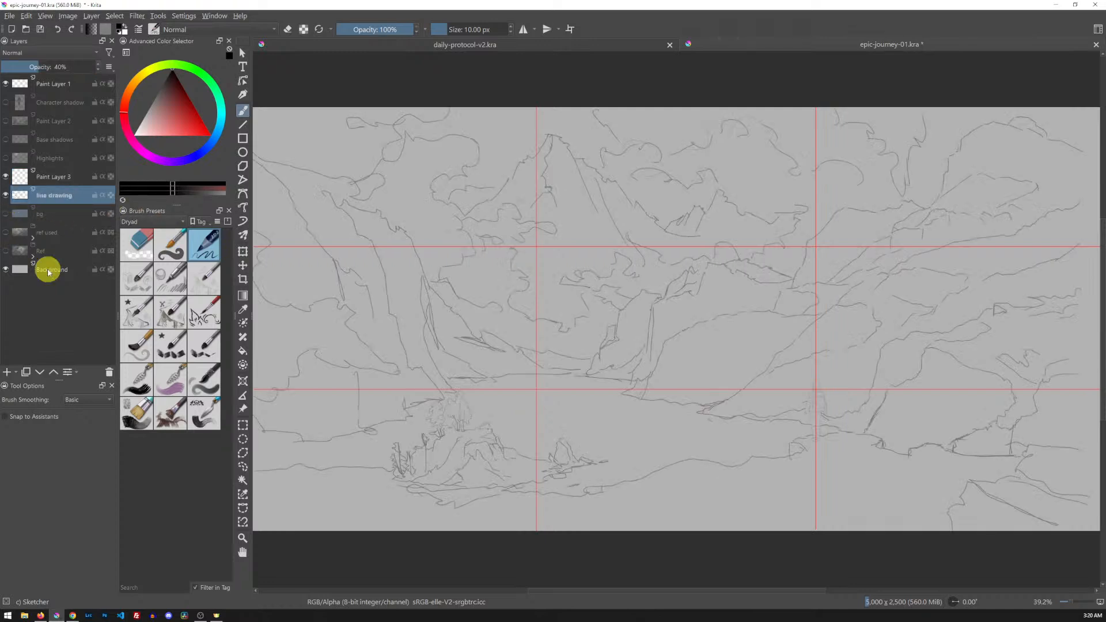
left_click(6, 251)
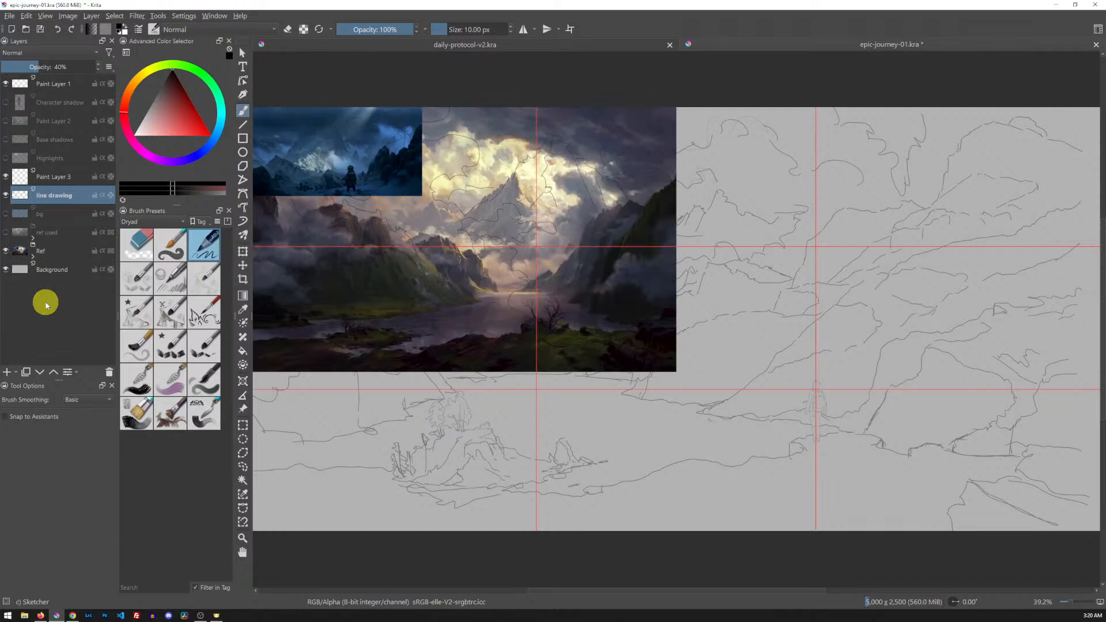
left_click(5, 251)
left_click(6, 232)
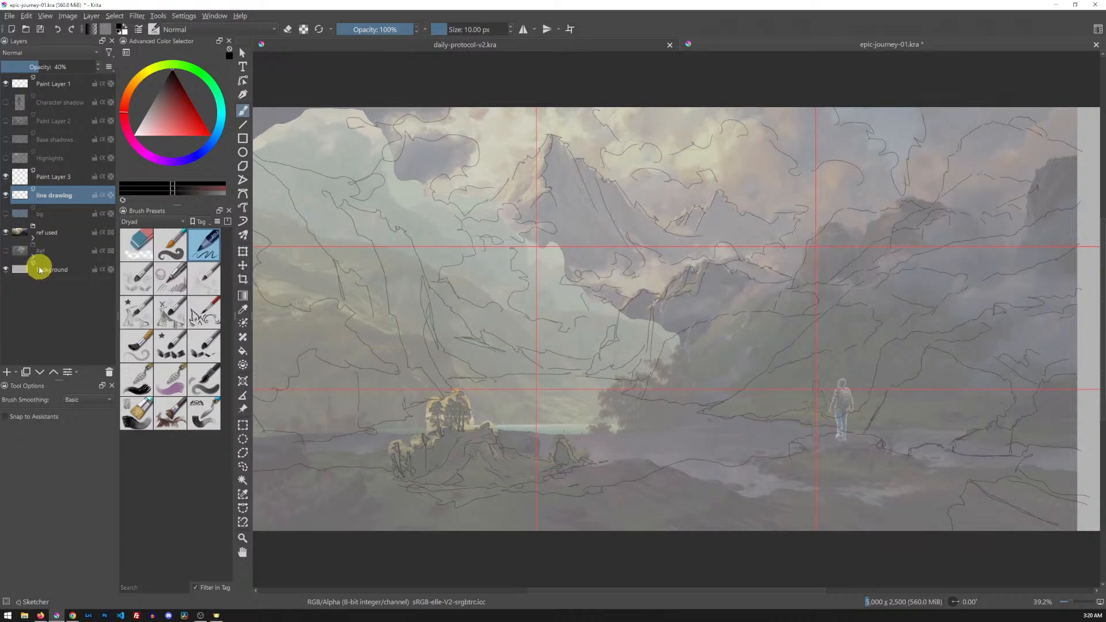
- Expand the ref used group and hide its three Background layers, keeping only the copied background painting shown
left_click(34, 238)
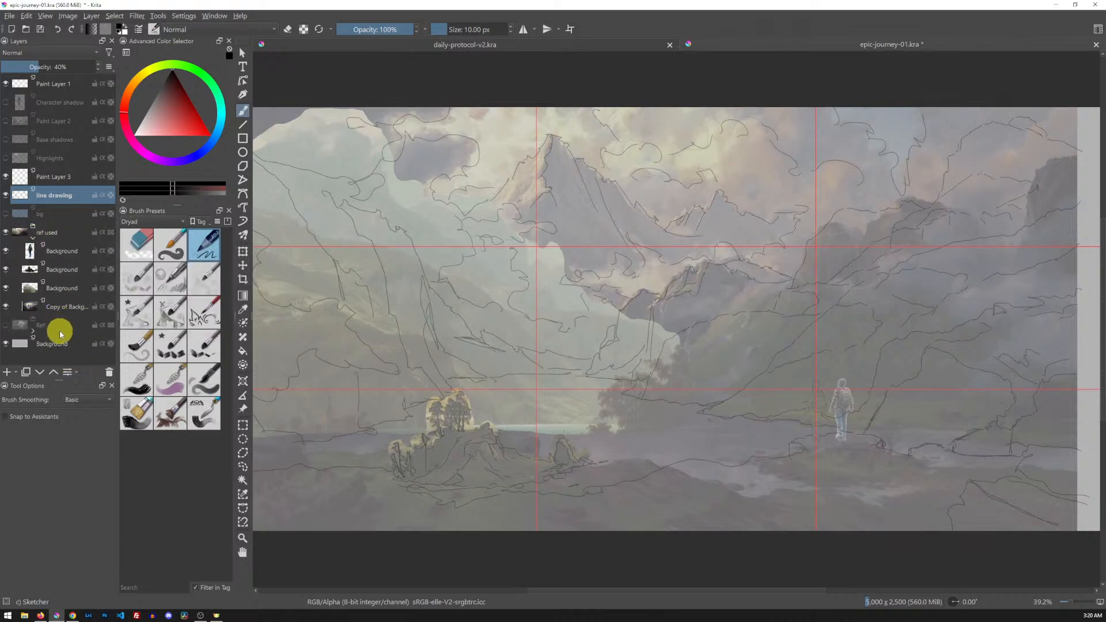
left_click(6, 287)
left_click(6, 269)
left_click(5, 250)
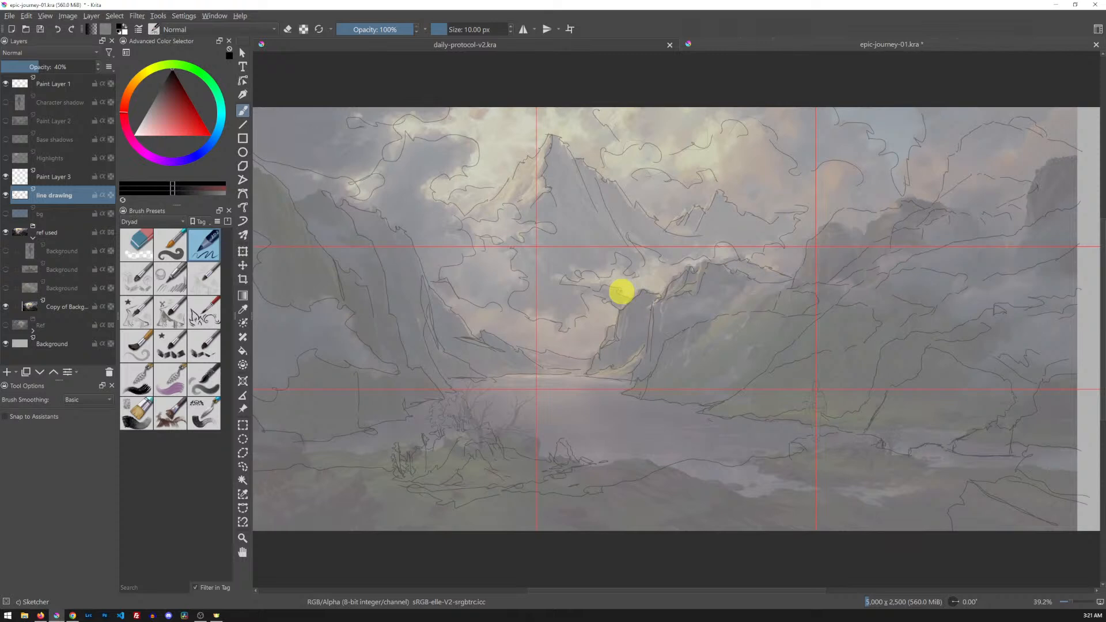
- On the line drawing layer, lasso the central mountain and nearby clouds, delete the enclosed lines and clear the selection
key("1")
left_click_drag(490, 130, 745, 356)
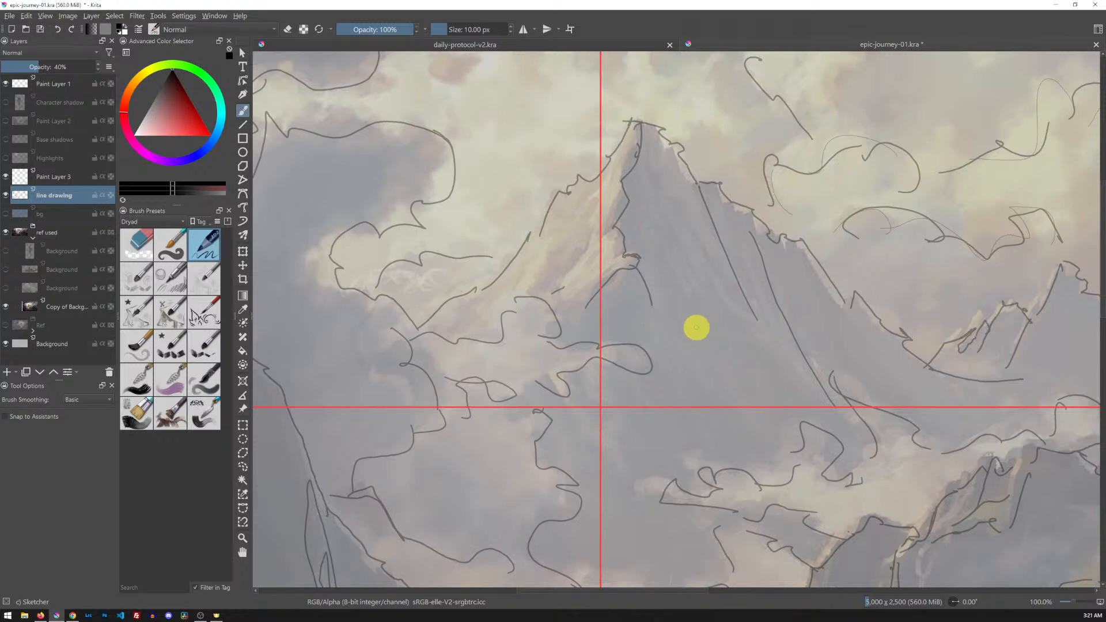
left_click(75, 177)
left_click(95, 196)
key("l")
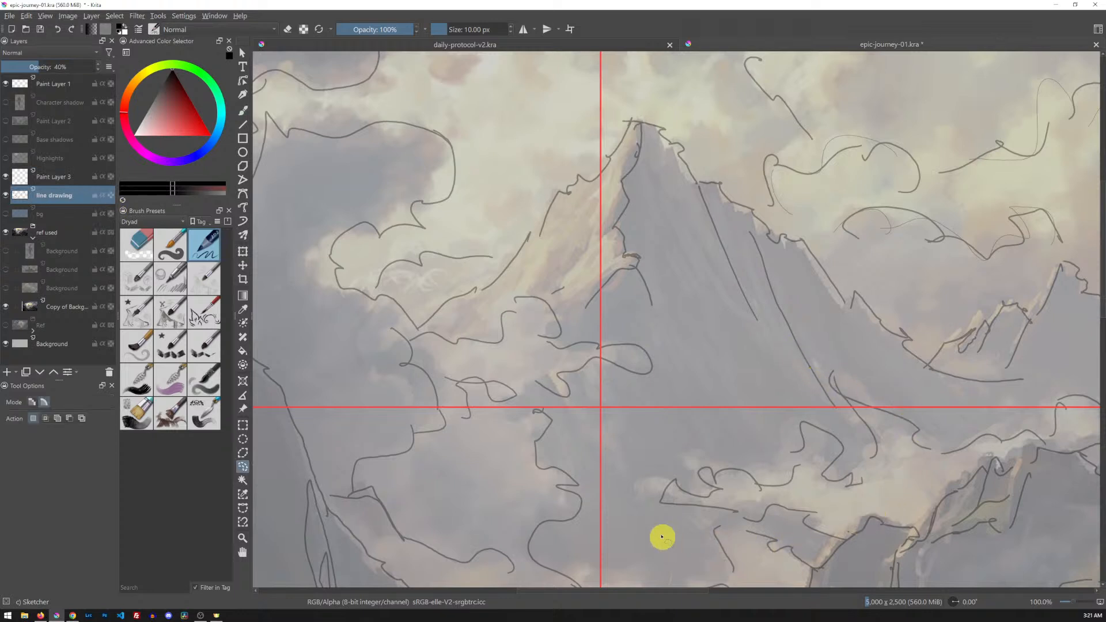
mouse_move(597, 489)
left_mouse_down()
mouse_move(705, 538)
mouse_move(874, 531)
mouse_move(985, 477)
mouse_move(1060, 393)
mouse_move(1053, 290)
mouse_move(914, 181)
mouse_move(717, 99)
mouse_move(492, 110)
mouse_move(325, 221)
mouse_move(458, 469)
mouse_move(756, 510)
left_mouse_up()
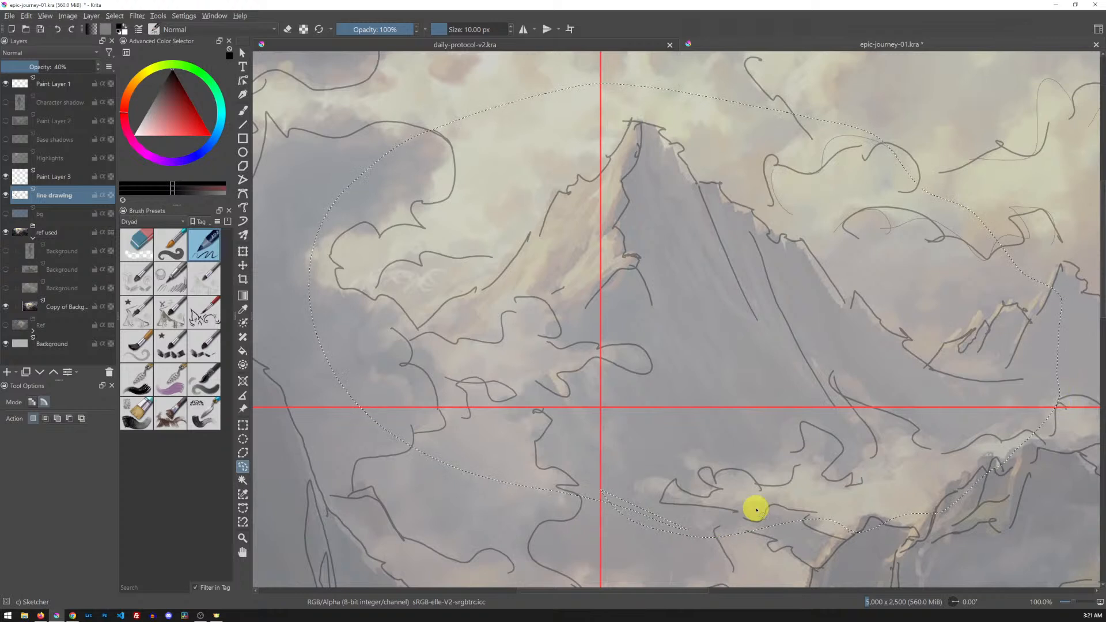
key("Delete")
key("ctrl+shift+a")
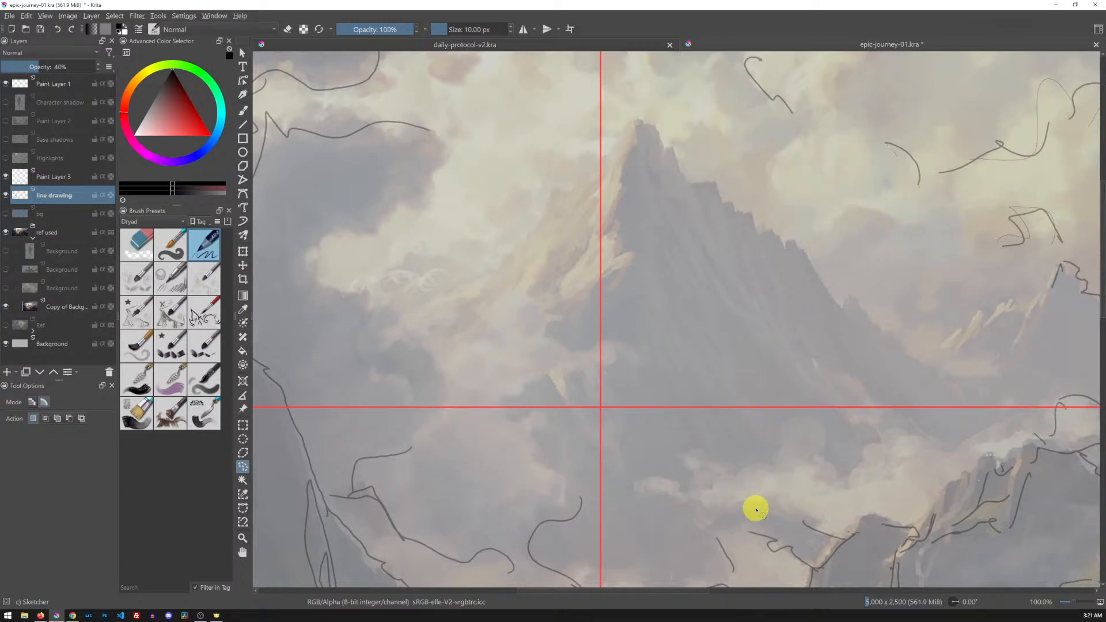
- Look over the composition against the red rule-of-thirds lines and hide Paint Layer 1 that holds them
left_click(6, 84)
left_click(6, 83)
left_click_drag(741, 254, 611, 272)
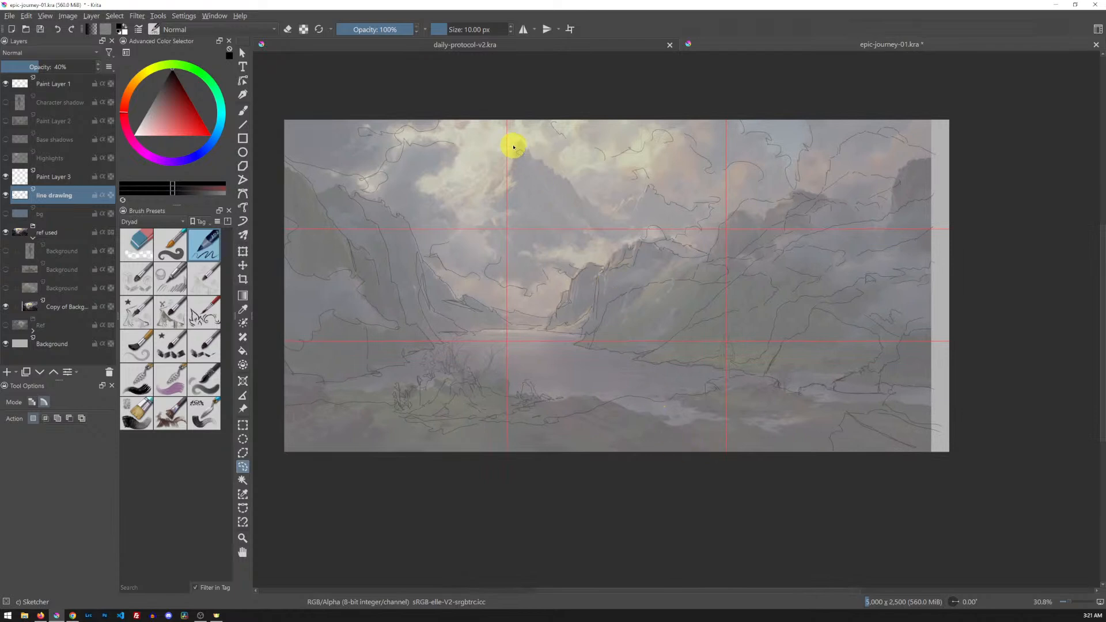
left_click_drag(558, 248, 565, 219)
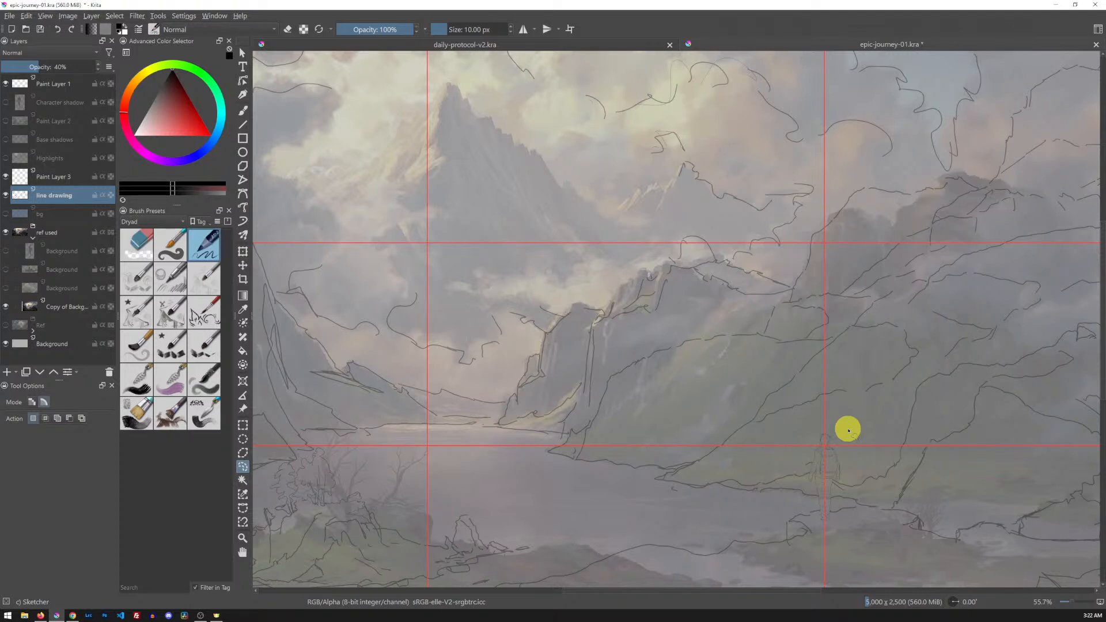
left_click_drag(649, 192, 719, 234)
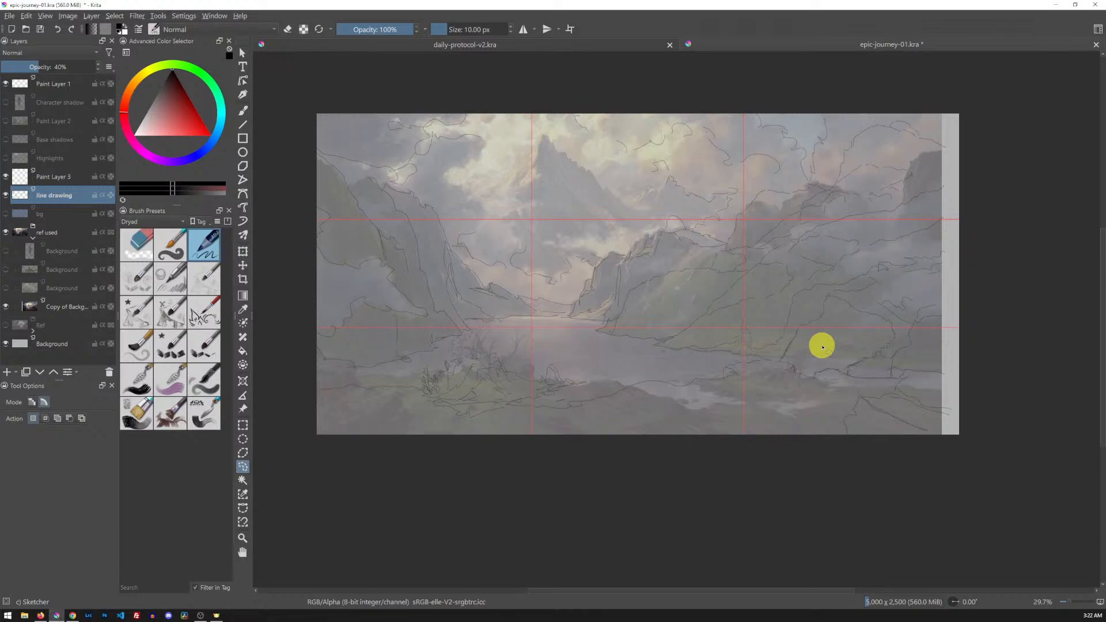
left_click(6, 84)
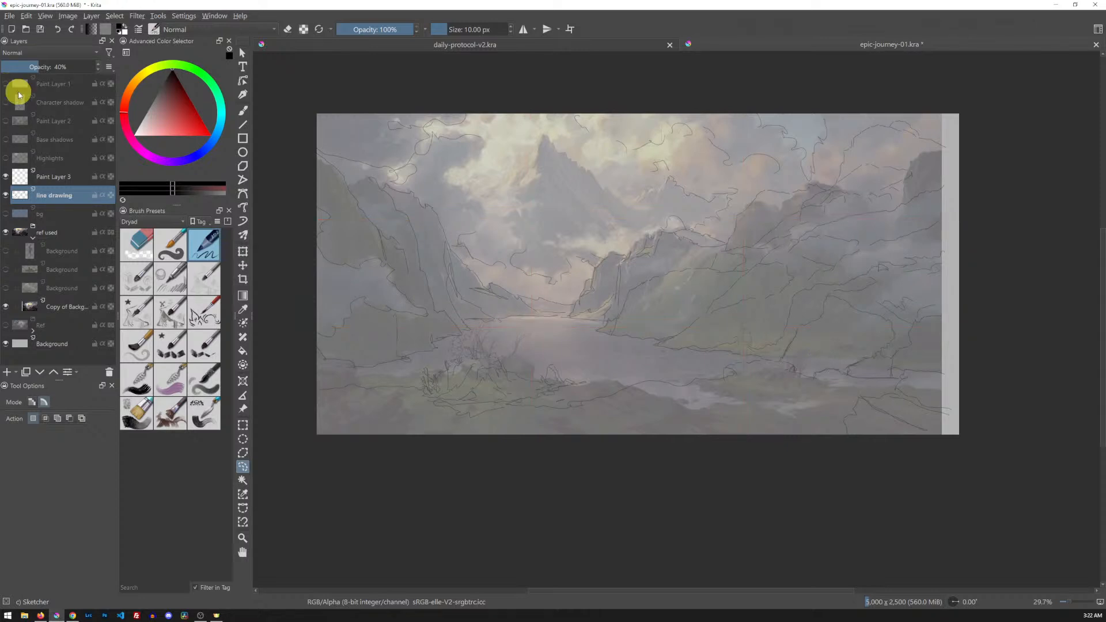
- On Paint Layer 3, trace the central peak's upper left outline and inner ridge with the Sketcher brush at 10 px
left_click(77, 175)
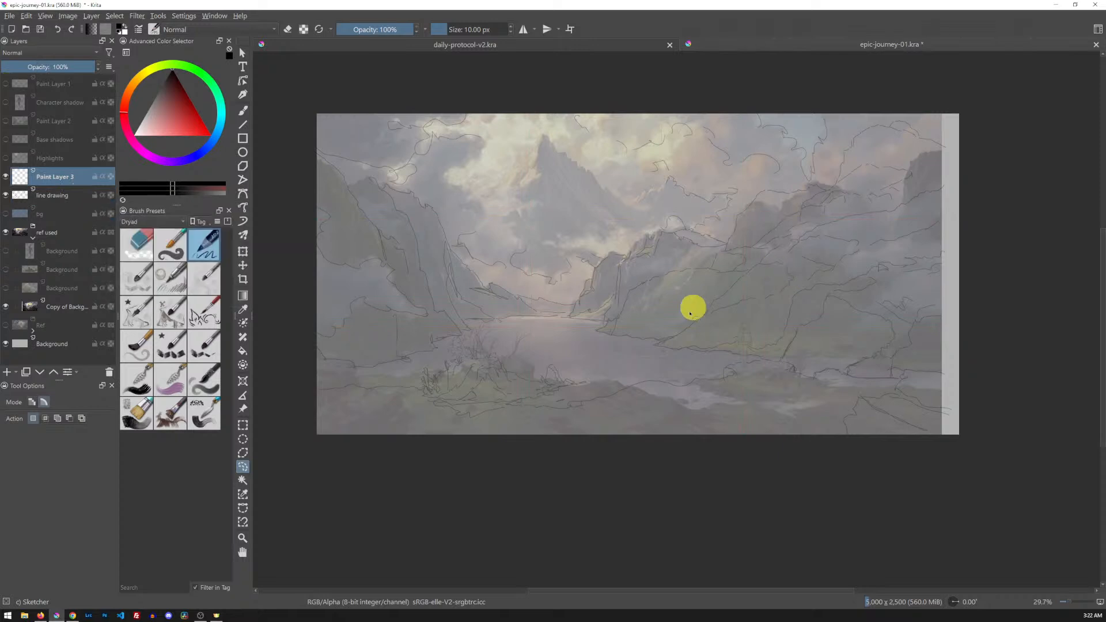
key("1")
left_click_drag(532, 140, 845, 414)
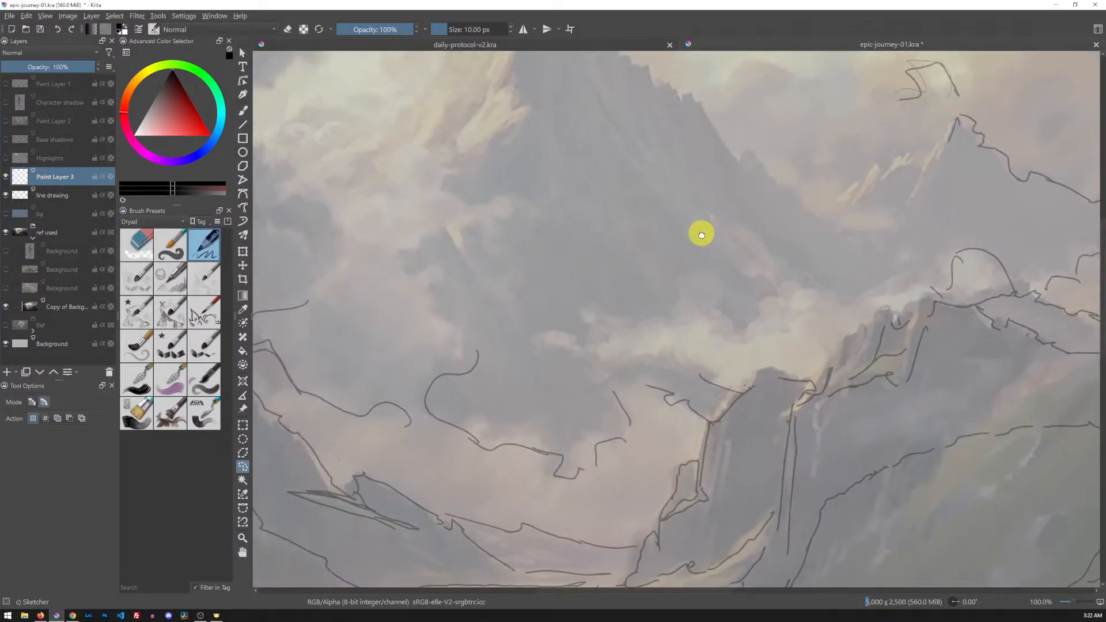
left_click_drag(691, 177, 795, 373)
key("b")
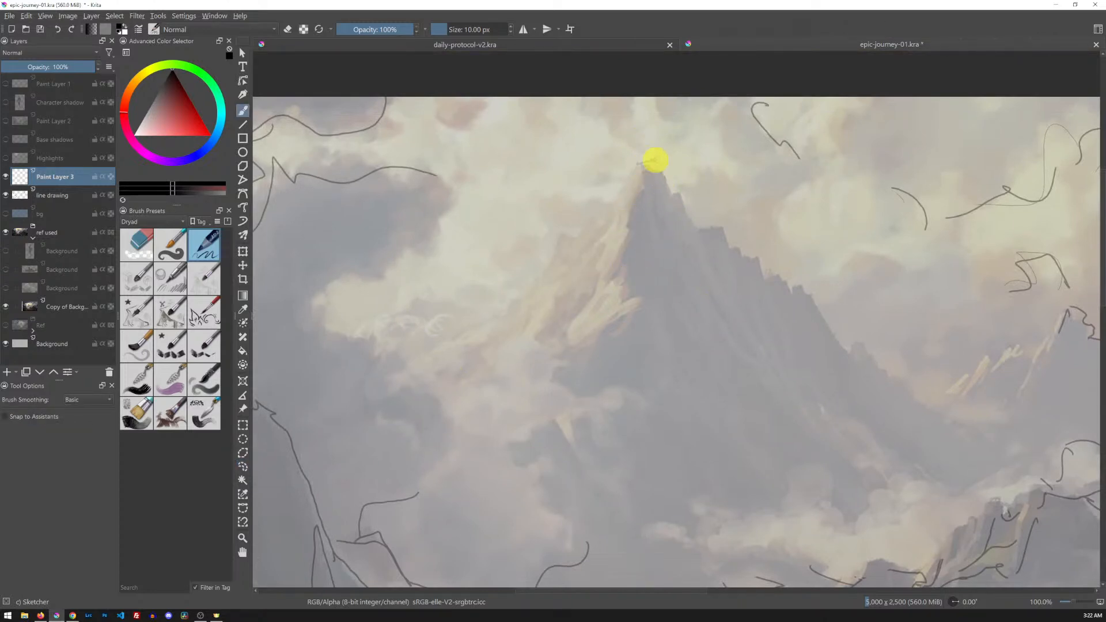
mouse_move(654, 169)
left_mouse_down()
mouse_move(634, 171)
mouse_move(620, 201)
mouse_move(565, 236)
mouse_move(496, 320)
left_mouse_up()
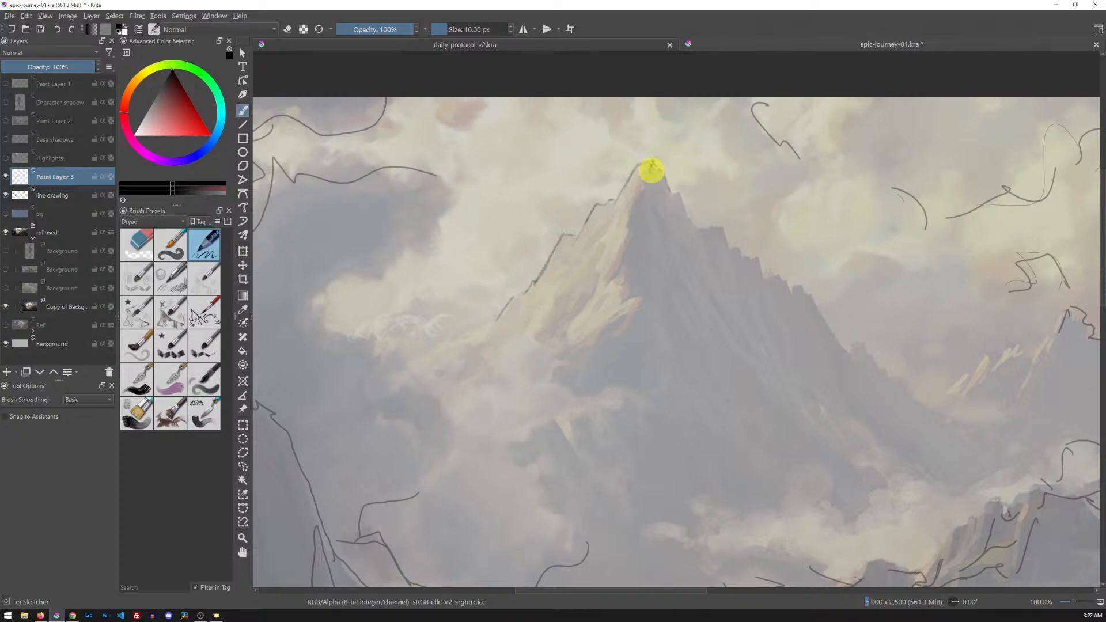
left_click_drag(643, 170, 632, 236)
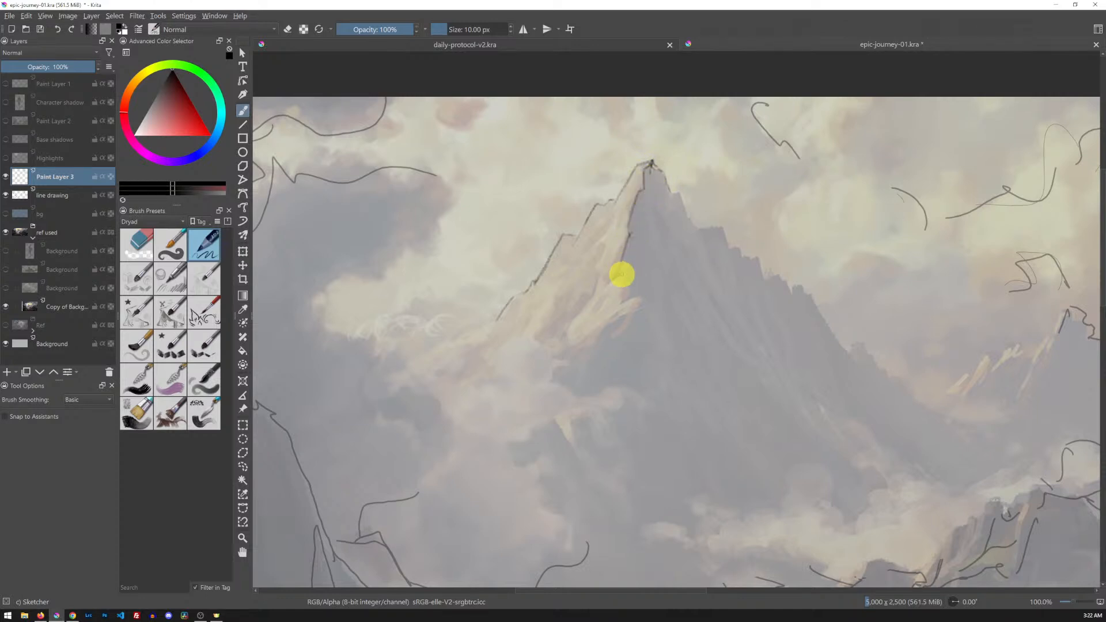
mouse_move(623, 297)
left_mouse_down()
mouse_move(632, 320)
mouse_move(632, 311)
mouse_move(602, 334)
mouse_move(627, 326)
mouse_move(606, 327)
mouse_move(566, 379)
left_mouse_up()
- Trace the mountain's jagged right slope from the summit downward and extend the left slope to its lower end
mouse_move(653, 164)
left_mouse_down()
mouse_move(670, 188)
mouse_move(722, 230)
left_mouse_up()
mouse_move(731, 240)
left_mouse_down()
mouse_move(825, 305)
mouse_move(873, 385)
left_mouse_up()
mouse_move(859, 341)
left_mouse_down()
mouse_move(902, 392)
mouse_move(917, 372)
mouse_move(900, 391)
mouse_move(937, 388)
mouse_move(919, 398)
mouse_move(960, 430)
left_mouse_up()
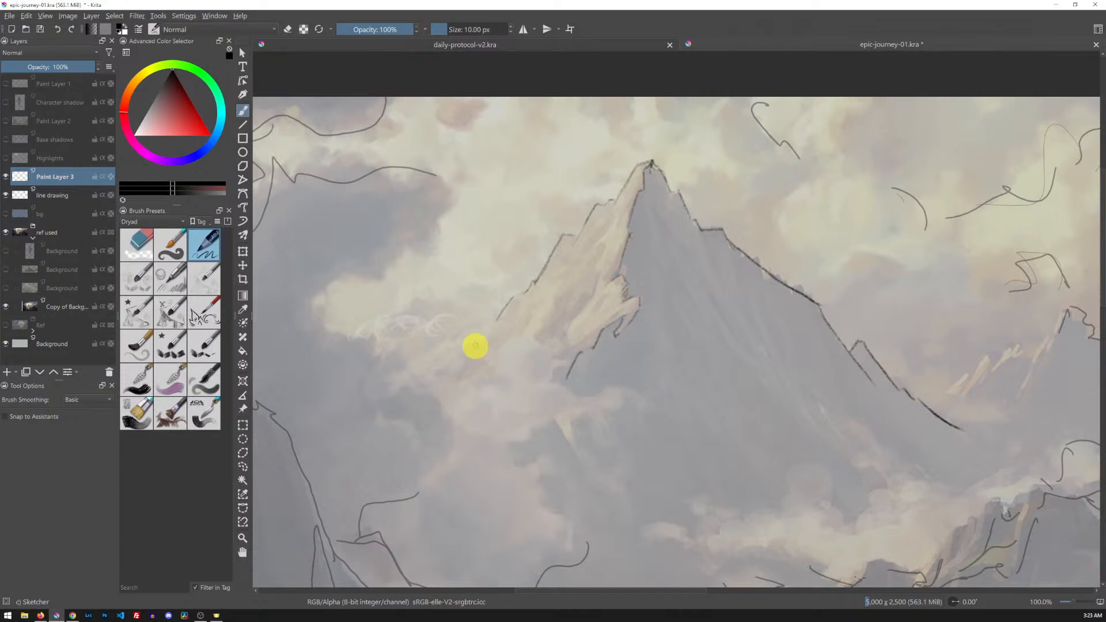
left_click_drag(491, 324, 413, 359)
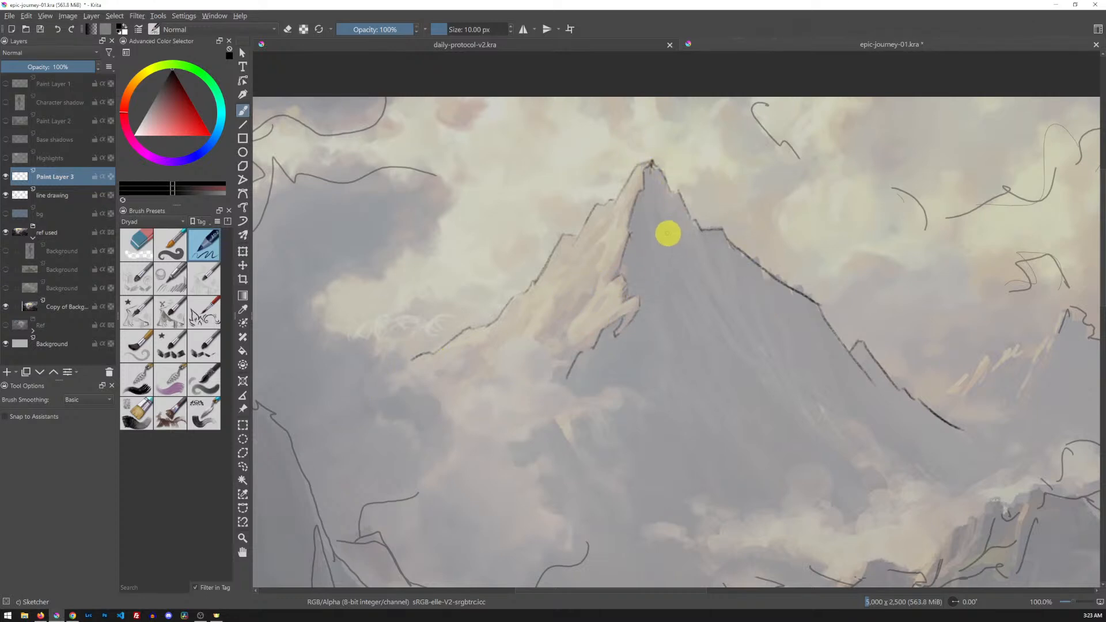
- Erase the overly dark mark at the mountain's summit and return the brush to painting mode
key("e")
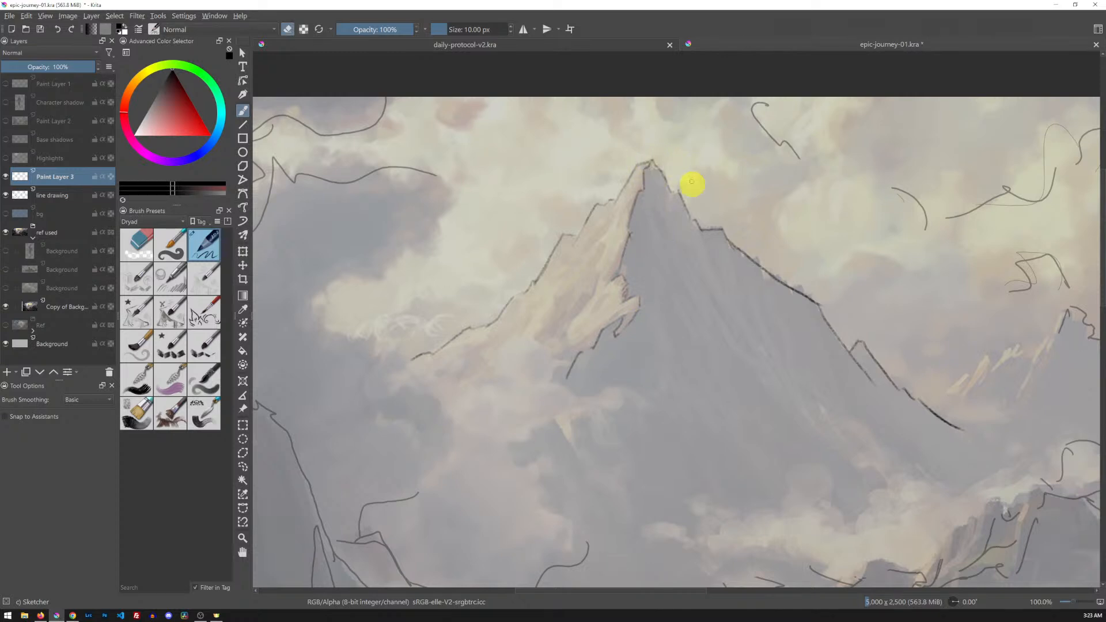
left_click(645, 168)
key("e")
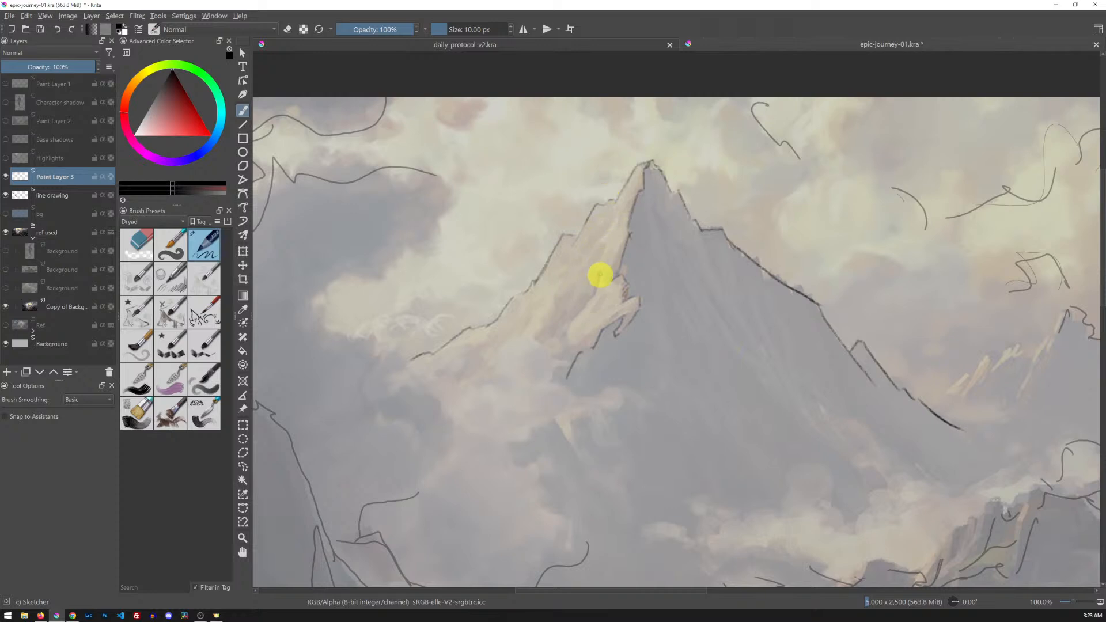
- Lower the ref used group's opacity to 22% so the traced lines stand out
left_click(64, 307)
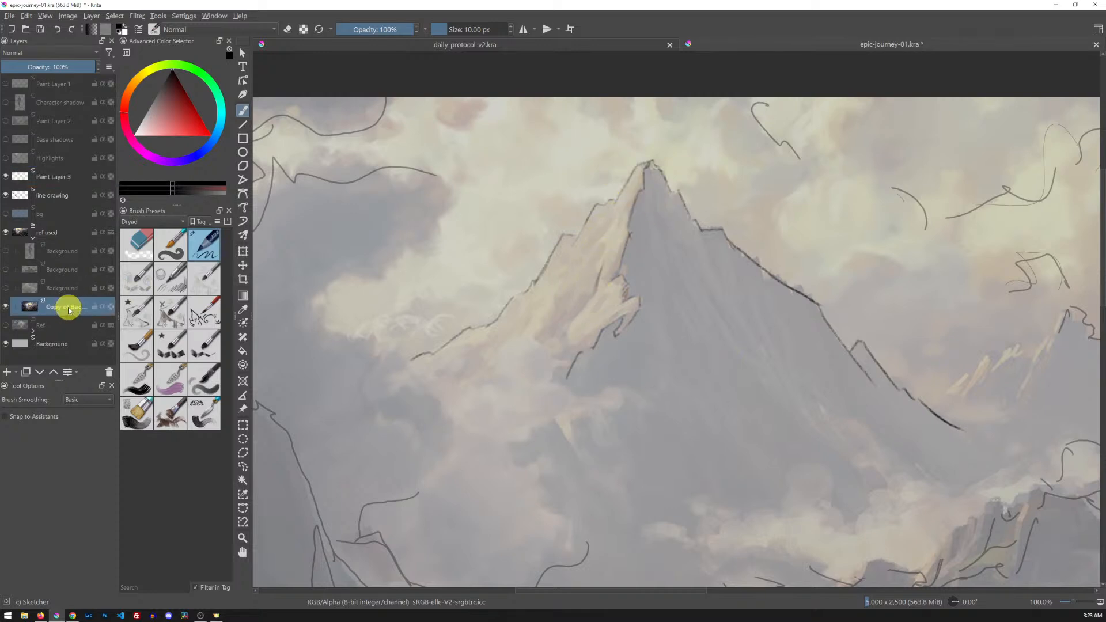
left_click(52, 232)
left_click(27, 67)
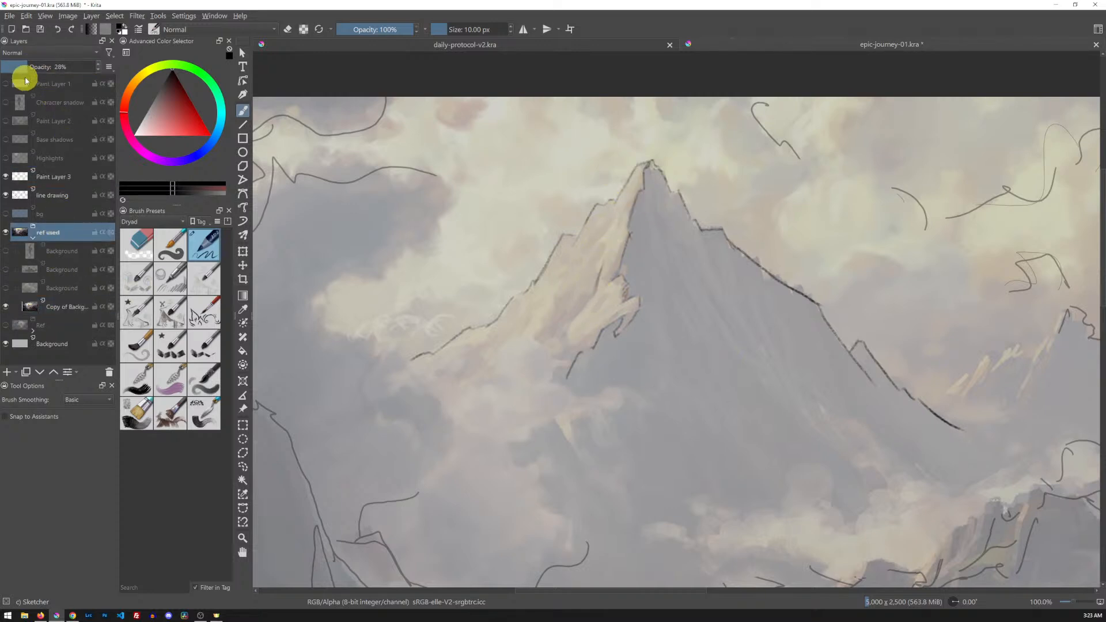
left_click_drag(22, 70, 16, 83)
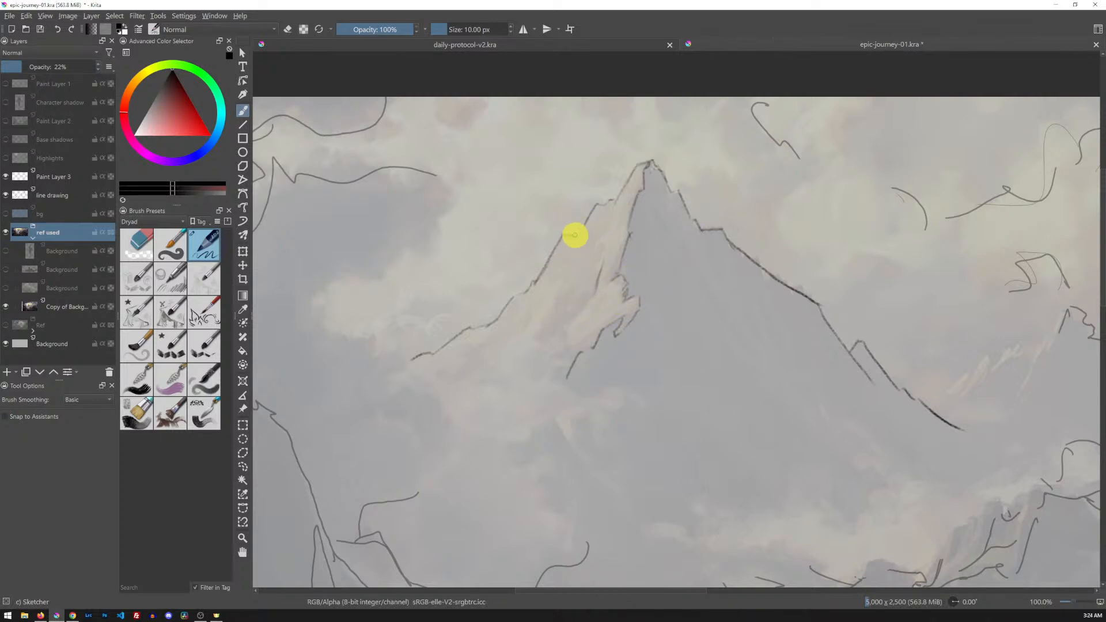
- Rename Paint Layer 3 as "sketching"
left_click(70, 176)
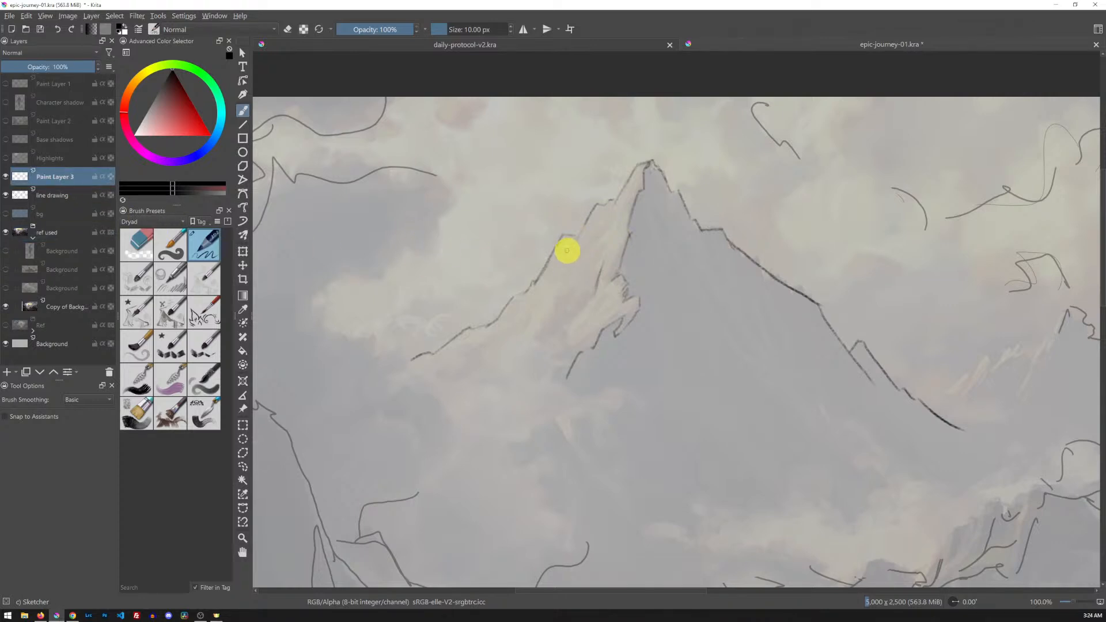
double_click(55, 177)
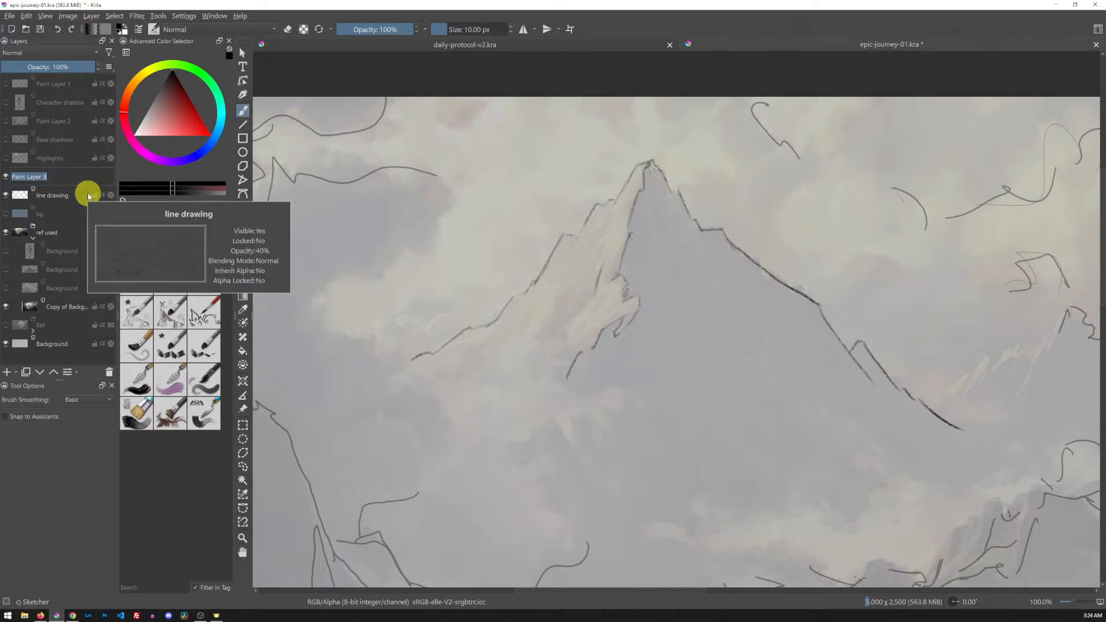
type("sketch")
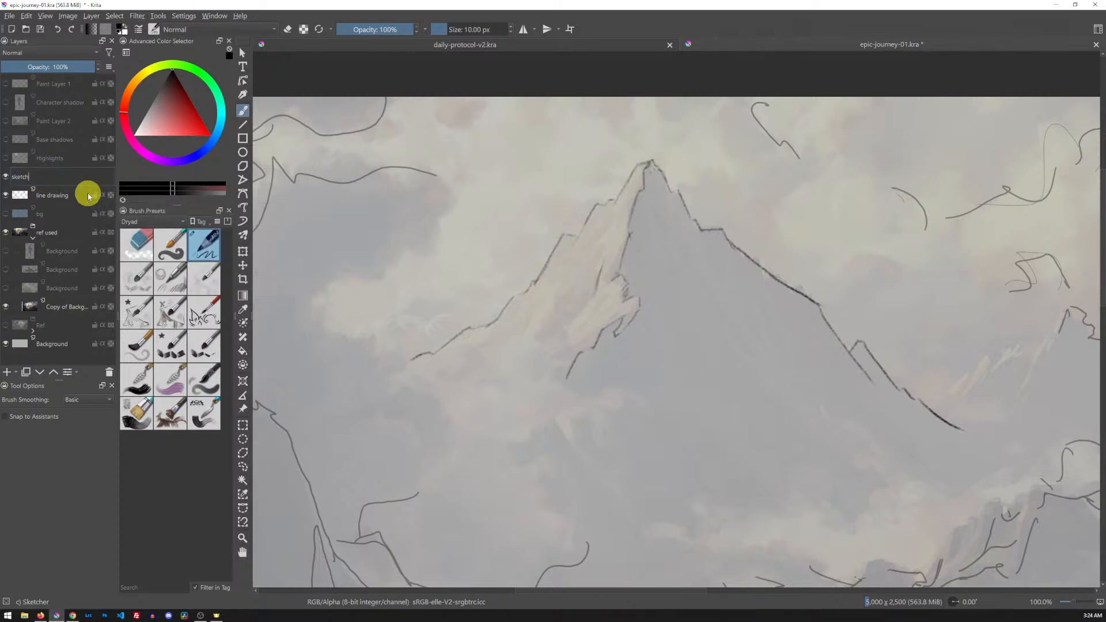
type("ing")
key("Return")
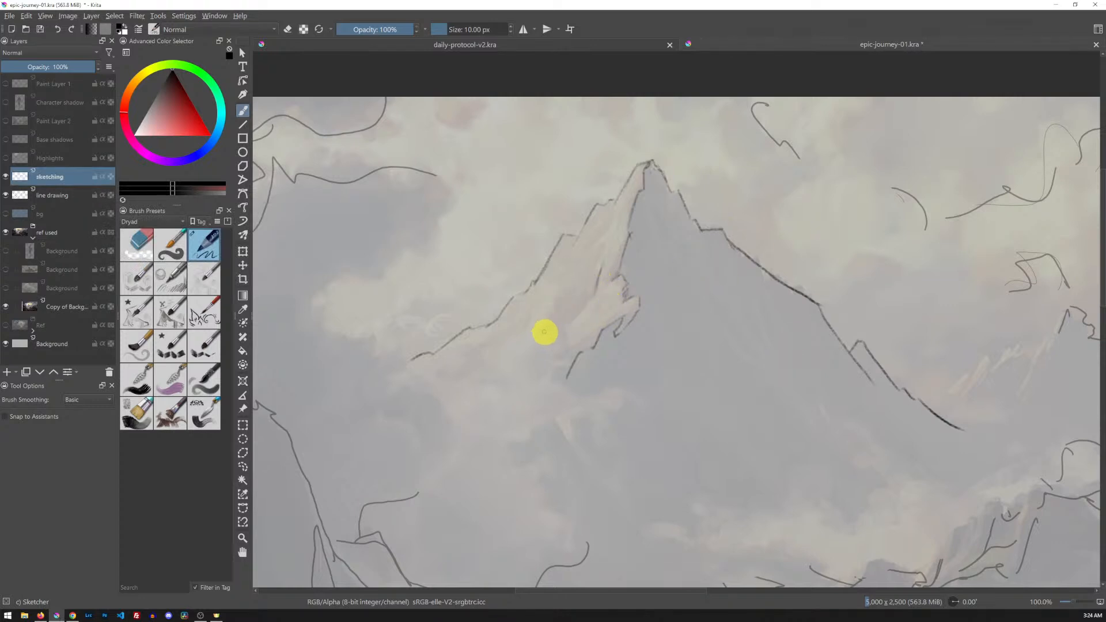
- Sketch the facet lines on the mountain's sunlit face and rework the central ridge below the summit, erasing stray marks
mouse_move(536, 334)
left_mouse_down()
mouse_move(597, 250)
mouse_move(566, 292)
mouse_move(618, 252)
mouse_move(556, 366)
mouse_move(567, 335)
mouse_move(550, 350)
mouse_move(559, 370)
mouse_move(590, 338)
left_mouse_up()
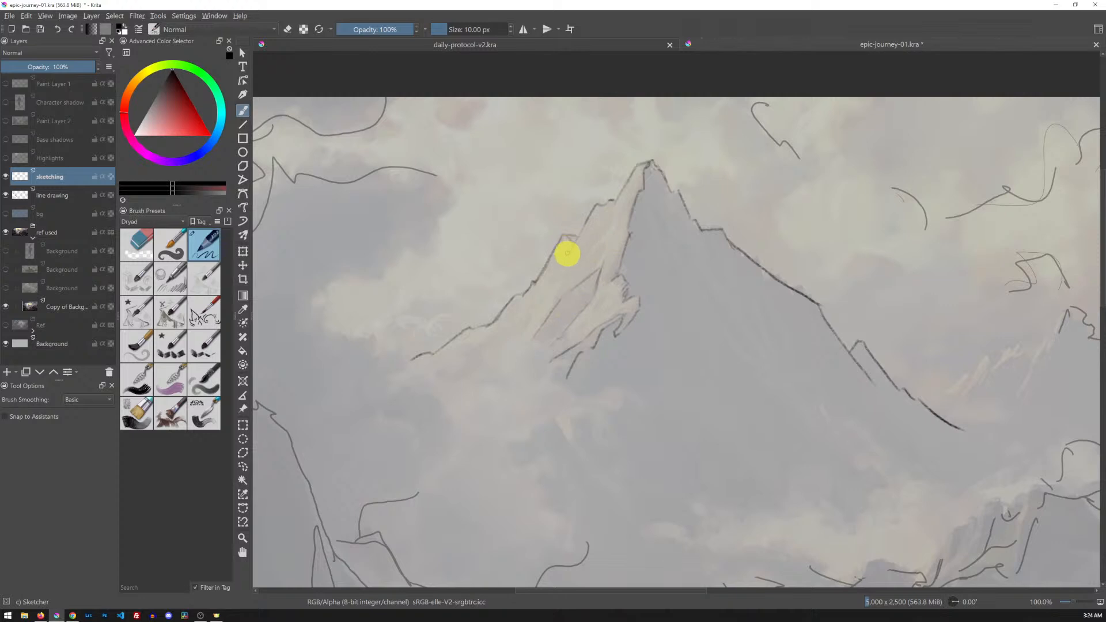
left_click_drag(564, 235, 578, 241)
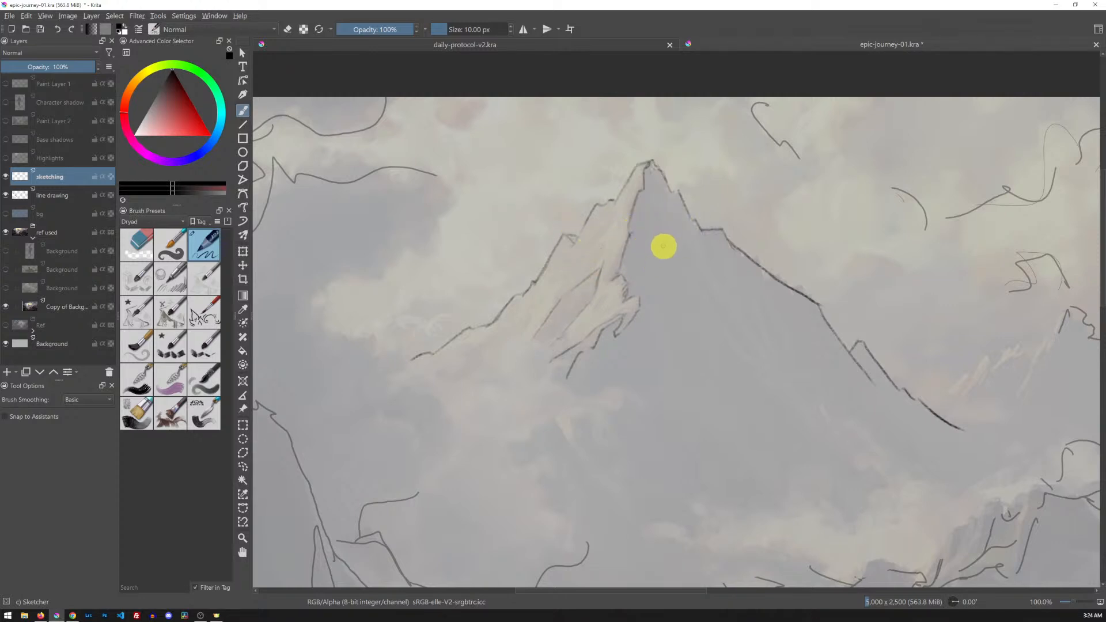
key("e")
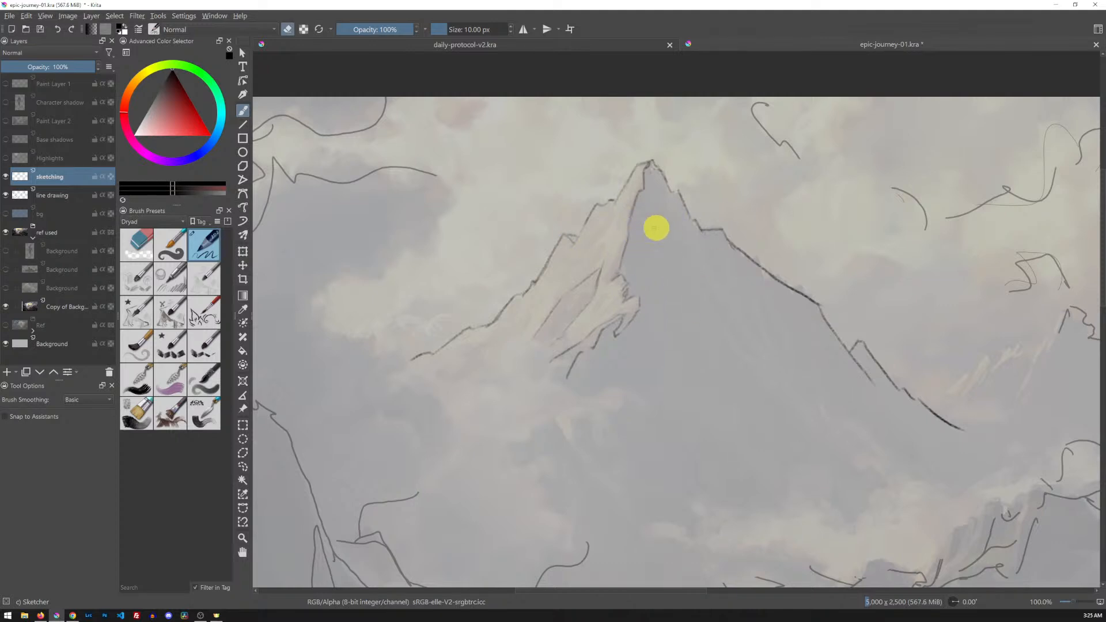
key("e")
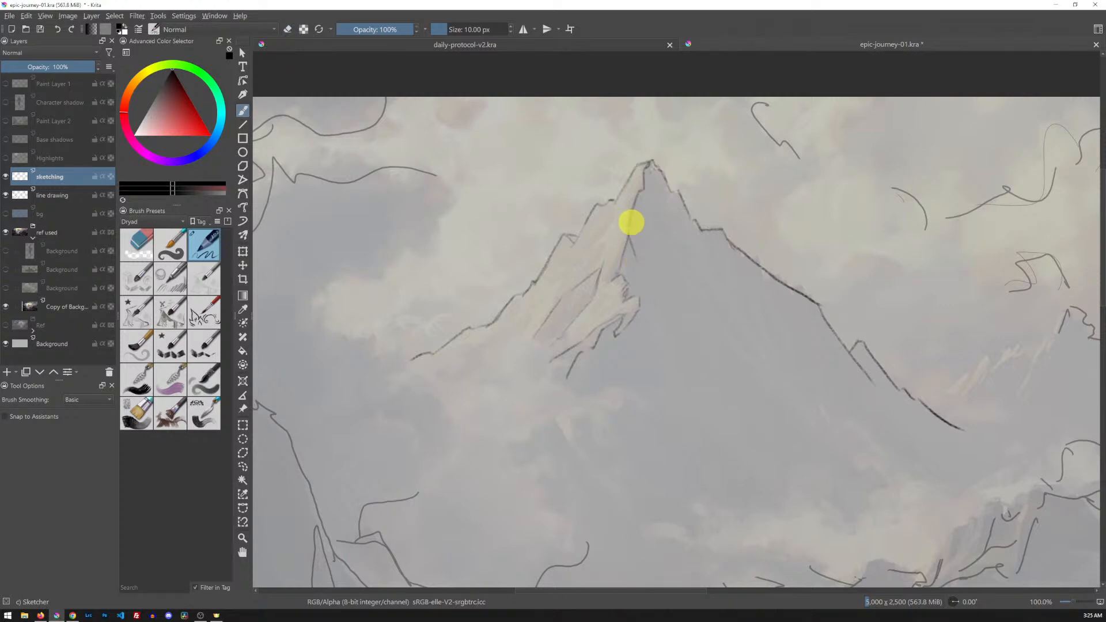
key("e")
key("e")
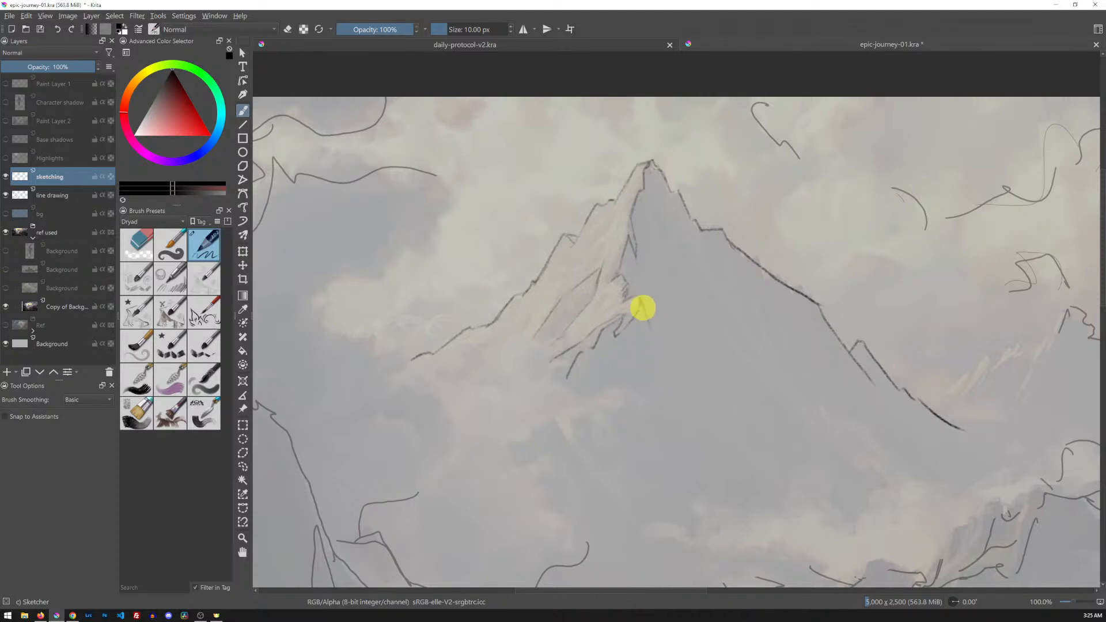
- Sketch the long diagonal edge and crevice lines of the shadowed rocks below the central ridge, and clean up the ridge line with the eraser
left_click_drag(640, 300, 675, 399)
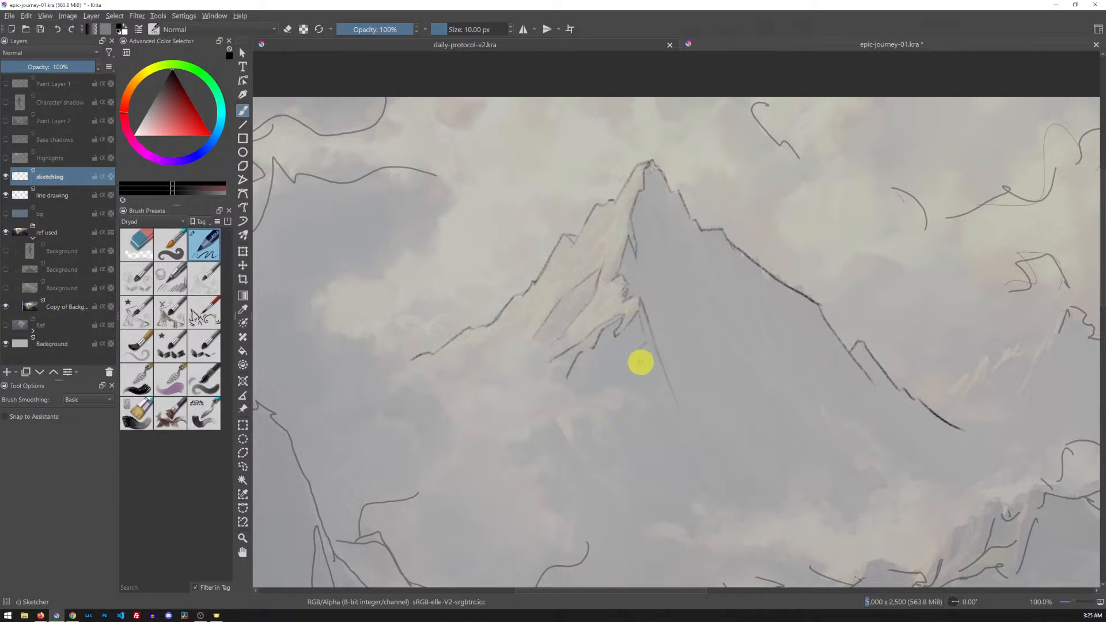
mouse_move(643, 344)
left_mouse_down()
mouse_move(635, 366)
mouse_move(617, 341)
mouse_move(622, 363)
mouse_move(614, 333)
mouse_move(638, 391)
mouse_move(635, 368)
left_mouse_up()
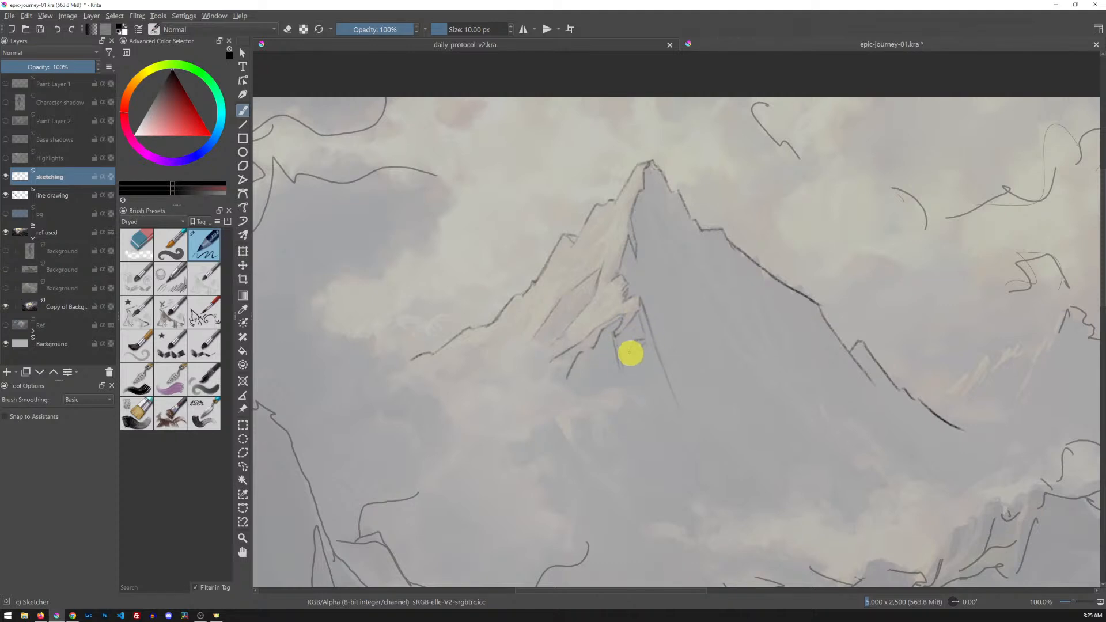
mouse_move(634, 353)
left_mouse_down()
mouse_move(660, 399)
mouse_move(623, 388)
left_mouse_up()
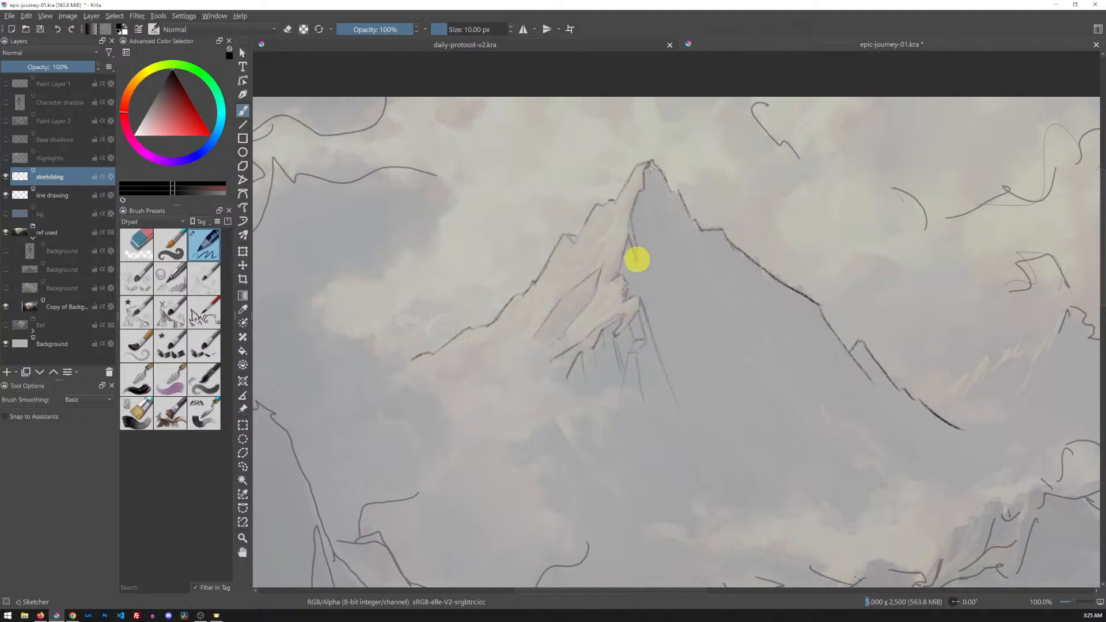
key("e")
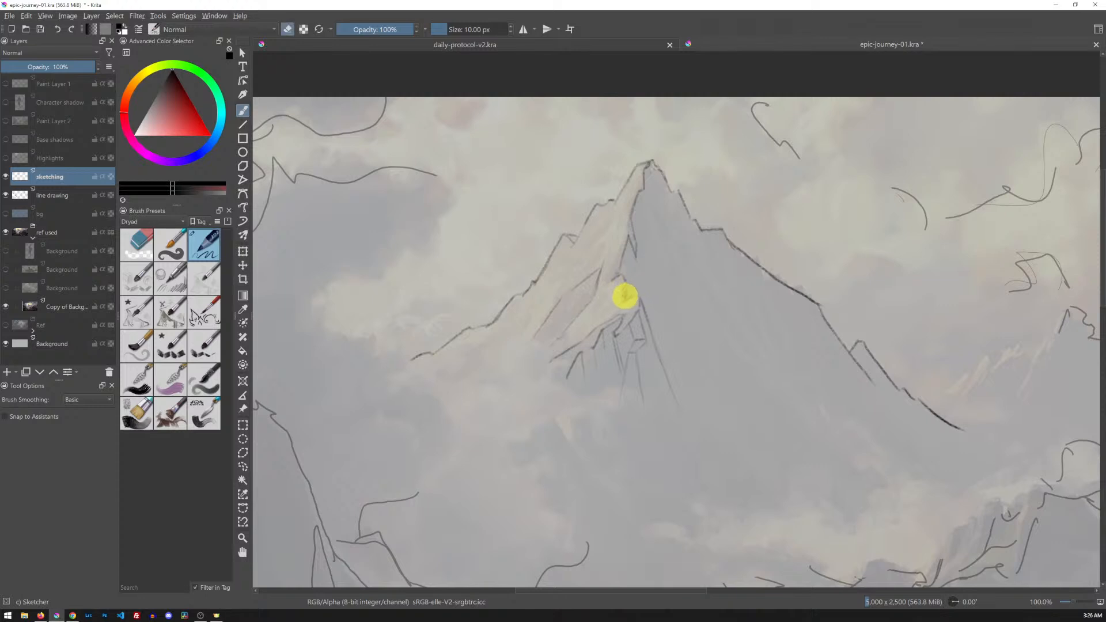
key("e")
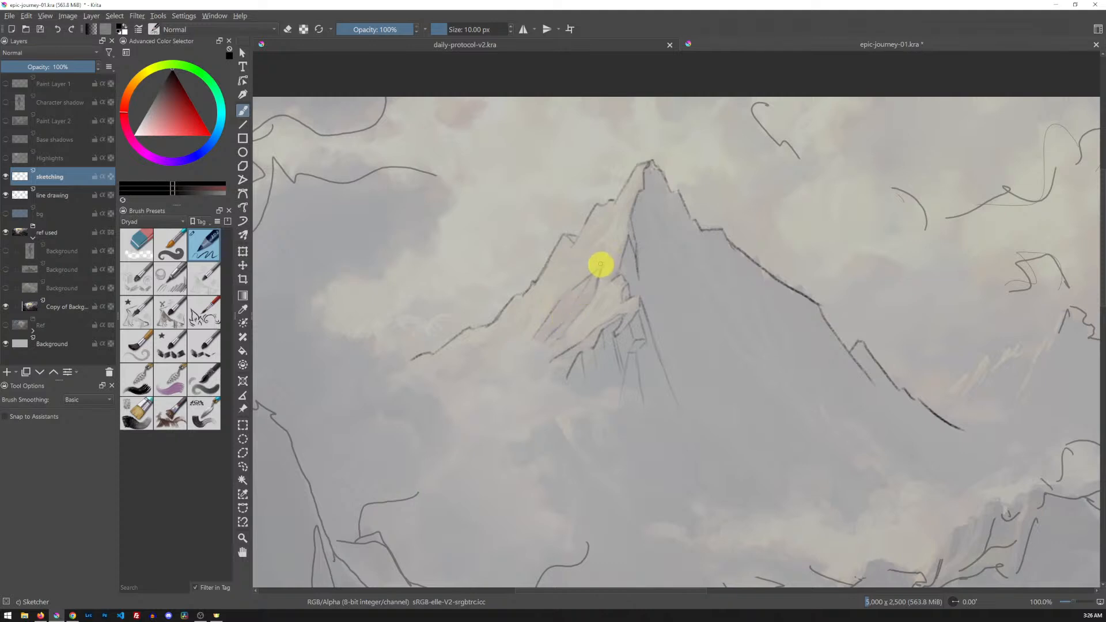
- Hatch the dark facet on the sunlit face and the shadowed rocks beneath the ridge, cleaning up with the eraser
mouse_move(601, 268)
left_mouse_down()
mouse_move(570, 311)
mouse_move(565, 297)
mouse_move(565, 322)
left_mouse_up()
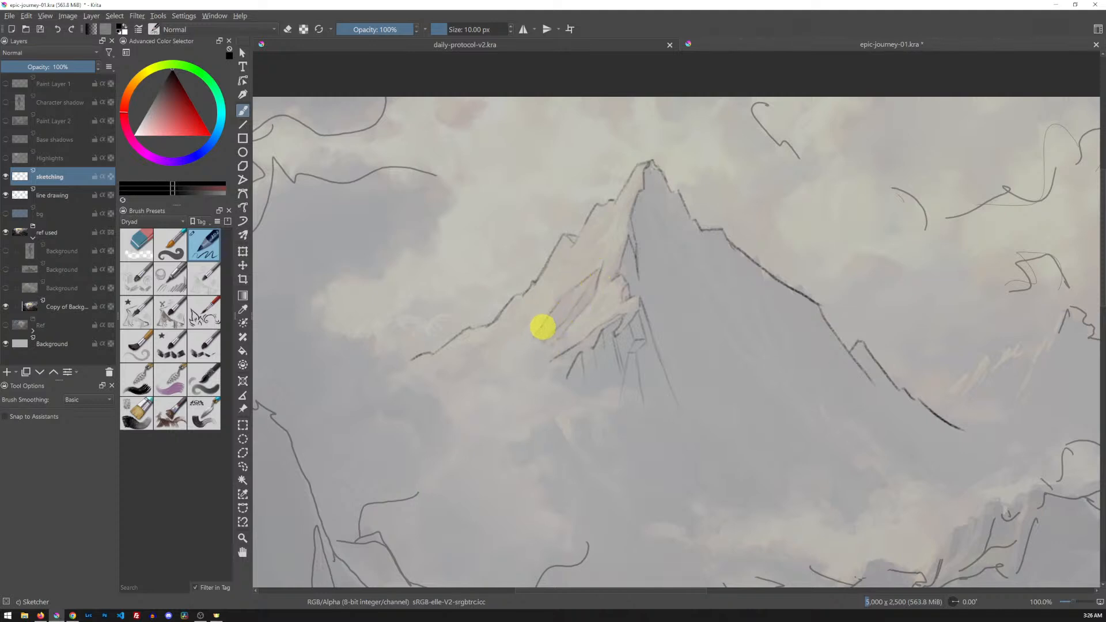
left_click_drag(553, 331, 565, 298)
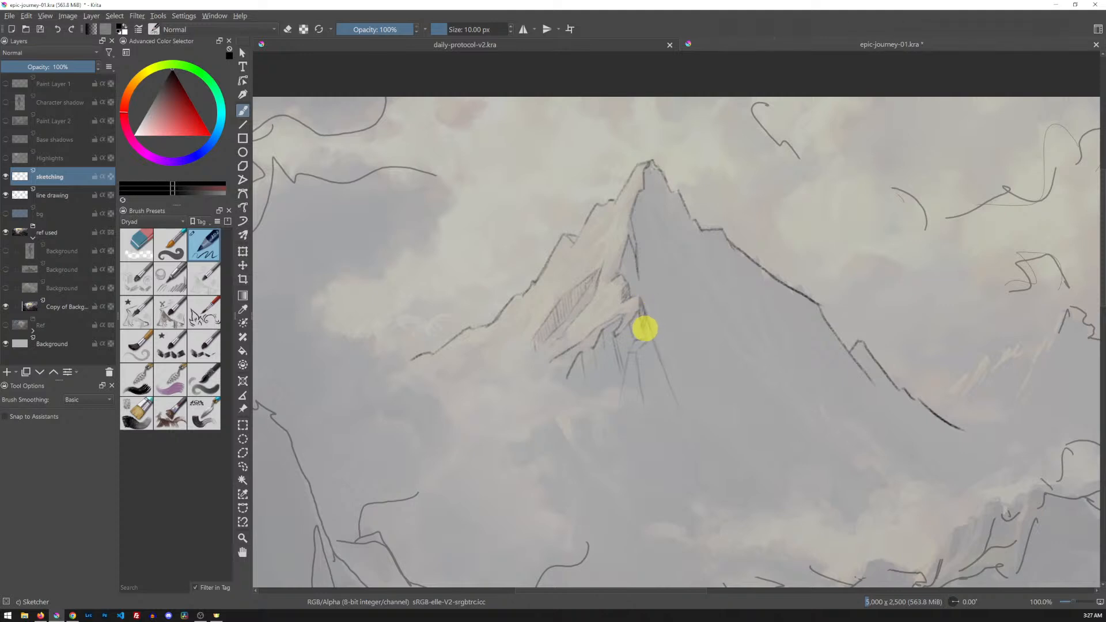
mouse_move(651, 339)
left_mouse_down()
mouse_move(638, 380)
mouse_move(657, 355)
mouse_move(660, 375)
left_mouse_up()
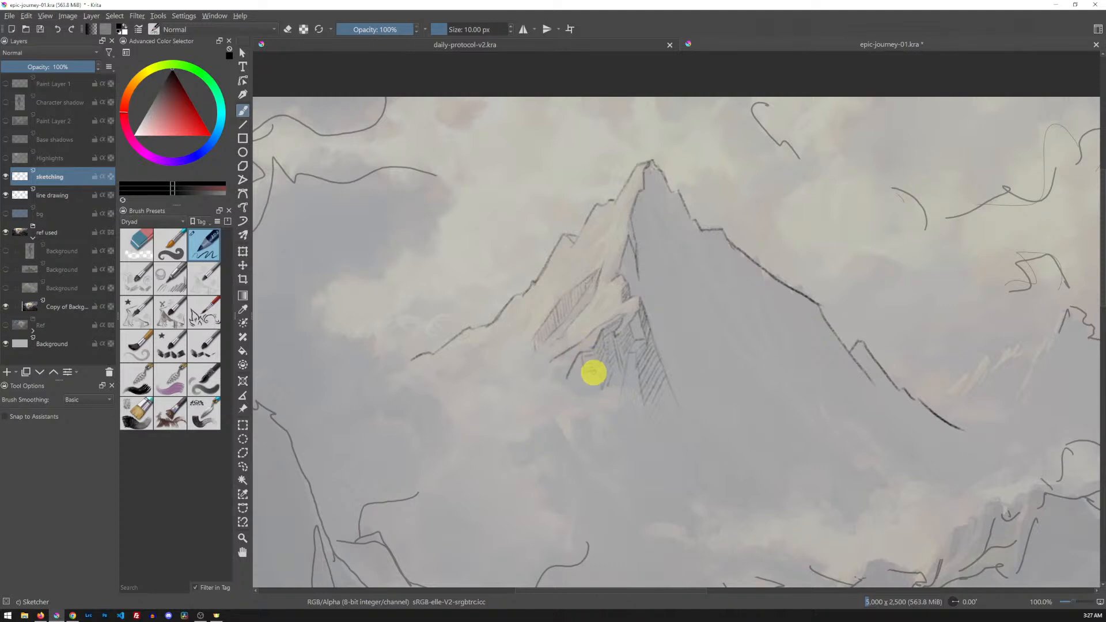
left_click_drag(600, 385, 604, 389)
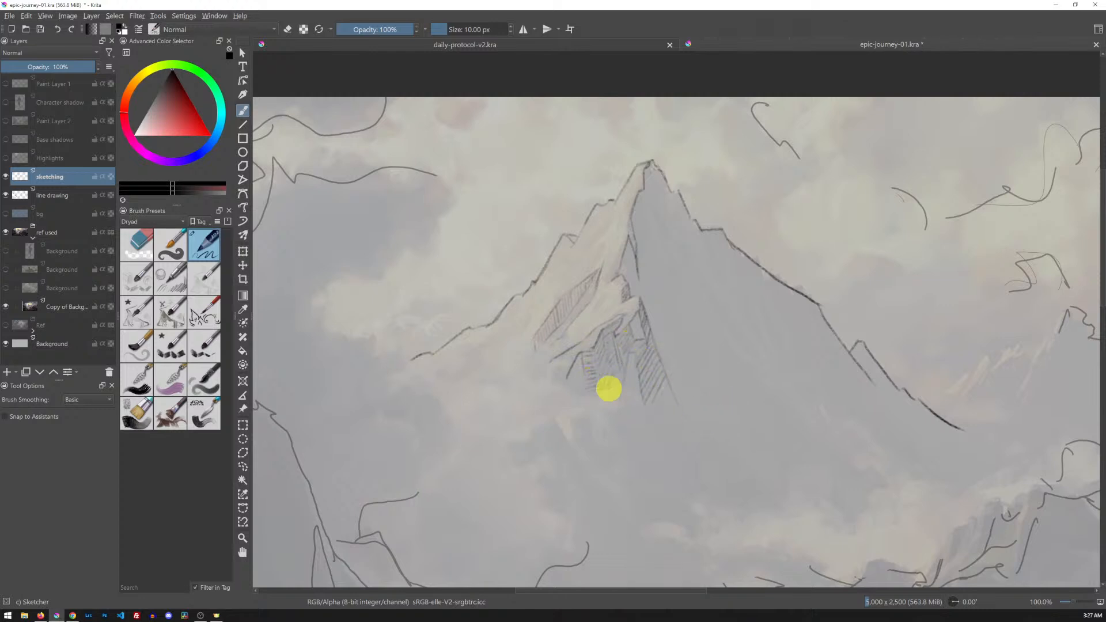
left_click_drag(580, 362, 574, 392)
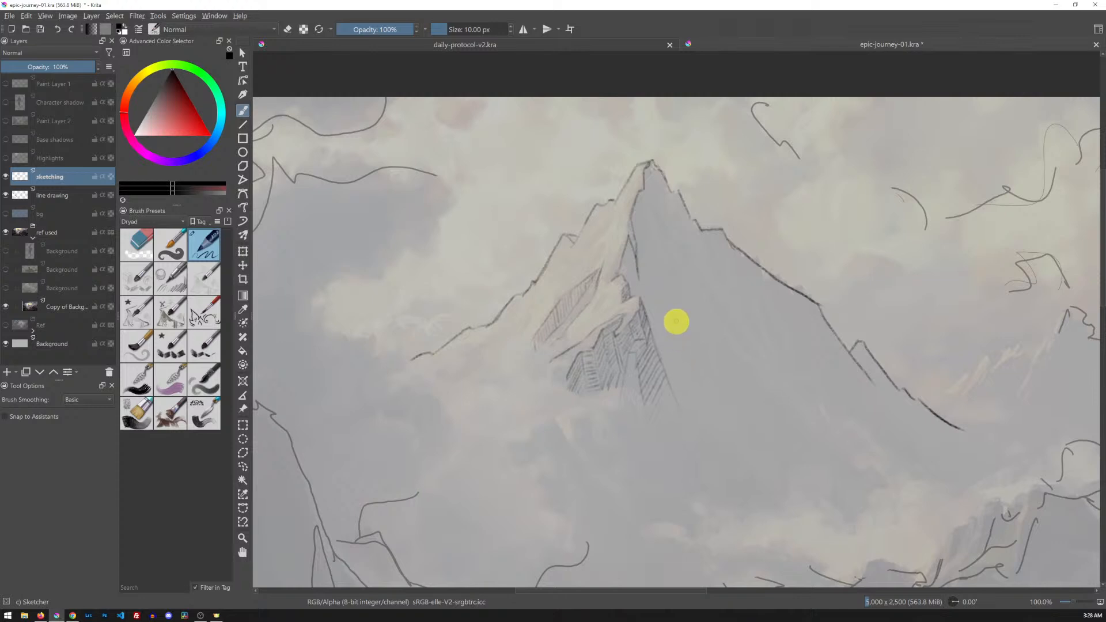
key("e")
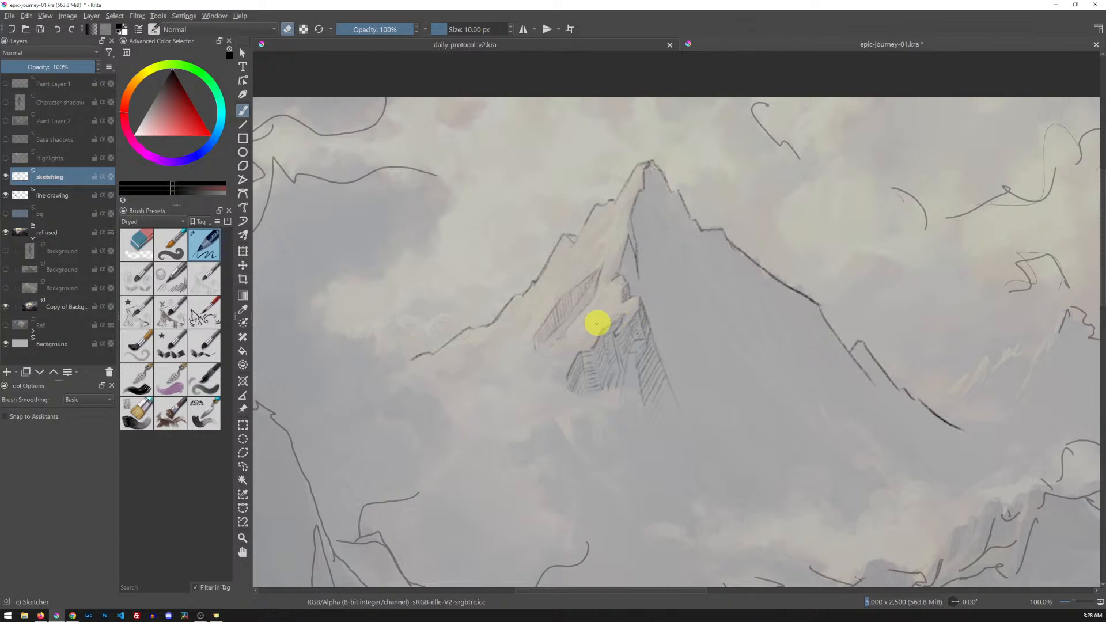
key("e")
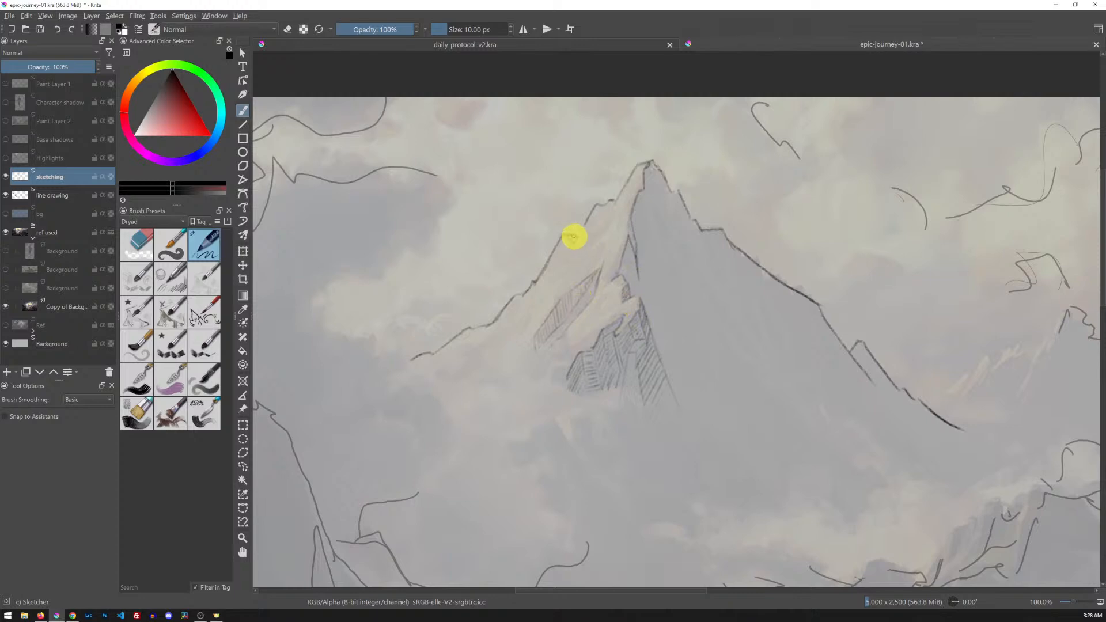
- Raise the low end of the Sketcher brush's flow pressure curve to 28% and test the strokes on the scratchpad
left_click(139, 29)
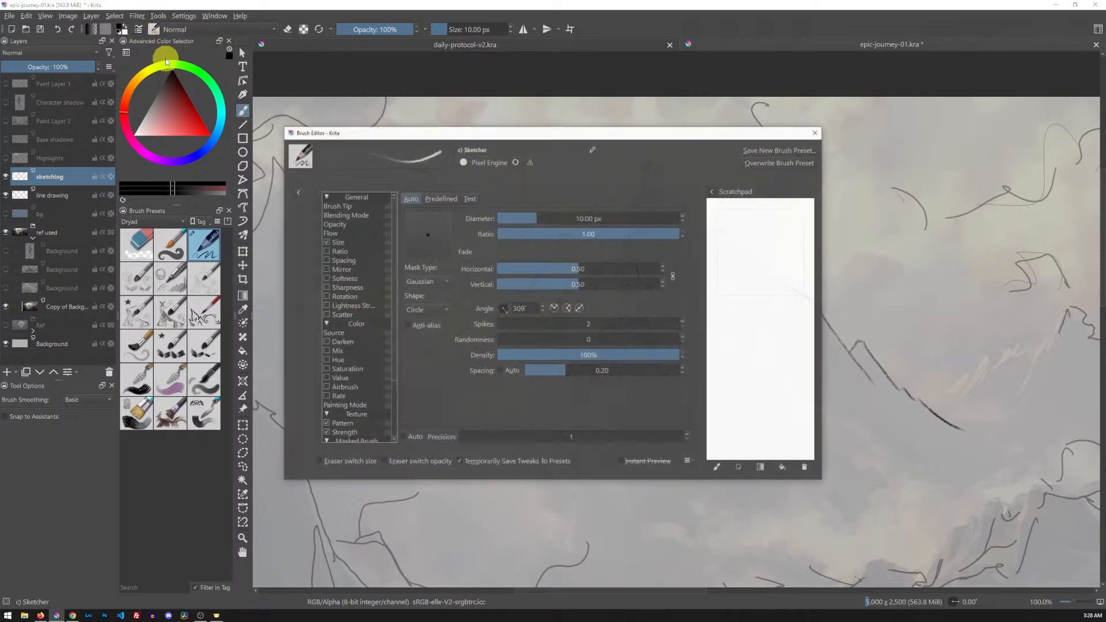
left_click_drag(619, 137, 464, 125)
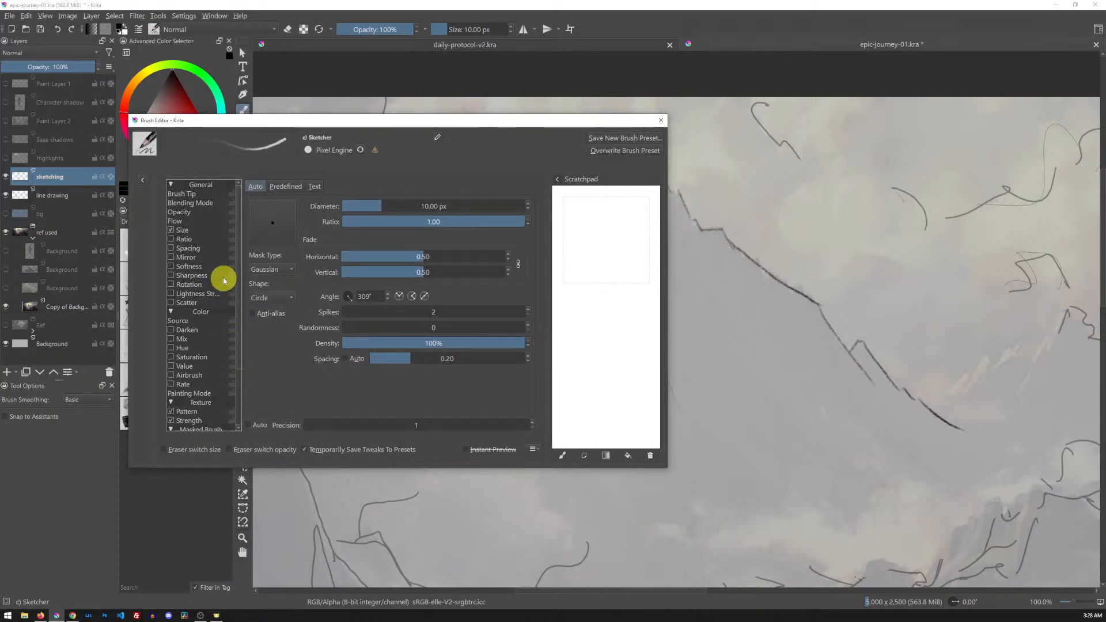
left_click(191, 213)
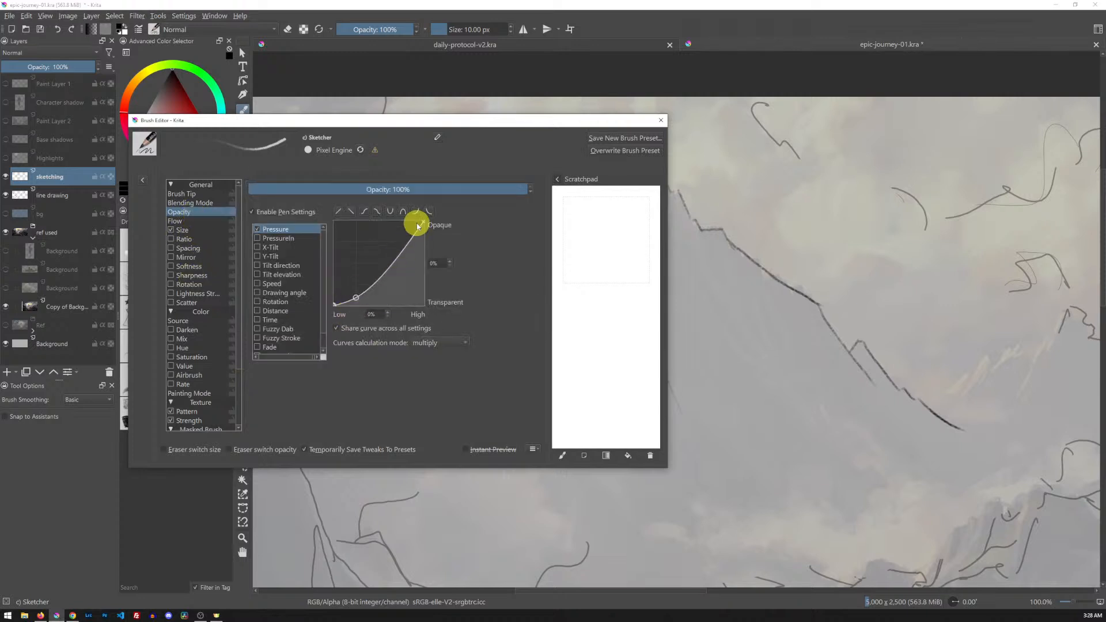
left_click(183, 221)
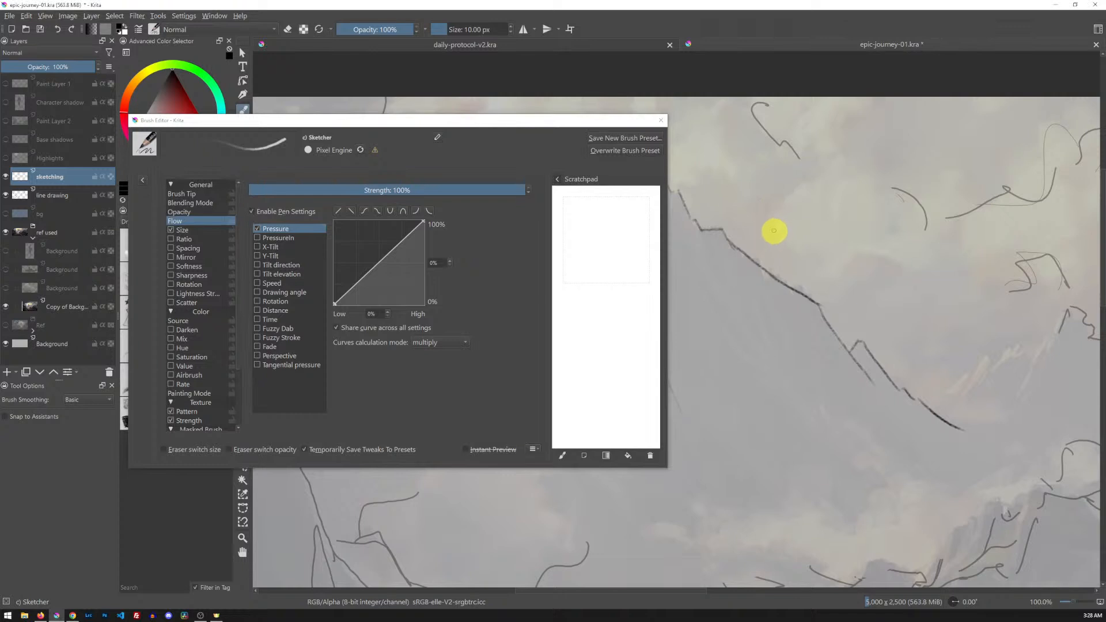
key("ctrl")
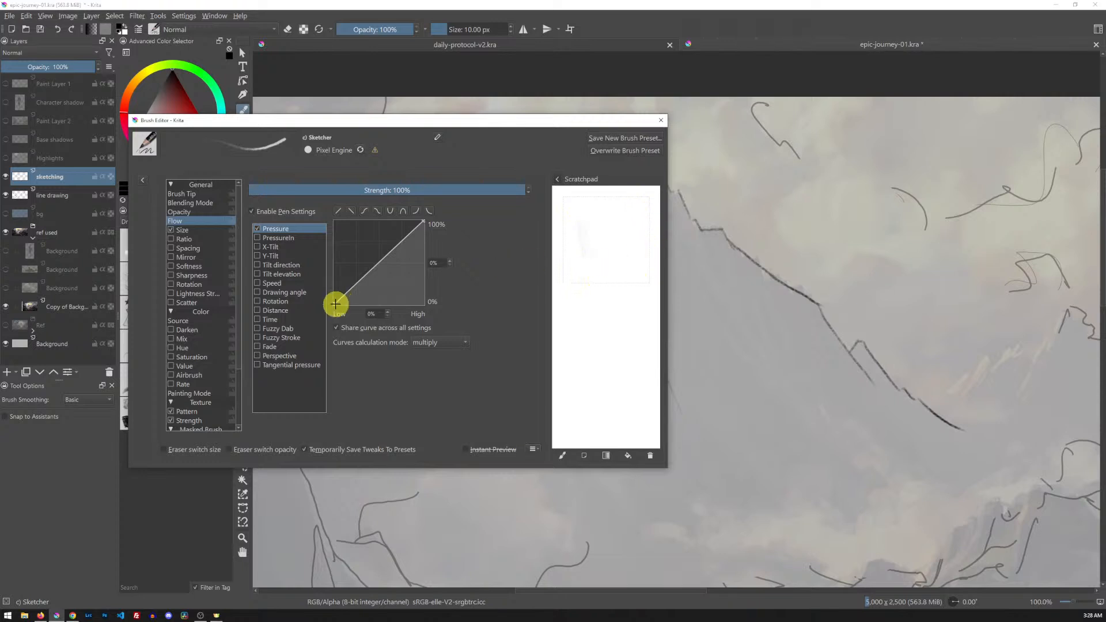
left_click_drag(334, 302, 329, 288)
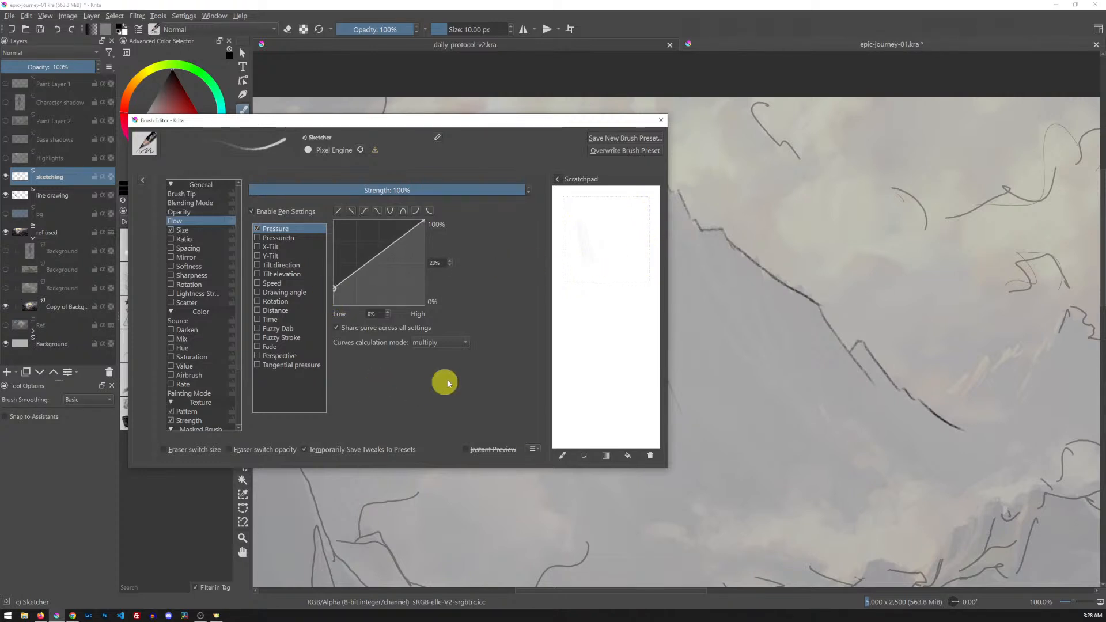
mouse_move(600, 238)
left_mouse_down()
mouse_move(607, 264)
mouse_move(601, 219)
mouse_move(609, 267)
mouse_move(606, 219)
mouse_move(615, 253)
mouse_move(607, 222)
mouse_move(617, 244)
left_mouse_up()
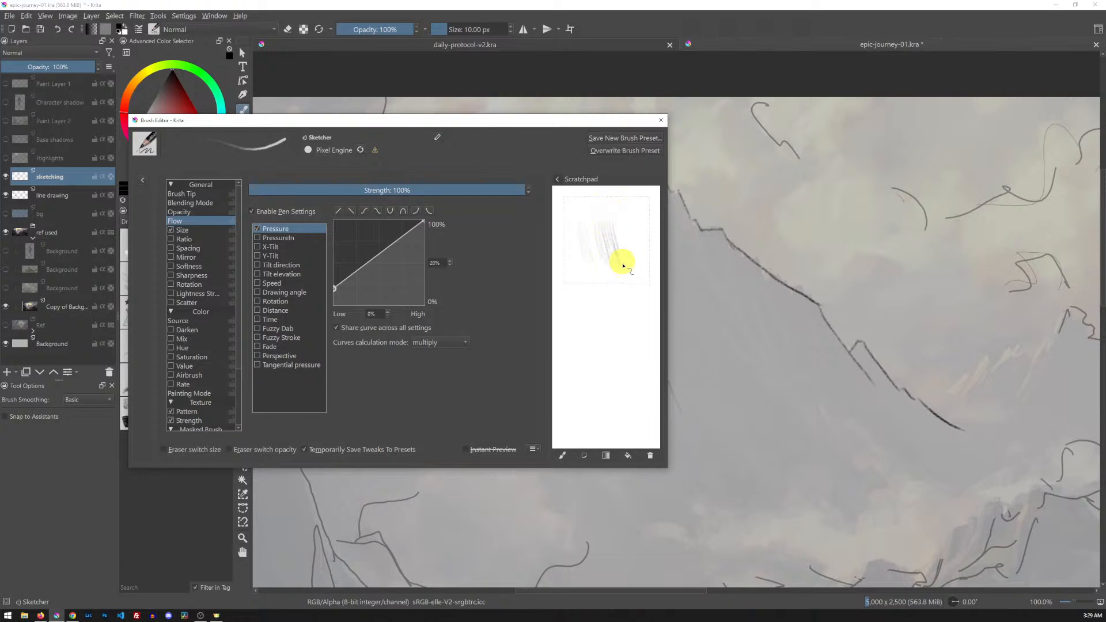
left_click_drag(334, 288, 334, 278)
mouse_move(625, 212)
left_mouse_down()
mouse_move(627, 229)
mouse_move(636, 206)
mouse_move(650, 262)
left_mouse_up()
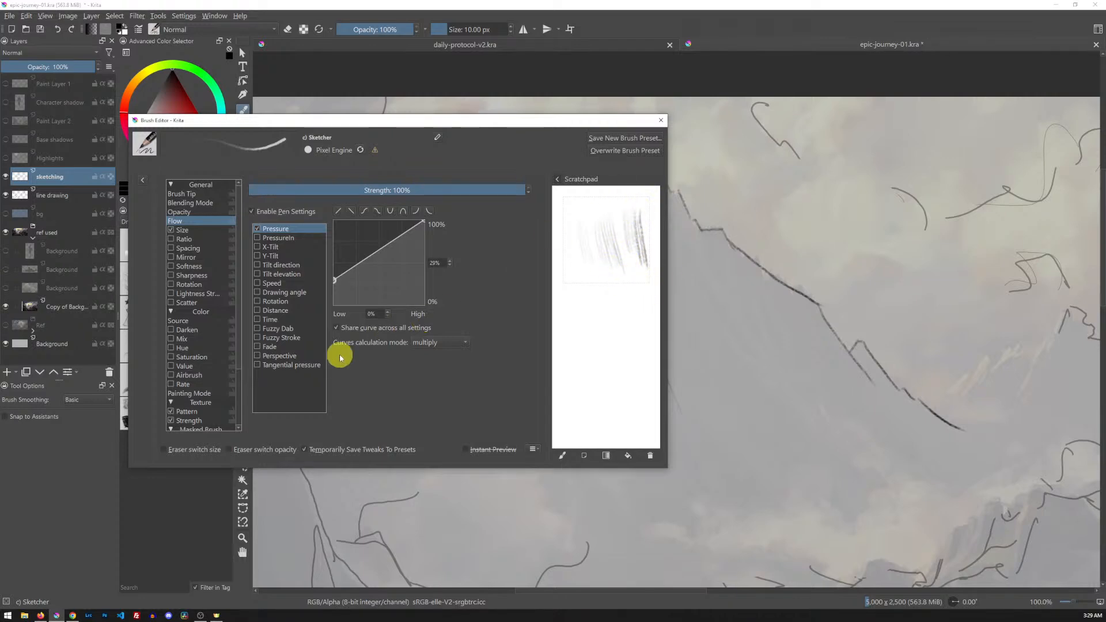
left_click(660, 119)
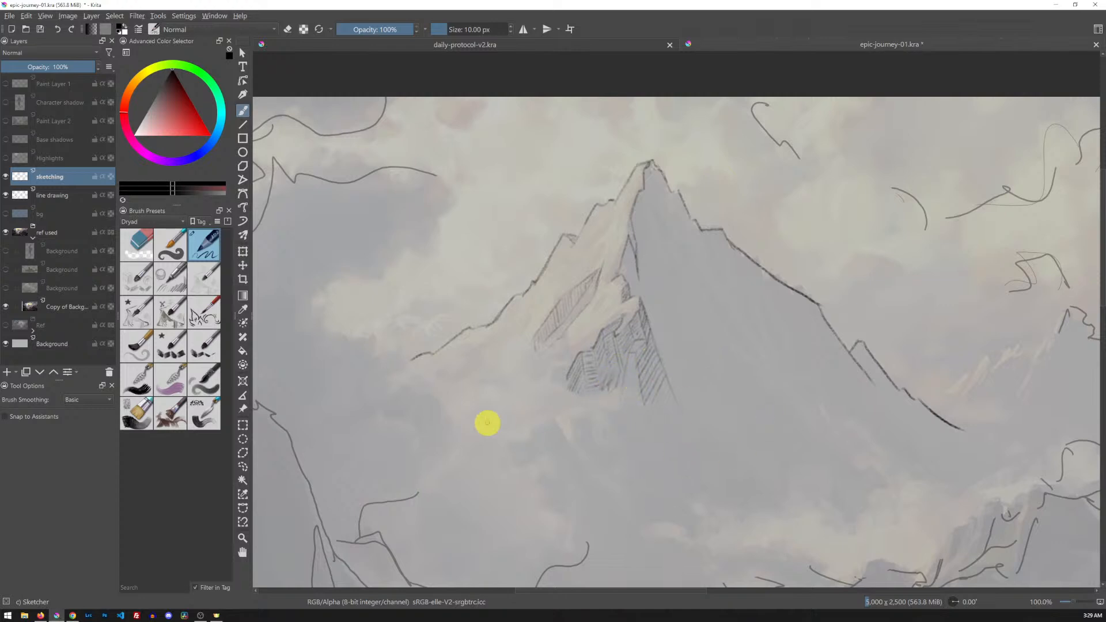
- Raise the ref used group's opacity to 39%
left_click(49, 232)
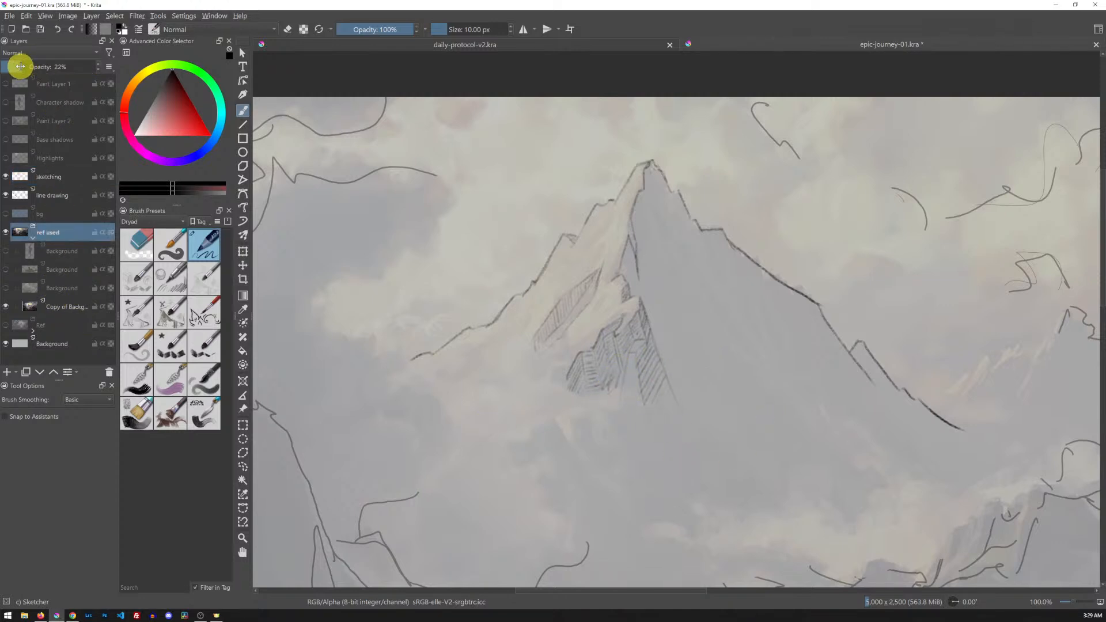
left_click_drag(20, 68, 37, 74)
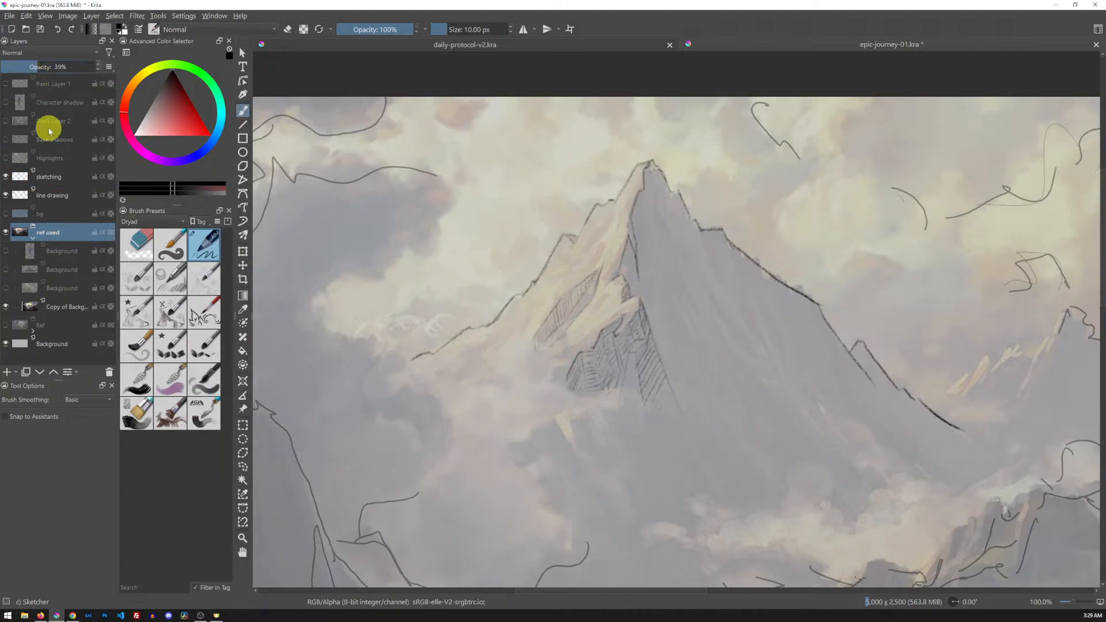
mouse_move(48, 130)
- On the sketching layer, extend the central ridge mark and draw a long jagged ridge line down the mountain's shaded right face
left_click(53, 177)
left_click_drag(638, 248, 644, 286)
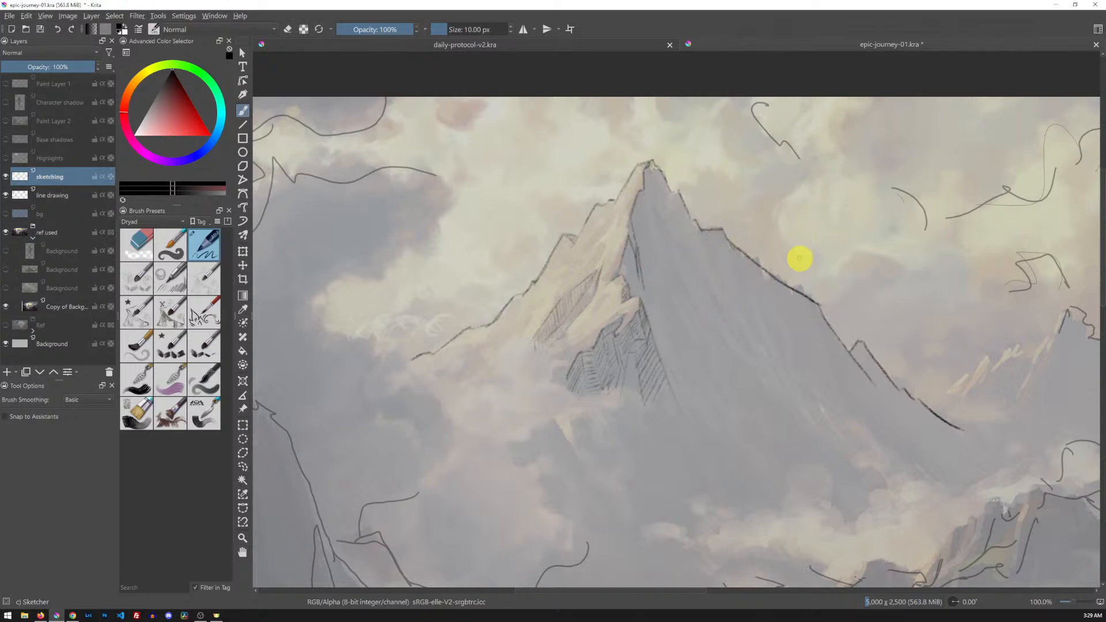
mouse_move(714, 315)
left_mouse_down()
mouse_move(750, 365)
mouse_move(771, 370)
left_mouse_up()
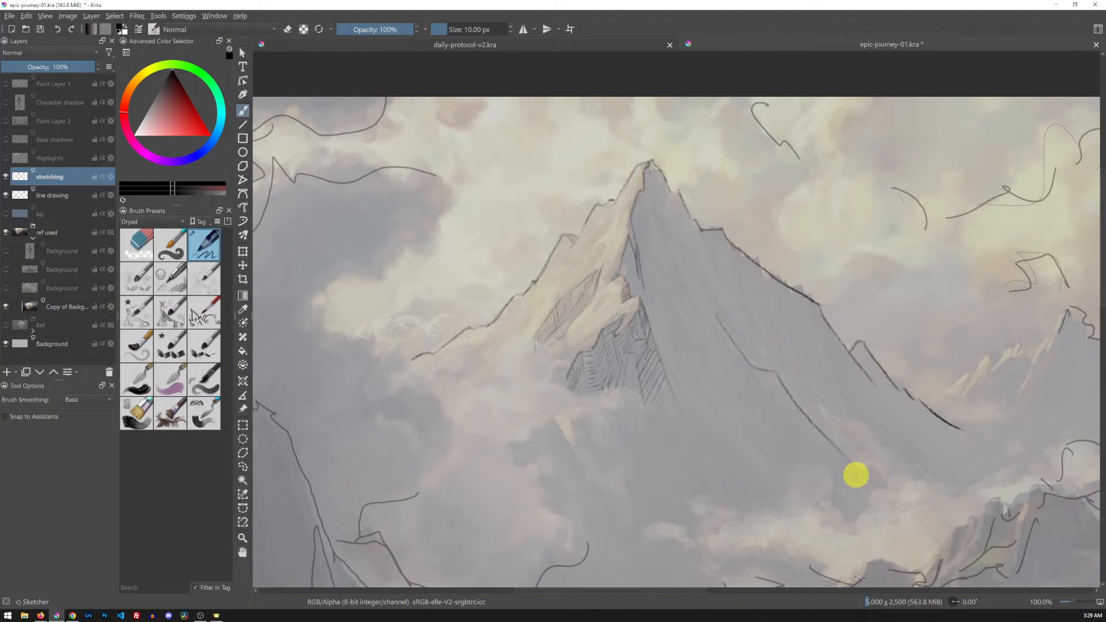
left_click_drag(868, 470, 889, 489)
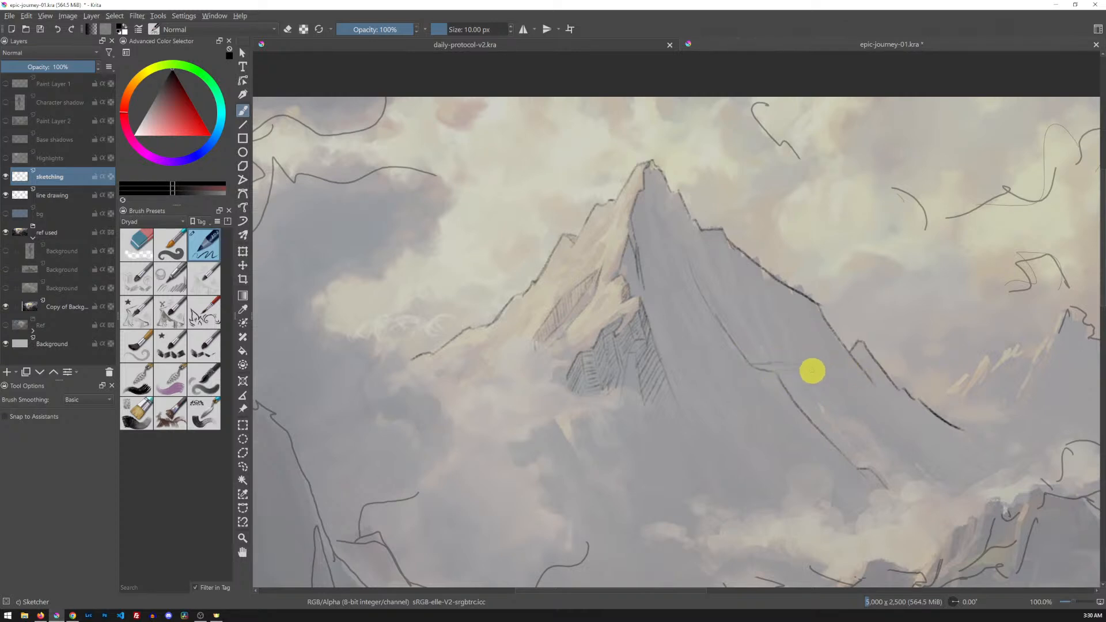
- Draw two long ridge lines running down the lower part of the mountain's shaded right face
left_click_drag(824, 371, 913, 462)
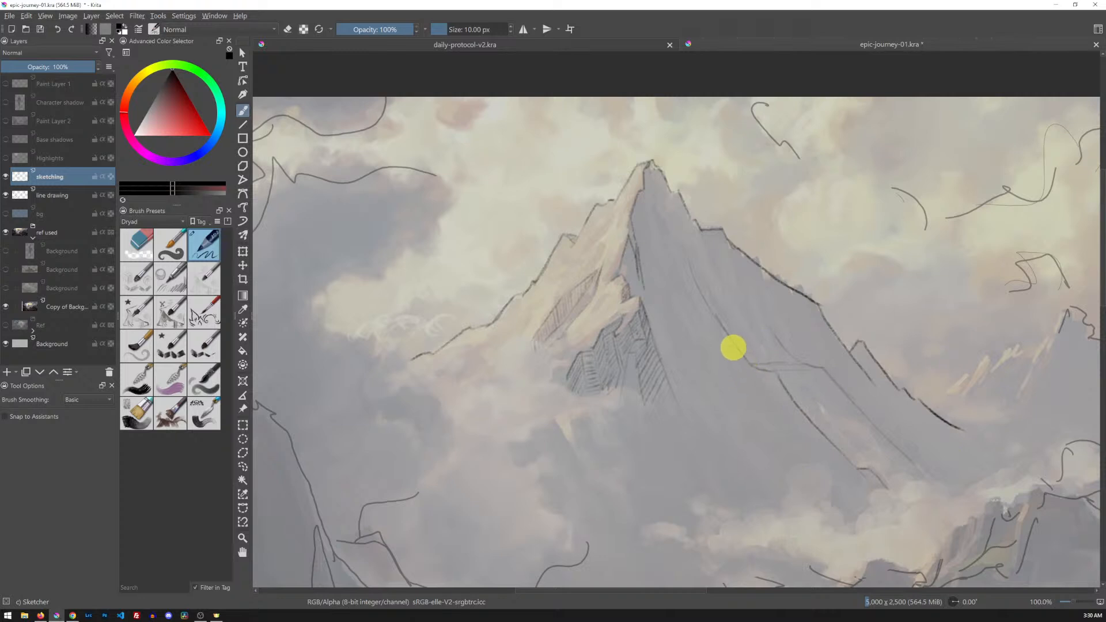
left_click_drag(752, 390, 788, 474)
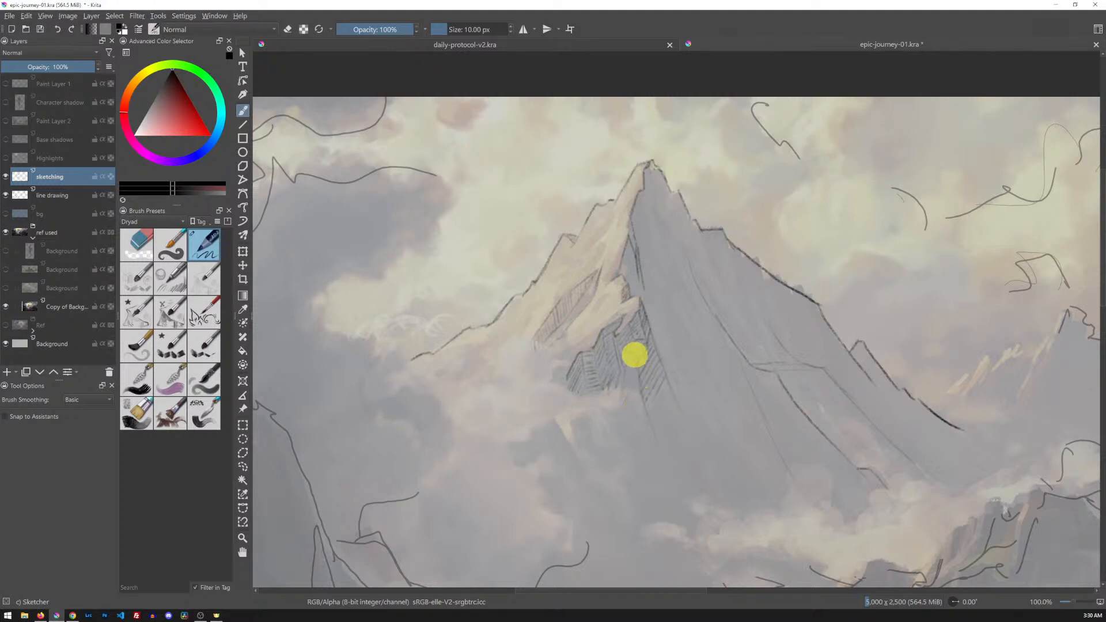
key("ctrl")
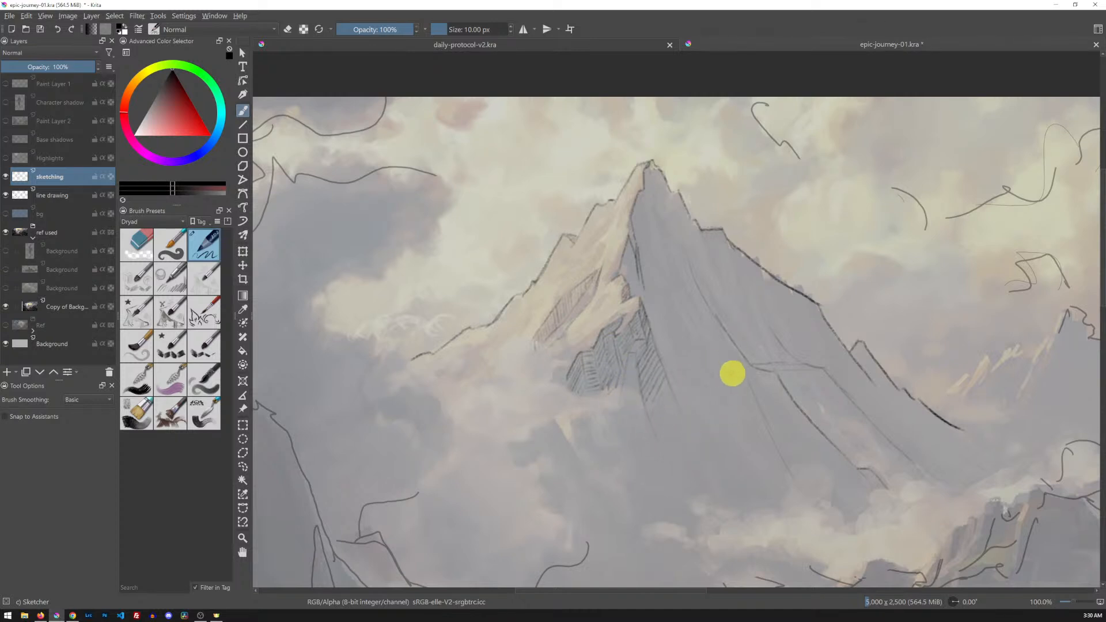
- Hatch the slope directly beneath the shadowed rocks with short slanted strokes in two directions
key("shift")
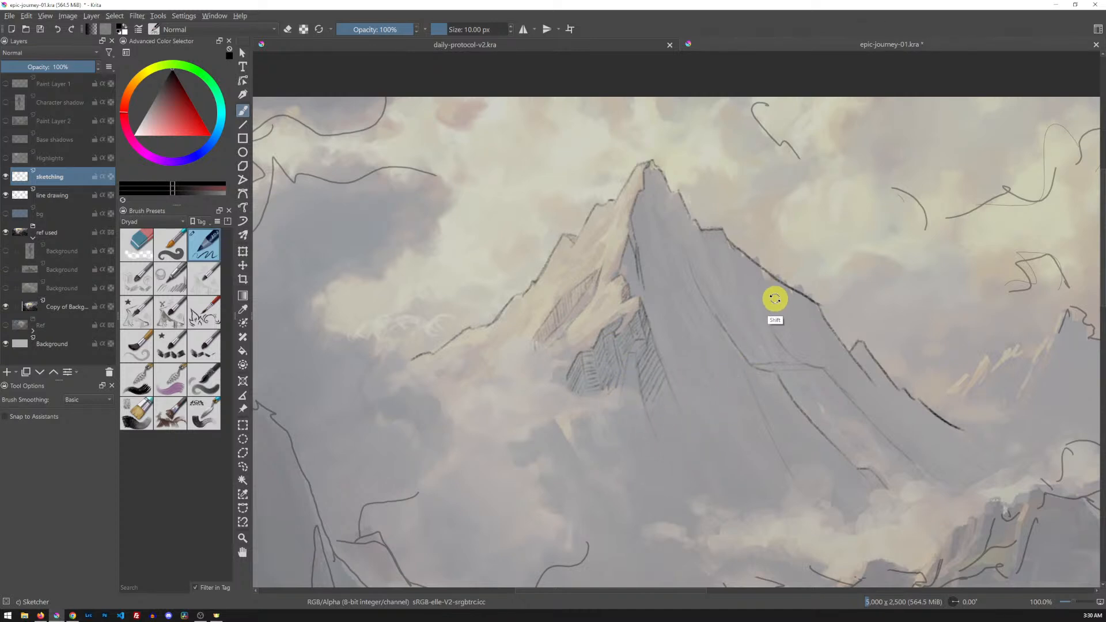
left_click_drag(819, 279, 783, 437)
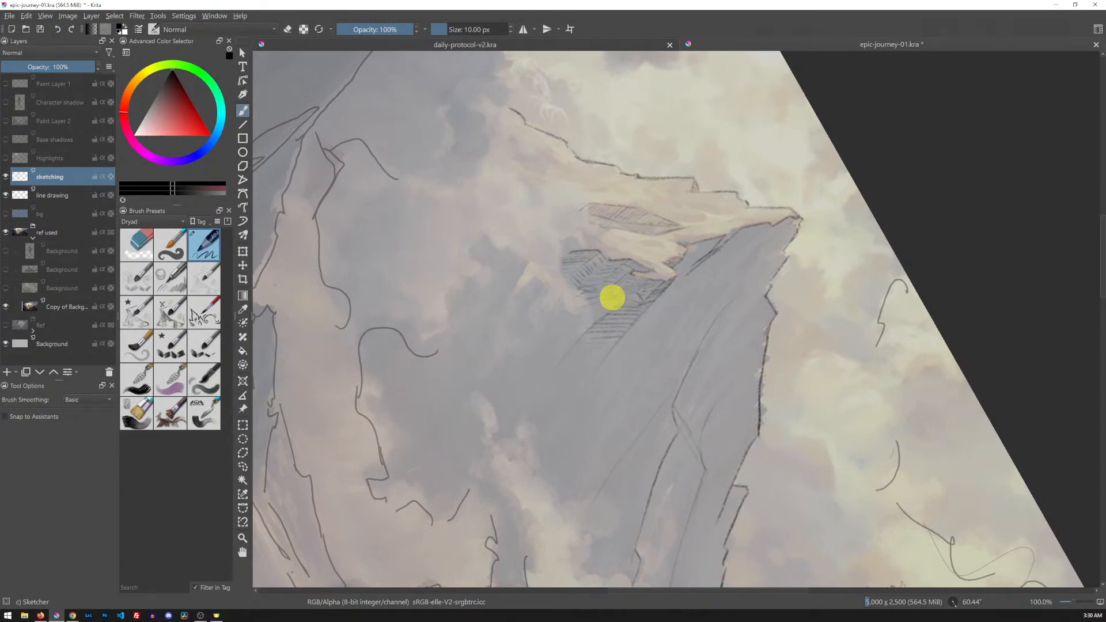
mouse_move(593, 307)
left_mouse_down()
mouse_move(582, 306)
mouse_move(585, 330)
mouse_move(570, 311)
mouse_move(568, 336)
left_mouse_up()
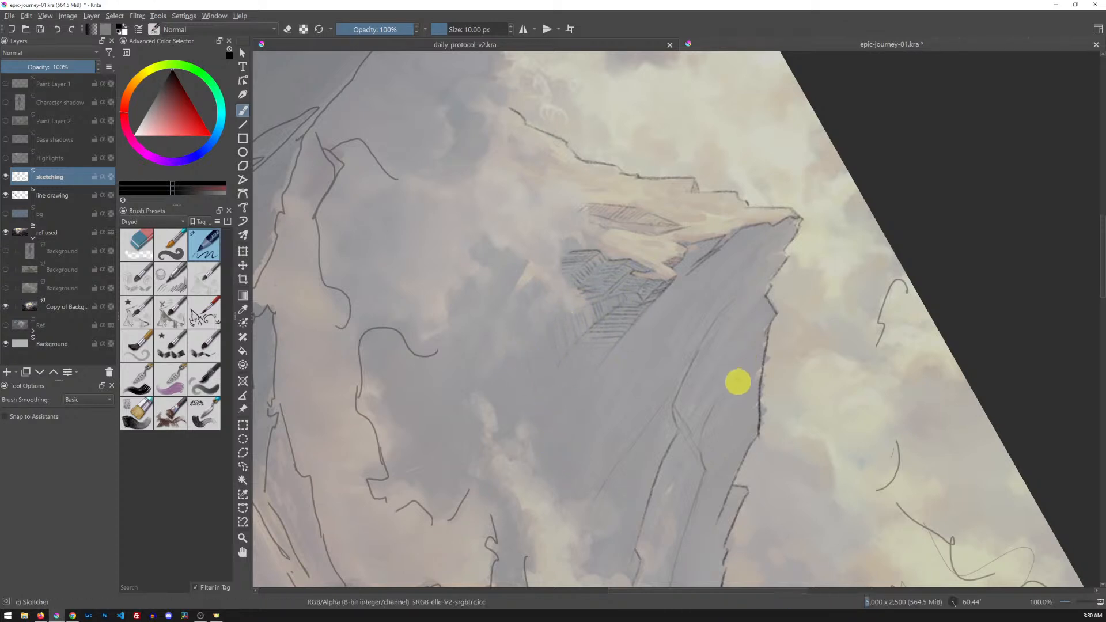
key("5")
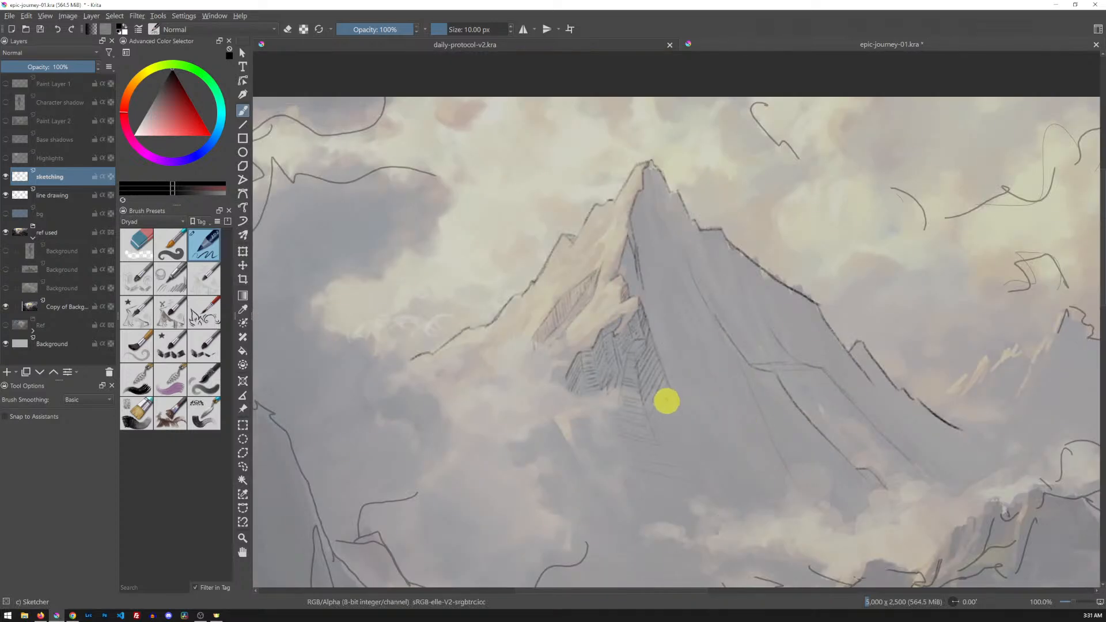
mouse_move(668, 397)
left_mouse_down()
mouse_move(657, 430)
mouse_move(684, 417)
mouse_move(668, 444)
mouse_move(676, 457)
left_mouse_up()
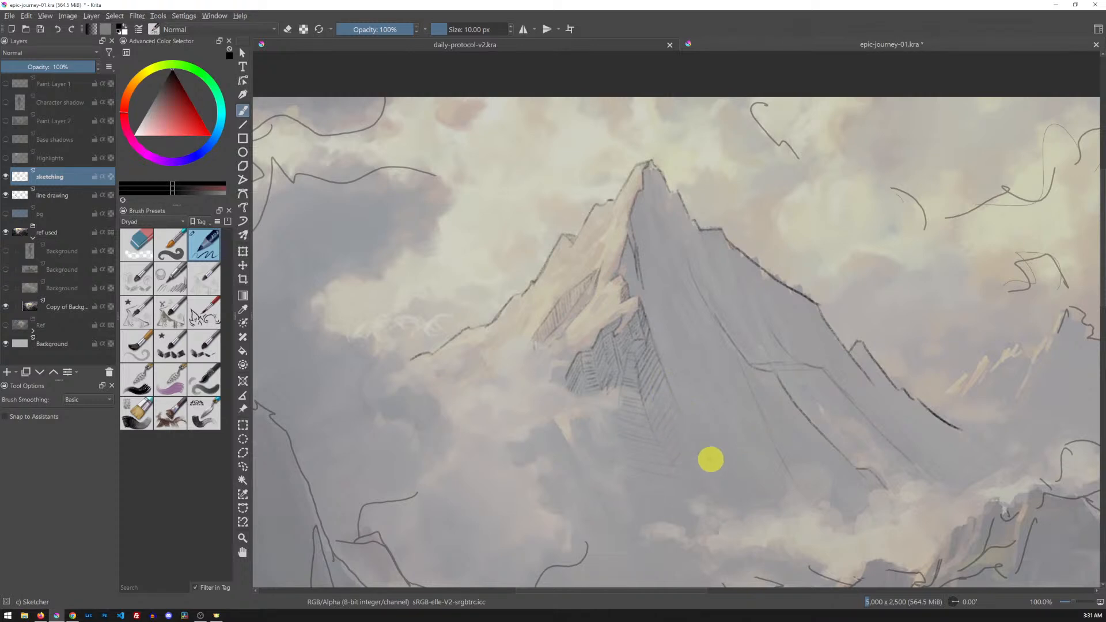
- Outline the small sunlit spike on the lower left slope and hatch the shadowed ground around it
mouse_move(573, 451)
left_mouse_down()
mouse_move(583, 415)
mouse_move(575, 421)
mouse_move(596, 411)
mouse_move(624, 360)
mouse_move(594, 414)
mouse_move(633, 379)
mouse_move(599, 418)
mouse_move(556, 420)
mouse_move(572, 448)
left_mouse_up()
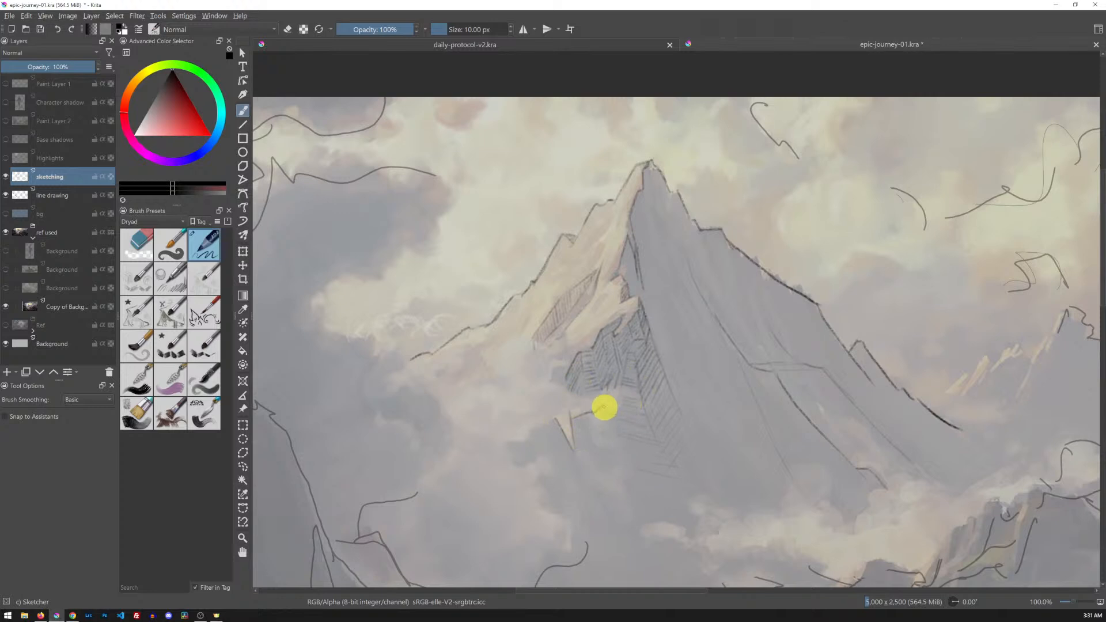
left_click_drag(622, 453, 707, 323)
mouse_move(660, 294)
left_mouse_down()
mouse_move(686, 298)
mouse_move(659, 315)
mouse_move(695, 310)
mouse_move(654, 323)
mouse_move(692, 324)
left_mouse_up()
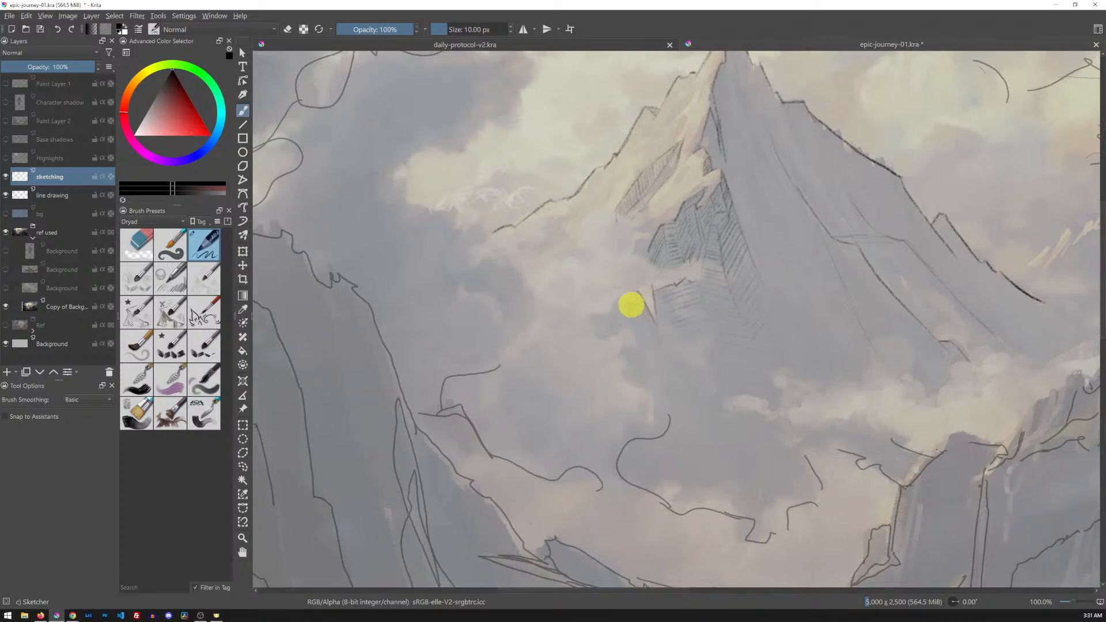
mouse_move(639, 297)
left_mouse_down()
mouse_move(605, 320)
mouse_move(622, 336)
mouse_move(662, 336)
left_mouse_up()
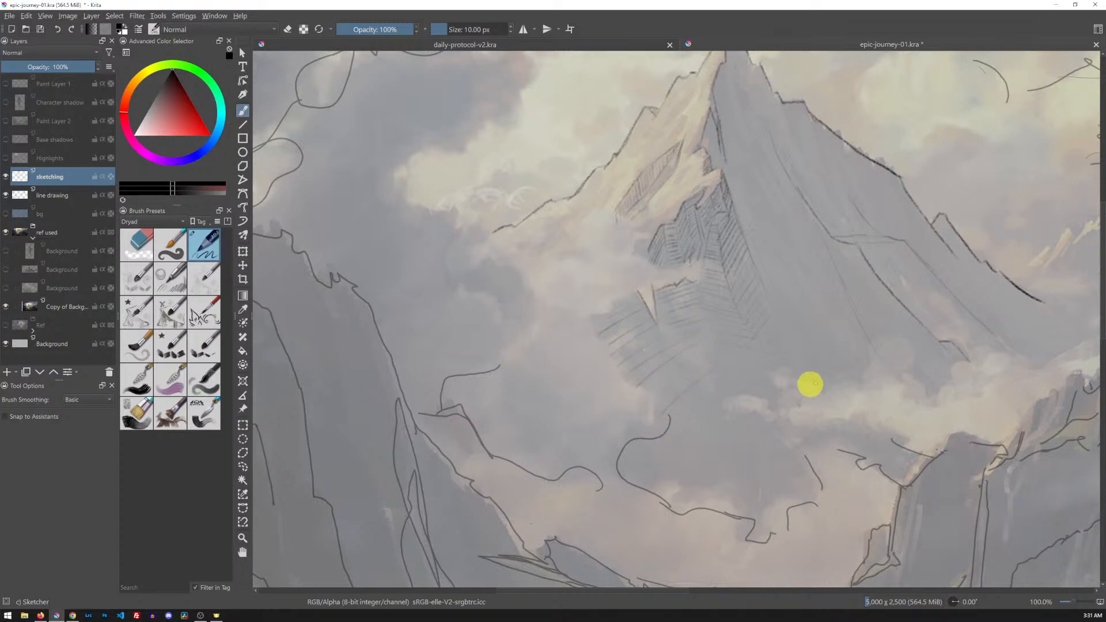
- Hatch the mountain's shaded right face with roughly parallel strokes from the summit down towards the hazy base
left_click_drag(805, 270, 765, 329)
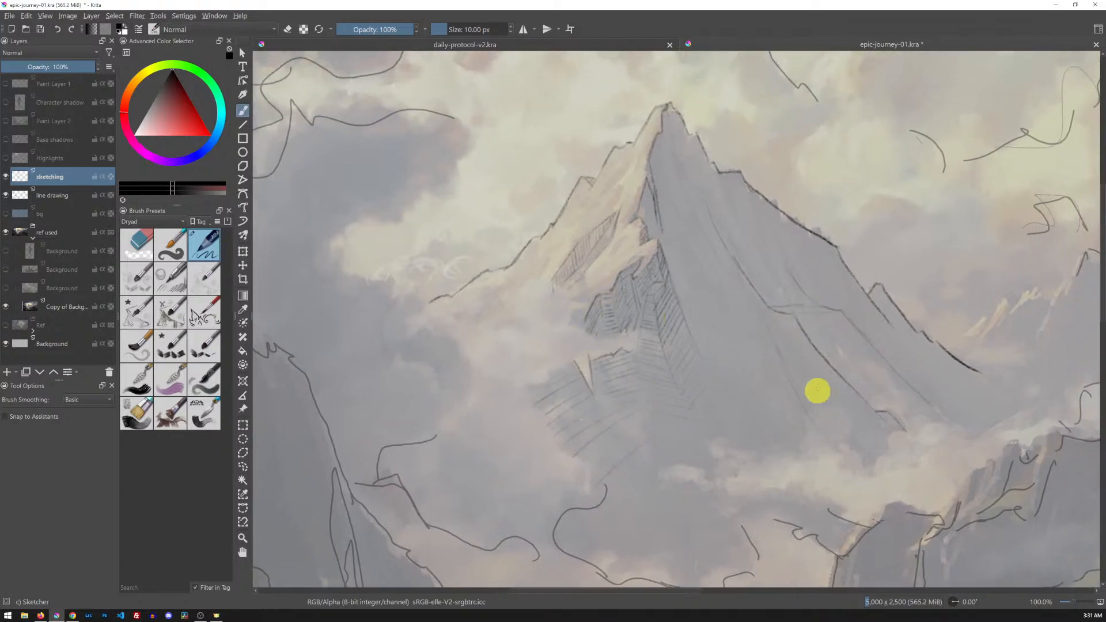
left_click_drag(798, 393, 760, 387)
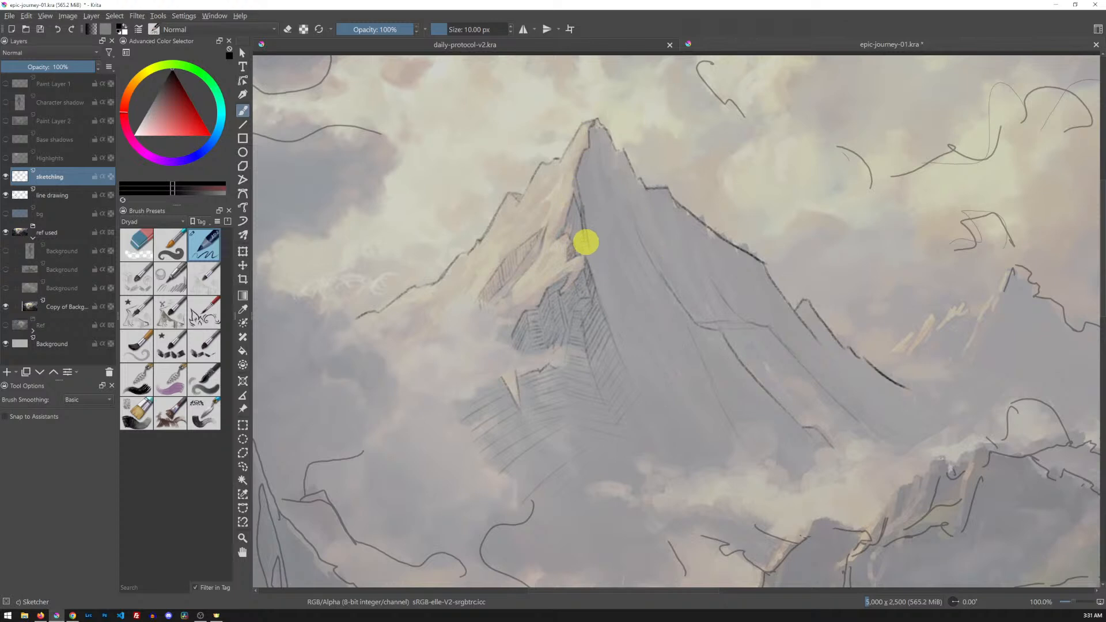
left_click_drag(653, 262, 781, 258)
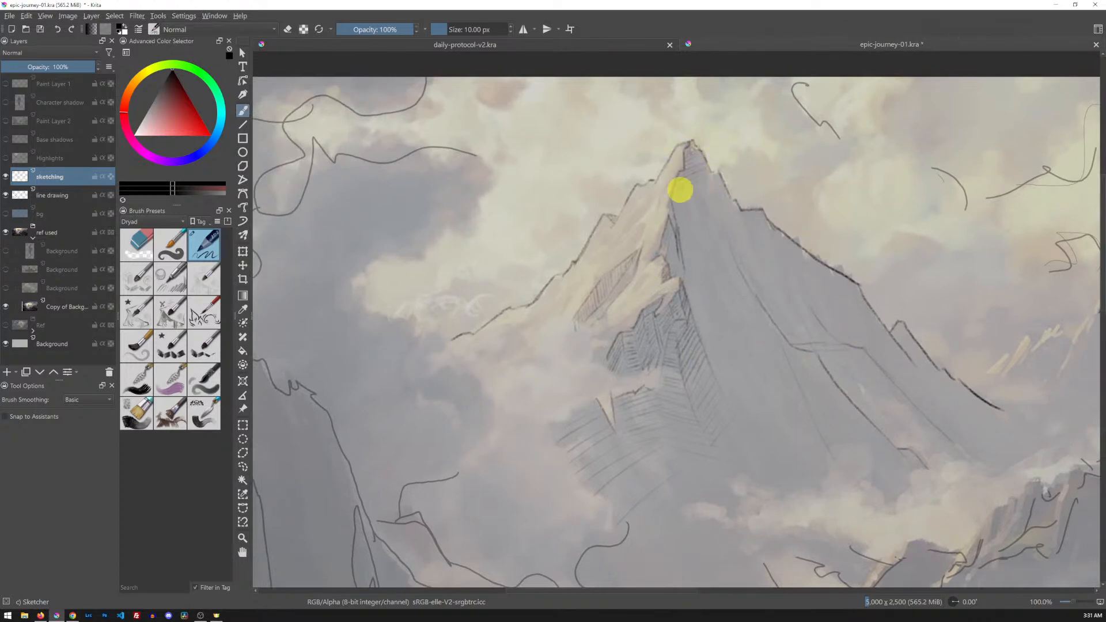
mouse_move(722, 192)
left_mouse_down()
mouse_move(678, 222)
mouse_move(753, 216)
mouse_move(690, 252)
mouse_move(761, 237)
mouse_move(691, 277)
mouse_move(800, 251)
mouse_move(698, 293)
mouse_move(823, 261)
mouse_move(721, 304)
mouse_move(837, 277)
mouse_move(709, 341)
mouse_move(807, 311)
left_mouse_up()
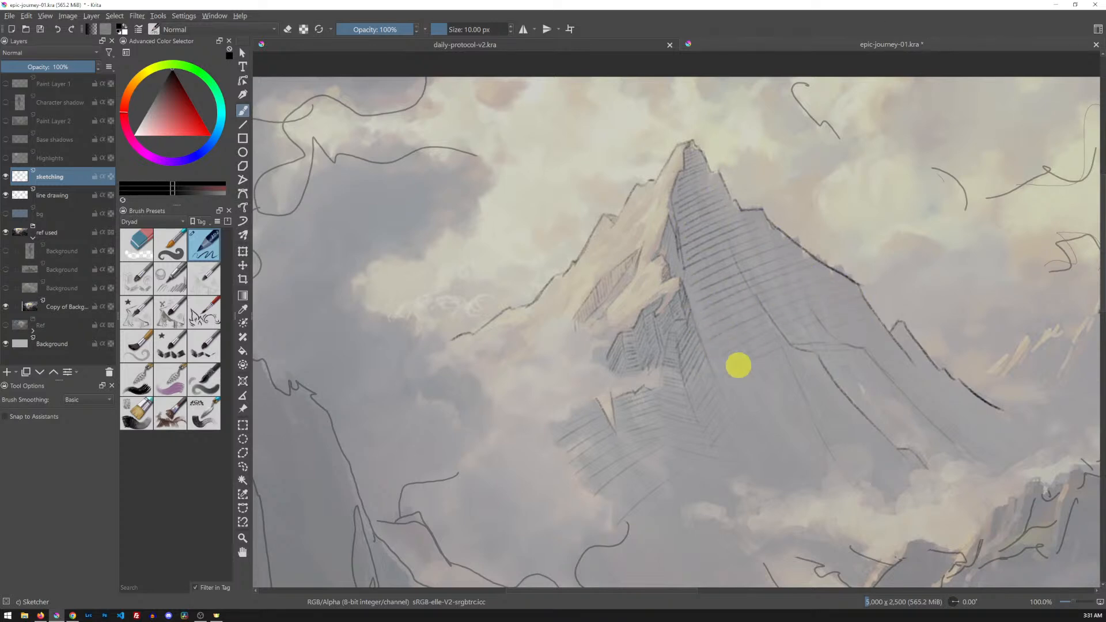
mouse_move(887, 424)
left_mouse_down()
mouse_move(884, 376)
mouse_move(821, 296)
left_mouse_up()
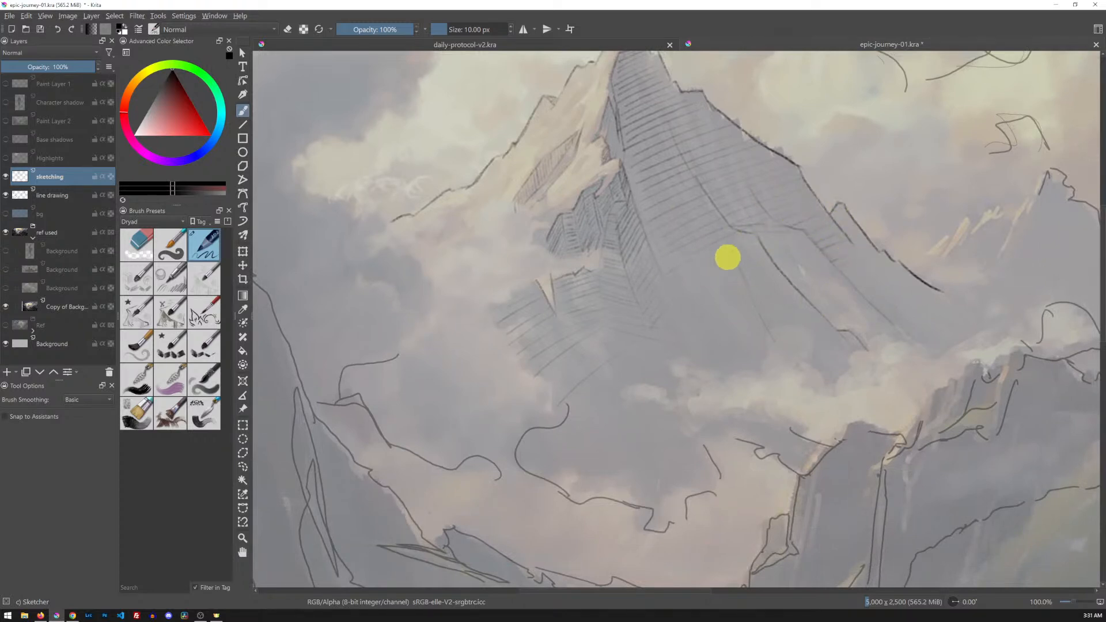
mouse_move(737, 280)
left_mouse_down()
mouse_move(693, 343)
mouse_move(709, 388)
left_mouse_up()
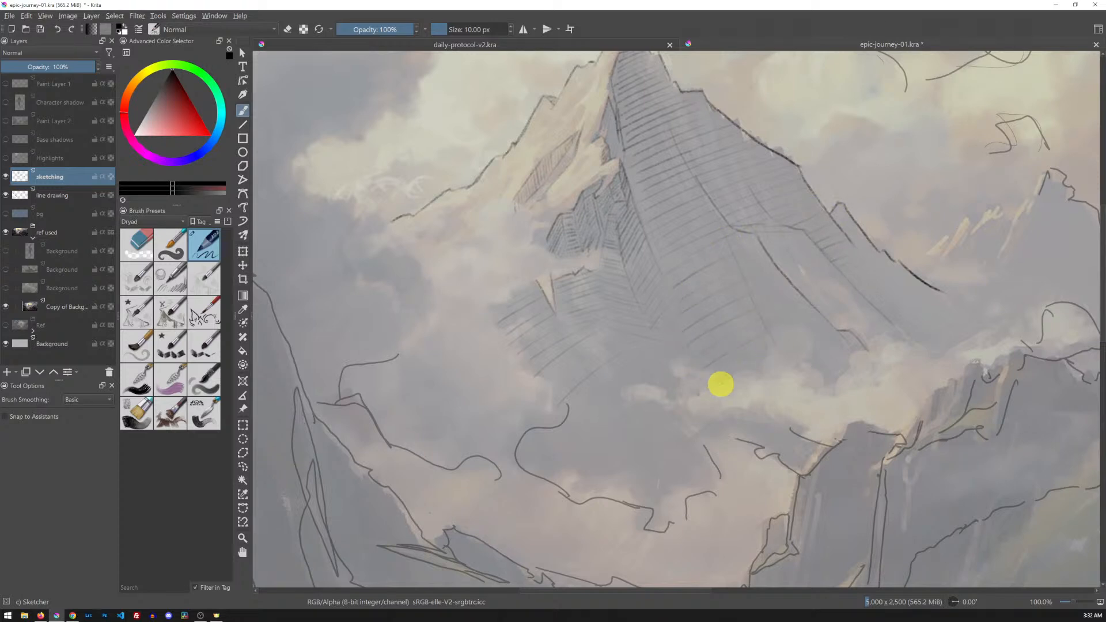
- Hatch the shaded face's lower right slopes, from beneath the jagged ridge line out to the mountain's right edge
mouse_move(805, 277)
left_mouse_down()
mouse_move(732, 286)
mouse_move(627, 211)
left_mouse_up()
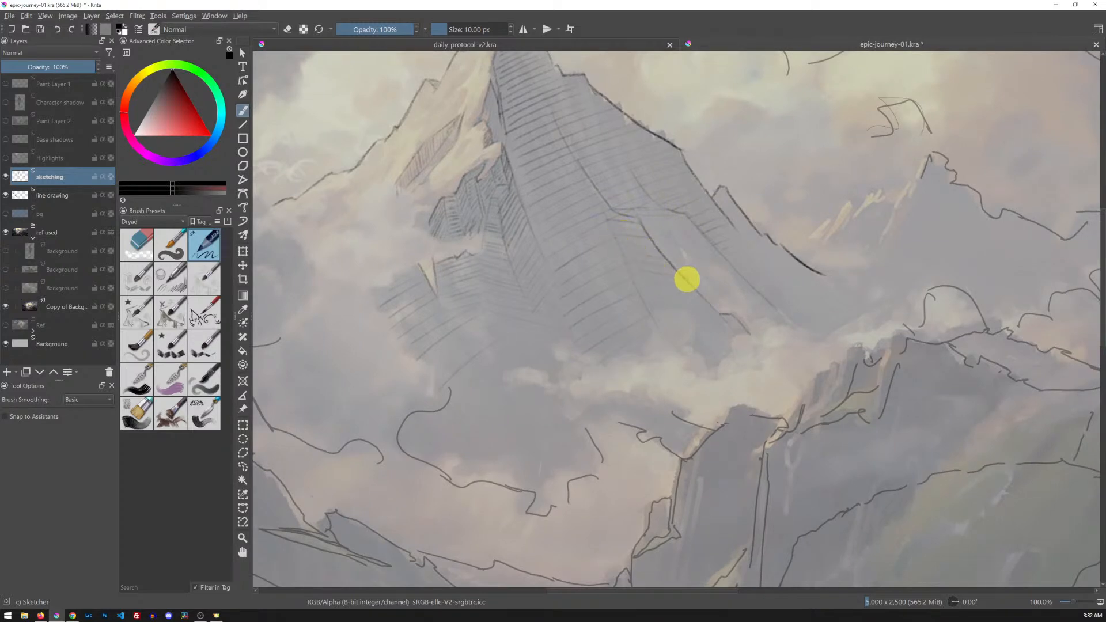
left_click_drag(663, 324, 730, 346)
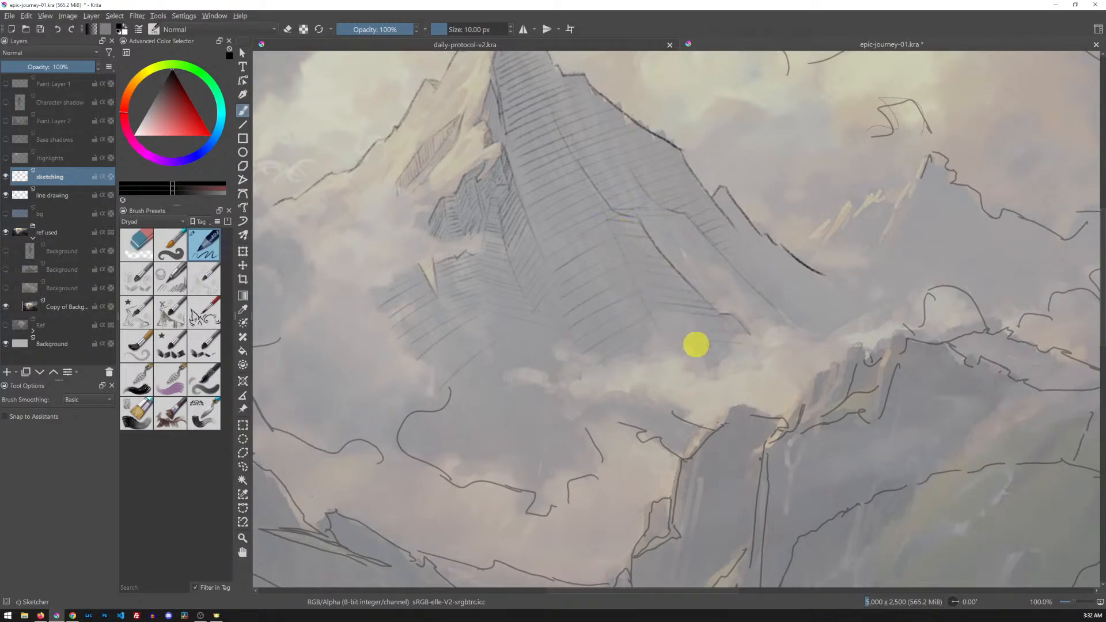
left_click_drag(662, 318, 742, 324)
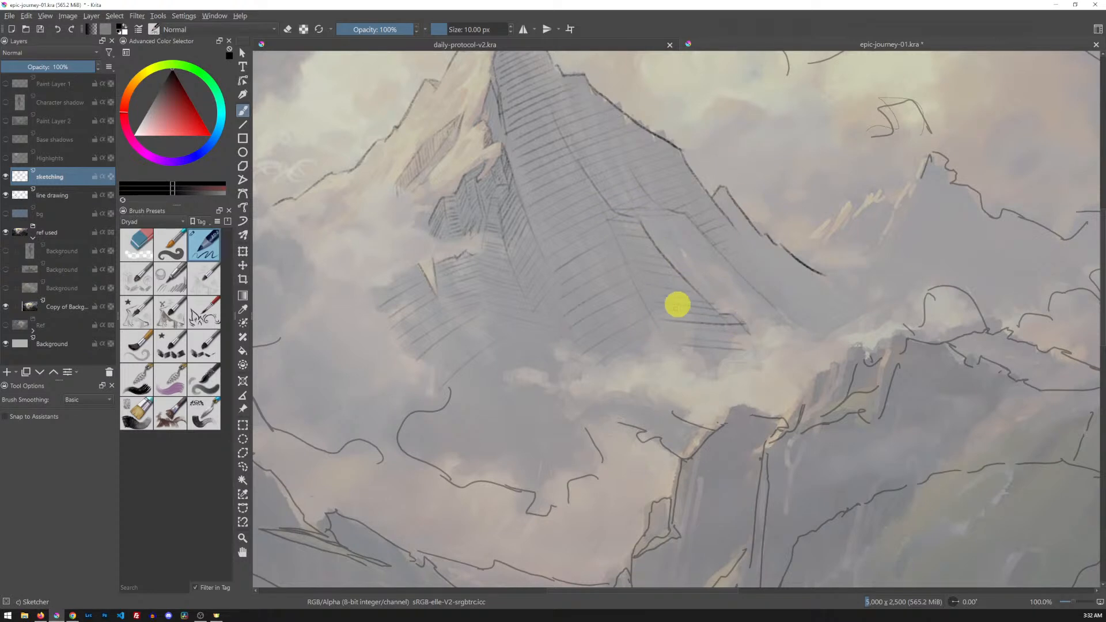
mouse_move(709, 249)
left_mouse_down()
mouse_move(765, 305)
mouse_move(838, 337)
left_mouse_up()
mouse_move(748, 300)
left_mouse_down()
mouse_move(812, 303)
mouse_move(816, 325)
mouse_move(771, 313)
mouse_move(827, 312)
mouse_move(775, 322)
mouse_move(826, 319)
mouse_move(788, 332)
mouse_move(847, 338)
mouse_move(805, 354)
mouse_move(853, 350)
mouse_move(817, 364)
mouse_move(867, 362)
mouse_move(833, 373)
mouse_move(866, 373)
mouse_move(855, 387)
mouse_move(883, 393)
mouse_move(876, 411)
mouse_move(908, 412)
left_mouse_up()
mouse_move(875, 348)
left_mouse_down()
mouse_move(913, 352)
mouse_move(958, 378)
left_mouse_up()
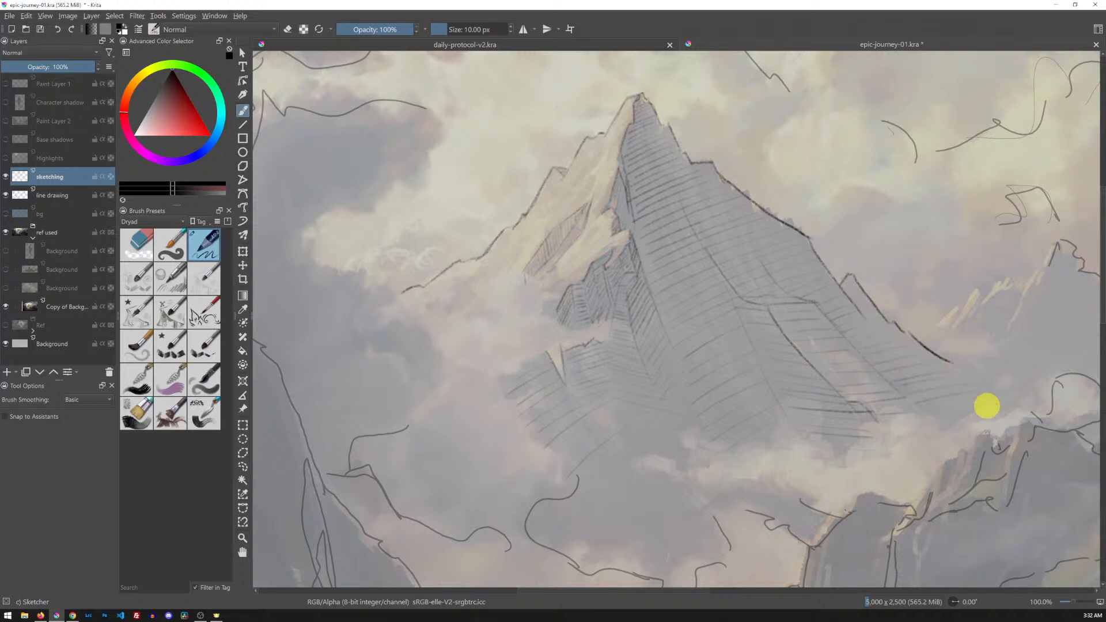
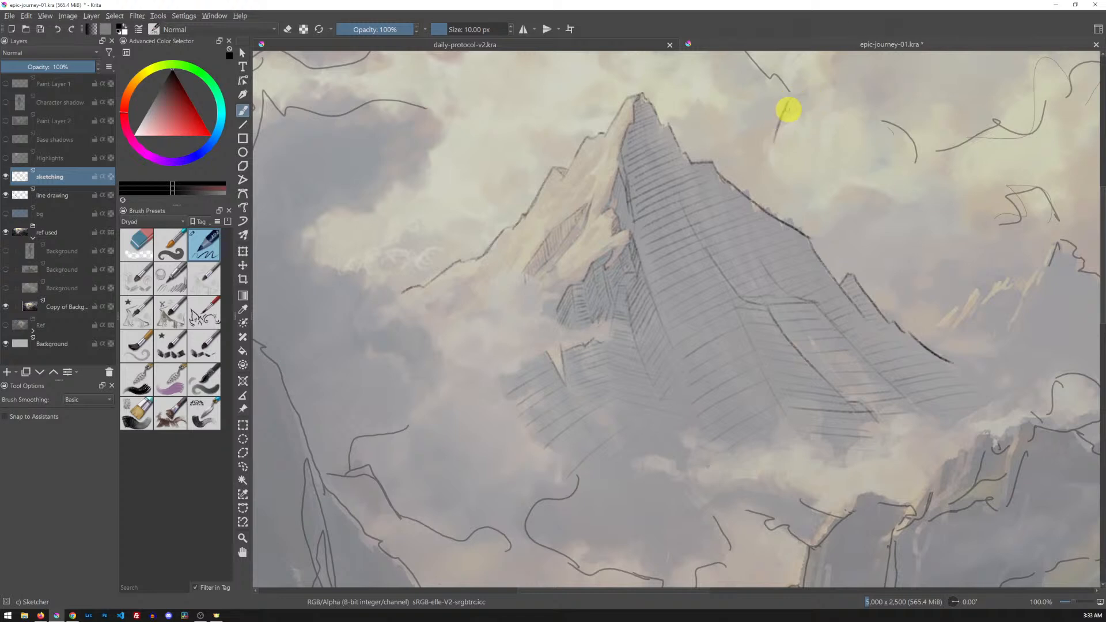
- Sketch a bent arm with a hand in the clouds beside the mountain's peak and reinforce its contours
mouse_move(796, 134)
left_mouse_down()
mouse_move(786, 166)
mouse_move(776, 140)
mouse_move(767, 173)
mouse_move(791, 159)
mouse_move(783, 170)
mouse_move(803, 198)
mouse_move(770, 178)
mouse_move(803, 213)
left_mouse_up()
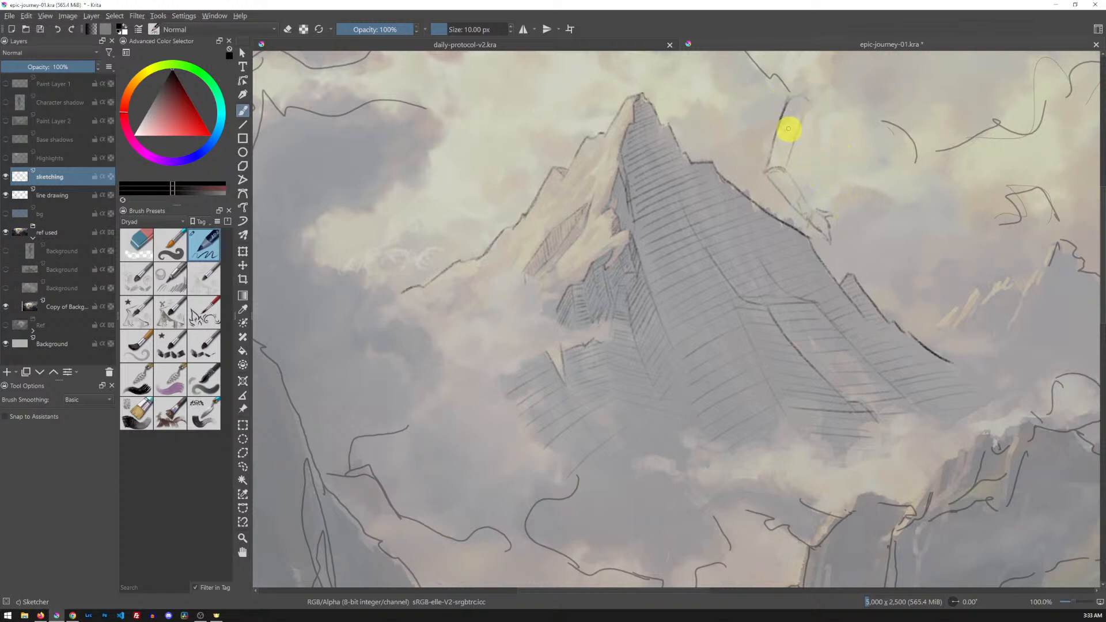
mouse_move(796, 112)
left_mouse_down()
mouse_move(825, 91)
mouse_move(798, 108)
mouse_move(789, 129)
mouse_move(812, 109)
mouse_move(795, 131)
left_mouse_up()
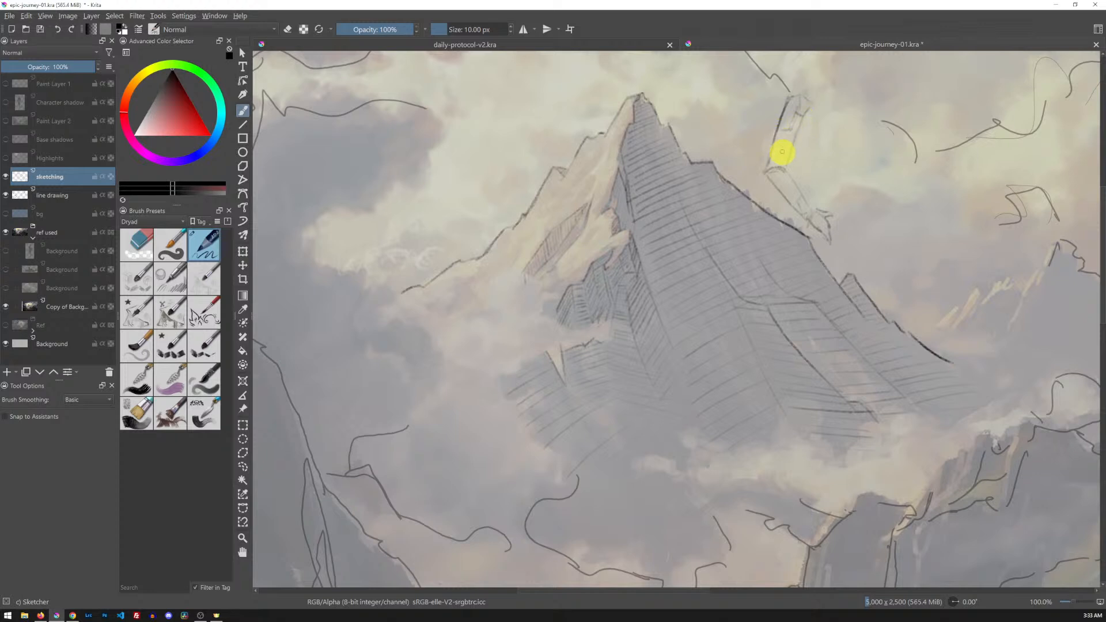
mouse_move(801, 115)
left_mouse_down()
mouse_move(779, 166)
mouse_move(788, 171)
mouse_move(768, 169)
mouse_move(784, 135)
mouse_move(770, 168)
left_mouse_up()
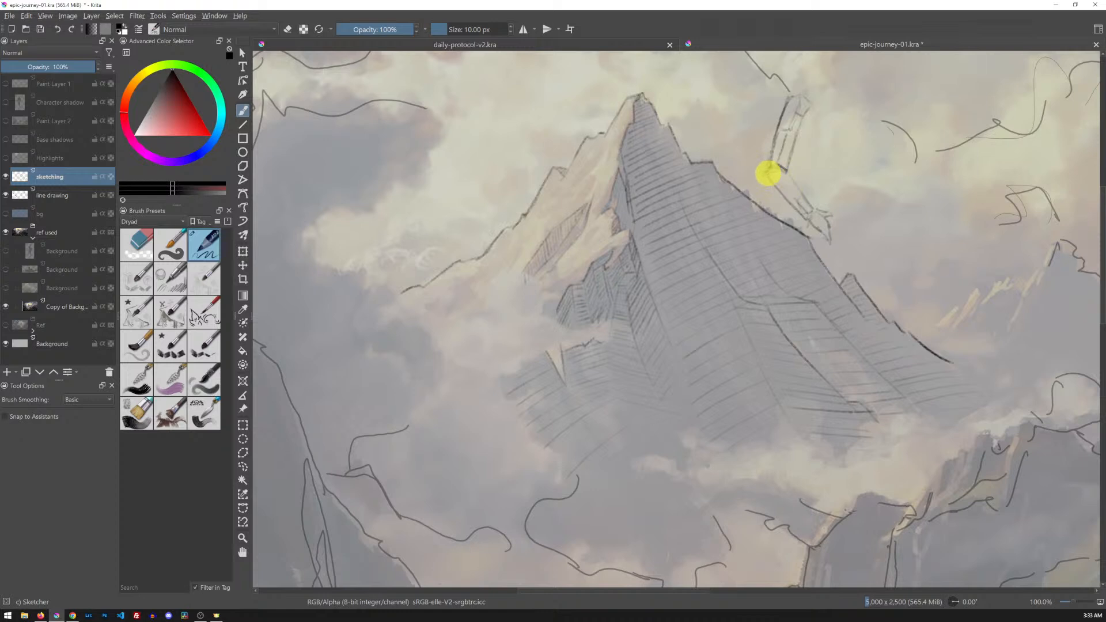
left_click_drag(766, 168, 807, 213)
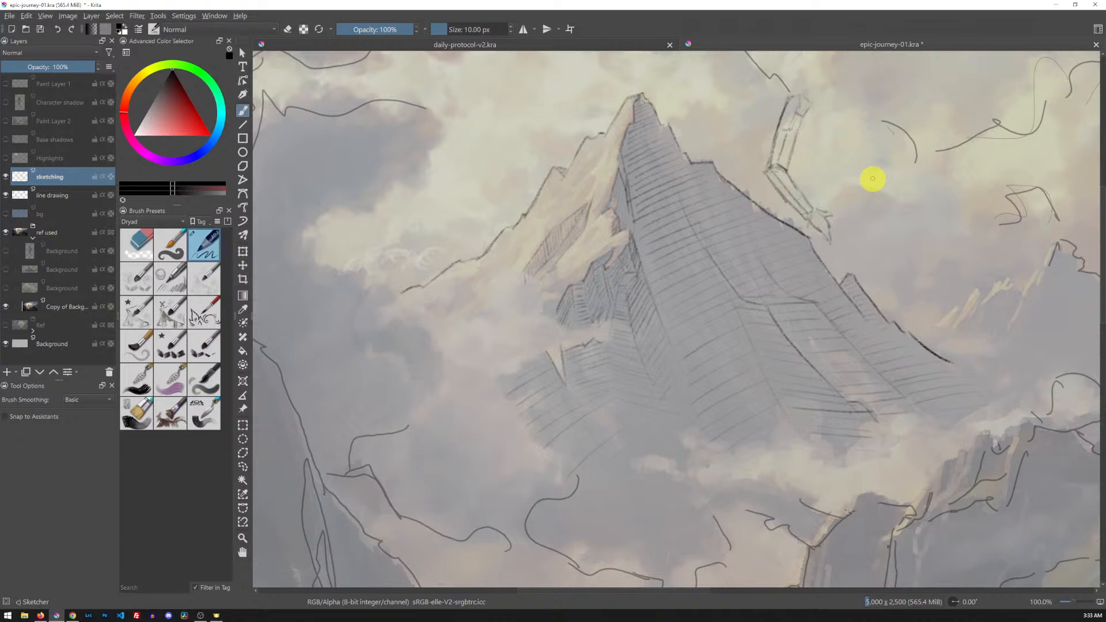
- Undo the arm sketch in the clouds
key("ctrl+z")
key("ctrl+z")
key("ctrl+z")
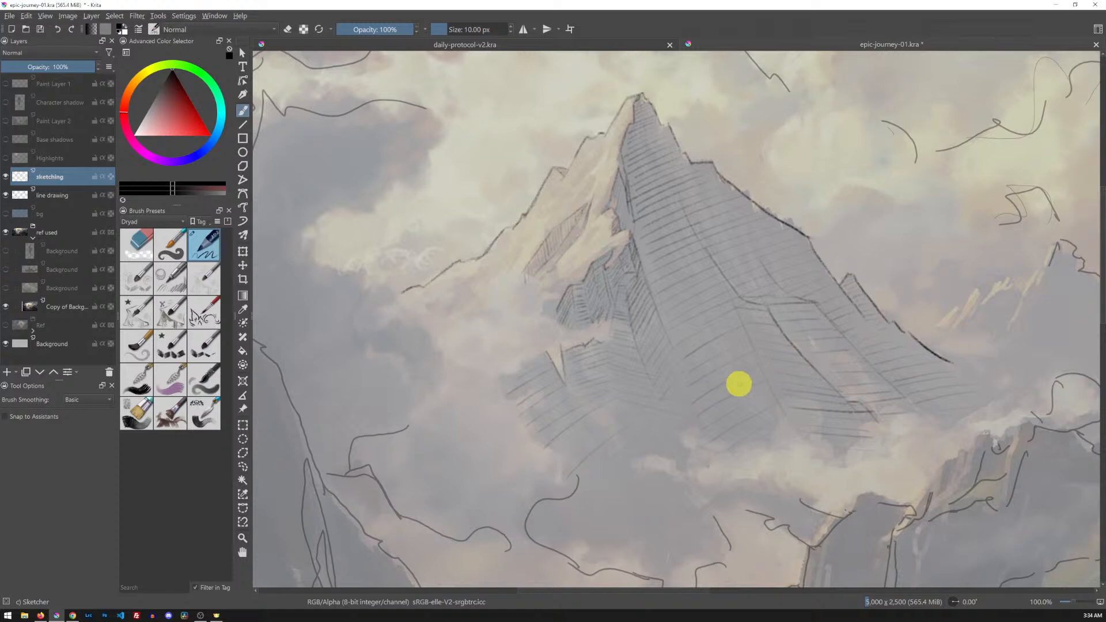
left_click_drag(753, 254, 840, 234)
left_click_drag(689, 190, 713, 257)
key("2")
key("1")
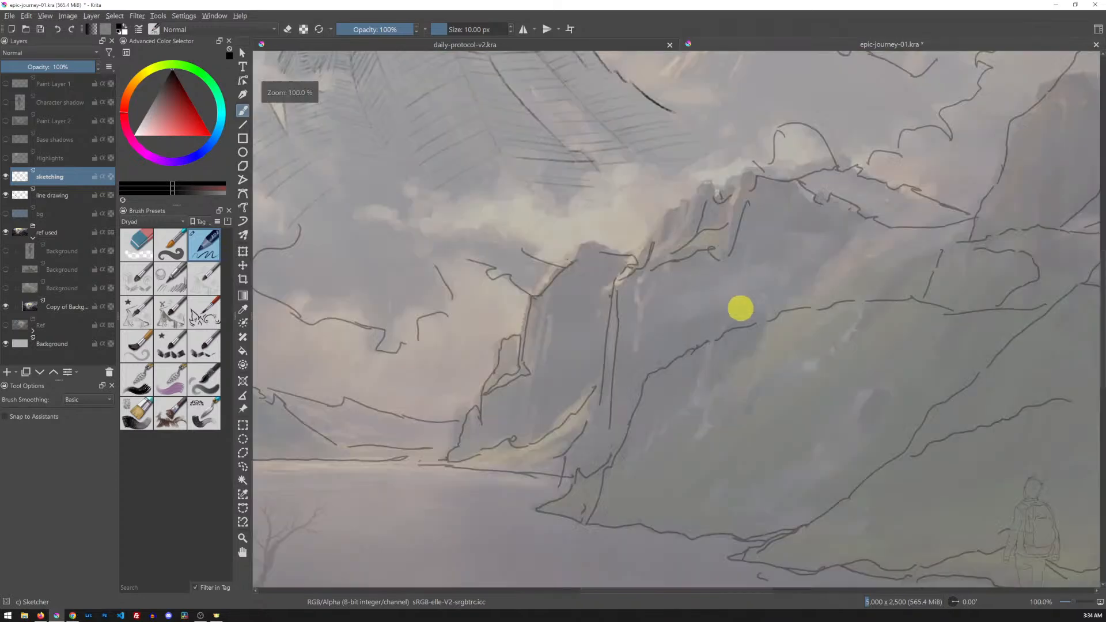
- Hatch the mountain's hazy base with wide curved strokes, continuing down over the cloud outlines below it
left_click_drag(589, 168, 854, 402)
left_click_drag(760, 331, 796, 271)
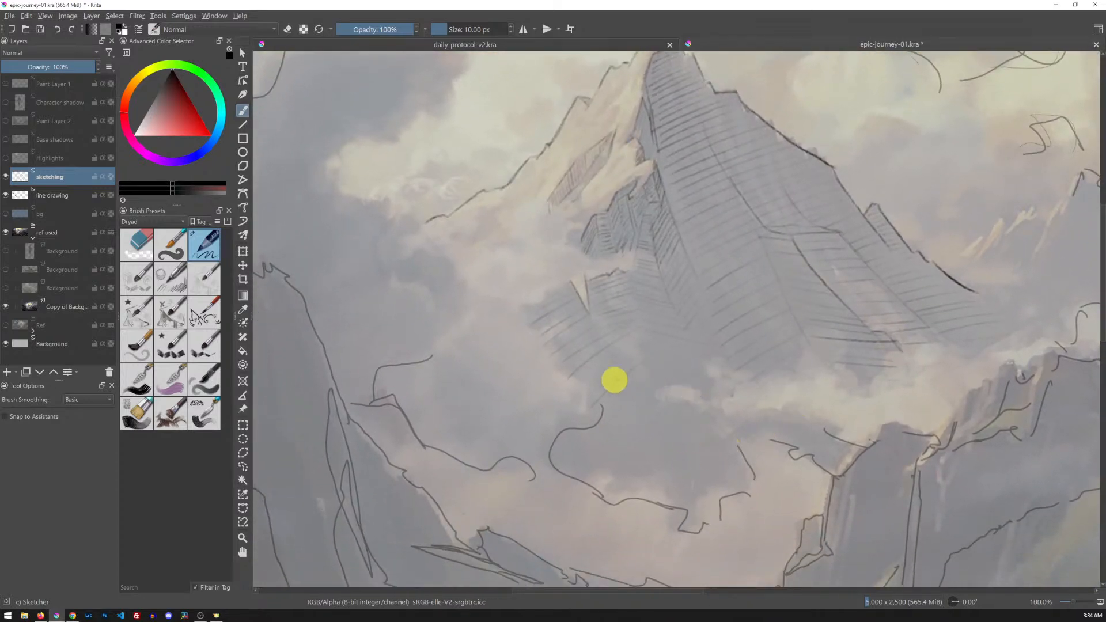
left_click_drag(550, 365, 610, 341)
left_click_drag(575, 381, 661, 361)
left_click_drag(564, 403, 639, 380)
left_click_drag(552, 426, 735, 413)
left_click_drag(541, 456, 768, 427)
left_click_drag(589, 457, 748, 440)
mouse_move(594, 477)
left_mouse_down()
mouse_move(807, 451)
mouse_move(766, 469)
left_mouse_up()
left_click_drag(642, 497, 761, 479)
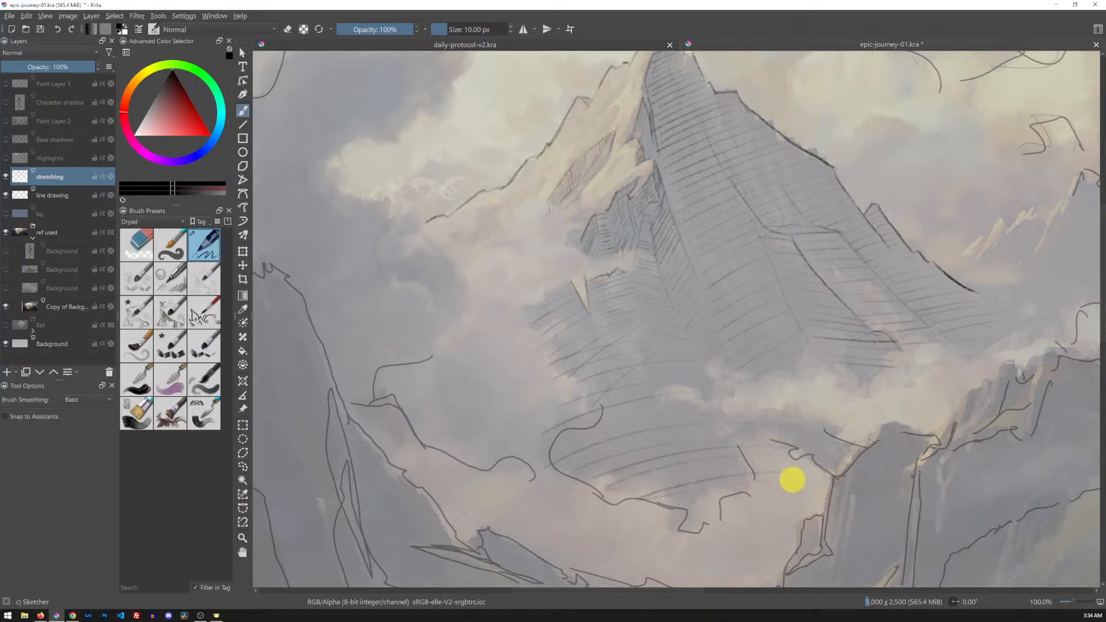
left_click_drag(637, 361, 763, 365)
left_click_drag(662, 418, 762, 402)
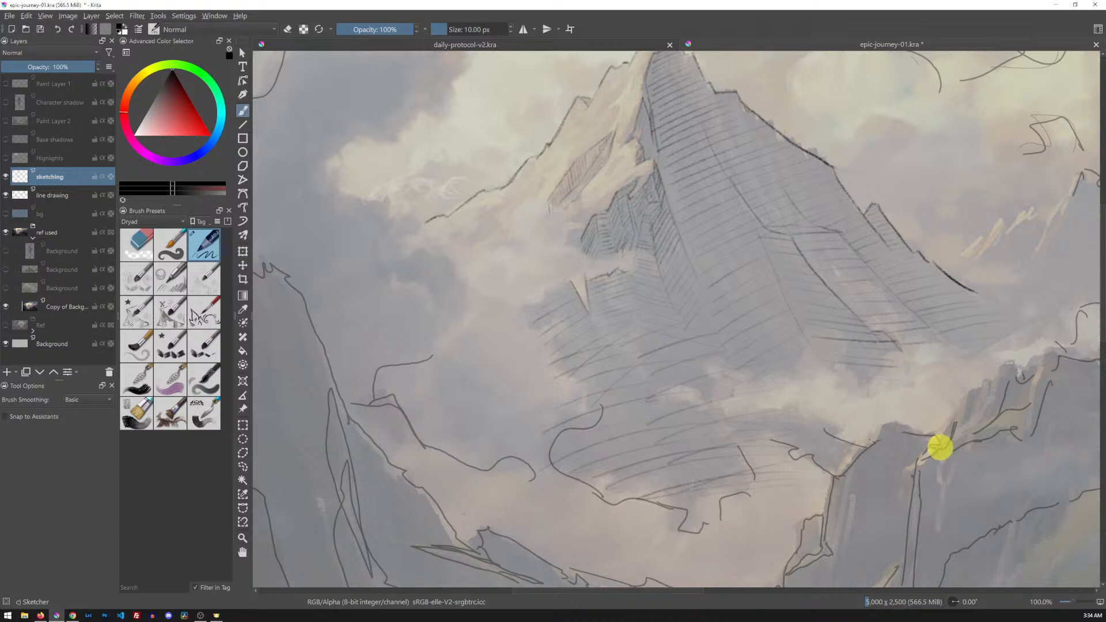
- Enclose the hatching on the mountain's base in a freehand selection, clear it from the sketching layer and deselect
key("l")
mouse_move(827, 473)
left_mouse_down()
mouse_move(613, 517)
mouse_move(500, 412)
mouse_move(652, 312)
mouse_move(690, 294)
mouse_move(739, 292)
mouse_move(779, 310)
mouse_move(843, 451)
mouse_move(796, 487)
left_mouse_up()
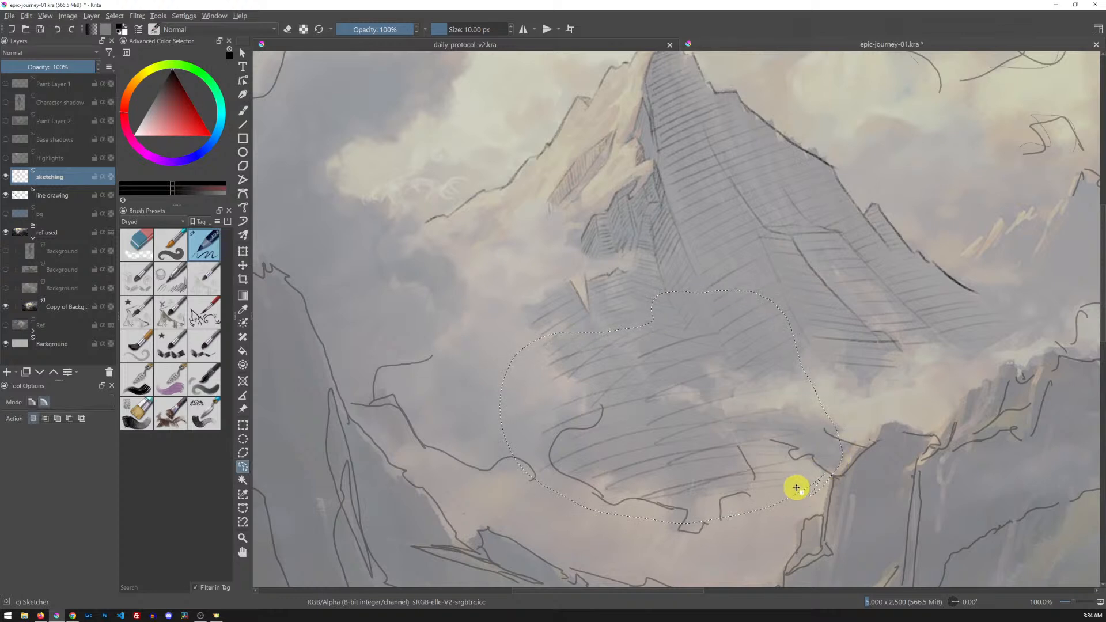
key("ctrl+shift+a")
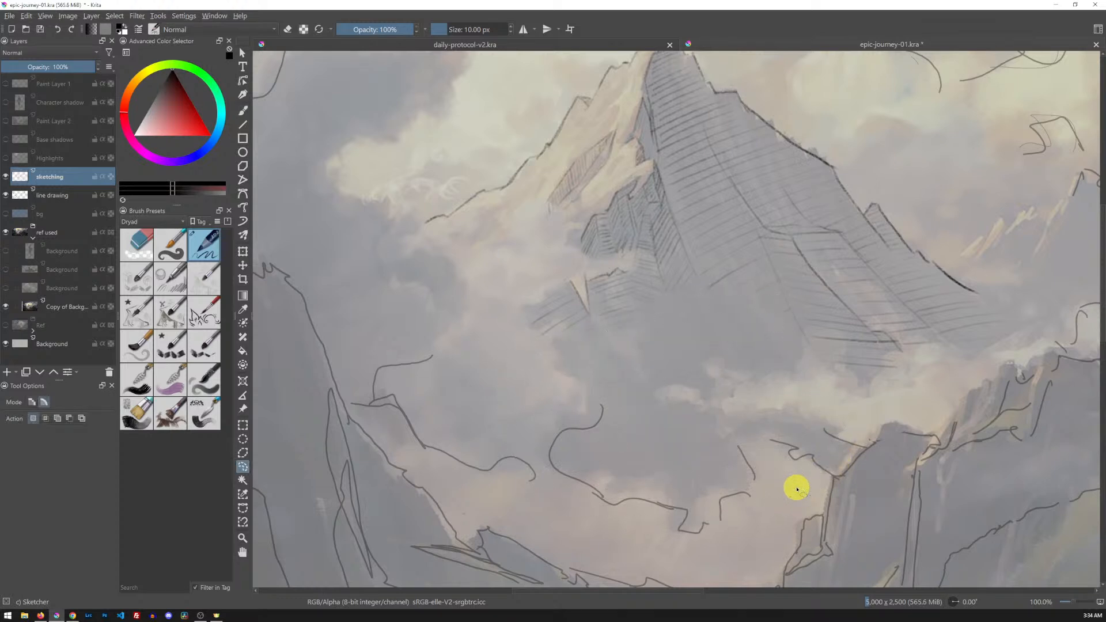
- Rehatch the cleared mountain base with the Sketcher brush, using evenly spaced curved strokes down into the clouds
key("b")
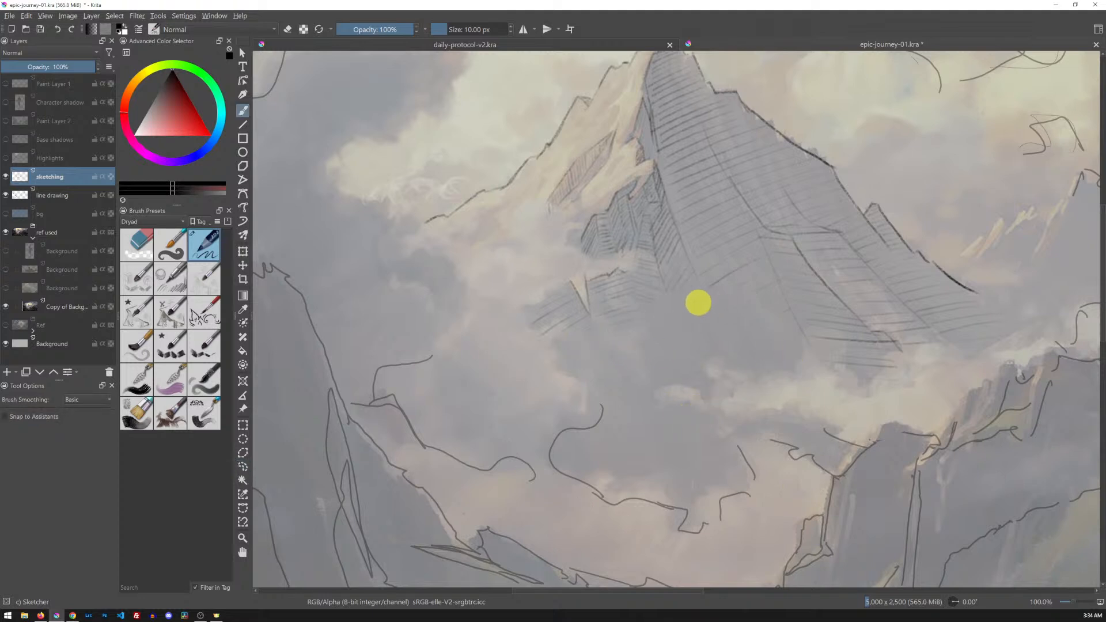
left_click_drag(524, 344, 682, 298)
mouse_move(538, 357)
left_mouse_down()
mouse_move(753, 296)
mouse_move(527, 370)
mouse_move(753, 304)
mouse_move(552, 375)
mouse_move(638, 345)
mouse_move(664, 349)
mouse_move(545, 396)
mouse_move(780, 333)
mouse_move(540, 418)
mouse_move(808, 343)
mouse_move(577, 423)
mouse_move(678, 384)
mouse_move(686, 394)
mouse_move(588, 423)
mouse_move(771, 375)
mouse_move(530, 474)
mouse_move(806, 379)
mouse_move(584, 464)
mouse_move(728, 416)
mouse_move(655, 448)
mouse_move(677, 449)
mouse_move(636, 471)
mouse_move(743, 437)
mouse_move(648, 473)
mouse_move(740, 450)
left_mouse_up()
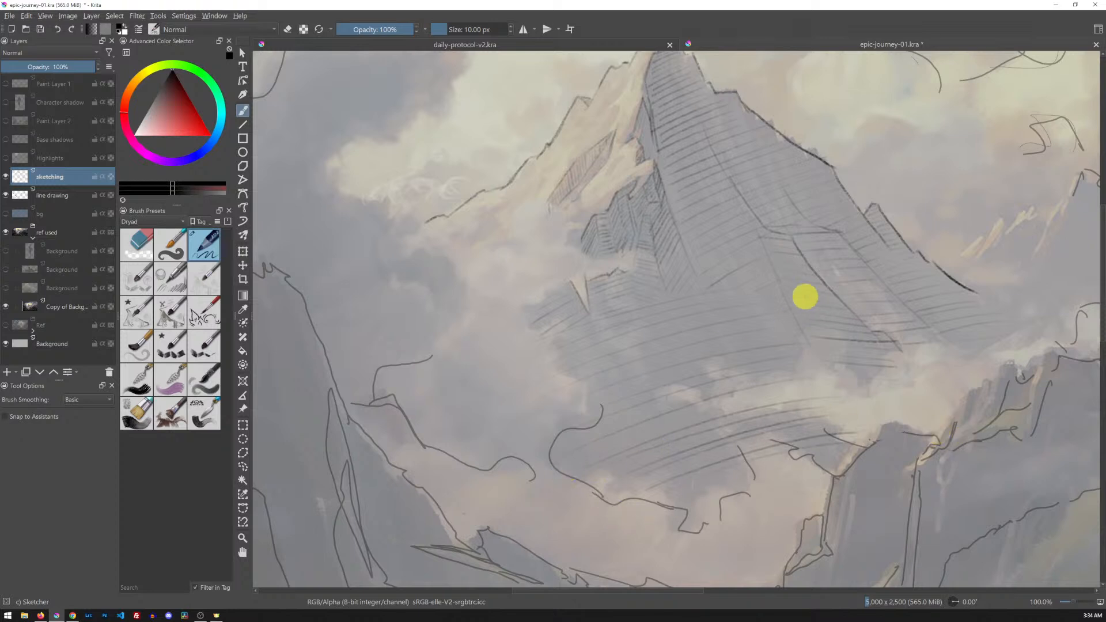
- Start a short cloud stroke beside the sunlit ridge, raise the ref used layer's opacity to 81% and return to the sketching layer
mouse_move(603, 263)
left_mouse_down()
mouse_move(651, 316)
mouse_move(674, 393)
mouse_move(626, 385)
left_mouse_up()
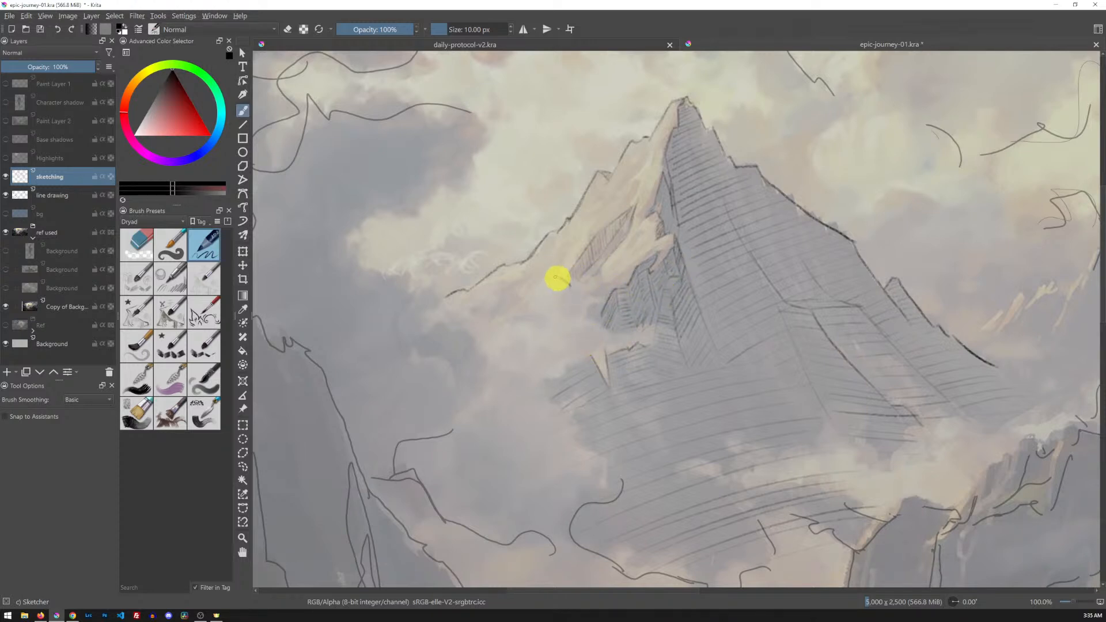
left_click_drag(538, 290, 531, 308)
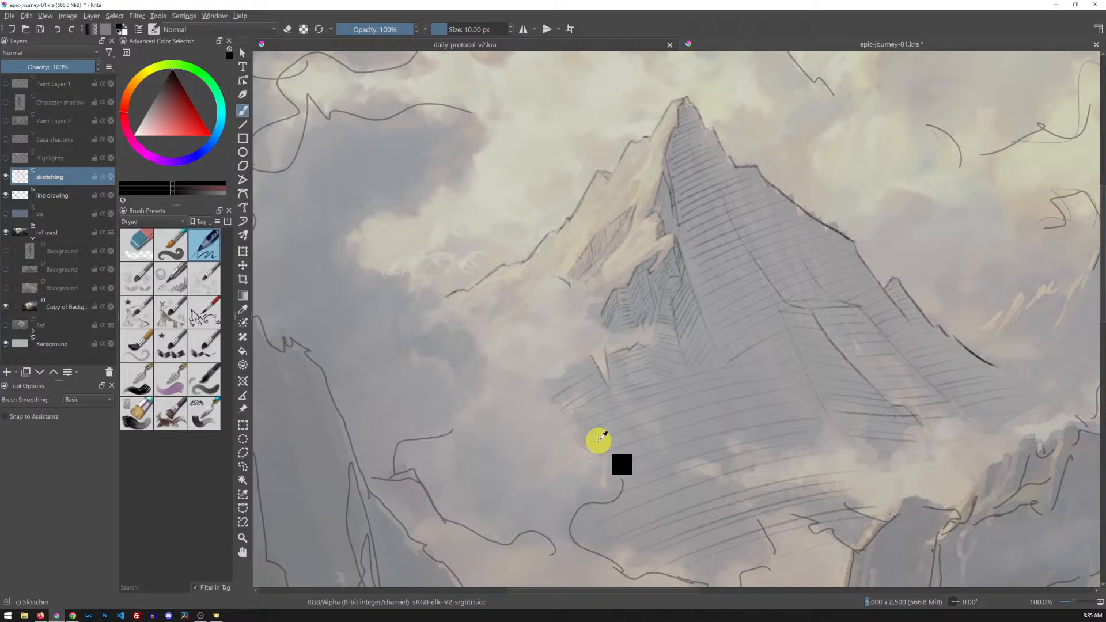
left_click(70, 227)
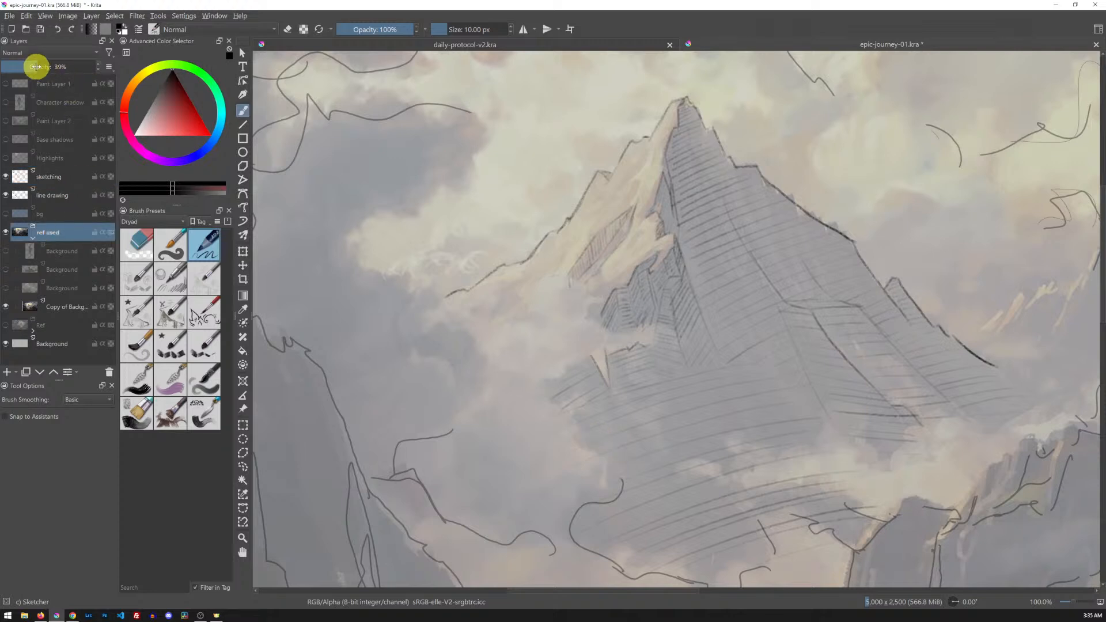
left_click_drag(36, 67, 69, 68)
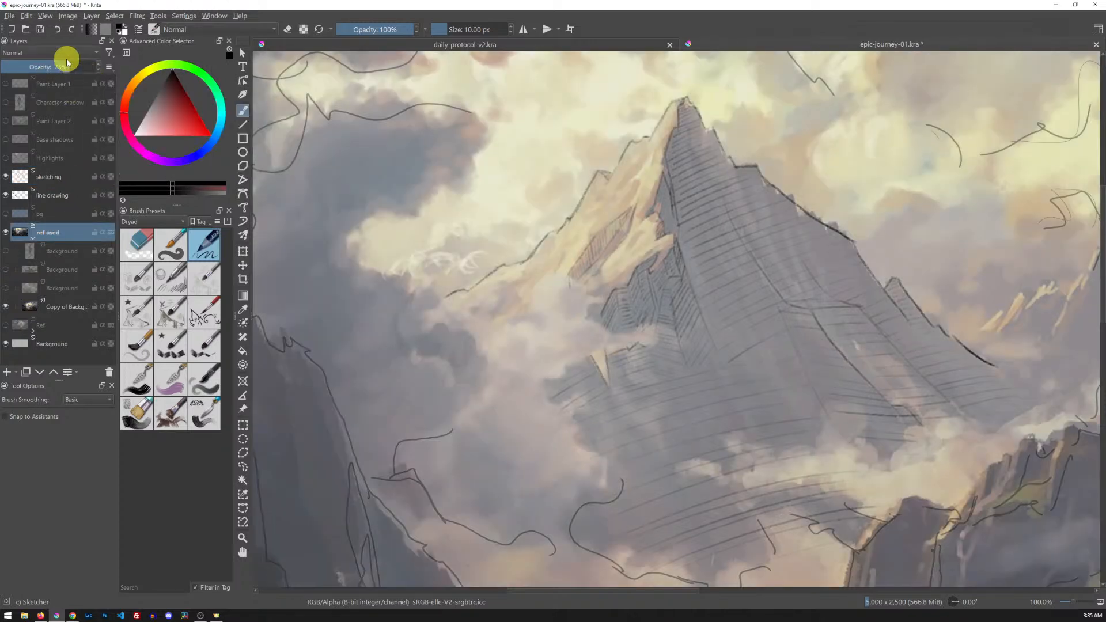
left_click(86, 64)
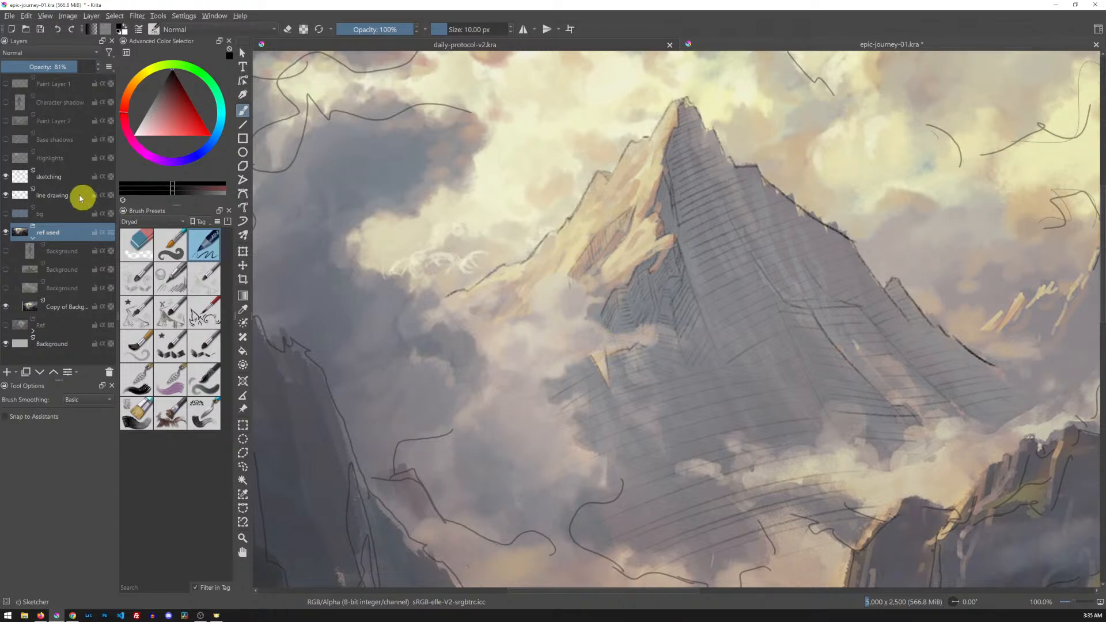
left_click(70, 176)
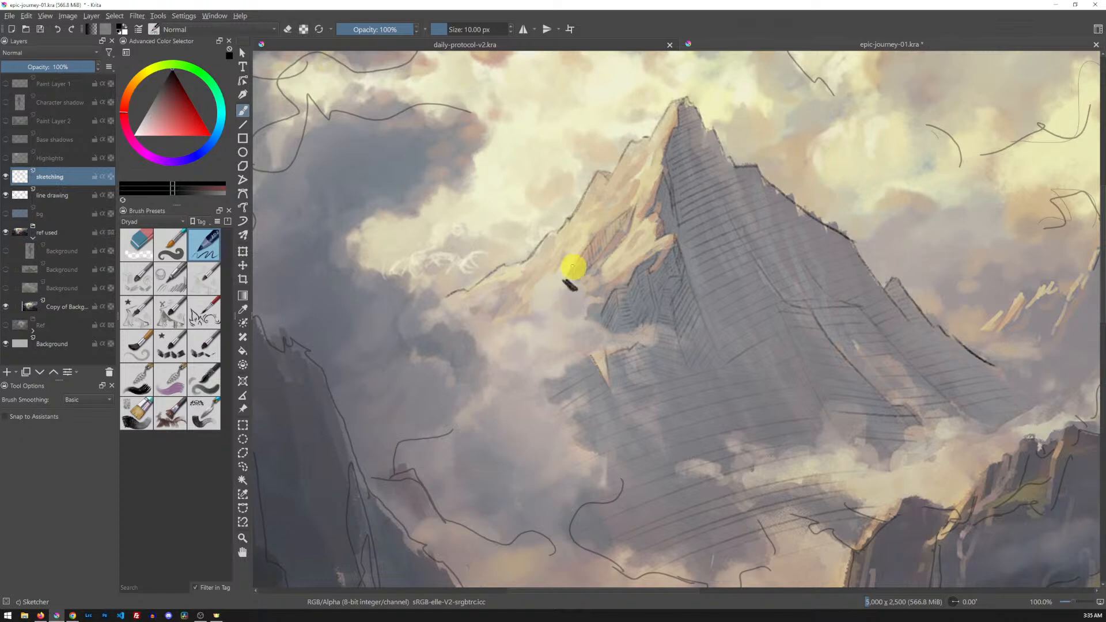
- Erase the dark mark at the foot of the sunlit ridge, try the Eraser Textured preset and return to the Sketcher brush
key("e")
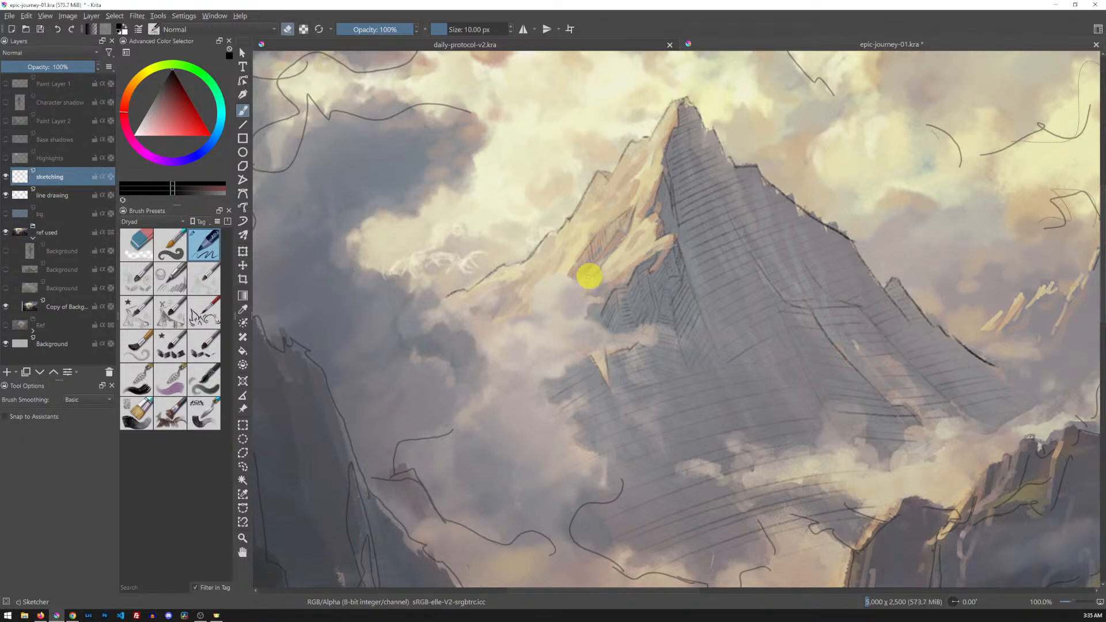
key("e")
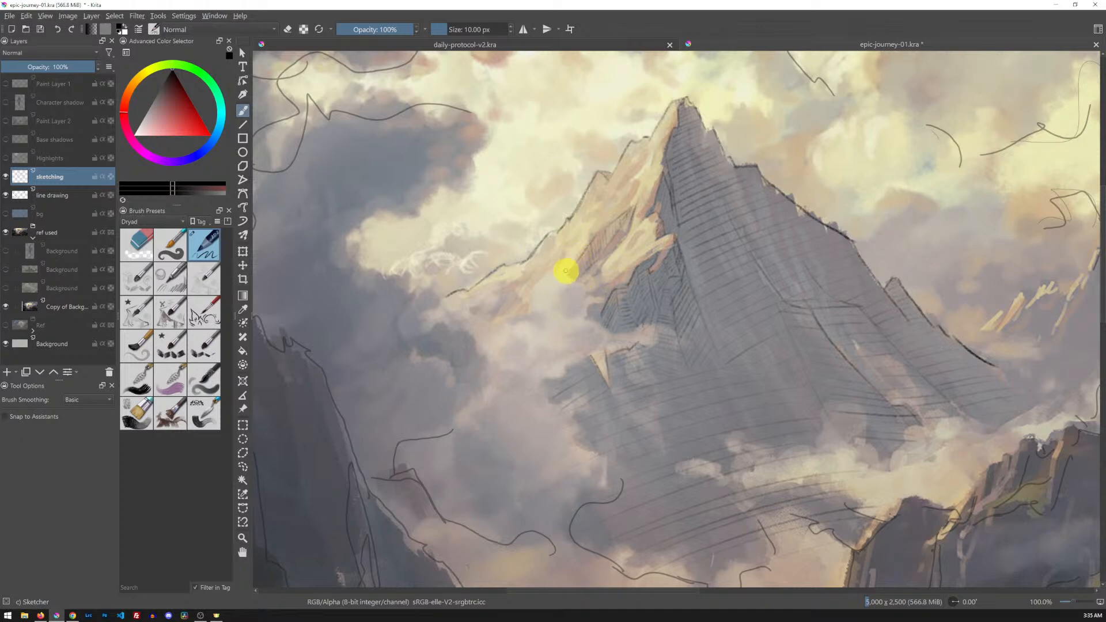
left_click(140, 249)
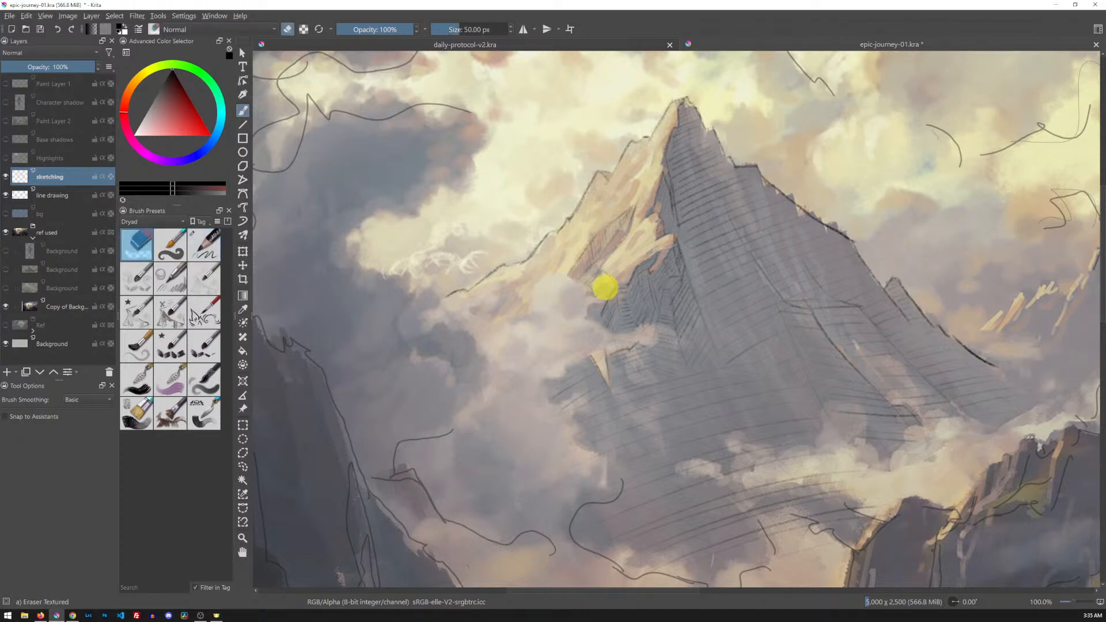
left_click(205, 245)
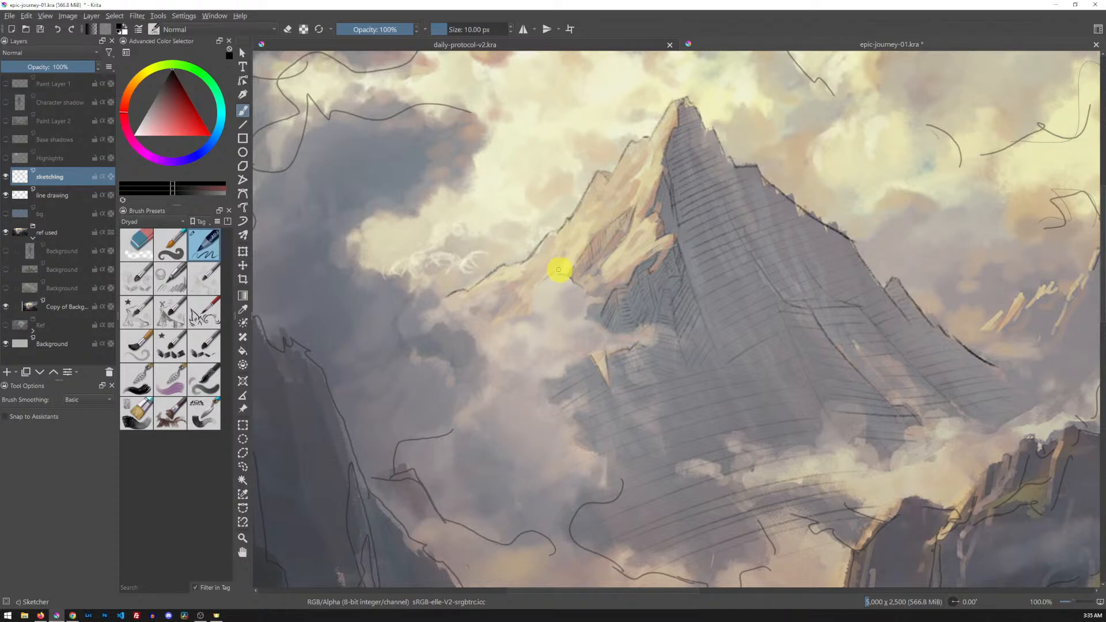
- Outline the rounded cloud puffs at the foot of the sunlit ridge with light Sketcher strokes
mouse_move(563, 273)
left_mouse_down()
mouse_move(533, 297)
mouse_move(549, 319)
mouse_move(535, 311)
mouse_move(559, 302)
mouse_move(550, 323)
left_mouse_up()
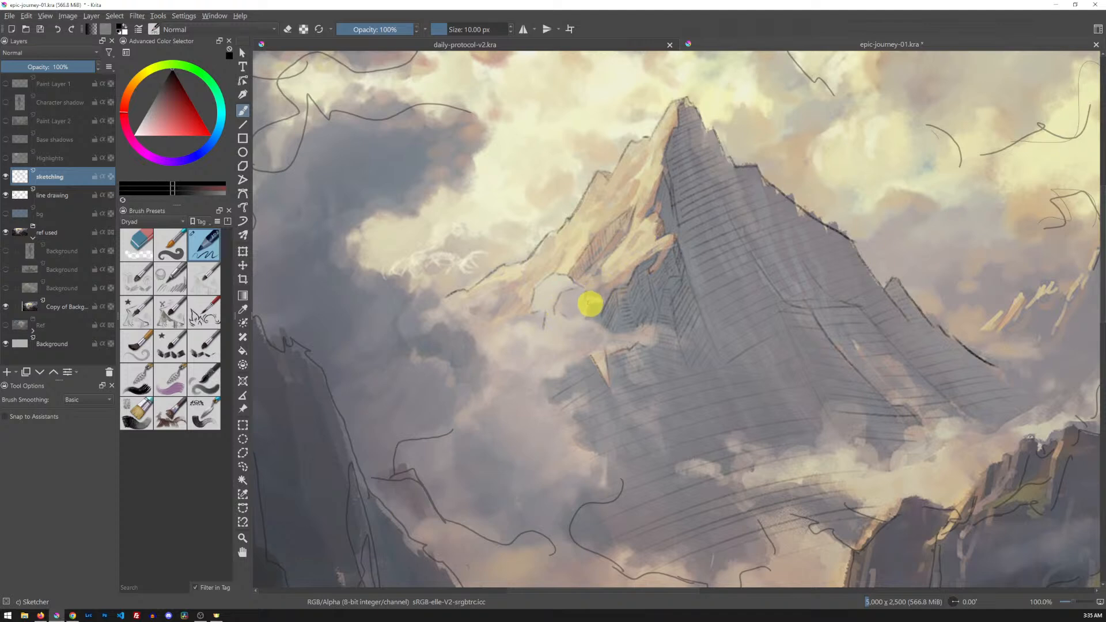
left_click_drag(588, 313, 571, 319)
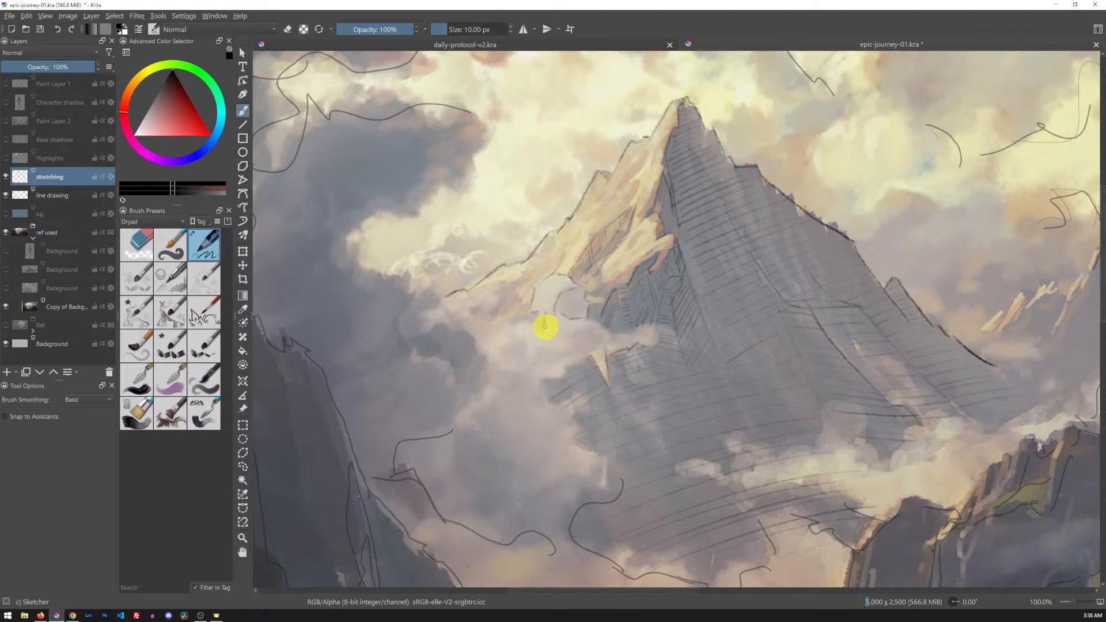
left_click_drag(531, 320, 516, 325)
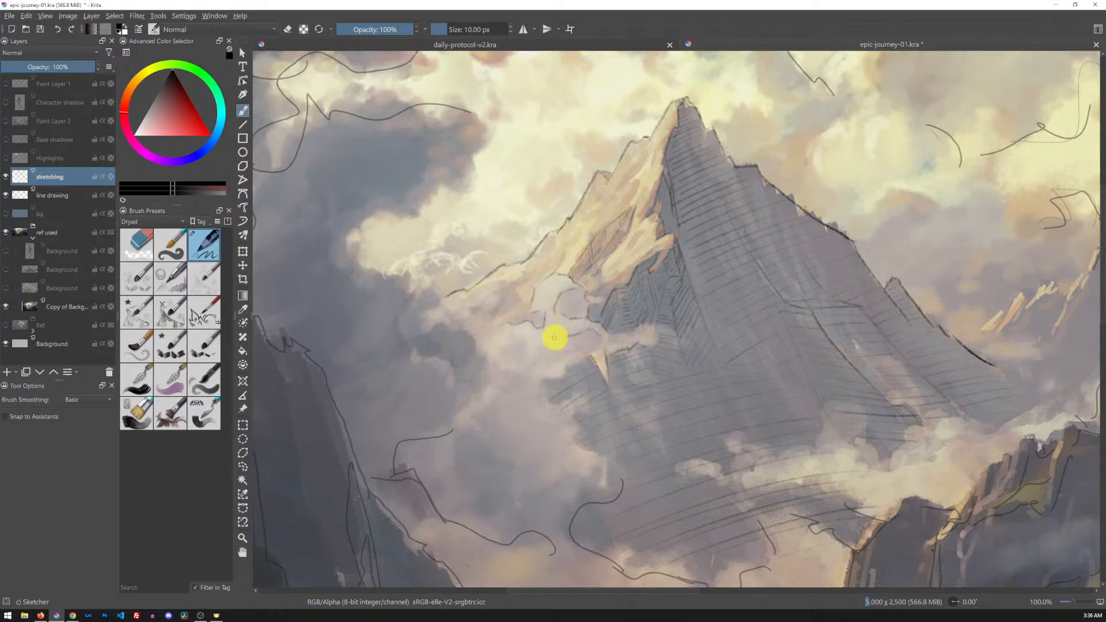
- Sketch a small ring and a short diagonal line in the bright clouds beside the peak, undoing the first attempt
left_click_drag(467, 200, 488, 231)
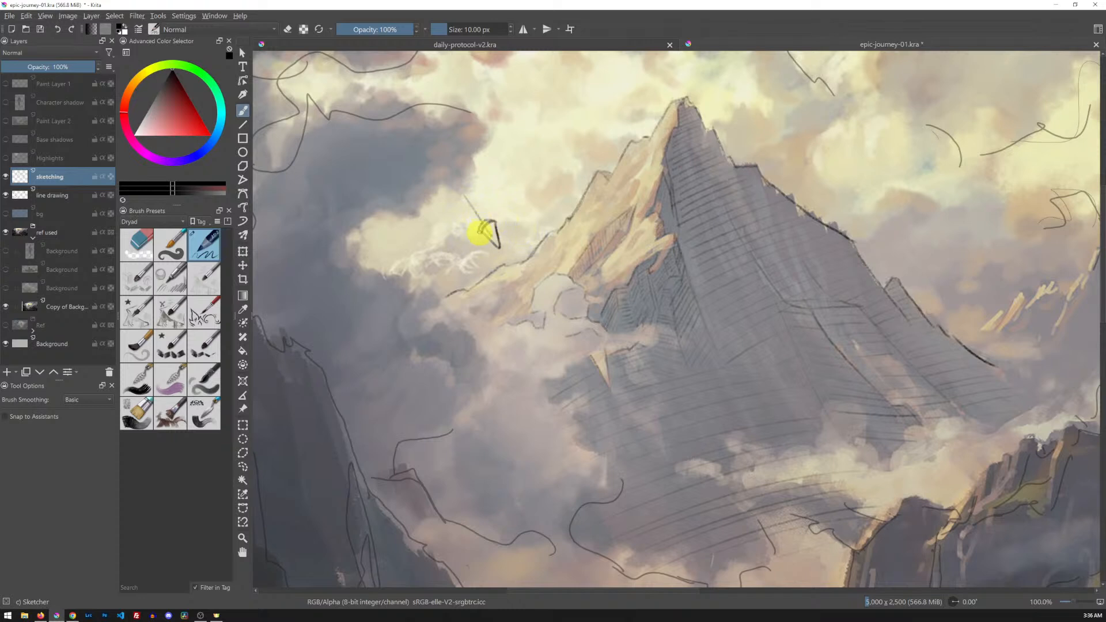
key("ctrl+z")
key("ctrl+z")
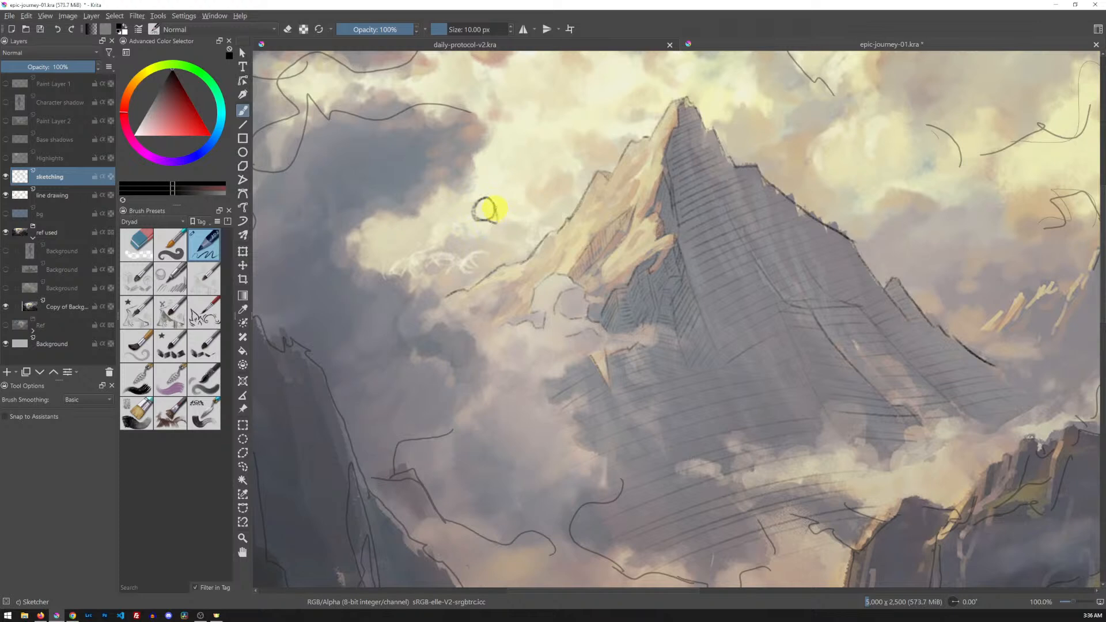
mouse_move(495, 208)
left_mouse_down()
mouse_move(496, 222)
mouse_move(457, 185)
left_mouse_up()
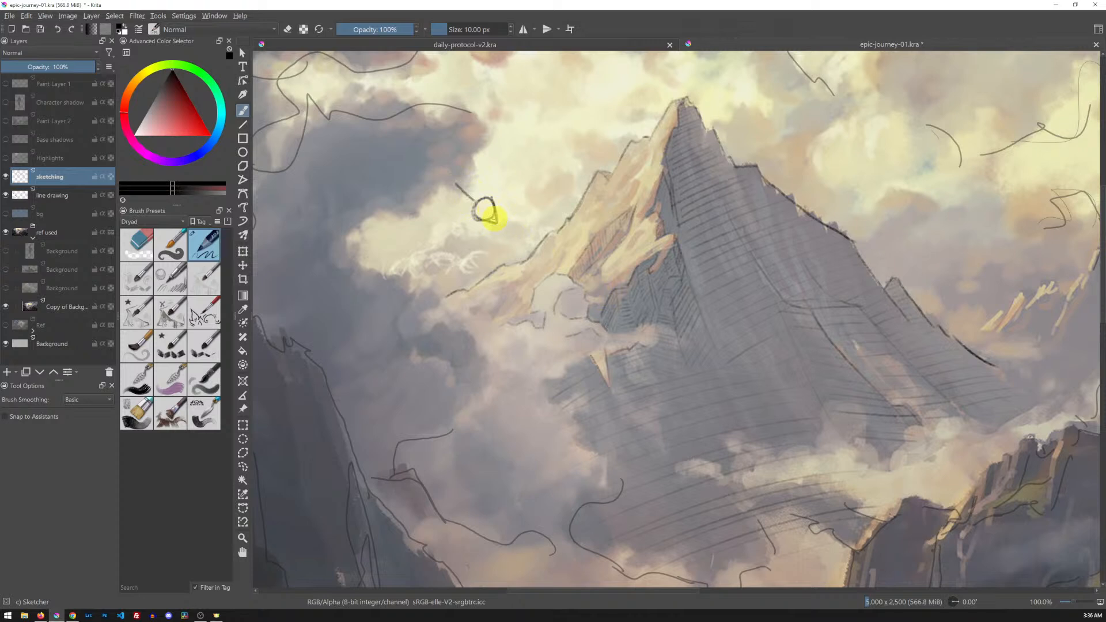
- Clean up the cloud lines in eraser mode, then extend the puffy outlines below the ridge's foot with the Sketcher brush
key("e")
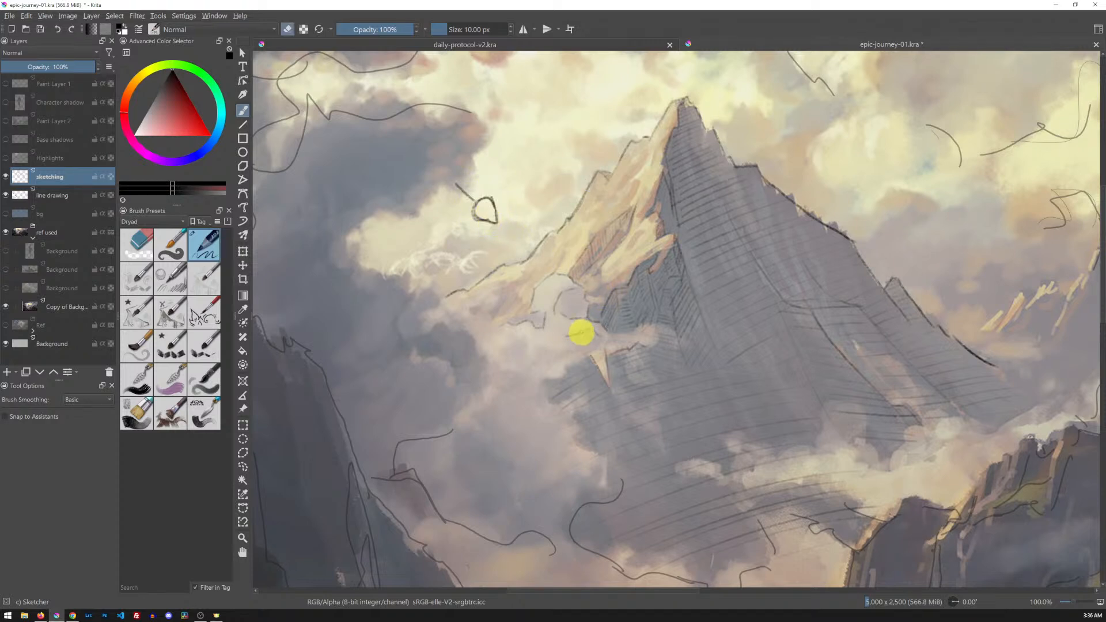
key("e")
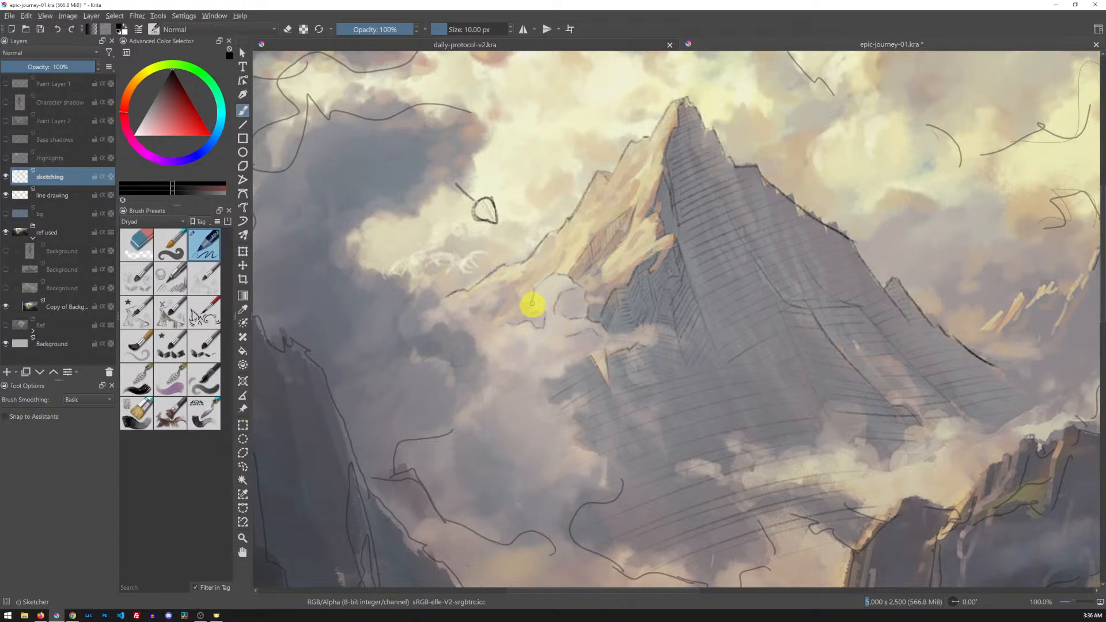
mouse_move(517, 317)
left_mouse_down()
mouse_move(497, 321)
mouse_move(519, 320)
left_mouse_up()
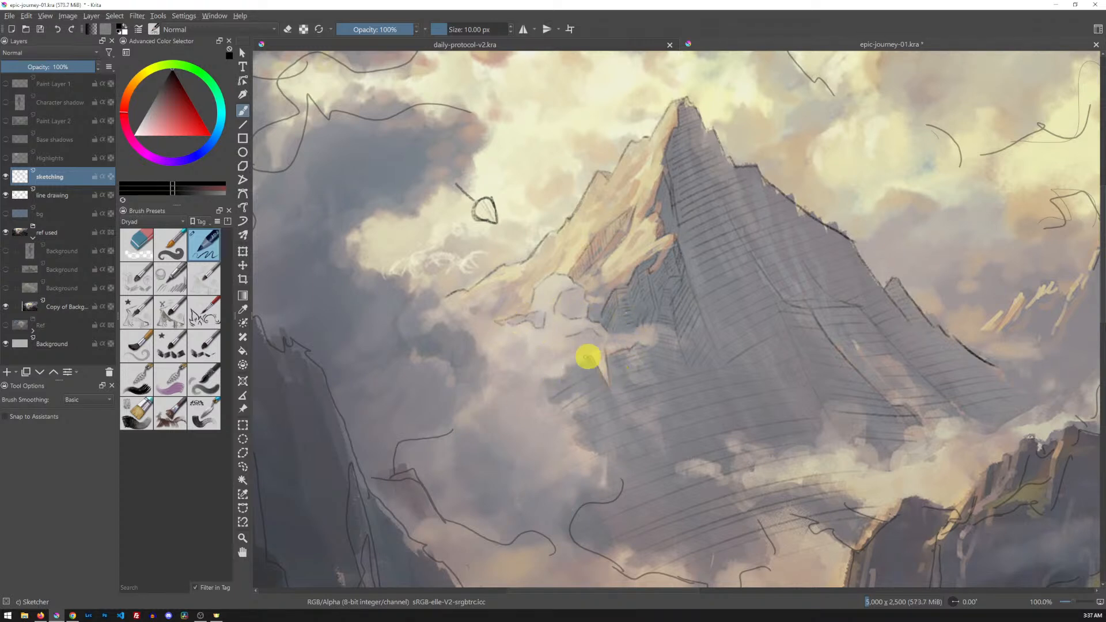
mouse_move(553, 350)
left_mouse_down()
mouse_move(535, 346)
mouse_move(526, 361)
mouse_move(524, 338)
mouse_move(500, 356)
left_mouse_up()
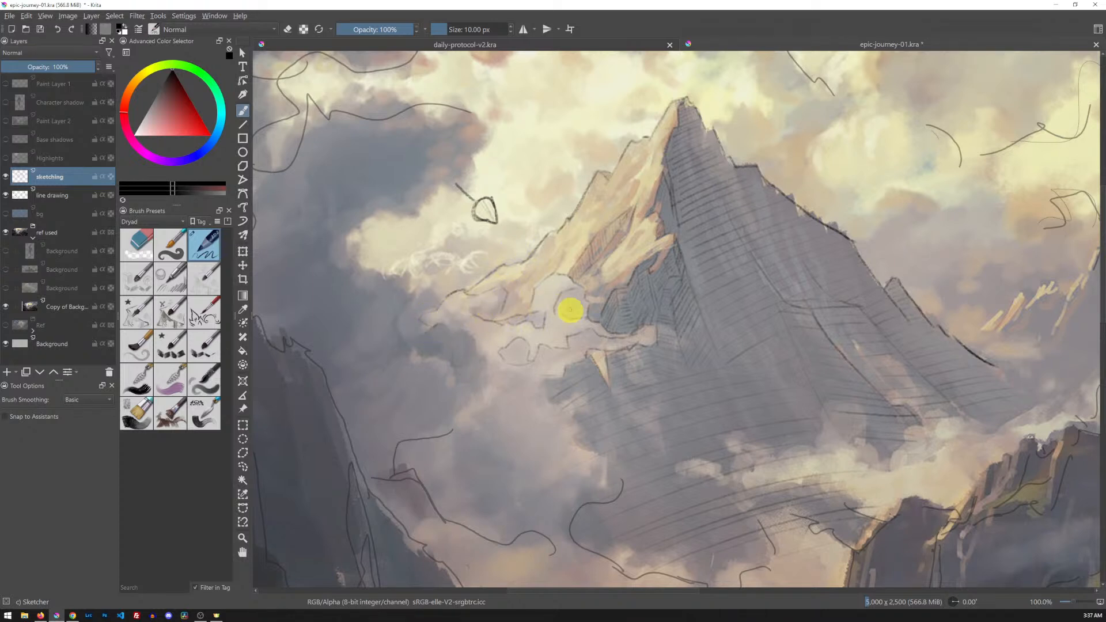
mouse_move(440, 323)
left_mouse_down()
mouse_move(477, 322)
mouse_move(465, 329)
mouse_move(489, 377)
left_mouse_up()
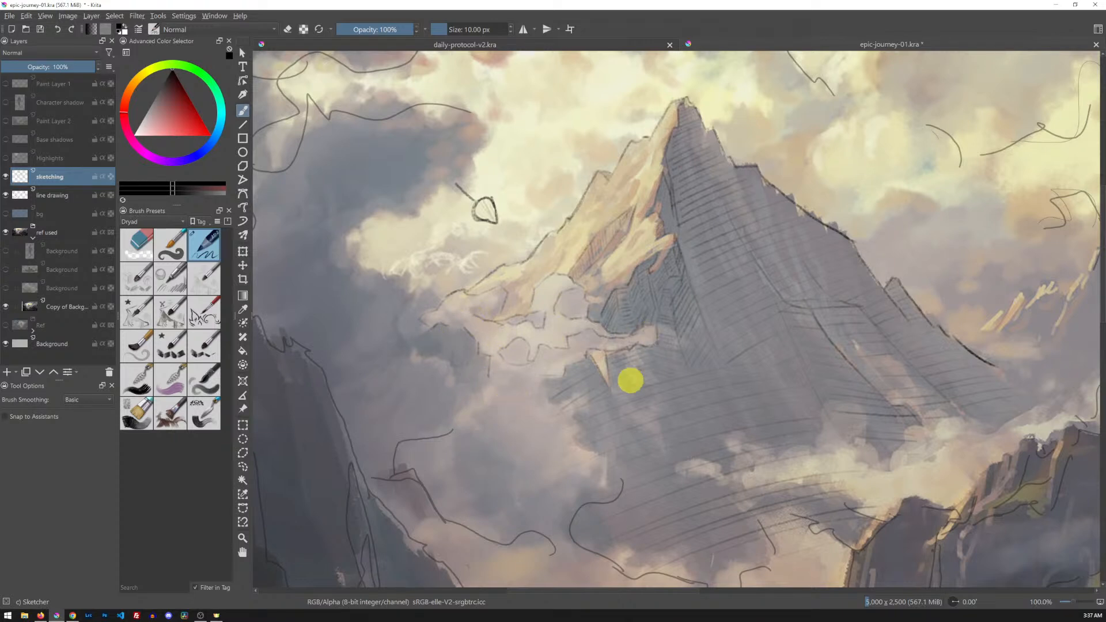
- Hide the ref used layer and toggle the line drawing layer off and on to examine the mountain sketch without the reference
scroll(783, 284, "down", 3)
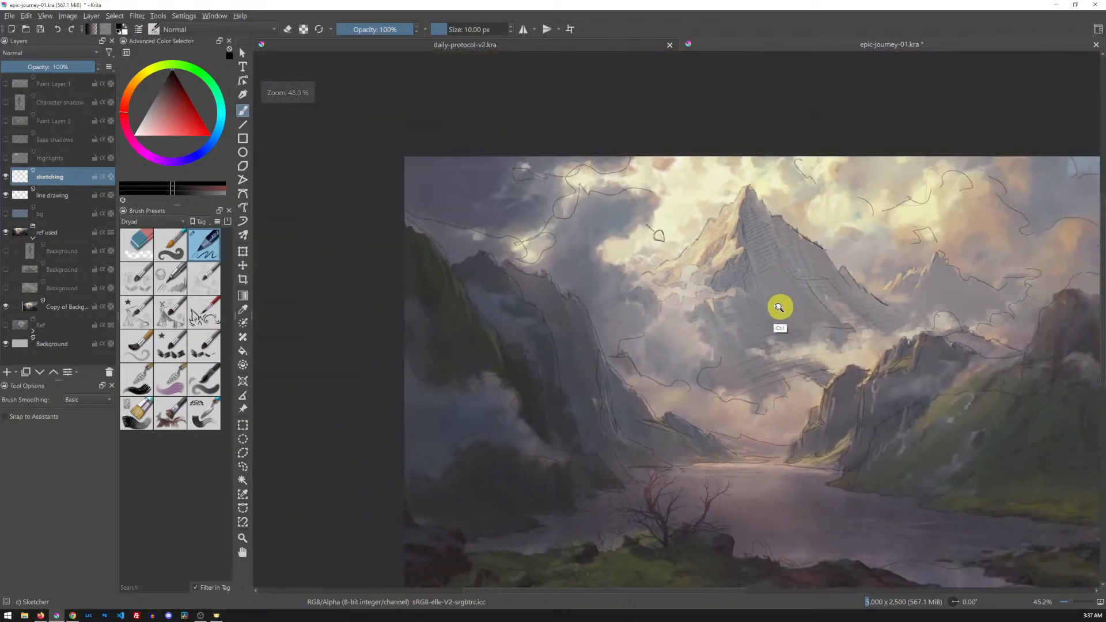
left_click_drag(820, 277, 758, 240)
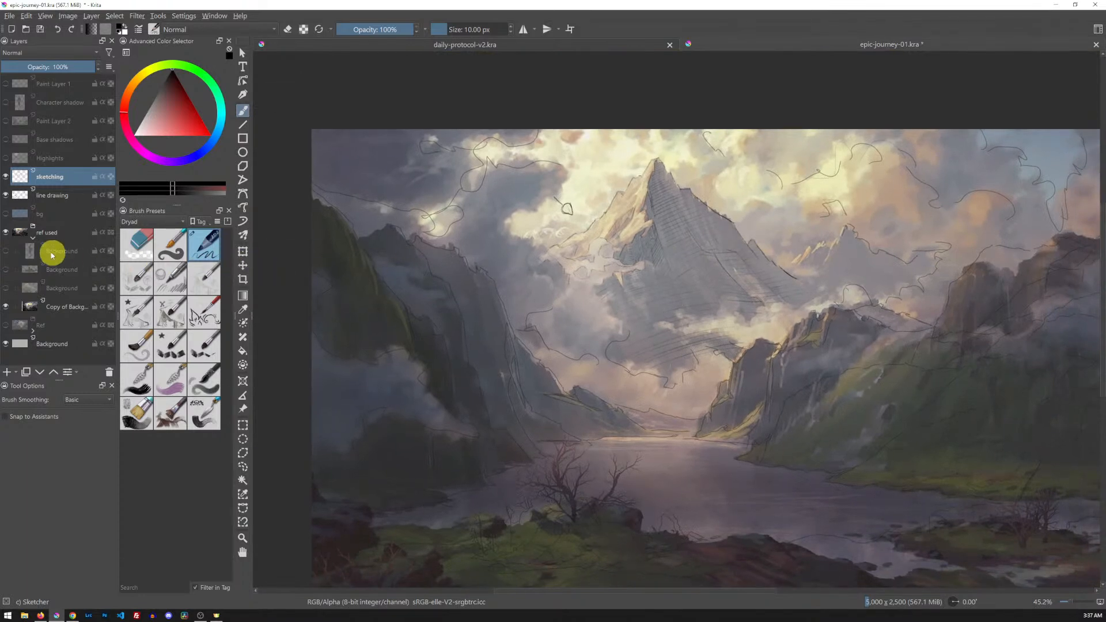
left_click(6, 232)
left_click(7, 195)
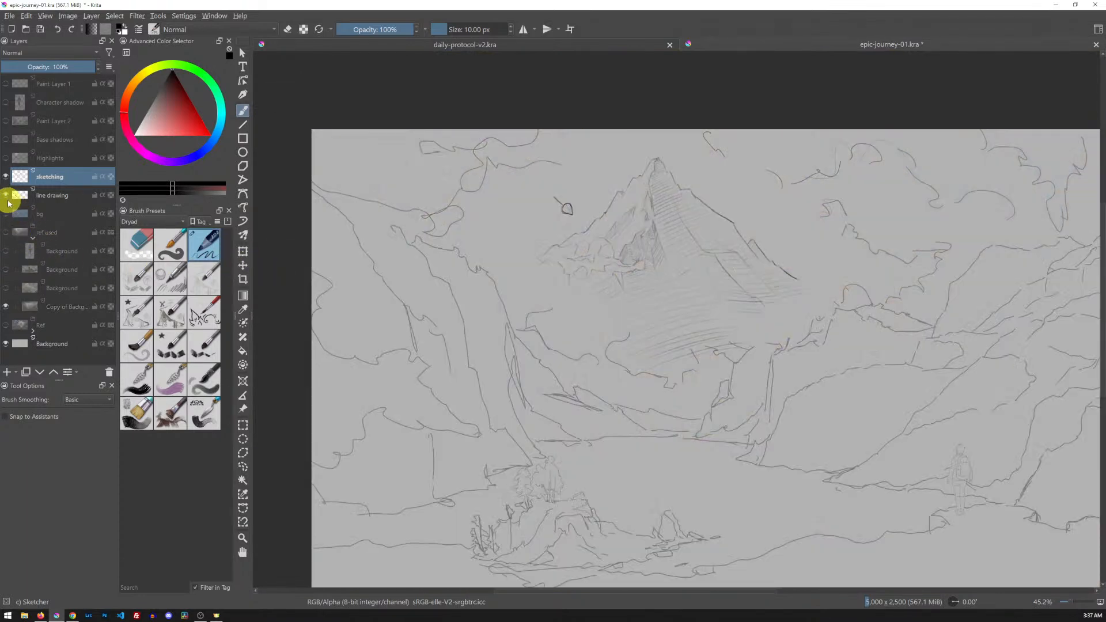
left_click(7, 196)
mouse_move(80, 242)
left_click_drag(695, 362, 686, 338)
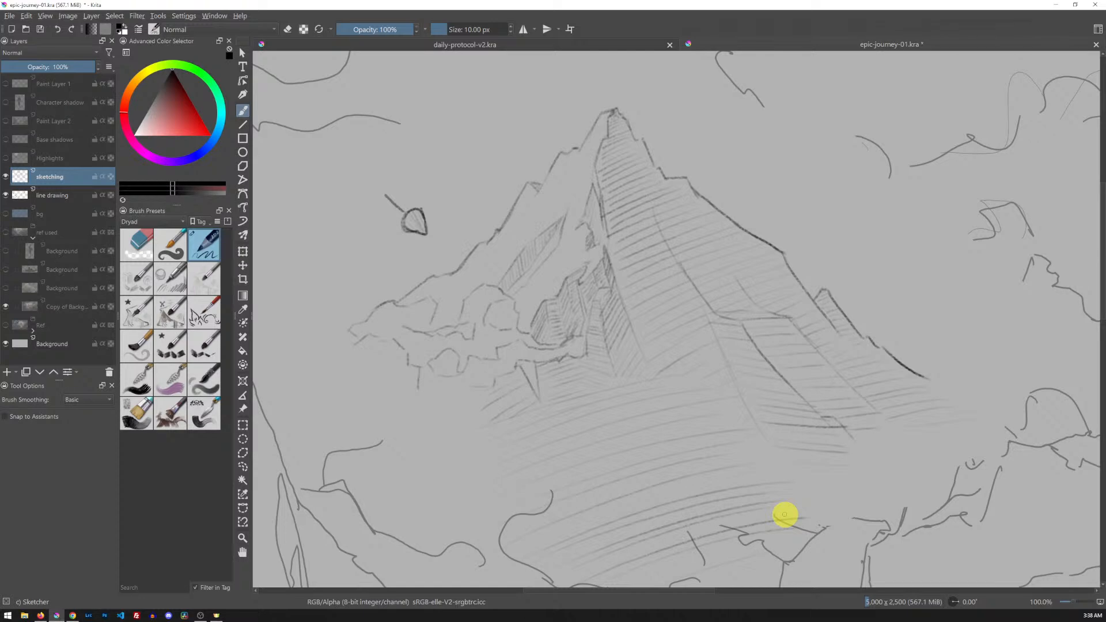
- Create a new 2000 by 2000 px RGB/Alpha document at 150 pixels per inch
key("ctrl+n")
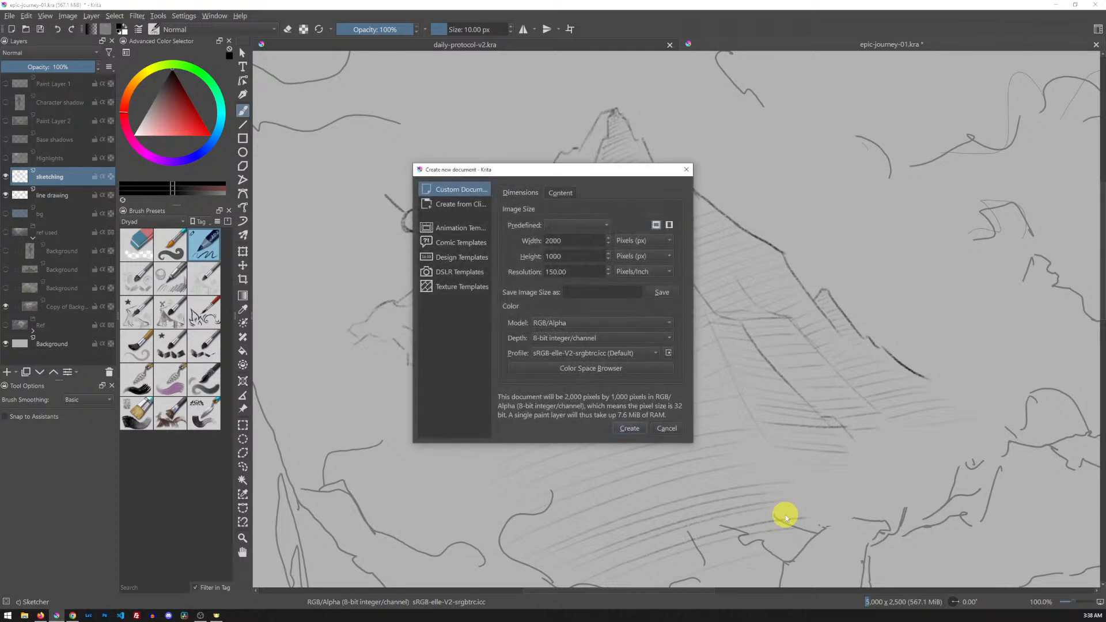
double_click(550, 257)
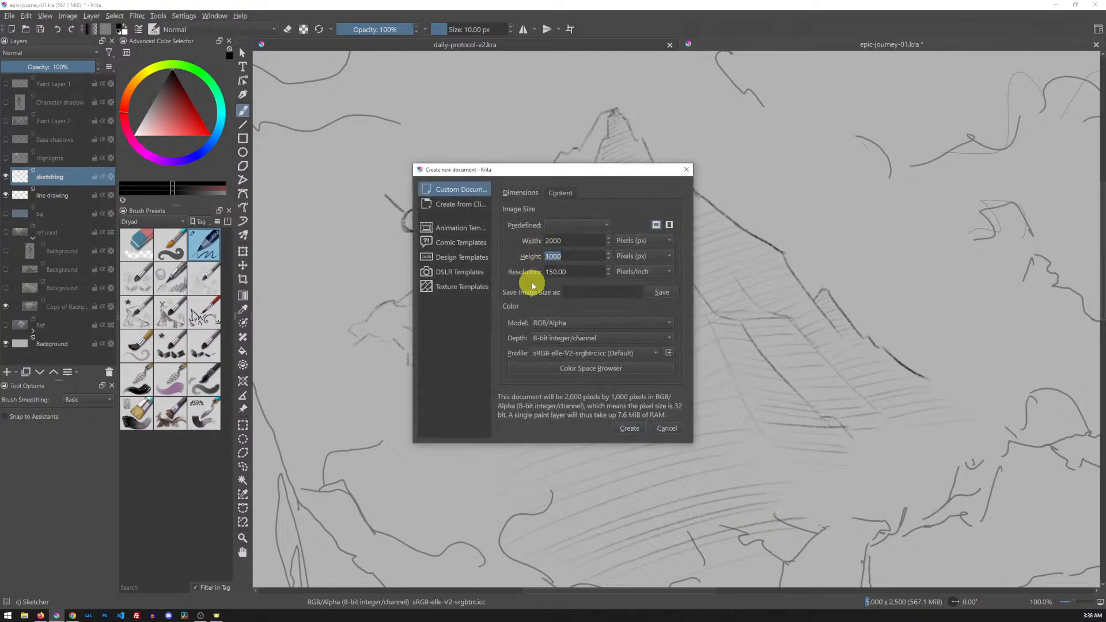
type("2000")
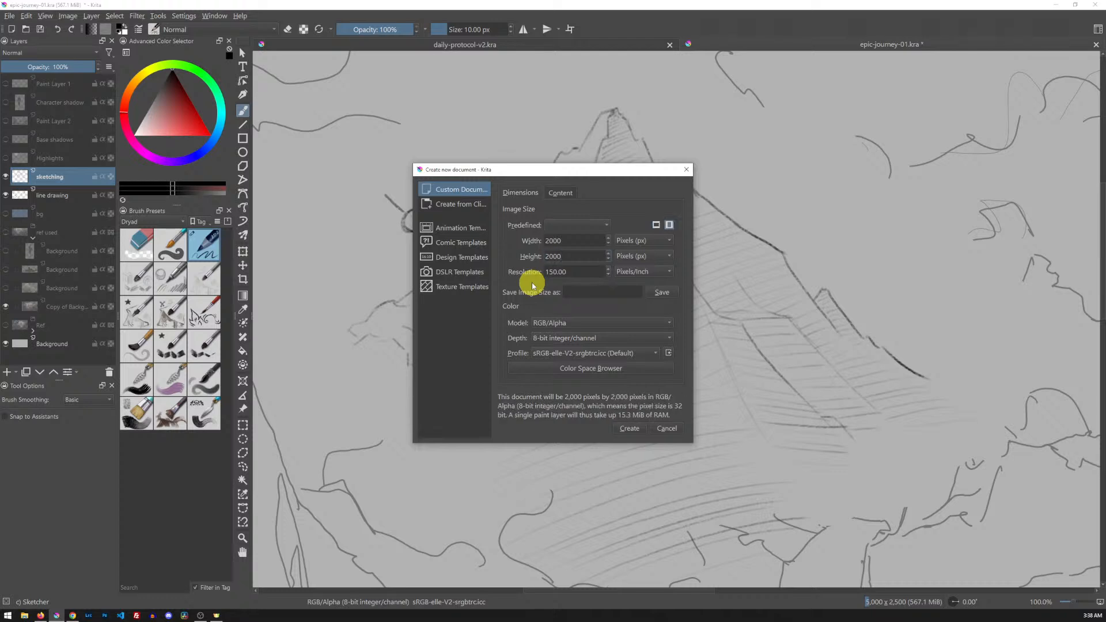
left_click(629, 428)
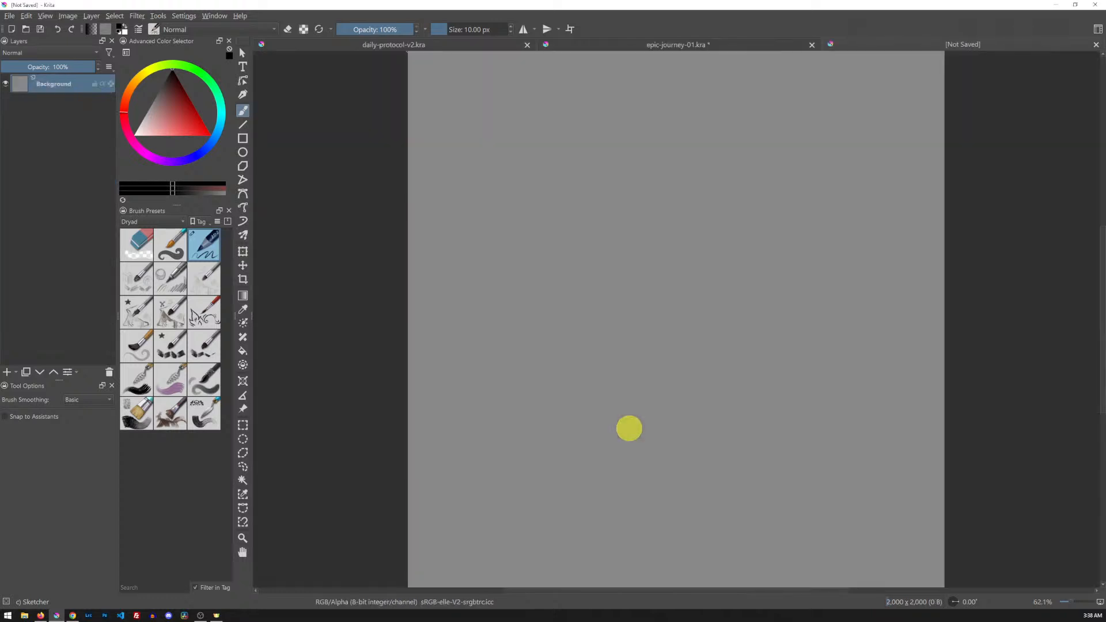
- Try a row of slightly curved vertical Sketcher strokes on the blank canvas and undo them all
key("1")
left_click_drag(538, 187, 528, 253)
left_click_drag(552, 168, 542, 268)
left_click_drag(558, 173, 560, 275)
mouse_move(569, 176)
left_mouse_down()
mouse_move(562, 255)
mouse_move(576, 284)
left_mouse_up()
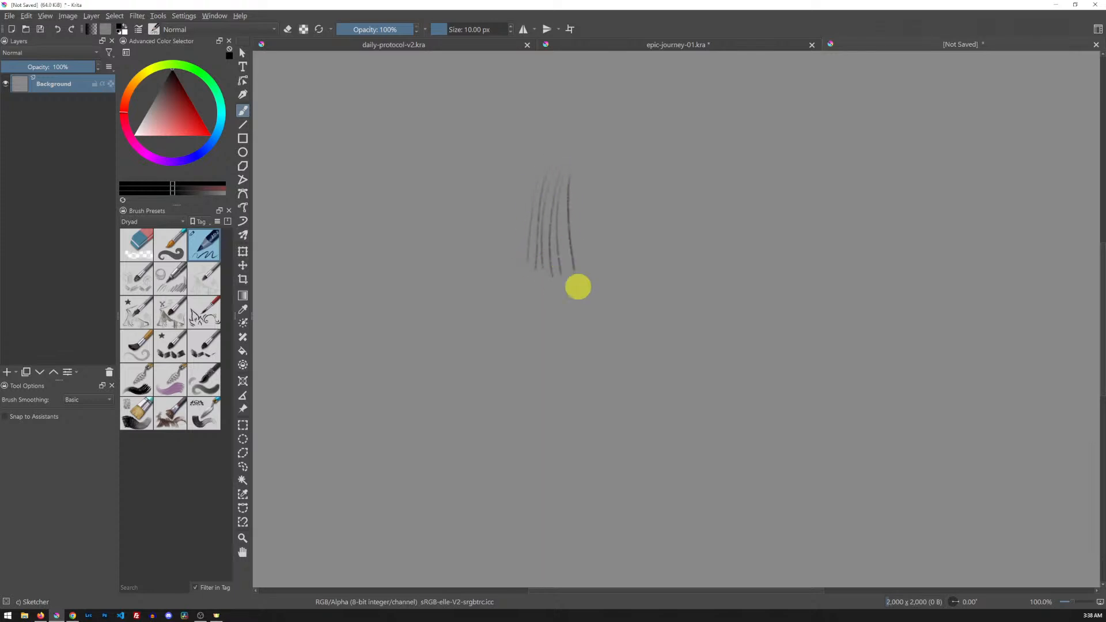
key("ctrl+z")
key("ctrl+z")
key("ctrl+z")
key("ctrl+z")
key("ctrl+z")
key("ctrl+z")
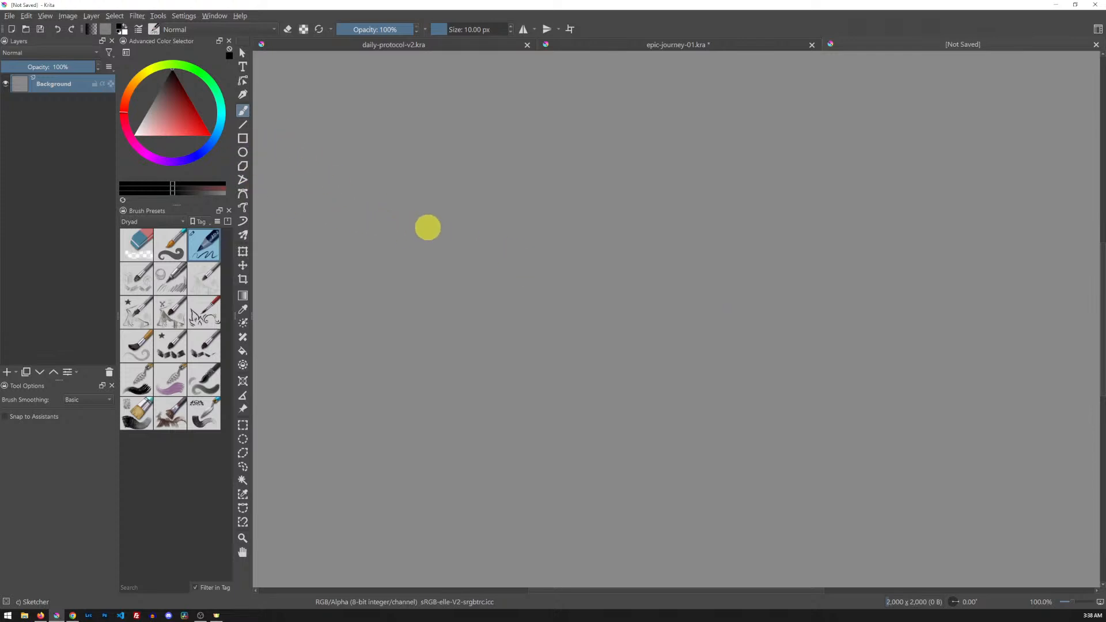
- Sample the canvas grey, lighten it, fill the Background layer with it and reset the colors to the defaults
key("ctrl")
left_click(436, 232, "ctrl")
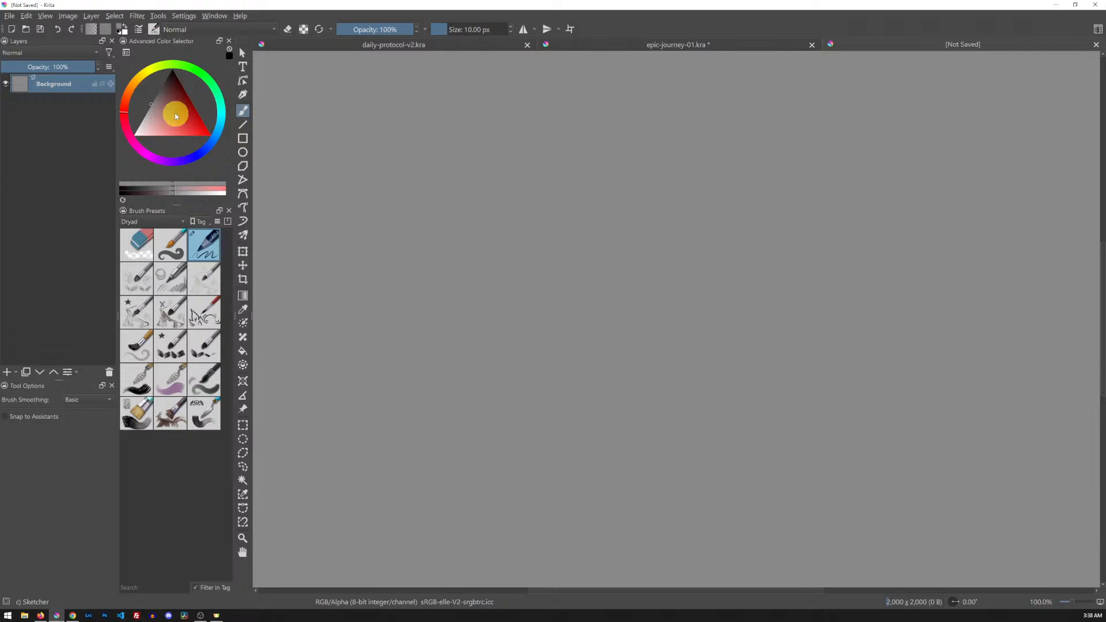
left_click_drag(152, 110, 147, 118)
key("f")
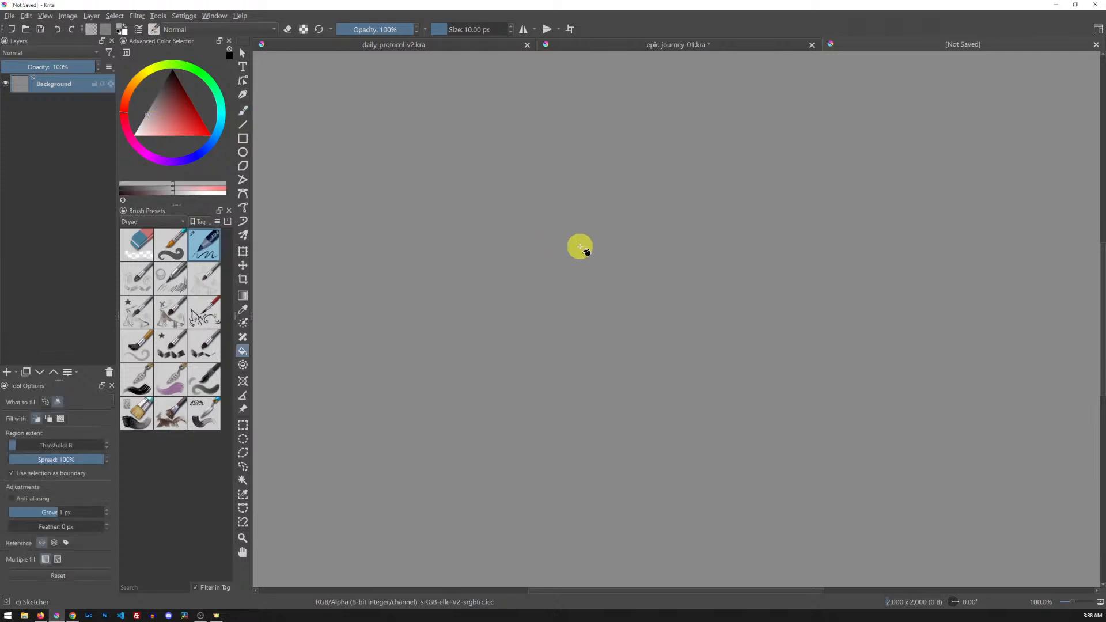
left_click(570, 357)
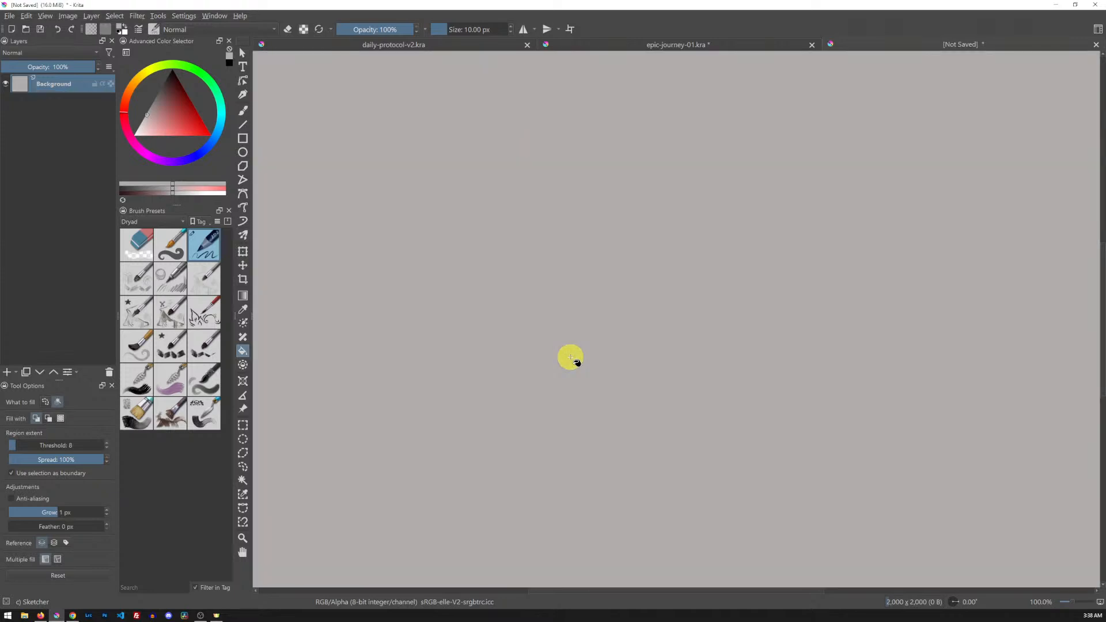
key("d")
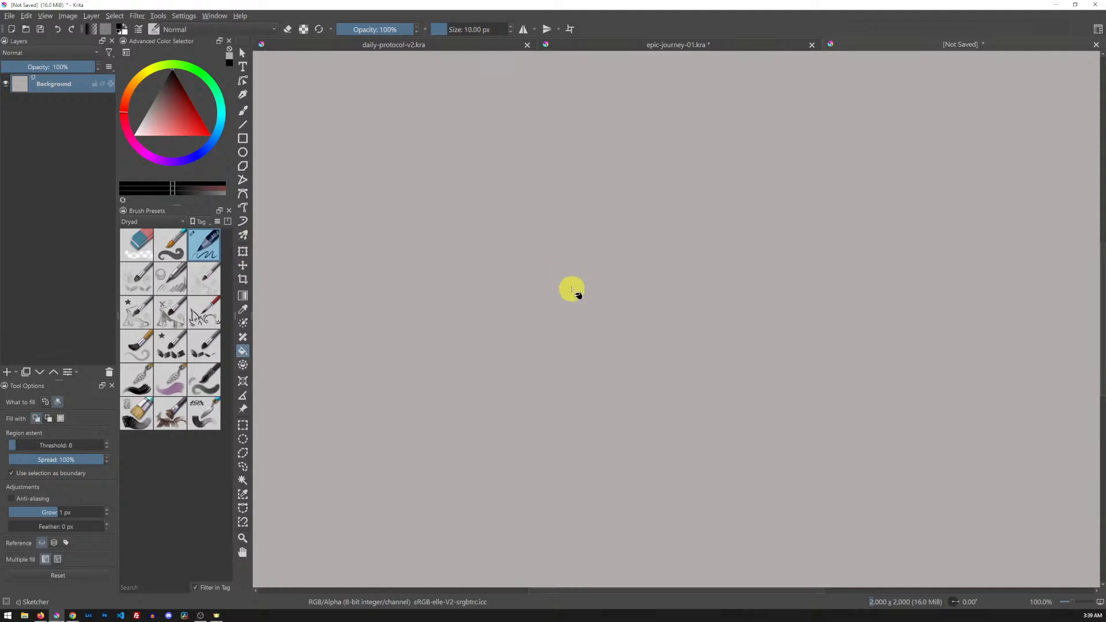
- Try a few short diagonal Sketcher strokes on the grey canvas and undo them all
key("b")
mouse_move(564, 231)
left_mouse_down()
mouse_move(563, 244)
mouse_move(562, 192)
mouse_move(592, 265)
left_mouse_up()
mouse_move(543, 219)
left_mouse_down()
mouse_move(541, 257)
mouse_move(597, 296)
left_mouse_up()
key("ctrl+z")
key("ctrl+z")
key("ctrl+z")
key("ctrl+z")
key("ctrl+z")
key("ctrl+z")
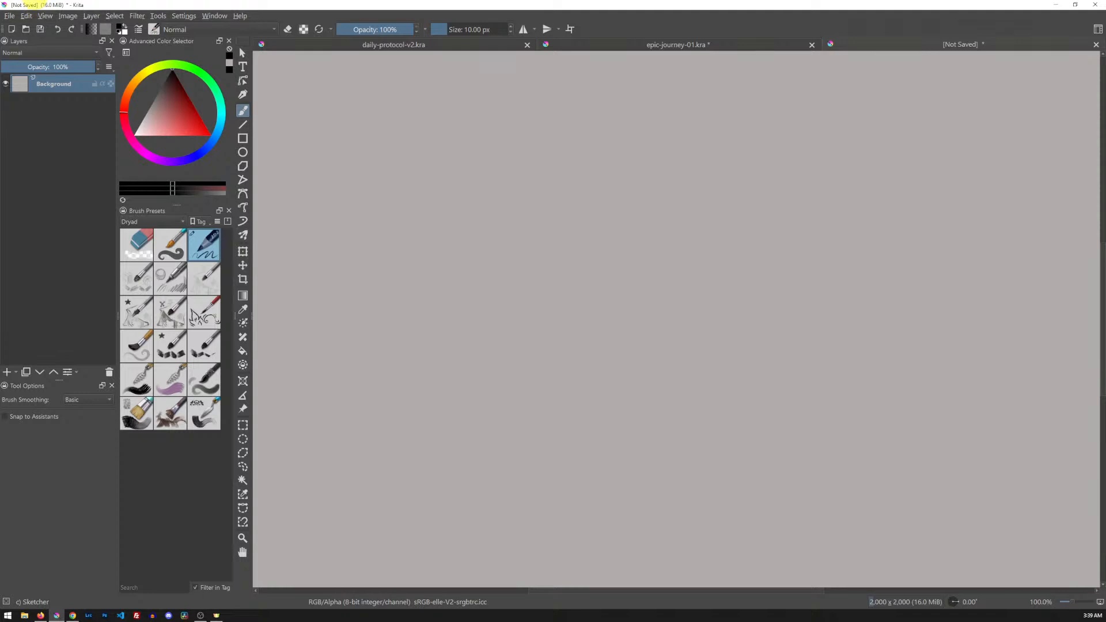
key("super+e")
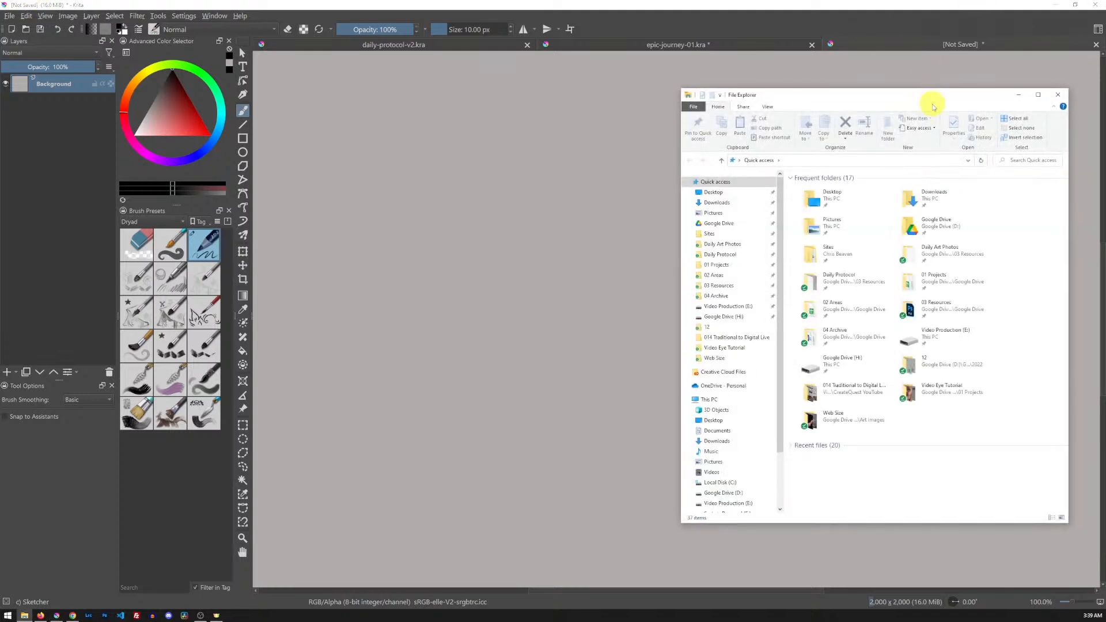
left_click_drag(852, 95, 738, 0)
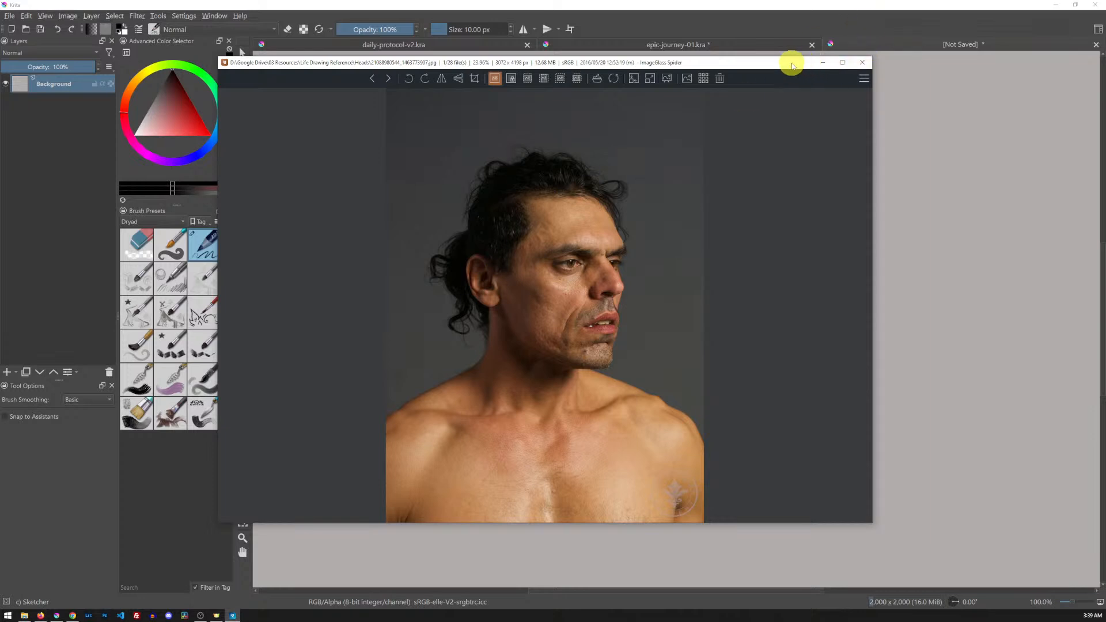
left_click_drag(796, 58, 840, 0)
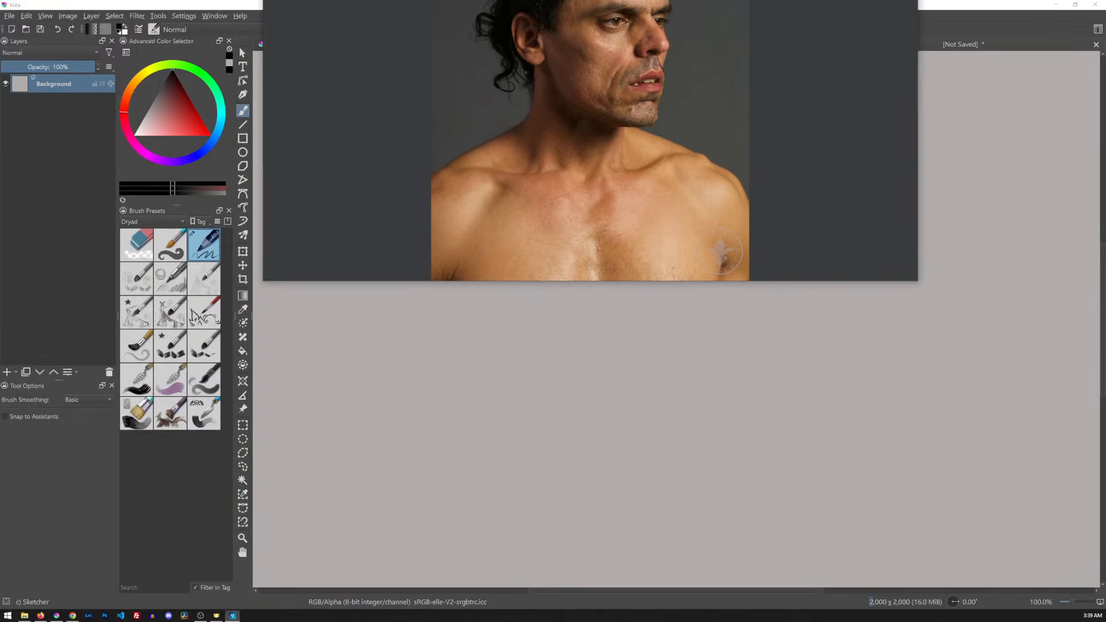
key("Escape")
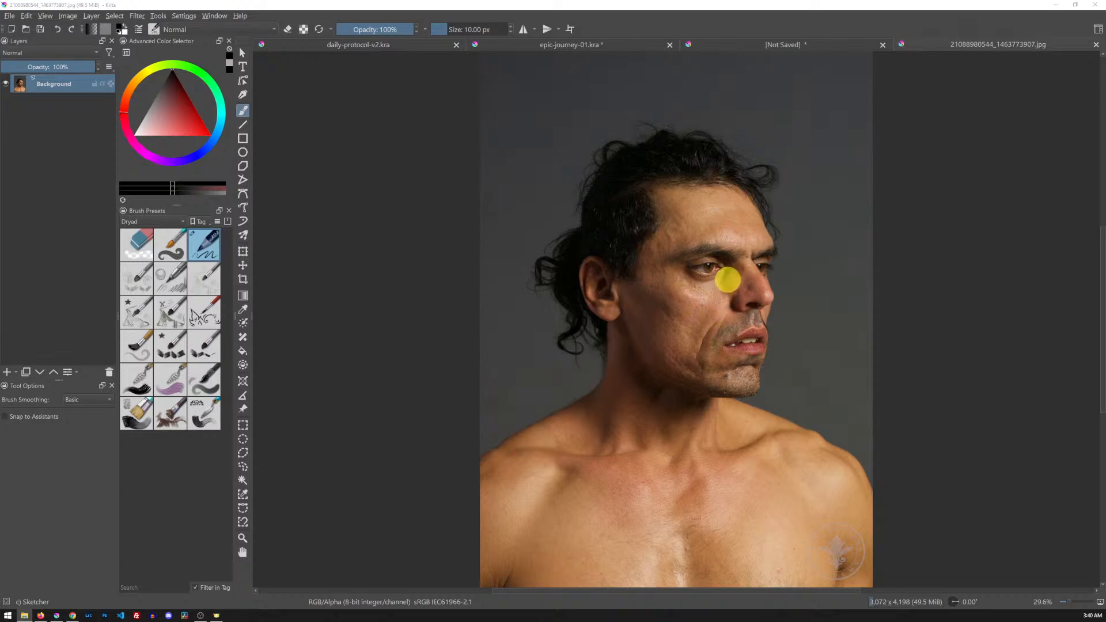
left_click(788, 172)
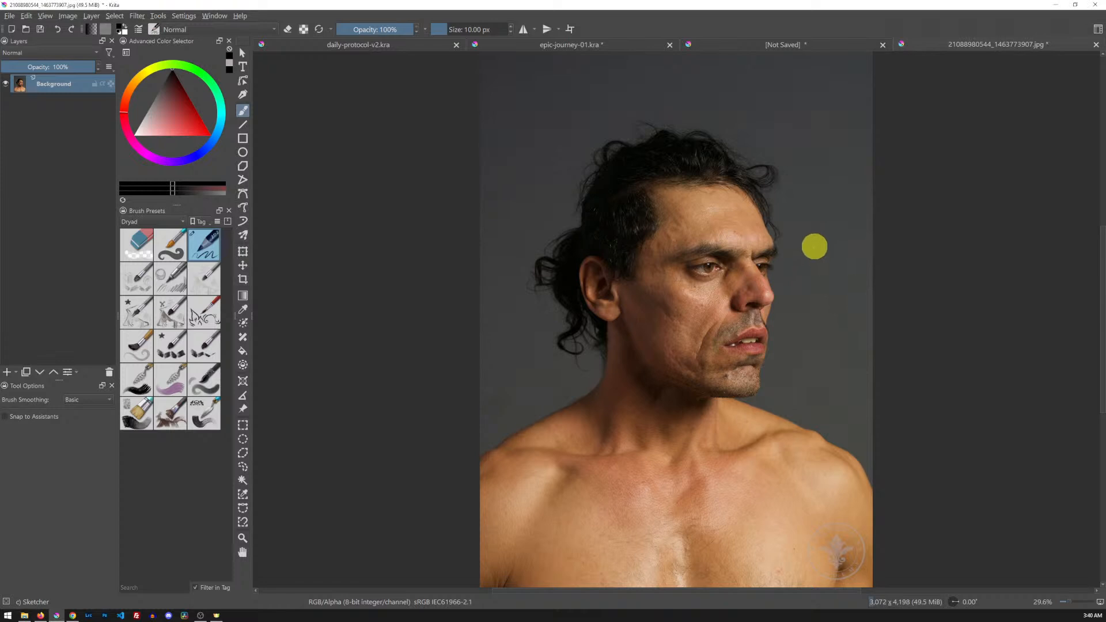
- Copy a rectangular area of about 2291 by 2874 px around the man's head and paste it into the unsaved grey document
key("ctrl+r")
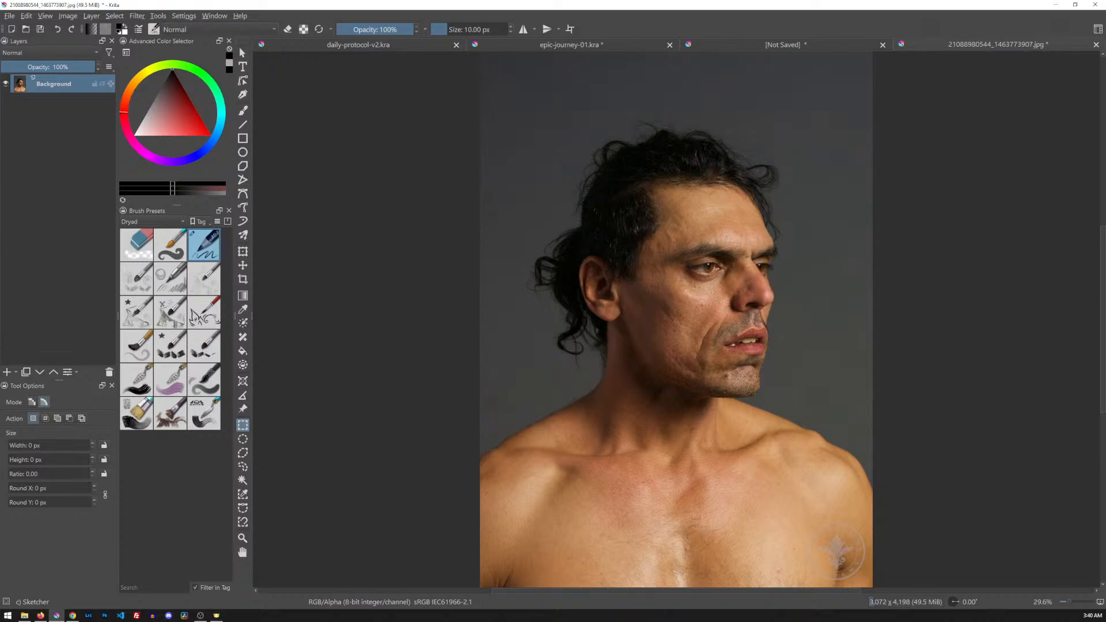
left_click(748, 93)
left_click_drag(522, 99, 814, 466)
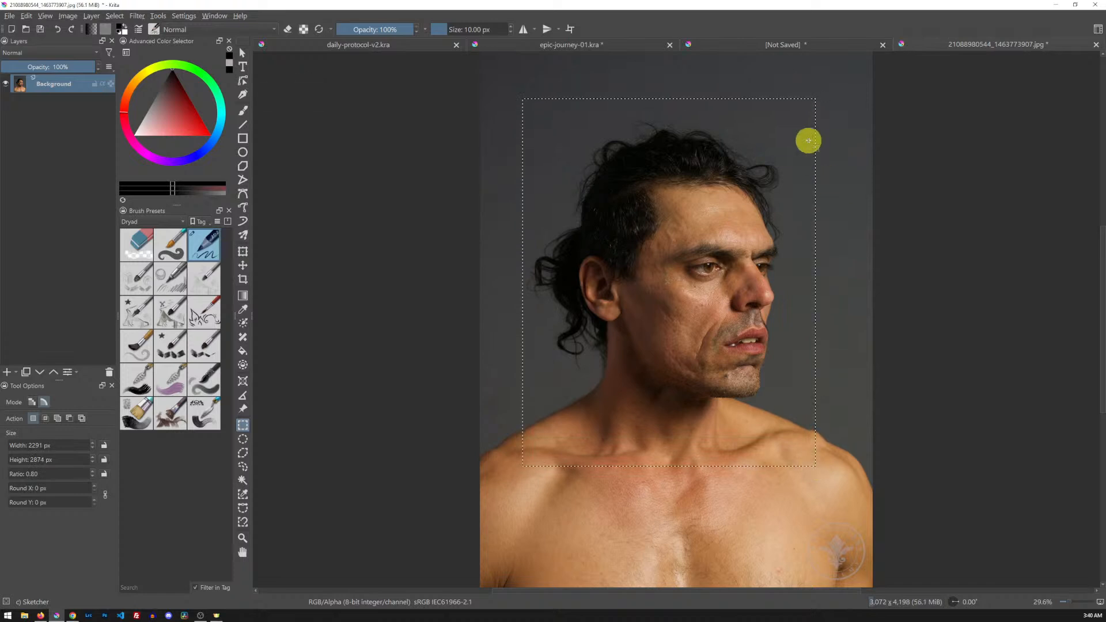
left_click(771, 45)
key("ctrl+v")
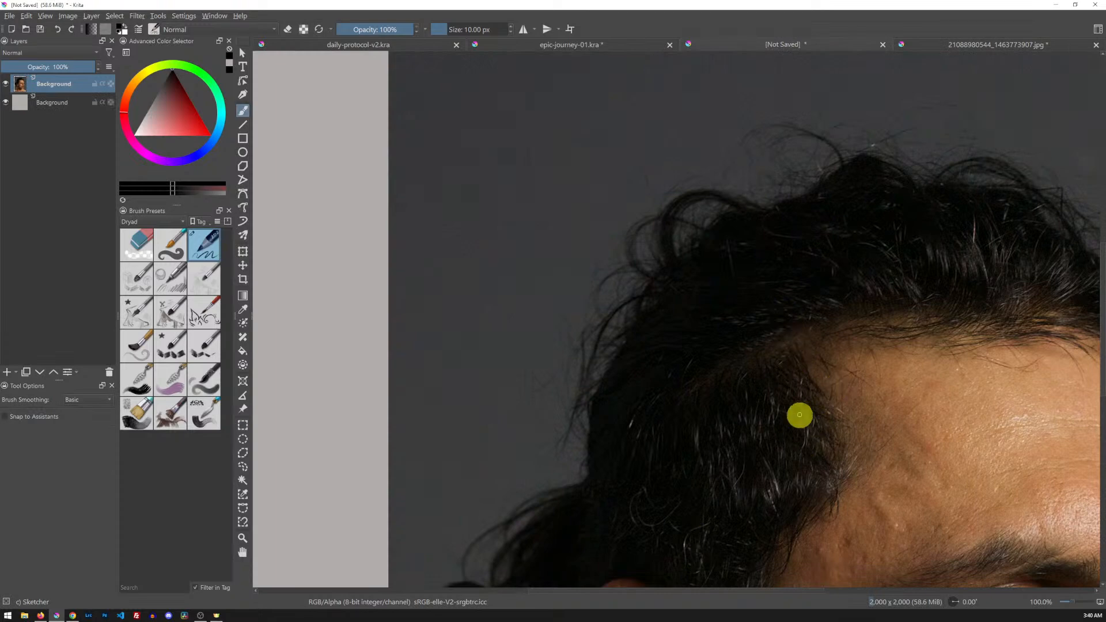
- Move the pasted portrait up and left to about x -419 px, y -150 px so the face fills the canvas
key("ctrl+minus")
key("ctrl+minus")
key("ctrl+minus")
left_click_drag(750, 375, 636, 255)
key("t")
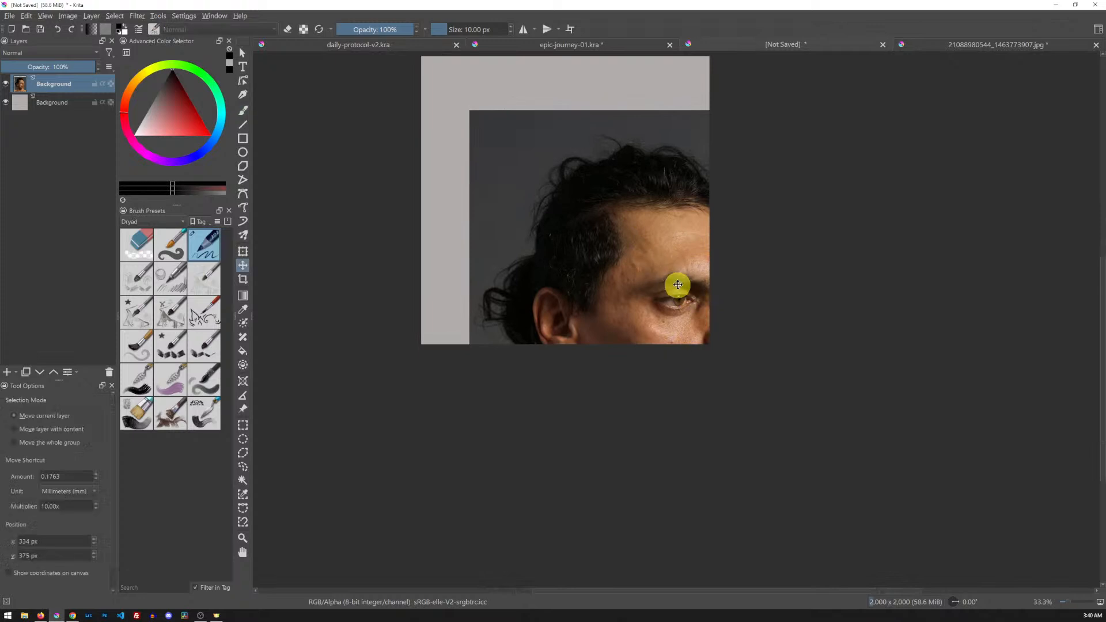
left_click_drag(681, 284, 569, 174)
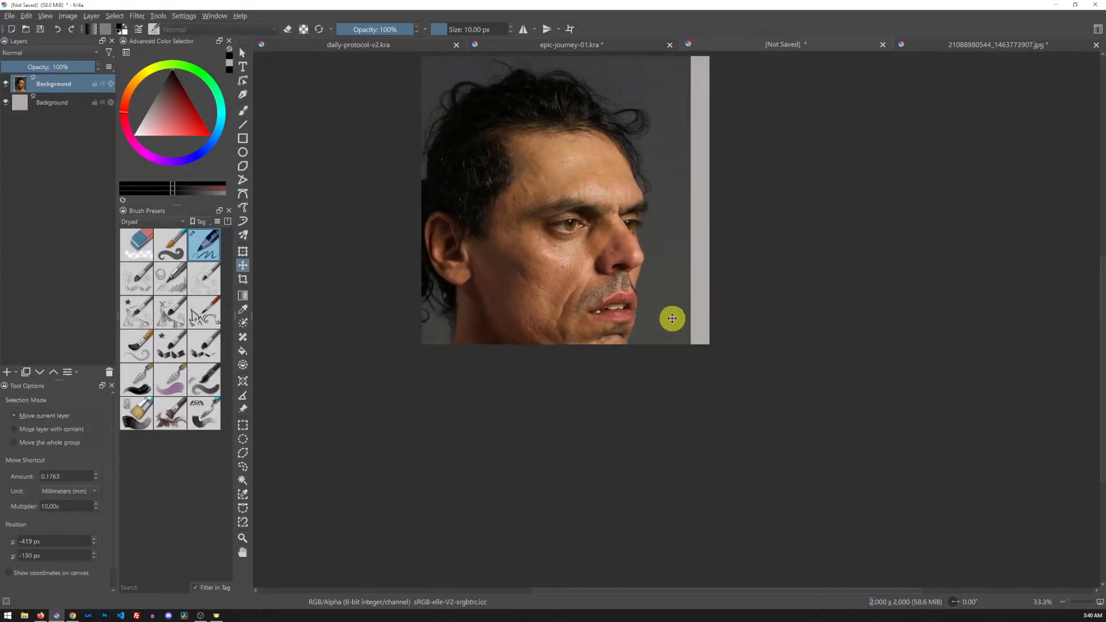
- Scale the portrait down proportionally from its lower corner, leaving a blank grey strip beside the face for sketching
key("ctrl+t")
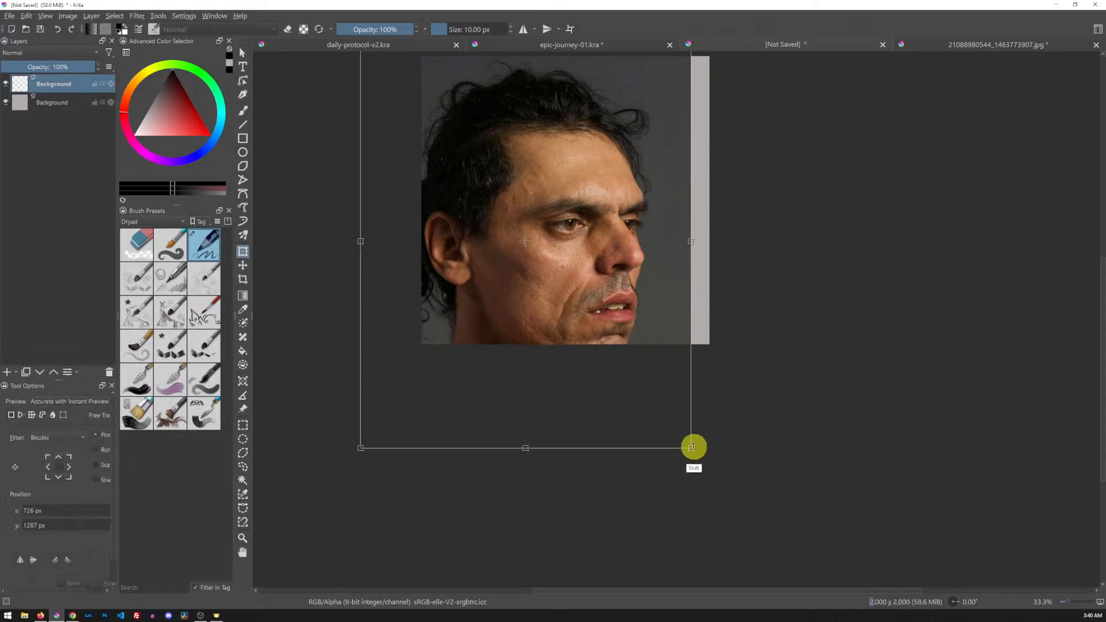
left_click_drag(692, 448, 608, 352)
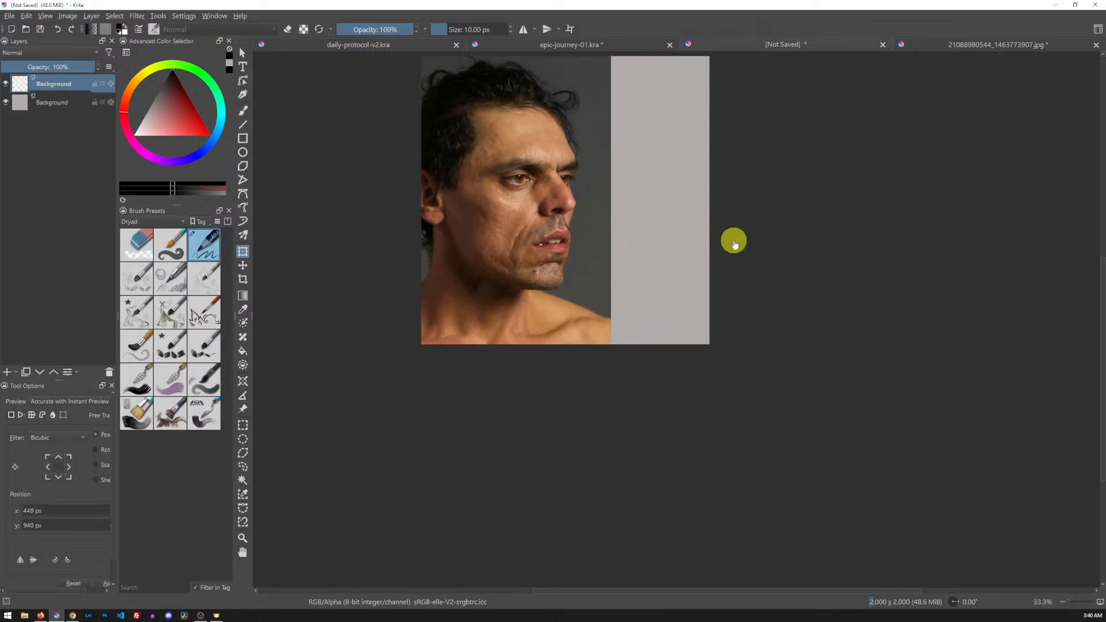
left_click_drag(588, 186, 614, 301)
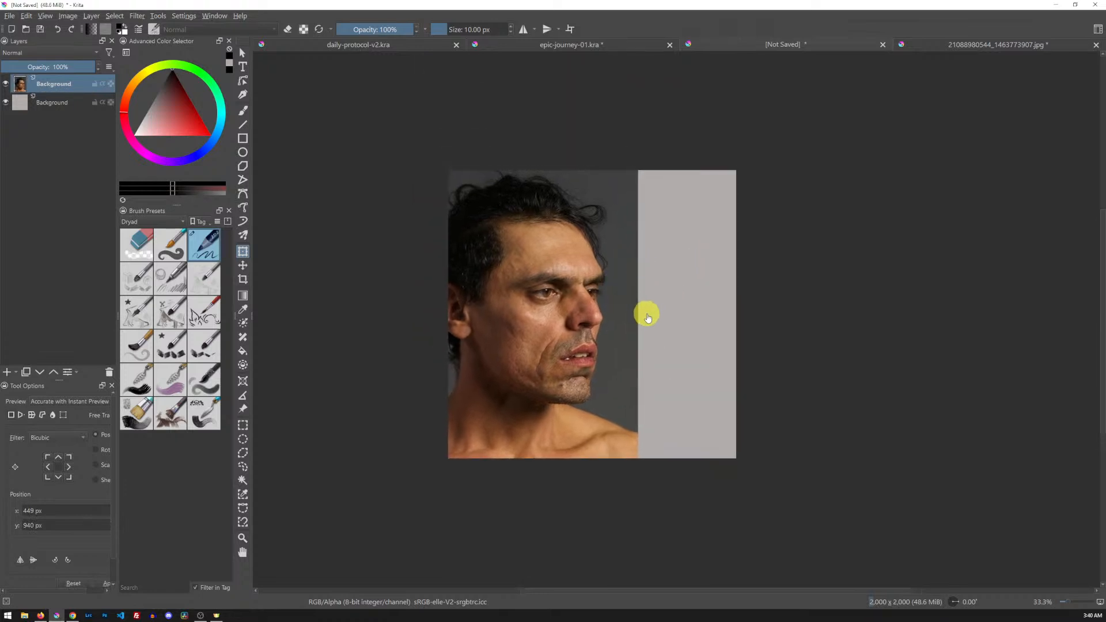
key("1")
left_click_drag(512, 302, 593, 311)
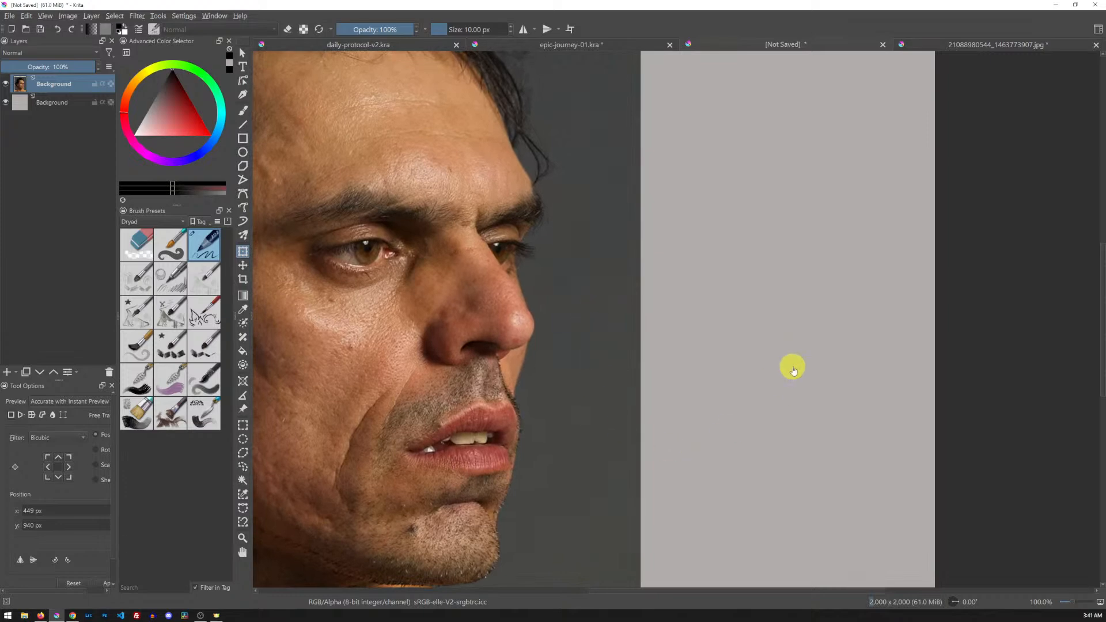
- Close the source photo without saving it and add a new paint layer above the portrait for brush work
left_click(992, 44)
left_click(1096, 45)
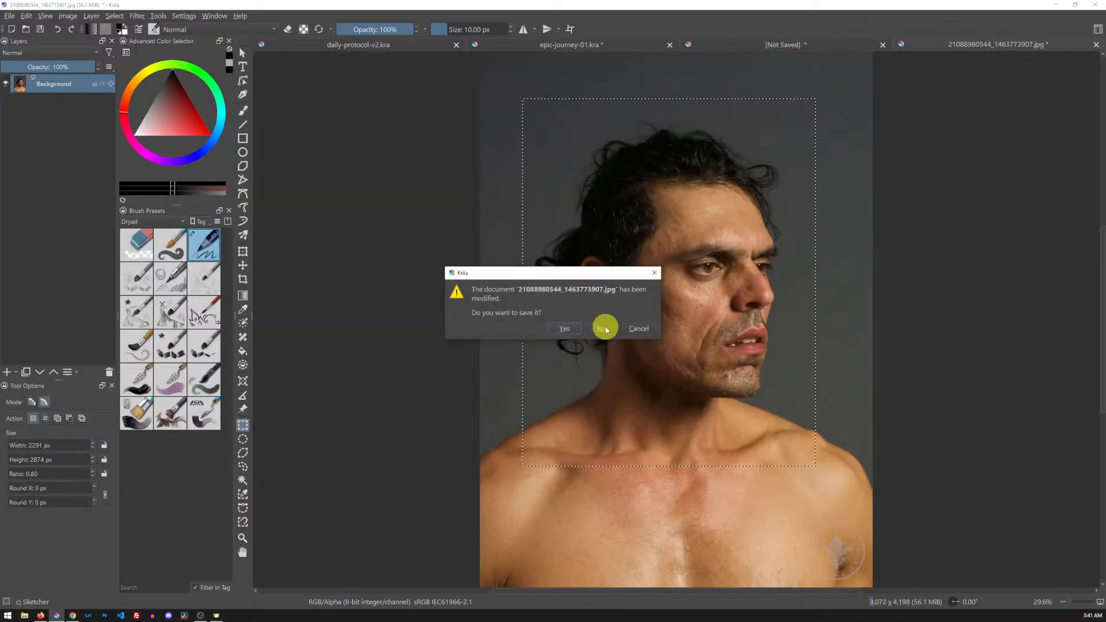
left_click(600, 328)
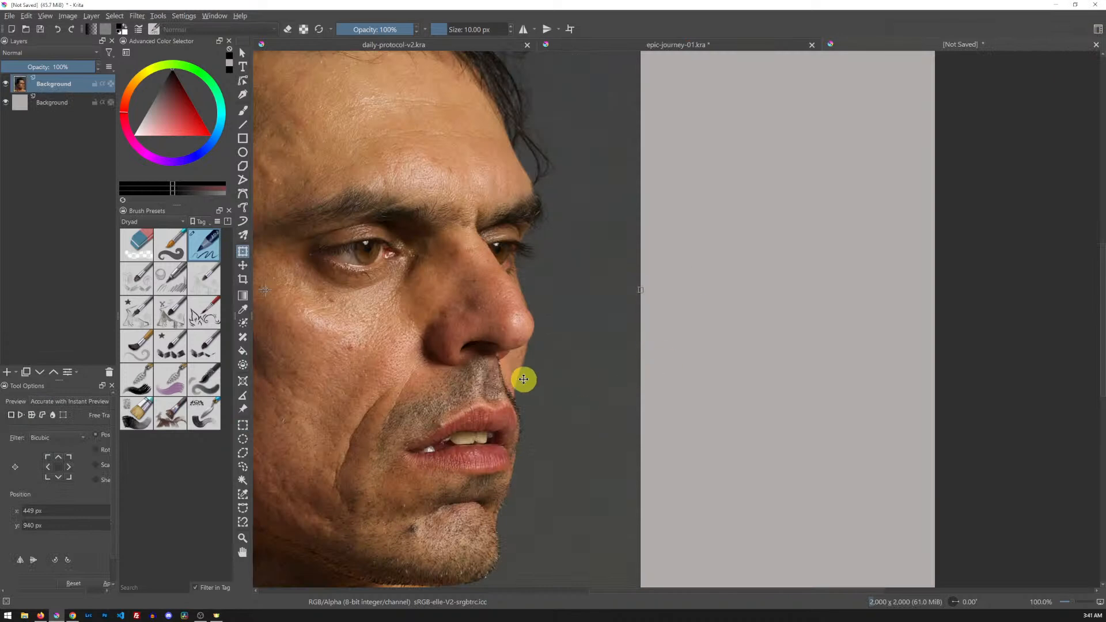
key("Insert")
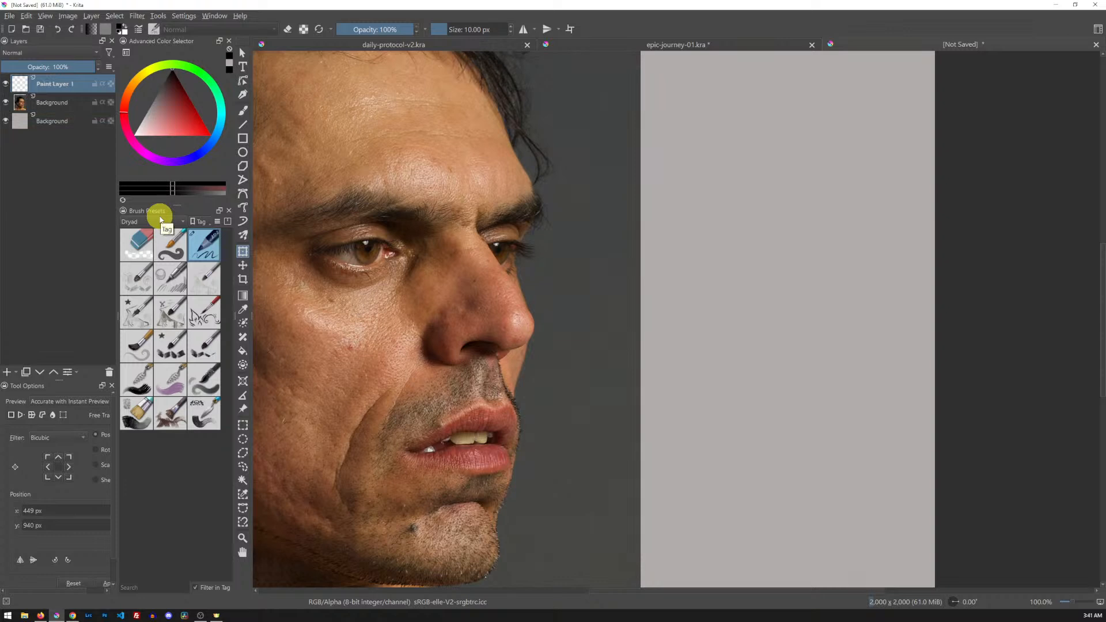
key("b")
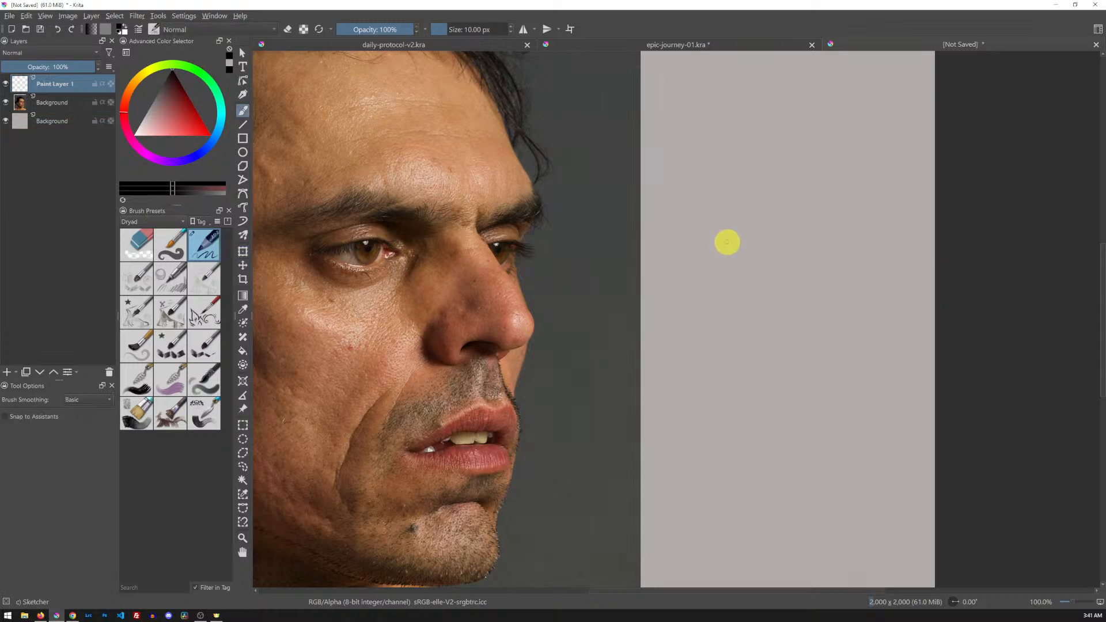
- Try Sketcher strokes across the blank strip and down the face's profile, and clear them from the layer
mouse_move(772, 204)
left_mouse_down()
mouse_move(348, 449)
mouse_move(606, 170)
left_mouse_up()
mouse_move(518, 225)
left_mouse_down()
mouse_move(384, 374)
mouse_move(508, 347)
mouse_move(519, 474)
left_mouse_up()
key("Delete")
- Sketch the curved brow line and the angled forehead and eye socket profile on the blank strip with light Sketcher strokes
mouse_move(204, 252)
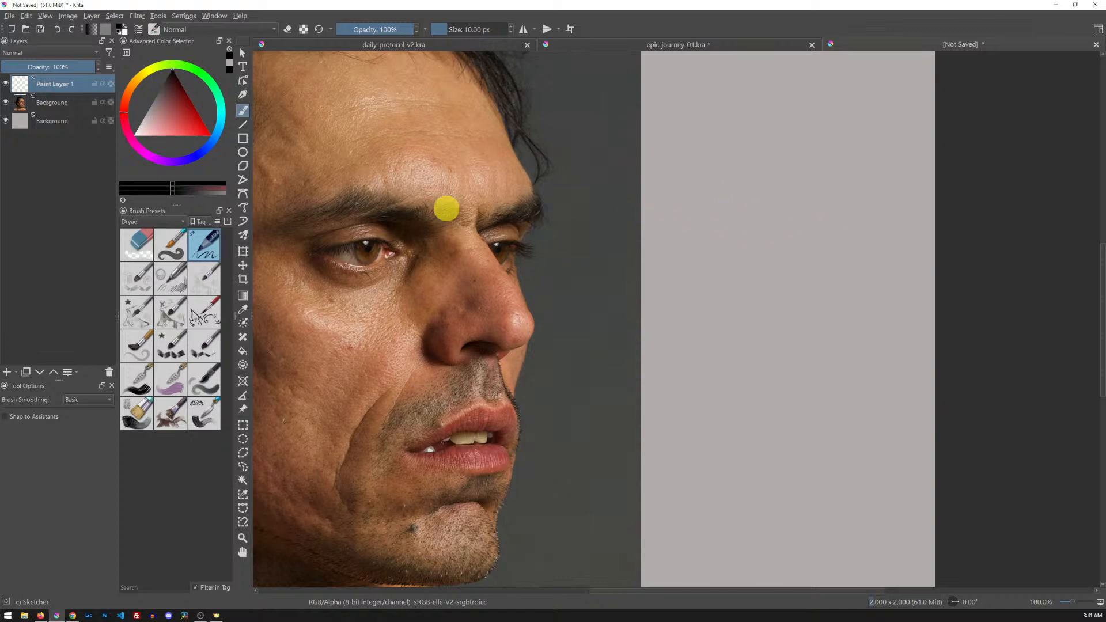
mouse_move(649, 216)
left_mouse_down()
mouse_move(792, 198)
mouse_move(884, 202)
left_mouse_up()
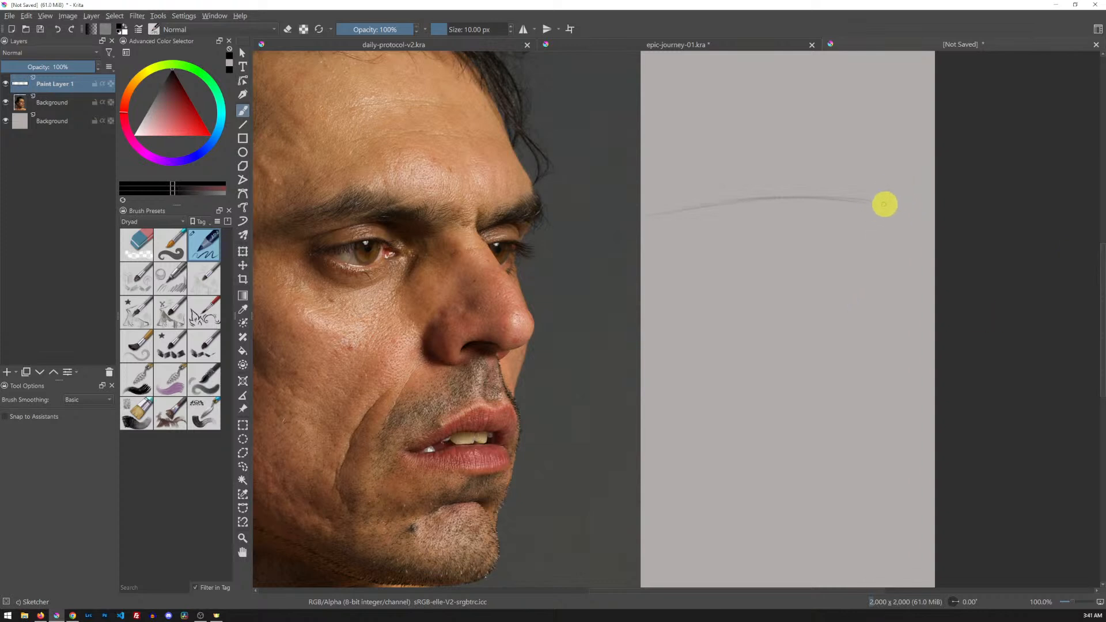
mouse_move(850, 257)
left_mouse_down()
mouse_move(883, 209)
mouse_move(845, 263)
left_mouse_up()
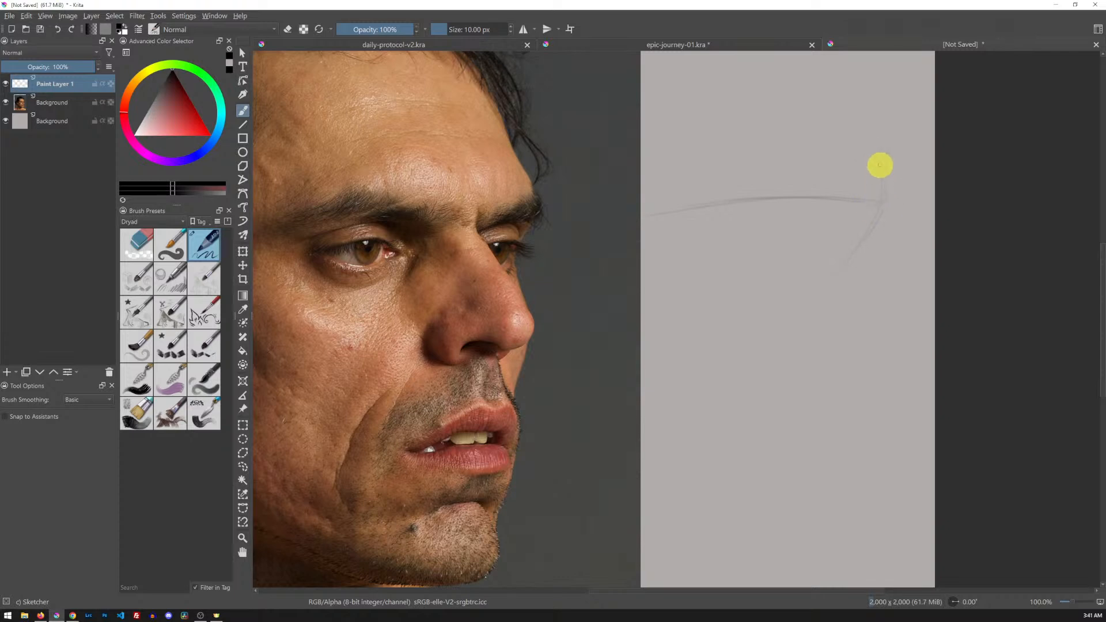
left_click_drag(842, 102, 883, 196)
mouse_move(833, 81)
left_mouse_down()
mouse_move(883, 179)
mouse_move(838, 274)
left_mouse_up()
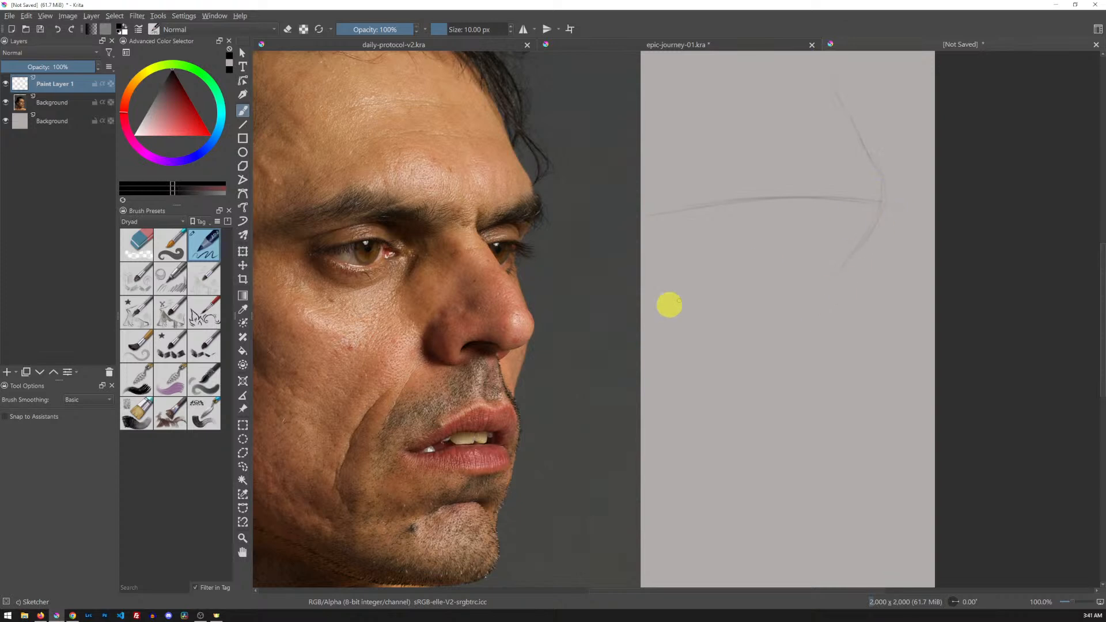
left_click_drag(885, 212, 842, 267)
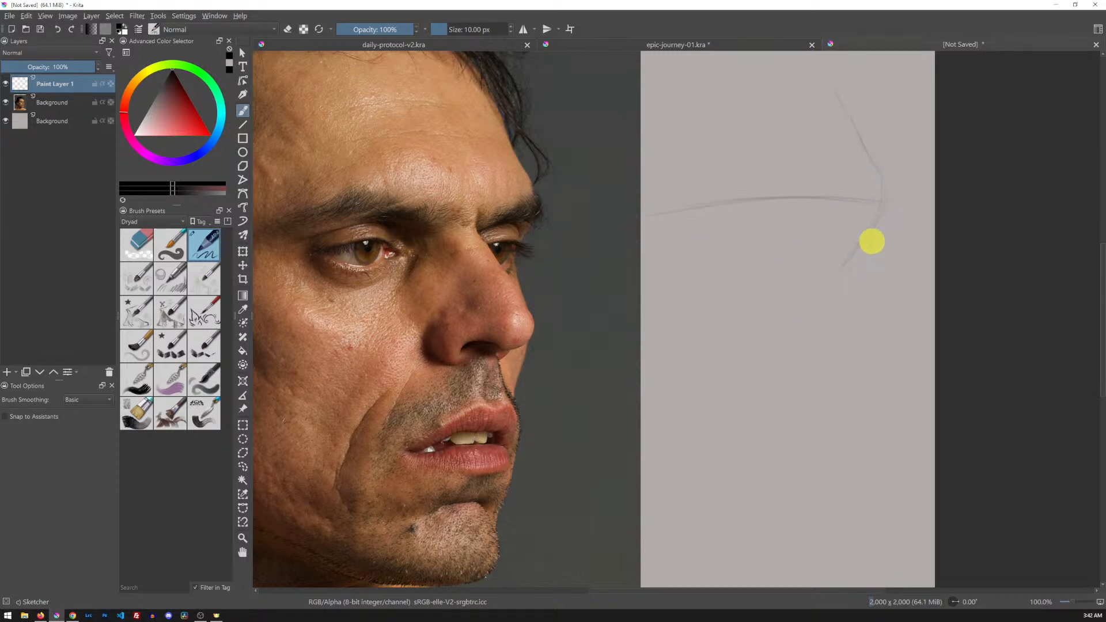
- Sketch the slanted nose bridge lines below the brow, undoing and redrawing the inner one so it meets the outer line lower down
left_click_drag(857, 231, 885, 364)
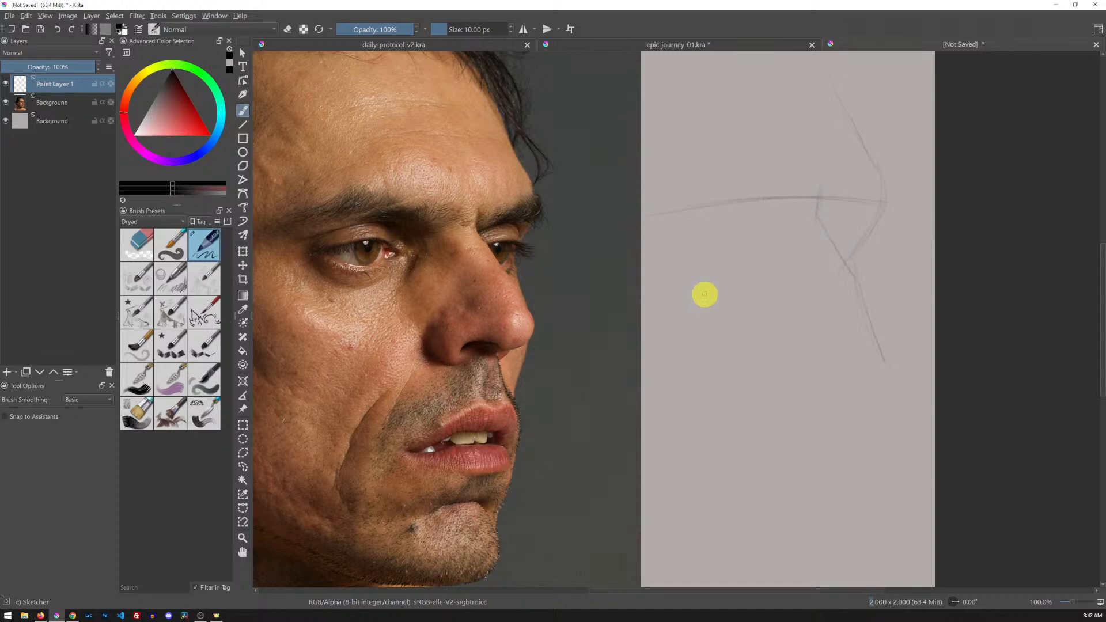
key("ctrl+z")
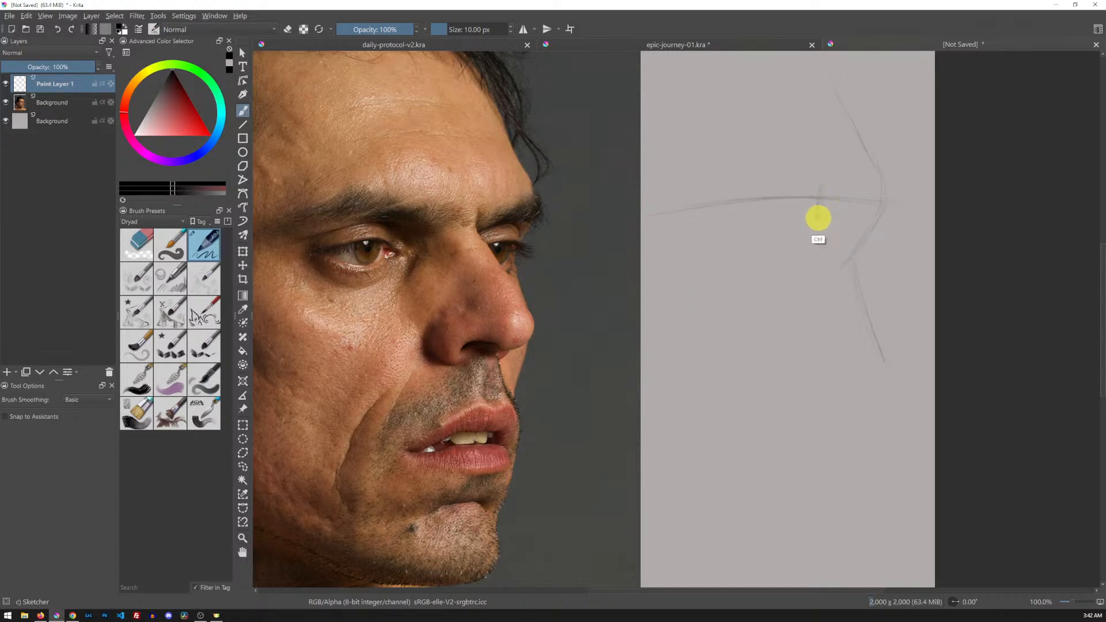
left_click_drag(827, 239, 868, 317)
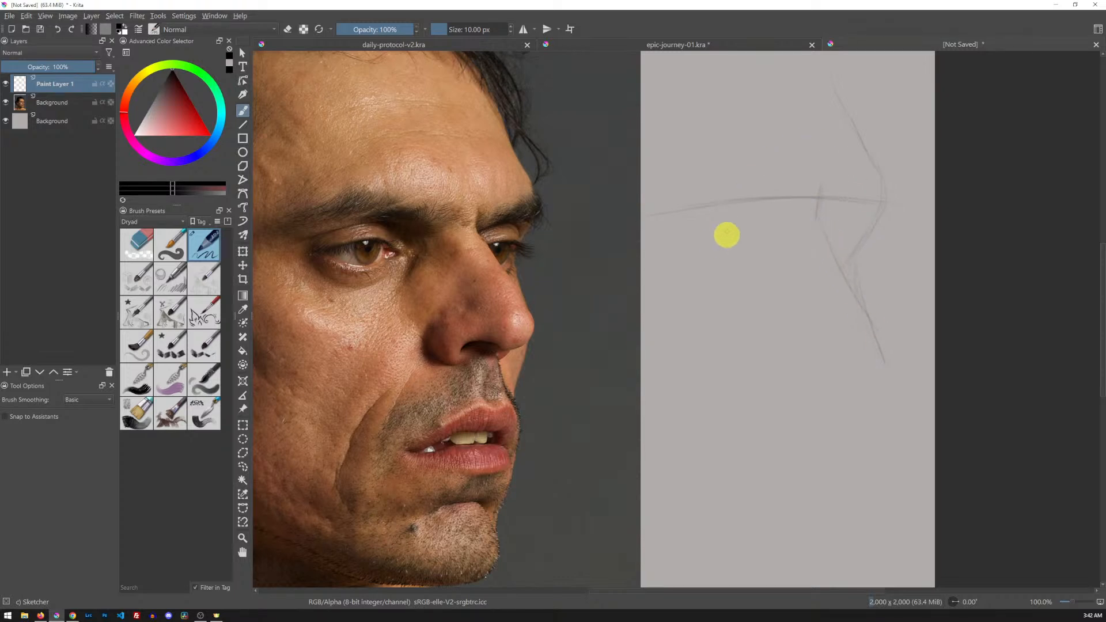
- Erase the stray line ends where the eye socket contour meets the nose bridge, using the Sketcher brush in eraser mode
key("e")
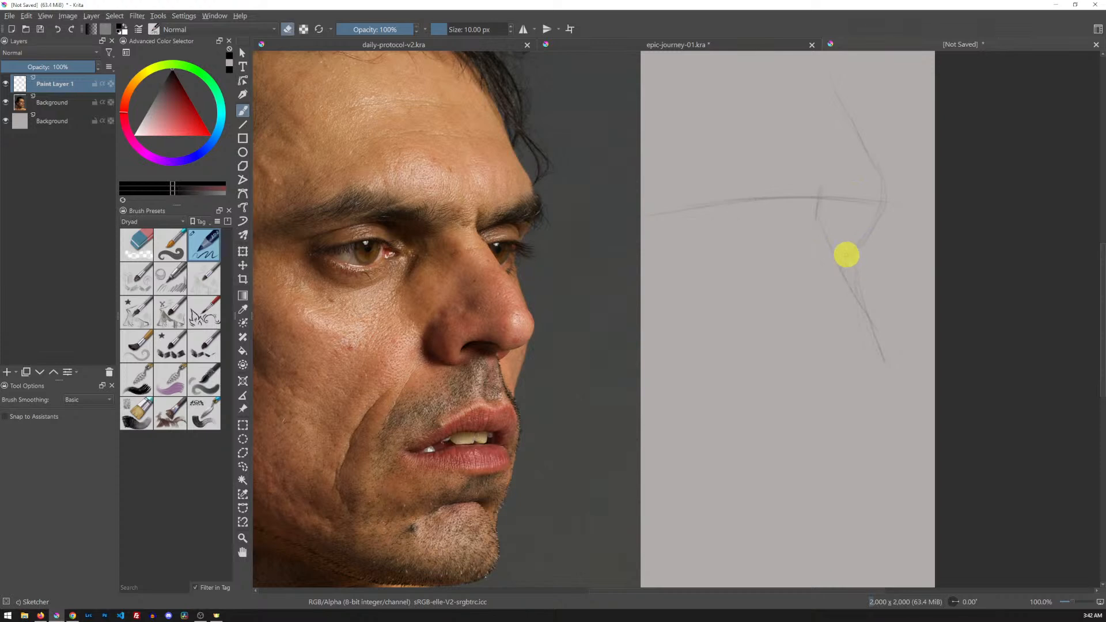
mouse_move(848, 263)
left_mouse_down()
mouse_move(872, 242)
mouse_move(853, 258)
mouse_move(857, 284)
mouse_move(905, 206)
mouse_move(845, 301)
mouse_move(872, 269)
left_mouse_up()
key("e")
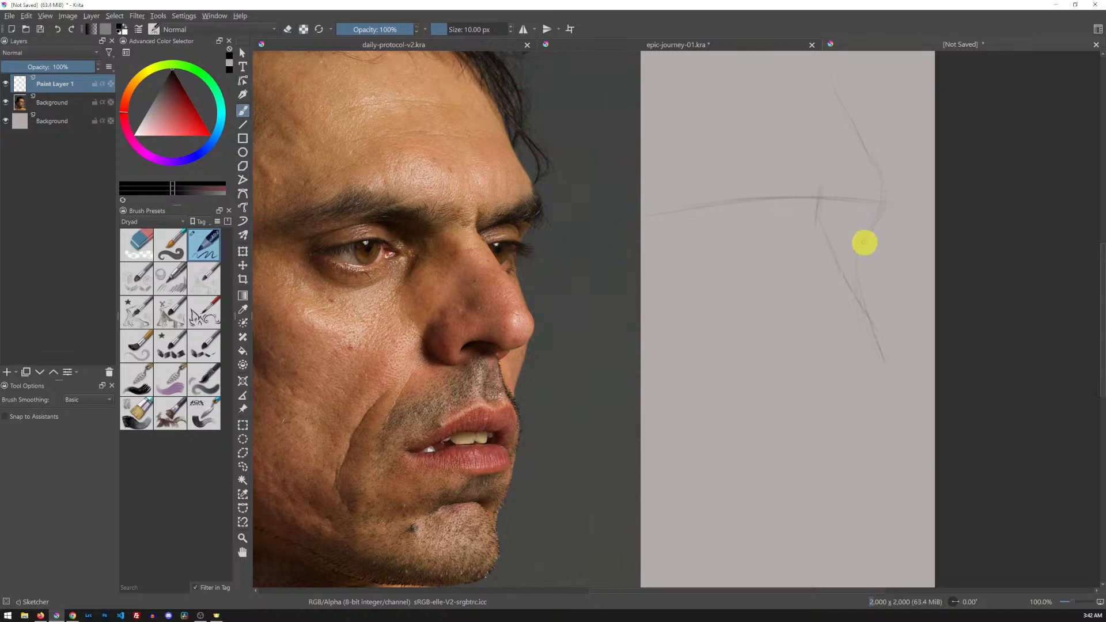
- Redraw the far eye socket contour from the brow down to the nose bridge and add a faint curve across the forehead
mouse_move(888, 195)
left_mouse_down()
mouse_move(860, 249)
mouse_move(859, 282)
mouse_move(874, 244)
mouse_move(857, 277)
mouse_move(858, 256)
mouse_move(871, 323)
left_mouse_up()
mouse_move(837, 193)
left_mouse_down()
mouse_move(892, 196)
mouse_move(813, 204)
mouse_move(891, 201)
left_mouse_up()
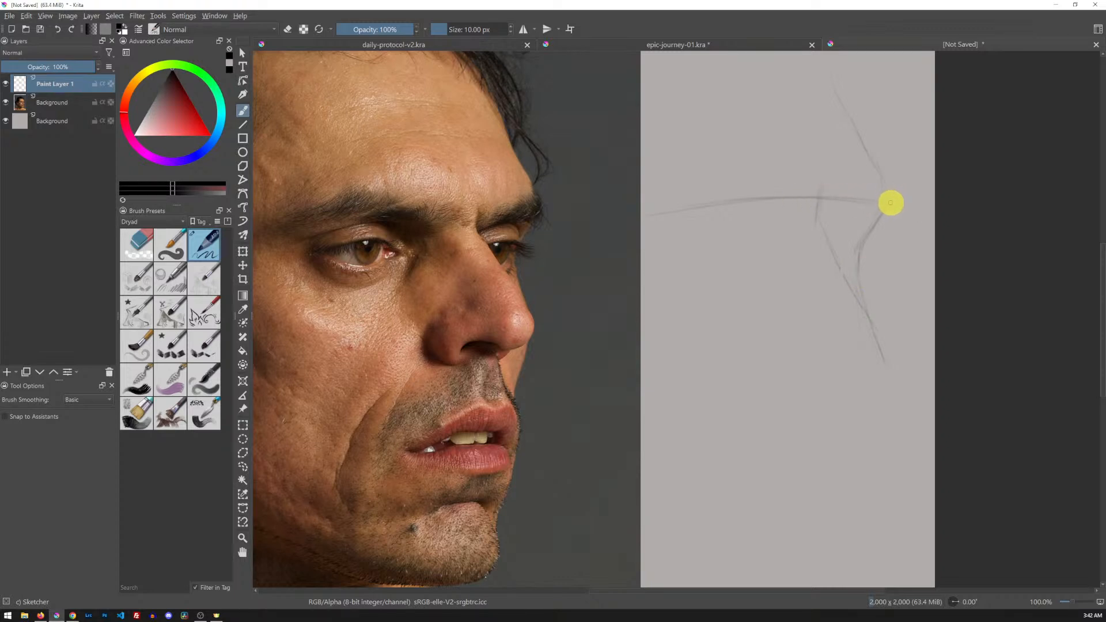
mouse_move(870, 151)
left_mouse_down()
mouse_move(736, 143)
mouse_move(854, 147)
mouse_move(672, 160)
left_mouse_up()
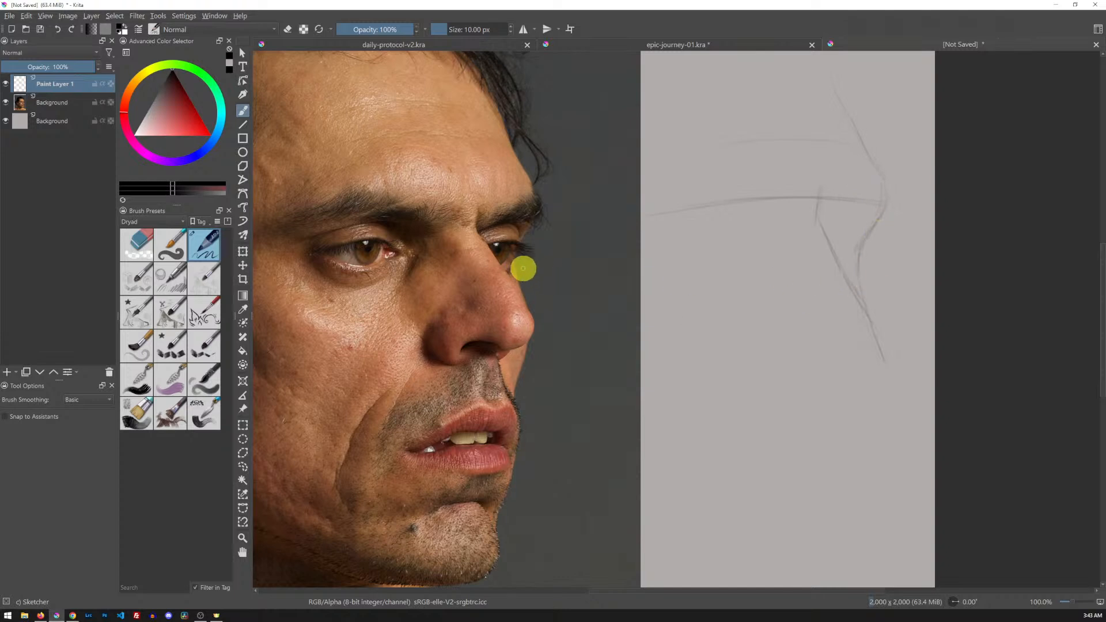
- Mark the far eye area with an arrow on the photo and a small loop on the sketch, and undo the marks
mouse_move(547, 262)
left_mouse_down()
mouse_move(526, 272)
mouse_move(562, 270)
mouse_move(509, 282)
mouse_move(527, 304)
left_mouse_up()
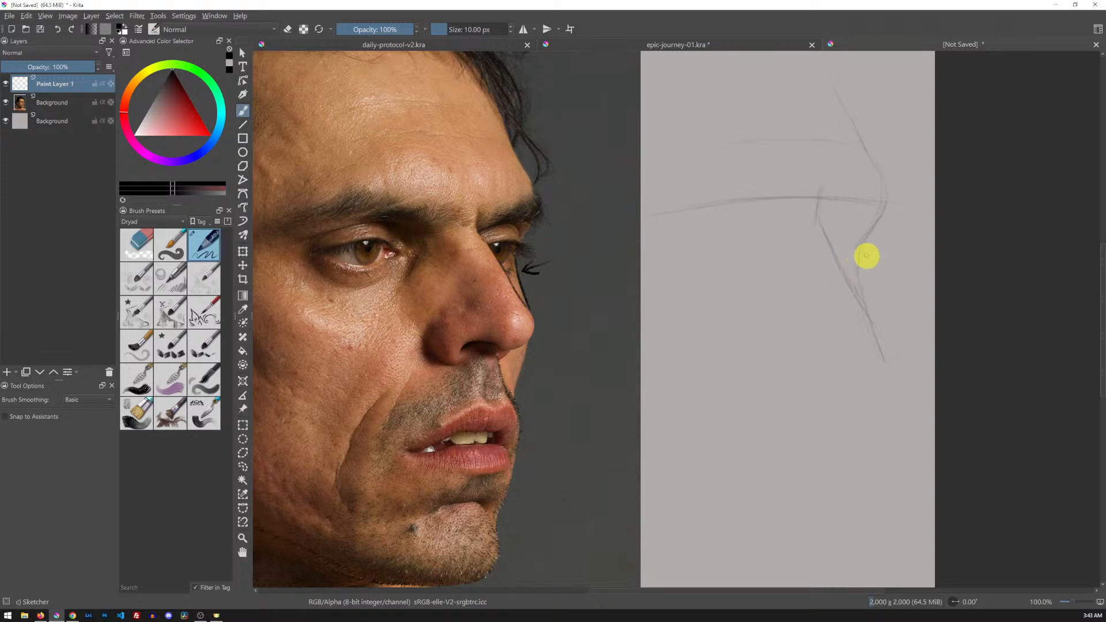
left_click_drag(850, 257, 850, 257)
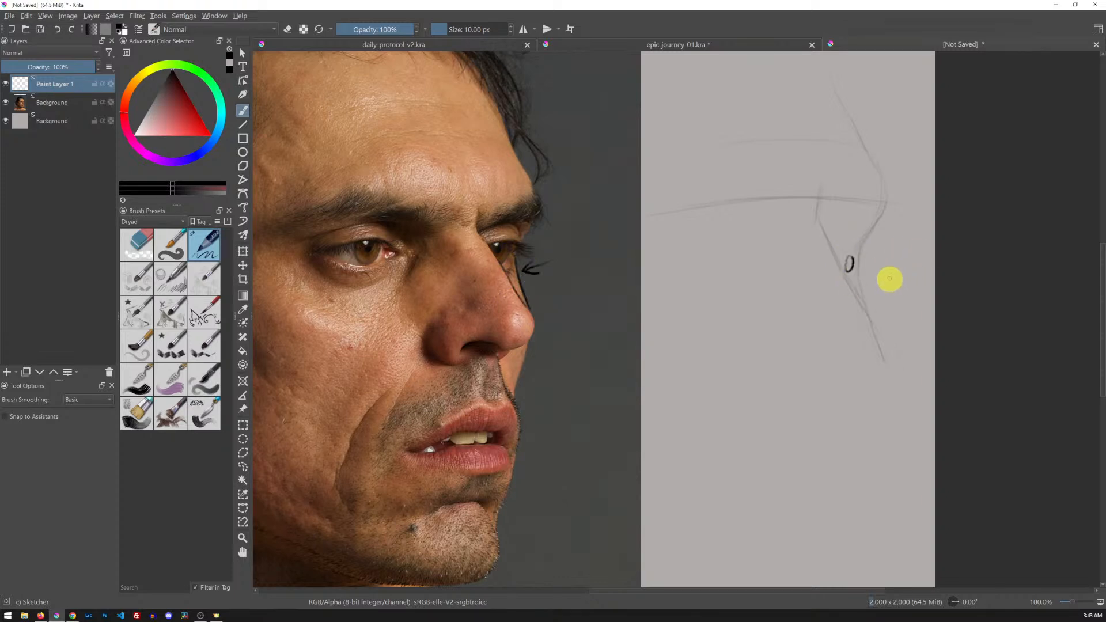
key("ctrl+z")
key("ctrl+z")
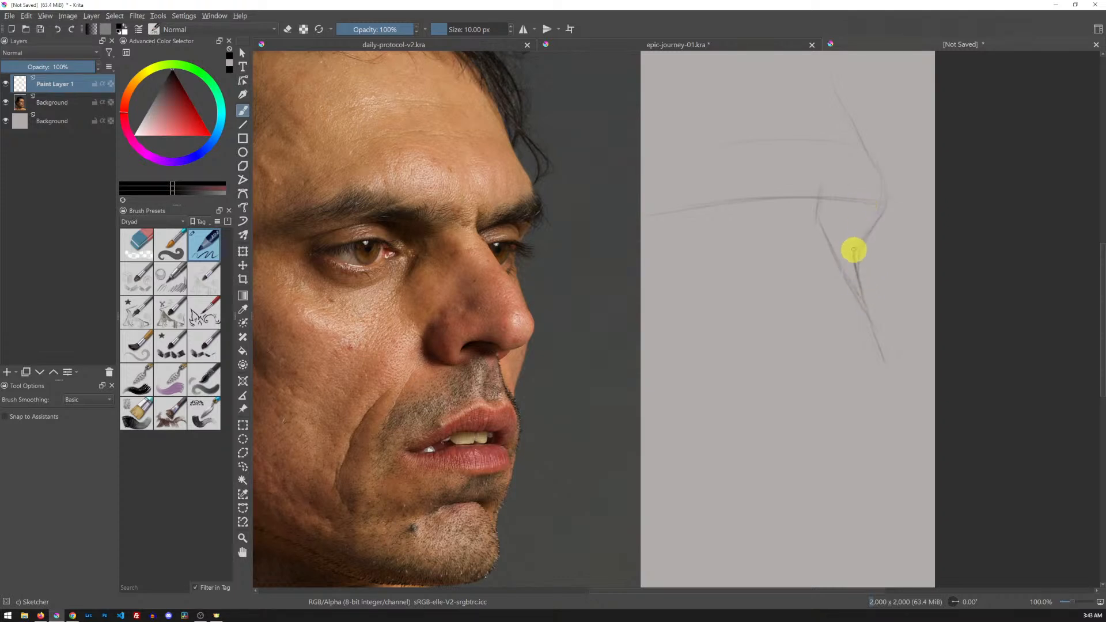
- Darken the brow and eye socket contour, clean its outer edge with Eraser Textured, and return to the Sketcher brush
left_click_drag(854, 248, 874, 207)
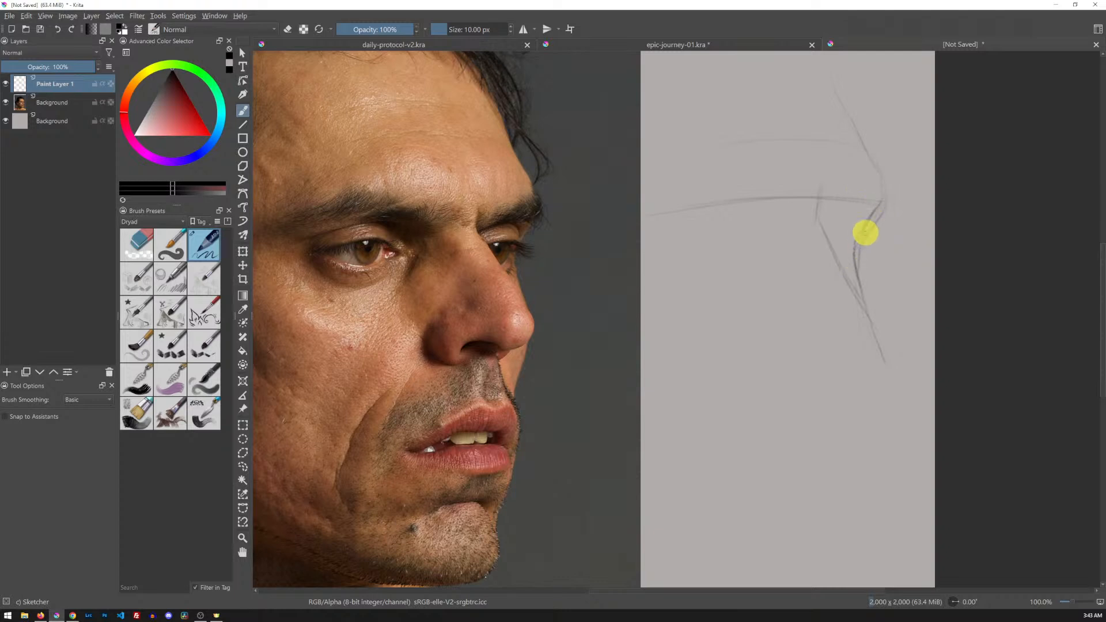
left_click_drag(880, 175, 881, 194)
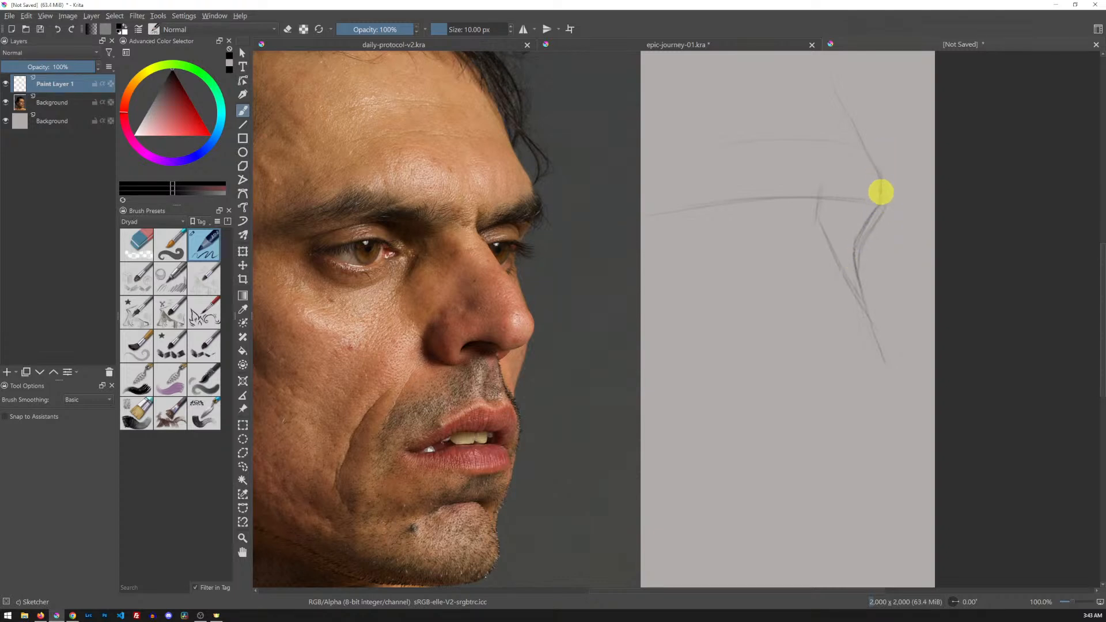
left_click(151, 245)
mouse_move(893, 173)
left_mouse_down()
mouse_move(904, 195)
mouse_move(894, 210)
mouse_move(898, 185)
mouse_move(872, 245)
mouse_move(873, 236)
mouse_move(872, 284)
mouse_move(895, 185)
left_mouse_up()
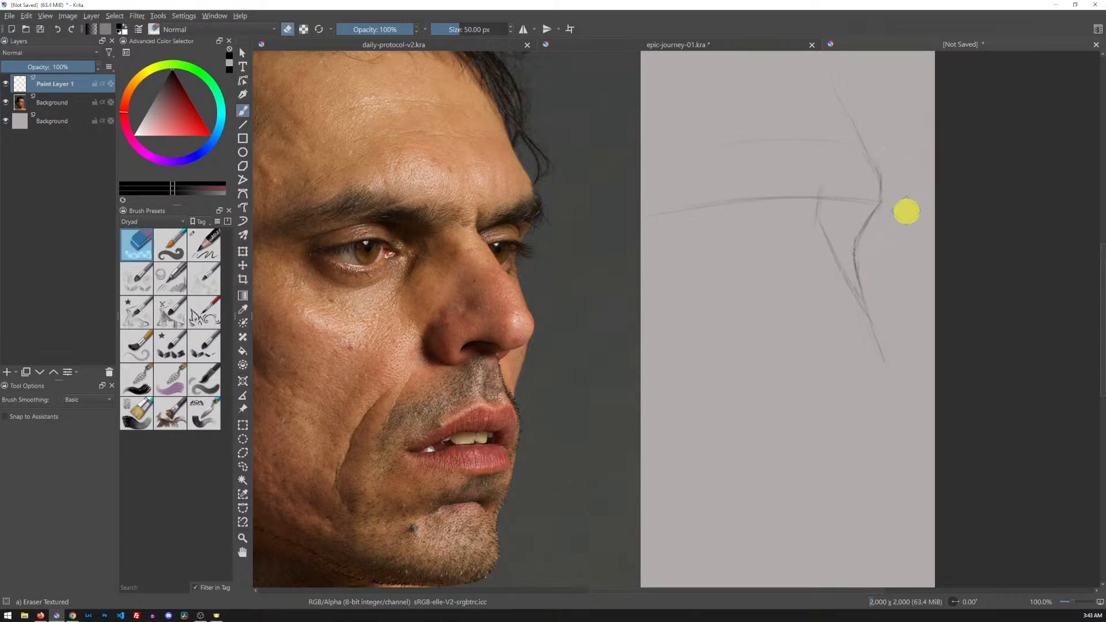
left_click(204, 246)
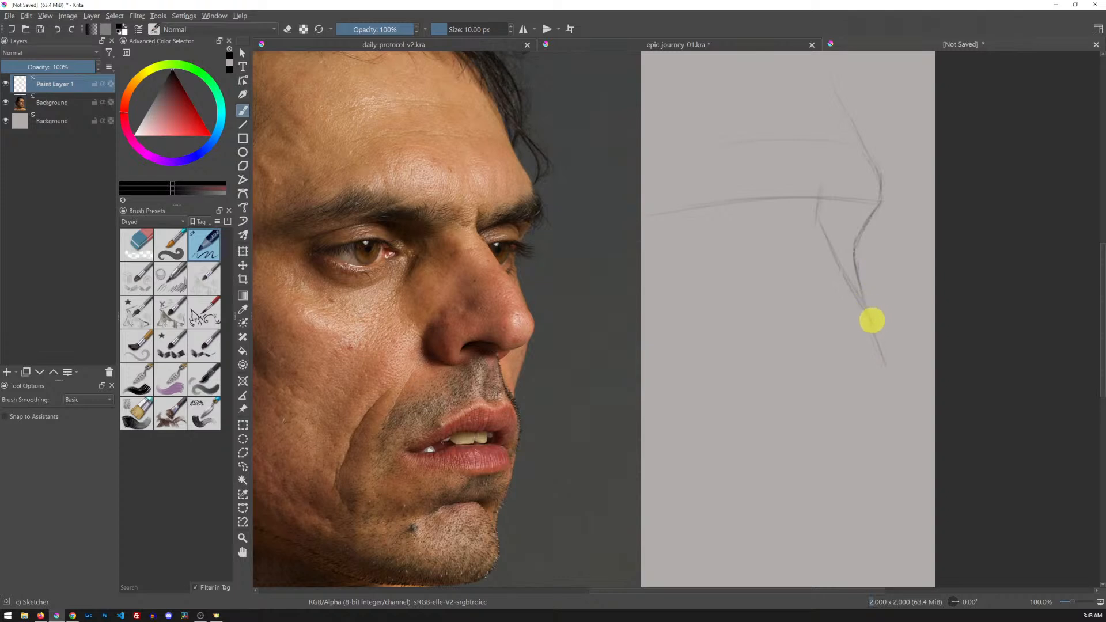
- Sketch the rounded underside of the nose tip and the curved near nostril wing below the bridge line
left_click_drag(871, 316, 871, 337)
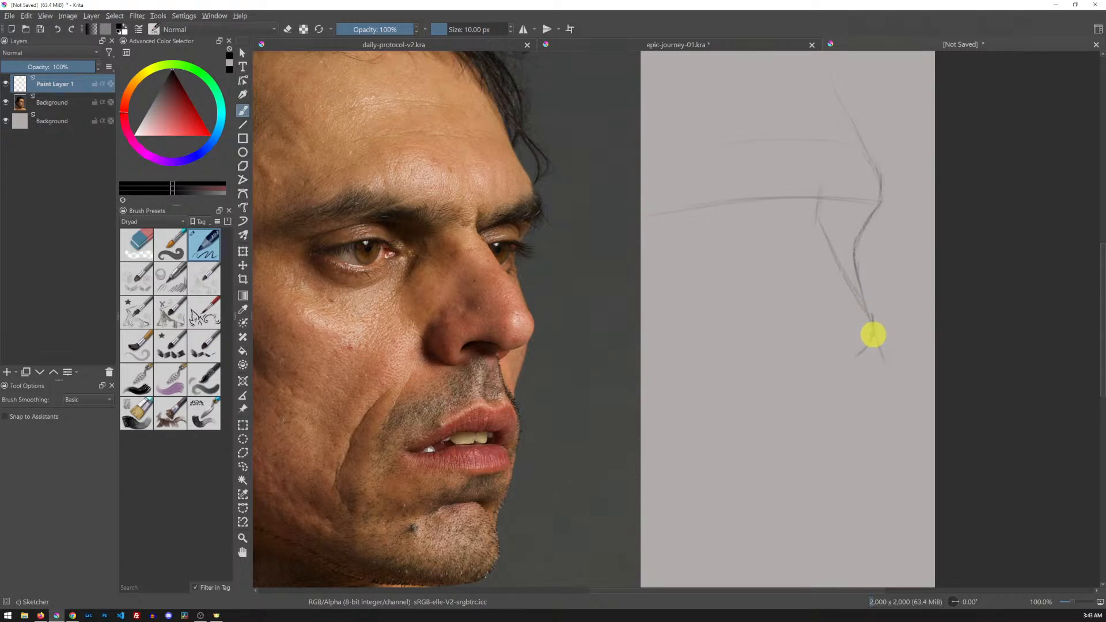
left_click_drag(873, 331, 857, 355)
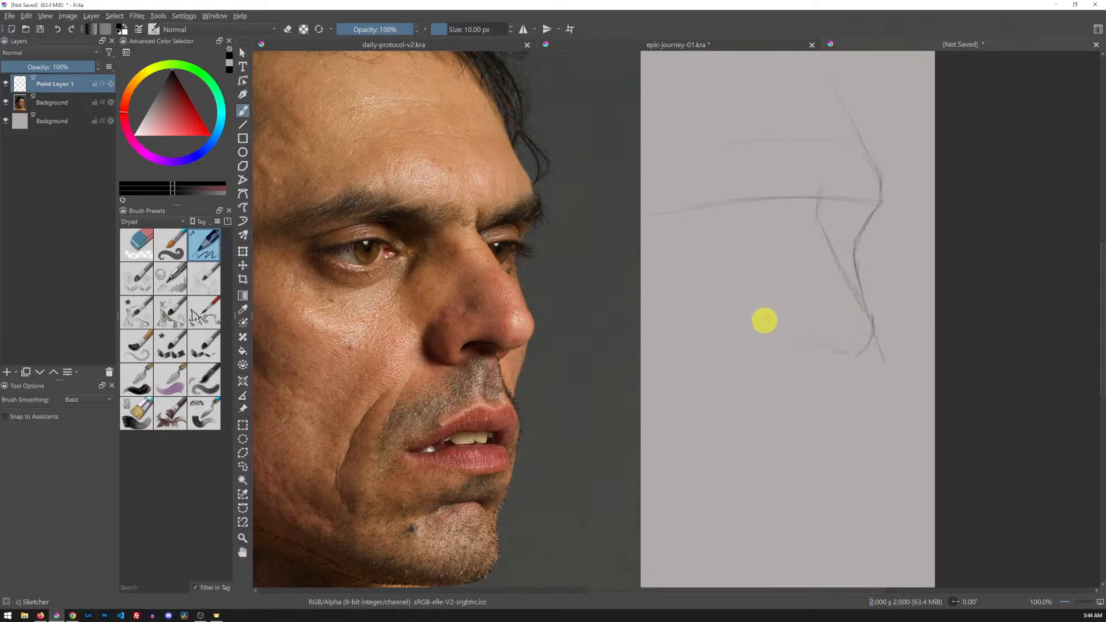
left_click_drag(781, 379, 766, 334)
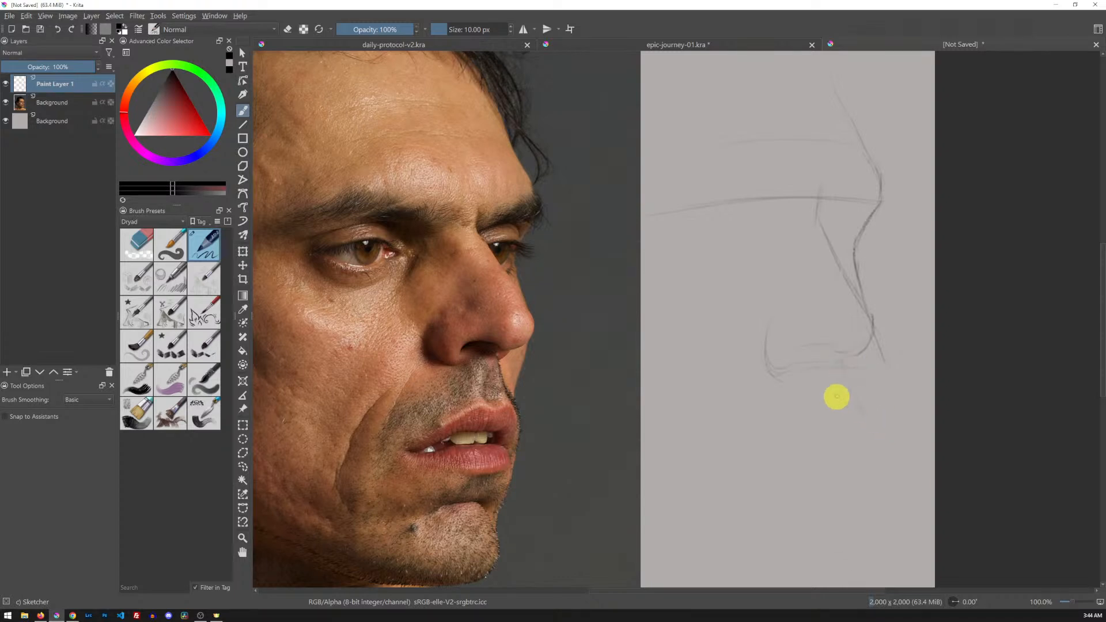
- Sketch the philtrum and upper-lip line beneath the nose, and reinforce the nostril edge and wing contours
mouse_move(865, 413)
left_mouse_down()
mouse_move(830, 411)
mouse_move(864, 413)
left_mouse_up()
left_click_drag(832, 369, 827, 395)
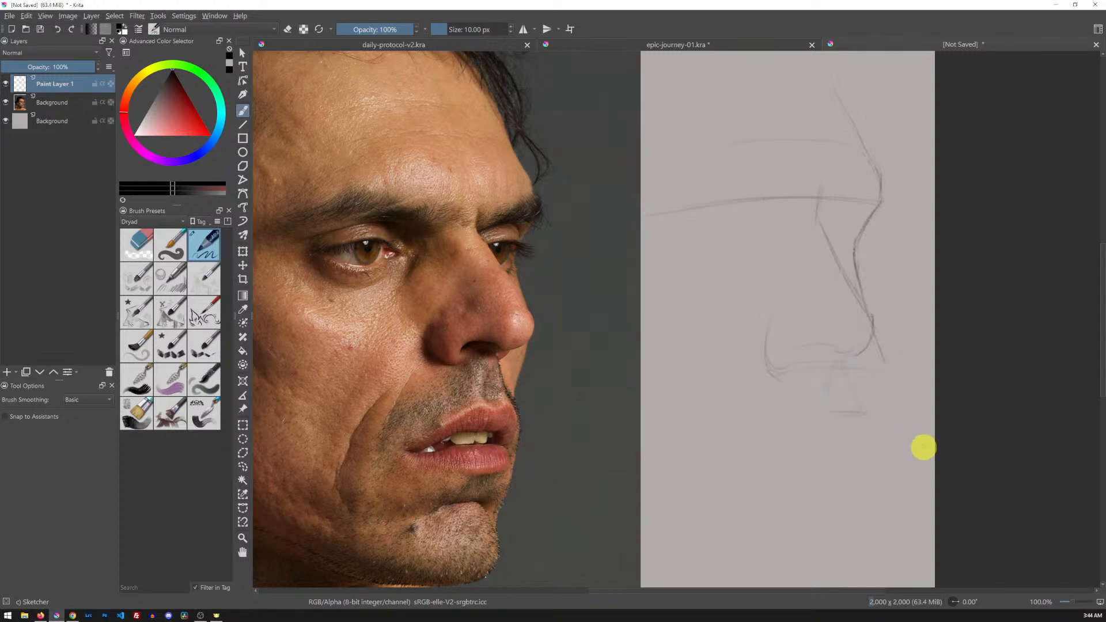
mouse_move(839, 349)
left_mouse_down()
mouse_move(796, 345)
mouse_move(842, 362)
left_mouse_up()
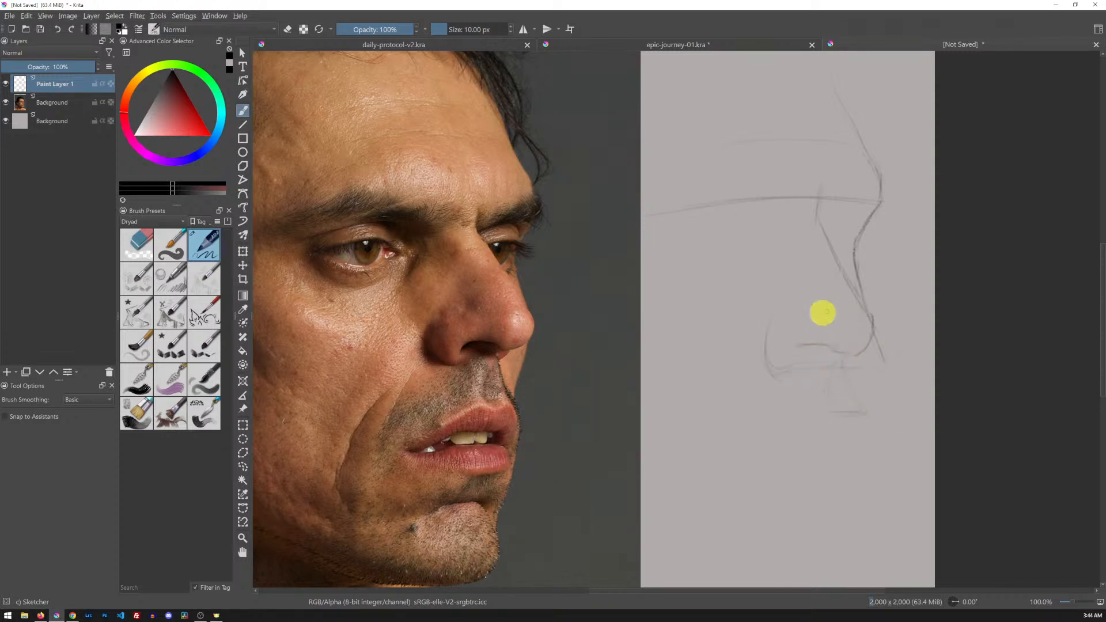
left_click_drag(770, 324, 780, 380)
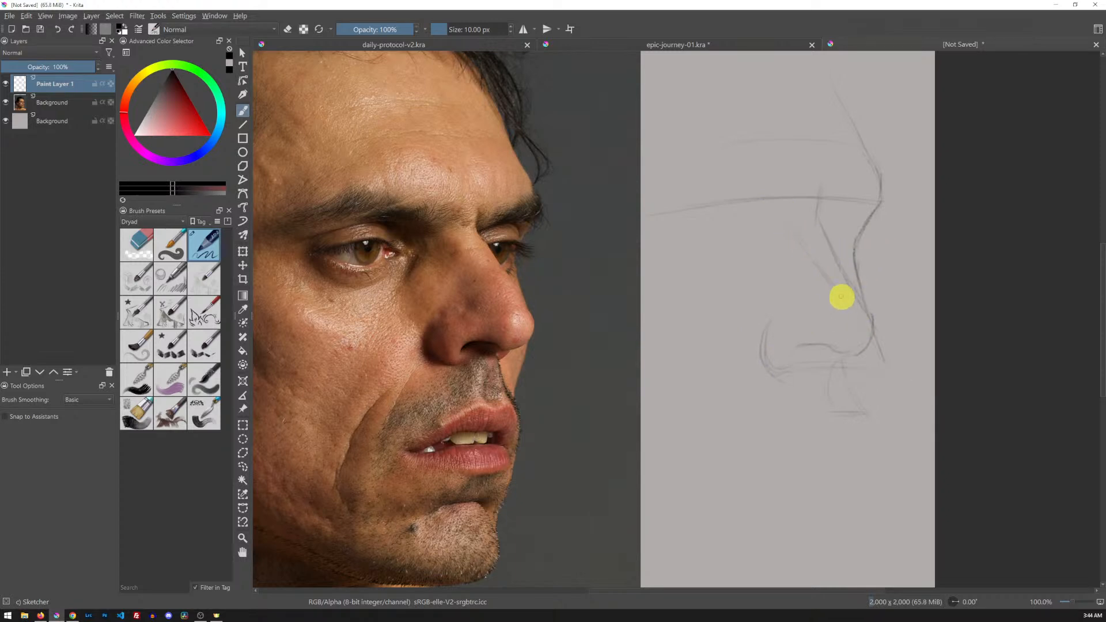
mouse_move(445, 235)
left_mouse_down()
mouse_move(499, 282)
mouse_move(504, 345)
left_mouse_up()
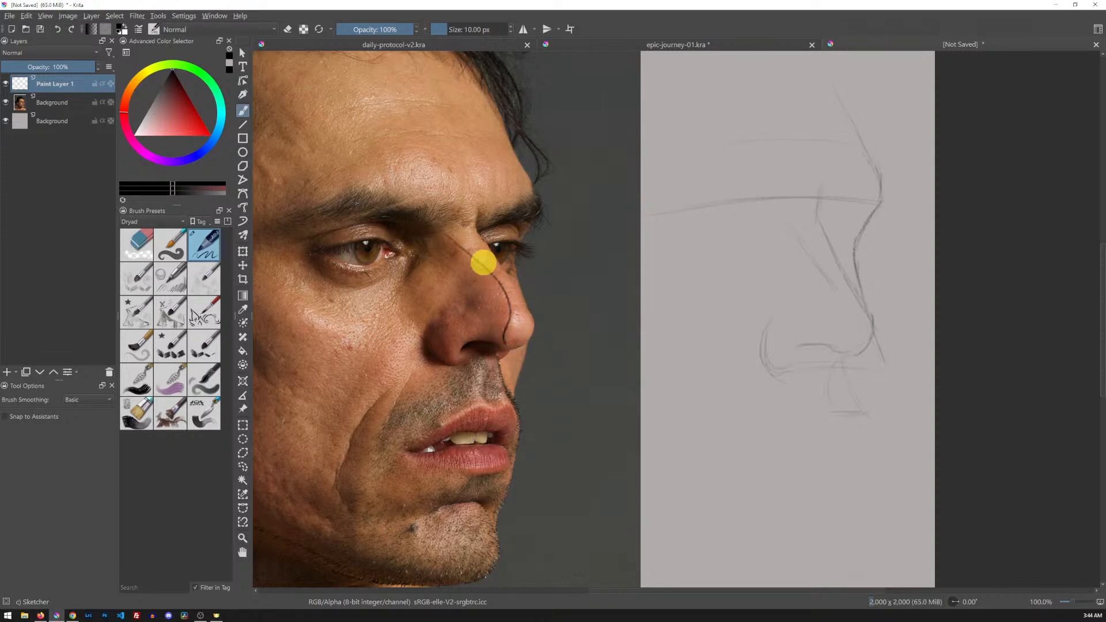
key("ctrl+z")
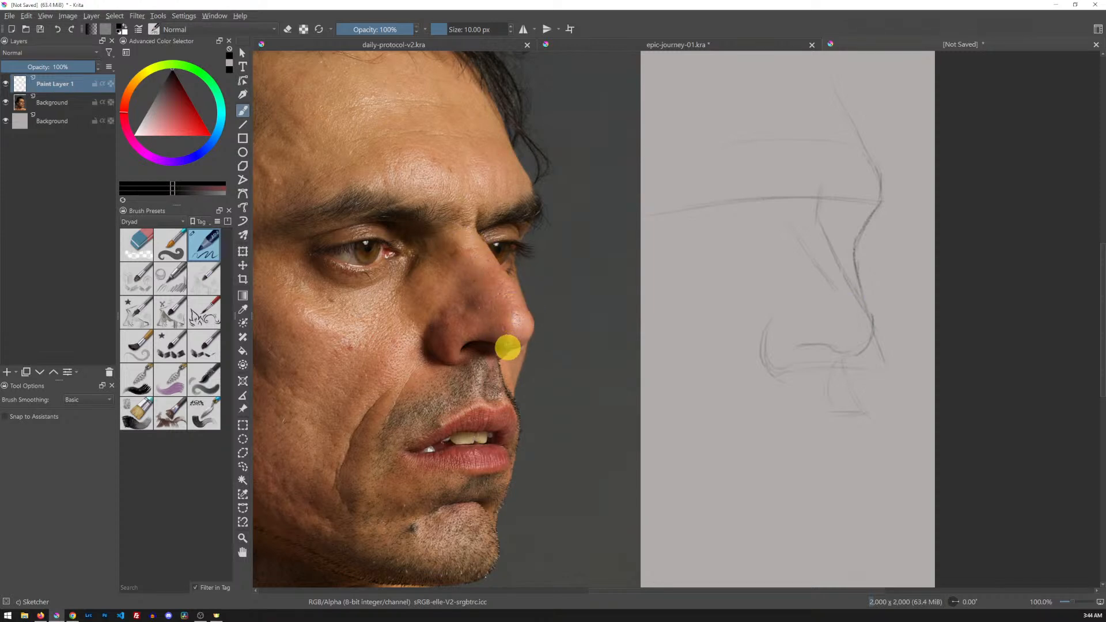
left_click_drag(511, 301, 419, 207)
key("ctrl+z")
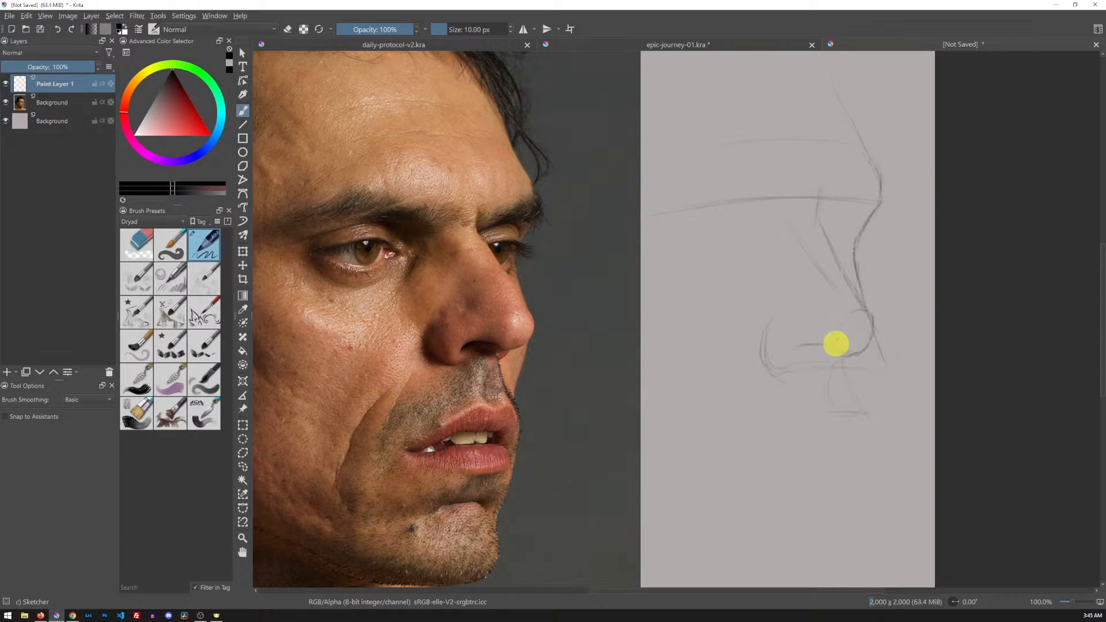
- Sketch the ball of the nose tip as a rounded shape joined to the side line of the bridge
left_click_drag(847, 323, 869, 346)
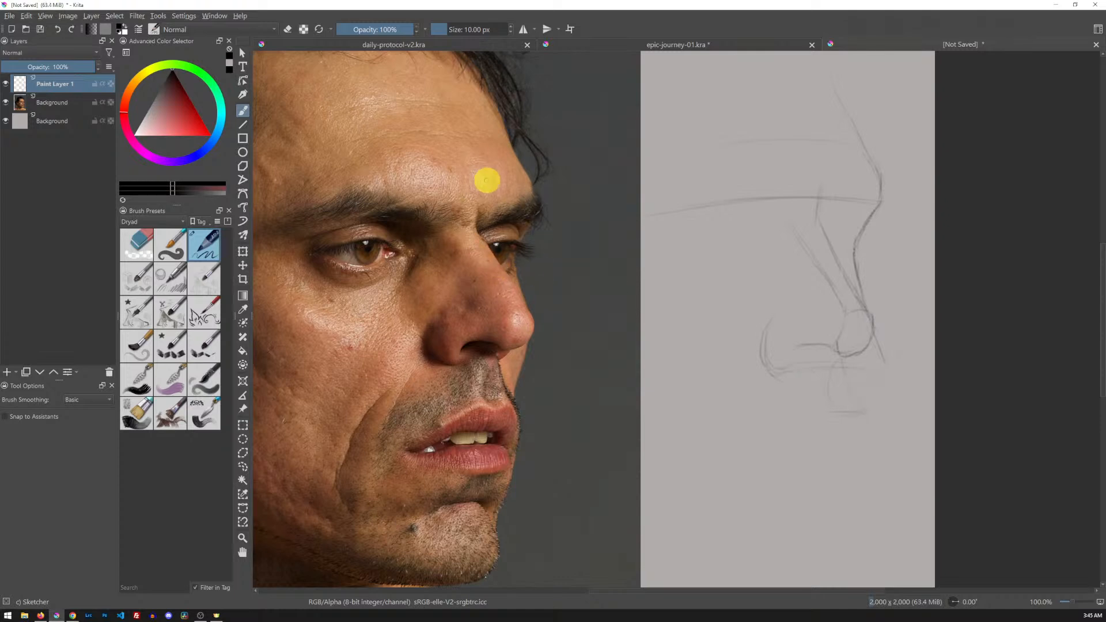
- Outline the nose on the reference photo in red, marking the contour, nostril wing, bridge edge and side plane
left_click(212, 136)
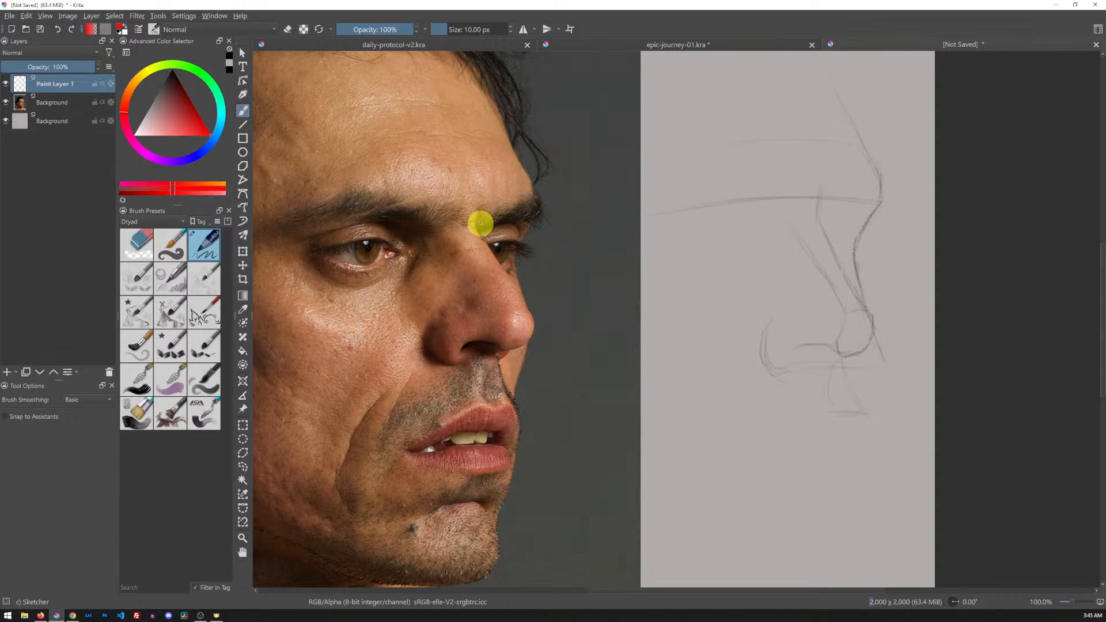
mouse_move(478, 211)
left_mouse_down()
mouse_move(522, 300)
mouse_move(542, 311)
mouse_move(513, 347)
left_mouse_up()
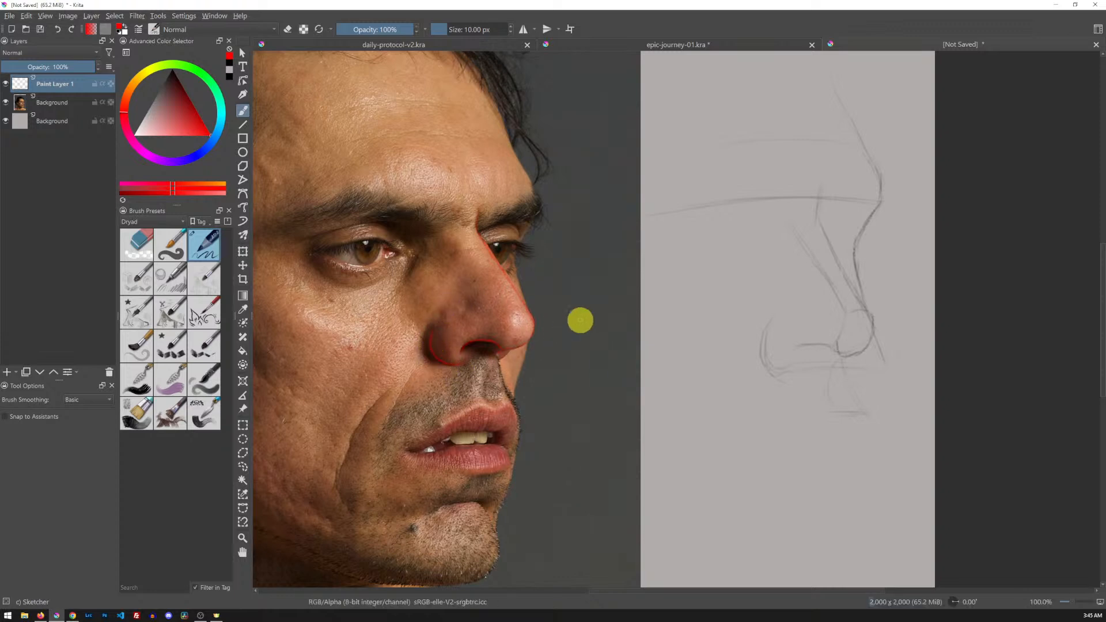
mouse_move(442, 232)
left_mouse_down()
mouse_move(494, 276)
mouse_move(508, 271)
mouse_move(512, 314)
left_mouse_up()
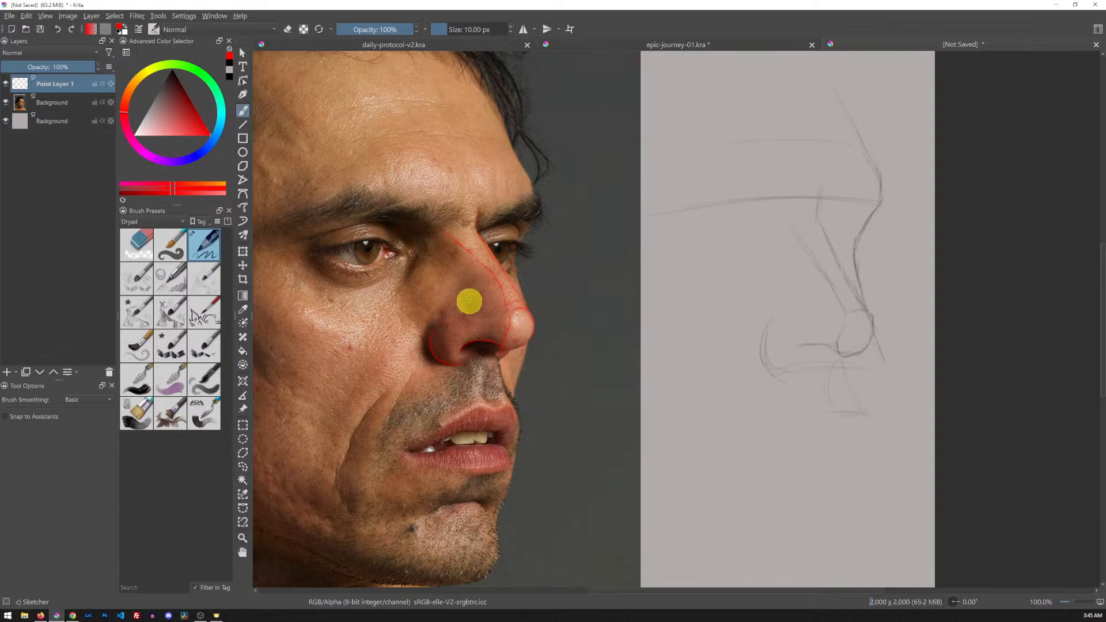
left_click_drag(478, 312, 471, 305)
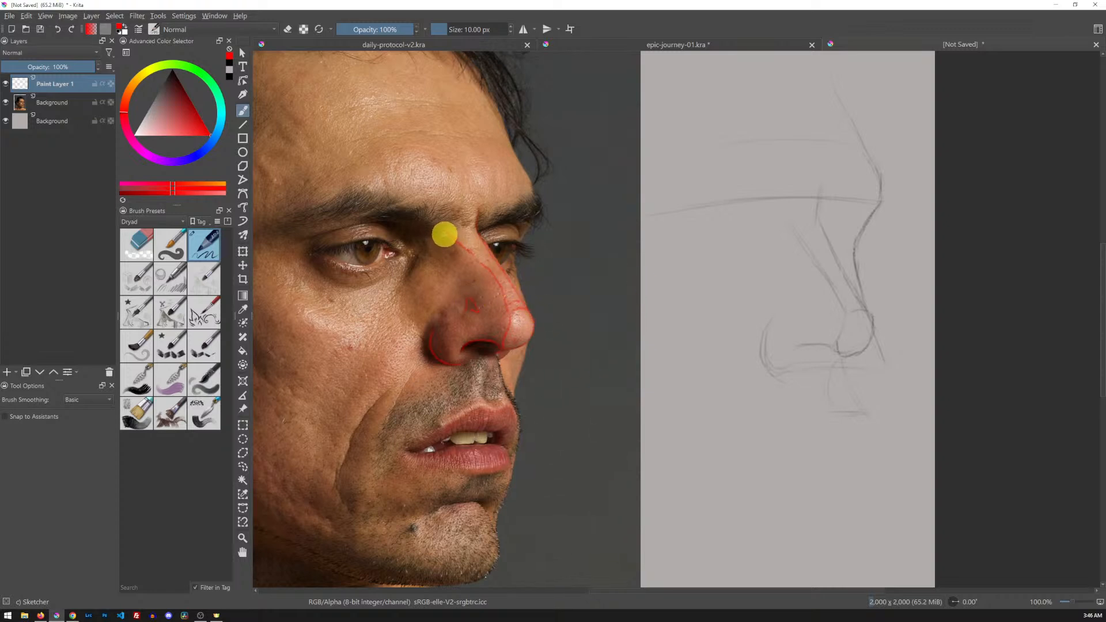
- Hatch the nose's side plane and nostril wing in red on the photo, and draw a curve down the cheek
mouse_move(433, 252)
left_mouse_down()
mouse_move(454, 240)
mouse_move(447, 260)
mouse_move(466, 250)
mouse_move(452, 269)
mouse_move(477, 260)
mouse_move(468, 280)
mouse_move(491, 273)
mouse_move(487, 289)
mouse_move(502, 287)
mouse_move(484, 300)
mouse_move(512, 304)
left_mouse_up()
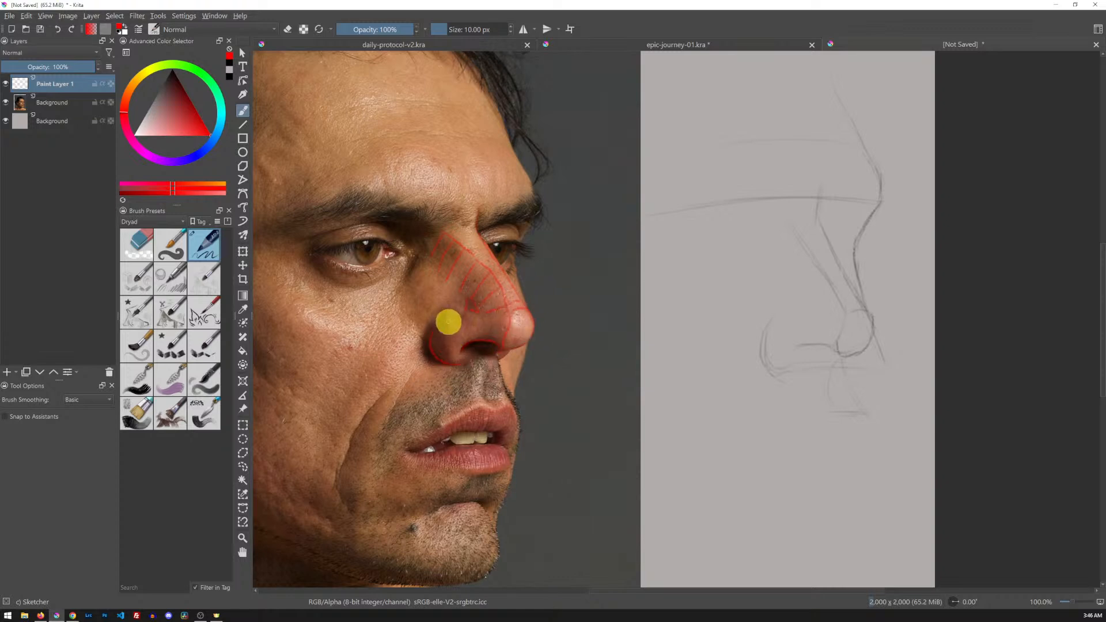
mouse_move(446, 329)
left_mouse_down()
mouse_move(448, 350)
mouse_move(468, 356)
left_mouse_up()
left_click_drag(441, 321, 433, 339)
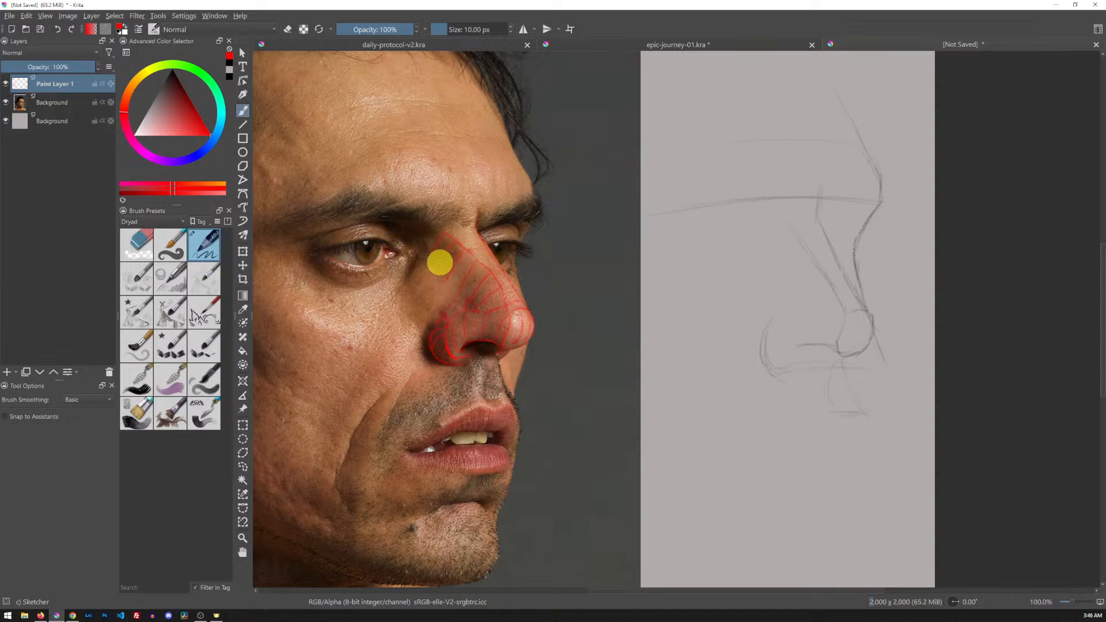
mouse_move(430, 259)
left_mouse_down()
mouse_move(408, 292)
mouse_move(415, 303)
left_mouse_up()
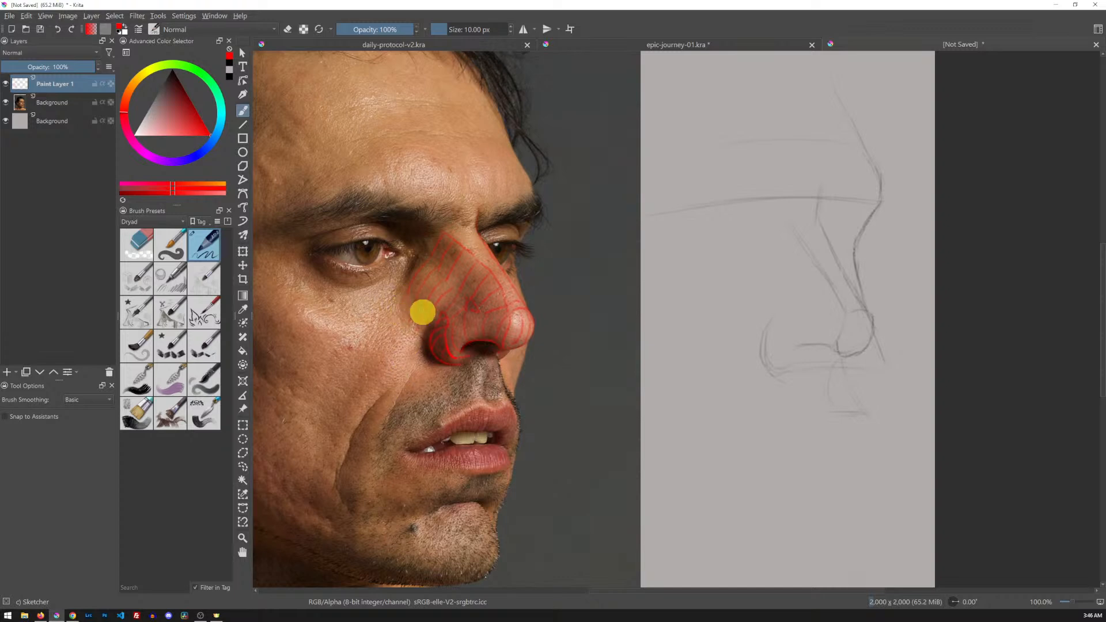
mouse_move(396, 317)
left_mouse_down()
mouse_move(356, 369)
mouse_move(315, 546)
left_mouse_up()
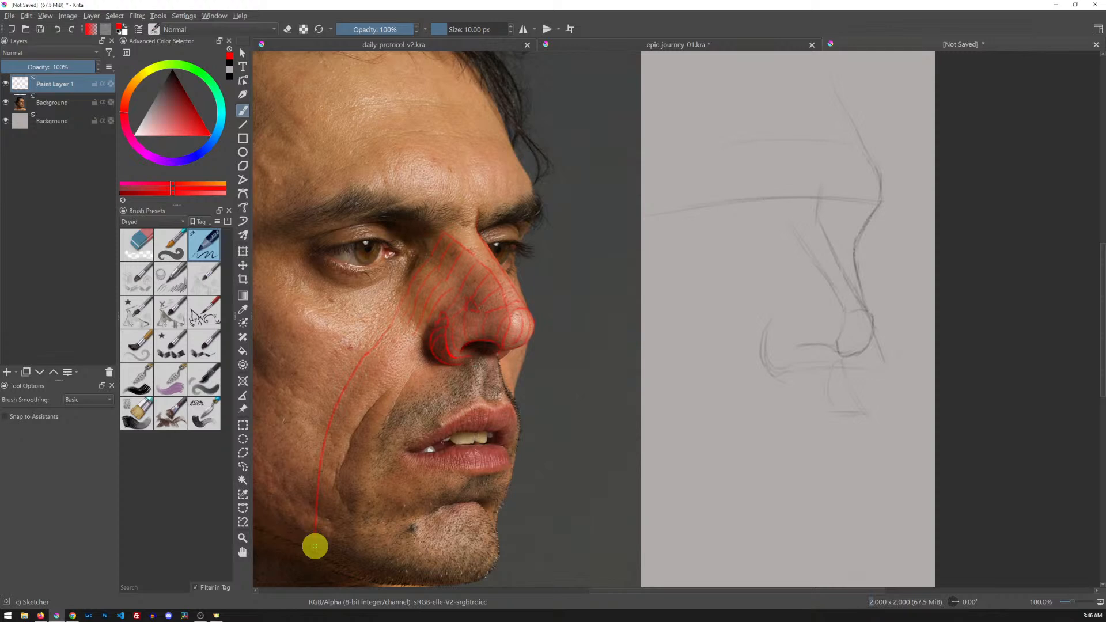
- Clear the red marks from the photo using a freehand selection, deselect, and reset the foreground colour to black
key("l")
mouse_move(481, 558)
left_mouse_down()
mouse_move(331, 562)
mouse_move(285, 459)
mouse_move(352, 190)
mouse_move(569, 248)
mouse_move(544, 557)
mouse_move(483, 578)
left_mouse_up()
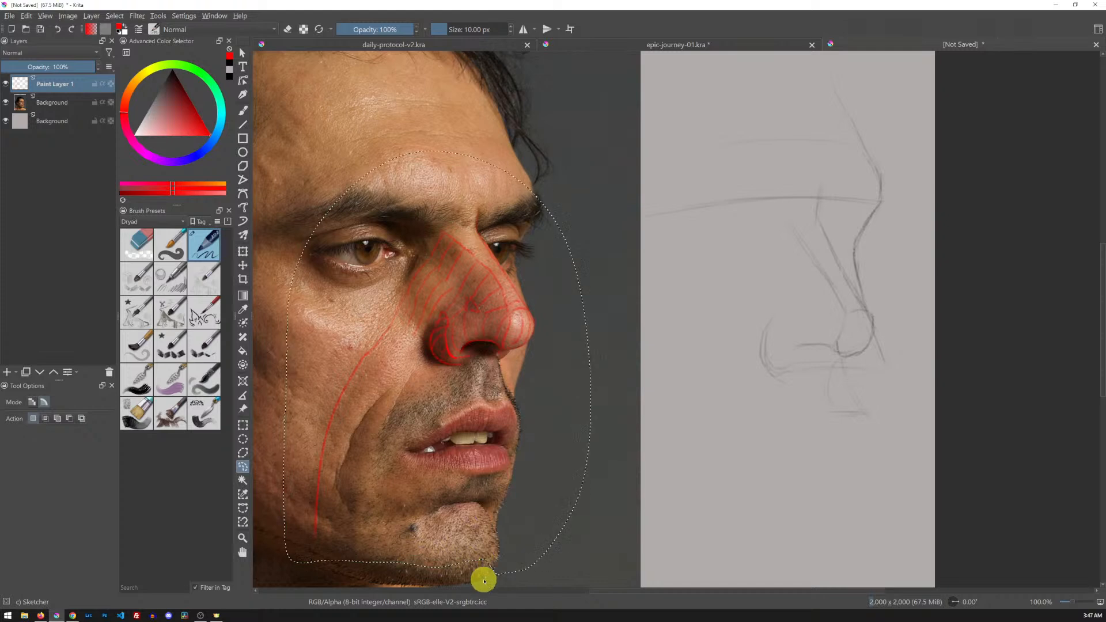
key("ctrl+shift+a")
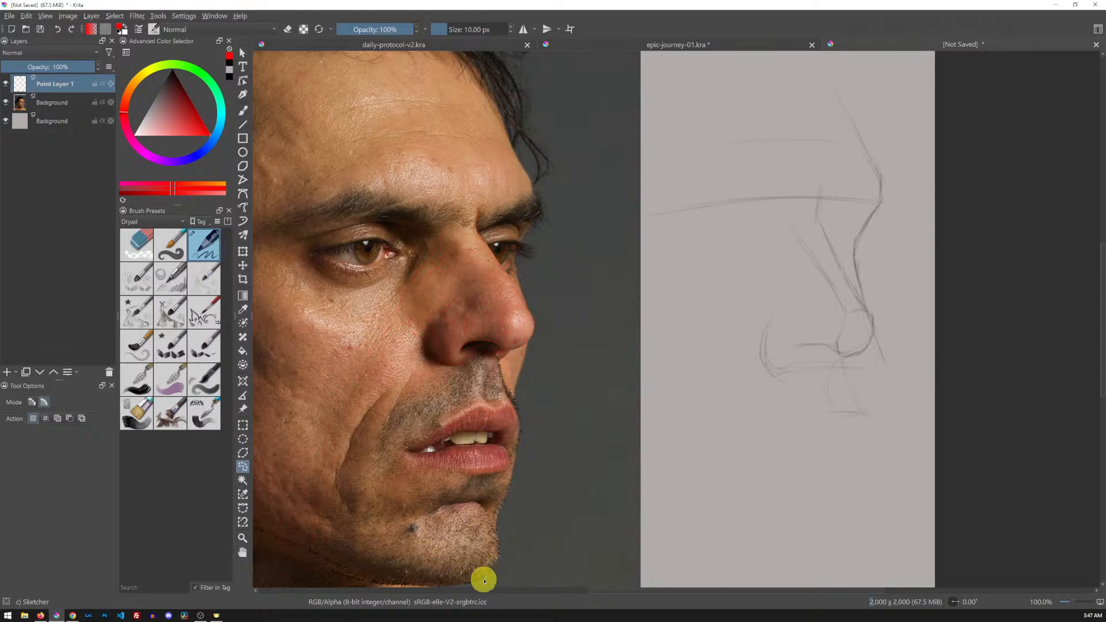
key("d")
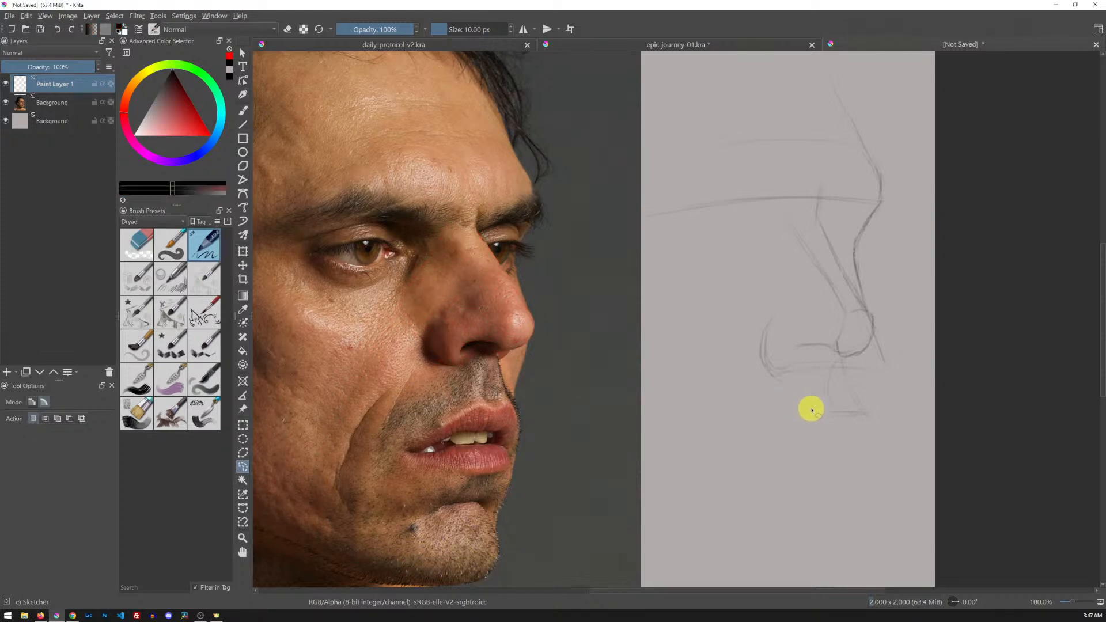
- Extend the bridge's side line above the brow line, add a curved forehead plane line, and lighten stray bridge lines with Eraser Textured
key("b")
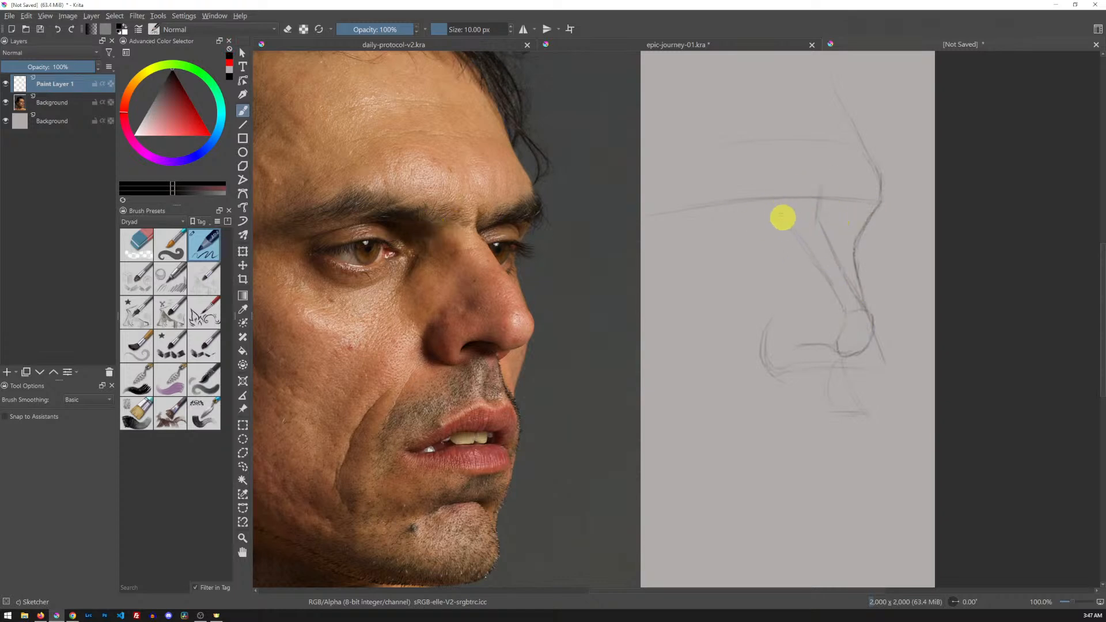
left_click_drag(758, 188, 771, 201)
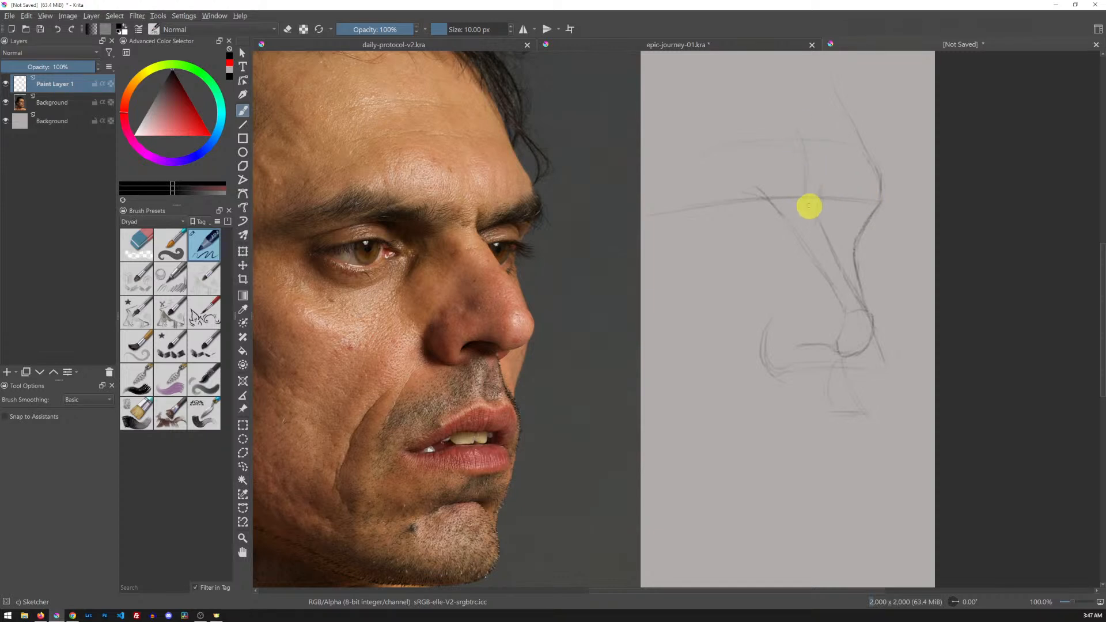
left_click_drag(806, 202, 783, 113)
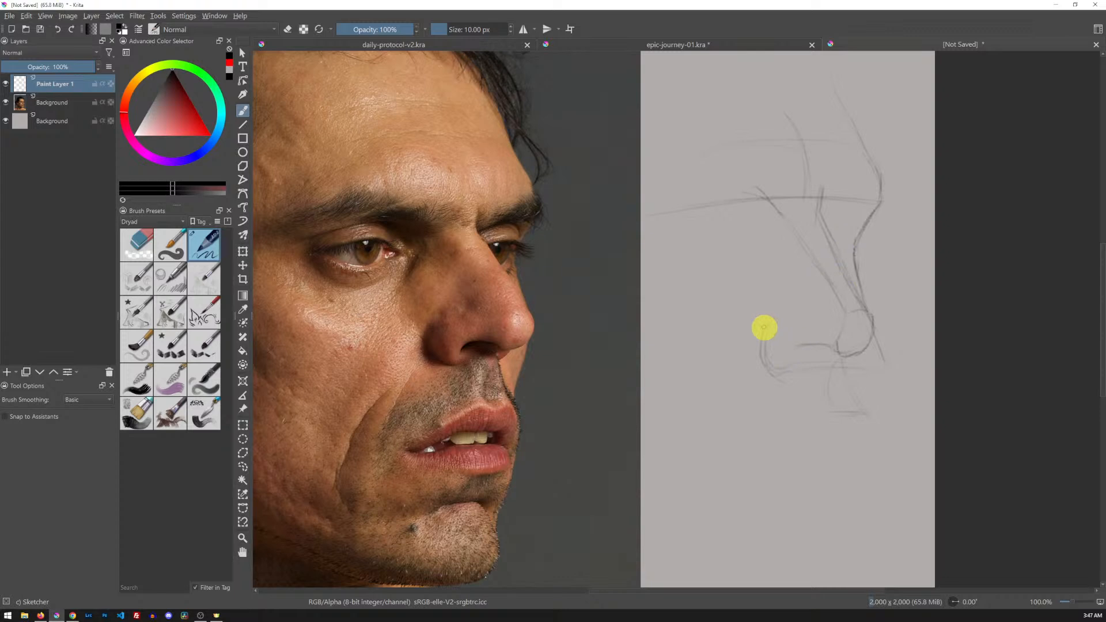
left_click(151, 248)
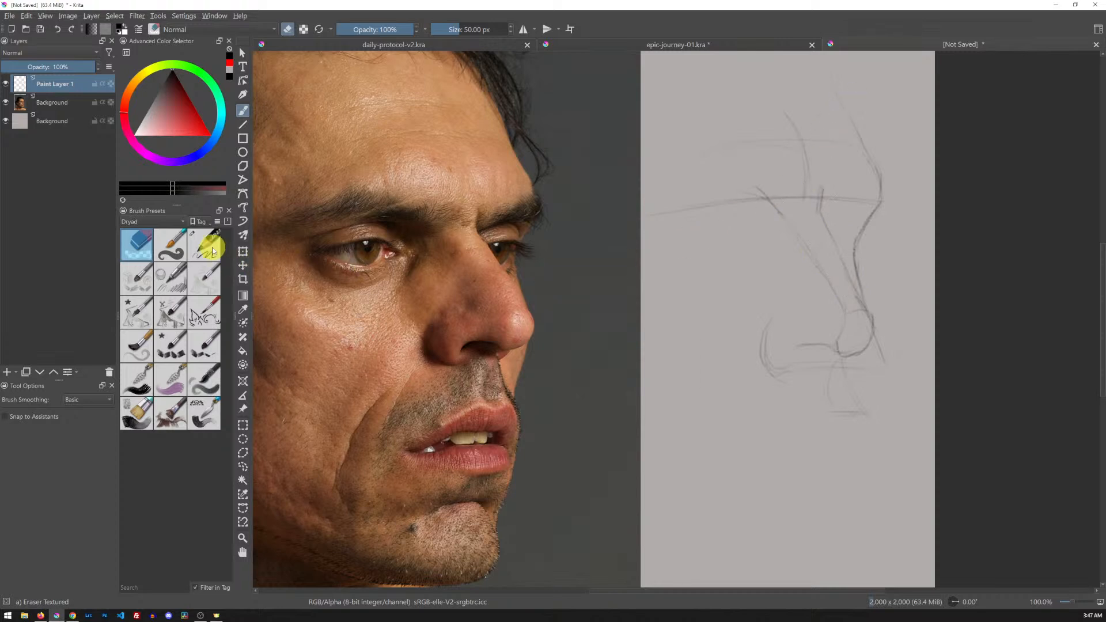
- Refine the sketch with the Sketcher brush, shading the nostril and wing and adding the far eyelid under the brow
left_click(213, 249)
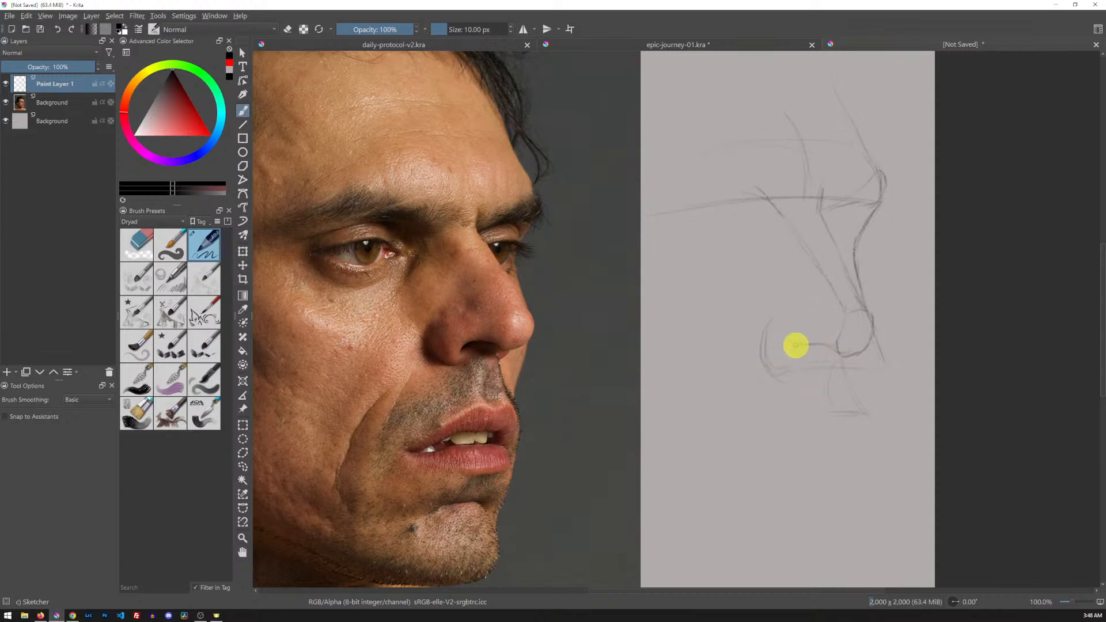
mouse_move(766, 337)
left_mouse_down()
mouse_move(788, 378)
mouse_move(800, 369)
mouse_move(771, 374)
left_mouse_up()
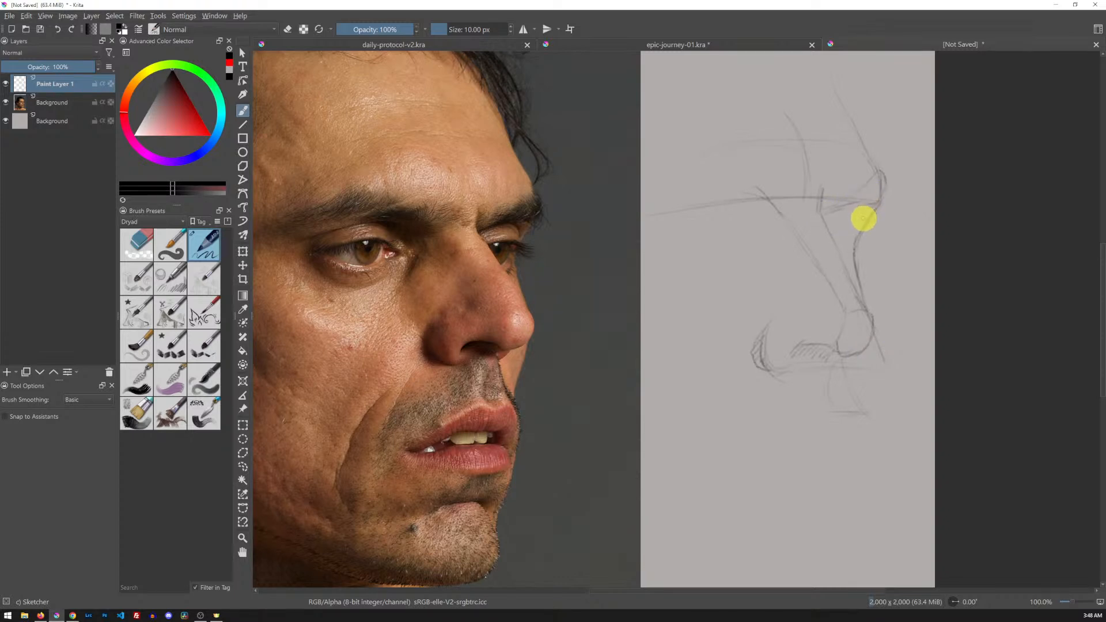
mouse_move(861, 210)
left_mouse_down()
mouse_move(829, 215)
mouse_move(855, 209)
left_mouse_up()
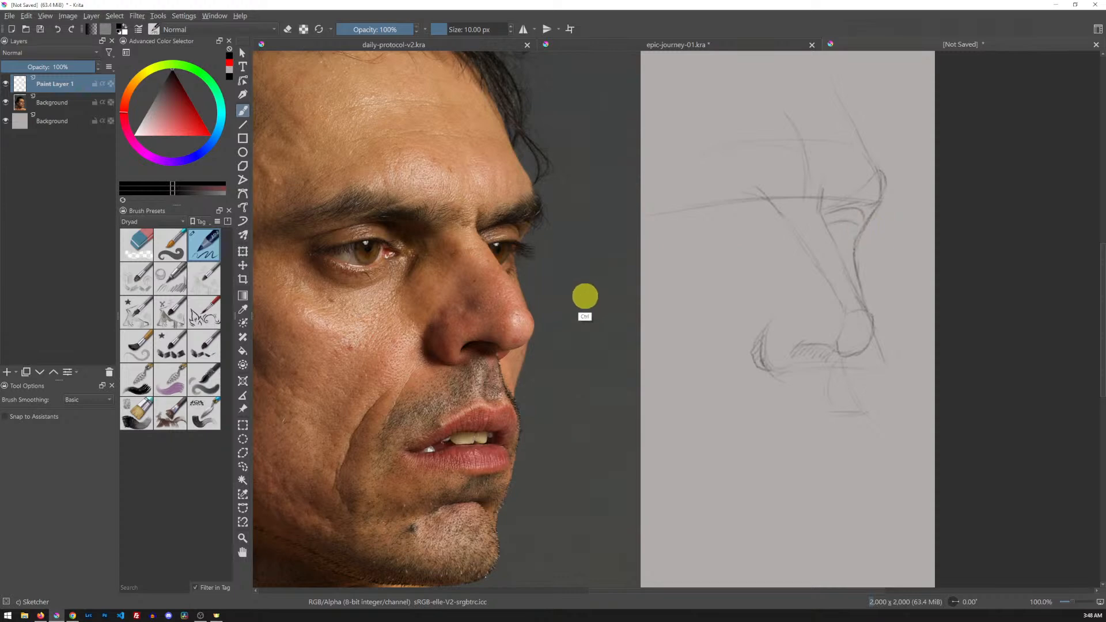
- Trace the far eye's upper lid, outer corner and iris edge in red on the photo with a 4 px brush
left_click_drag(532, 264, 770, 298)
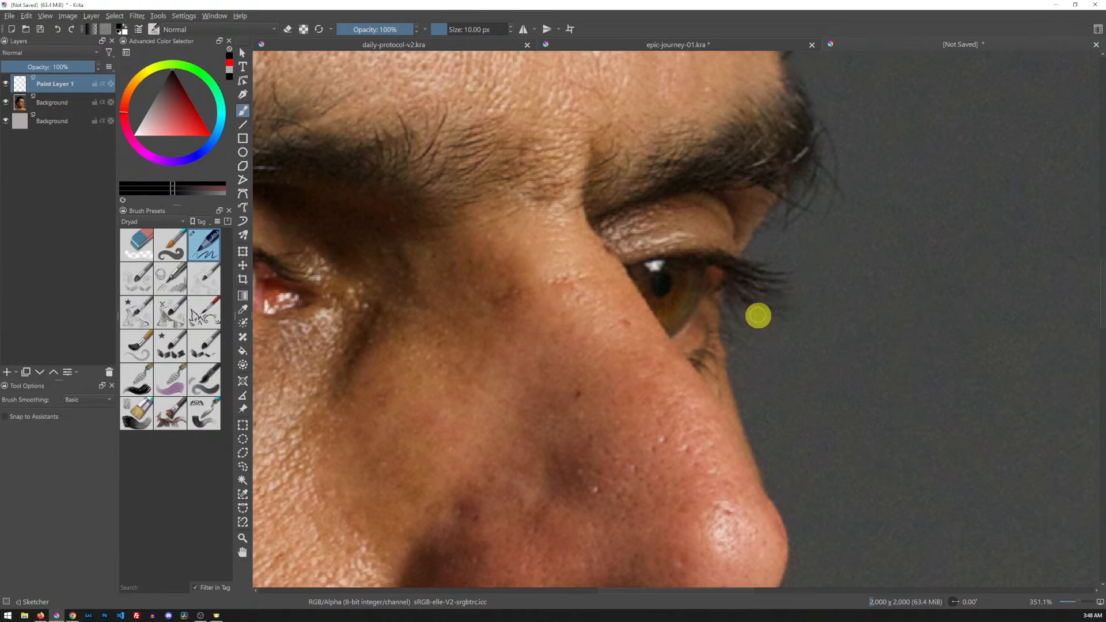
left_click_drag(763, 353, 811, 341)
key("ctrl+z")
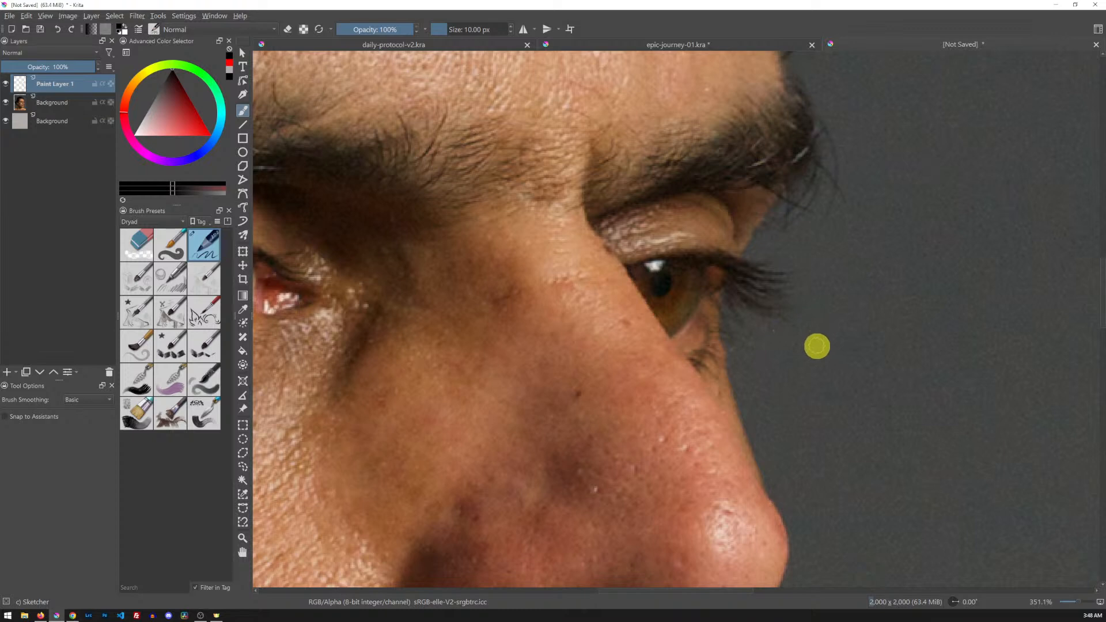
key("bracketleft")
left_click_drag(188, 117, 213, 136)
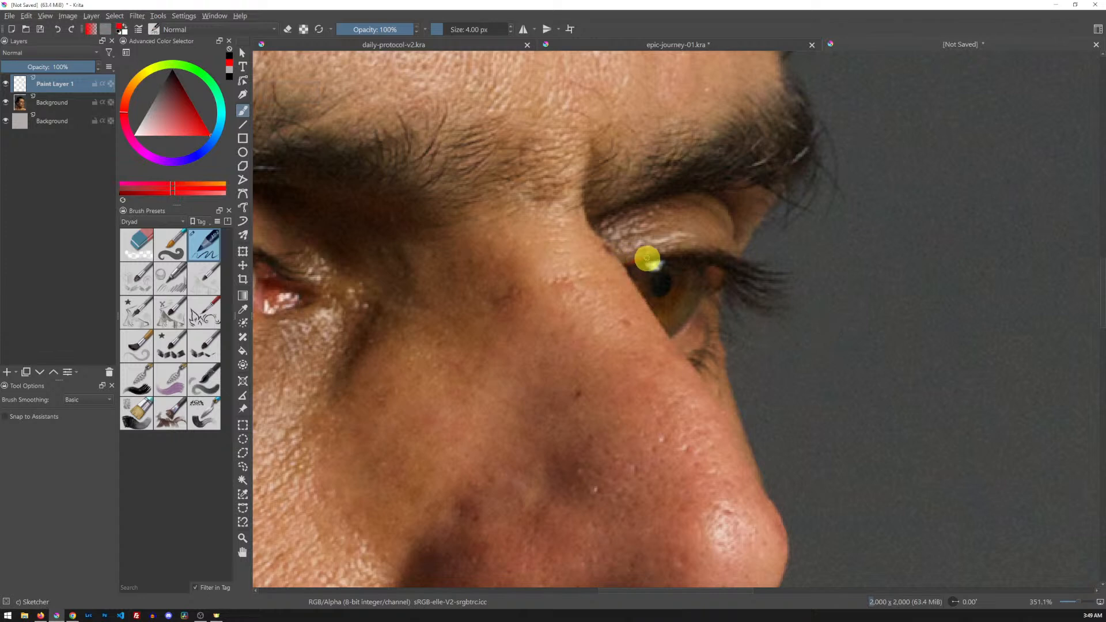
left_click_drag(661, 256, 685, 254)
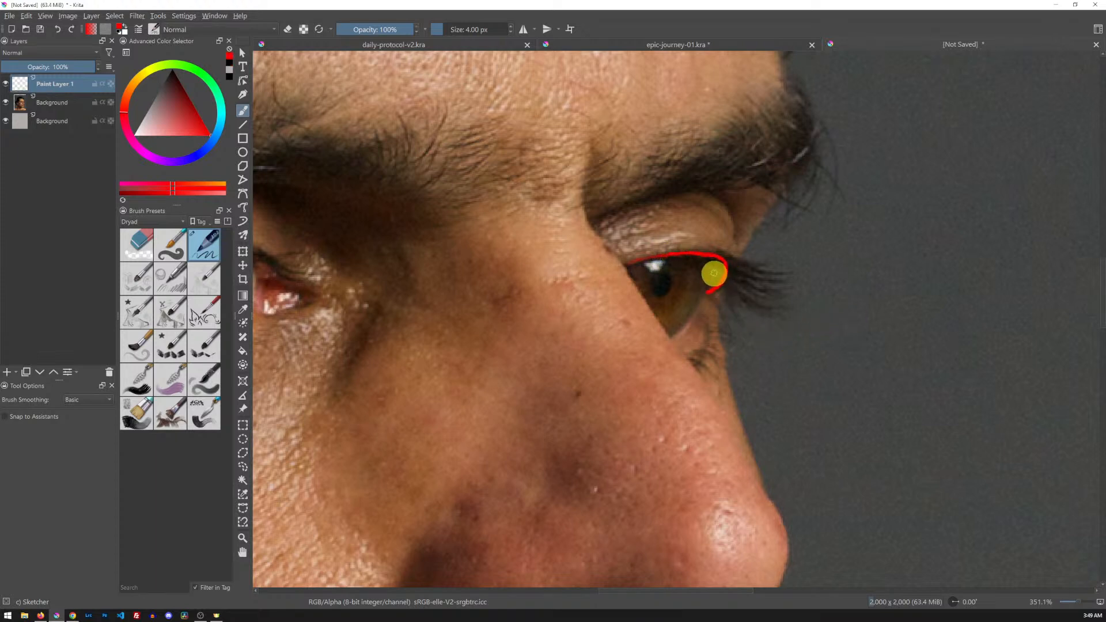
left_click_drag(700, 305, 671, 337)
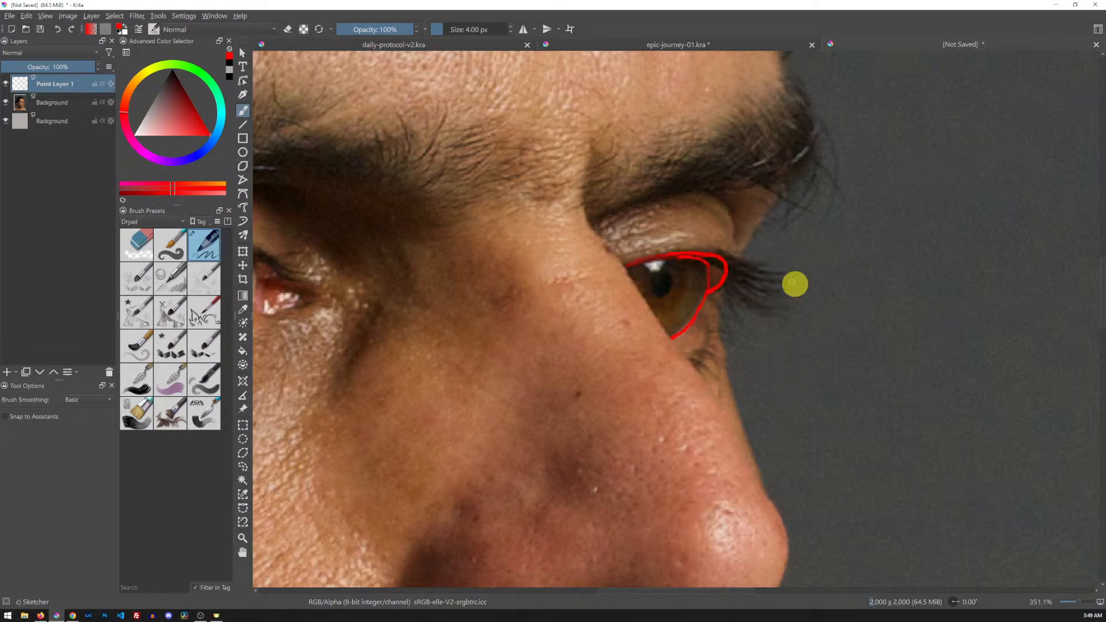
left_click_drag(640, 261, 686, 257)
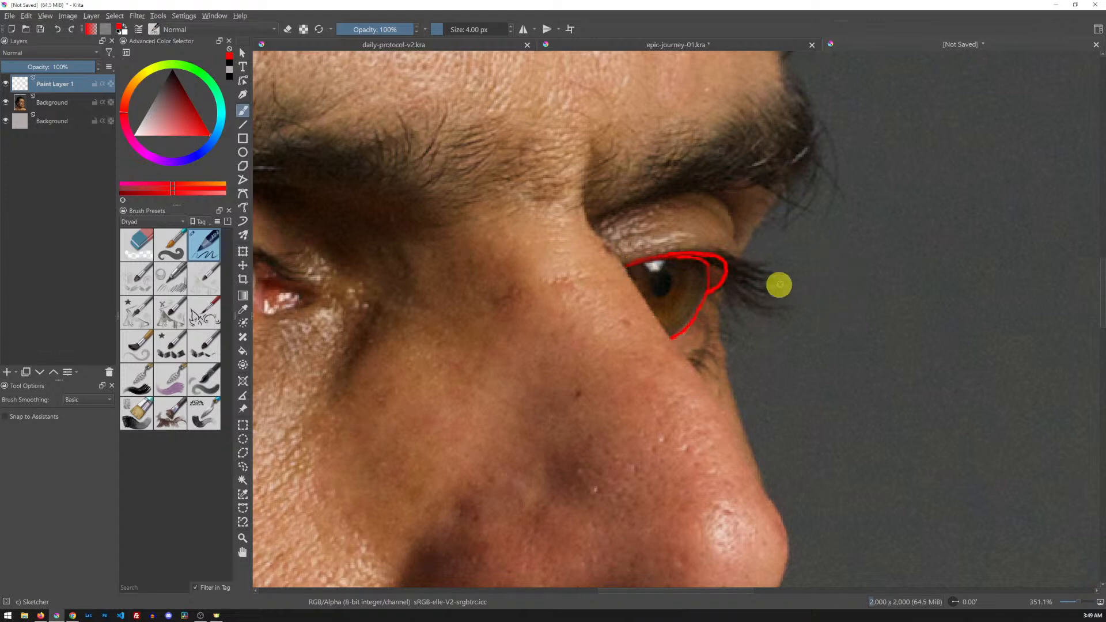
left_click_drag(721, 259, 709, 289)
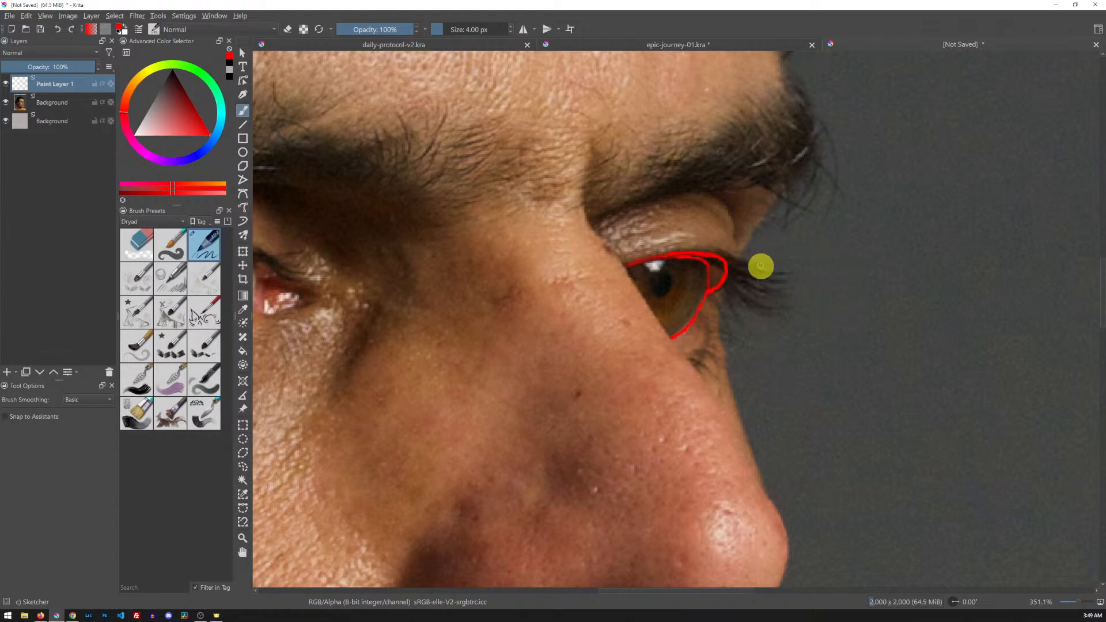
- Draw red lashes fanning out from the far eye's outer corner and mark its lower-lid edge on the photo
left_click_drag(713, 263, 772, 283)
mouse_move(711, 260)
left_mouse_down()
mouse_move(752, 280)
mouse_move(741, 269)
mouse_move(790, 277)
left_mouse_up()
mouse_move(720, 274)
left_mouse_down()
mouse_move(778, 297)
mouse_move(762, 317)
left_mouse_up()
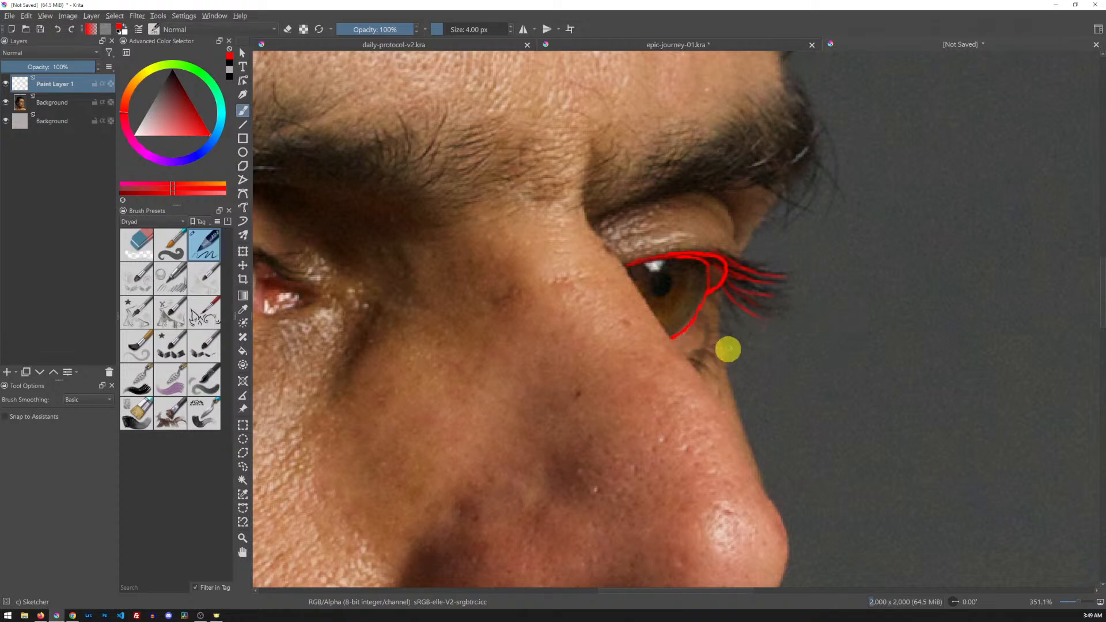
left_click_drag(600, 393, 782, 375)
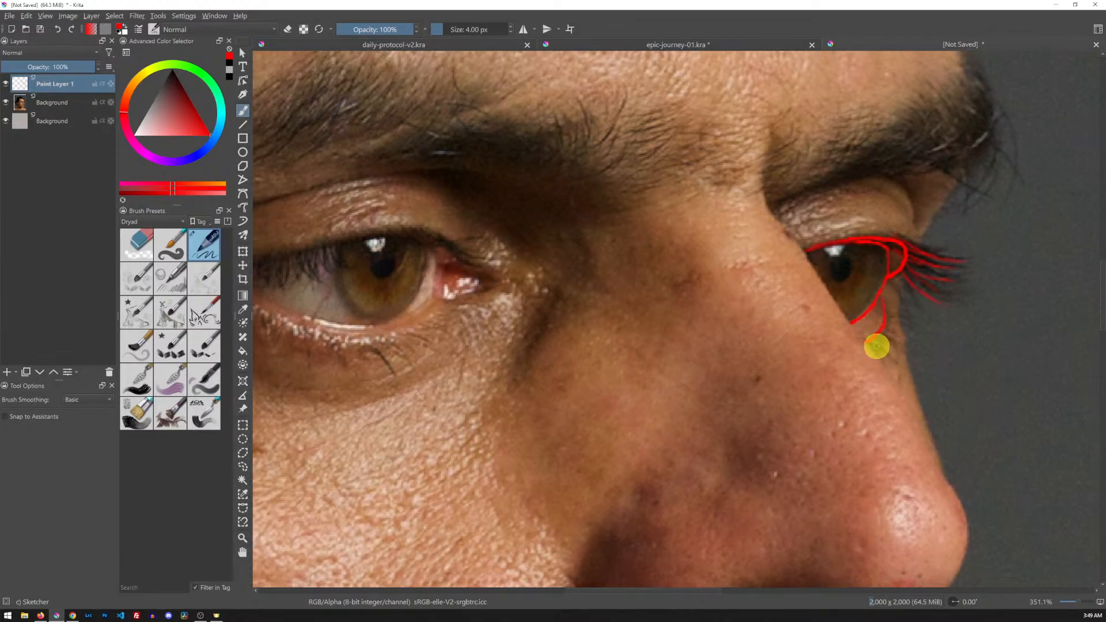
- Trace the near eye's lower-lid rim in red on the photo and add short lash lines fanning down from it
left_click_drag(506, 375, 763, 362)
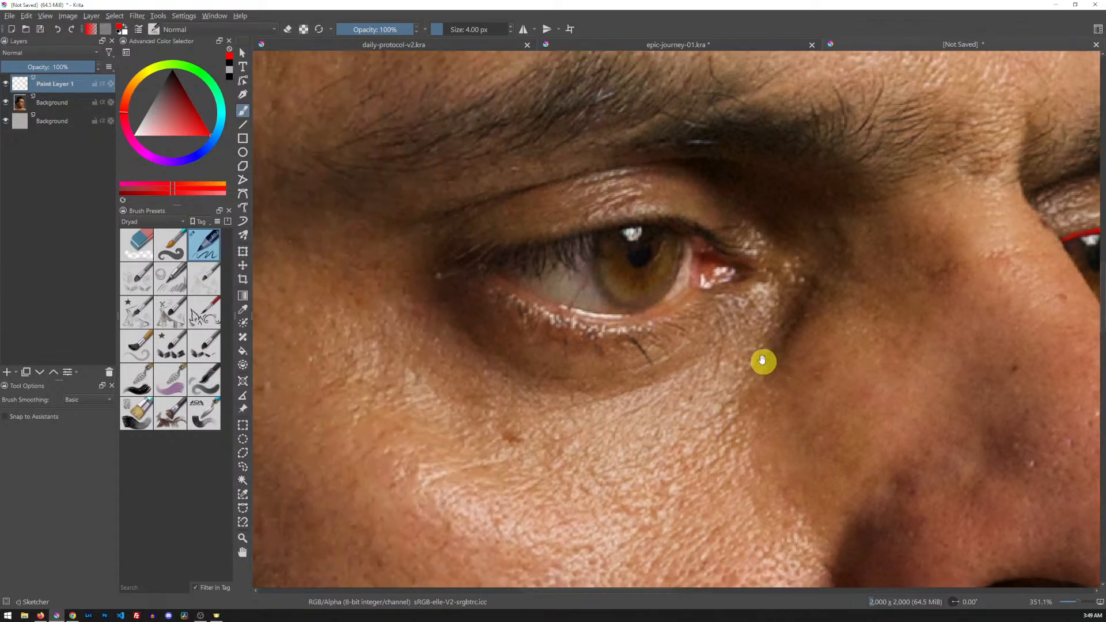
mouse_move(593, 314)
left_mouse_down()
mouse_move(491, 284)
mouse_move(573, 323)
mouse_move(629, 327)
mouse_move(717, 289)
mouse_move(600, 314)
left_mouse_up()
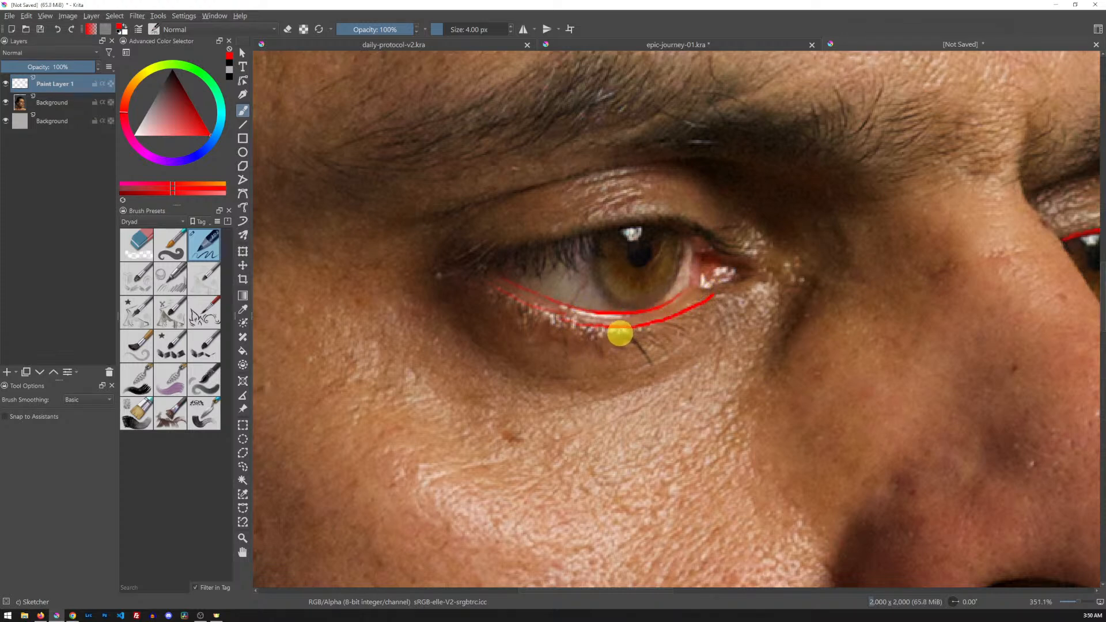
left_click_drag(619, 333, 600, 380)
left_click_drag(570, 324, 539, 372)
left_click_drag(527, 313, 486, 355)
mouse_move(645, 331)
left_mouse_down()
mouse_move(635, 382)
mouse_move(670, 368)
left_mouse_up()
left_click_drag(694, 322, 693, 348)
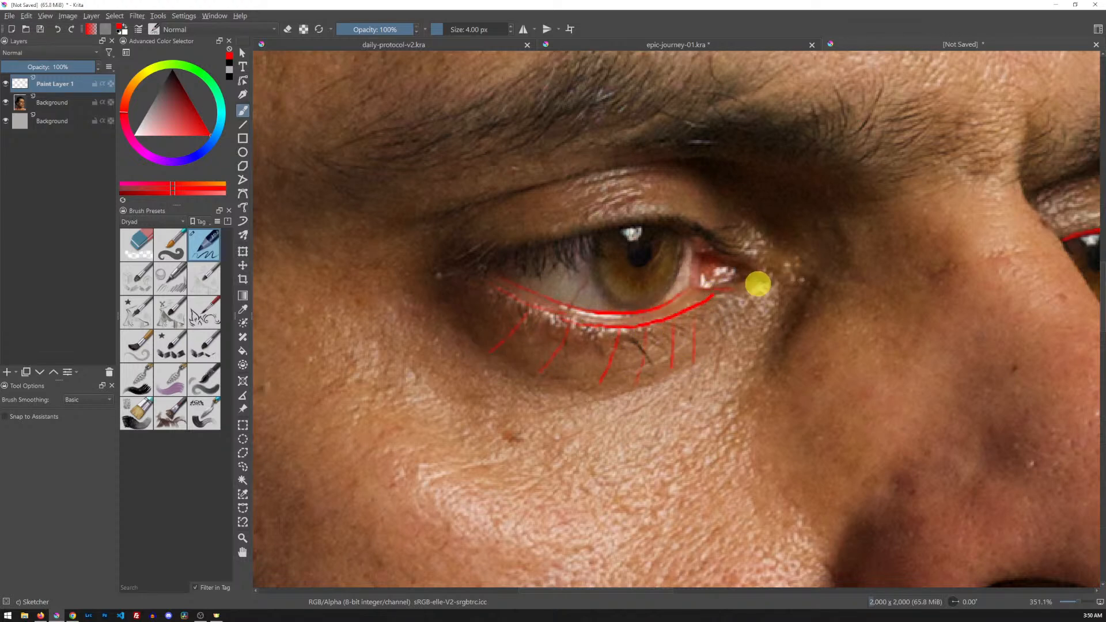
left_click_drag(508, 300, 471, 323)
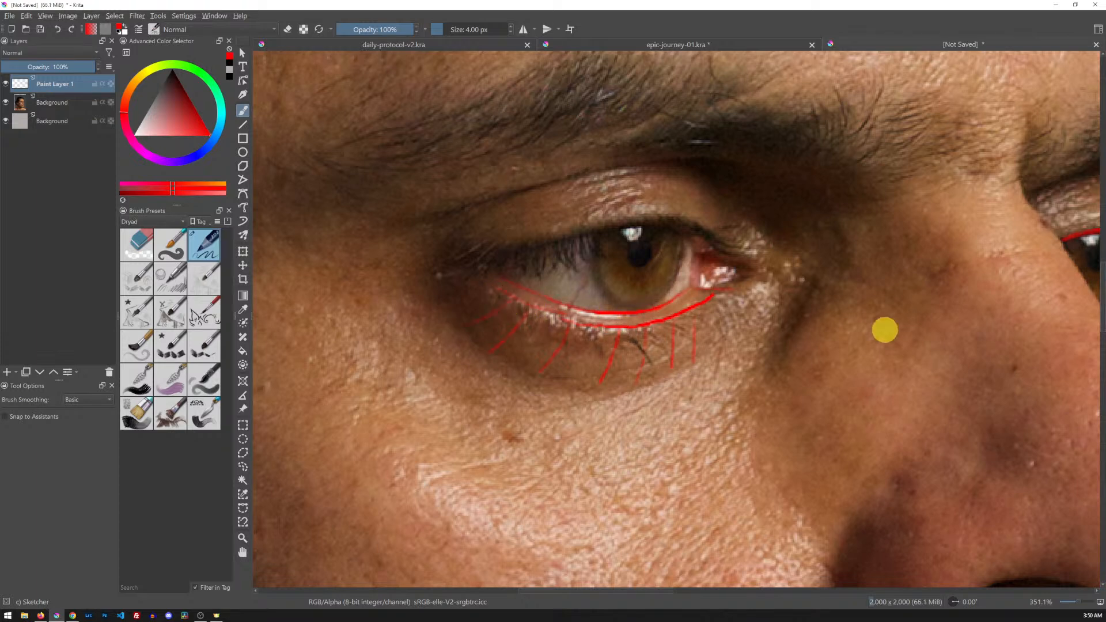
- Clear the red marks around the photo's far eye with a freehand selection, deselect, and return to the brush
key("1")
mouse_move(922, 315)
left_mouse_down()
mouse_move(809, 301)
mouse_move(679, 264)
left_mouse_up()
key("l")
mouse_move(611, 305)
left_mouse_down()
mouse_move(609, 254)
mouse_move(619, 272)
mouse_move(582, 297)
left_mouse_up()
key("Delete")
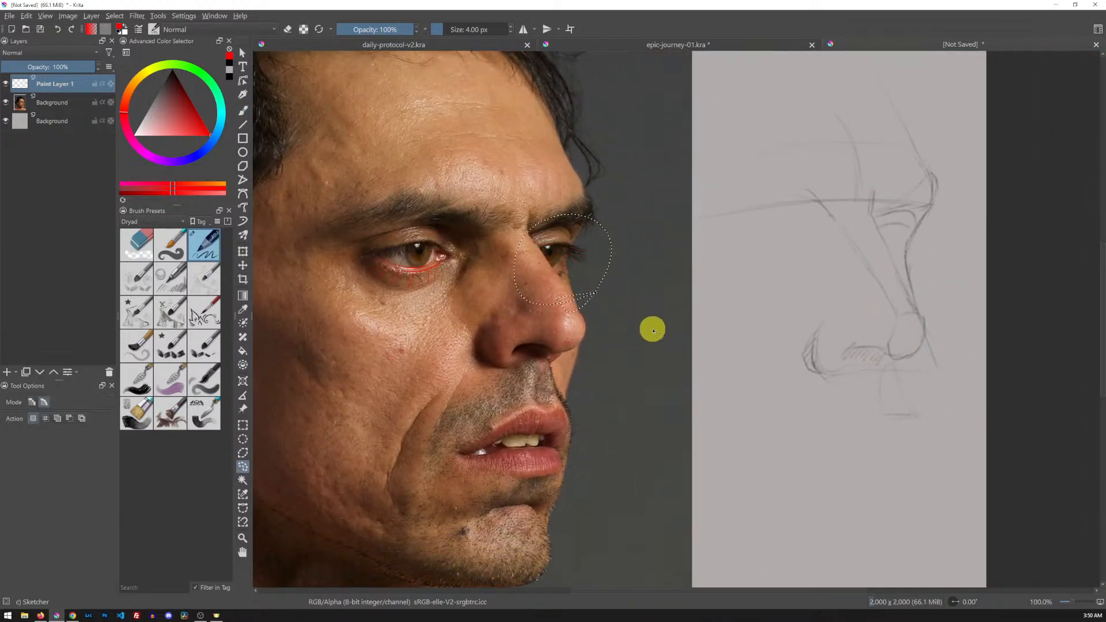
key("ctrl+shift+a")
key("b")
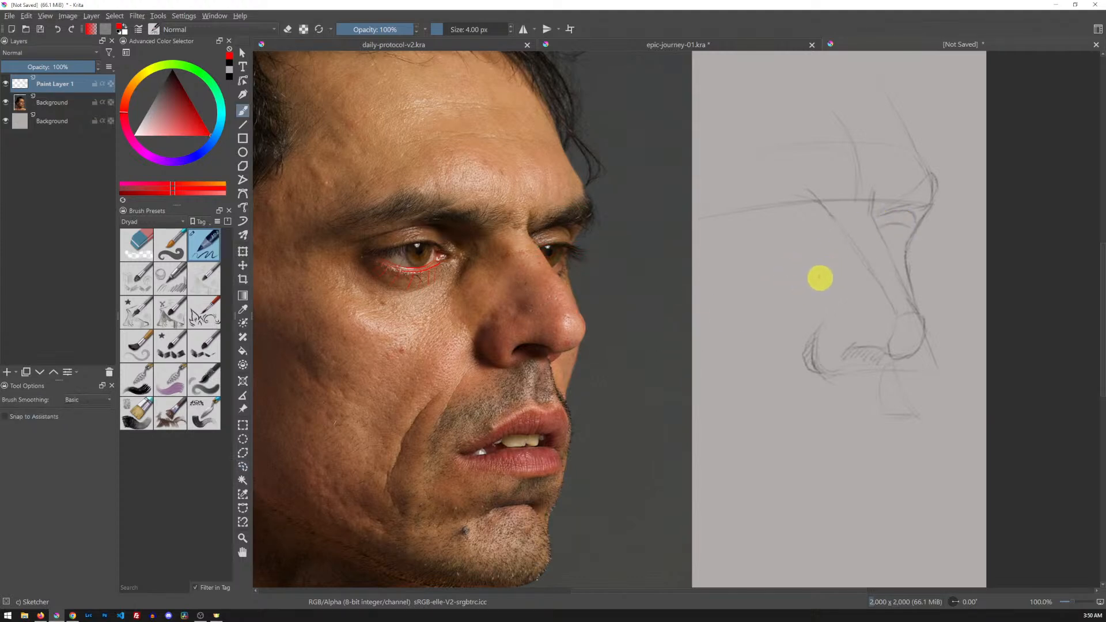
- Erase the sketch's old far eyelid, redraw the lids, iris and pupil in black at 10 px, and darken the nose bridge contour
mouse_move(835, 257)
left_mouse_down()
mouse_move(753, 303)
mouse_move(730, 284)
left_mouse_up()
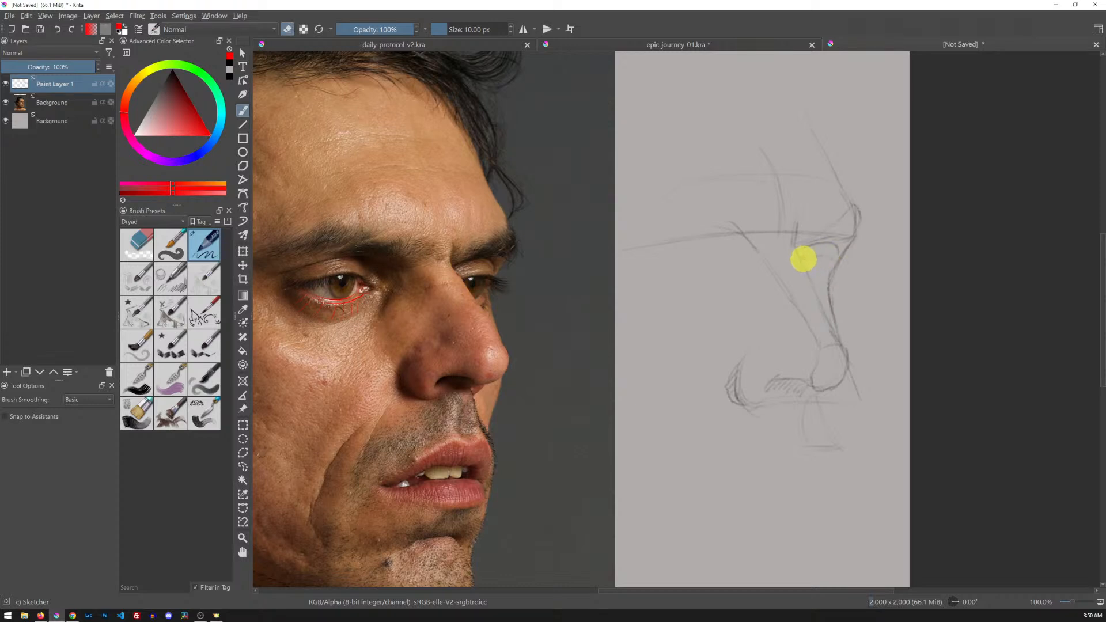
key("e")
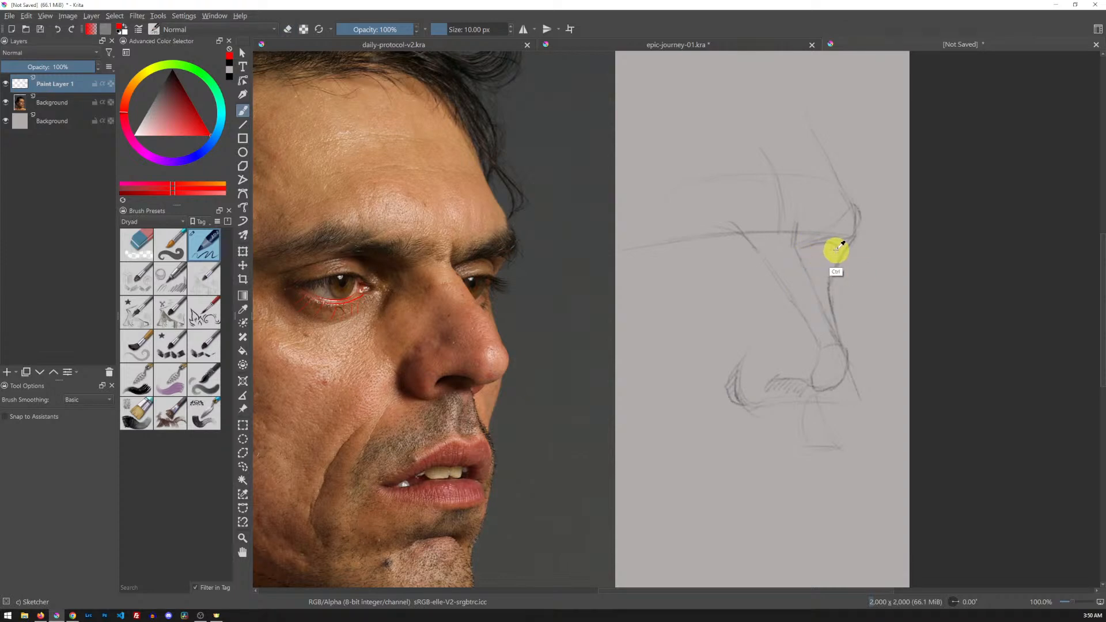
left_click(831, 254, "ctrl")
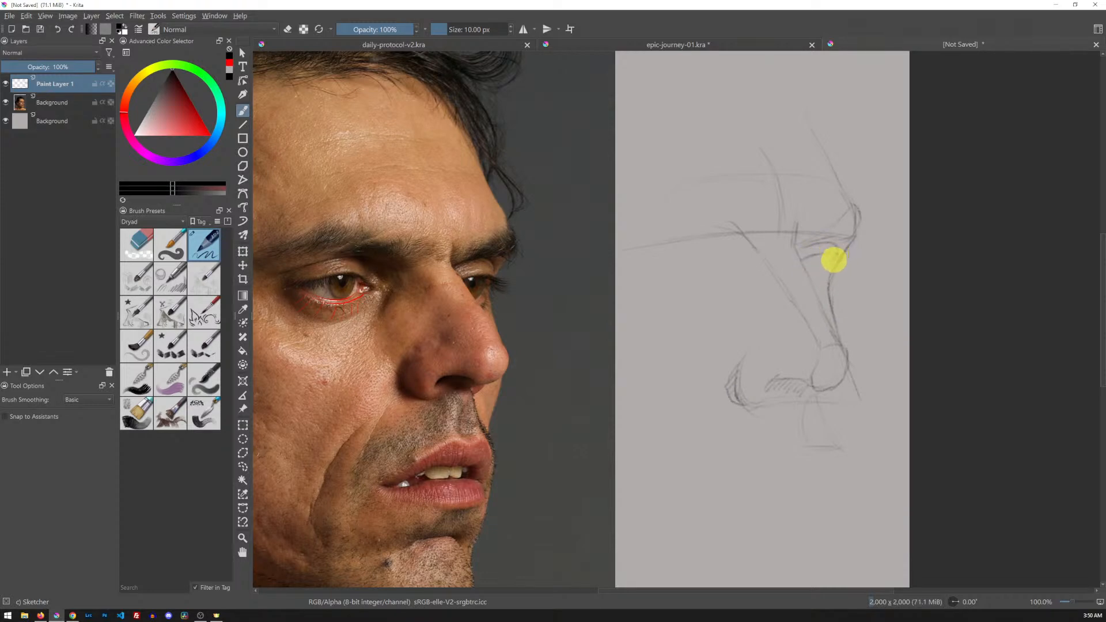
mouse_move(817, 254)
left_mouse_down()
mouse_move(807, 254)
mouse_move(833, 253)
left_mouse_up()
left_click_drag(827, 261, 814, 281)
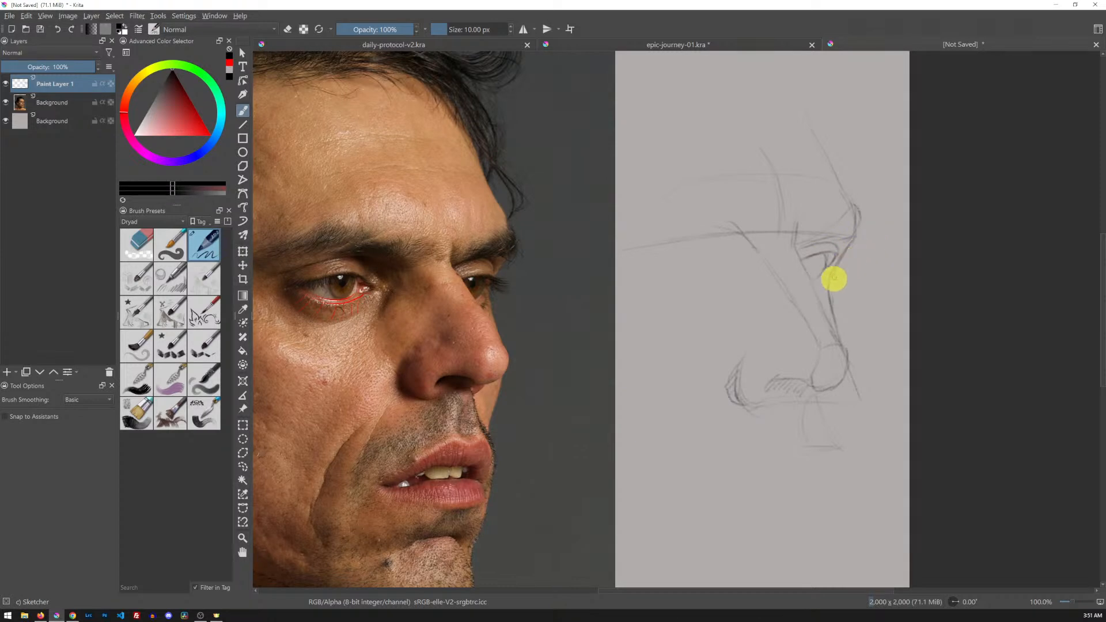
mouse_move(818, 288)
left_mouse_down()
mouse_move(826, 278)
mouse_move(817, 287)
left_mouse_up()
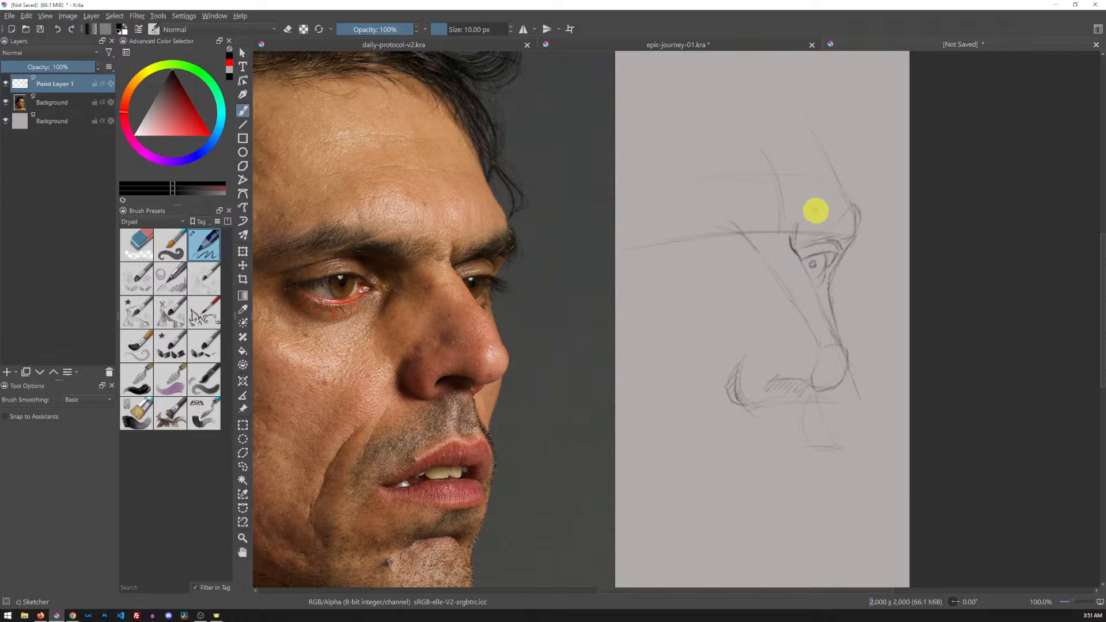
mouse_move(794, 216)
left_mouse_down()
mouse_move(793, 254)
mouse_move(792, 241)
mouse_move(843, 348)
left_mouse_up()
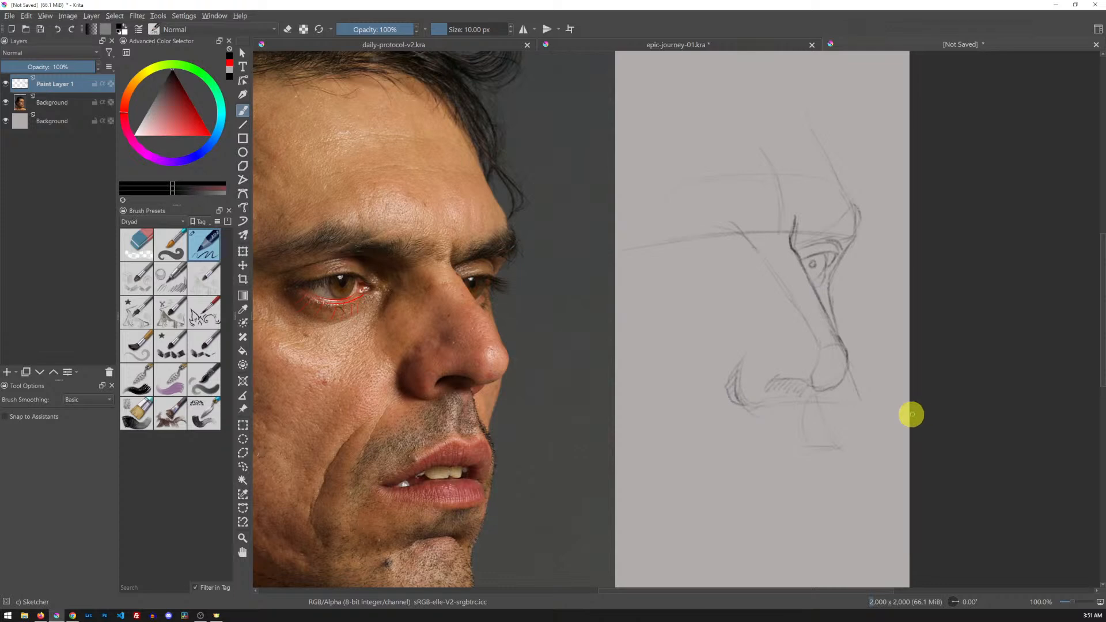
- Clear the red marks from the photo's near eye with a freehand selection and return to the brush
left_click_drag(710, 313, 720, 300)
key("l")
mouse_move(400, 316)
left_mouse_down()
mouse_move(280, 303)
mouse_move(428, 276)
mouse_move(395, 276)
left_mouse_up()
key("Delete")
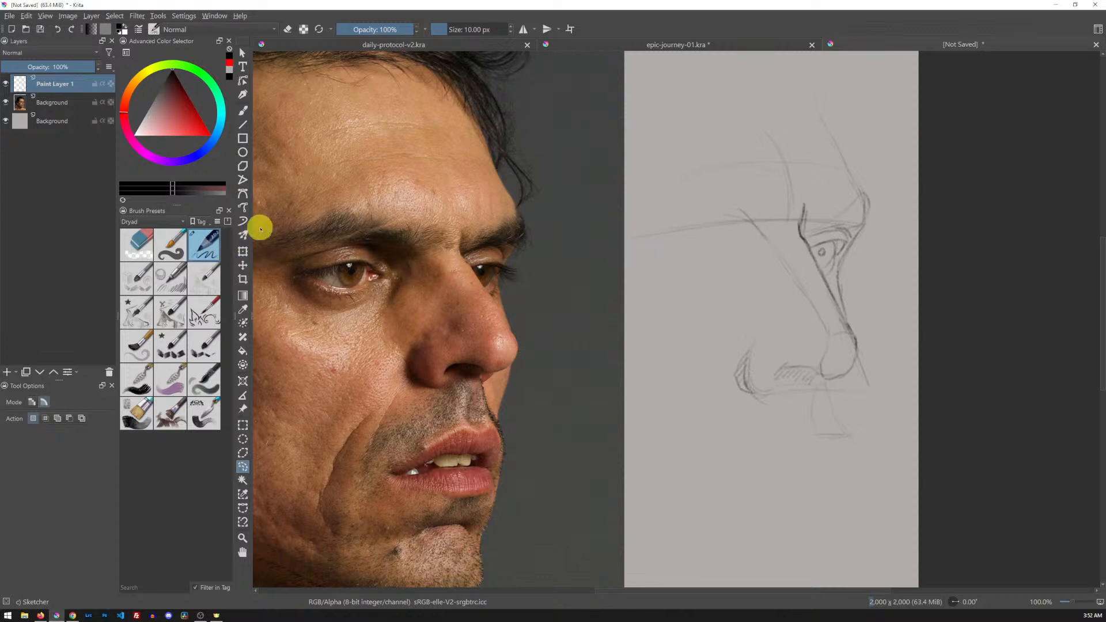
key("b")
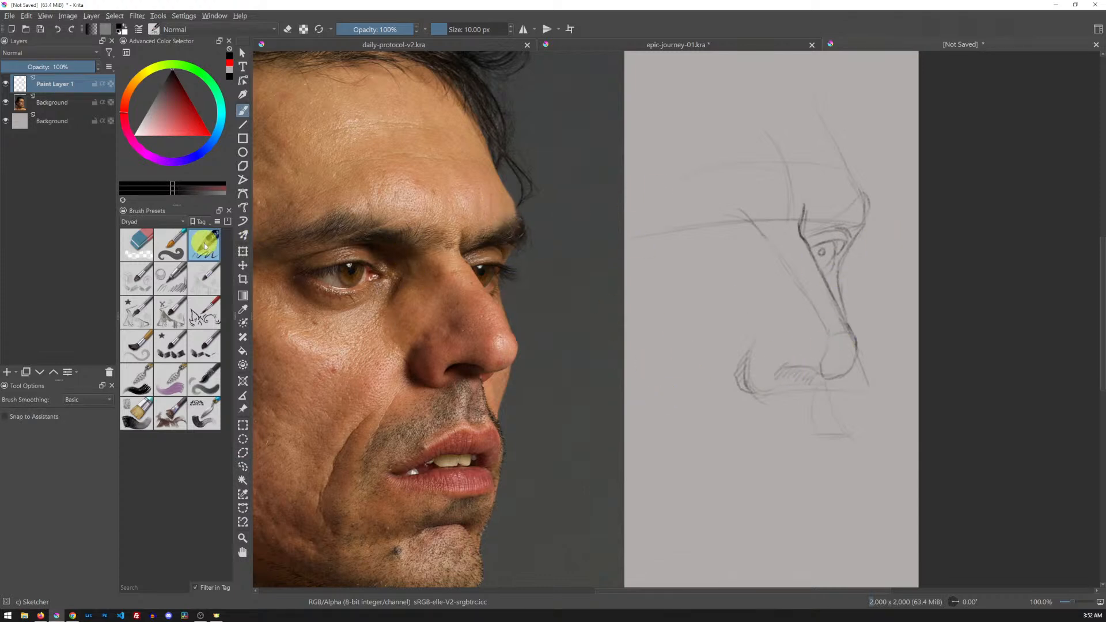
- Switch from Sketcher to the c0) Sketch brush preset at 20 px
mouse_move(205, 248)
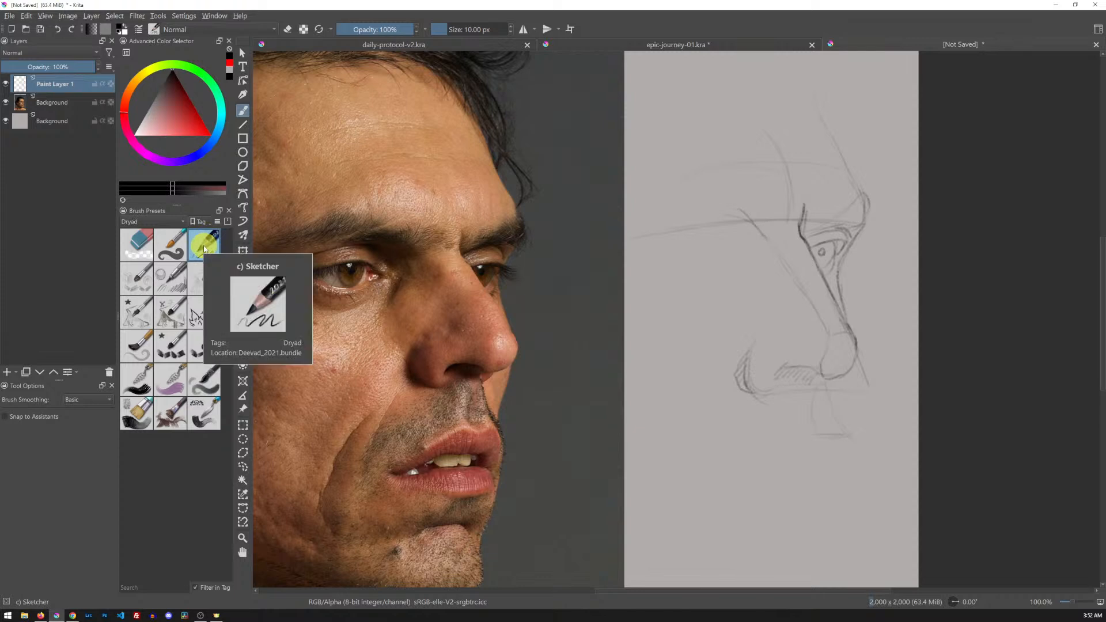
mouse_move(142, 281)
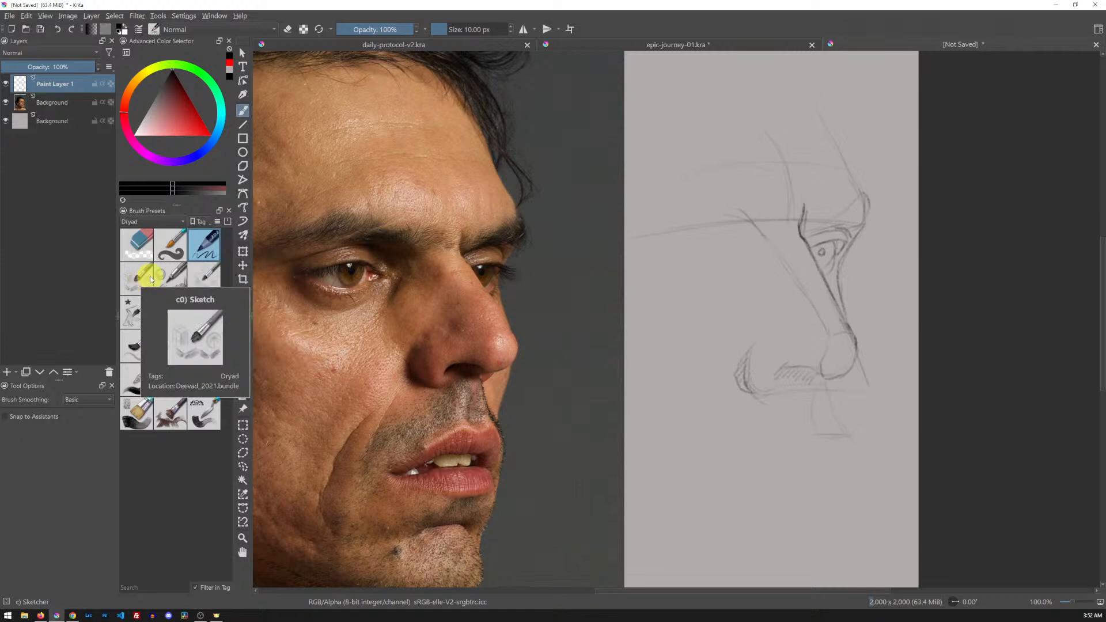
left_click(141, 281)
mouse_move(785, 384)
left_mouse_down()
mouse_move(797, 365)
mouse_move(841, 354)
mouse_move(863, 361)
left_mouse_up()
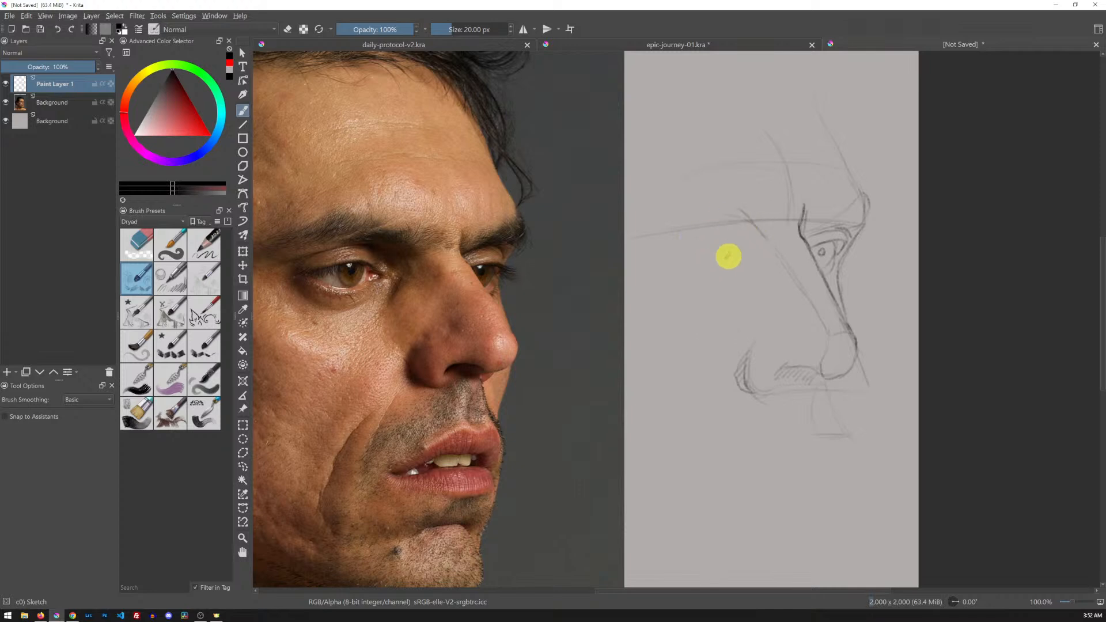
- Hatch a test swatch beside the forehead with the Sketch brush and undo the test strokes
mouse_move(677, 127)
left_mouse_down()
mouse_move(668, 161)
mouse_move(690, 111)
mouse_move(689, 163)
mouse_move(701, 124)
mouse_move(705, 154)
mouse_move(726, 116)
left_mouse_up()
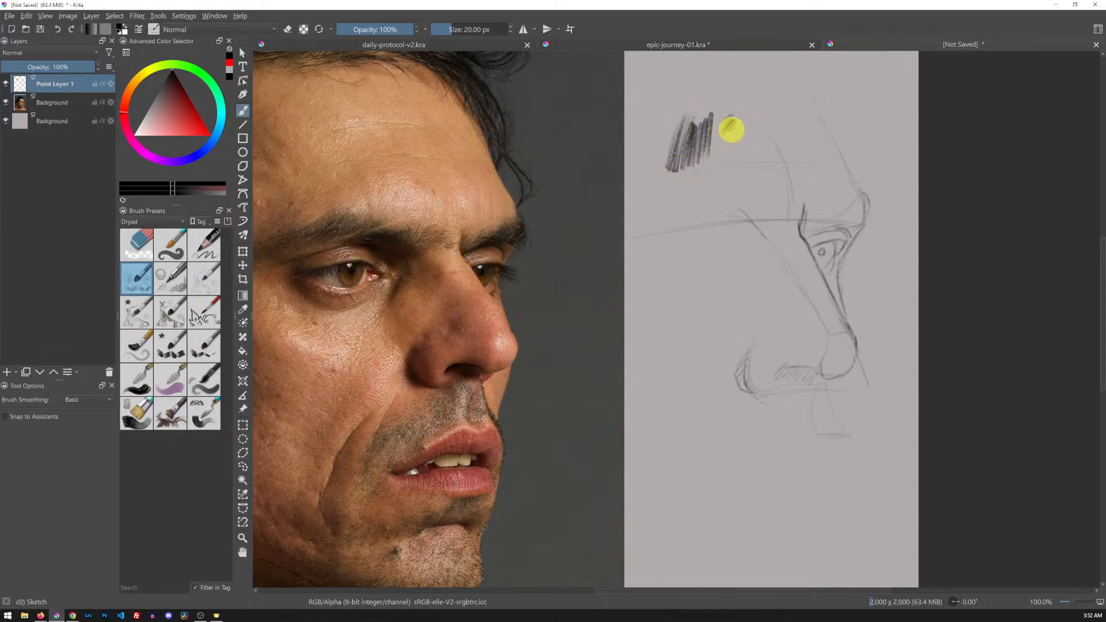
key("ctrl+z")
key("ctrl+z")
key("ctrl+z")
key("ctrl+z")
key("ctrl+z")
key("ctrl+z")
key("ctrl+z")
key("ctrl+z")
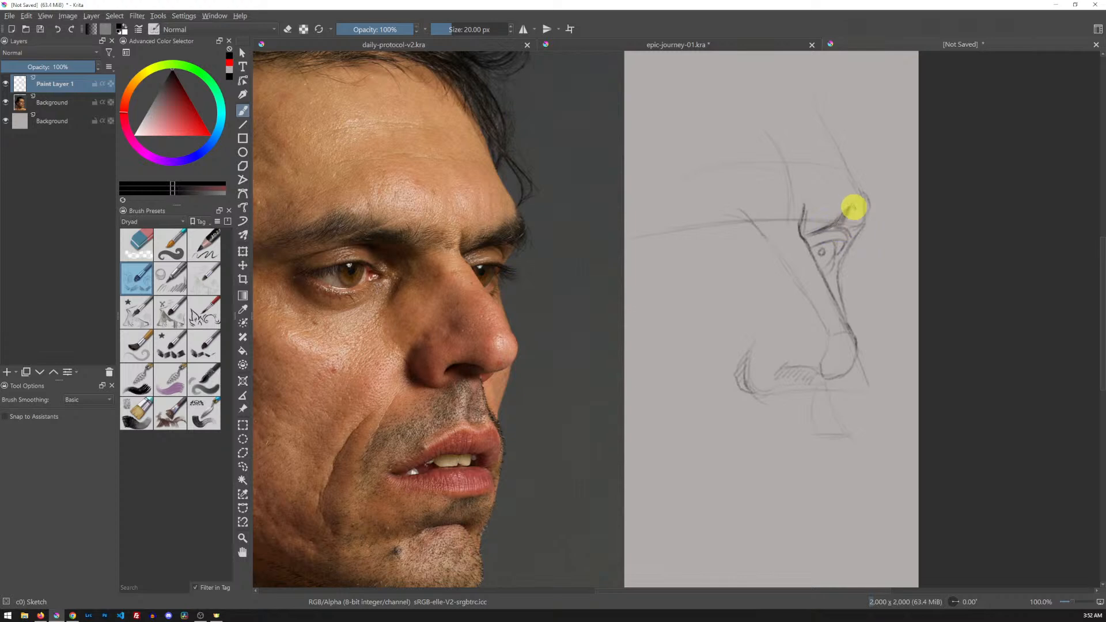
- Shade the far eyebrow, fill in the pupil, and tone the iris and upper lid of the far eye with the Sketch brush
mouse_move(852, 214)
left_mouse_down()
mouse_move(846, 225)
mouse_move(864, 195)
mouse_move(866, 218)
left_mouse_up()
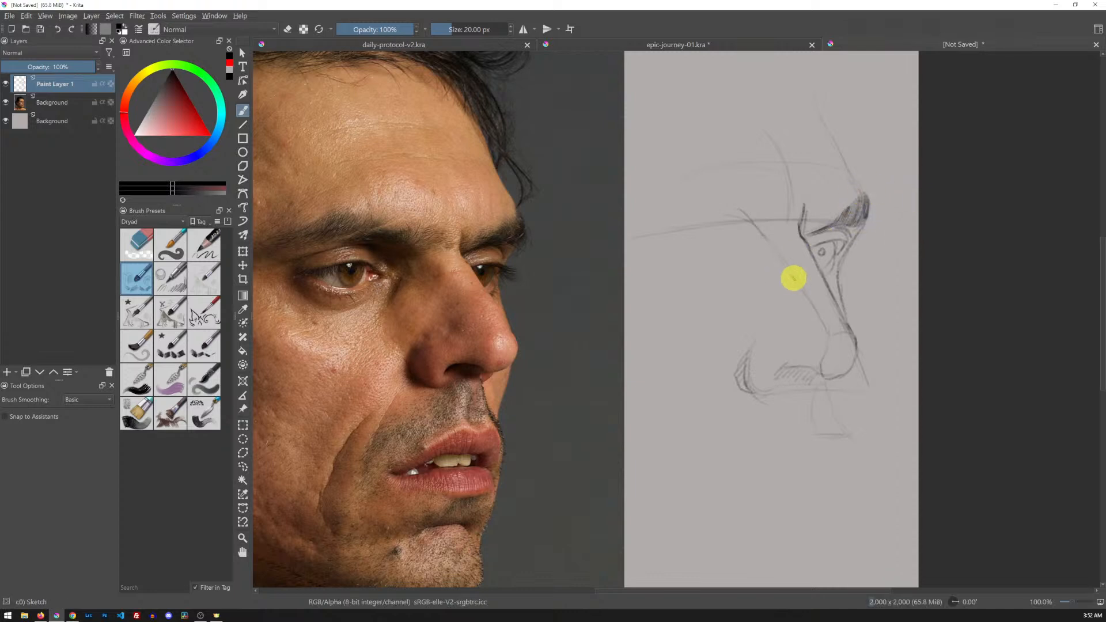
left_click(822, 252)
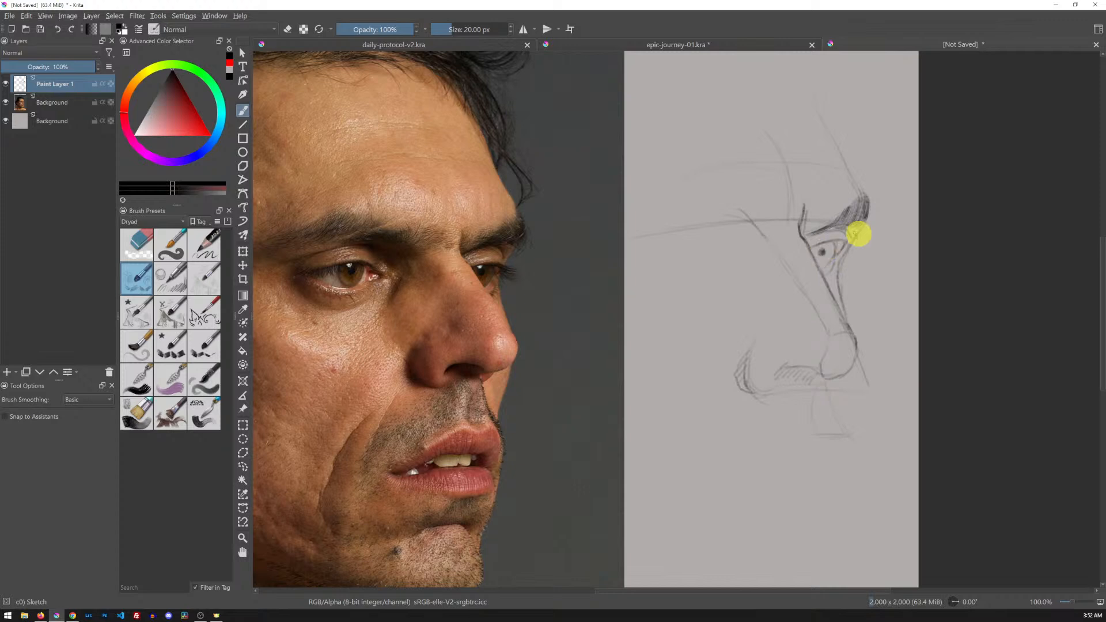
mouse_move(814, 251)
left_mouse_down()
mouse_move(867, 224)
mouse_move(824, 219)
mouse_move(816, 250)
mouse_move(830, 252)
mouse_move(825, 233)
mouse_move(828, 260)
mouse_move(833, 236)
mouse_move(802, 235)
left_mouse_up()
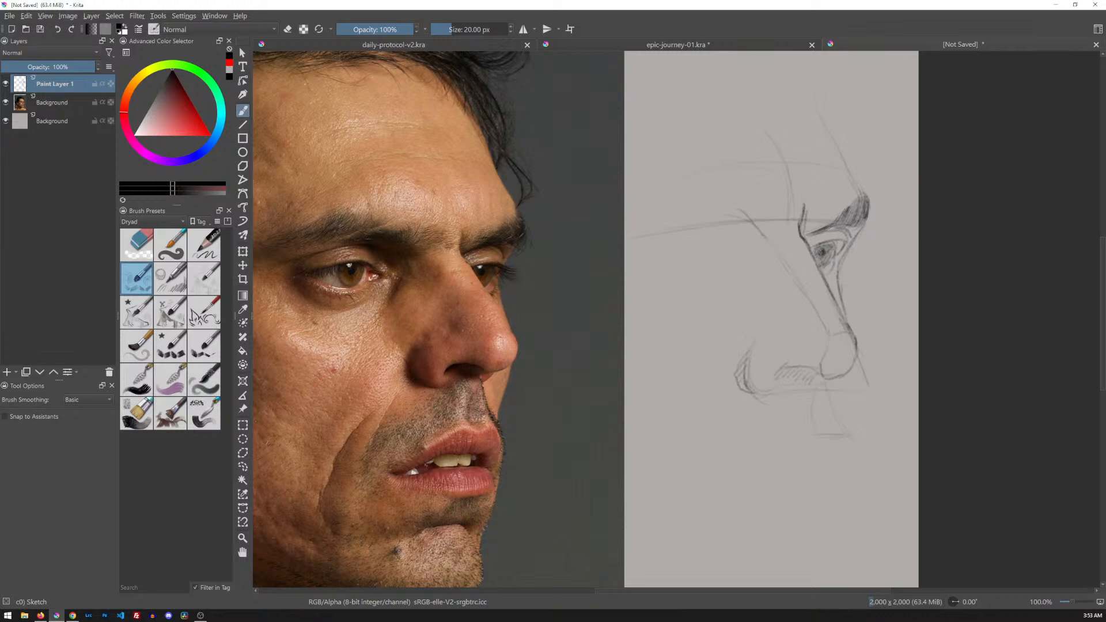
left_click_drag(812, 252, 822, 246)
left_click_drag(820, 250, 825, 245)
left_click_drag(836, 241, 844, 237)
left_click_drag(866, 156, 871, 161)
key("ctrl+z")
key("ctrl+shift+z")
key("ctrl+z")
- Darken the far eye's iris and pupil, and strengthen the lid crease, the inner corner and the area under the brow
left_click_drag(823, 250, 817, 254)
left_click_drag(816, 237, 807, 248)
left_click_drag(839, 226, 851, 235)
mouse_move(805, 233)
left_mouse_down()
mouse_move(809, 196)
mouse_move(809, 223)
left_mouse_up()
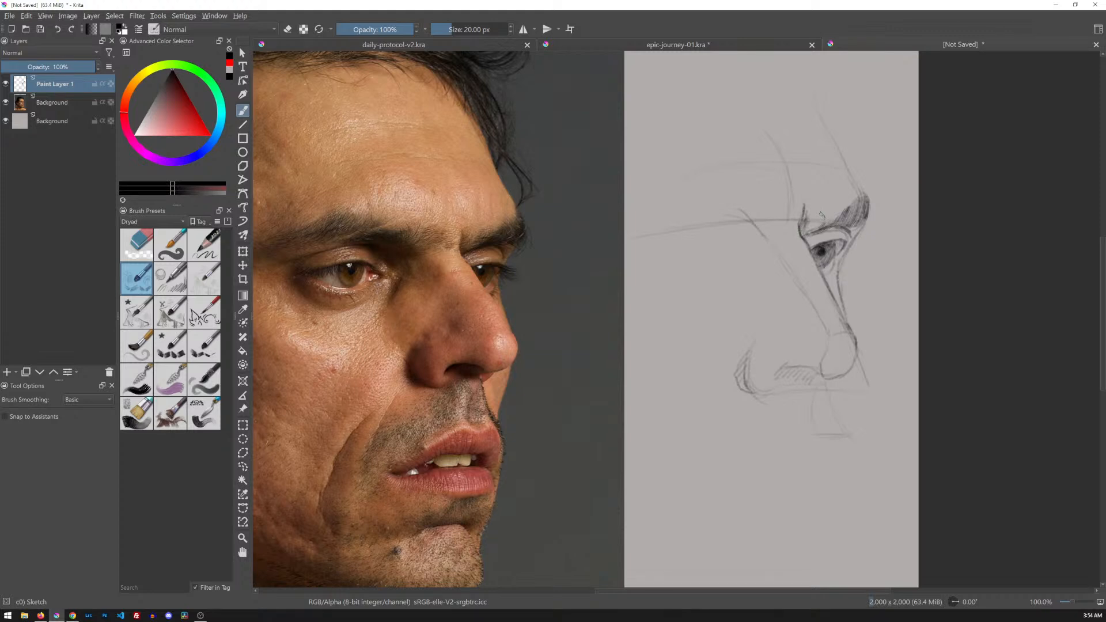
left_click_drag(859, 232, 860, 239)
- Block in the near eyebrow with diagonal hatching along the brow line and shade the inner socket below it
mouse_move(684, 227)
left_mouse_down()
mouse_move(736, 252)
mouse_move(674, 232)
left_mouse_up()
mouse_move(727, 229)
left_mouse_down()
mouse_move(747, 247)
mouse_move(761, 232)
left_mouse_up()
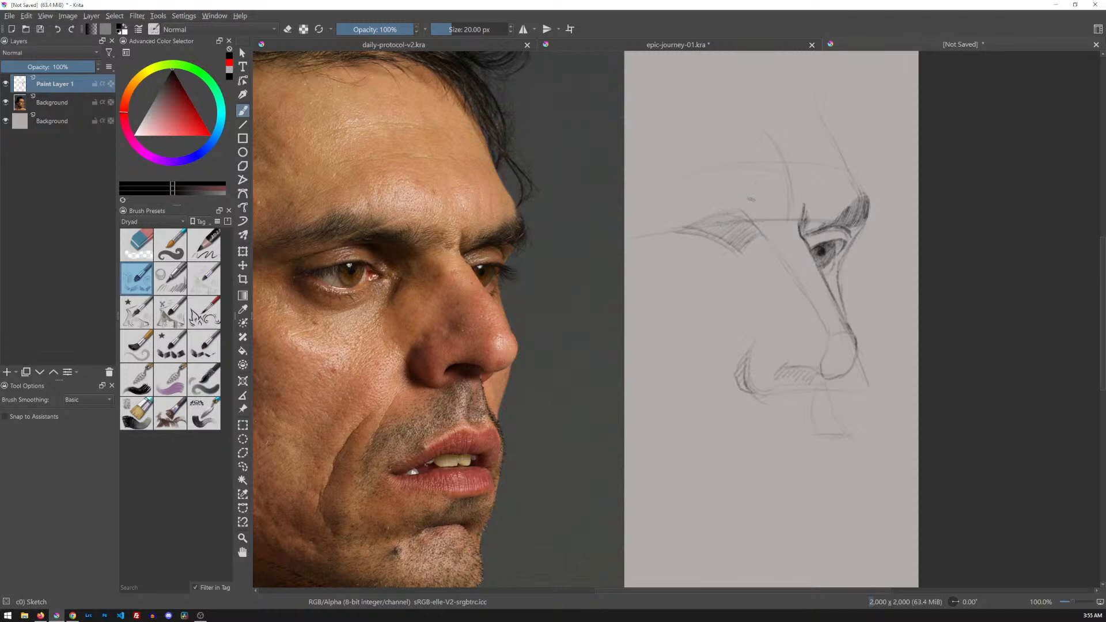
mouse_move(713, 217)
left_mouse_down()
mouse_move(702, 226)
mouse_move(720, 226)
left_mouse_up()
left_click_drag(761, 228, 751, 236)
mouse_move(738, 260)
left_mouse_down()
mouse_move(728, 268)
mouse_move(733, 252)
left_mouse_up()
left_click_drag(734, 241, 732, 257)
- Hatch the shadow on the nose wing and darken the nostril
mouse_move(754, 346)
left_mouse_down()
mouse_move(736, 370)
mouse_move(740, 385)
left_mouse_up()
mouse_move(755, 372)
left_mouse_down()
mouse_move(743, 390)
mouse_move(735, 378)
left_mouse_up()
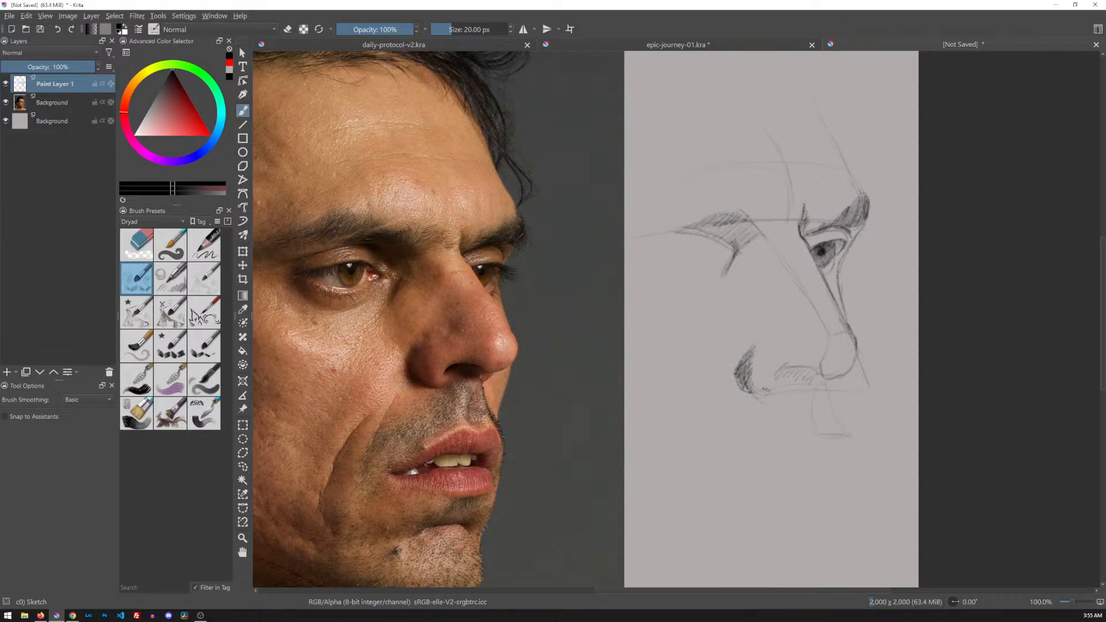
mouse_move(786, 370)
left_mouse_down()
mouse_move(776, 378)
mouse_move(809, 370)
left_mouse_up()
- Darken the near eyebrow with heavier strokes and lightly hatch the plane between the inner socket and the nose bridge
mouse_move(682, 232)
left_mouse_down()
mouse_move(723, 226)
mouse_move(669, 232)
left_mouse_up()
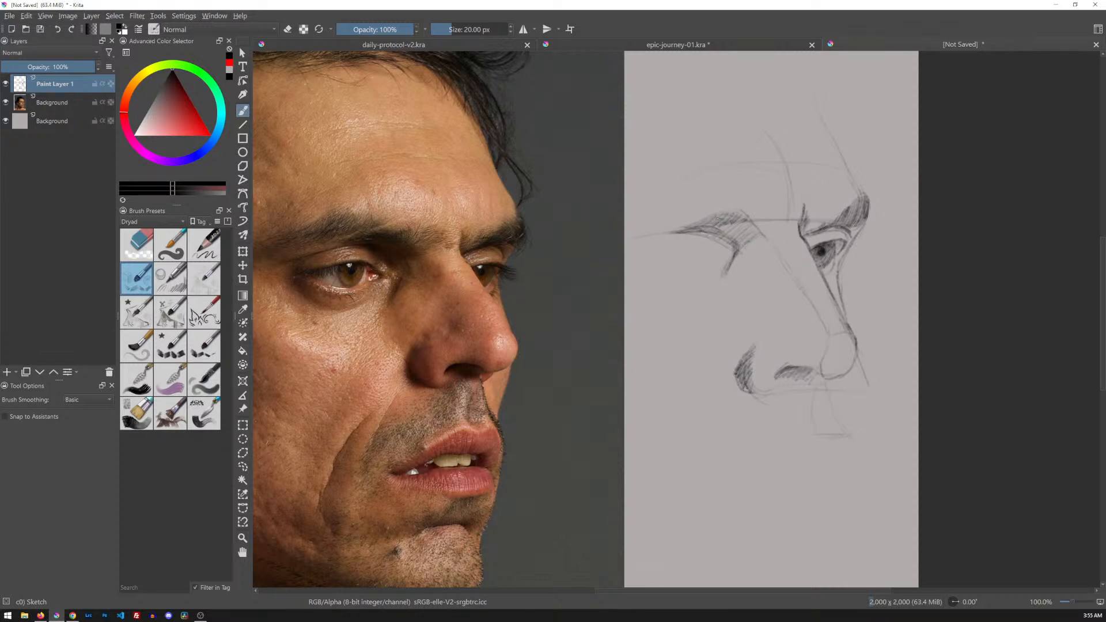
left_click_drag(705, 228, 734, 214)
left_click_drag(733, 224, 745, 216)
left_click_drag(754, 250, 740, 262)
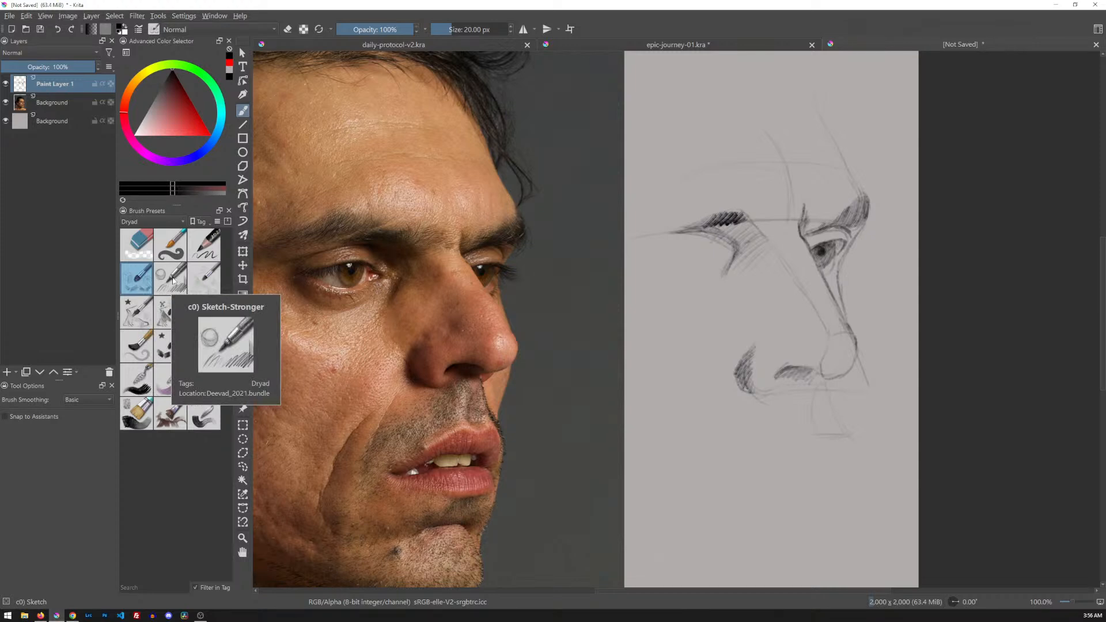
- Switch to the c0) Sketch-Stronger brush preset, hatch a test swatch beside the forehead, and undo the test strokes
left_click(181, 288)
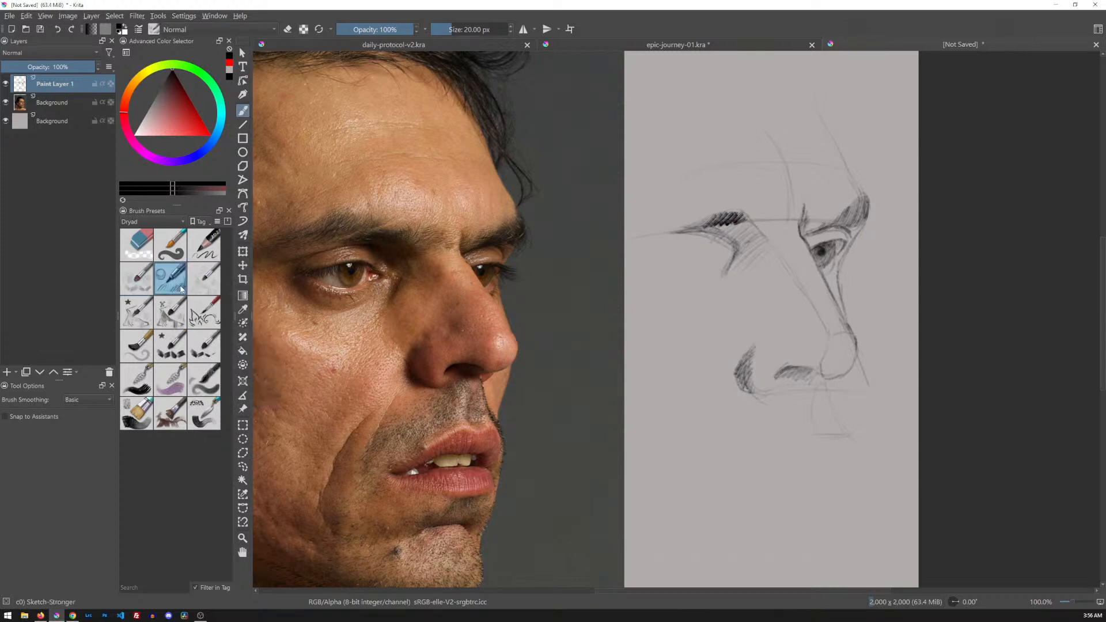
left_click_drag(690, 95, 679, 141)
mouse_move(697, 101)
left_mouse_down()
mouse_move(684, 144)
mouse_move(692, 157)
left_mouse_up()
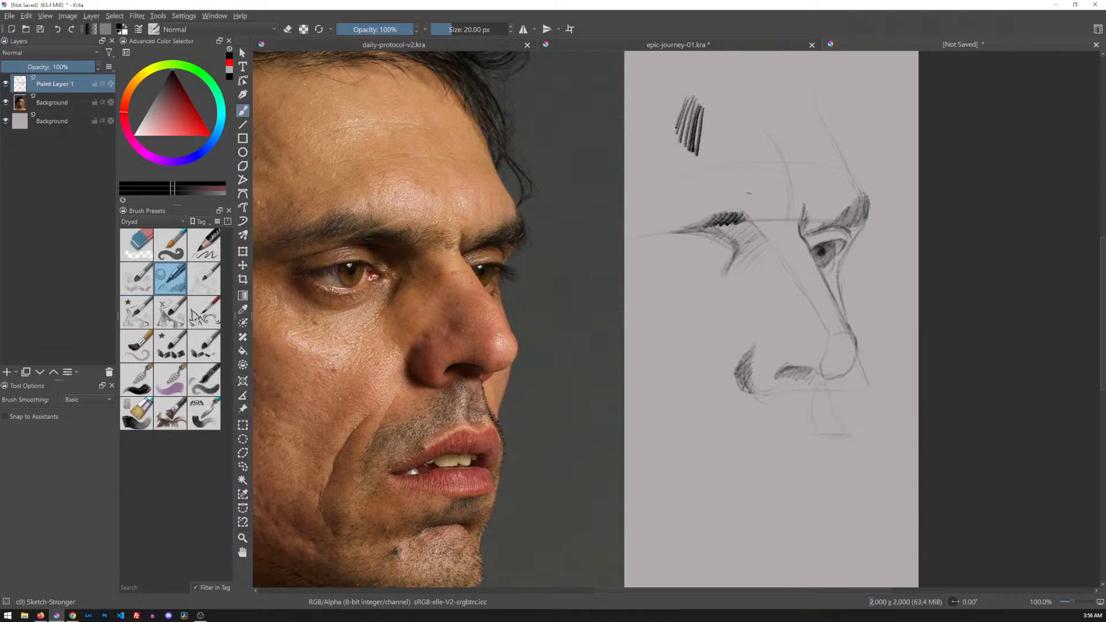
key("ctrl+z")
key("ctrl+z")
key("ctrl+z")
key("ctrl+z")
key("ctrl+z")
key("ctrl+z")
key("ctrl+z")
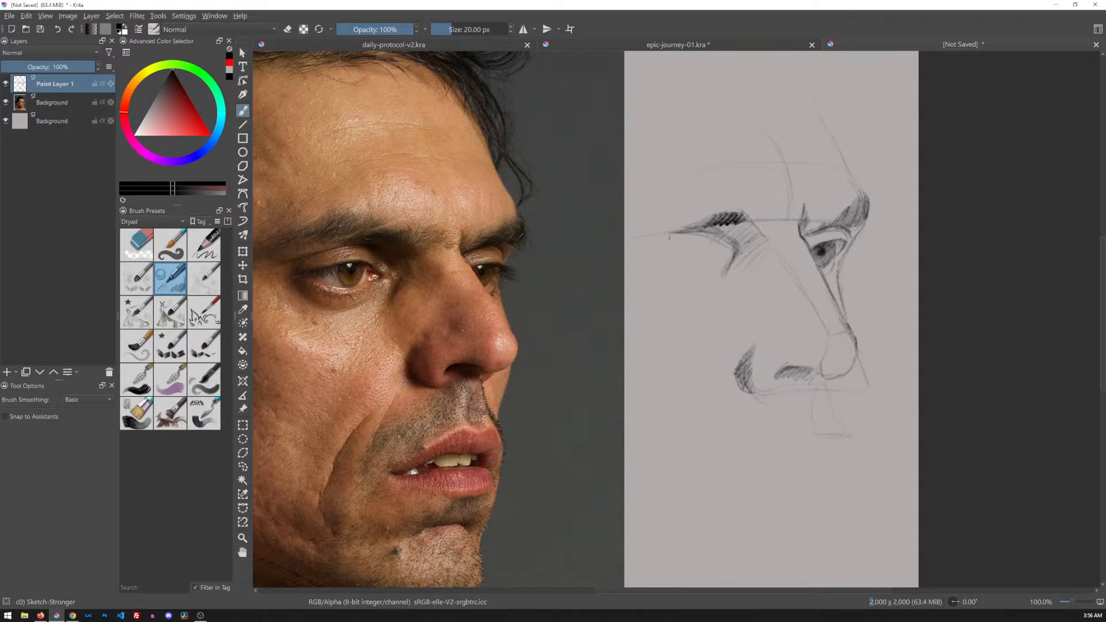
- Open the c0) Sketch-Stronger preset's brush tip settings and list the Dryad-tagged presets alongside them
key("F5")
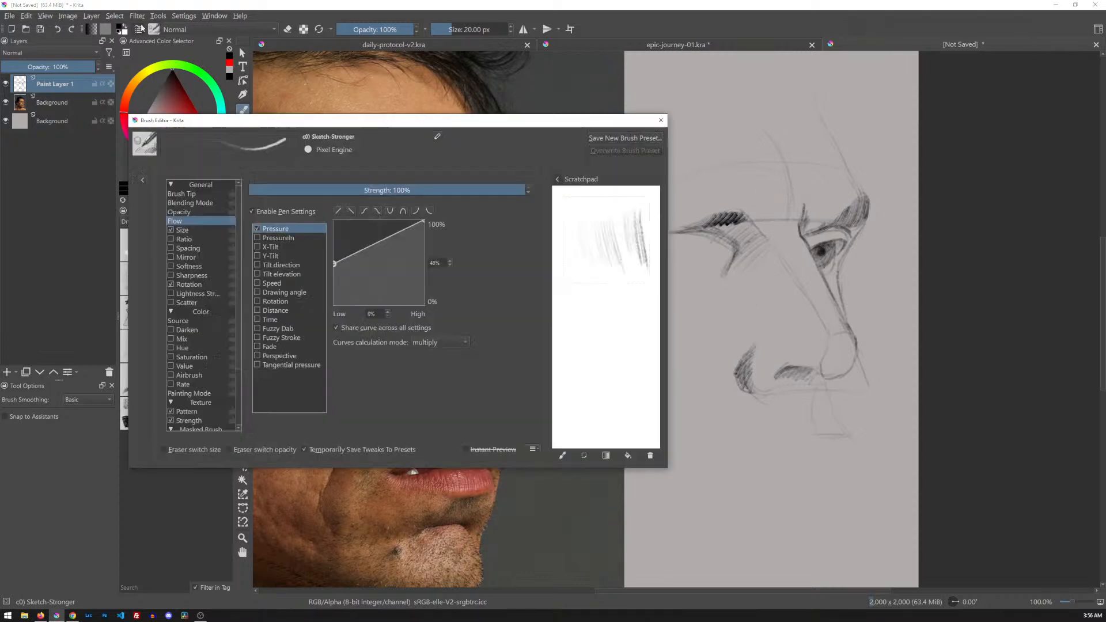
left_click(182, 194)
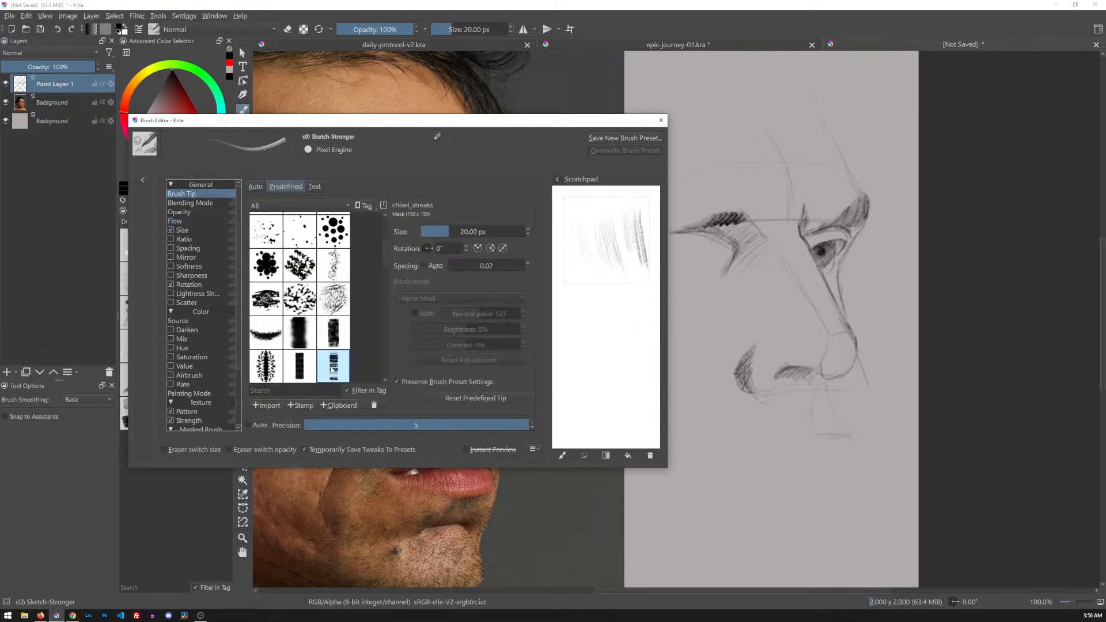
left_click(143, 181)
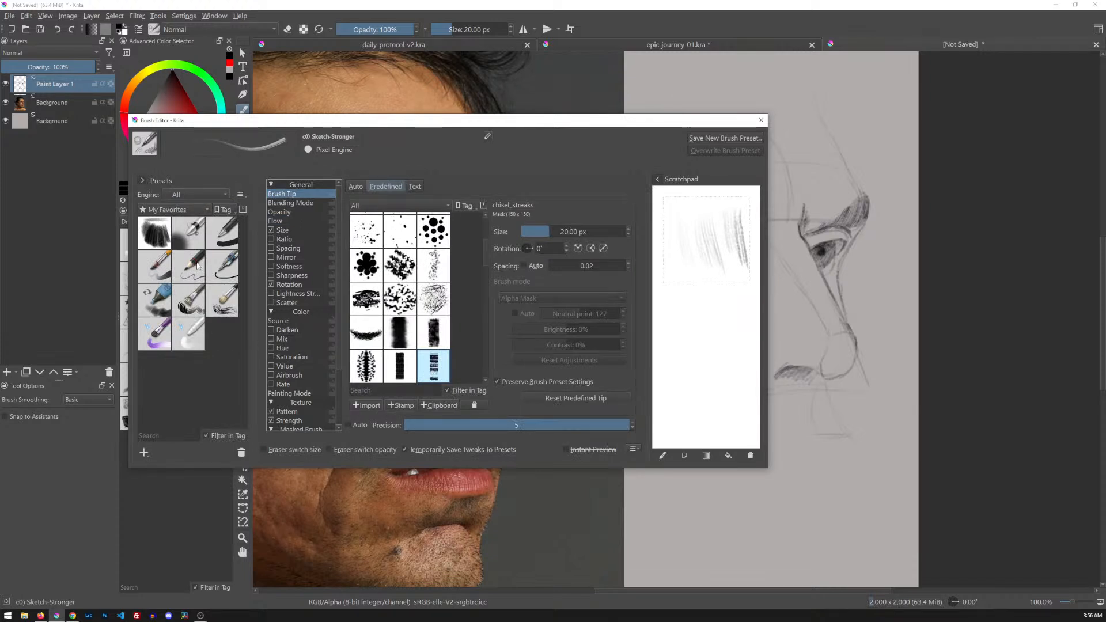
left_click(197, 196)
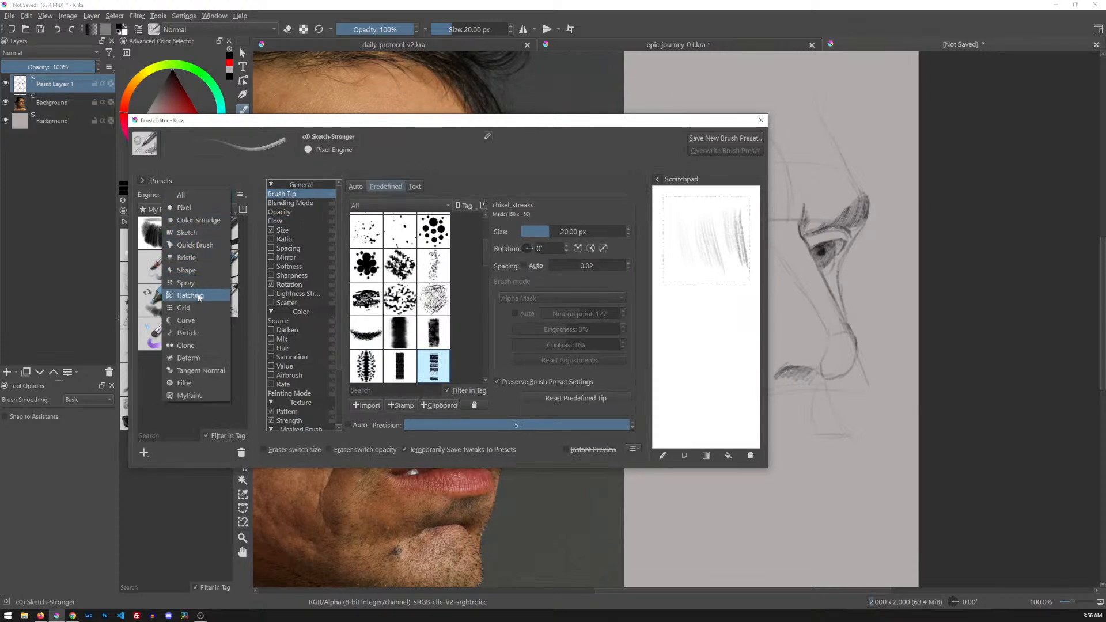
left_click(197, 196)
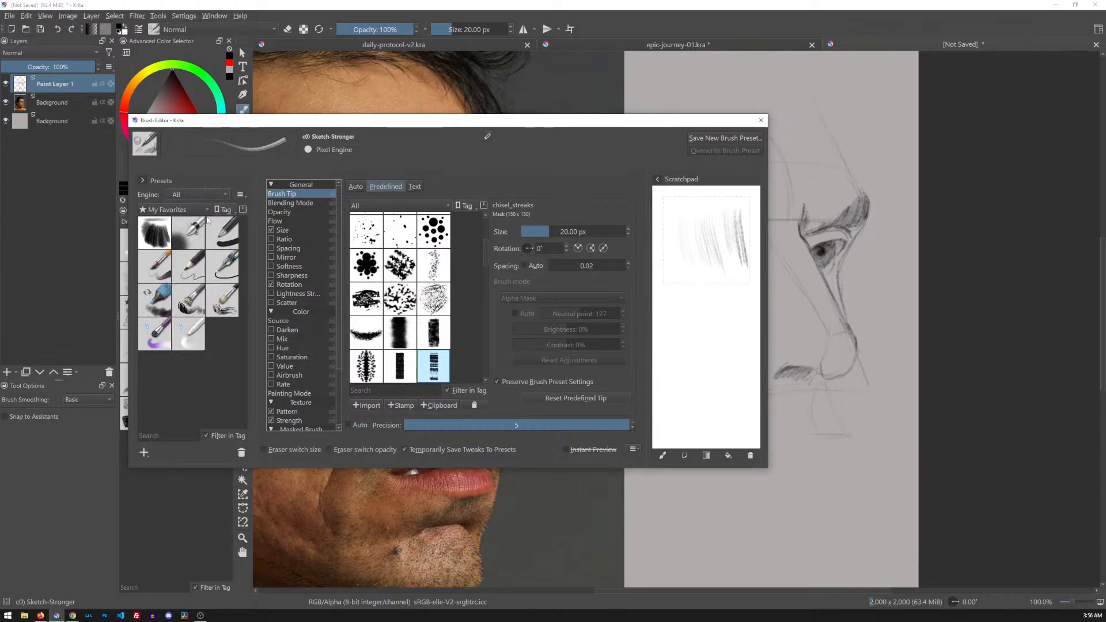
left_click(196, 209)
left_click(165, 86)
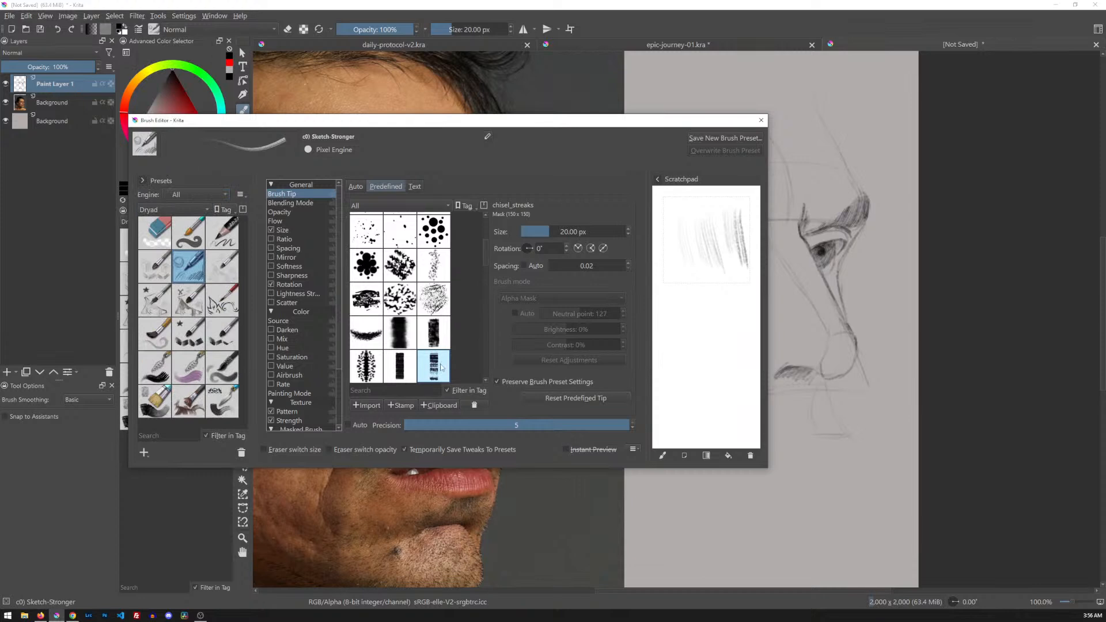
- Compare the brush tips of the Sketch, Sketcher and Inking presets, reselect c0) Sketch-Stronger and close the brush editor
mouse_move(440, 367)
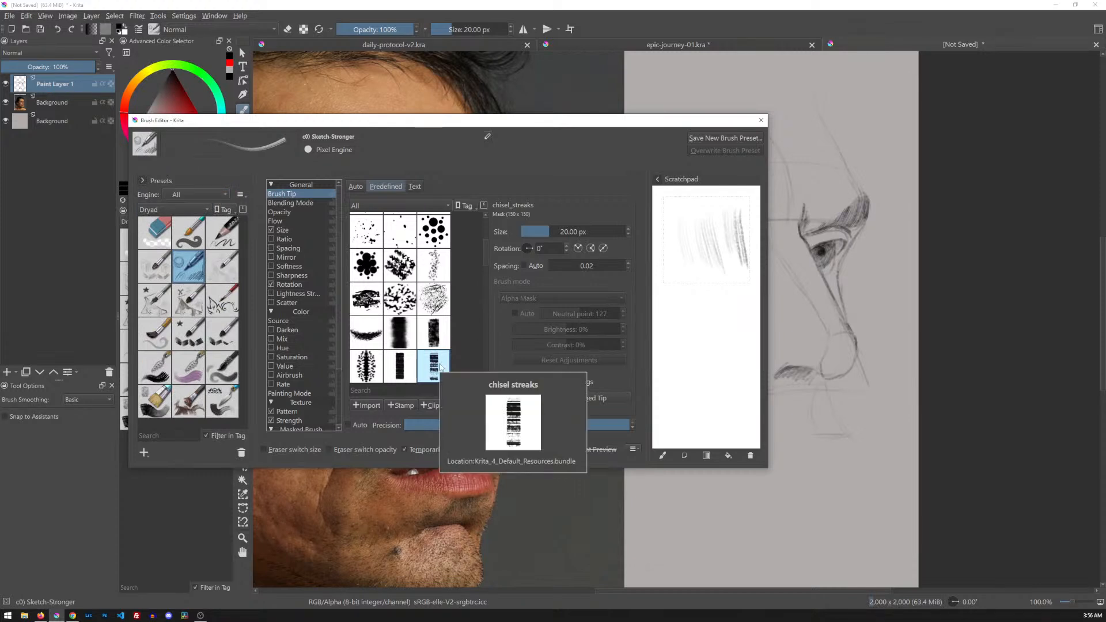
left_click(155, 273)
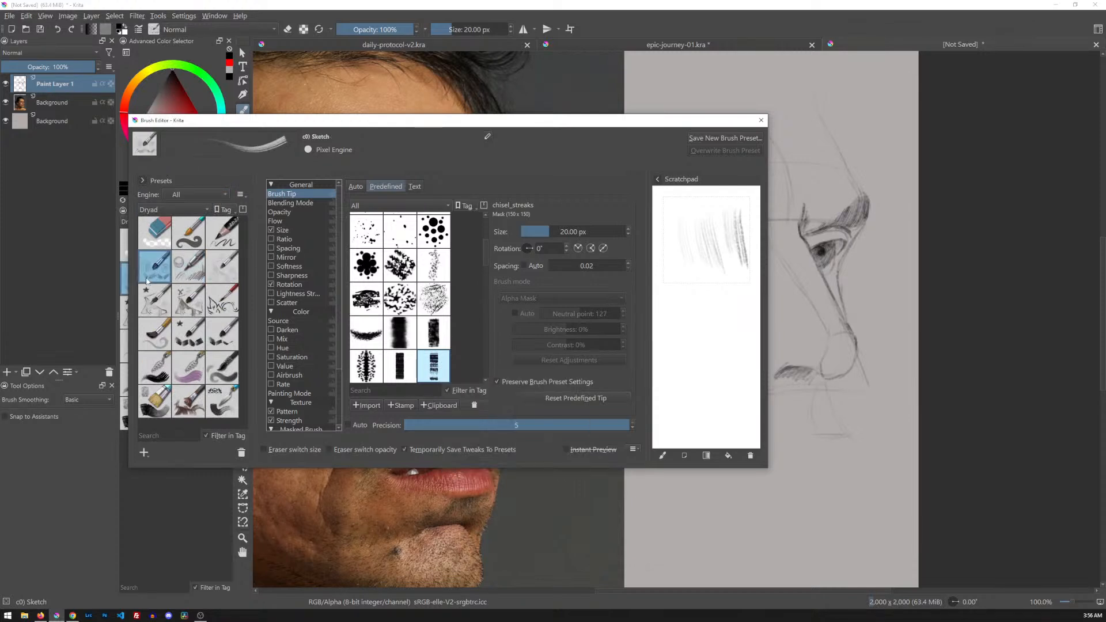
mouse_move(432, 373)
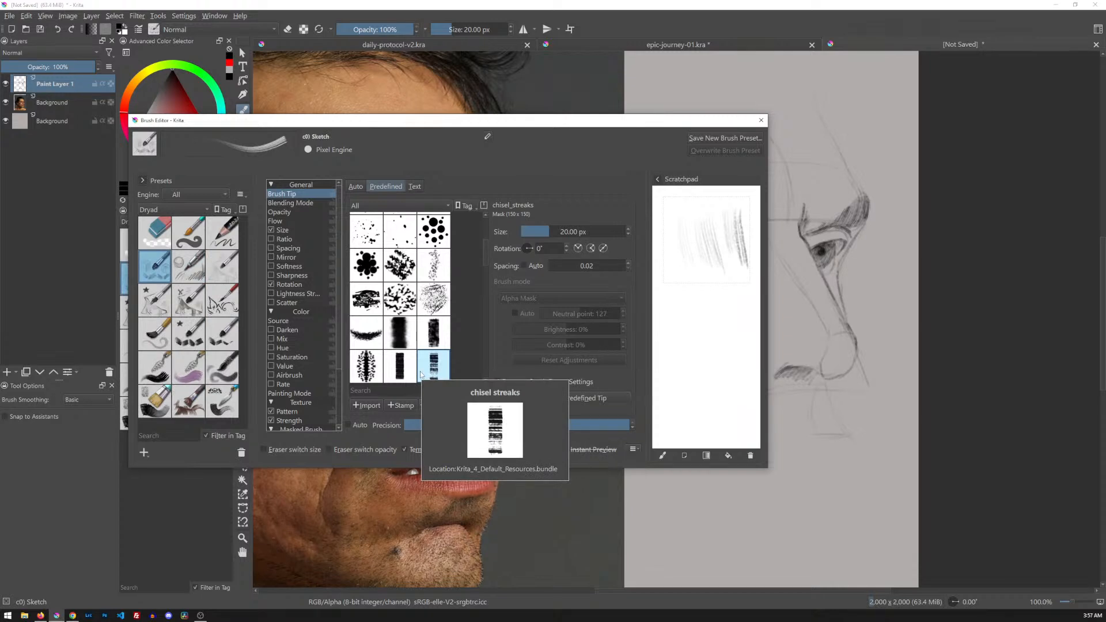
left_click(223, 239)
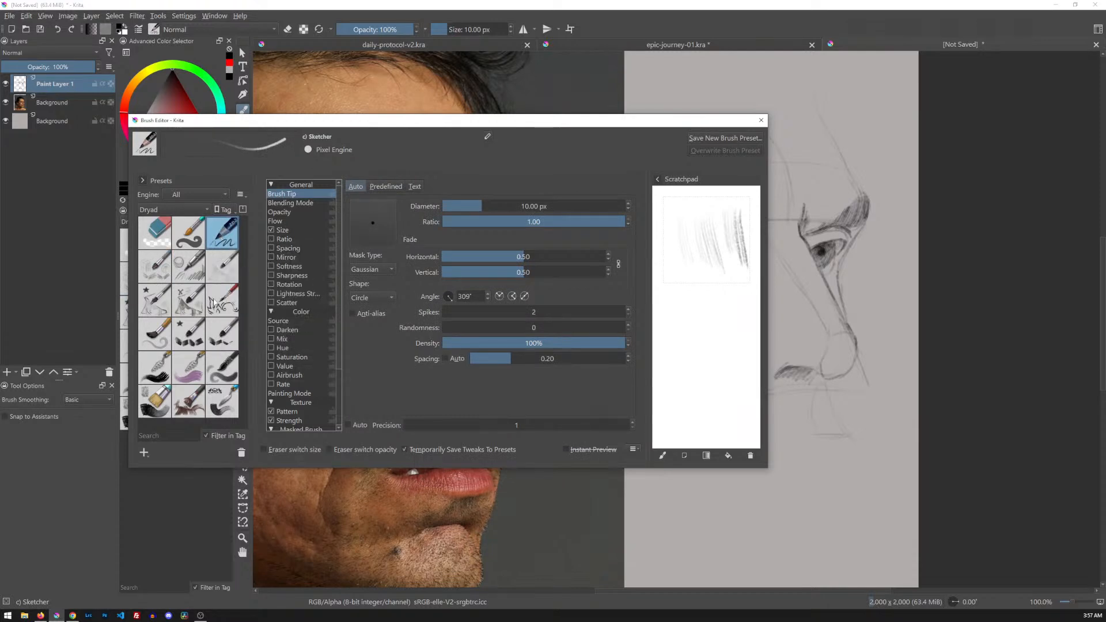
left_click(224, 271)
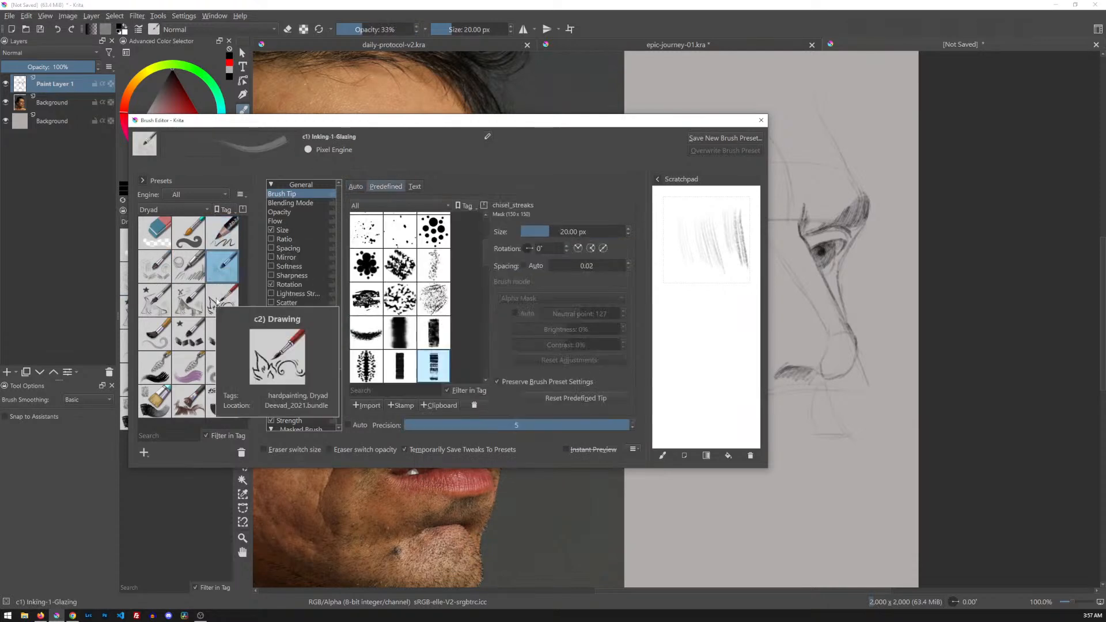
left_click(148, 311)
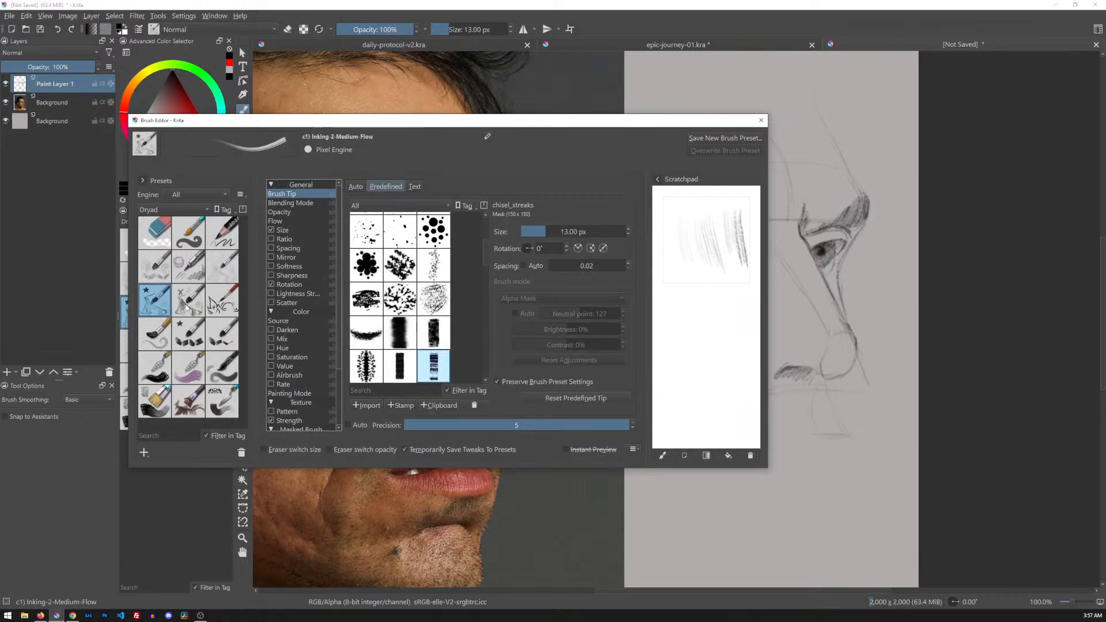
left_click(182, 306)
left_click(192, 273)
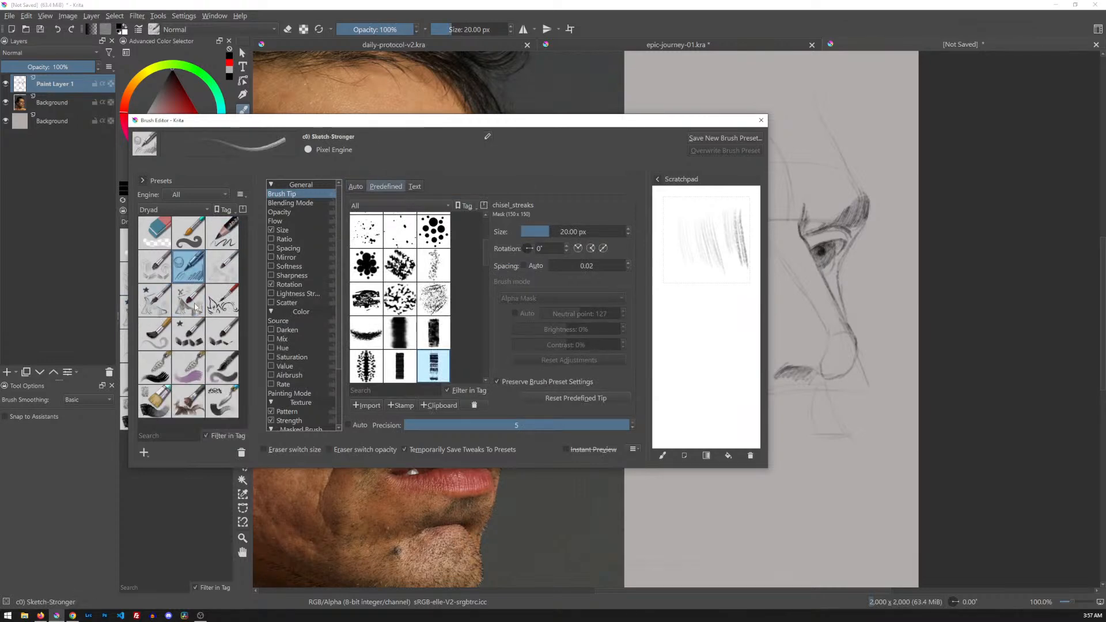
left_click(760, 120)
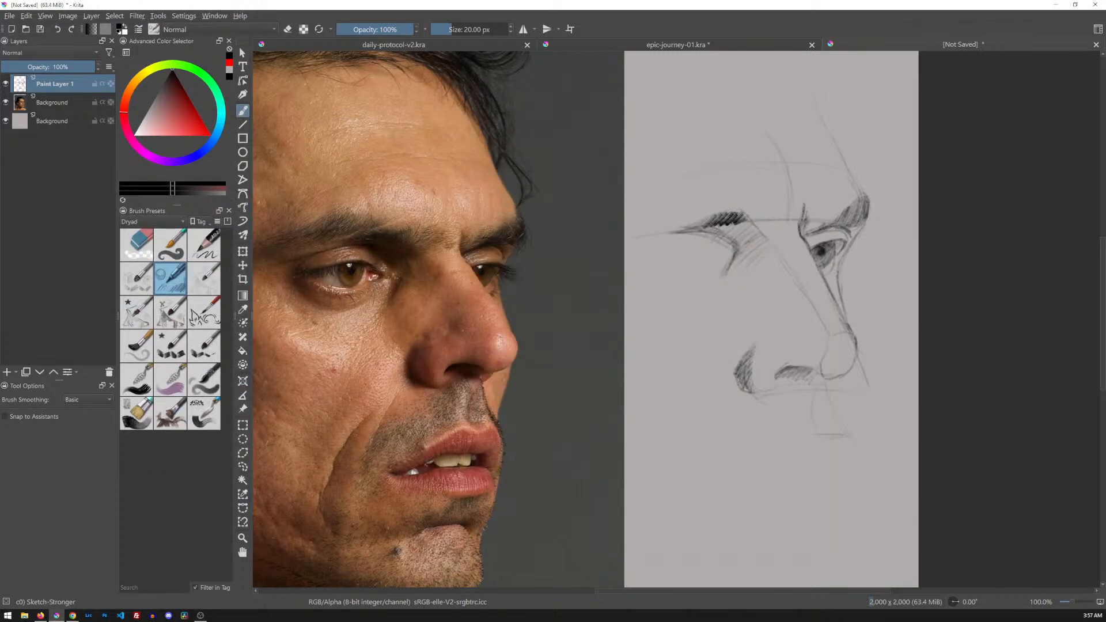
- Outline the near eye with its lids and upper crease, and extend the outer brow contour toward the temple
left_click_drag(709, 233, 733, 228)
left_click_drag(696, 229, 735, 242)
left_click_drag(704, 242, 713, 250)
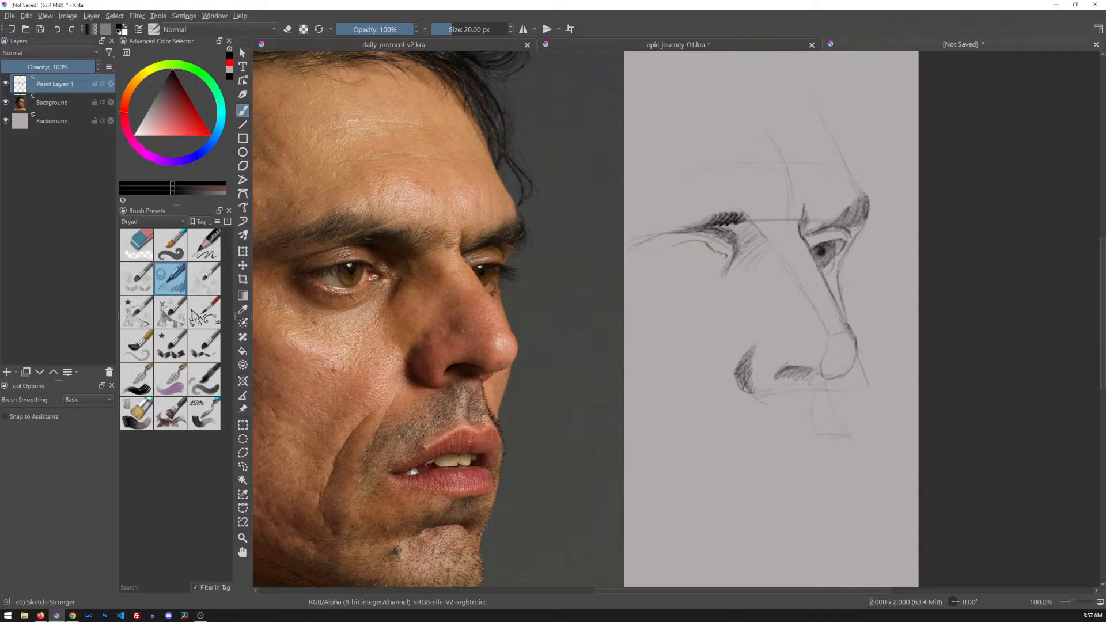
left_click_drag(652, 254, 687, 229)
mouse_move(662, 204)
left_mouse_down()
mouse_move(648, 214)
mouse_move(663, 223)
mouse_move(694, 220)
mouse_move(642, 261)
left_mouse_up()
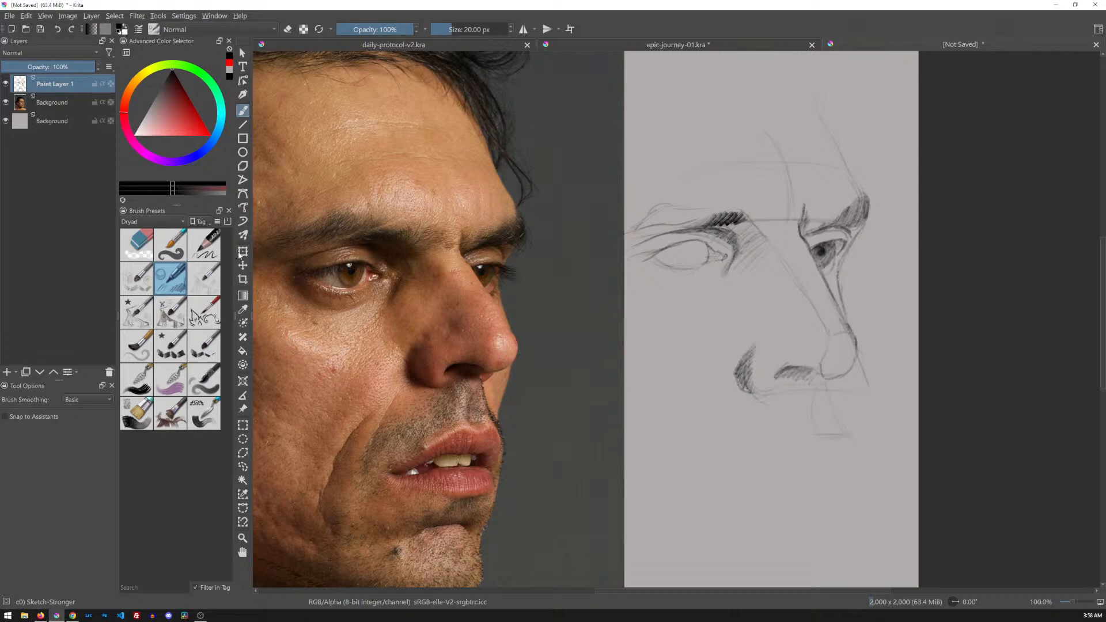
- Draw and shade the near eye's iris and pupil, and add light contour strokes around the lids
mouse_move(204, 248)
left_click_drag(670, 247, 698, 239)
mouse_move(692, 243)
left_mouse_down()
mouse_move(698, 253)
mouse_move(701, 242)
left_mouse_up()
left_click_drag(688, 245, 687, 264)
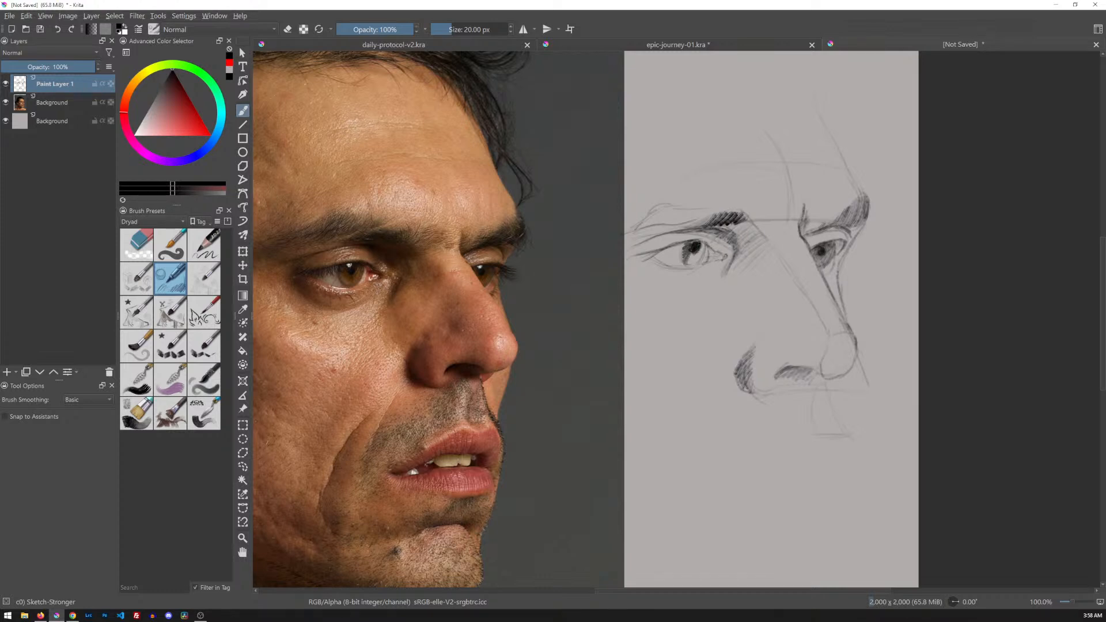
left_click_drag(701, 250, 689, 267)
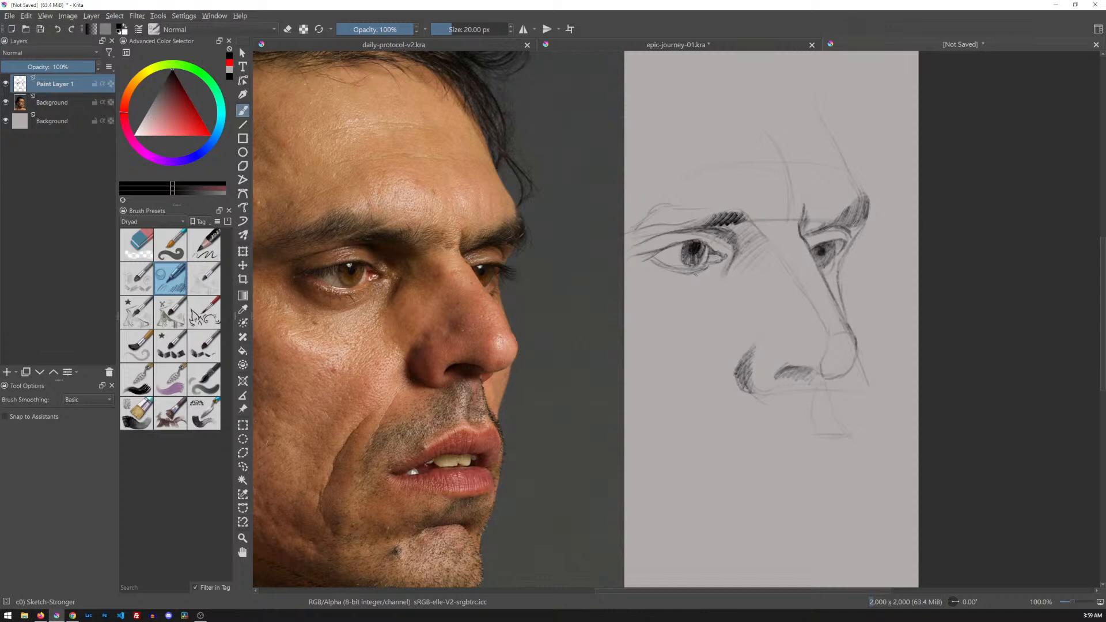
left_click_drag(634, 253, 653, 236)
left_click_drag(775, 233, 777, 239)
- Hatch a dark test swatch on the forehead above the near eyebrow and undo it
mouse_move(681, 180)
left_mouse_down()
mouse_move(703, 145)
mouse_move(737, 145)
left_mouse_up()
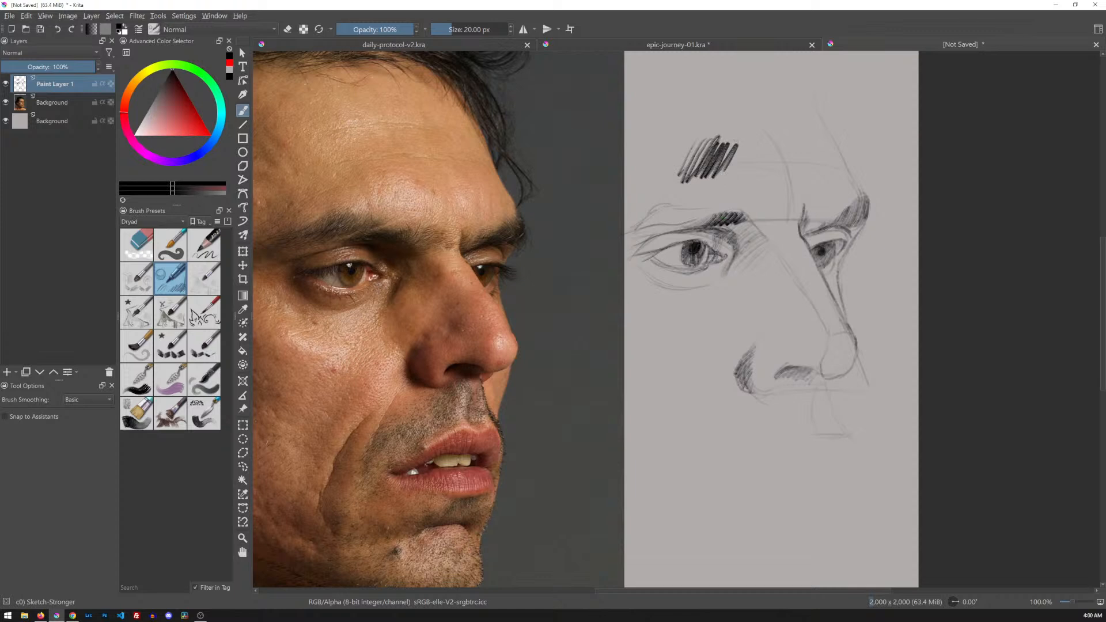
key("ctrl+z")
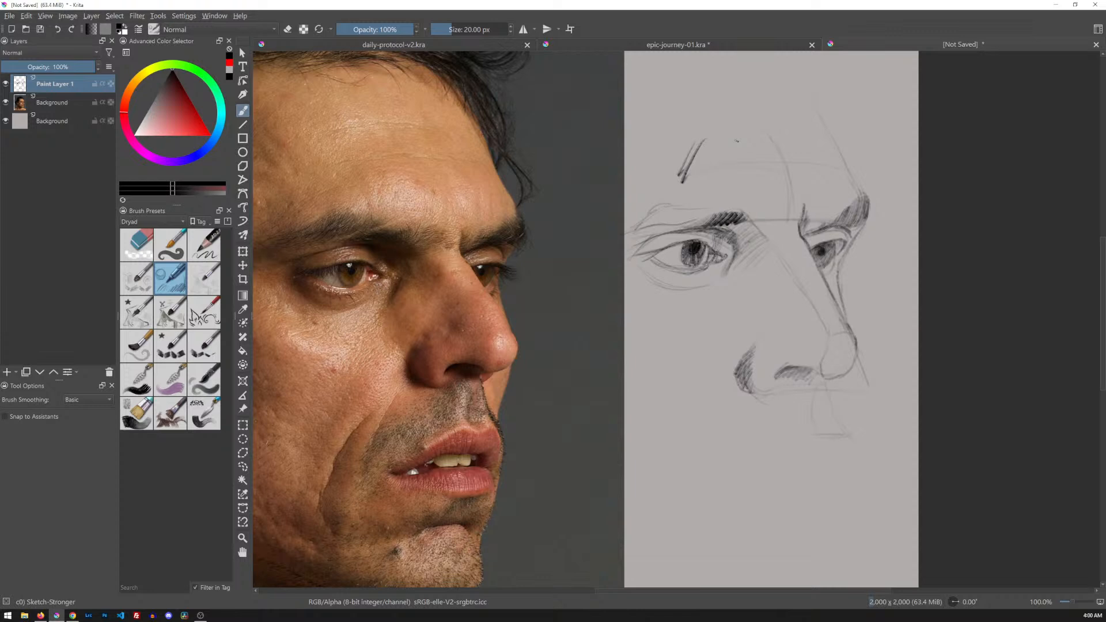
key("ctrl+z")
key("ctrl+z")
- Reopen the brush editor, move it clear of the preset list, and compare the brush tips of c) Sketcher and c0) Sketch-Stronger
left_click(138, 29)
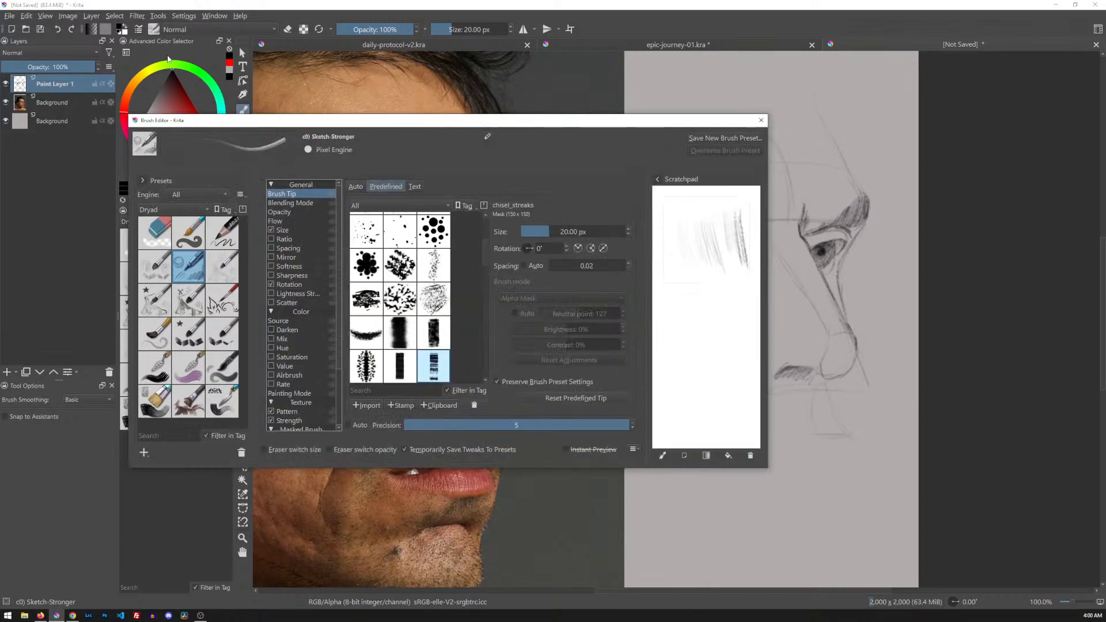
mouse_move(455, 126)
left_mouse_down()
mouse_move(629, 99)
mouse_move(578, 86)
left_mouse_up()
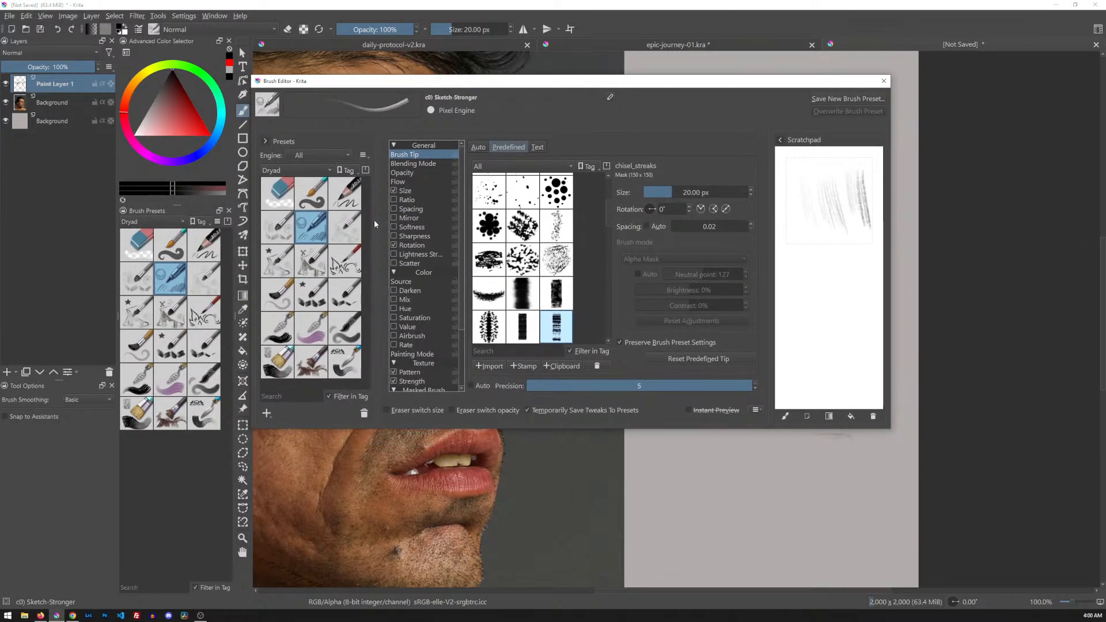
left_click(345, 194)
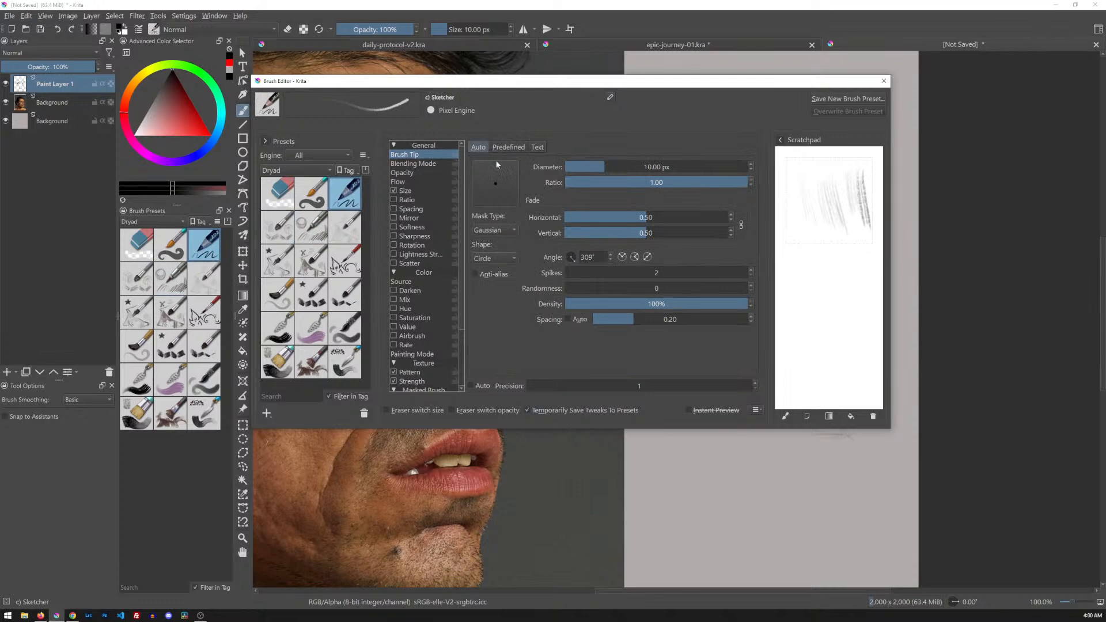
mouse_move(350, 193)
left_click(311, 231)
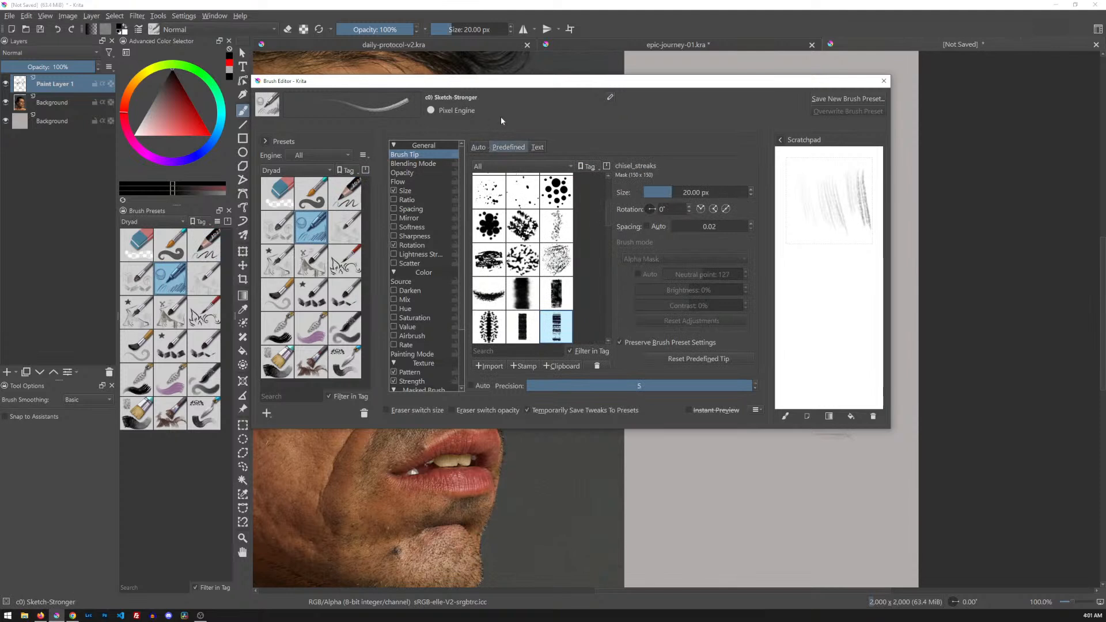
- Change Sketch-Stronger's brush tip to an auto Gaussian circle with a 10.30 px diameter and no anti-aliasing, checking it against Sketcher
left_click(478, 147)
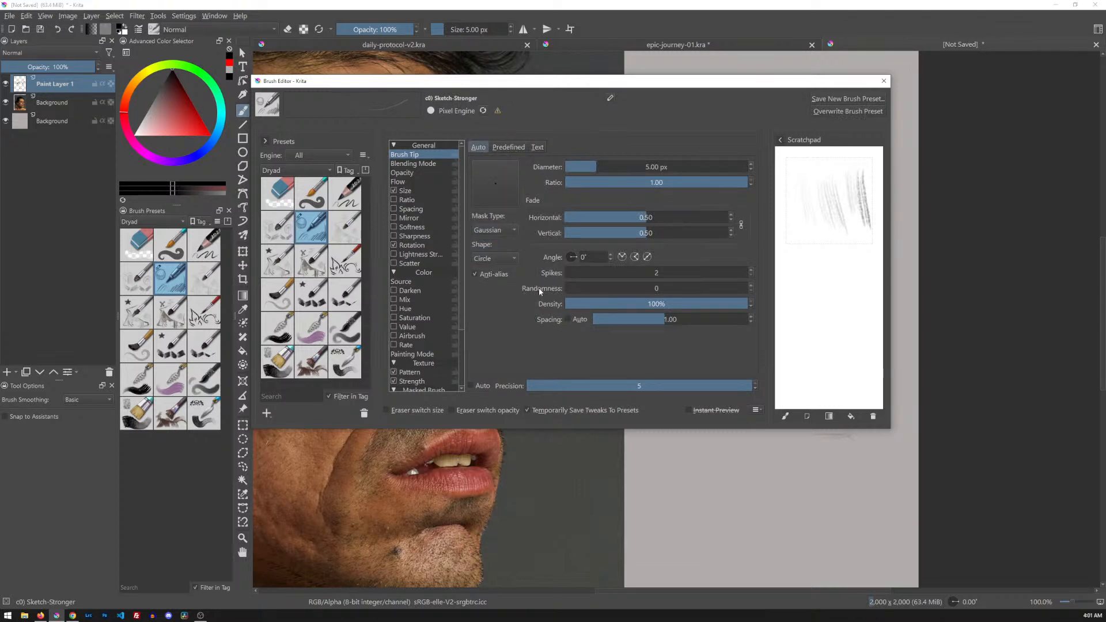
left_click(646, 167)
left_click_drag(647, 178, 602, 175)
left_click(750, 170)
left_click_drag(598, 167, 604, 167)
left_click(343, 205)
left_click(314, 237)
left_click(346, 201)
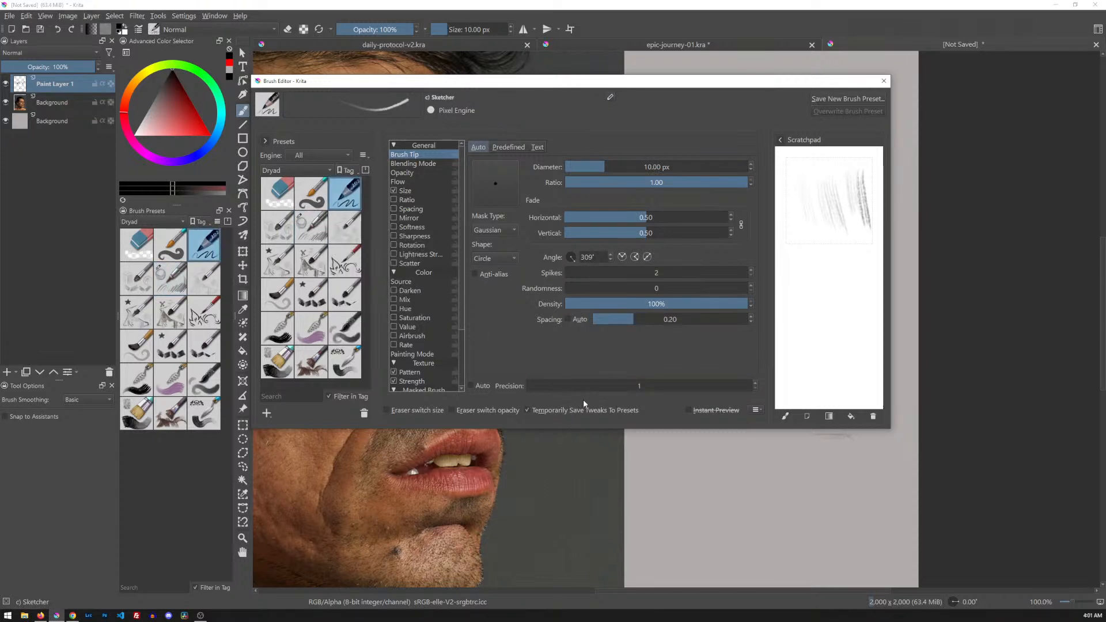
- Set Sketch-Stronger's tip spacing to 0.20, angle to 315° and precision to 1, using the Sketcher preset as reference
left_click(313, 234)
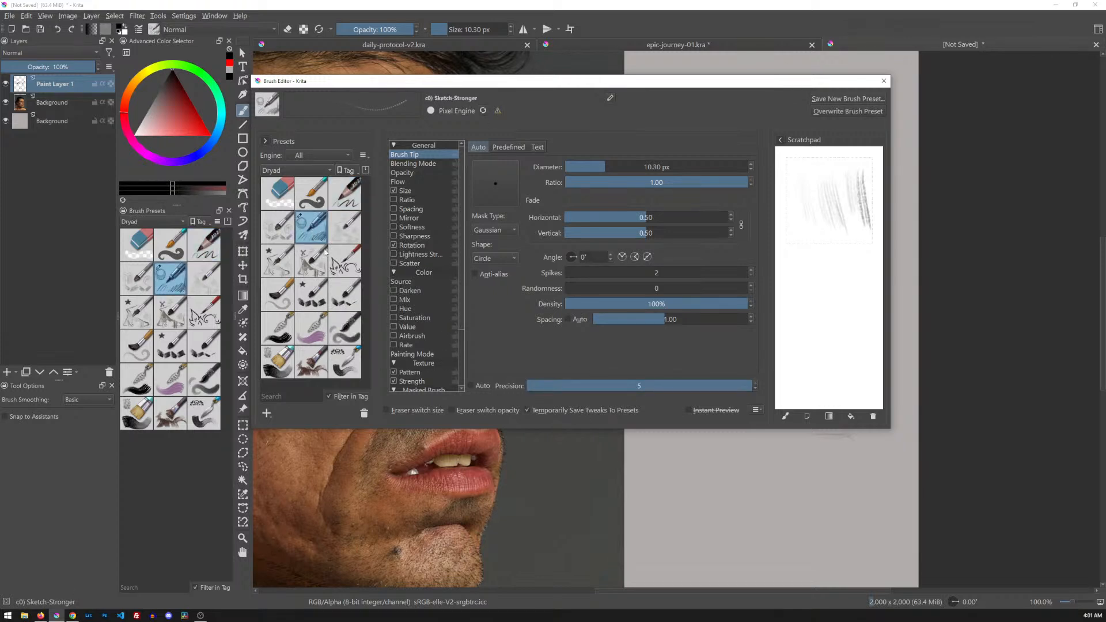
left_click_drag(659, 319, 632, 325)
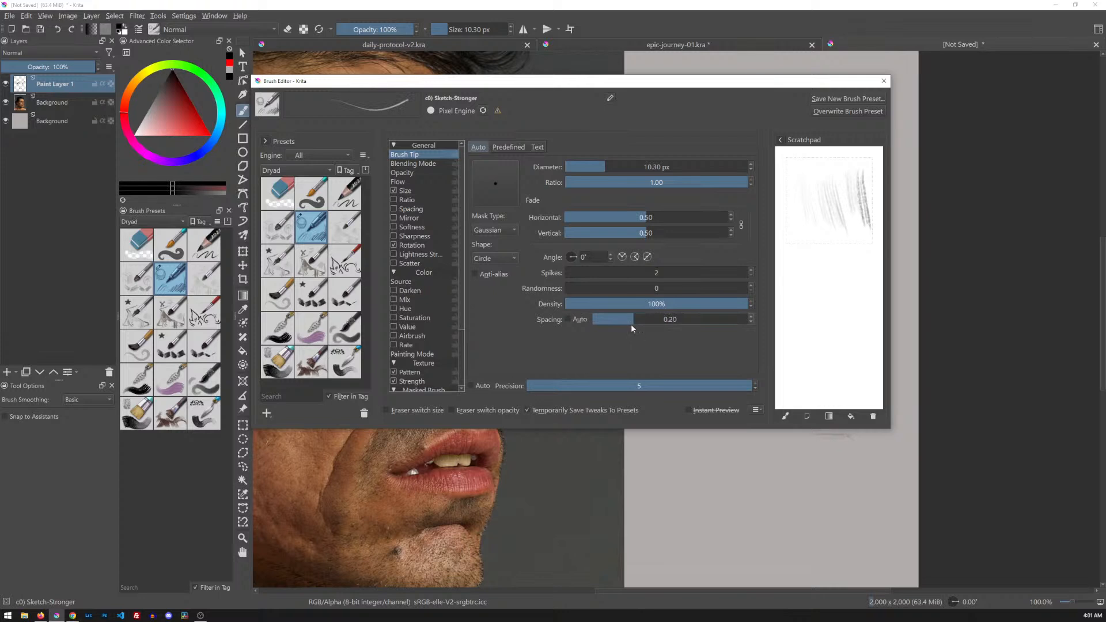
left_click(345, 203)
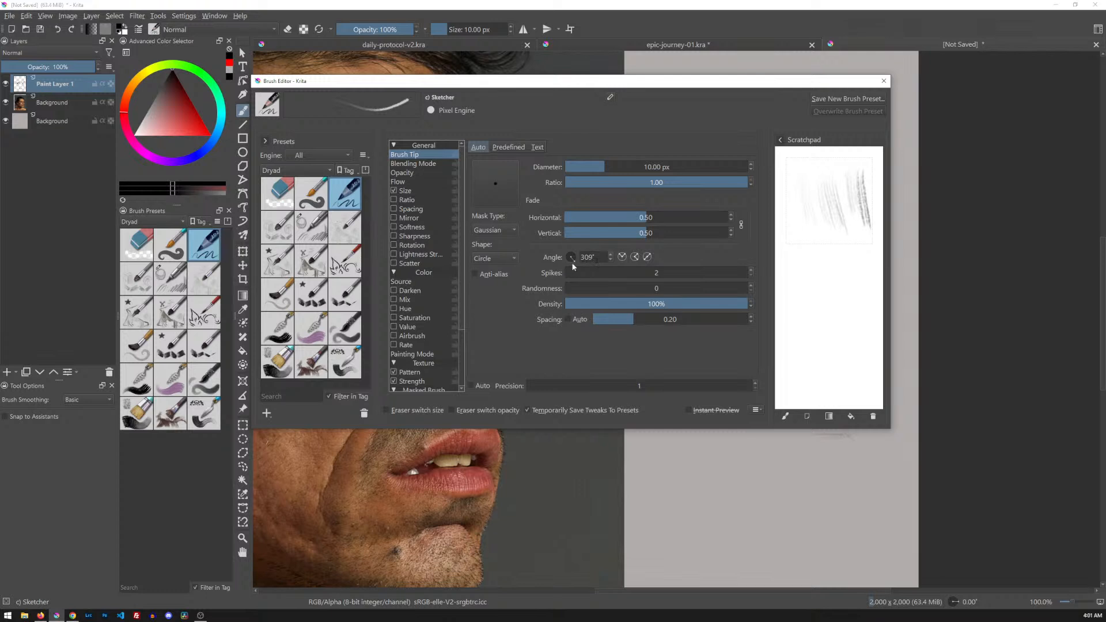
left_click(311, 227)
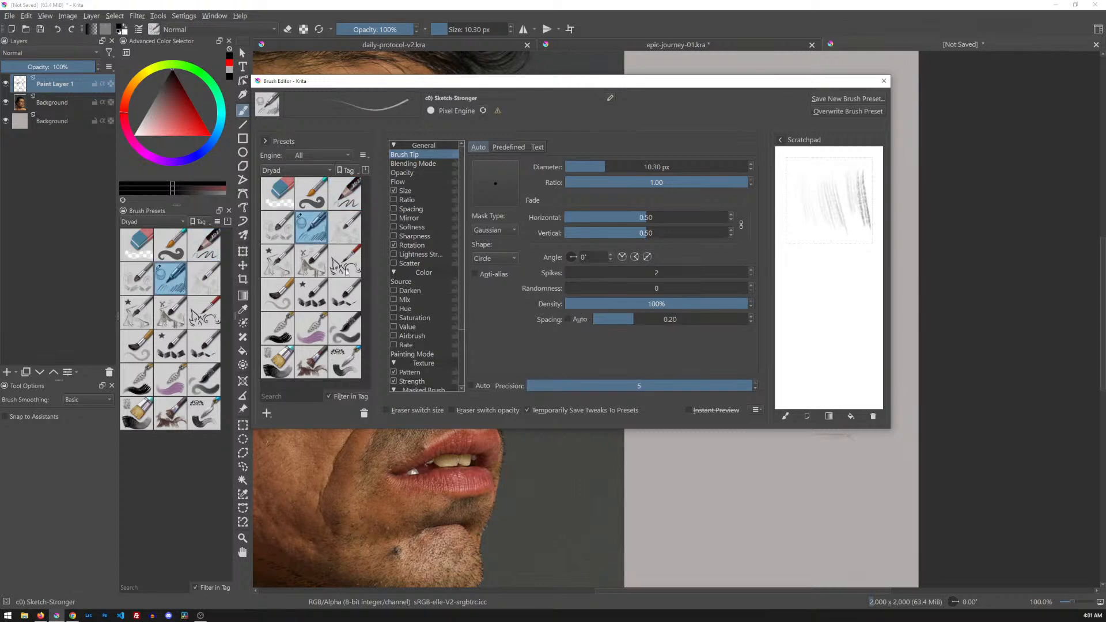
left_click(576, 257)
key("slash")
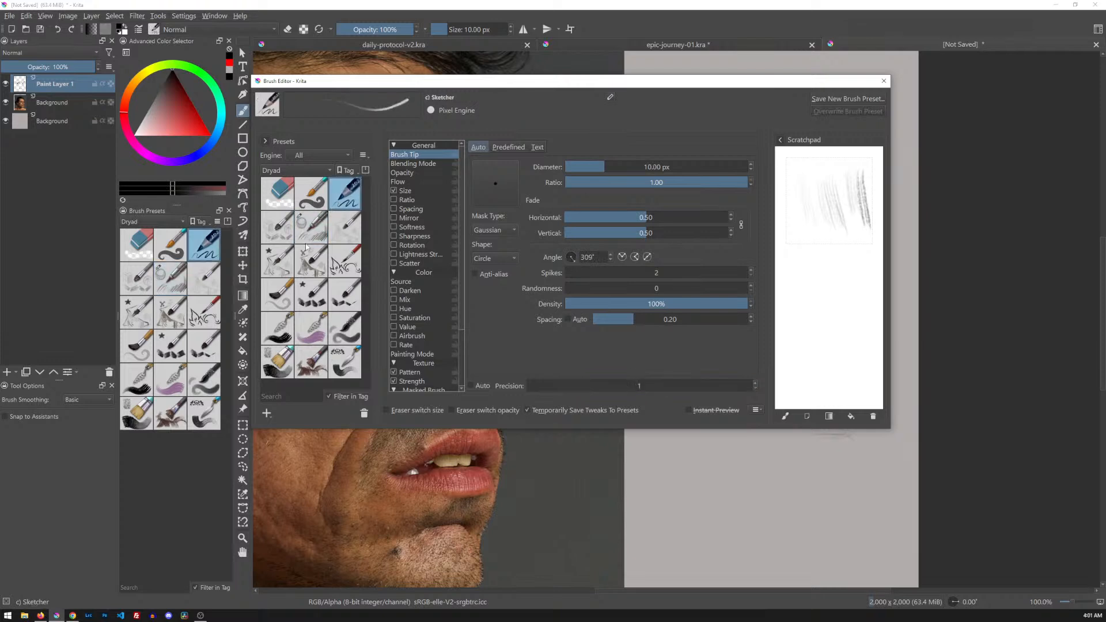
left_click(314, 224)
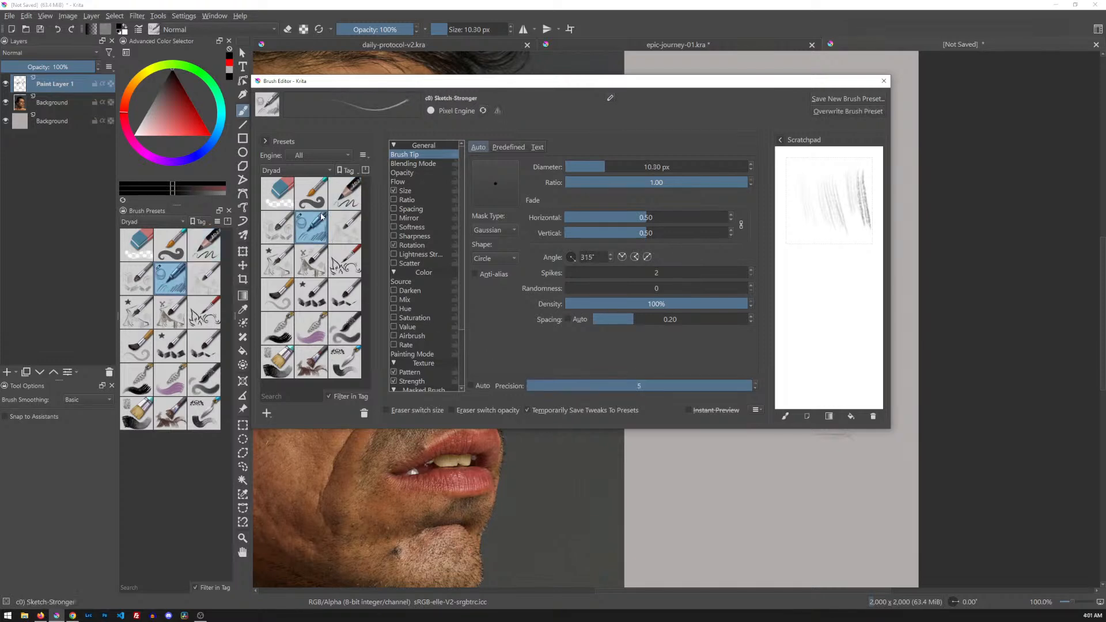
left_click_drag(668, 386, 535, 387)
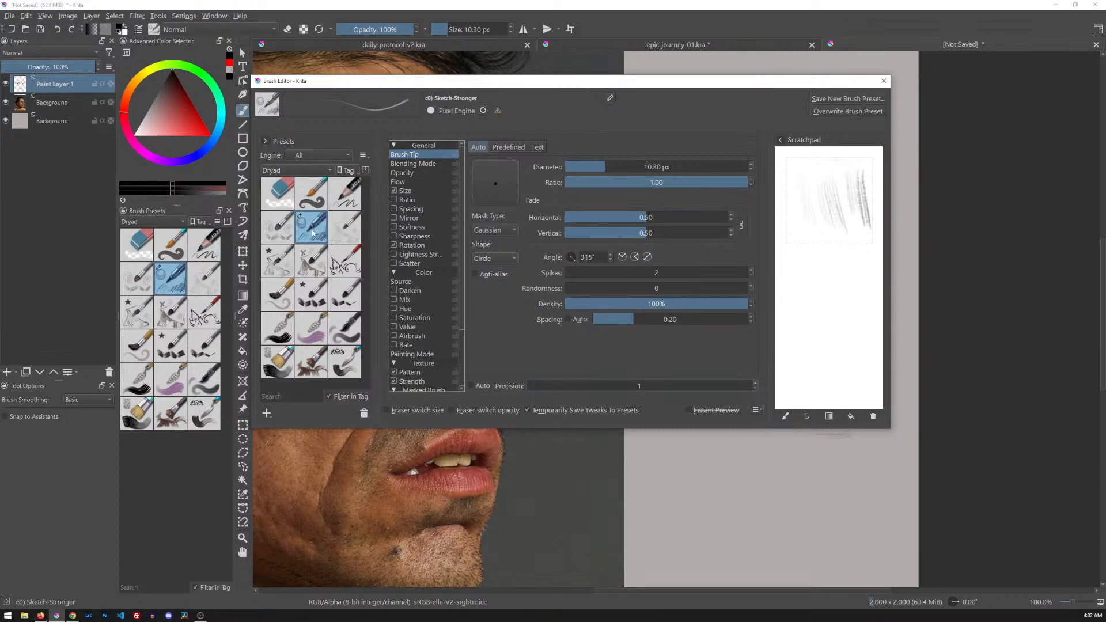
- Compare the brush tip settings of c) Sketcher and c0) Sketch-Stronger, finish on Sketch-Stronger and close the brush editor
mouse_move(311, 232)
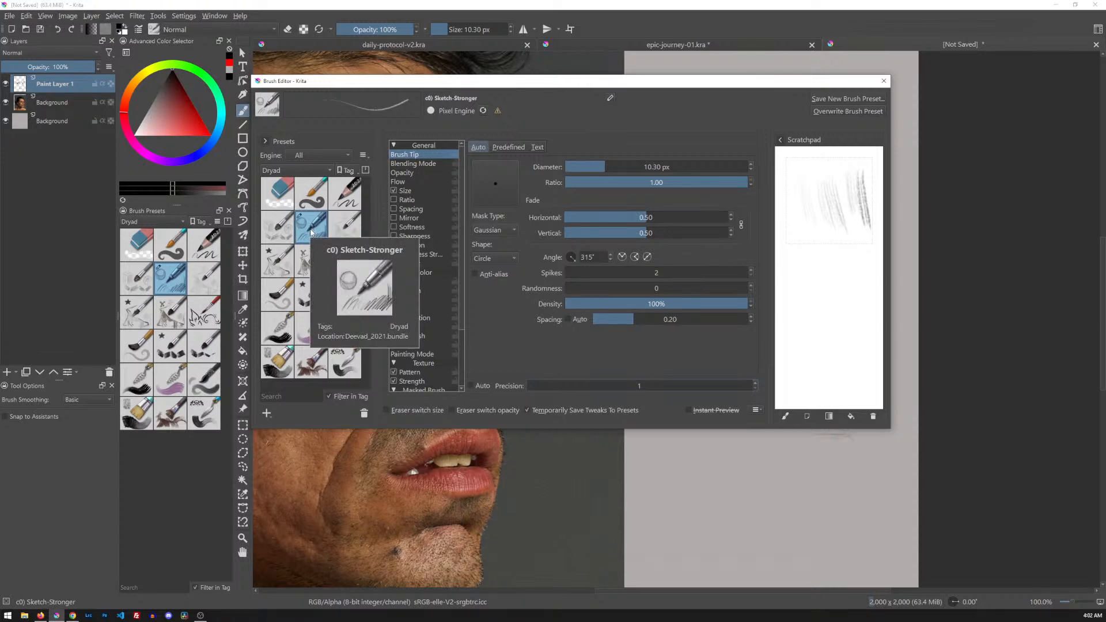
left_click(349, 196)
mouse_move(349, 196)
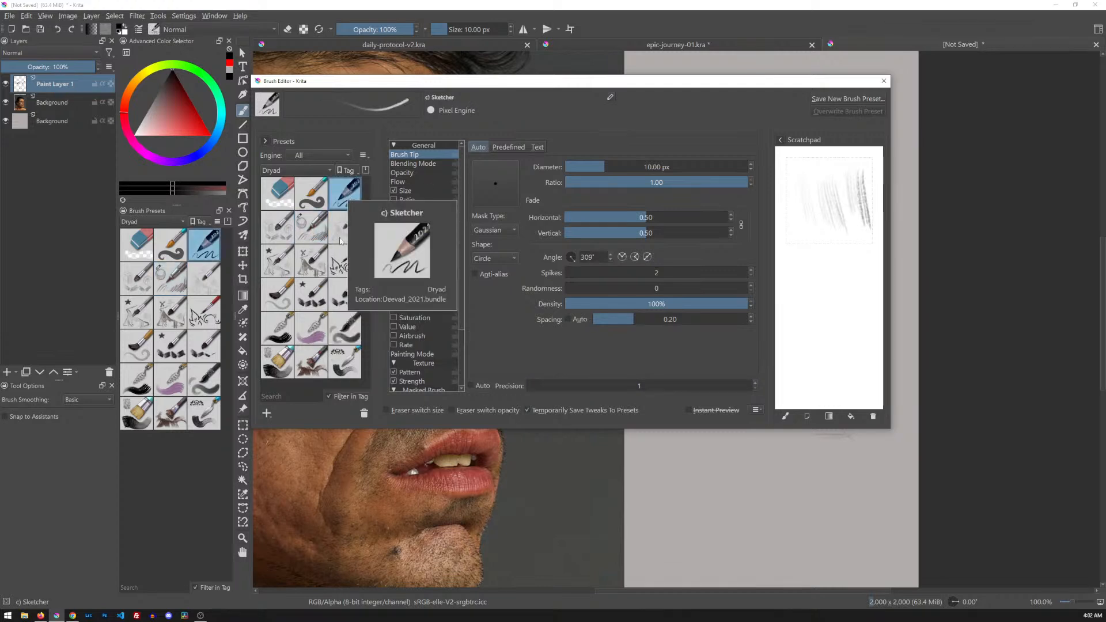
left_click(313, 230)
left_click(343, 198)
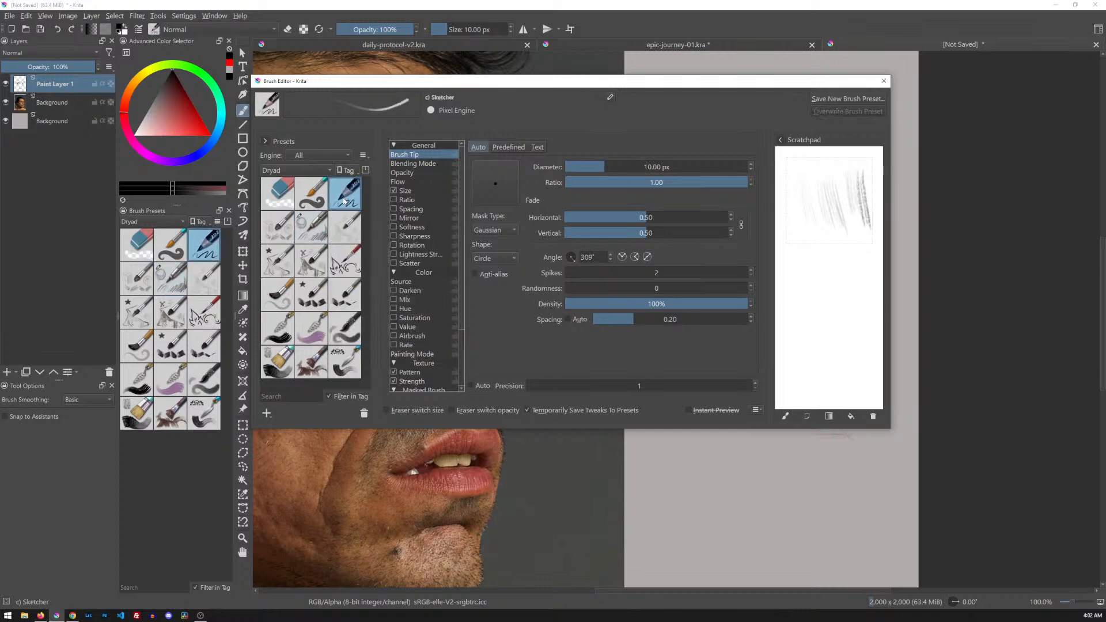
left_click(320, 233)
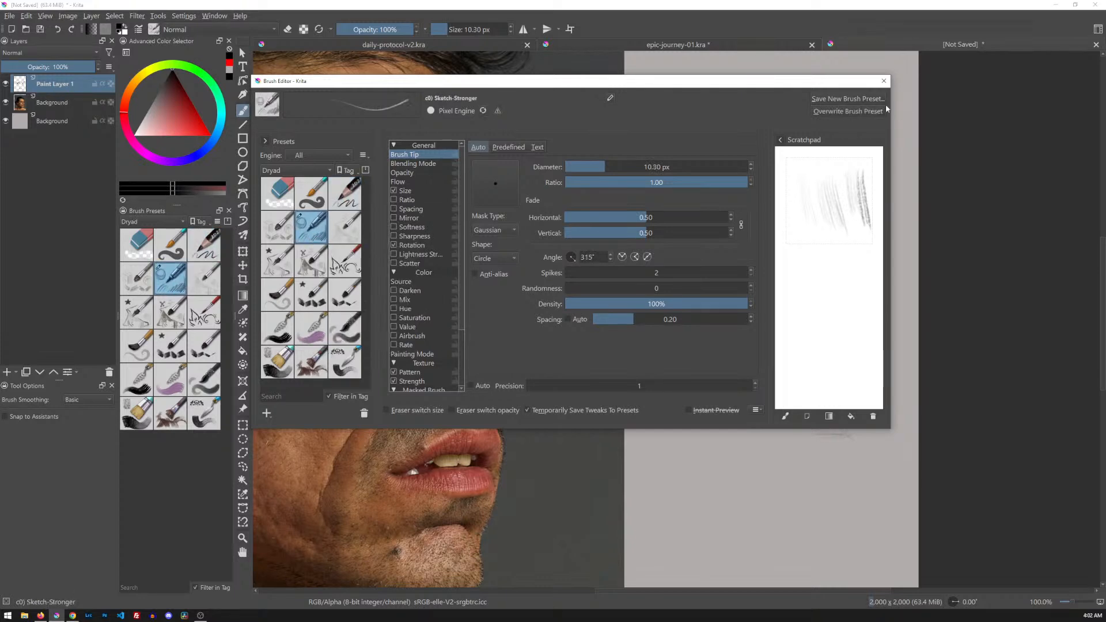
left_click(883, 80)
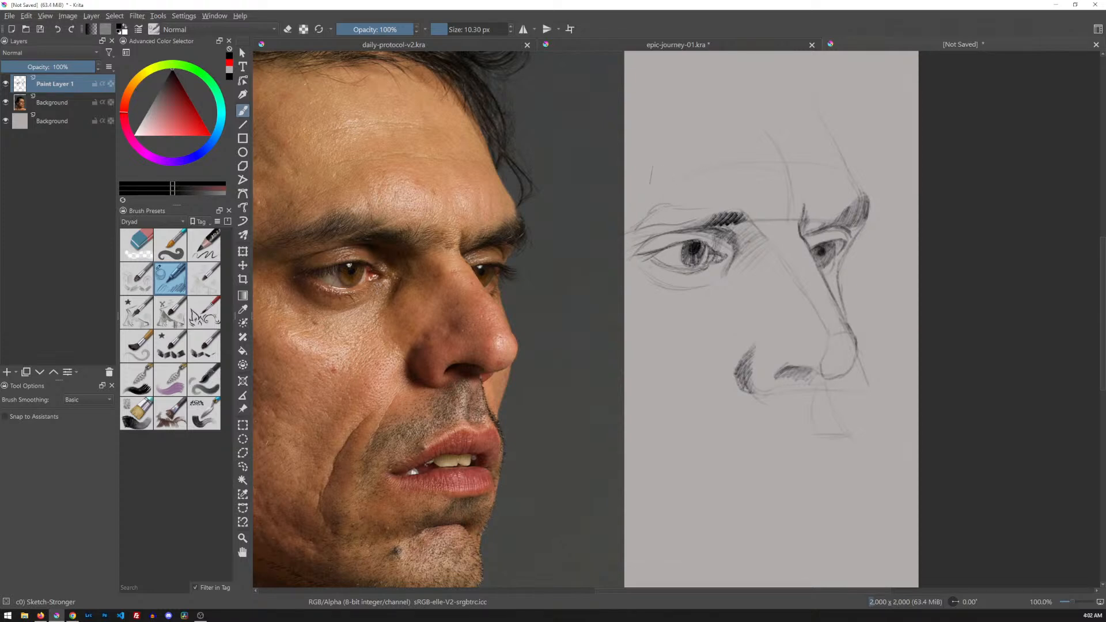
- Draw short test strokes on the forehead above the near eyebrow and undo them
left_click_drag(651, 193, 655, 167)
left_click_drag(689, 178, 695, 173)
key("ctrl+z")
key("ctrl+z")
key("ctrl+z")
key("ctrl+z")
- Reopen the brush editor, enlarge Sketch-Stronger's diameter to 19.30 px and try strokes on the scratchpad
left_click(139, 30)
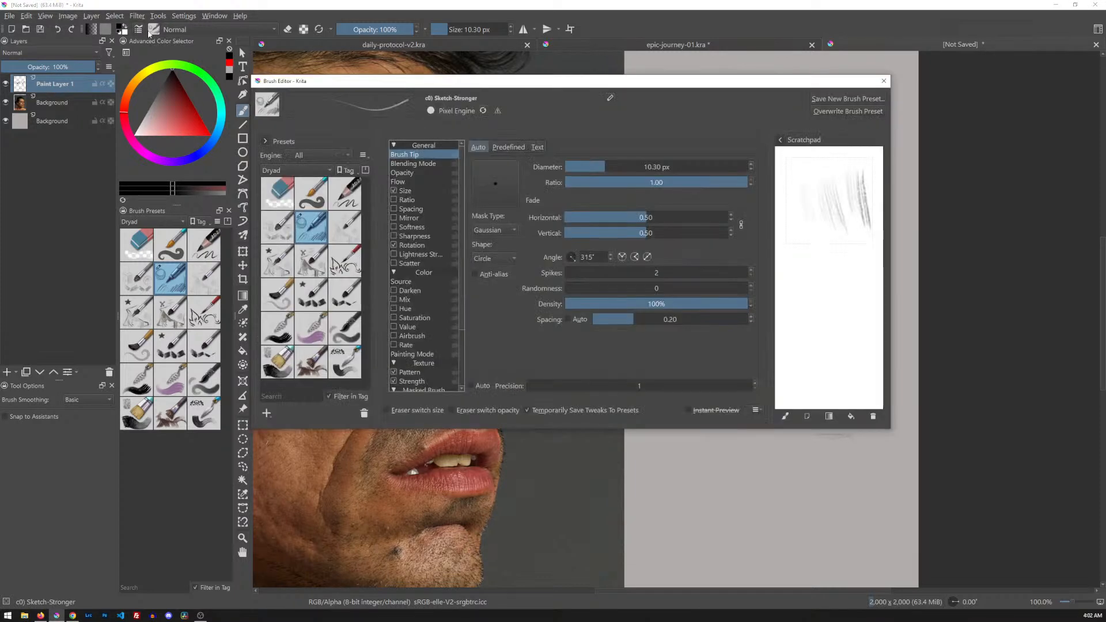
mouse_move(825, 191)
left_mouse_down()
mouse_move(840, 217)
mouse_move(828, 202)
left_mouse_up()
left_click_drag(812, 225, 836, 204)
left_click(751, 165)
left_click(751, 165)
left_click(751, 165)
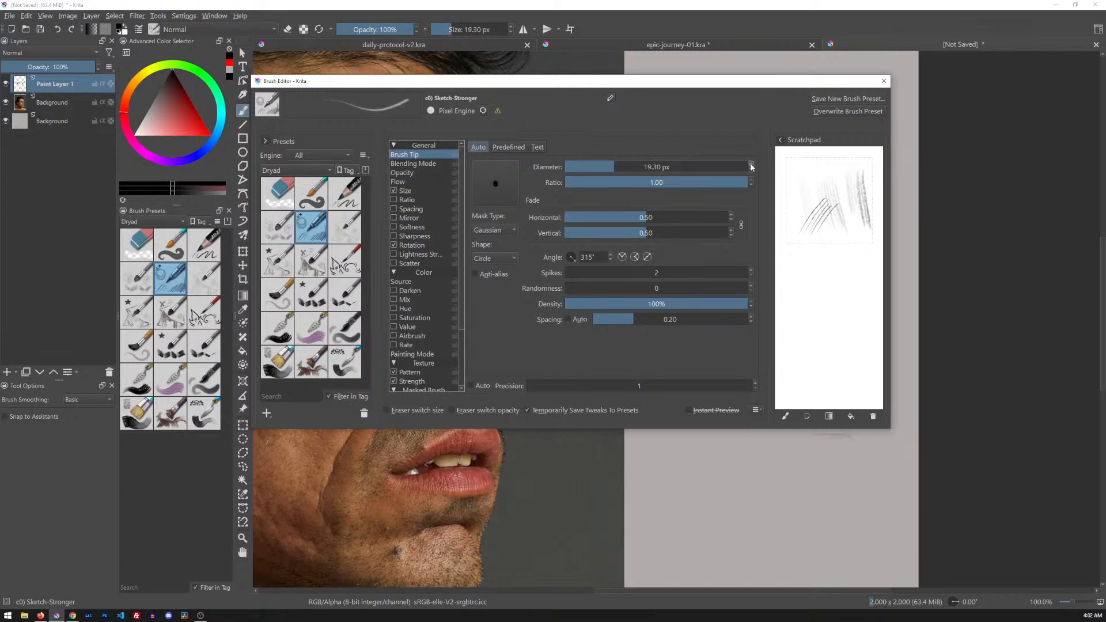
left_click_drag(804, 183, 799, 225)
- Set Sketch-Stronger's diameter to 15.30 px, hatch test strokes on the scratchpad and close the brush editor
left_click(751, 170)
left_click(751, 170)
left_click(751, 171)
left_click(751, 165)
left_click(751, 164)
left_click(751, 164)
left_click(751, 164)
left_click_drag(808, 233, 799, 266)
left_click_drag(813, 232, 804, 268)
left_click_drag(818, 237, 810, 275)
left_click(883, 80)
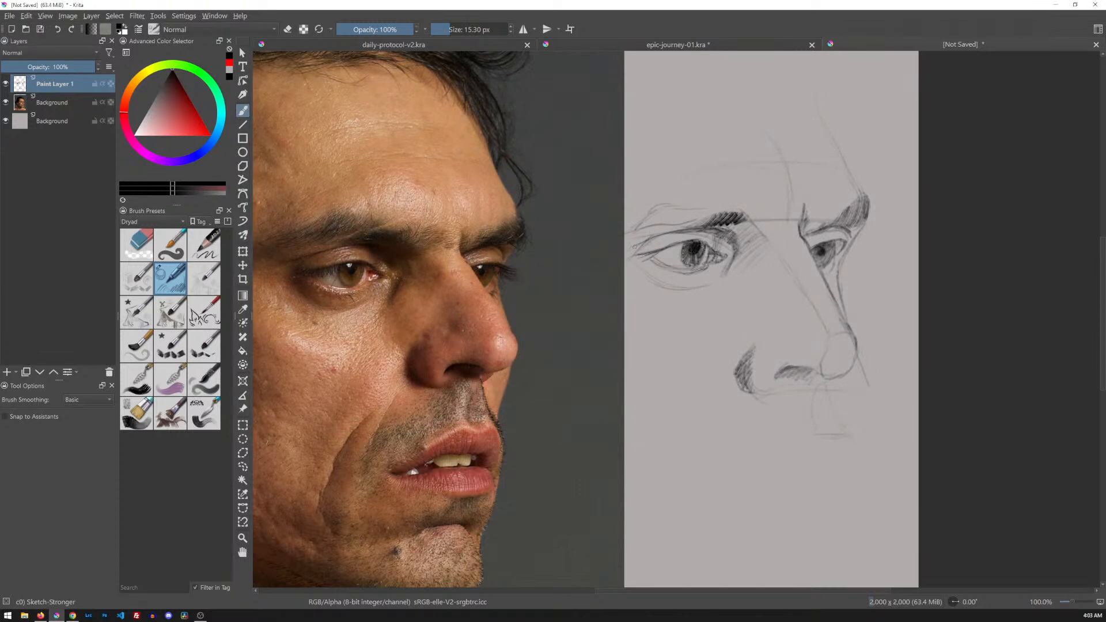
- Hatch shading around the near eye, under its lower lid and down the side of the nose, enlarging the brush to 33.02 px
left_click_drag(650, 239, 669, 234)
left_click_drag(648, 268, 655, 281)
mouse_move(694, 340)
left_mouse_down("shift")
mouse_move(708, 334)
mouse_move(698, 340)
mouse_move(704, 316)
left_mouse_up("shift")
mouse_move(746, 278)
left_mouse_down()
mouse_move(745, 308)
mouse_move(761, 300)
mouse_move(742, 335)
left_mouse_up()
- Draw dark test strokes on the empty cheek area with the 33.02 px brush and undo them
mouse_move(648, 385)
left_mouse_down()
mouse_move(634, 439)
mouse_move(647, 450)
left_mouse_up()
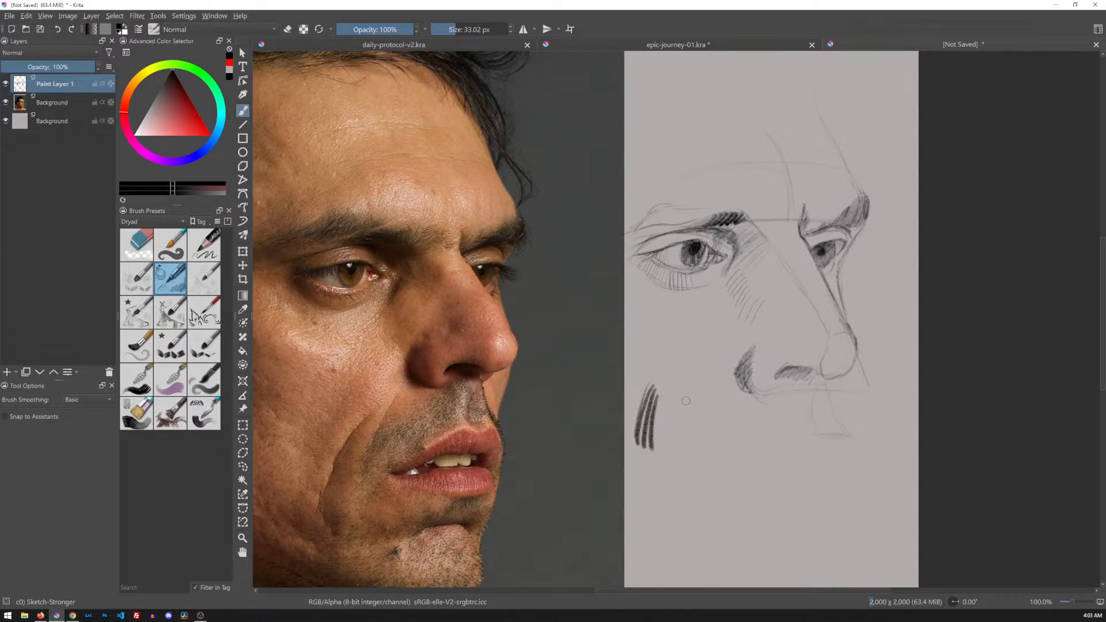
key("ctrl+z")
key("ctrl+z")
key("ctrl+z")
key("ctrl+z")
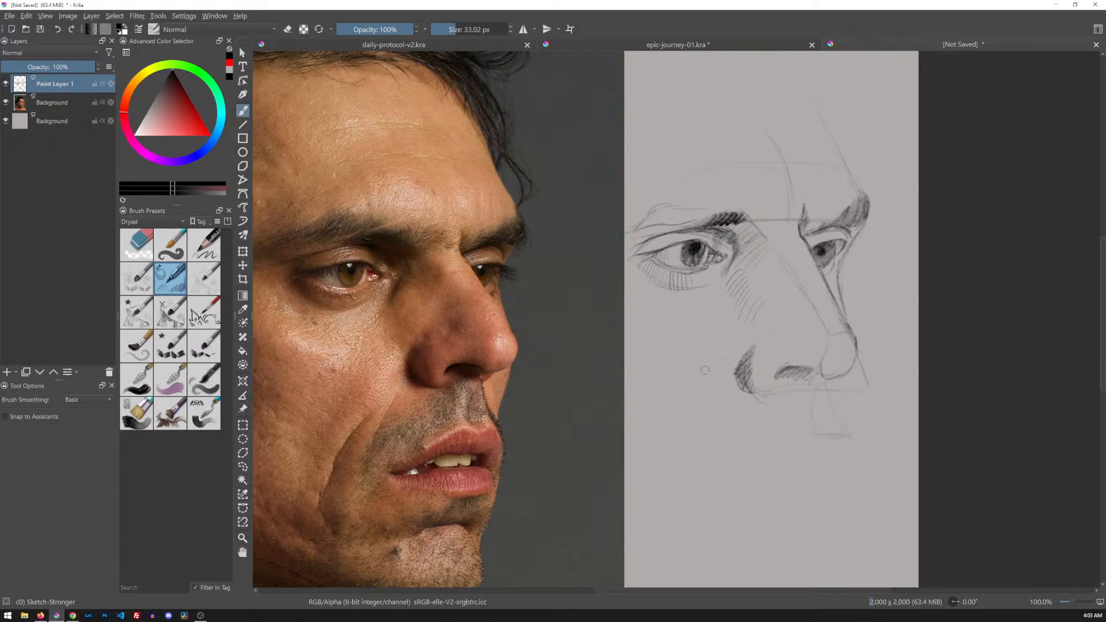
left_click_drag(707, 372, 697, 406)
key("ctrl+z")
- Reduce Sketch-Stronger's diameter to 10.98 px in the brush editor and try it on the scratchpad
left_click(154, 29)
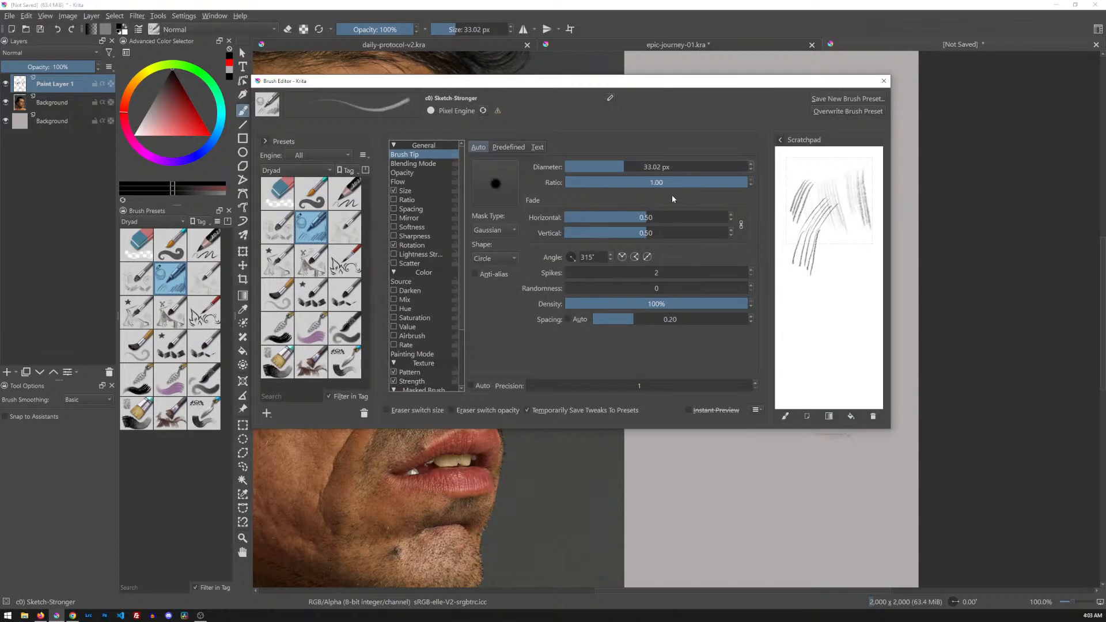
left_click_drag(625, 167, 601, 173)
left_click_drag(821, 235, 816, 273)
left_click_drag(829, 236, 827, 278)
left_click_drag(838, 246, 825, 289)
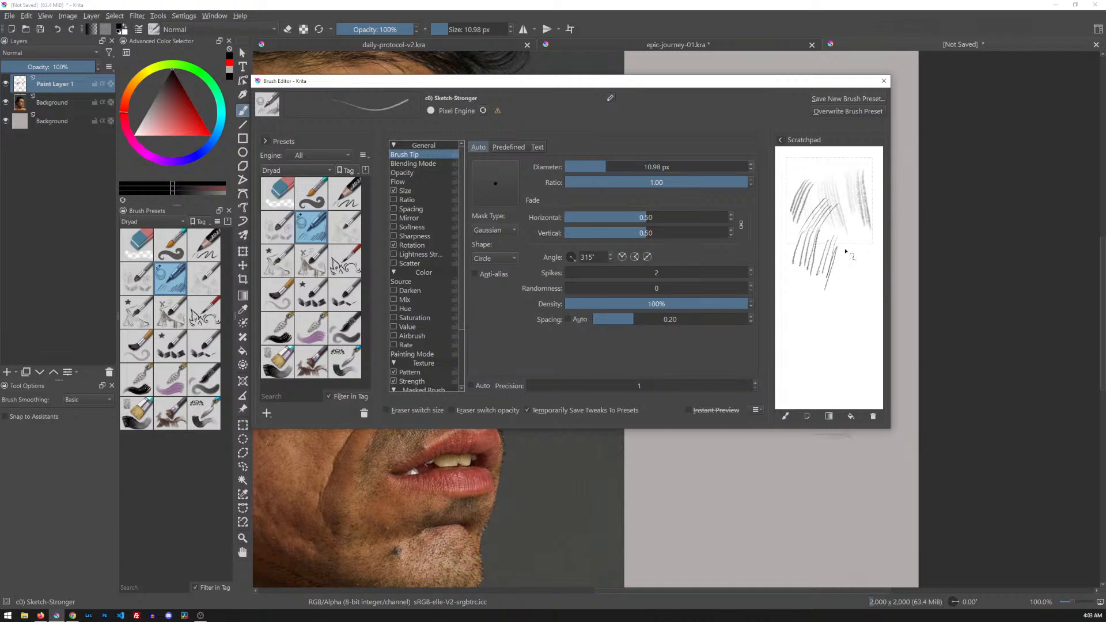
- Raise the low-pressure part of Sketch-Stronger's Size pressure curve and test the strokes on the scratchpad
left_click(412, 191)
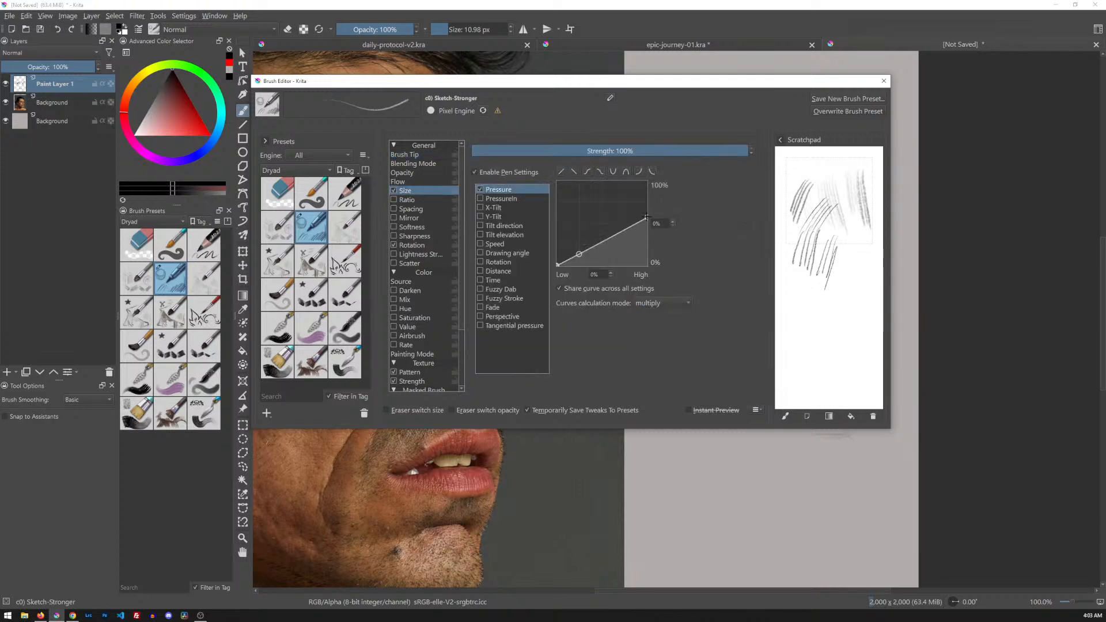
left_click_drag(811, 308, 801, 291)
left_click_drag(556, 266, 588, 235)
mouse_move(827, 301)
left_mouse_down()
mouse_move(829, 322)
mouse_move(840, 291)
mouse_move(830, 333)
mouse_move(841, 331)
mouse_move(807, 347)
mouse_move(805, 363)
left_mouse_up()
left_click_drag(816, 319, 807, 357)
left_click_drag(804, 318, 800, 338)
- Raise the high-pressure end of the Size curve to 73%, test it, clear the scratchpad and close the brush editor
left_click_drag(646, 217, 646, 203)
mouse_move(823, 340)
left_mouse_down()
mouse_move(819, 362)
mouse_move(840, 383)
left_mouse_up()
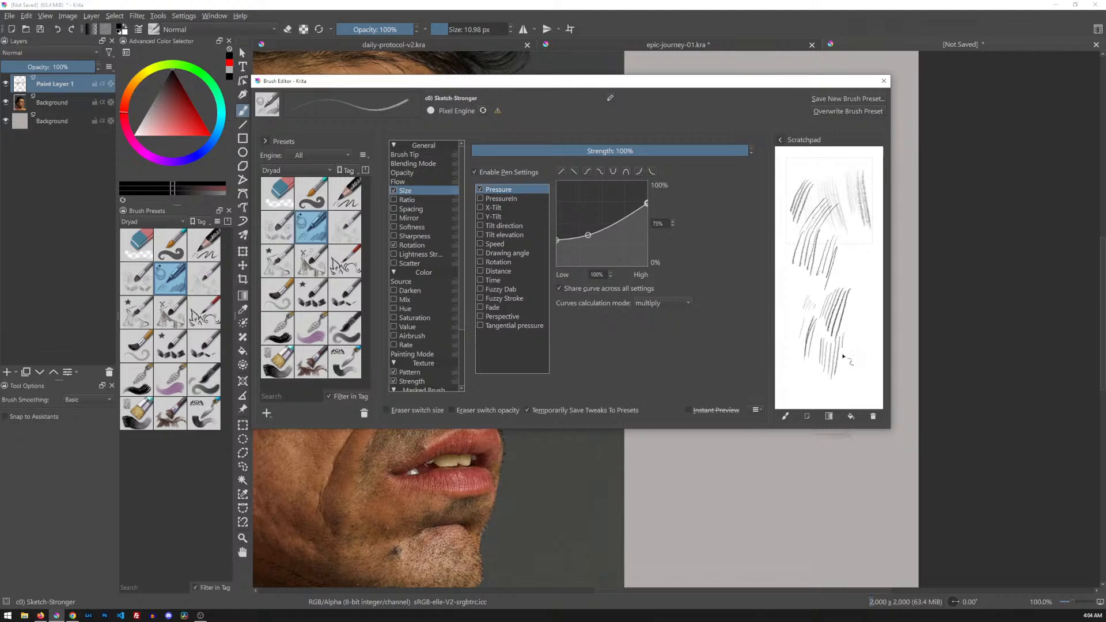
left_click(873, 416)
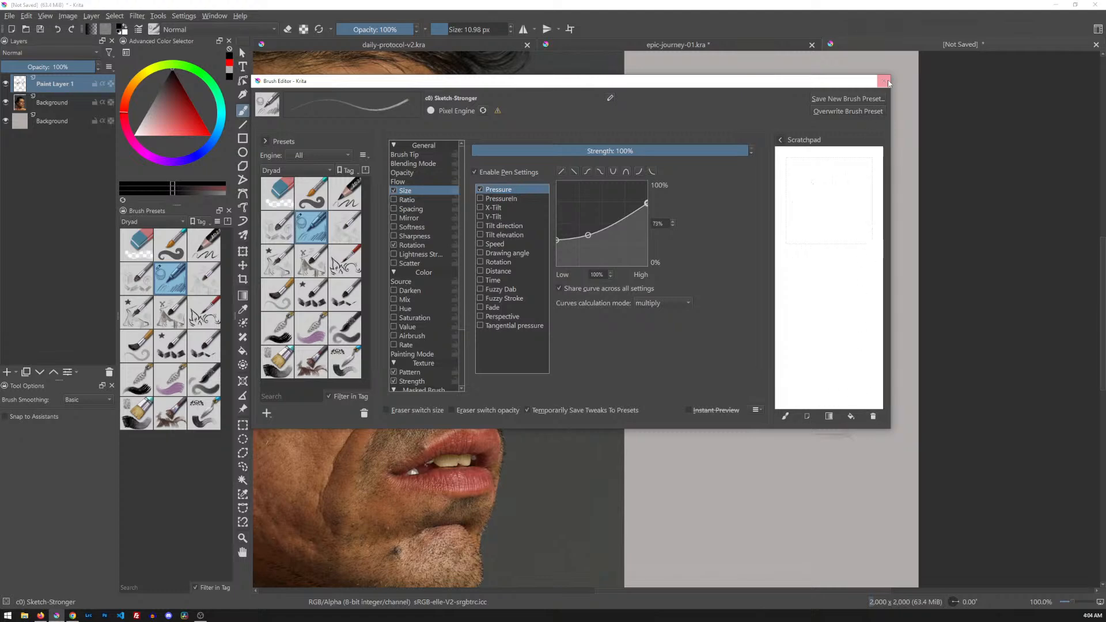
left_click(884, 81)
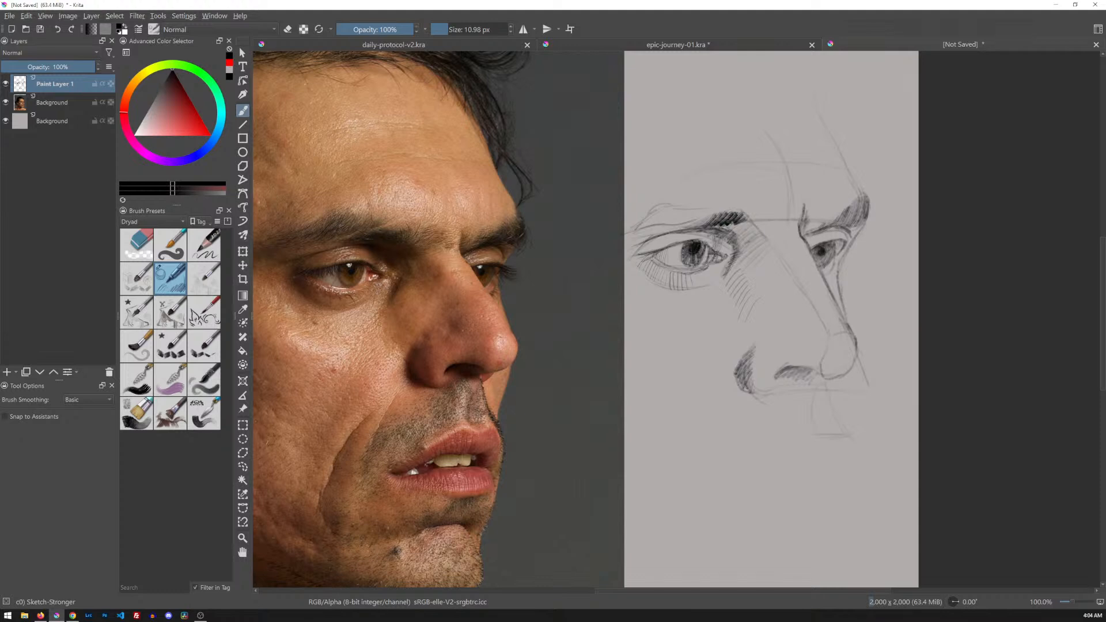
- Add strokes under the near eyebrow, at its outer end and on the forehead above it, alternating Sketch-Stronger and Sketcher
mouse_move(728, 232)
left_mouse_down()
mouse_move(743, 223)
mouse_move(748, 231)
left_mouse_up()
left_click(208, 246)
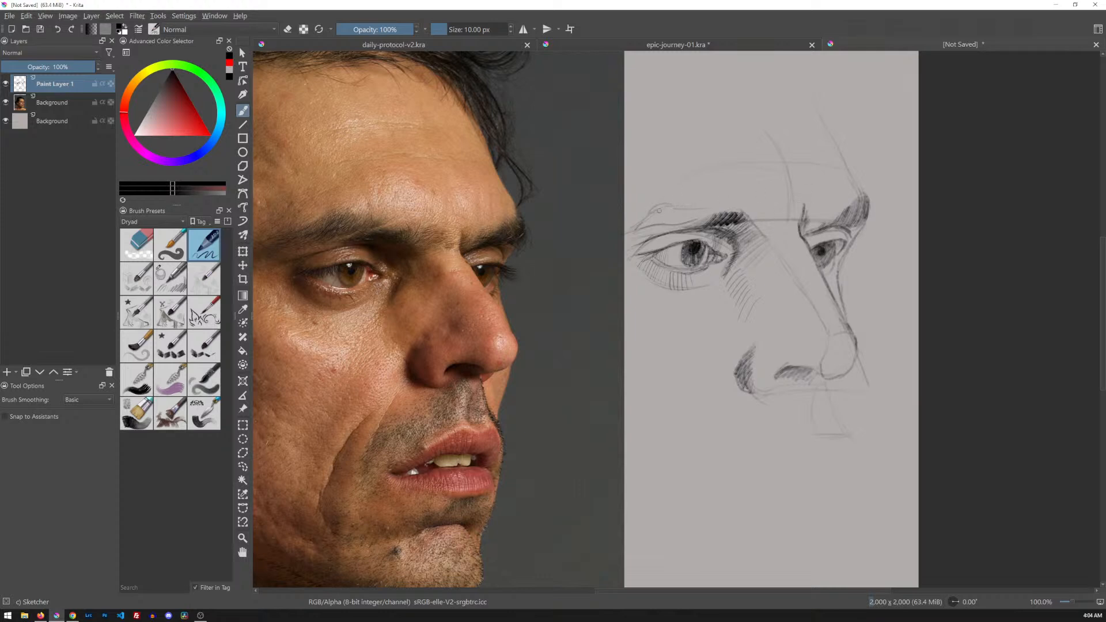
left_click_drag(668, 213, 656, 224)
left_click(171, 278)
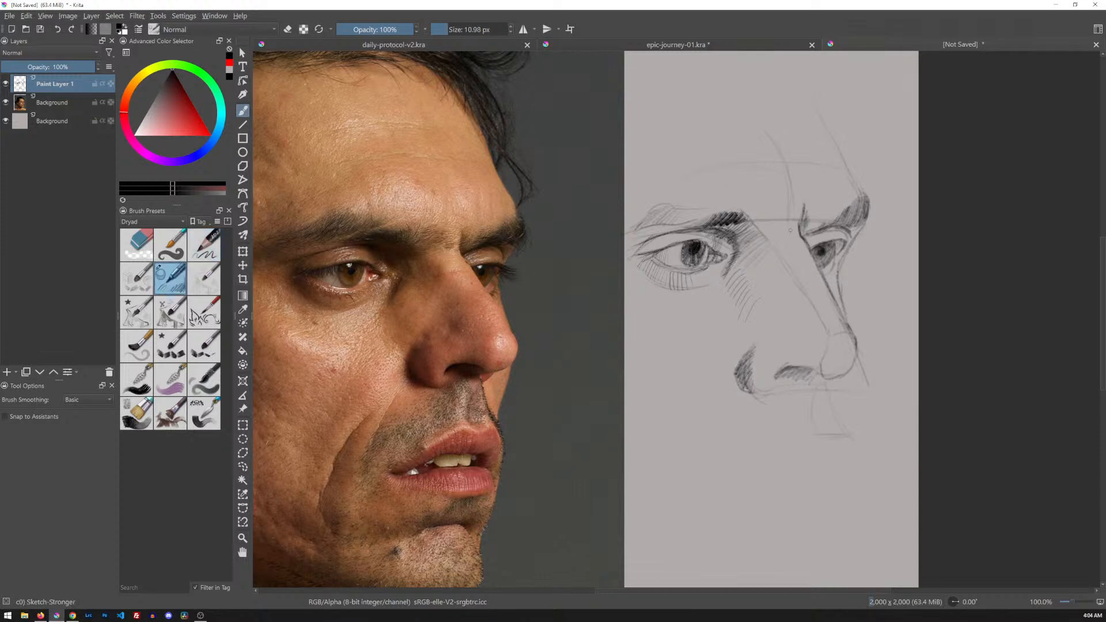
left_click_drag(652, 201, 684, 167)
- Raise the low-pressure end of c) Sketcher's Flow curve to 30% in the brush editor and close it
left_click(214, 248)
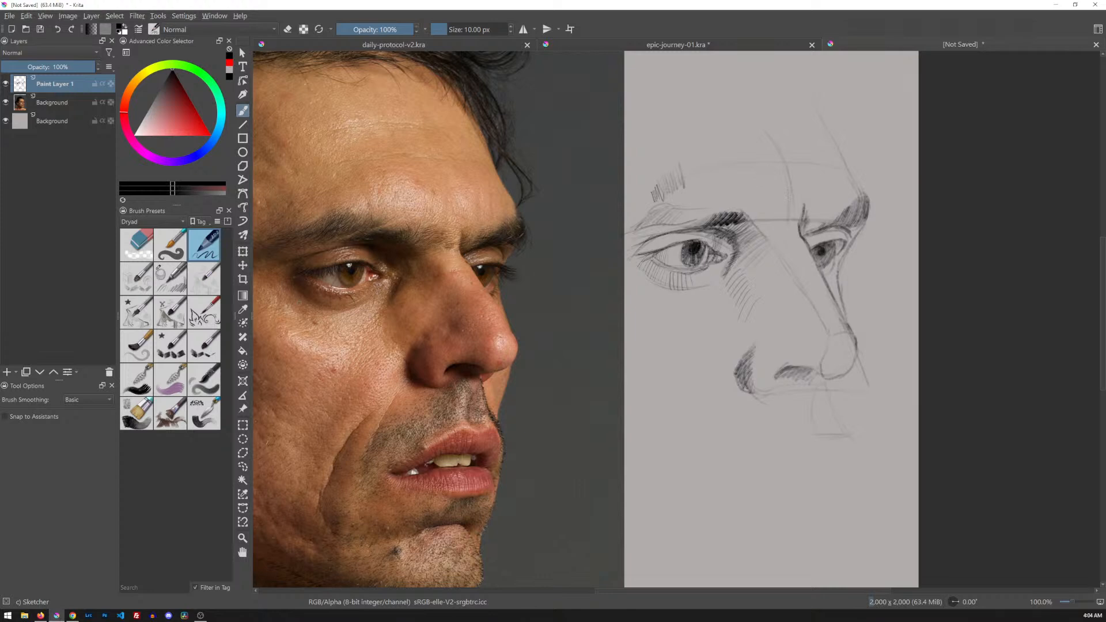
left_click(154, 29)
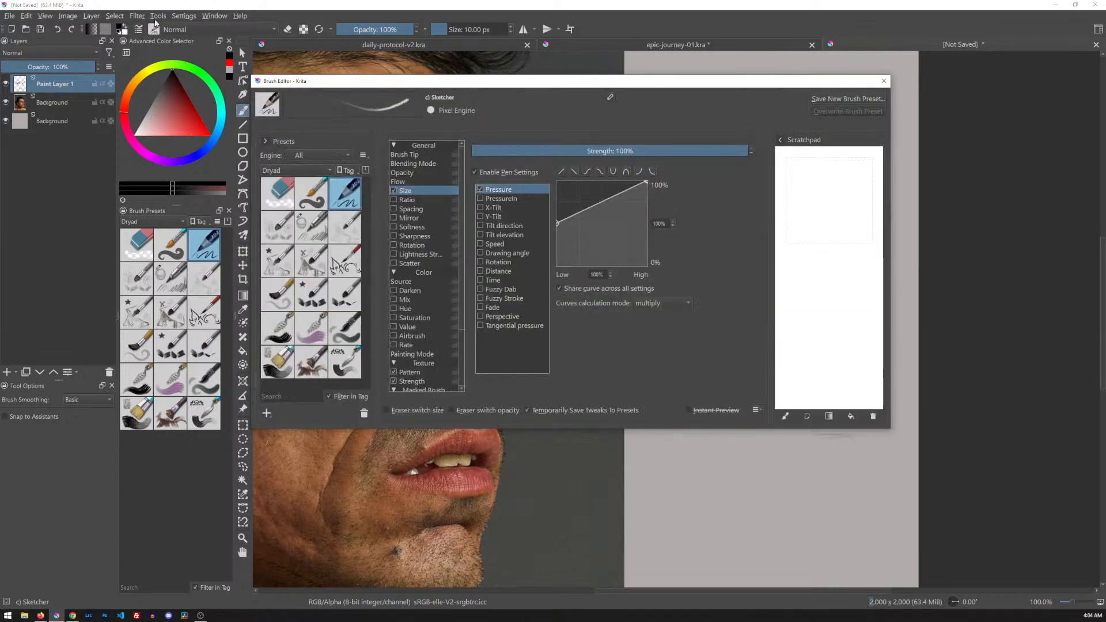
left_click(417, 180)
left_click(418, 173)
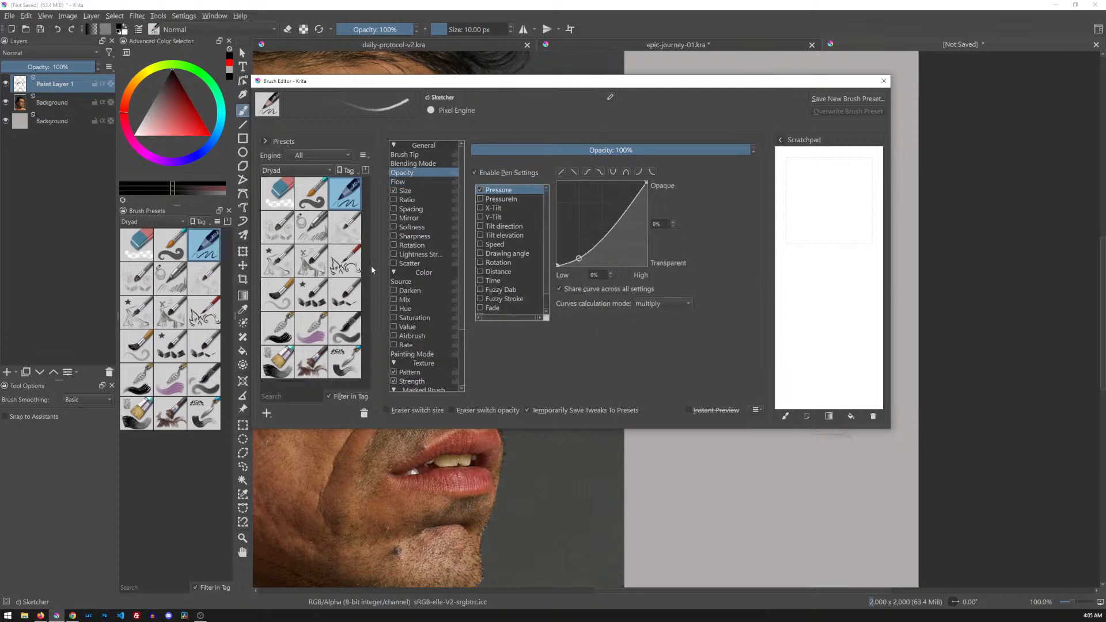
mouse_move(557, 265)
left_mouse_down()
mouse_move(557, 248)
mouse_move(587, 236)
mouse_move(557, 256)
mouse_move(557, 235)
left_mouse_up()
left_click(407, 182)
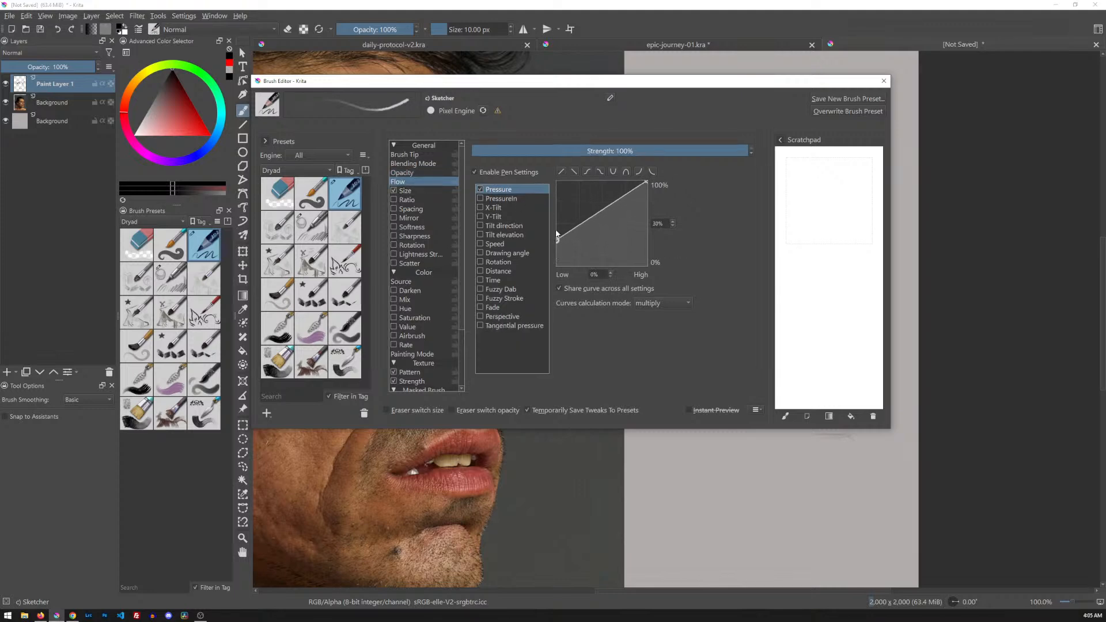
left_click(883, 81)
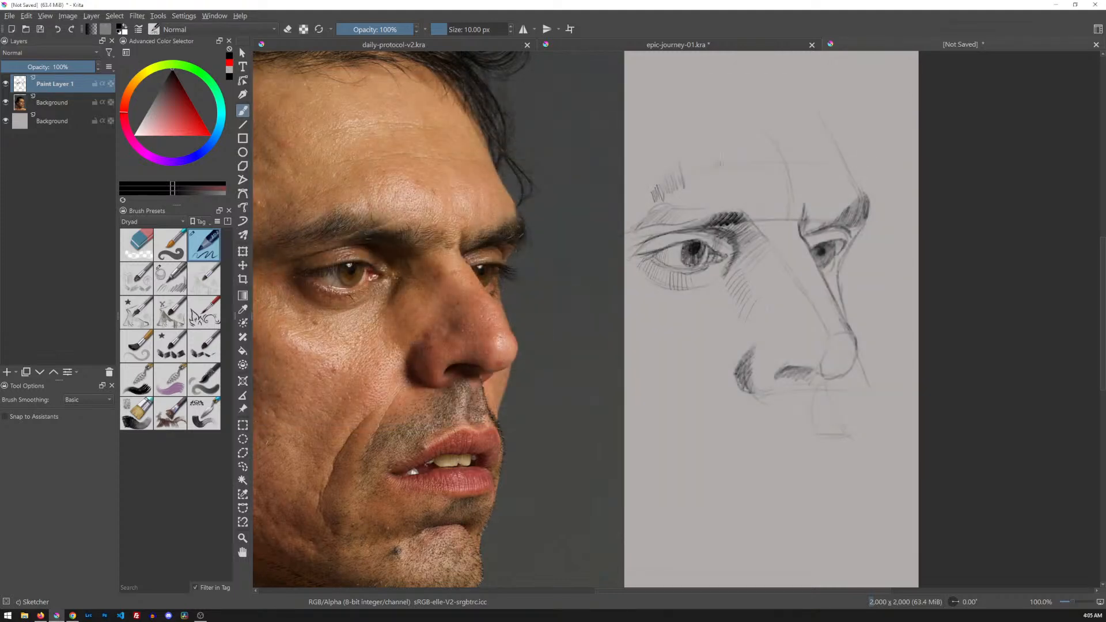
- Hatch a vertical patch on the forehead above the near eyebrow and diagonal shading on the side of the nose bridge
mouse_move(710, 158)
left_mouse_down()
mouse_move(704, 193)
mouse_move(719, 182)
left_mouse_up()
left_click_drag(731, 141, 727, 193)
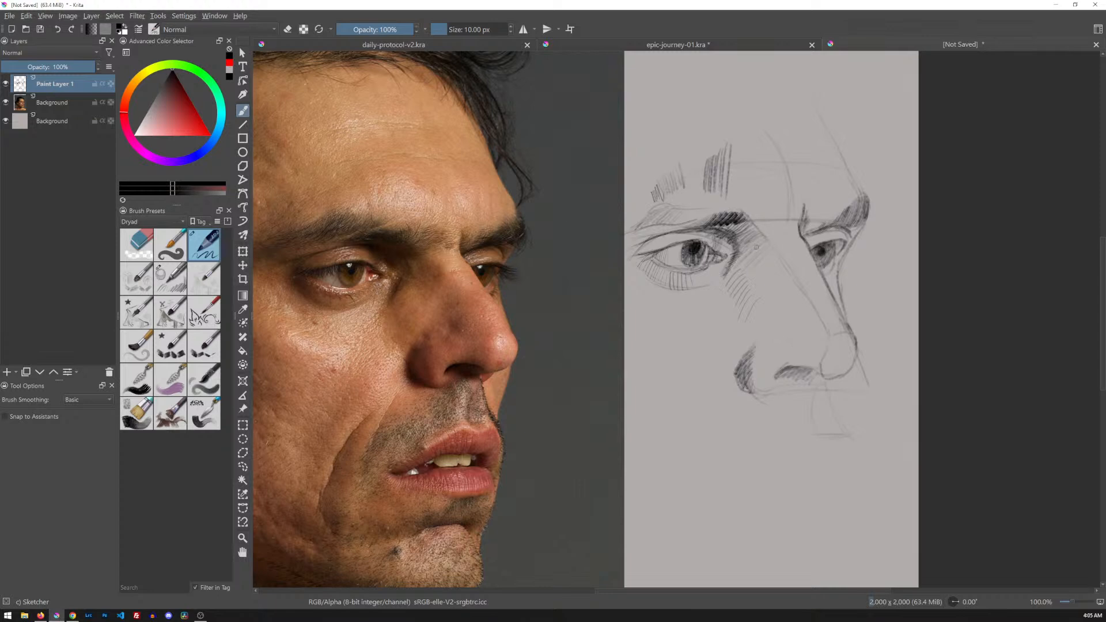
mouse_move(754, 251)
left_mouse_down()
mouse_move(731, 273)
mouse_move(756, 257)
left_mouse_up()
left_click_drag(764, 254, 749, 272)
left_click_drag(746, 275, 735, 288)
left_click_drag(773, 257, 756, 271)
left_click_drag(770, 263, 740, 300)
- Reload the original Sketcher preset, raise the low-pressure end of its Flow curve to 32% and close the brush editor
key("F5")
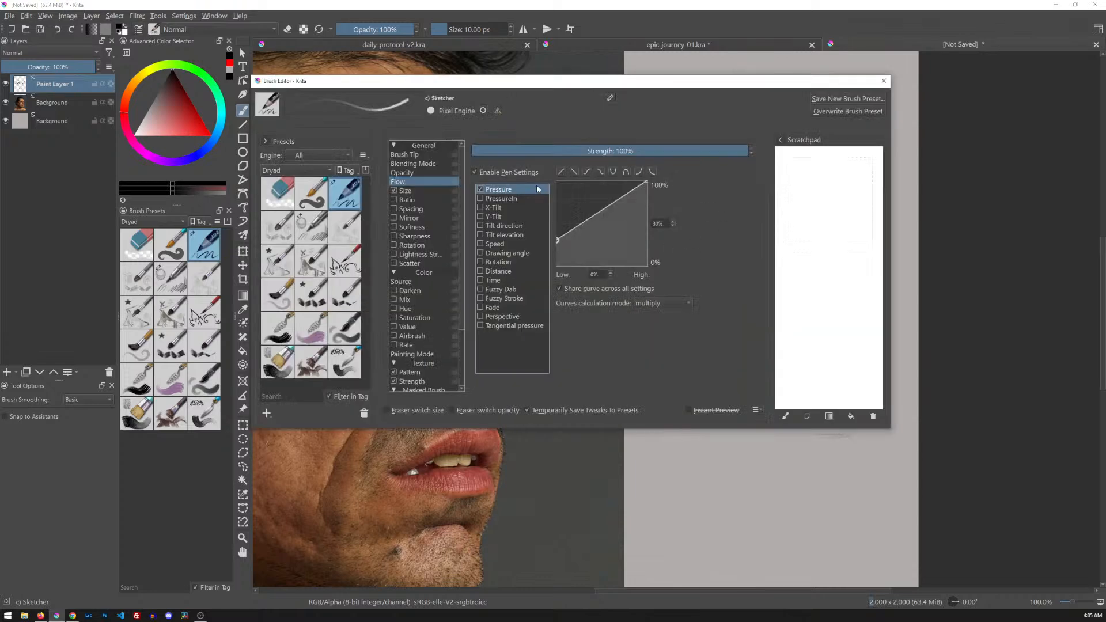
left_click(483, 110)
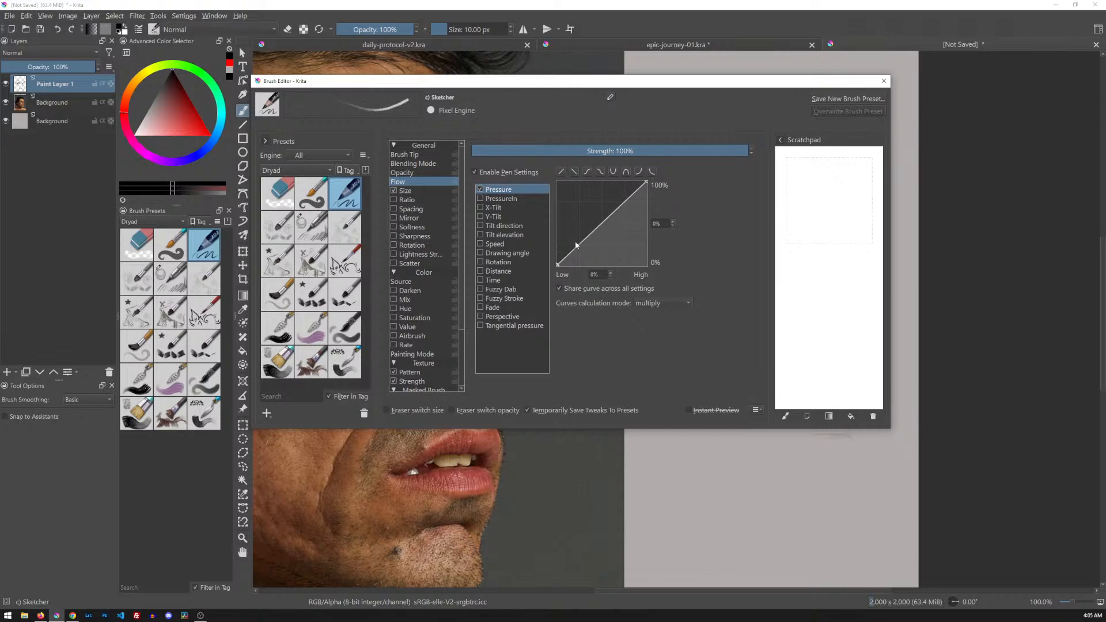
left_click_drag(557, 265, 555, 244)
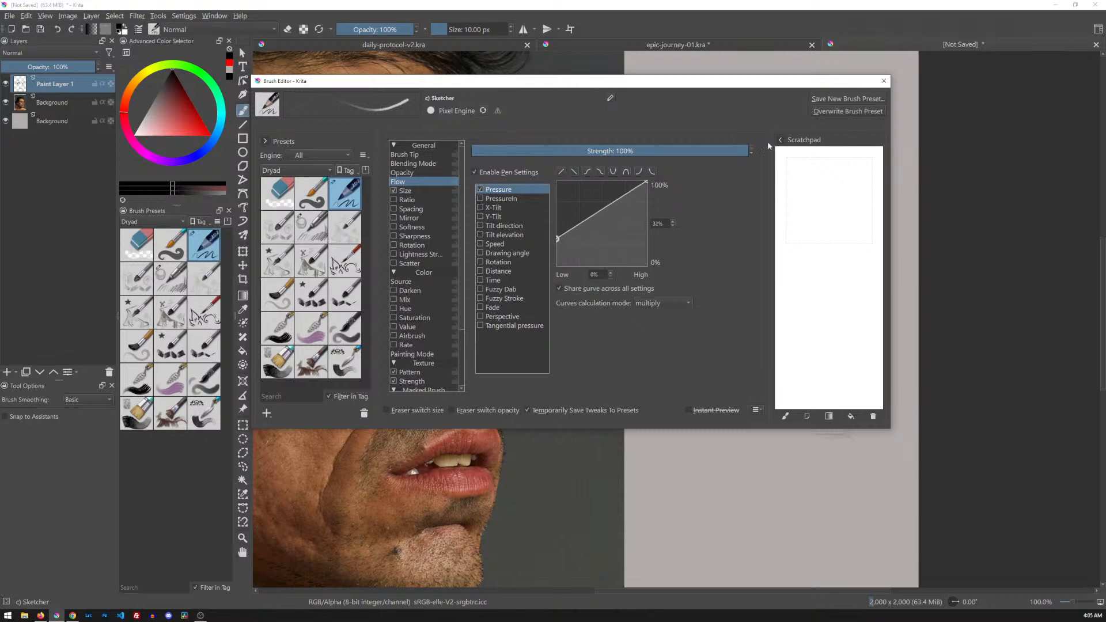
left_click(884, 81)
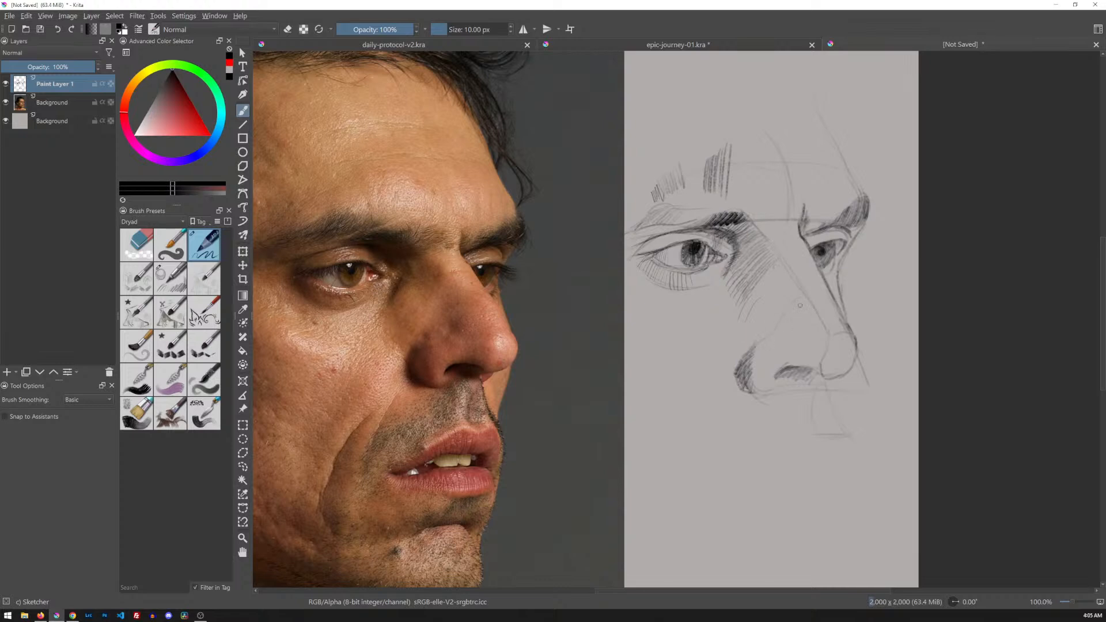
- Hatch above the nostril with Sketcher, and darken the nose's shadow edge down to the wing using Sketch-Stronger enlarged to 20 px
left_click_drag(800, 331, 783, 352)
left_click(171, 278)
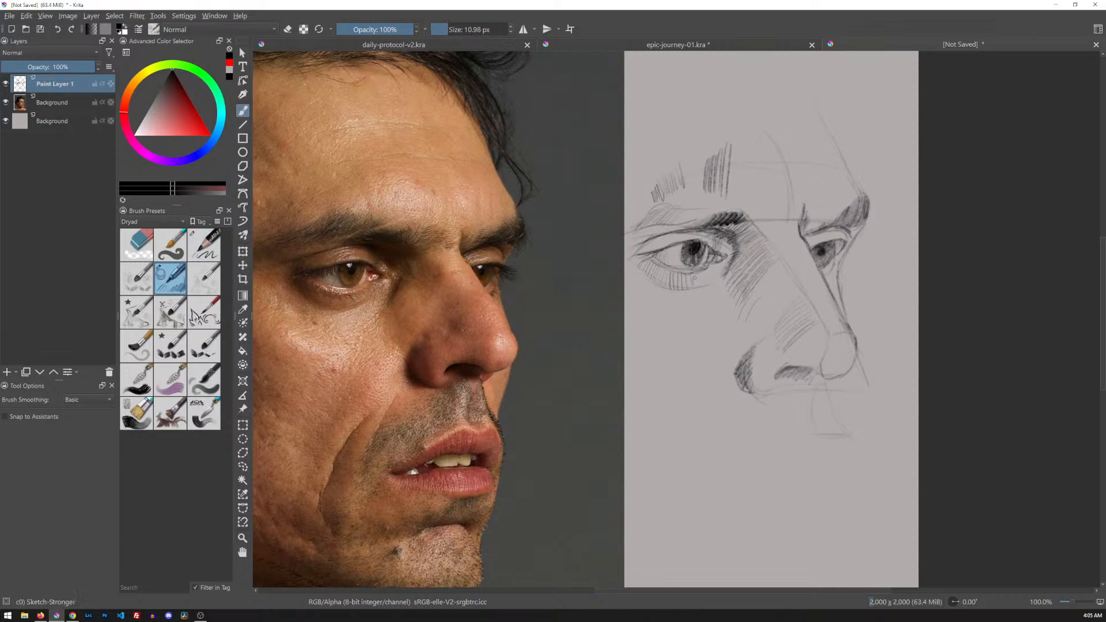
left_click_drag(730, 269, 725, 278)
key("bracketright")
key("bracketright")
key("bracketright")
key("bracketright")
key("bracketright")
key("bracketright")
key("bracketright")
left_click_drag(748, 301, 737, 323)
mouse_move(751, 306)
left_mouse_down()
mouse_move(740, 326)
mouse_move(751, 342)
left_mouse_up()
- Darken the far forehead contour above the far eyebrow and extend it upward
mouse_move(848, 170)
left_mouse_down()
mouse_move(859, 183)
mouse_move(848, 176)
left_mouse_up()
left_click_drag(833, 138, 848, 175)
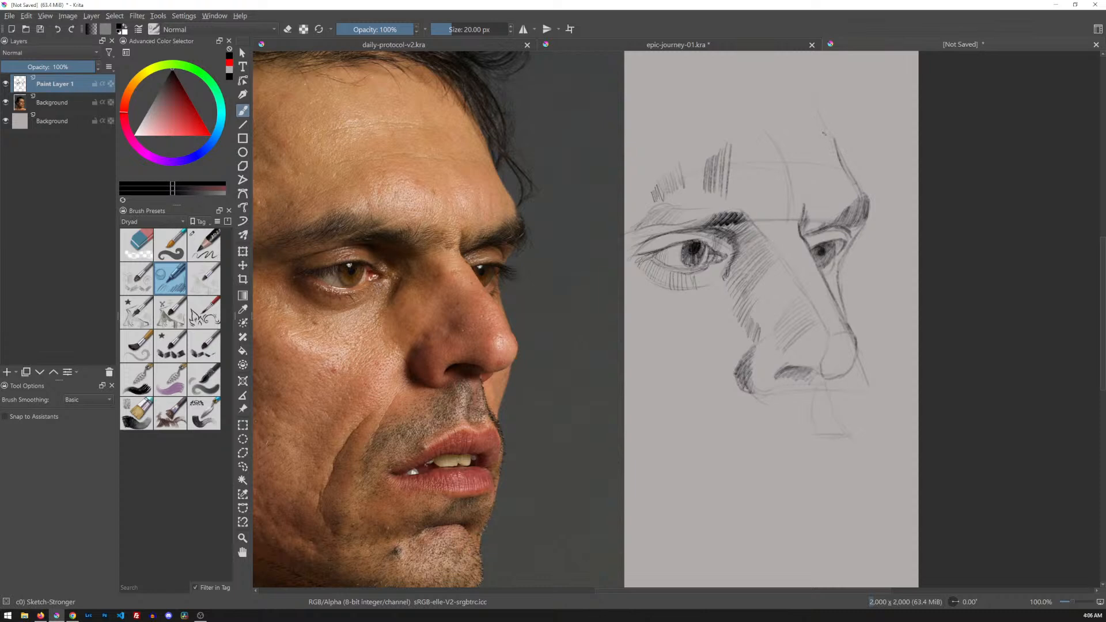
left_click_drag(805, 82, 835, 147)
- Show more of the canvas, try a stroke across the upper head area and undo it
key("ctrl+minus")
key("ctrl+minus")
key("ctrl+minus")
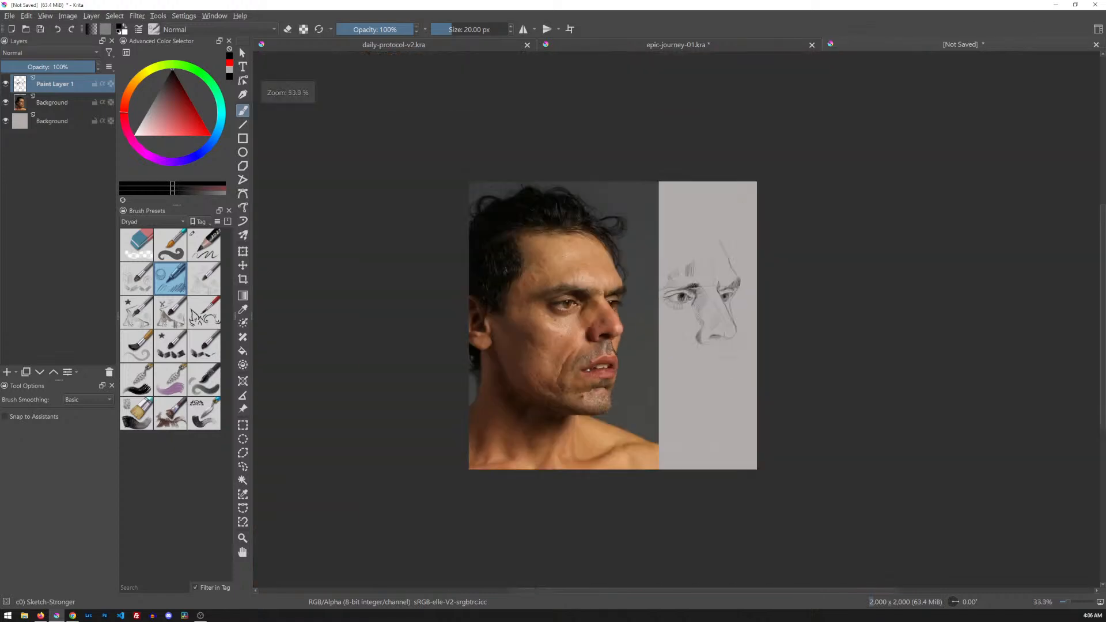
key("ctrl+plus")
key("ctrl+plus")
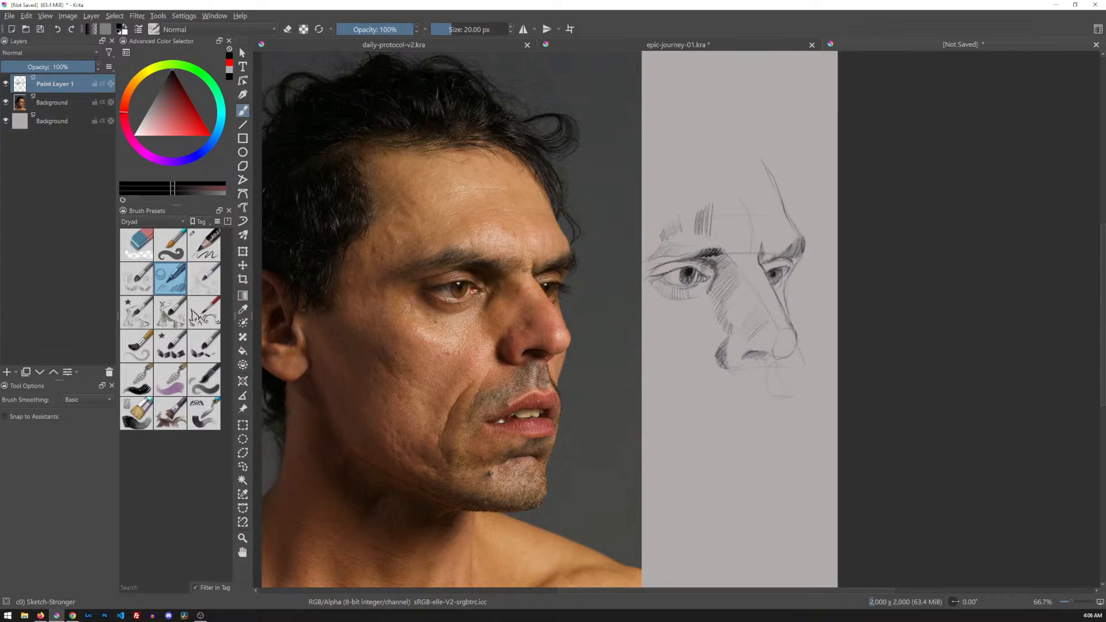
mouse_move(719, 111)
left_mouse_down()
mouse_move(622, 193)
mouse_move(642, 196)
left_mouse_up()
key("ctrl+z")
key("2")
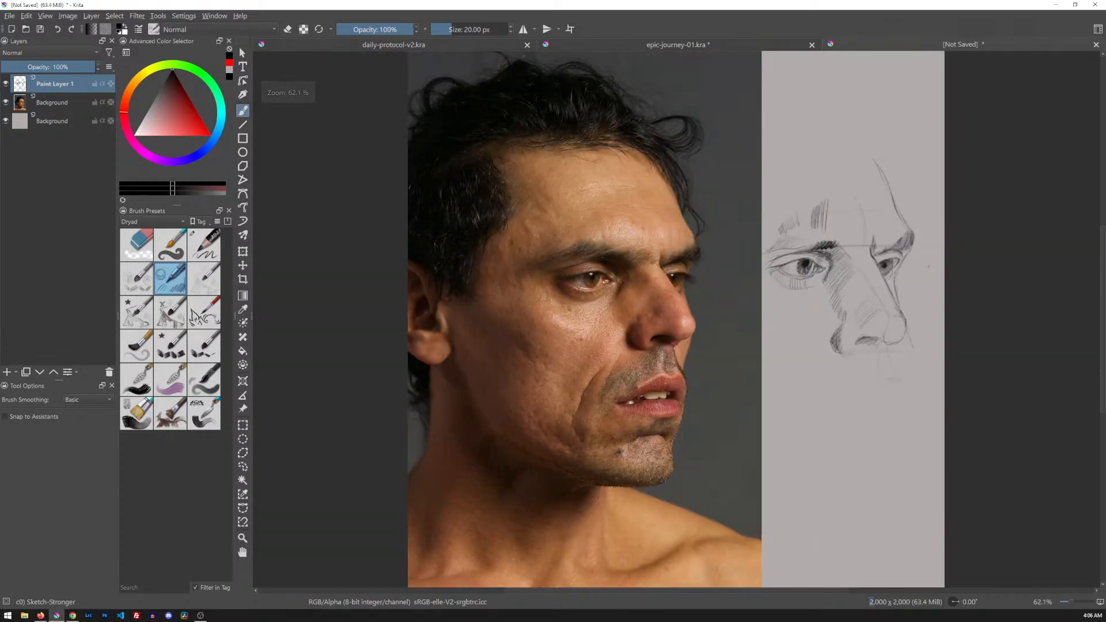
- Move the reference photo layer right and down so the whole head, hair and shoulders lie within the canvas
left_click(69, 106)
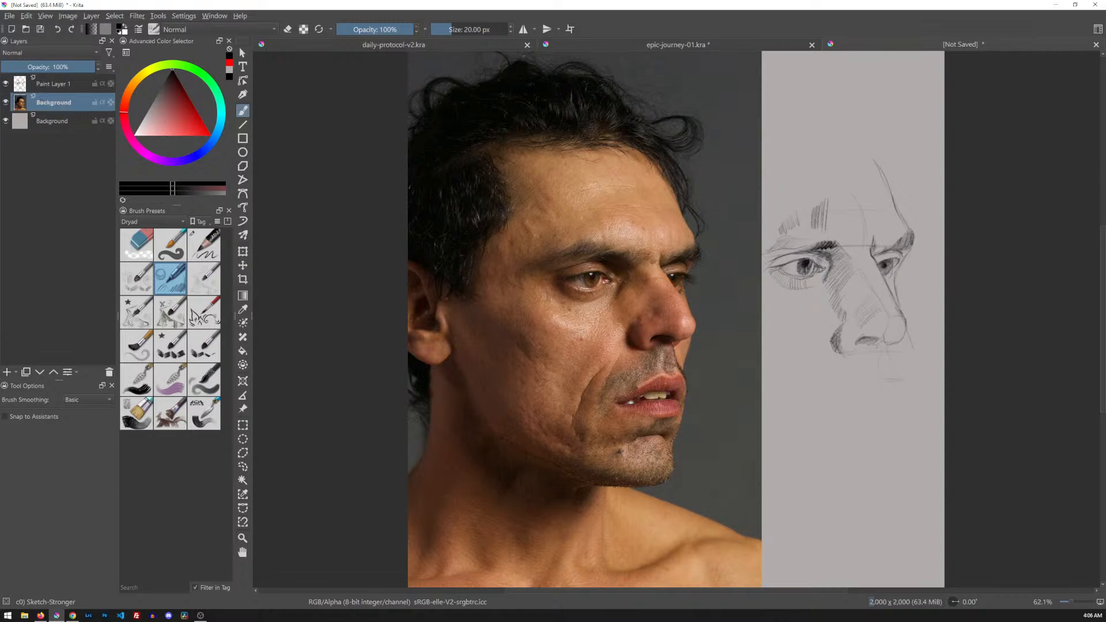
key("t")
left_click_drag(664, 282, 845, 355)
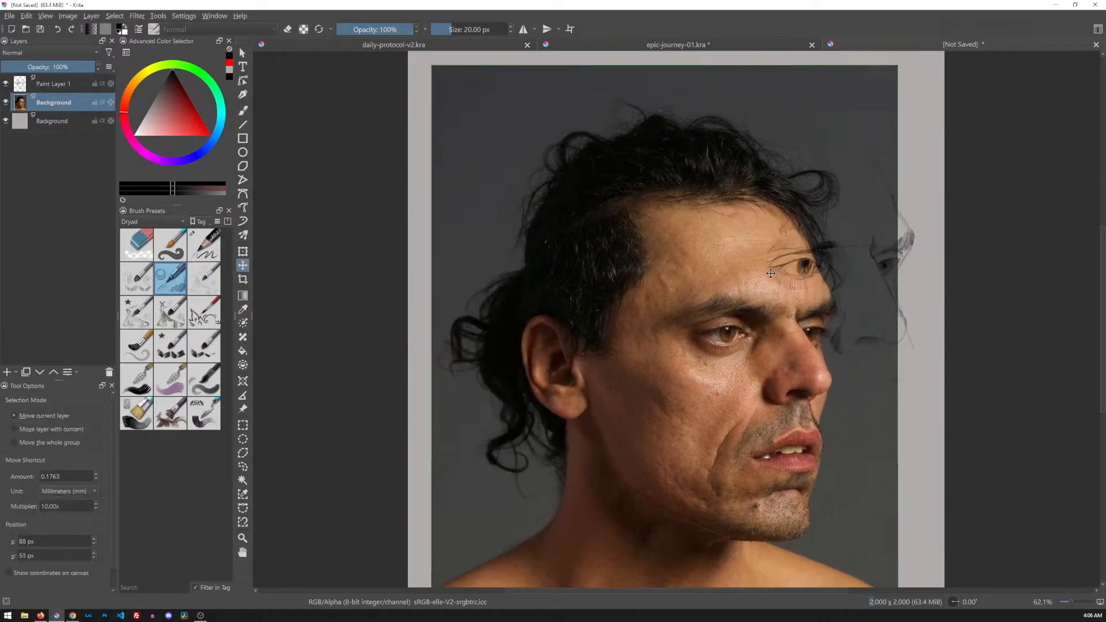
key("minus")
key("minus")
left_click_drag(713, 302, 748, 298)
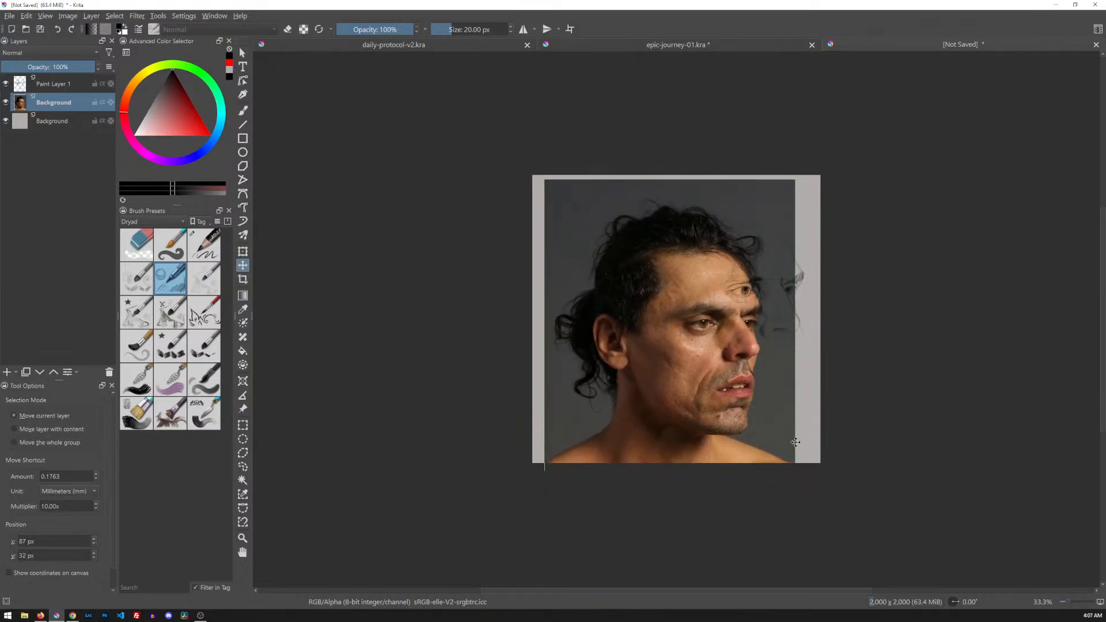
- Scale the reference photo down proportionally towards its upper-left corner and apply the transform
key("ctrl+t")
left_click_drag(796, 493, 774, 416)
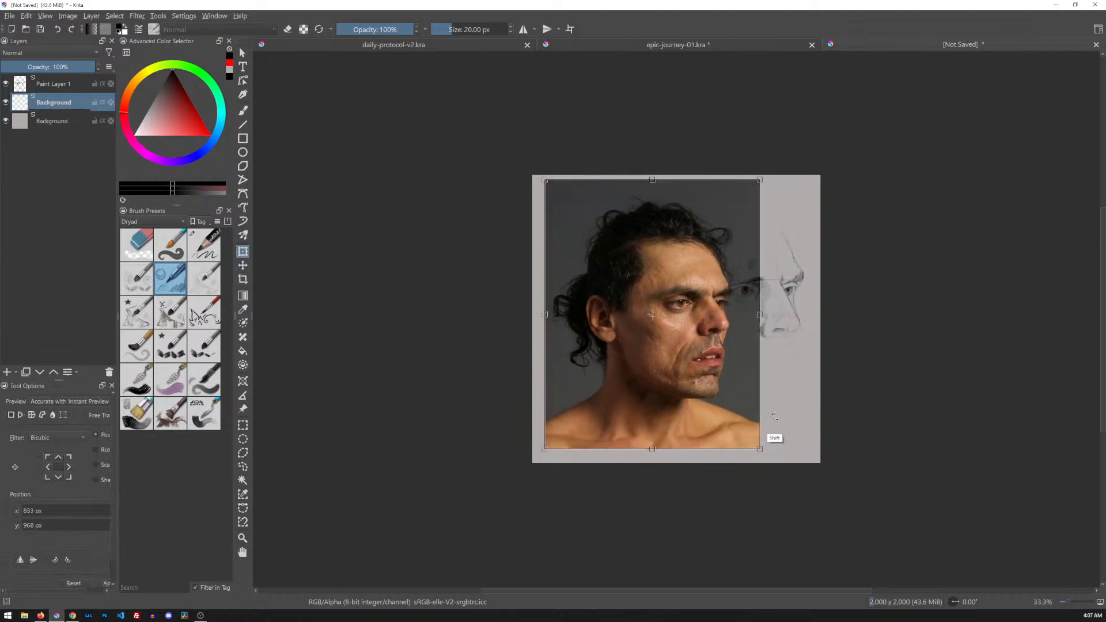
key("Return")
- Hide the sketch on Paint Layer 1, shift the photo towards the canvas centre and shrink it again proportionally
left_click(6, 84)
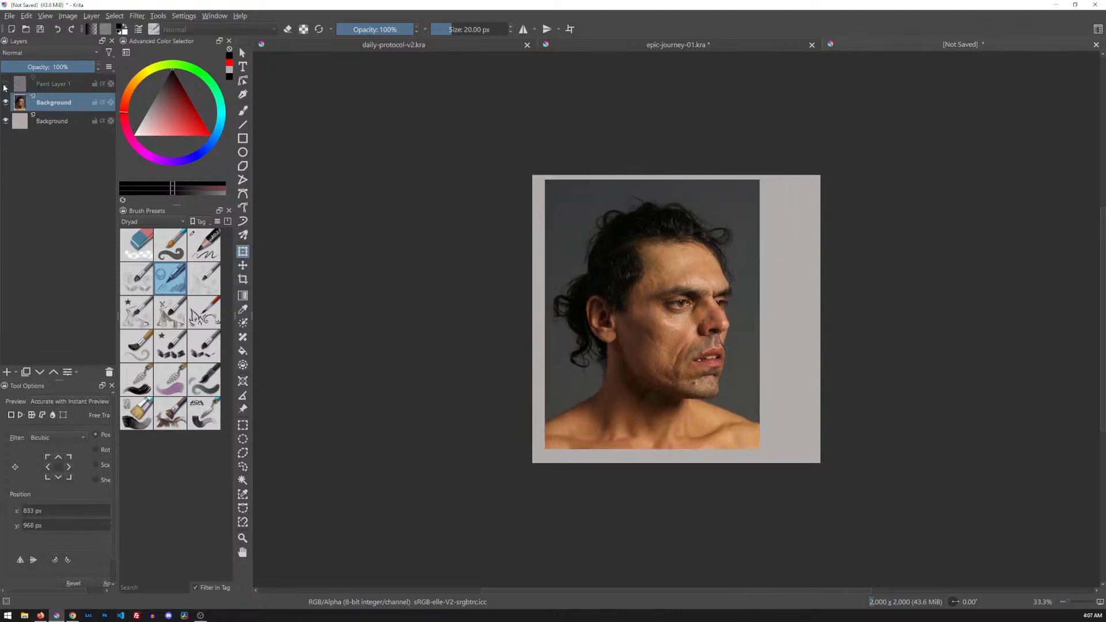
left_click(734, 345)
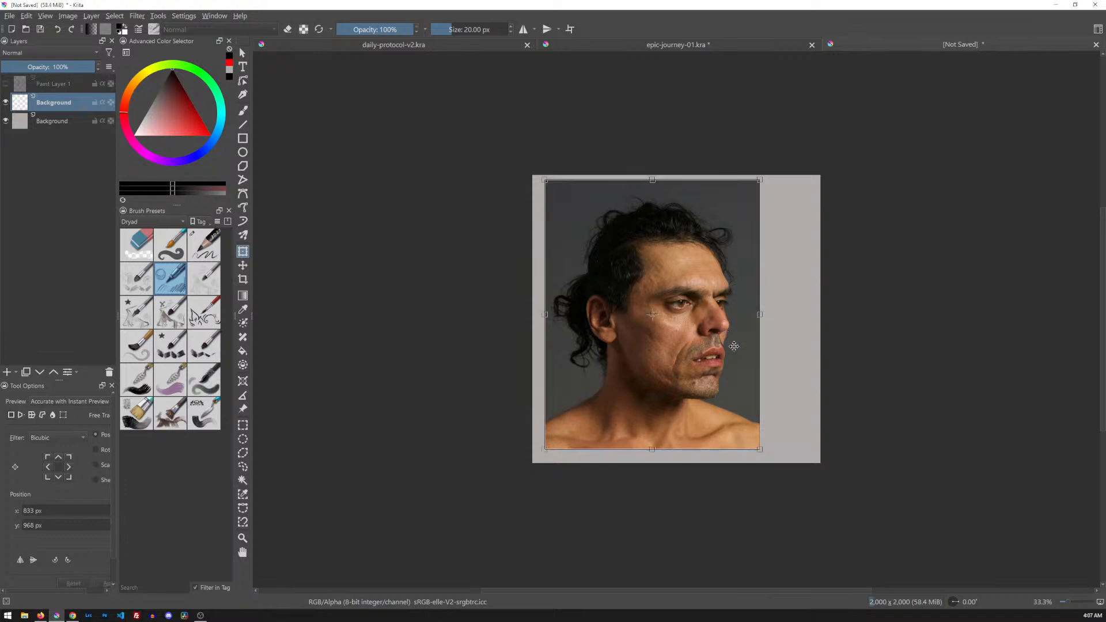
left_click_drag(723, 341, 743, 355)
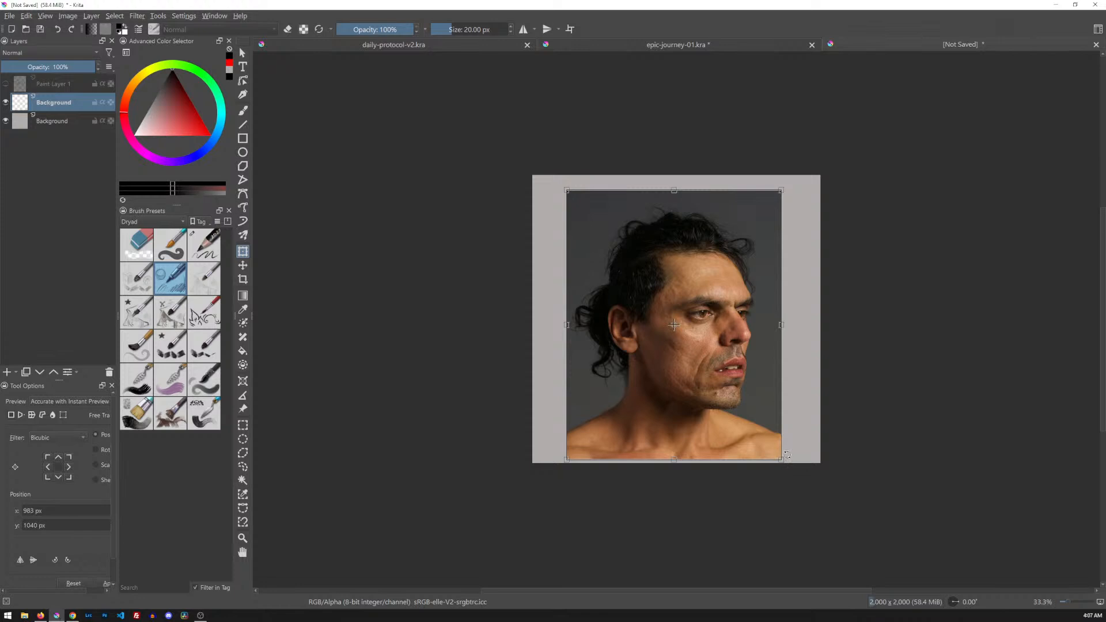
left_click_drag(781, 459, 759, 430)
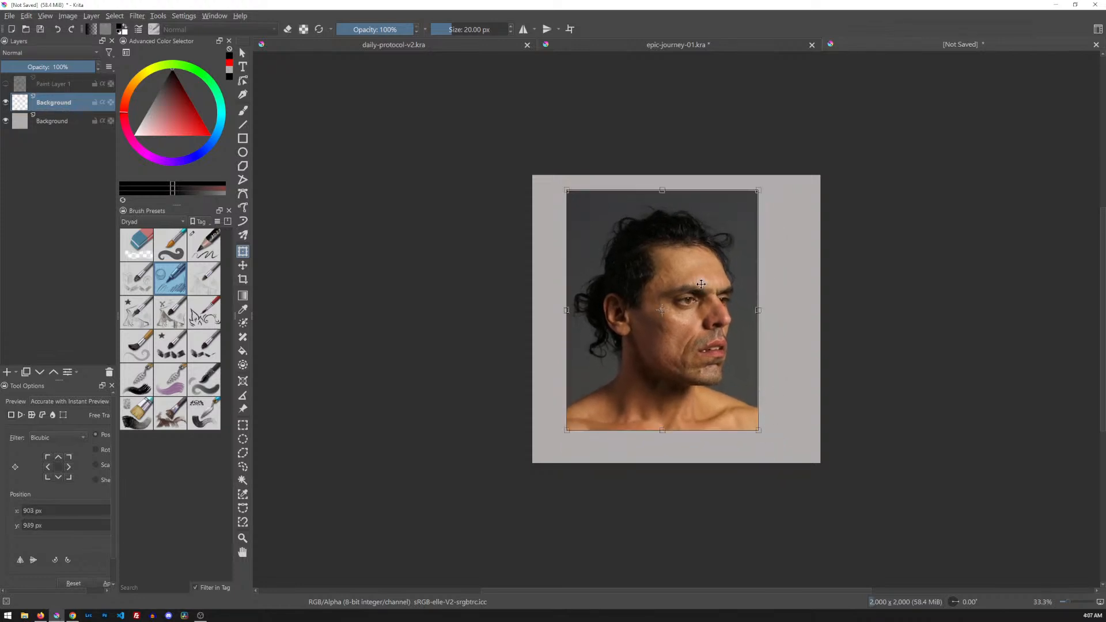
- Try out compositions by placing the photo at the canvas's lower left, upper left, centre and upper centre
left_click_drag(719, 344, 685, 362)
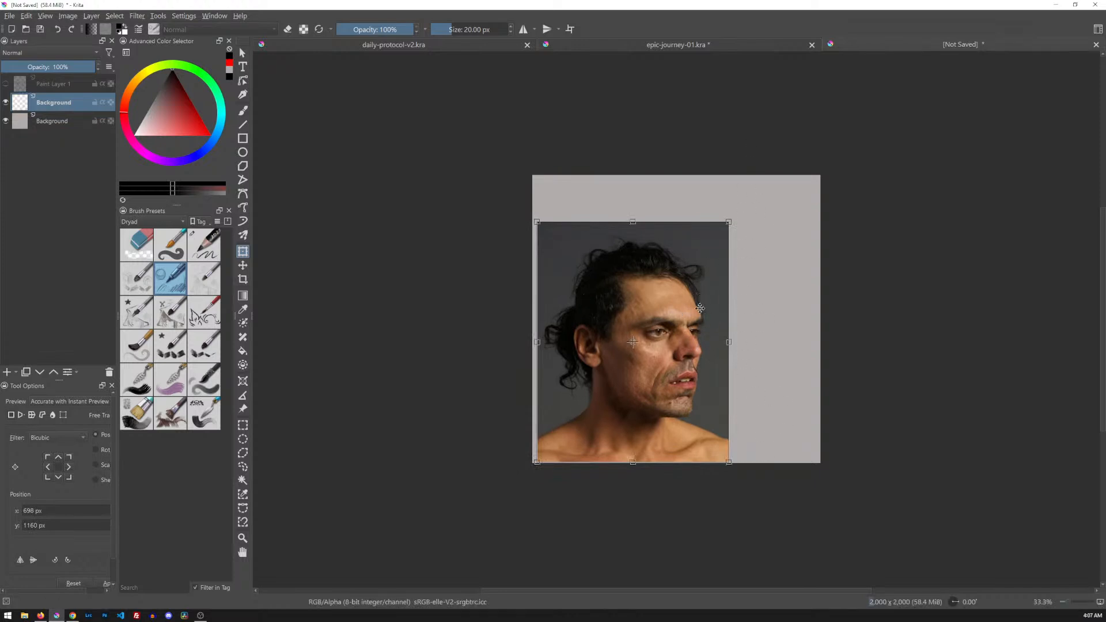
left_click_drag(704, 322, 686, 266)
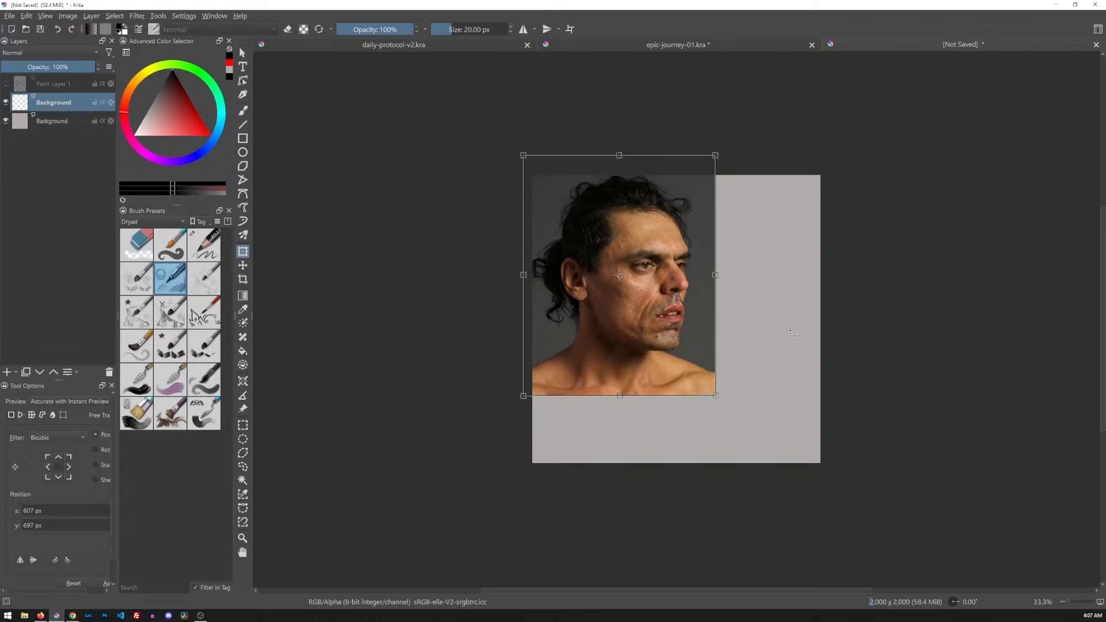
key("Escape")
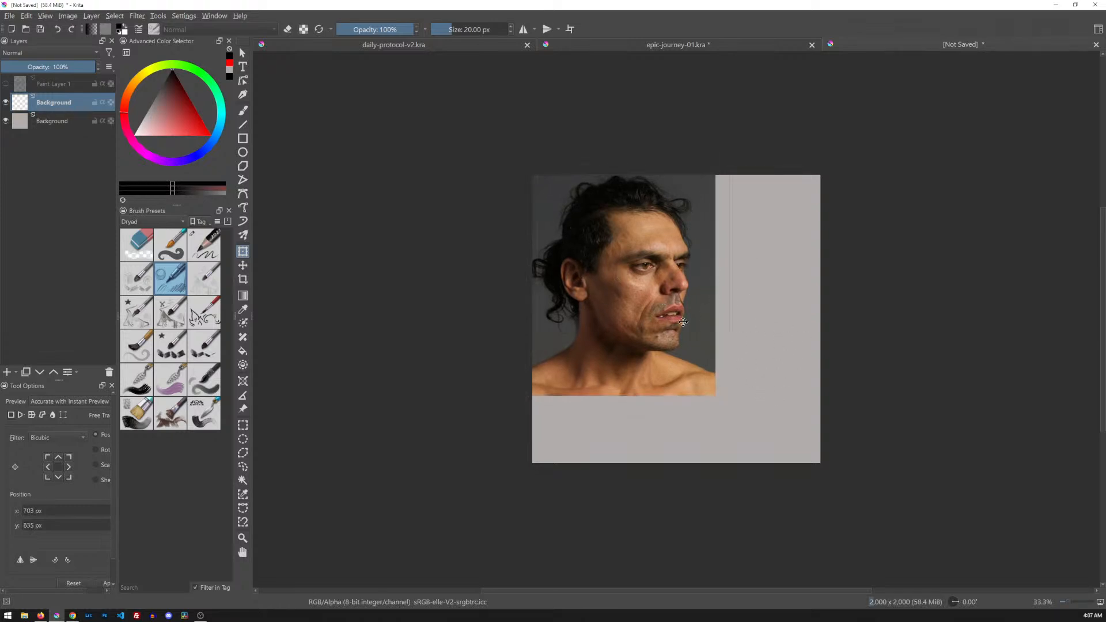
left_click(721, 334)
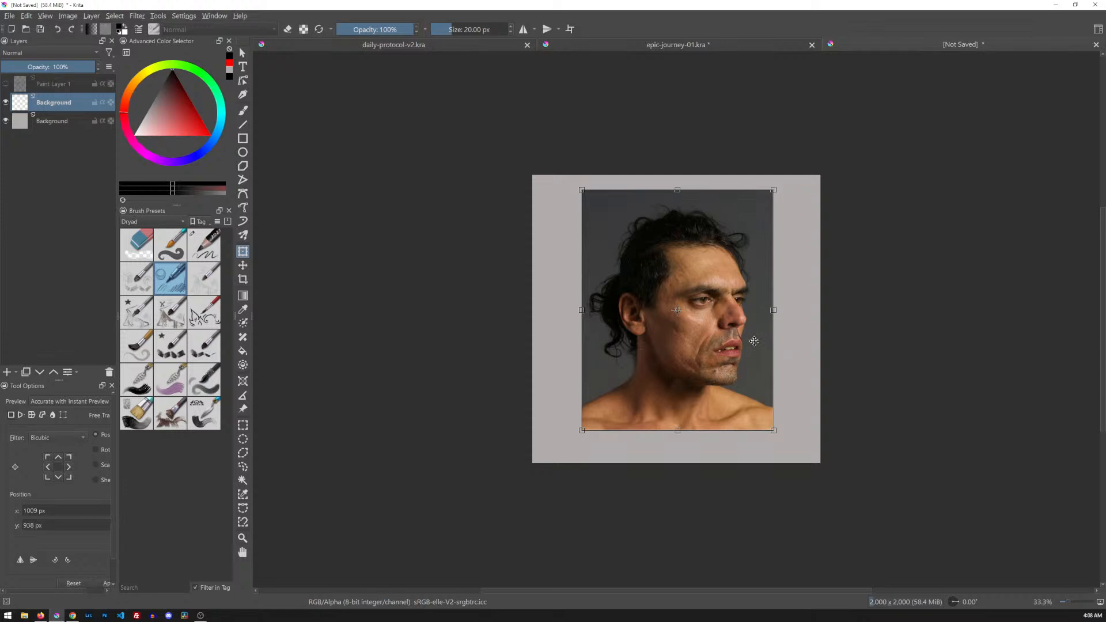
left_click_drag(738, 352, 750, 320)
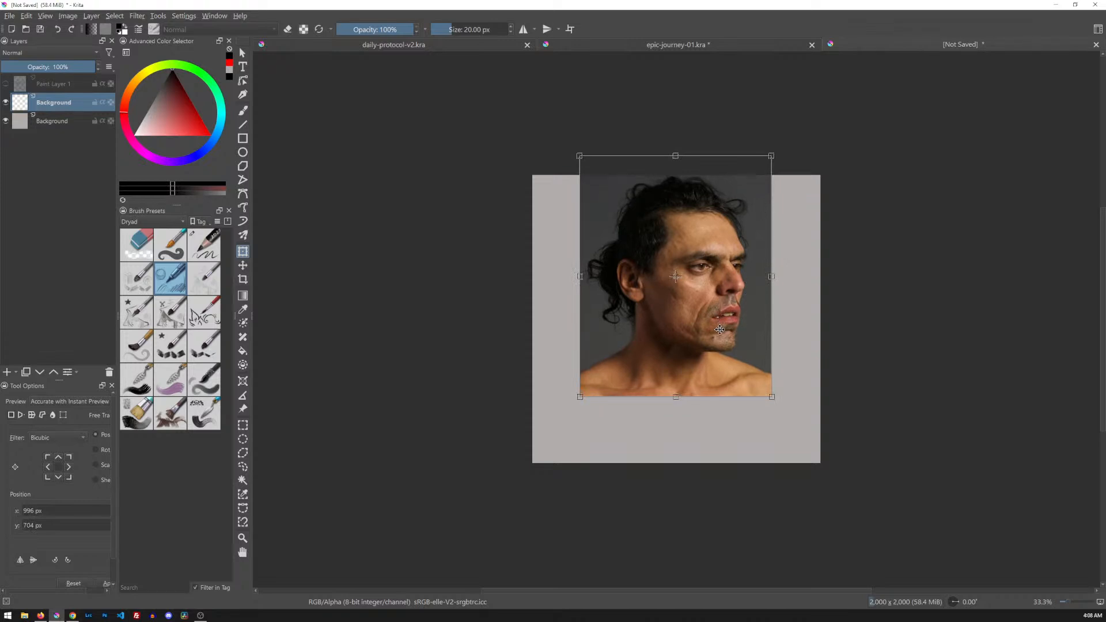
left_click_drag(719, 329, 738, 318)
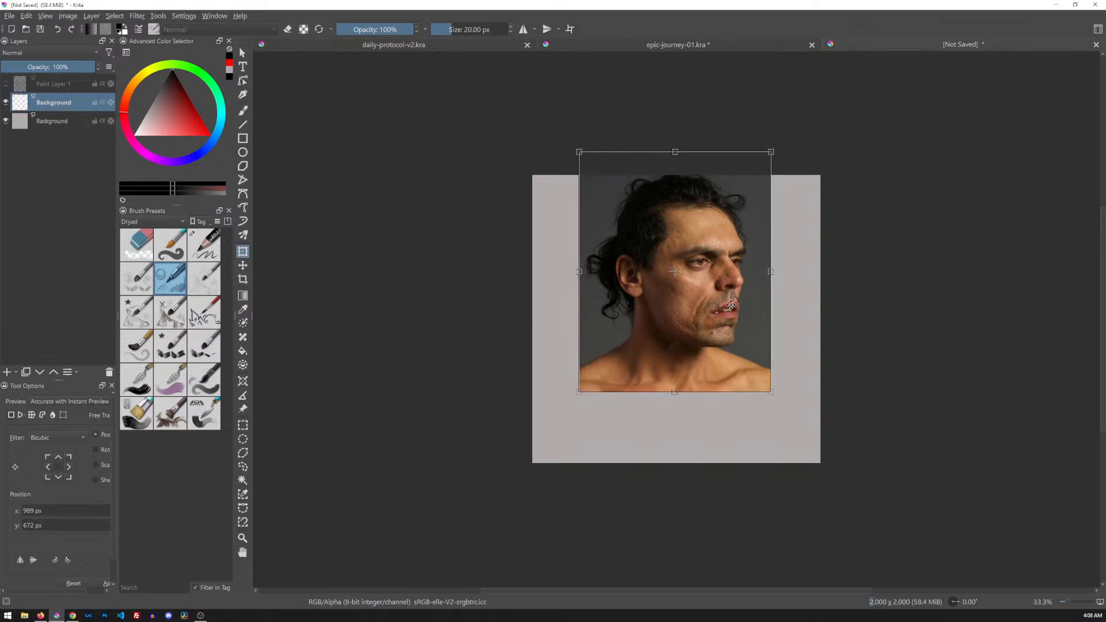
- Place the photo left of centre at about x 714 px, y 1051 px and apply the transform
left_click_drag(719, 297, 689, 407)
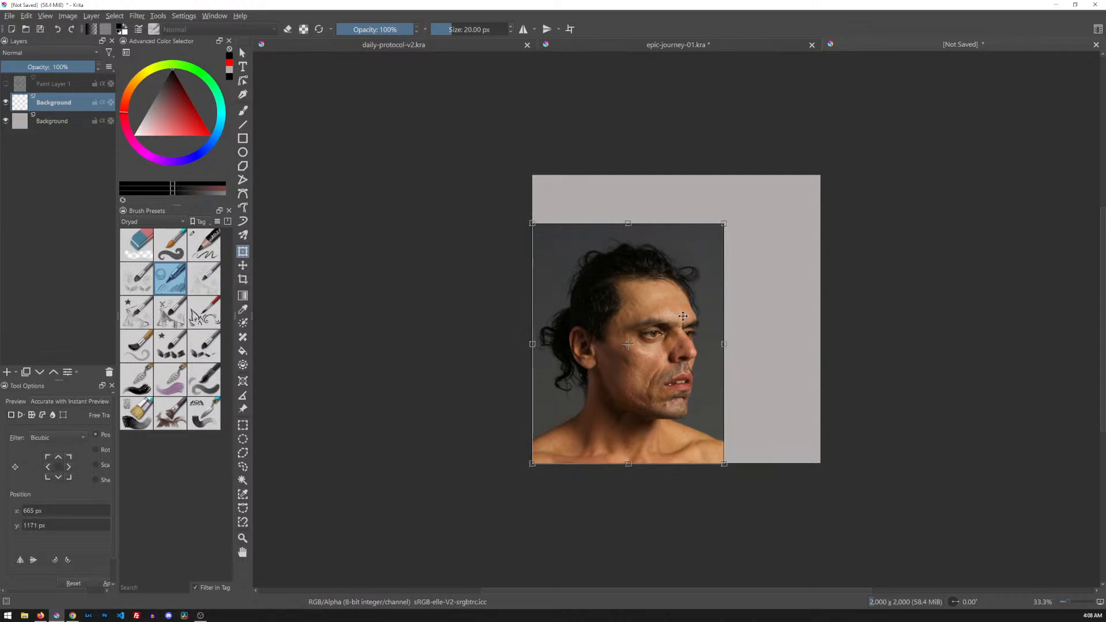
left_click_drag(685, 321, 691, 304)
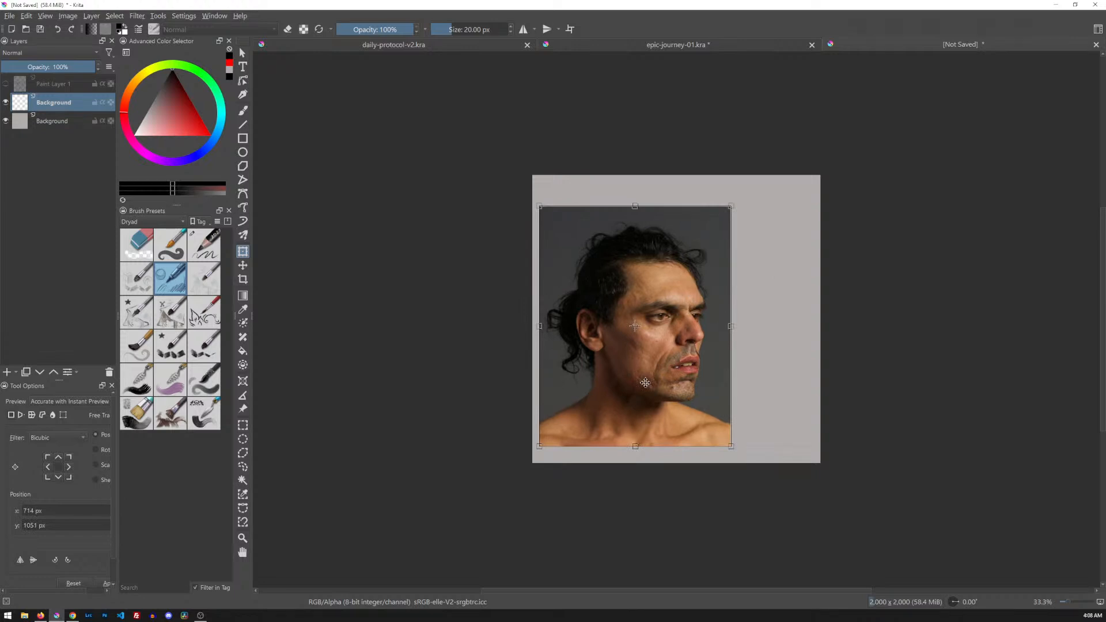
key("Return")
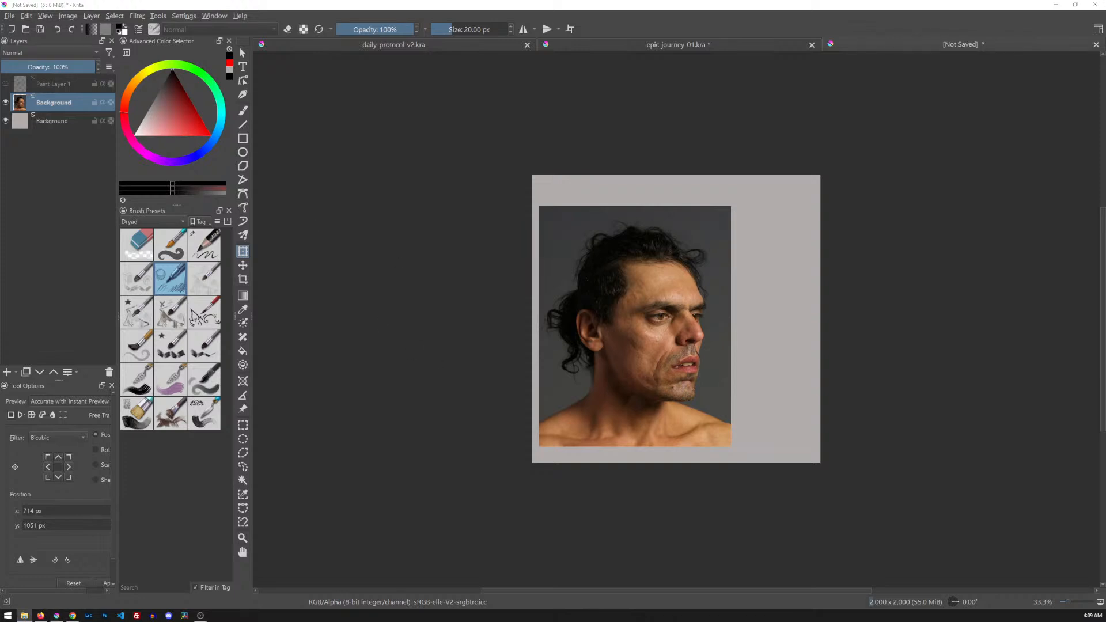
- Switch to File Explorer, go to Google Drive > 04 Archive > Art Screen Saver > Frank Brangwyn, and widen the window
left_click_drag(659, 13, 631, 103)
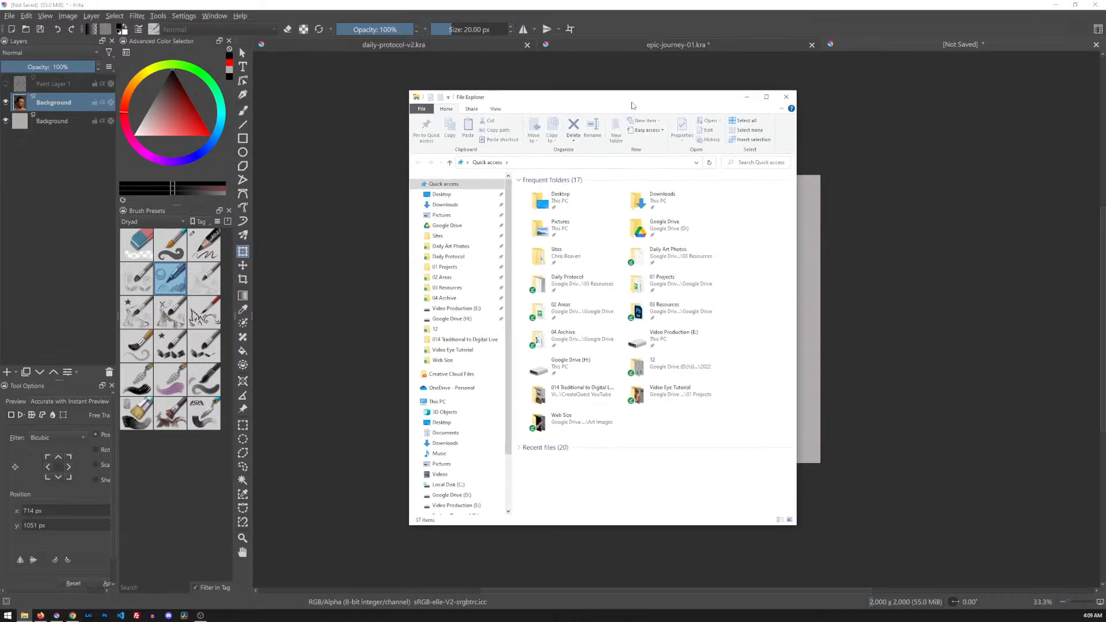
left_click(448, 226)
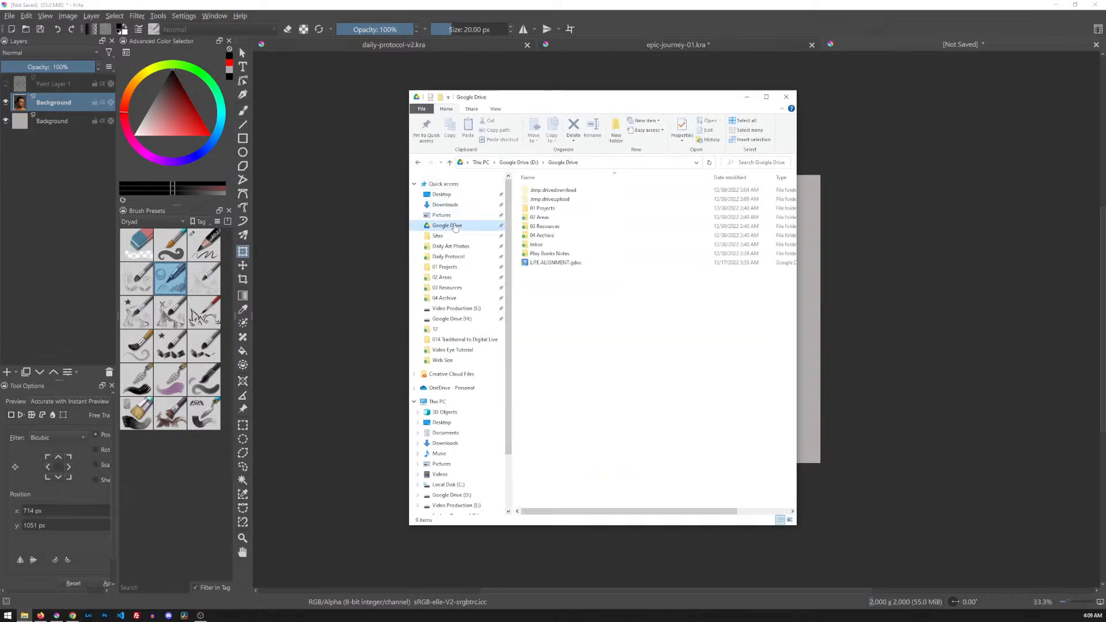
left_click(547, 237)
double_click(549, 237)
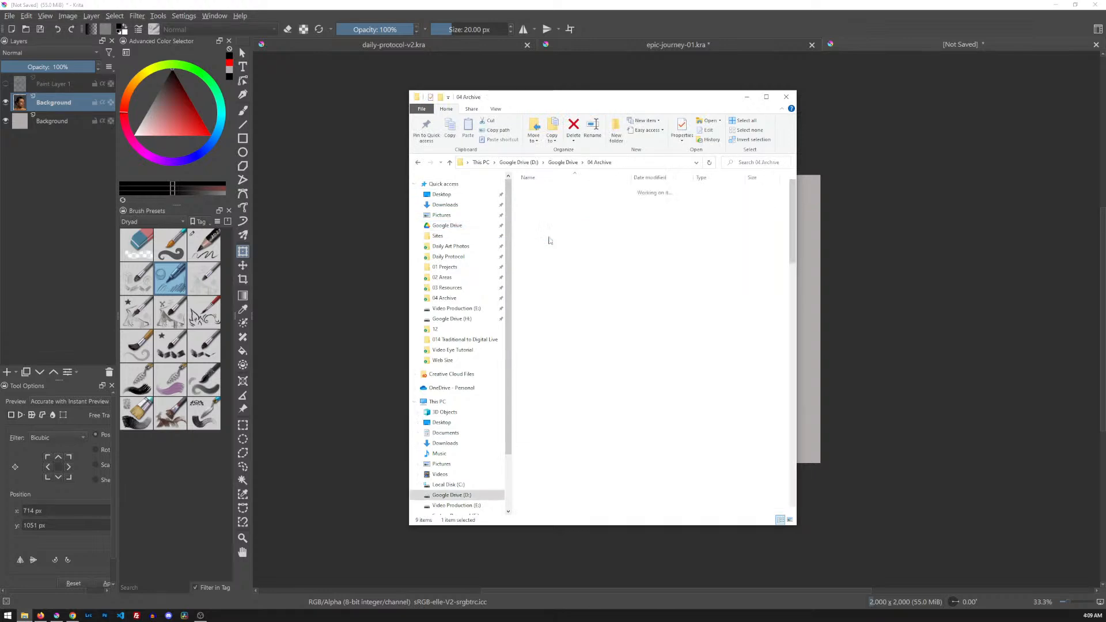
double_click(551, 209)
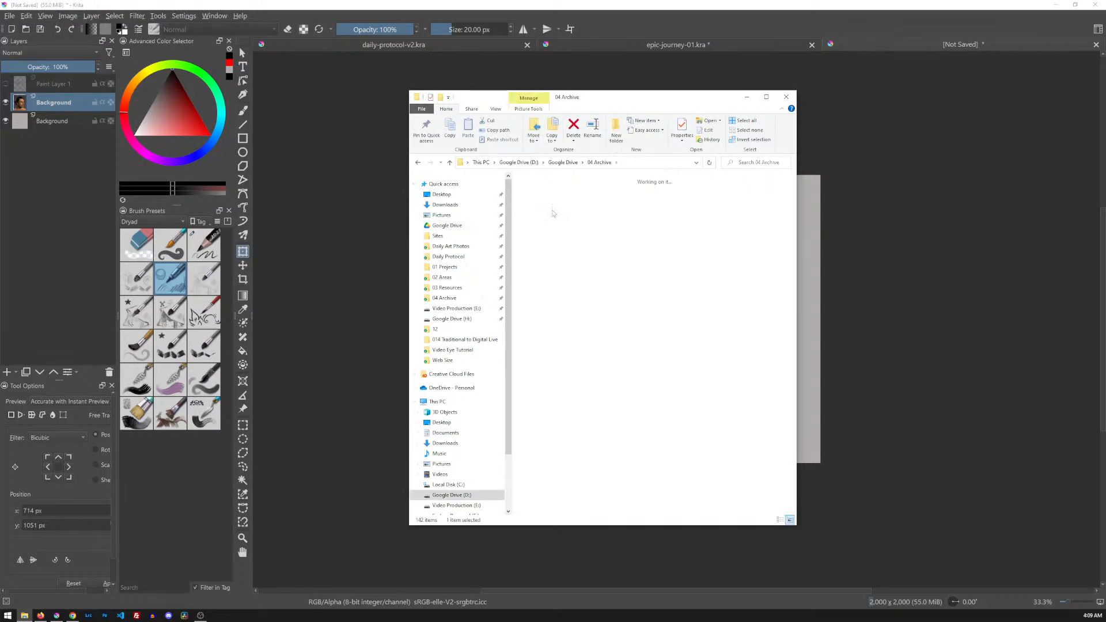
left_click_drag(620, 106, 489, 82)
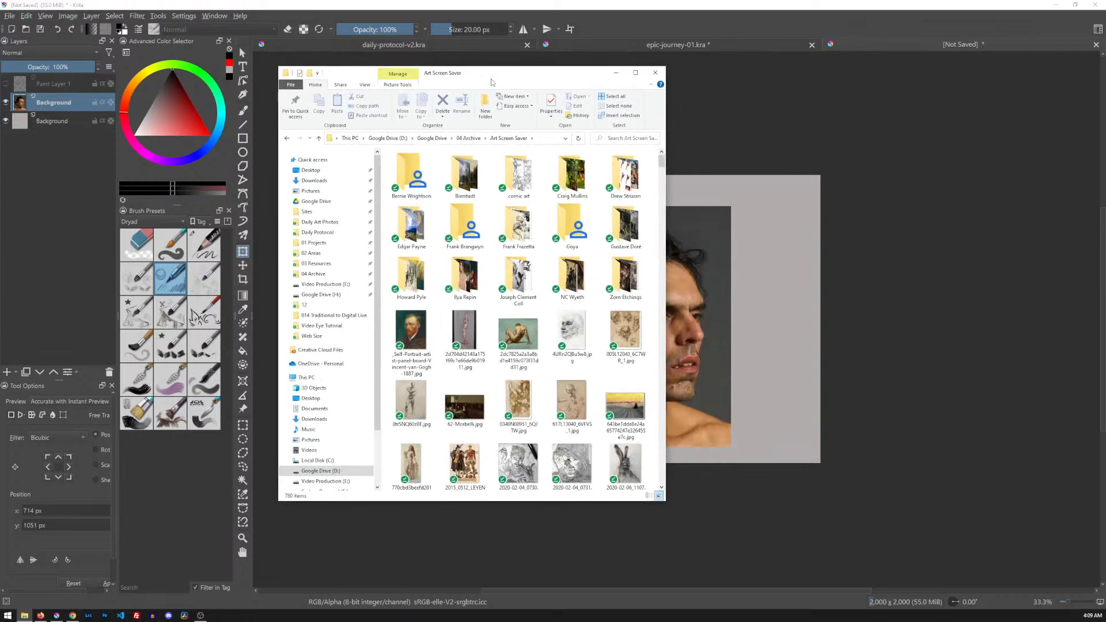
left_click_drag(677, 205, 851, 205)
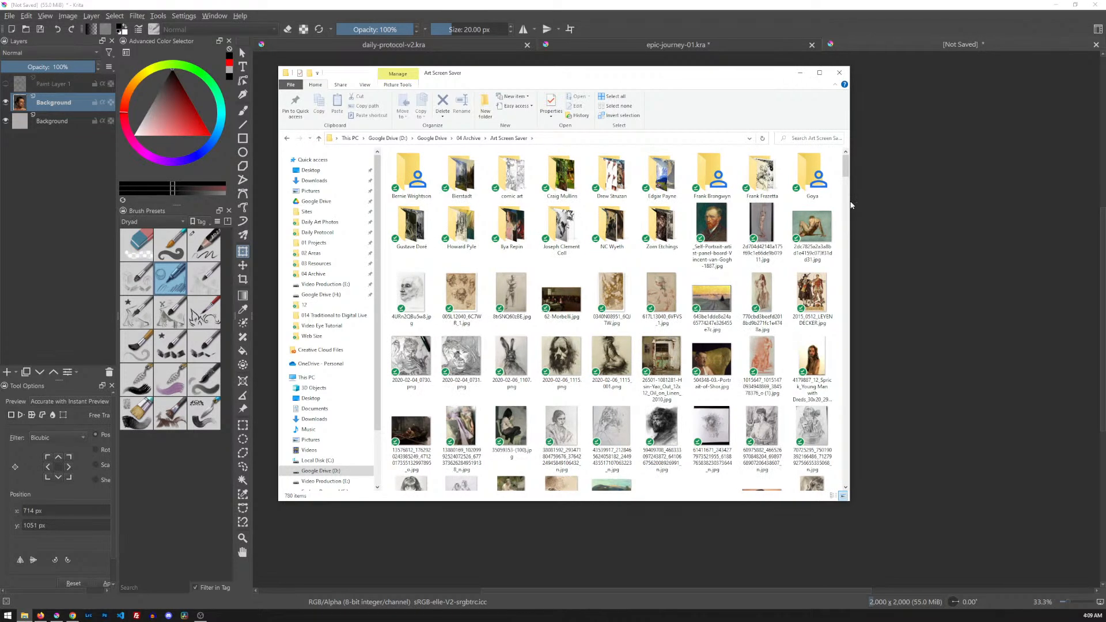
double_click(709, 180)
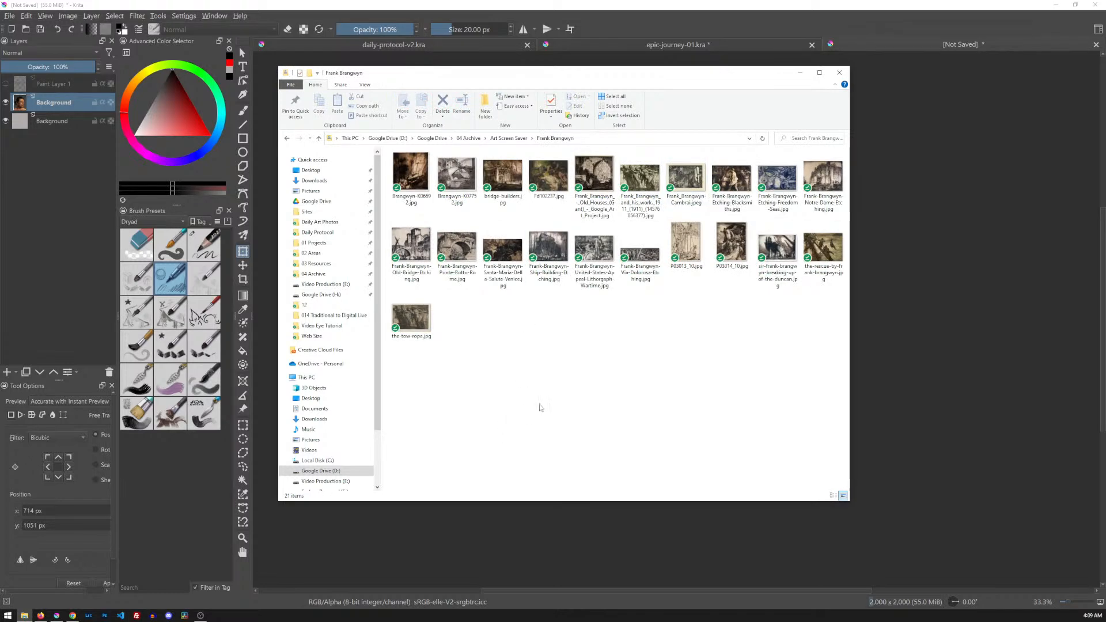
- Enlarge the thumbnails and examine the Frank_Brangwyn_and_his_work,_1911 etching of labouring men in the image viewer, then close it
scroll(543, 405, "up", 5, "ctrl")
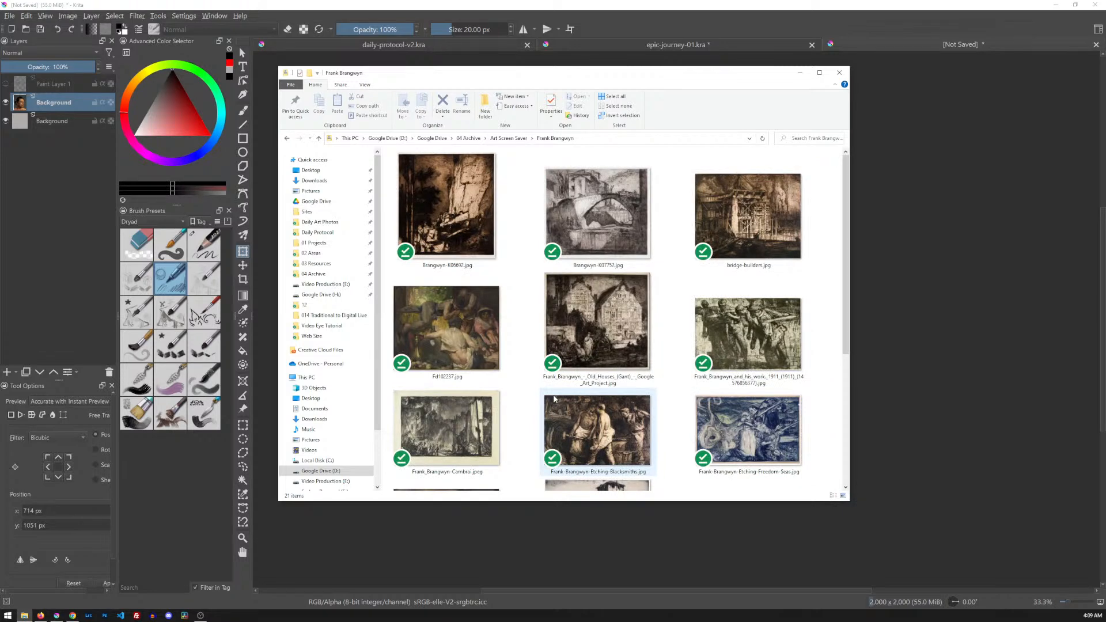
left_click(736, 326)
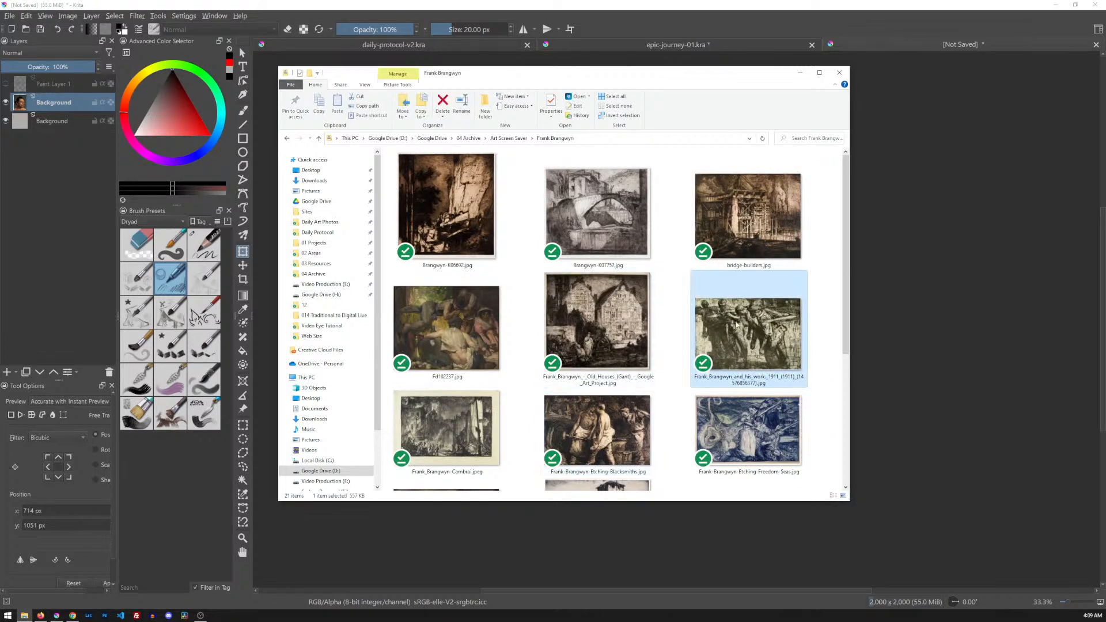
double_click(736, 326)
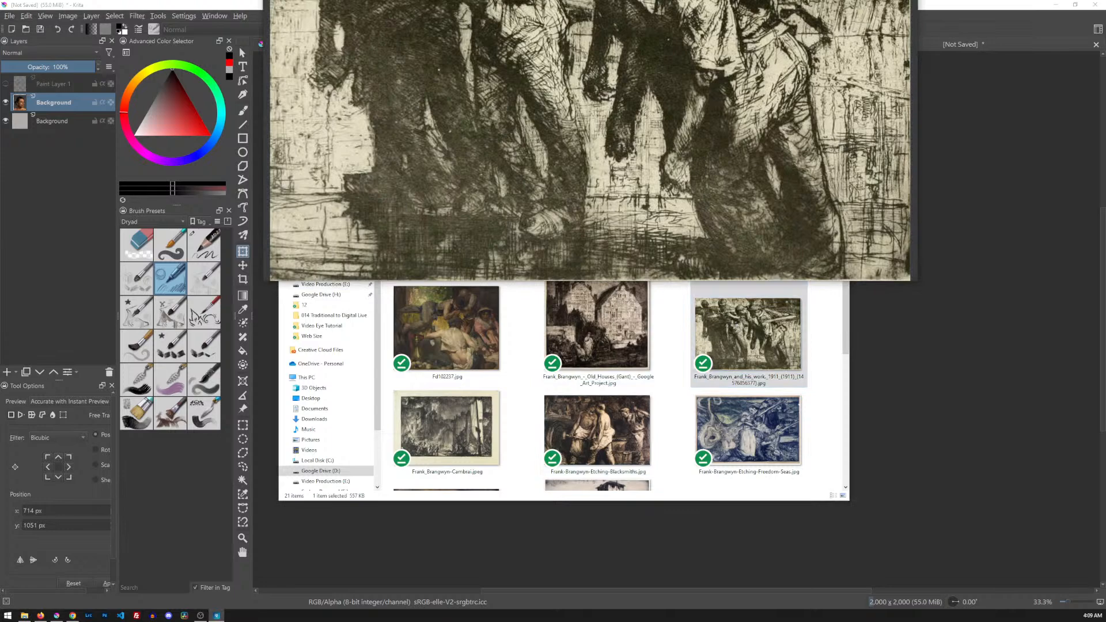
left_click_drag(629, 0, 613, 70)
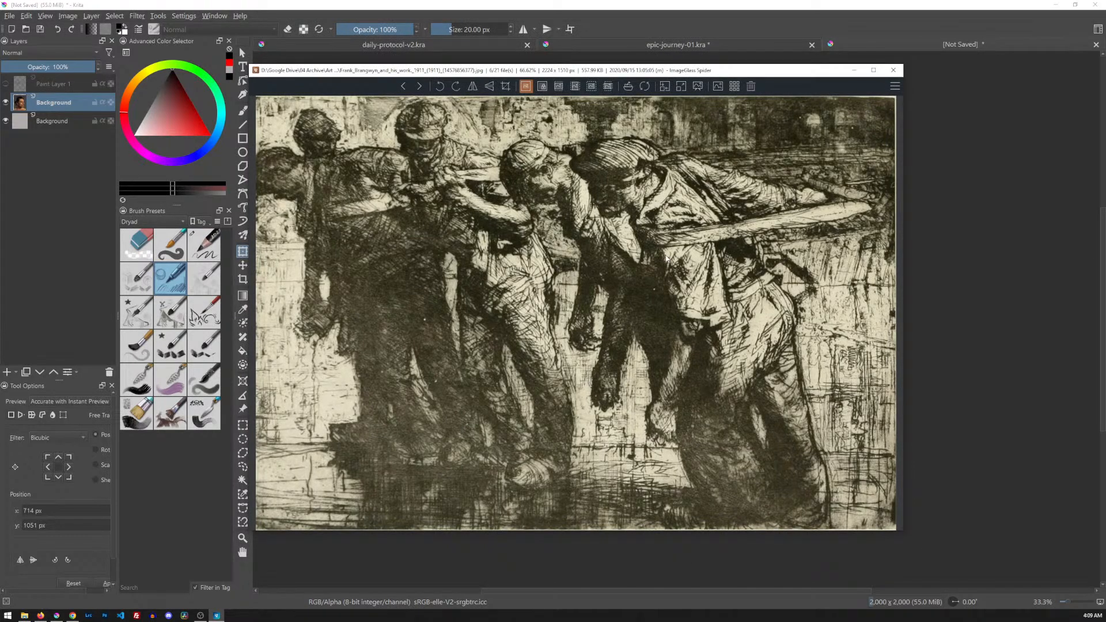
scroll(666, 258, "down", 1)
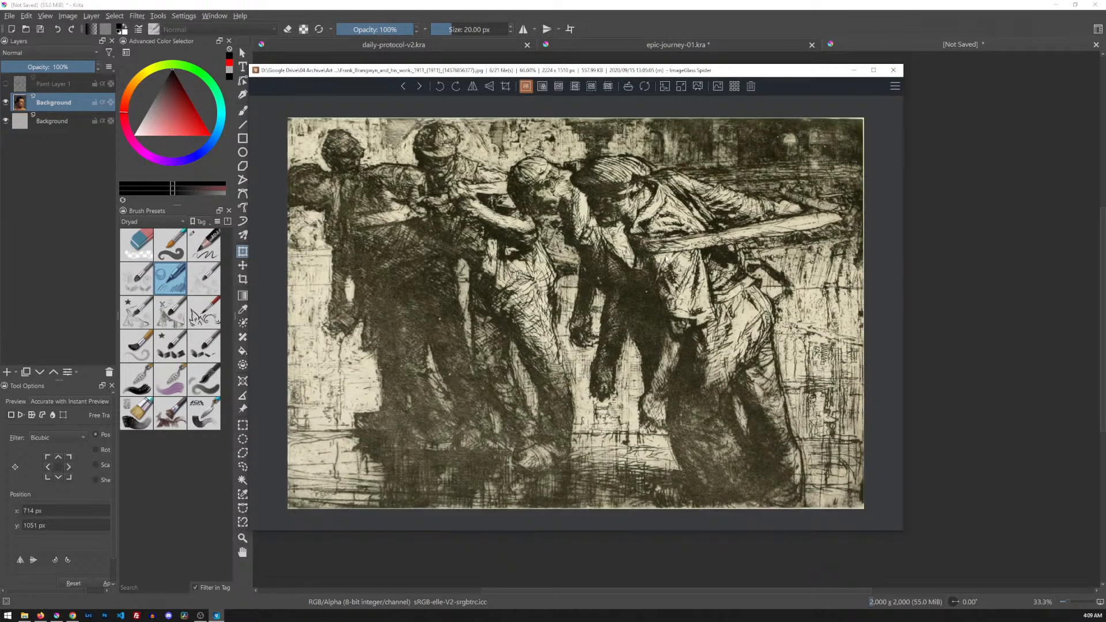
scroll(651, 255, "up", 1)
left_click(900, 70)
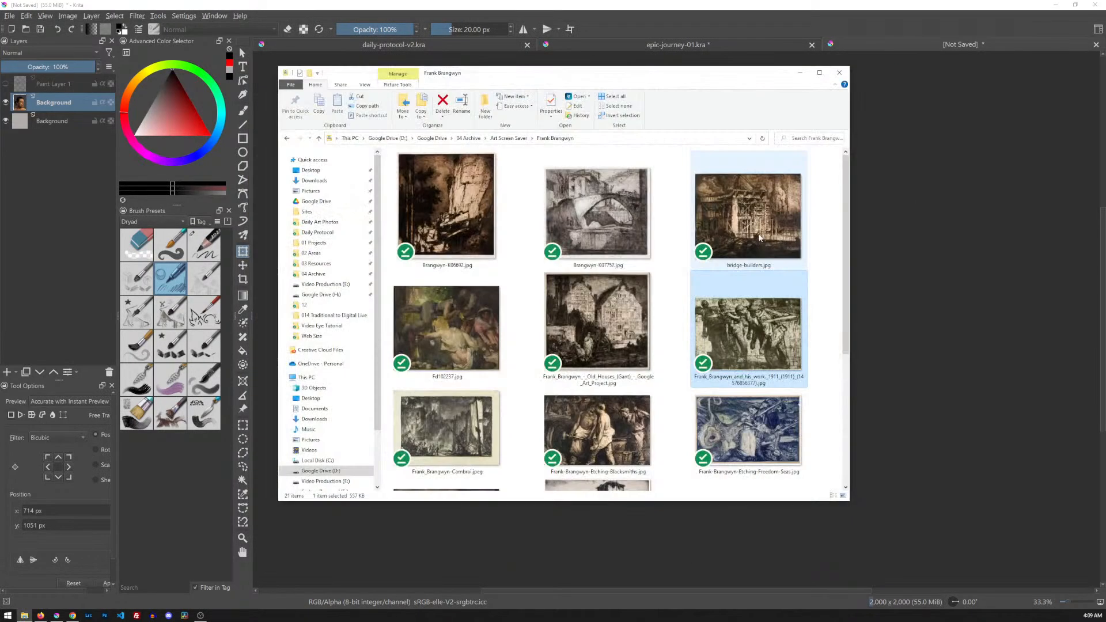
- Open the Frank_Brangwyn_and_his_work,_1911 etching in Krita and move the File Explorer window out of the way
right_click(748, 370)
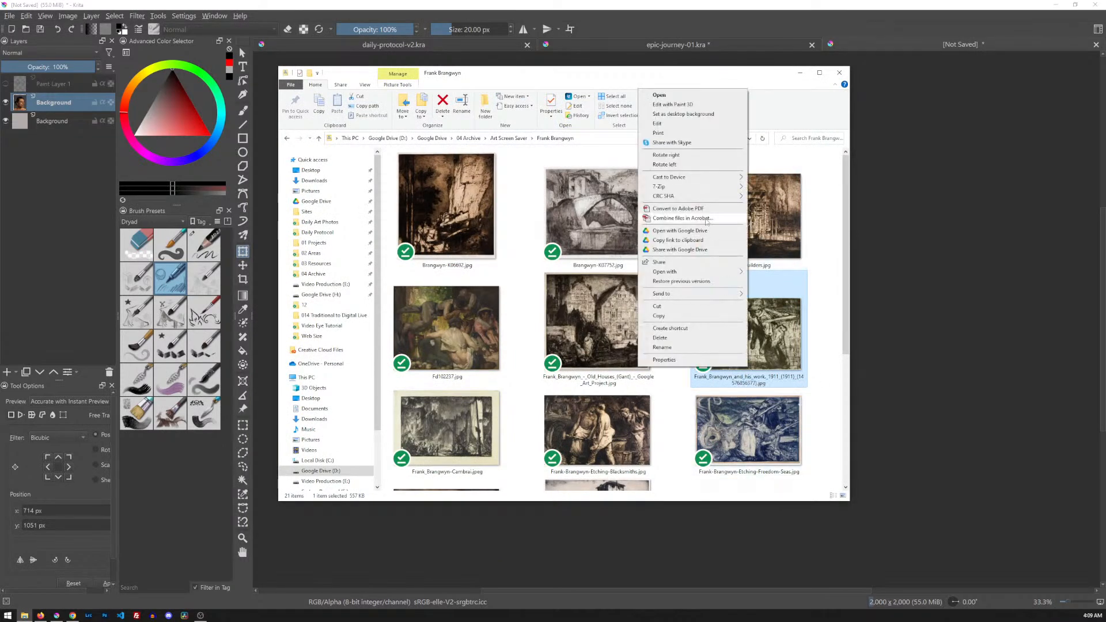
mouse_move(672, 273)
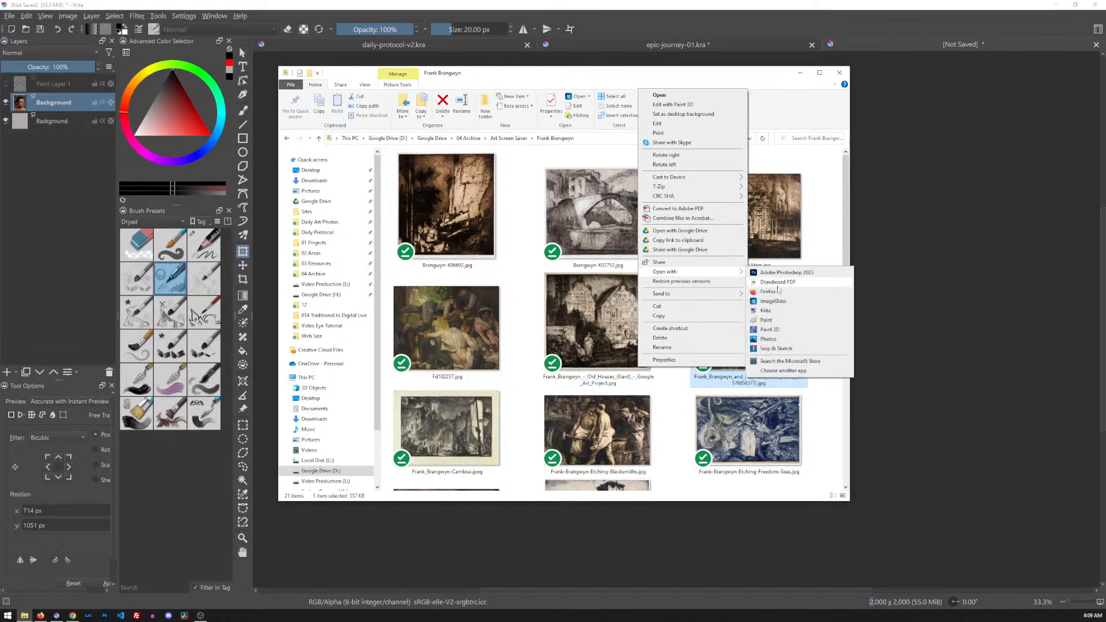
left_click(777, 310)
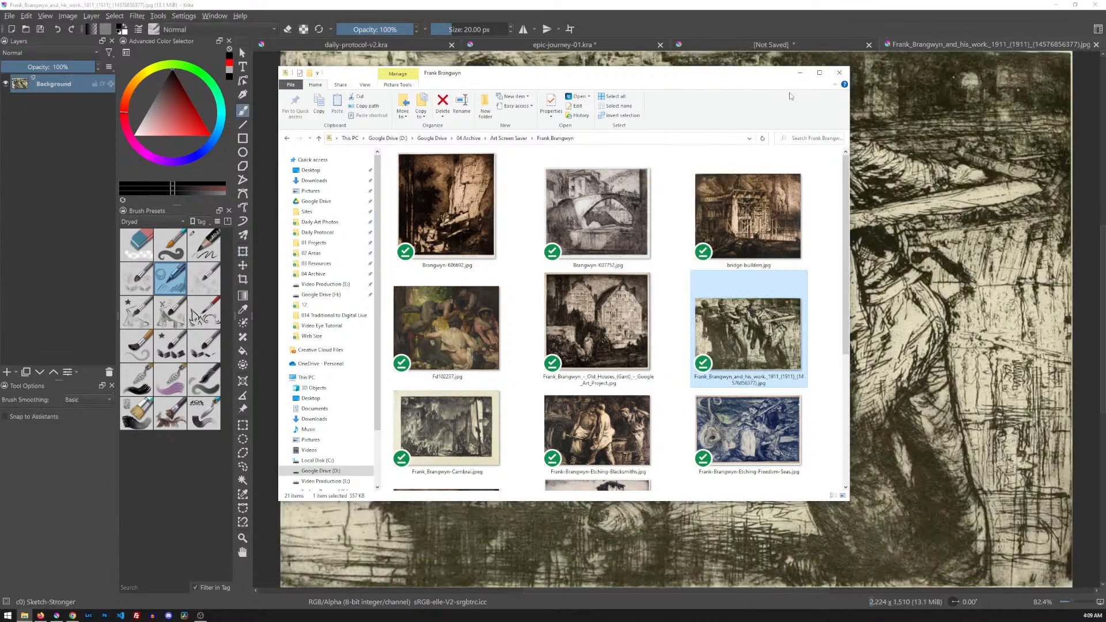
left_click_drag(627, 74, 653, 0)
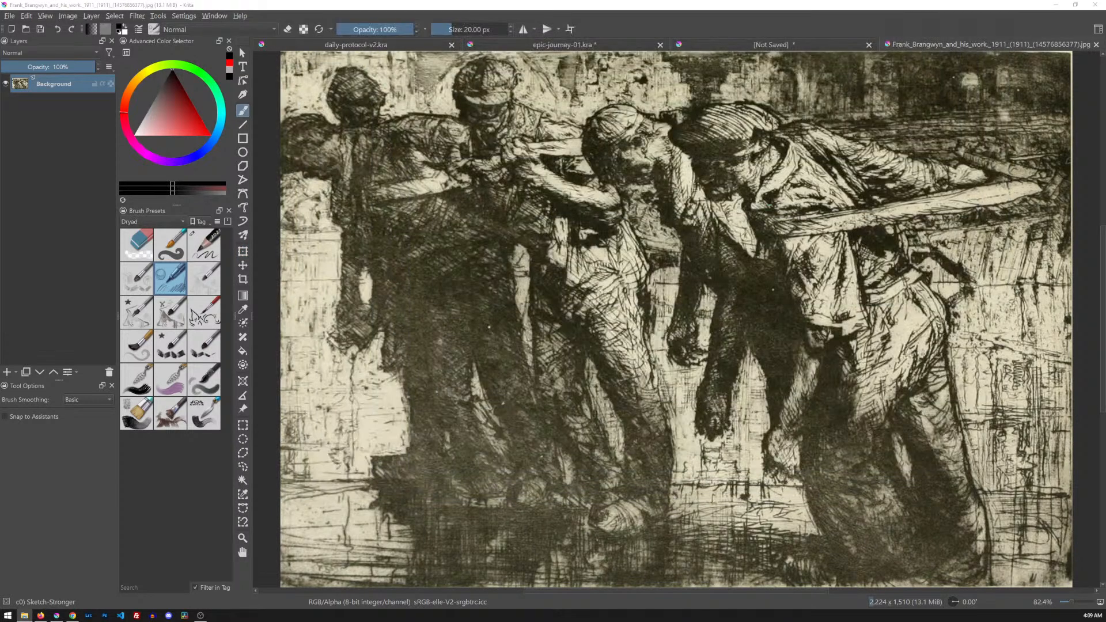
left_click(934, 48)
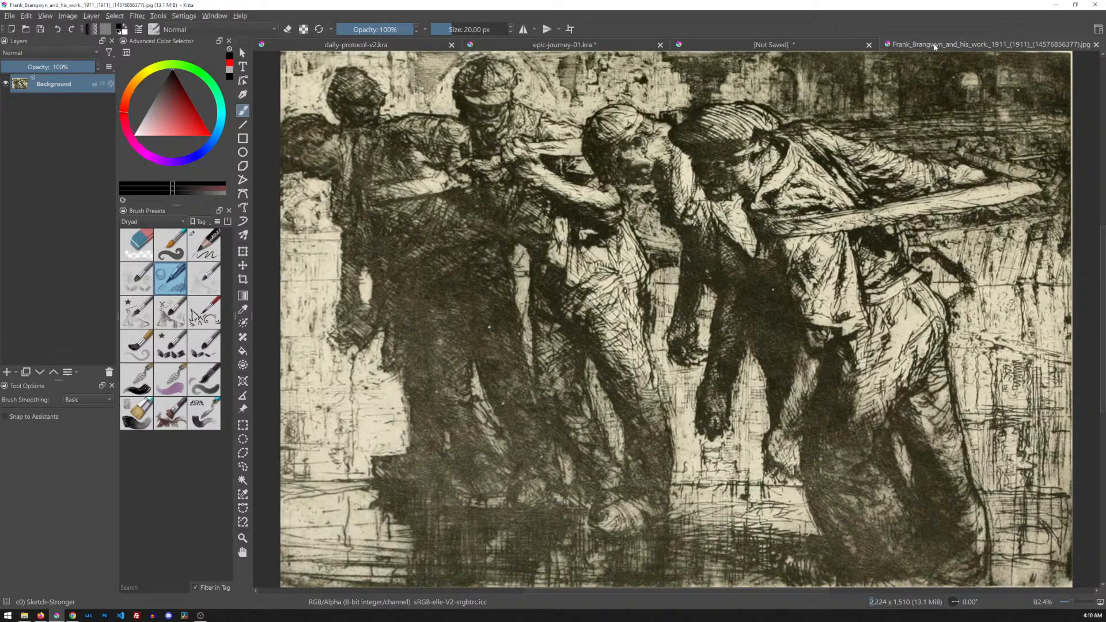
- Fit the whole etching in view and add a new paint layer above it
key("ctrl+minus")
key("2")
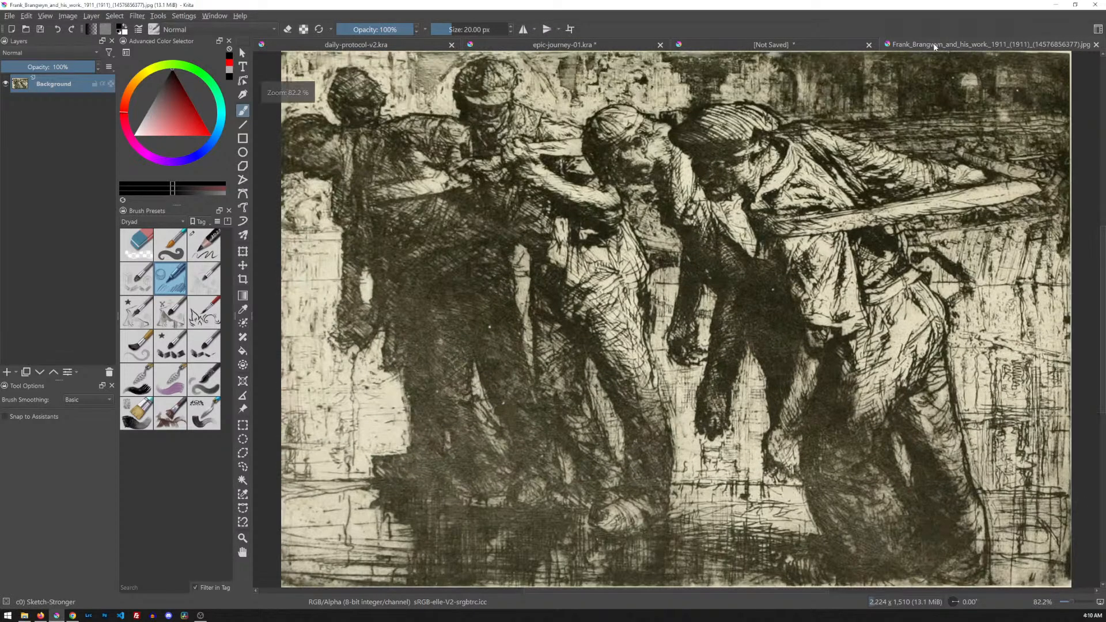
key("1")
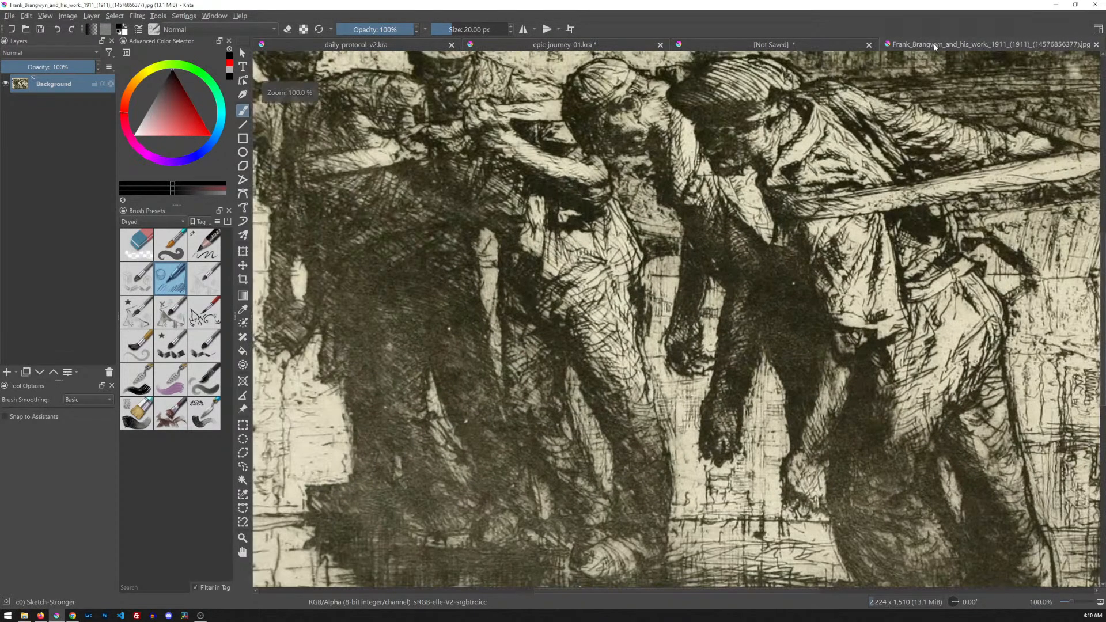
key("minus")
key("minus")
key("plus")
key("minus")
key("plus")
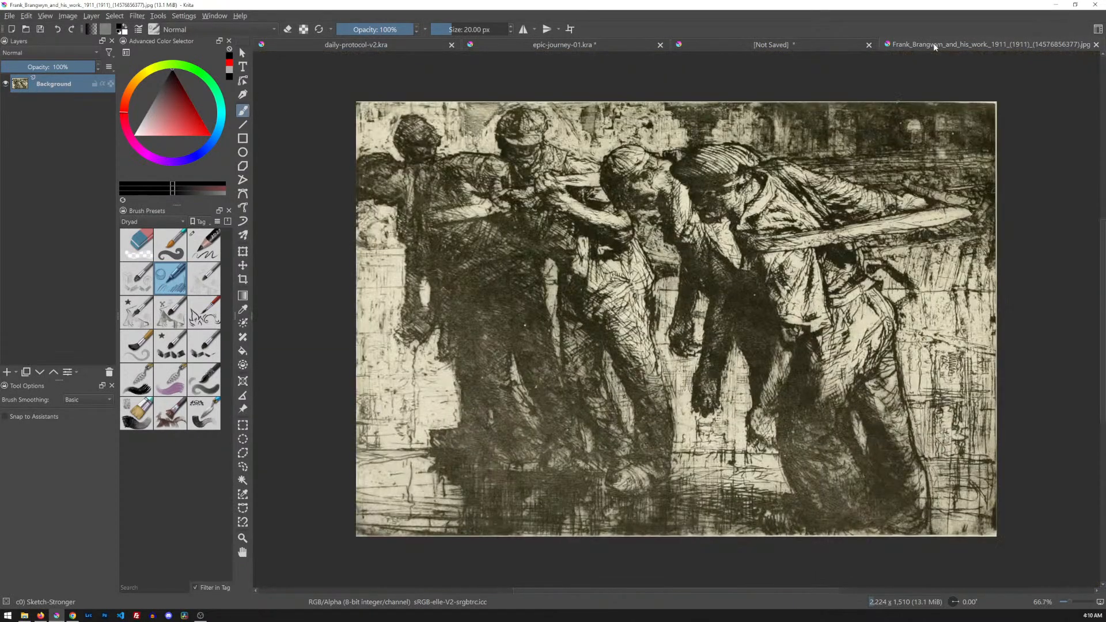
key("Insert")
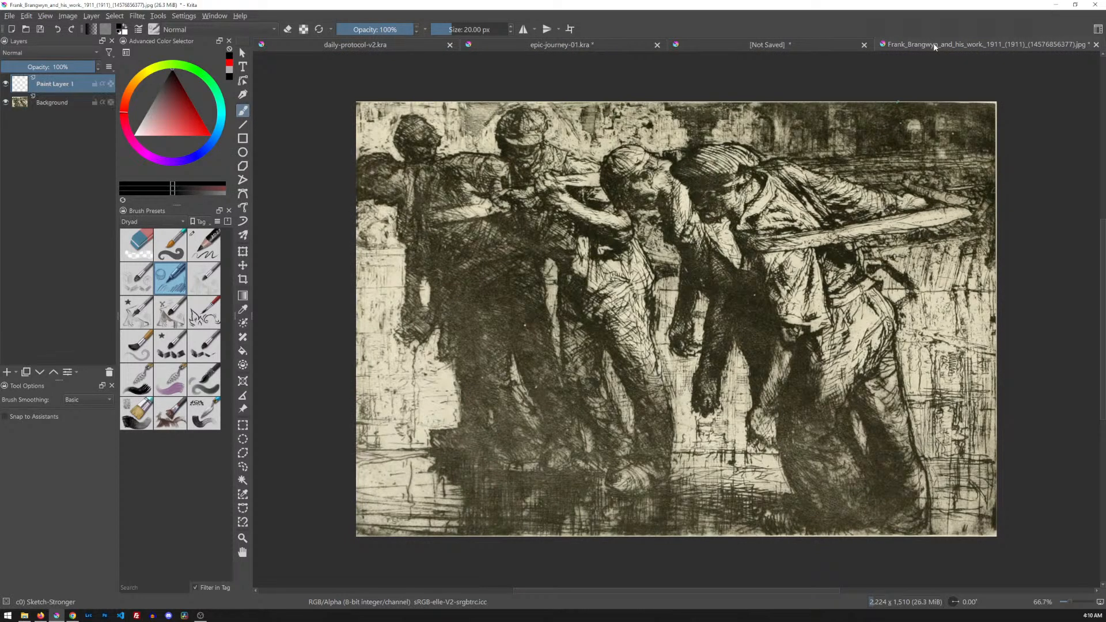
- Try a black stroke over the legs of the shaded figures with the Soft Rounded Slightly Textured brush at about 161 px, and undo it
left_click(205, 384)
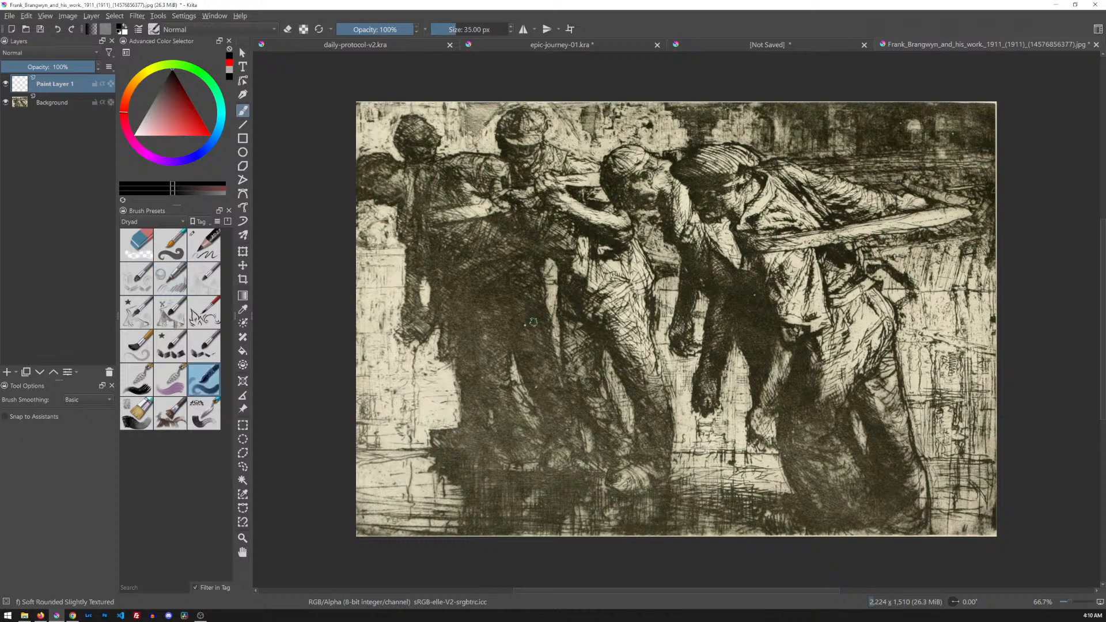
left_click_drag(573, 401, 620, 383, "shift")
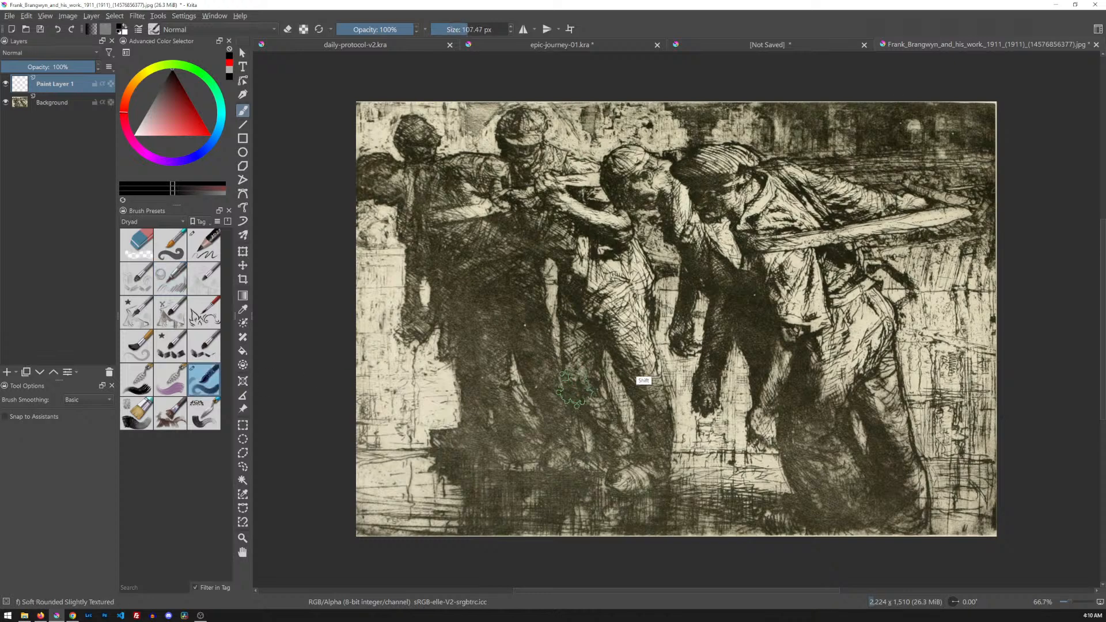
mouse_move(524, 344)
left_mouse_down()
mouse_move(542, 412)
mouse_move(523, 327)
mouse_move(559, 415)
mouse_move(565, 390)
left_mouse_up()
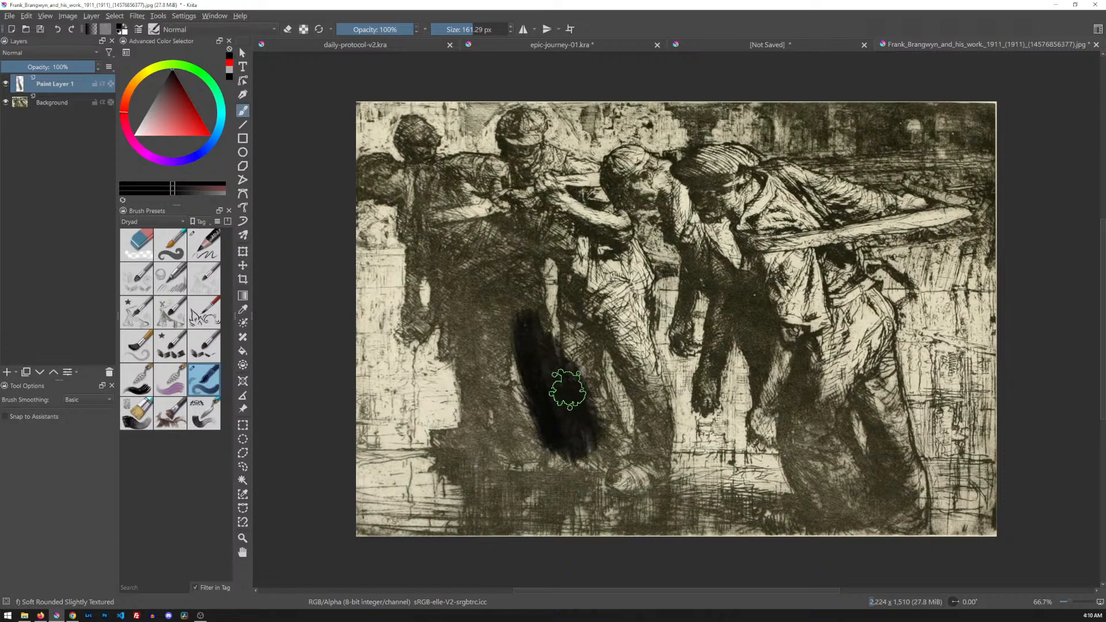
key("ctrl+z")
key("ctrl+z")
- Choose the Speedpainting Blocking Shape Textured brush and test it with a stroke and a large filled black circle mid-etching, undoing both
left_click(136, 413)
mouse_move(527, 306)
left_mouse_down()
mouse_move(563, 407)
mouse_move(540, 311)
mouse_move(576, 408)
left_mouse_up()
key("ctrl+z")
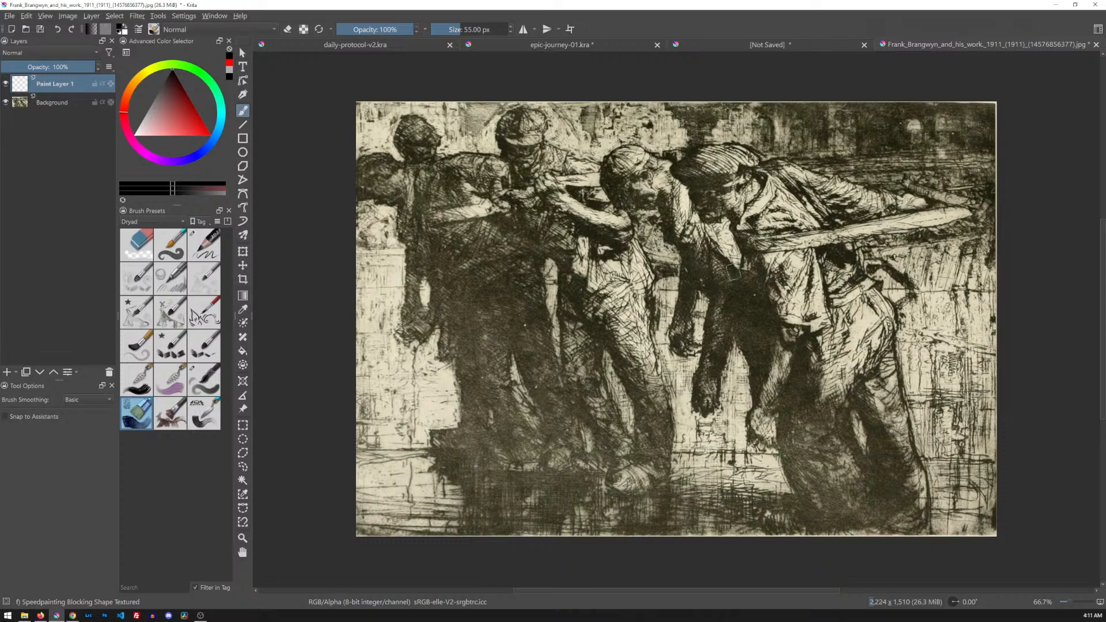
mouse_move(752, 214)
left_mouse_down()
mouse_move(674, 170)
mouse_move(532, 258)
mouse_move(650, 433)
mouse_move(807, 315)
mouse_move(655, 168)
mouse_move(525, 307)
mouse_move(698, 428)
mouse_move(771, 267)
mouse_move(550, 219)
mouse_move(602, 425)
mouse_move(791, 291)
mouse_move(599, 185)
mouse_move(613, 426)
mouse_move(769, 280)
mouse_move(548, 252)
mouse_move(696, 429)
mouse_move(722, 212)
mouse_move(539, 297)
mouse_move(757, 374)
mouse_move(662, 197)
mouse_move(590, 389)
mouse_move(784, 304)
mouse_move(569, 227)
mouse_move(652, 417)
mouse_move(712, 221)
mouse_move(553, 322)
mouse_move(765, 313)
mouse_move(587, 227)
mouse_move(711, 379)
mouse_move(651, 209)
mouse_move(654, 390)
mouse_move(693, 226)
mouse_move(634, 374)
mouse_move(691, 230)
mouse_move(649, 373)
mouse_move(673, 226)
mouse_move(644, 217)
mouse_move(702, 328)
mouse_move(607, 284)
mouse_move(688, 244)
mouse_move(672, 338)
mouse_move(632, 314)
mouse_move(666, 249)
mouse_move(690, 269)
mouse_move(691, 303)
mouse_move(687, 286)
mouse_move(665, 289)
left_mouse_up()
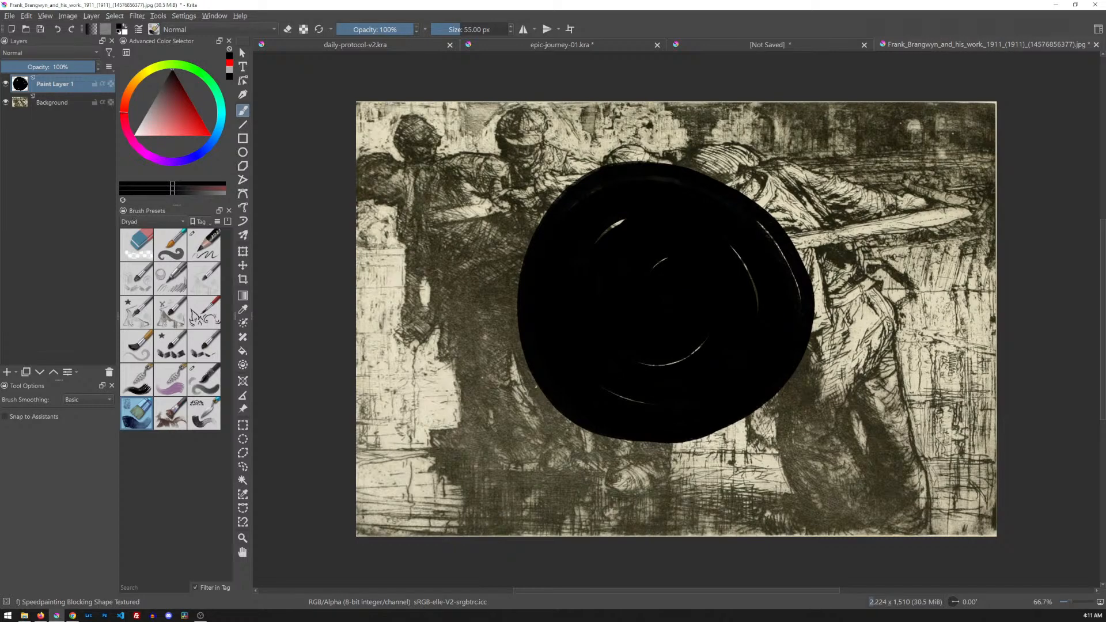
key("ctrl+z")
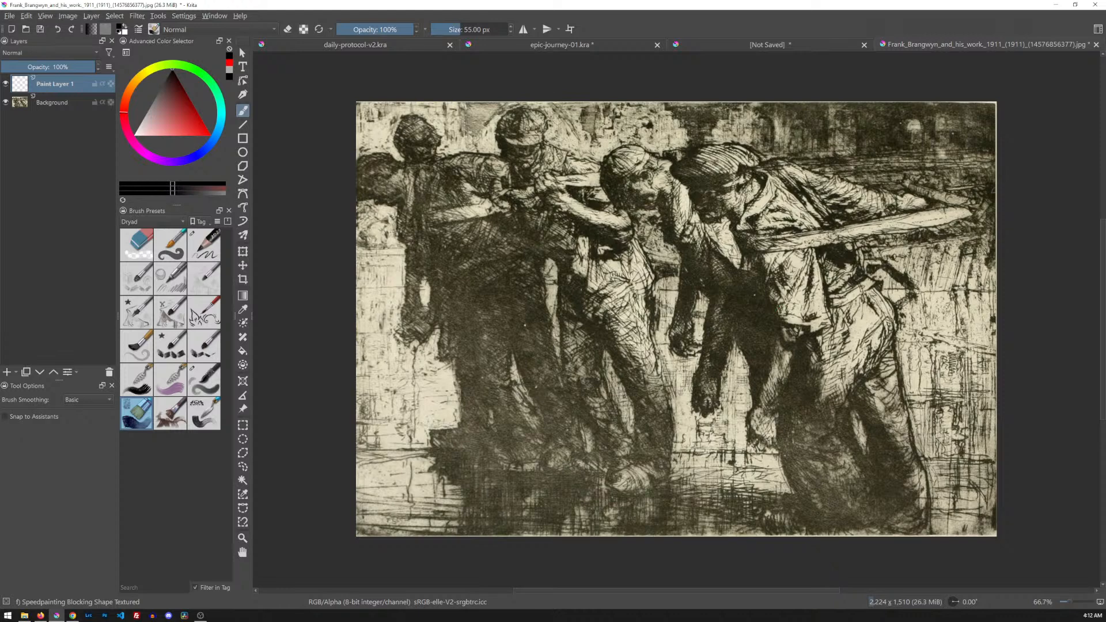
- Draw a rule-of-thirds grid over the etching with two vertical and two horizontal black lines
left_click_drag(555, 96, 551, 536)
left_click_drag(759, 95, 764, 510)
left_click_drag(354, 270, 999, 262)
left_click_drag(344, 416, 999, 394)
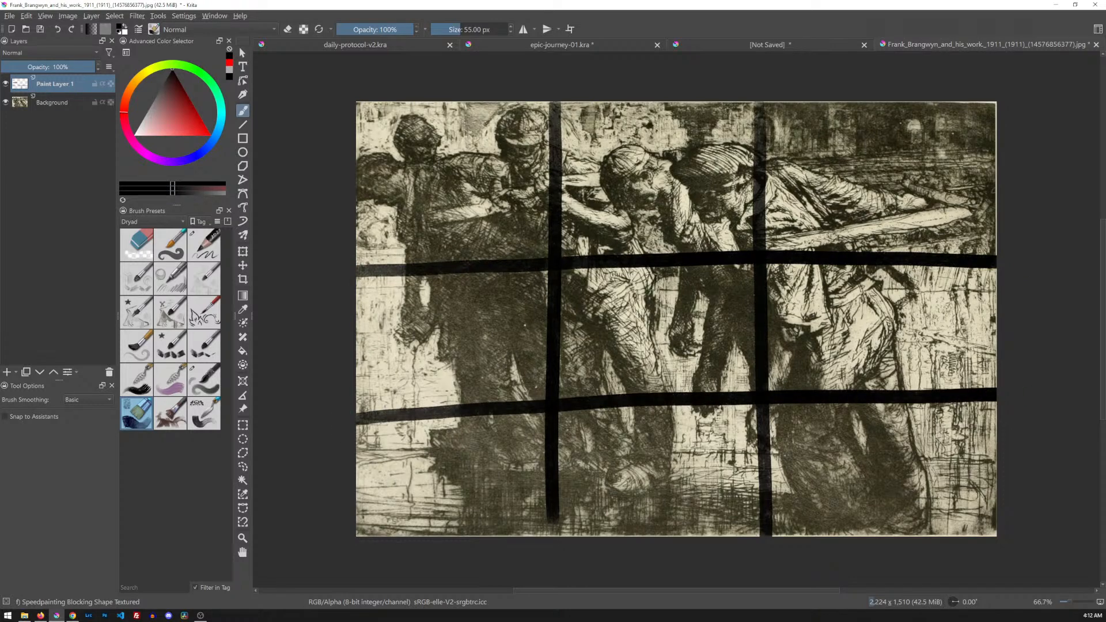
- Circle the four intersections of the thirds grid and retrace its vertical lines
mouse_move(570, 242)
left_mouse_down()
mouse_move(529, 246)
mouse_move(570, 241)
left_mouse_up()
left_click_drag(736, 253, 756, 252)
mouse_move(738, 406)
left_mouse_down()
mouse_move(806, 375)
mouse_move(732, 367)
left_mouse_up()
mouse_move(550, 378)
left_mouse_down()
mouse_move(521, 441)
mouse_move(561, 373)
left_mouse_up()
left_click_drag(554, 441, 557, 536)
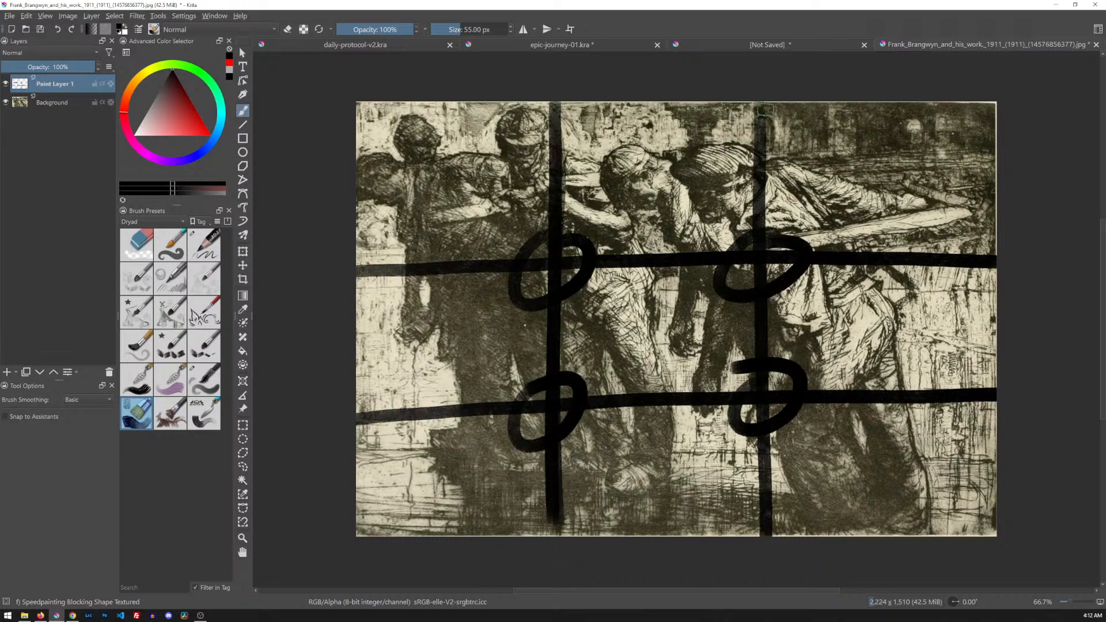
mouse_move(761, 110)
left_mouse_down()
mouse_move(763, 329)
mouse_move(782, 540)
left_mouse_up()
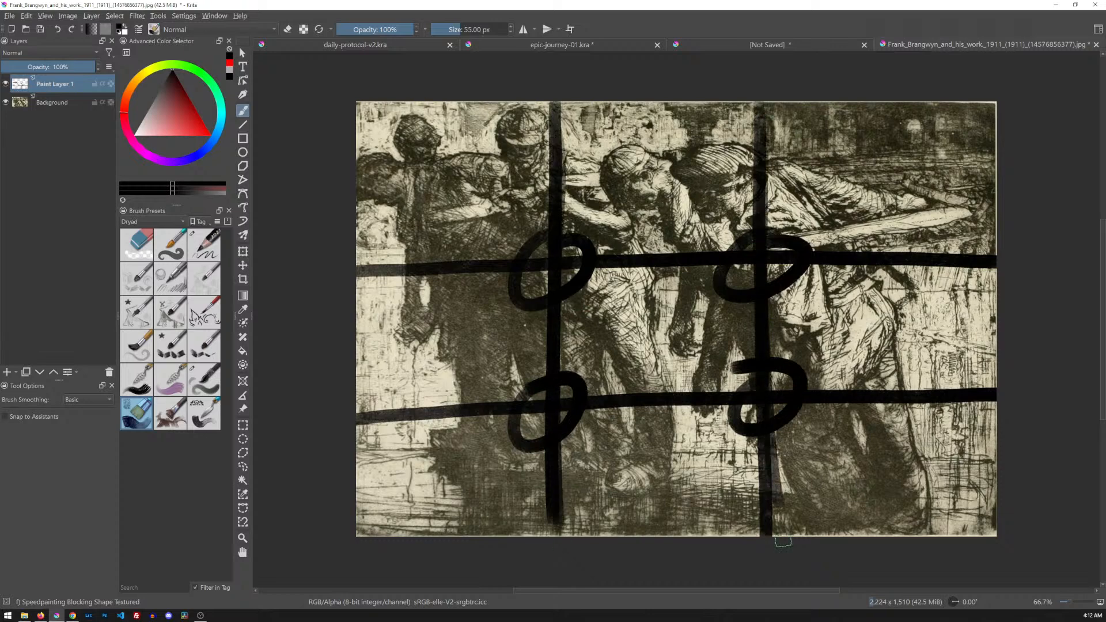
- Undo the last marks and clear the thirds grid and circles from the paint layer
key("ctrl+z")
key("ctrl+z")
key("ctrl+z")
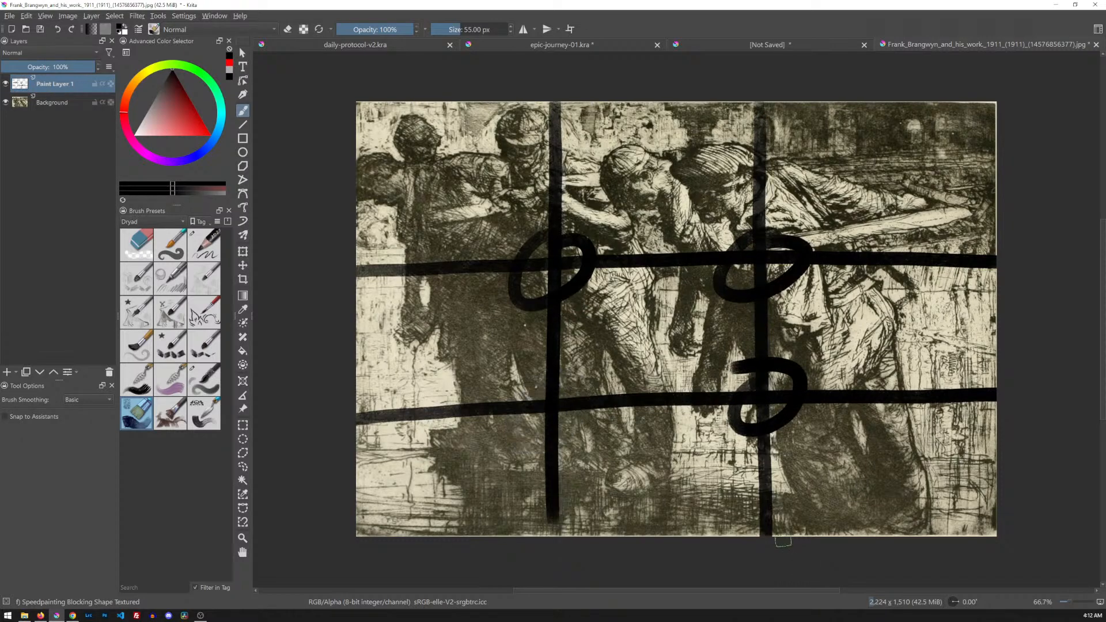
key("Delete")
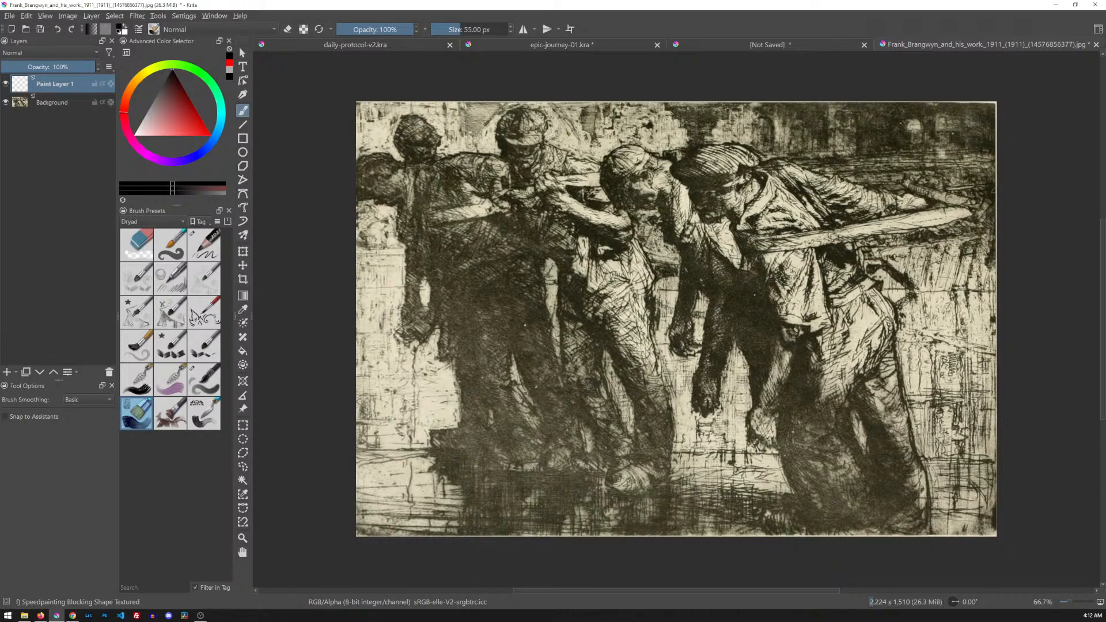
- Paint four sweeping black curves across the etching along the figures' heads, shoulders and outstretched arms
mouse_move(774, 227)
left_mouse_down()
mouse_move(491, 149)
mouse_move(337, 175)
left_mouse_up()
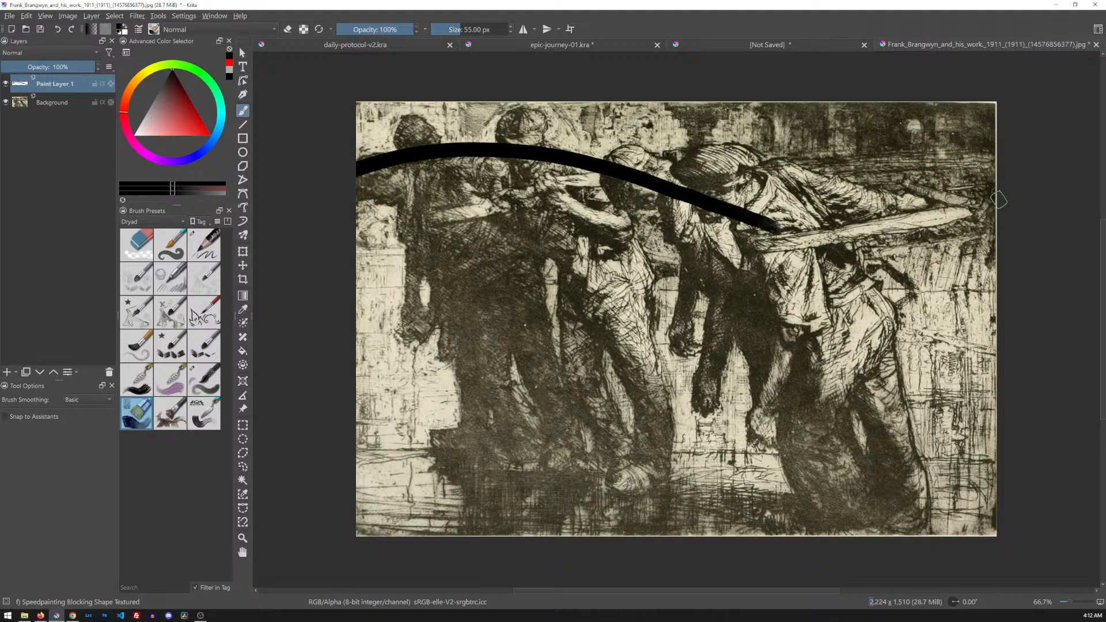
mouse_move(1002, 198)
left_mouse_down()
mouse_move(860, 236)
mouse_move(746, 245)
left_mouse_up()
mouse_move(999, 157)
left_mouse_down()
mouse_move(695, 161)
mouse_move(460, 222)
left_mouse_up()
mouse_move(843, 239)
left_mouse_down()
mouse_move(652, 183)
mouse_move(498, 156)
mouse_move(344, 190)
left_mouse_up()
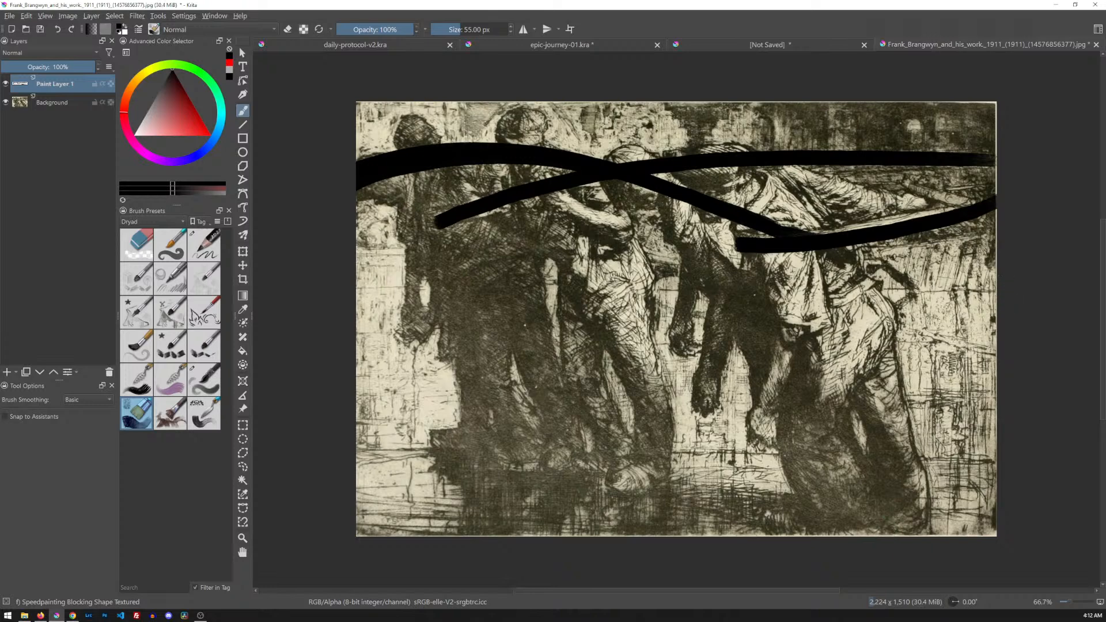
- Paint four arcs fanning from the etching's left edge down to its bottom edge along the bodies, and clear the paint layer
mouse_move(882, 545)
left_mouse_down()
mouse_move(809, 400)
mouse_move(697, 293)
mouse_move(577, 236)
mouse_move(421, 206)
mouse_move(354, 214)
left_mouse_up()
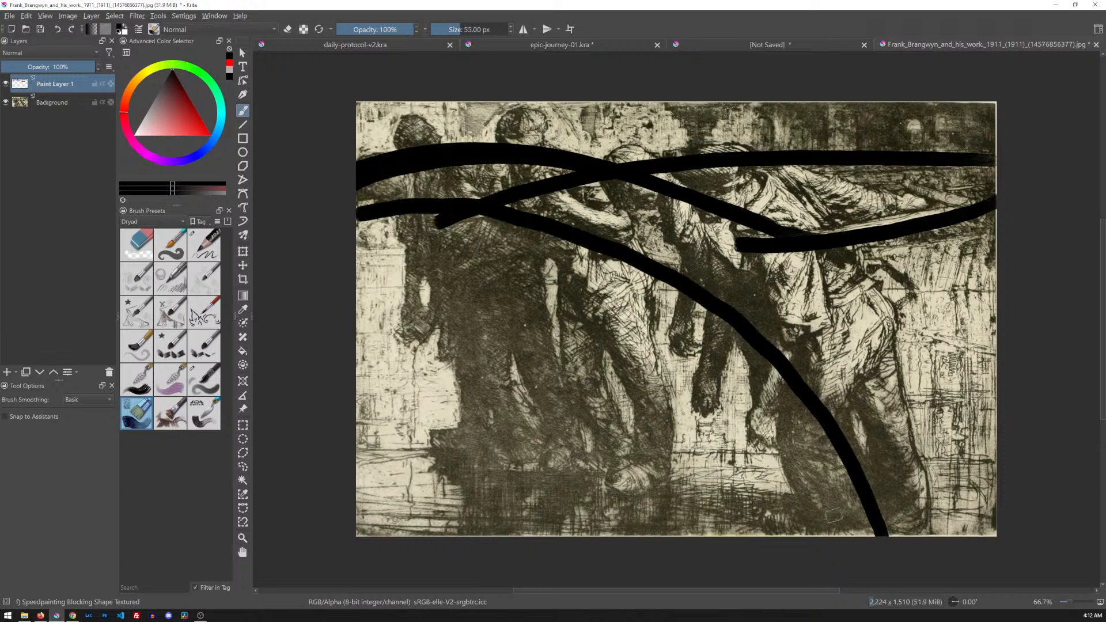
mouse_move(668, 532)
left_mouse_down()
mouse_move(662, 490)
mouse_move(590, 358)
mouse_move(449, 233)
mouse_move(321, 227)
left_mouse_up()
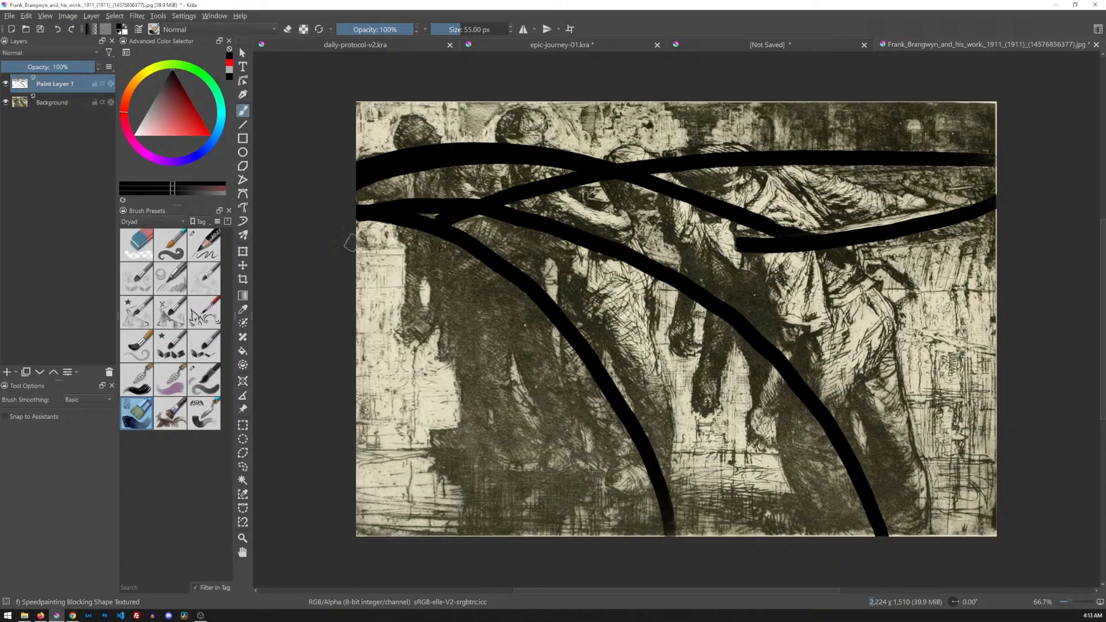
mouse_move(598, 536)
left_mouse_down()
mouse_move(526, 358)
mouse_move(402, 245)
mouse_move(356, 227)
left_mouse_up()
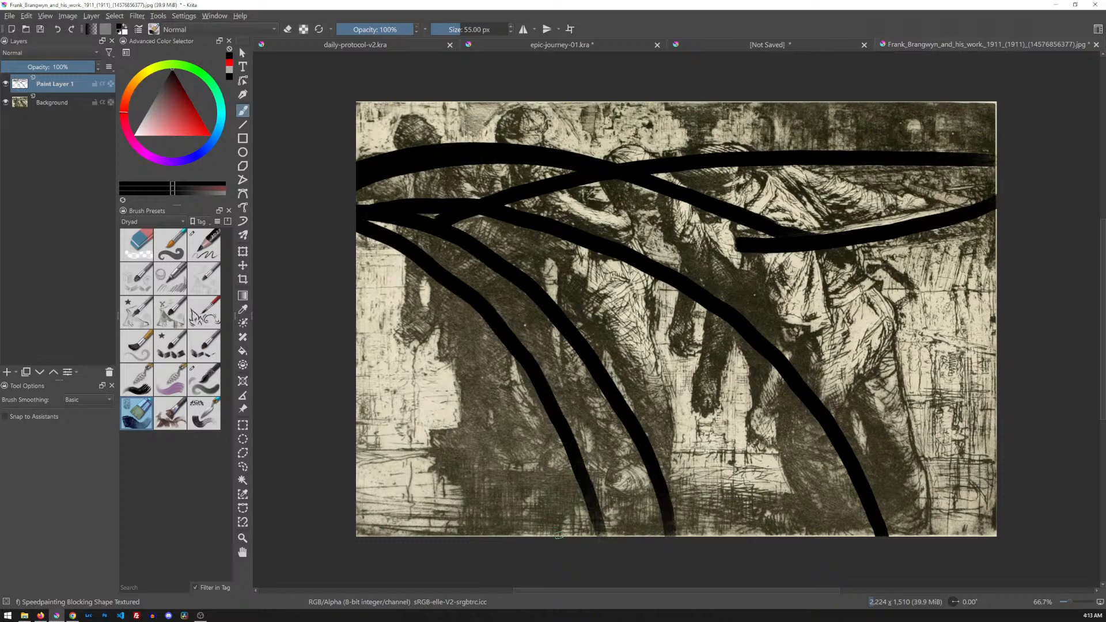
mouse_move(560, 537)
left_mouse_down()
mouse_move(513, 441)
mouse_move(354, 258)
left_mouse_up()
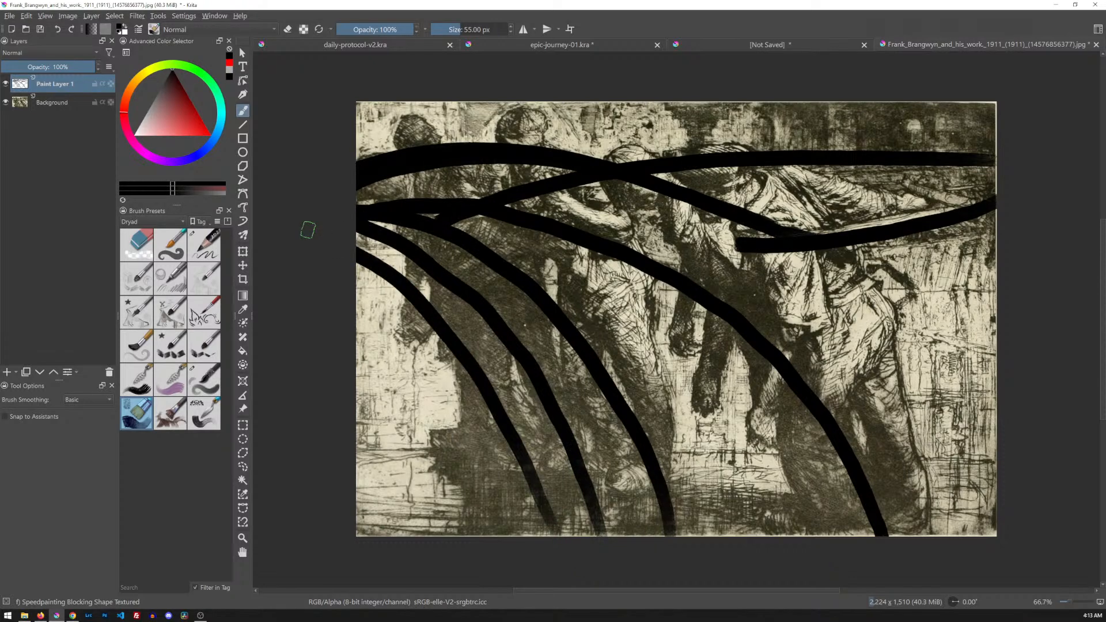
key("Delete")
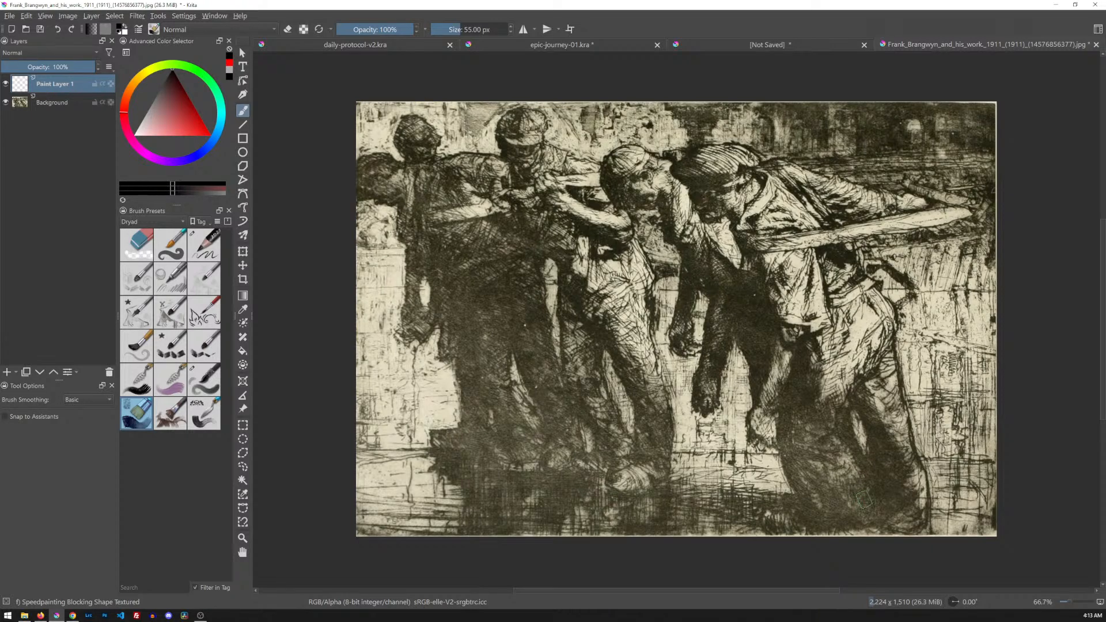
- Redraw the composition's flow as three descending arcs and two long curves across the upper figures, and clear the paint layer
mouse_move(876, 518)
left_mouse_down()
mouse_move(794, 401)
mouse_move(524, 216)
mouse_move(360, 197)
left_mouse_up()
mouse_move(698, 529)
left_mouse_down()
mouse_move(637, 406)
mouse_move(361, 196)
left_mouse_up()
mouse_move(637, 527)
left_mouse_down()
mouse_move(594, 444)
mouse_move(359, 211)
left_mouse_up()
left_click_drag(956, 222, 400, 171)
mouse_move(970, 174)
left_mouse_down()
mouse_move(448, 149)
mouse_move(286, 179)
left_mouse_up()
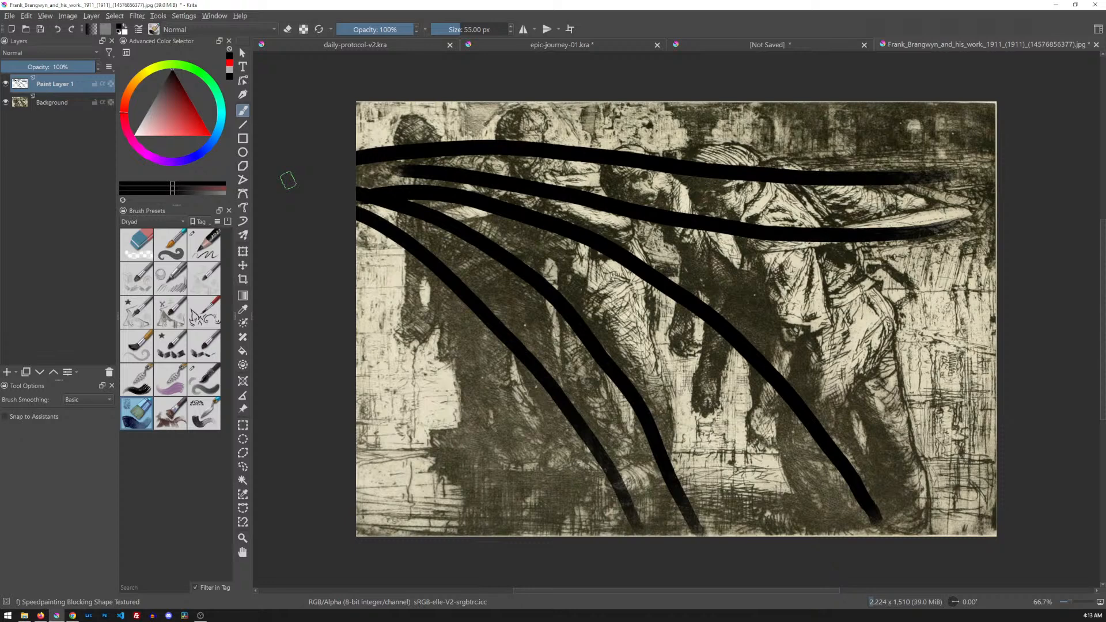
key("Delete")
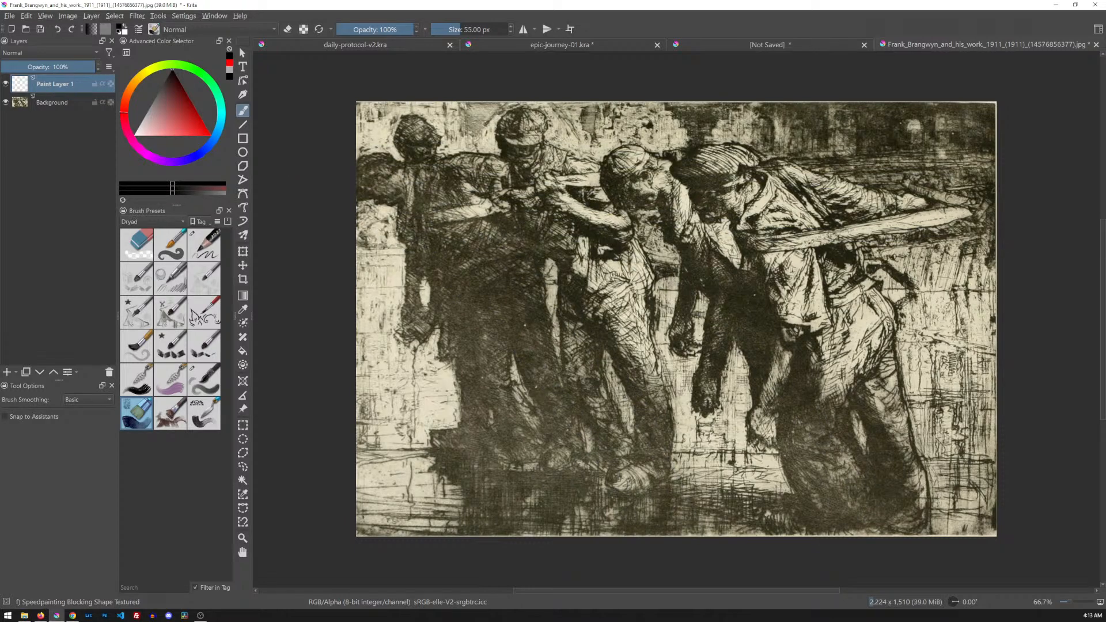
- Close the Brangwyn etching without saving and activate the Move tool for the portrait photo layer
left_click(1096, 44)
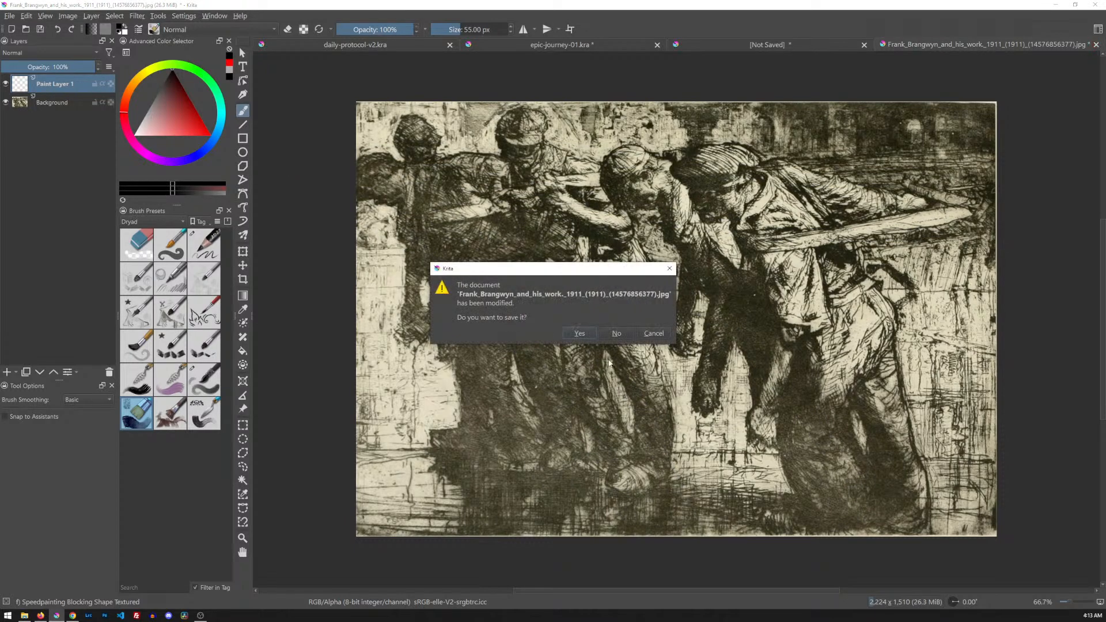
left_click(615, 335)
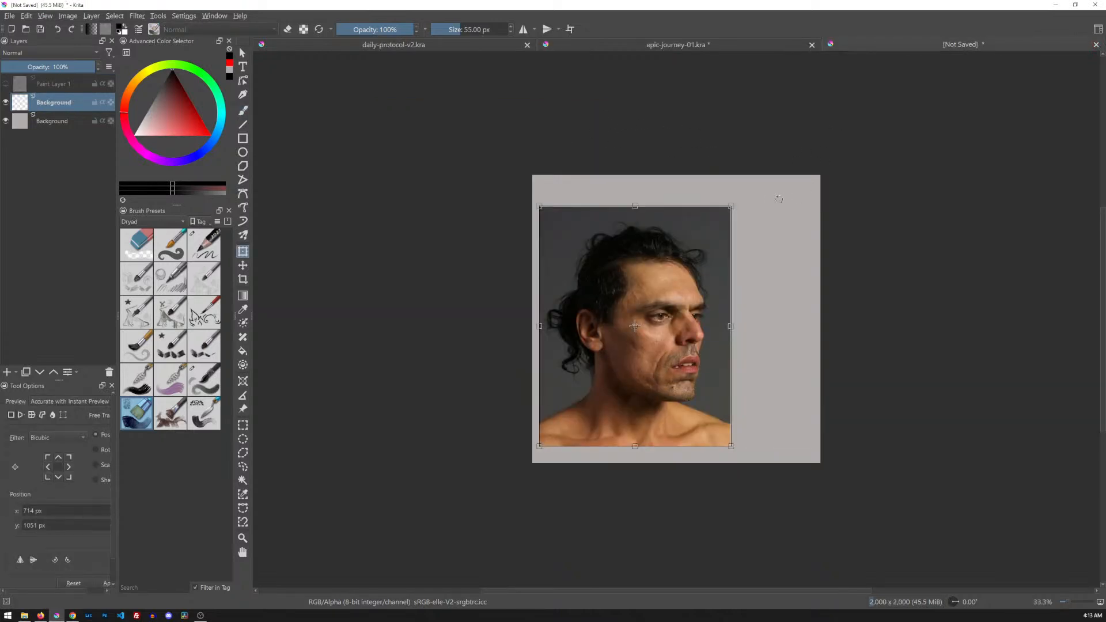
key("t")
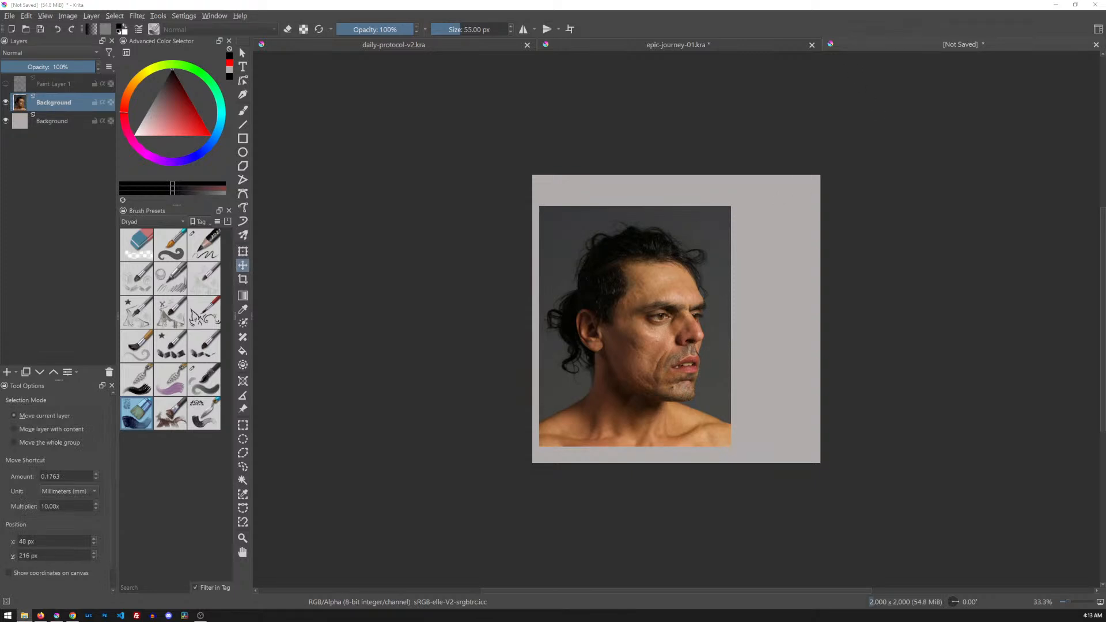
- Switch to File Explorer, bring its window back over the canvas and look through the rest of the Frank Brangwyn folder
left_click_drag(727, 0, 681, 63)
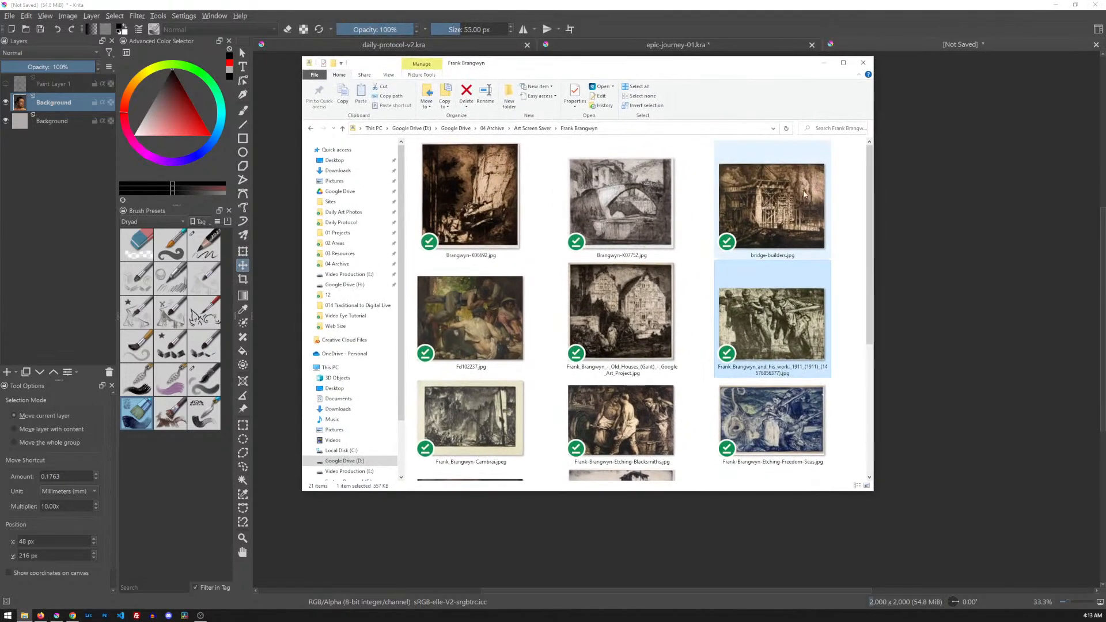
scroll(801, 207, "down", 6)
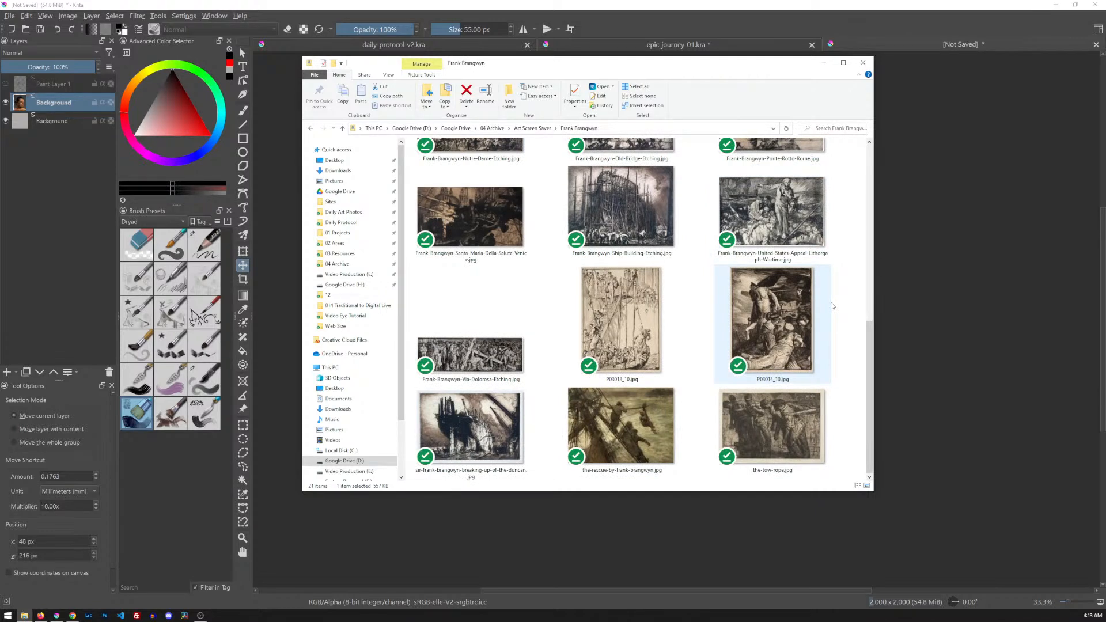
scroll(831, 305, "up", 3)
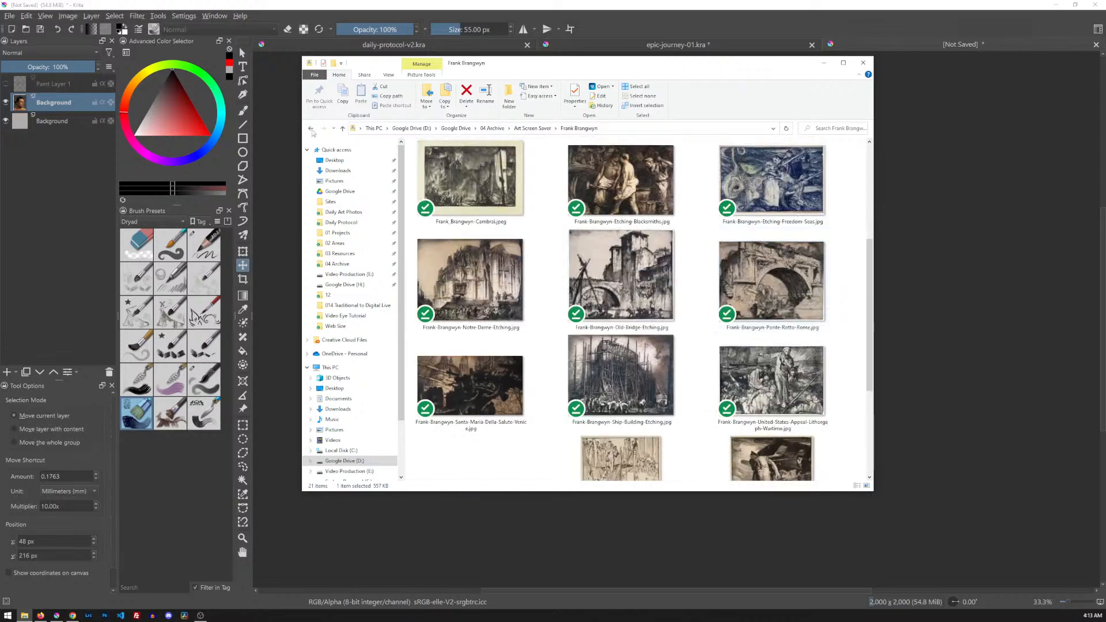
- Go back to Art Screen Saver, open the Goya folder, enlarge the thumbnails and look through the etchings for composition examples
left_click(310, 129)
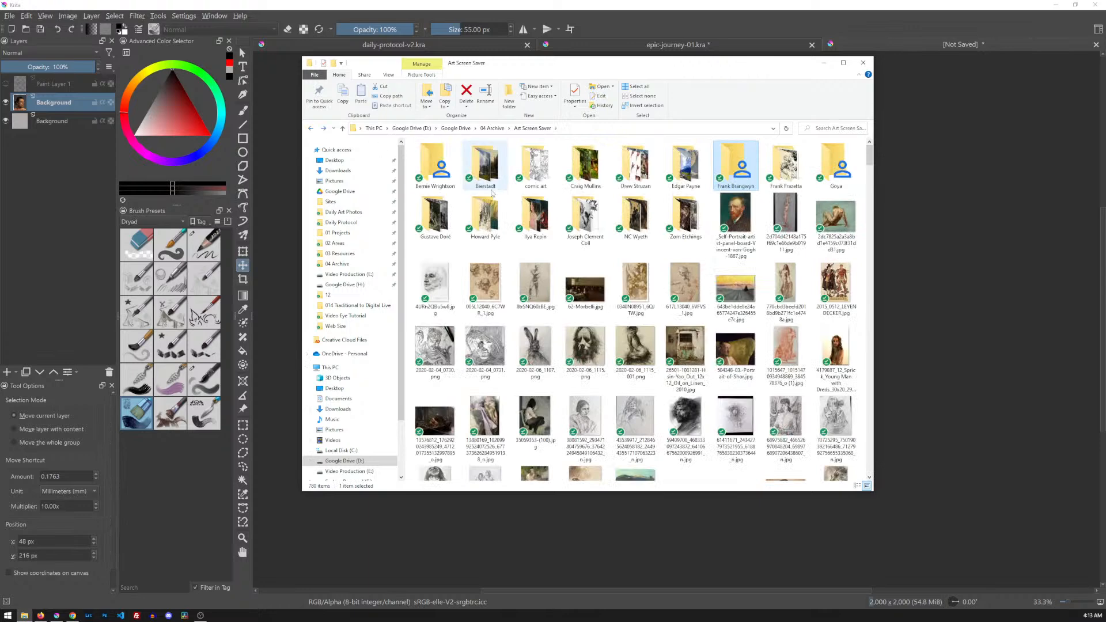
left_click(835, 170)
double_click(834, 170)
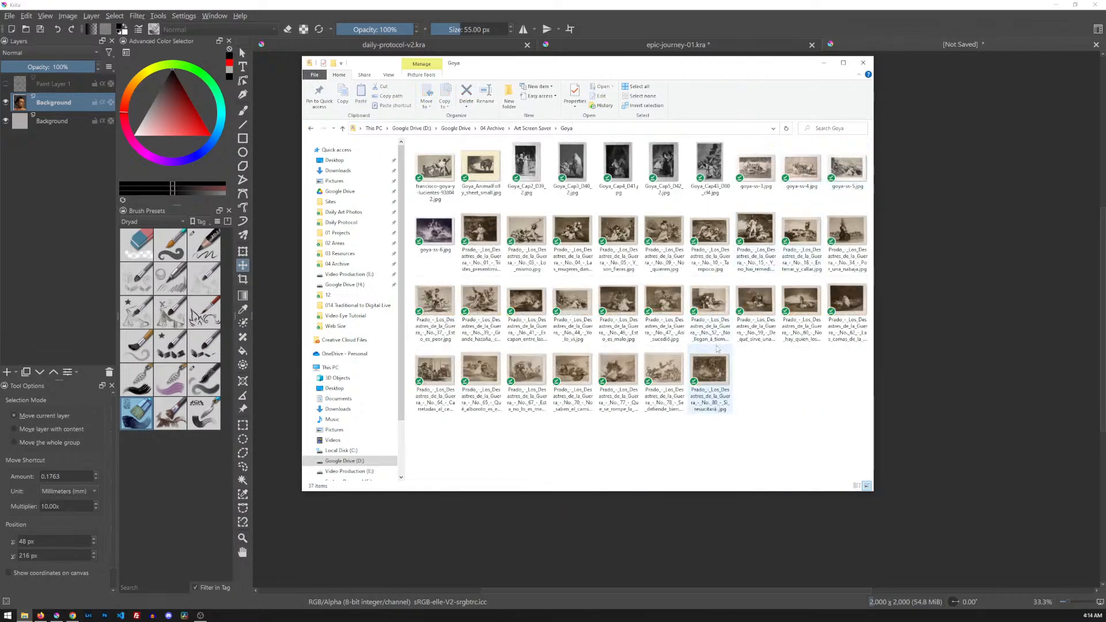
scroll(715, 368, "up", 2, "ctrl")
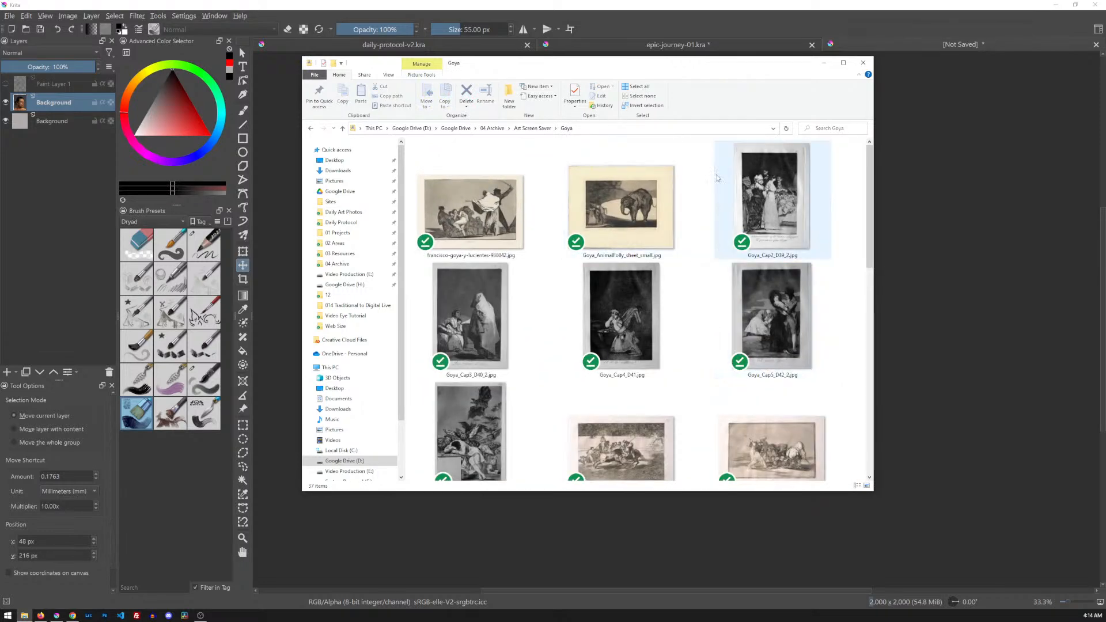
scroll(720, 230, "down", 5)
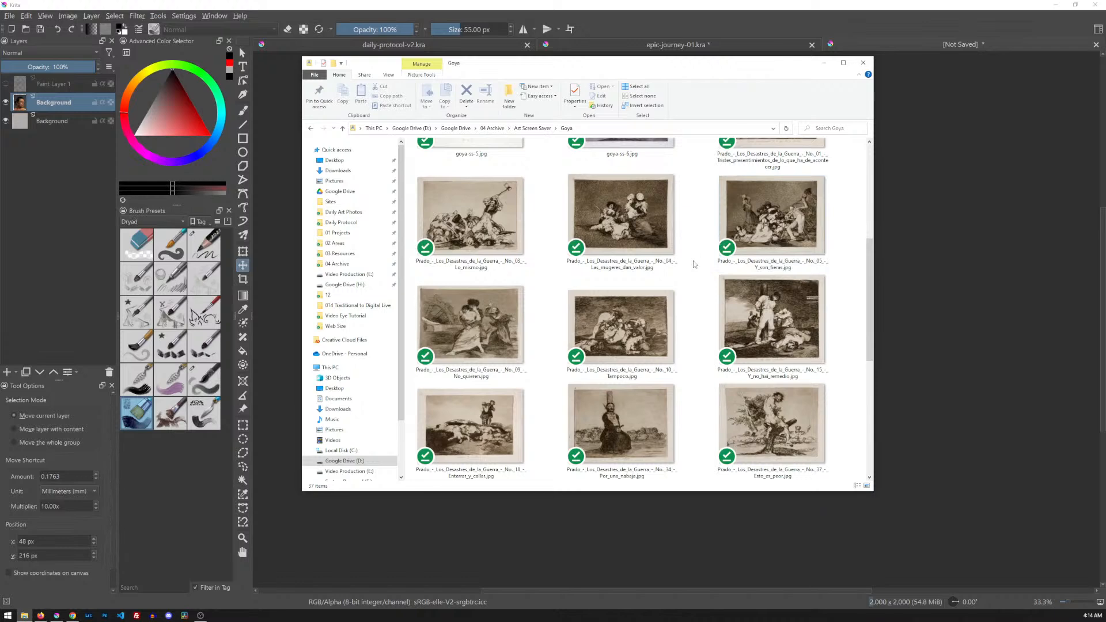
scroll(694, 264, "down", 8)
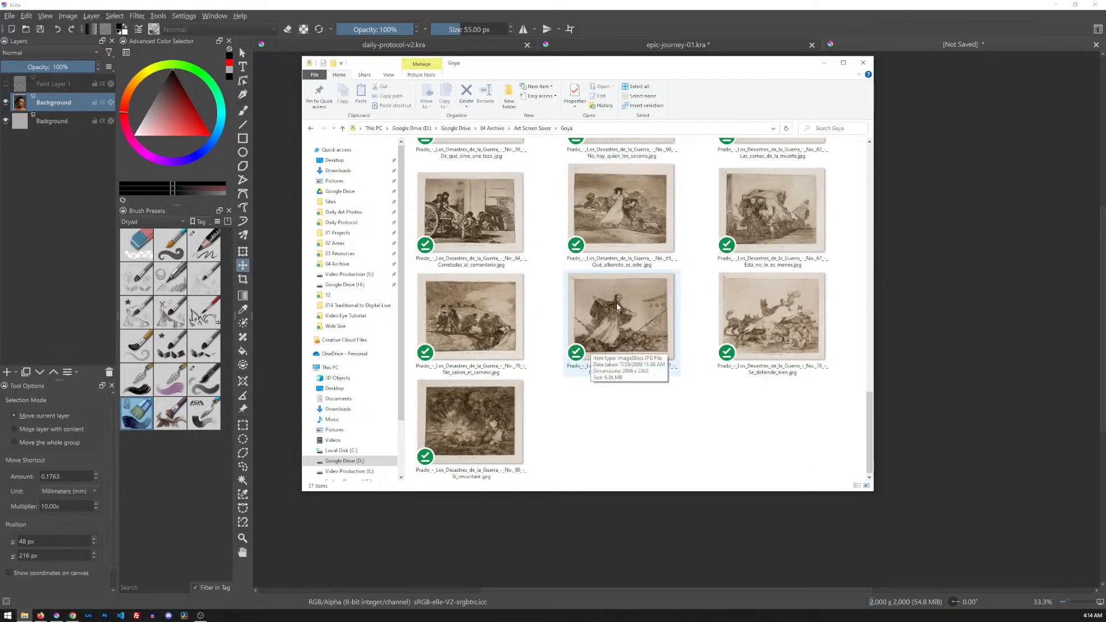
- Open francisco-goya-y-lucientes-938042.jpg from the Goya folder in Krita and move the File Explorer window off the canvas
scroll(633, 303, "up", 6)
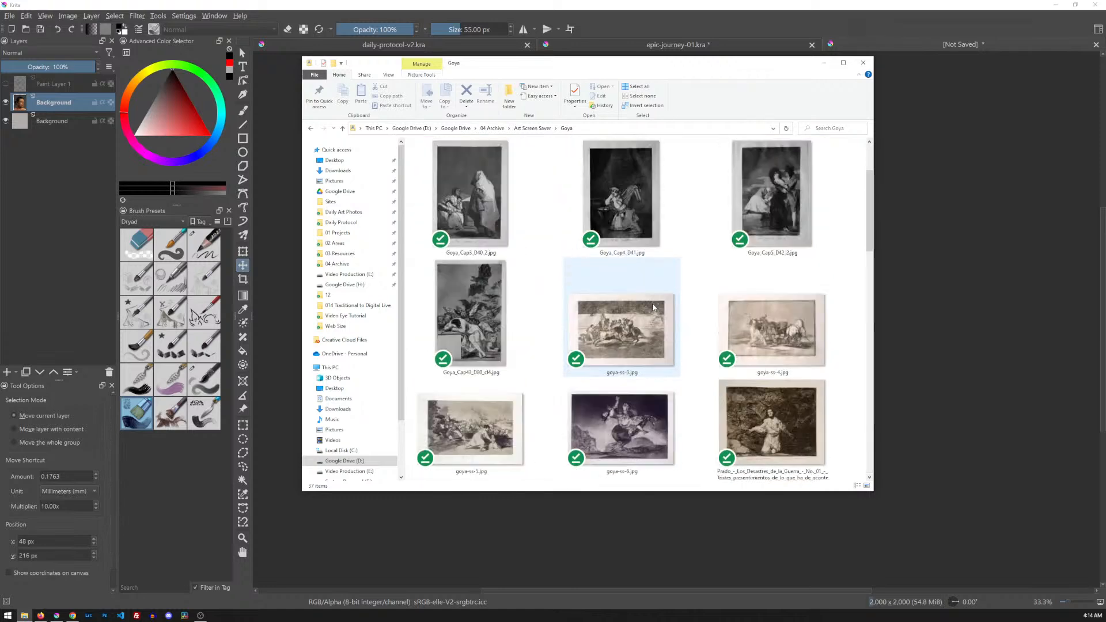
scroll(653, 307, "up", 2)
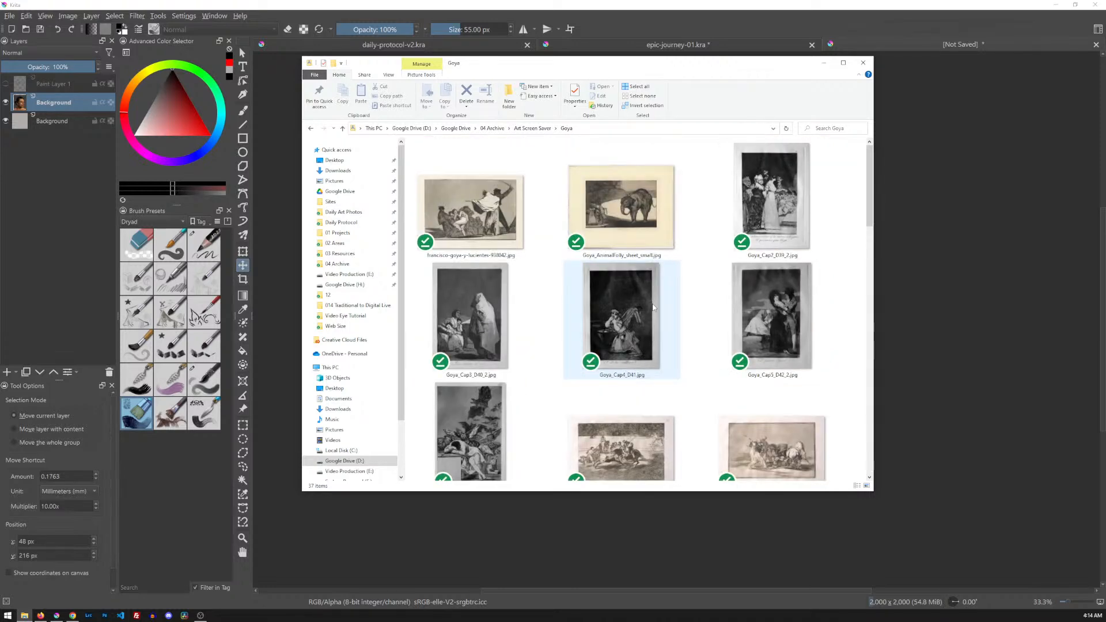
right_click(505, 218)
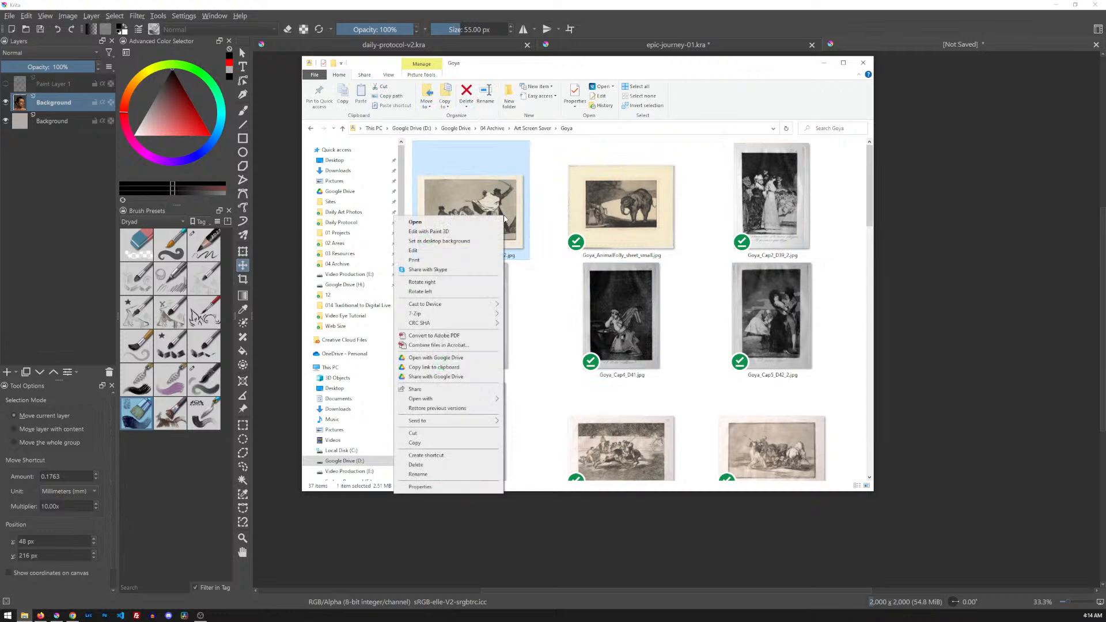
mouse_move(444, 398)
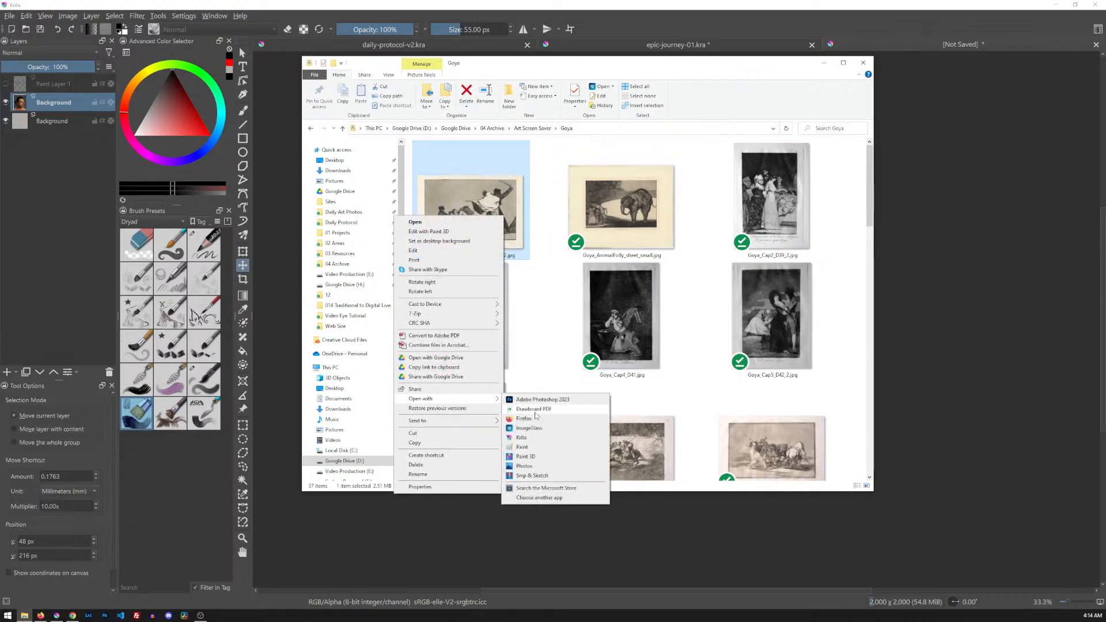
left_click(525, 438)
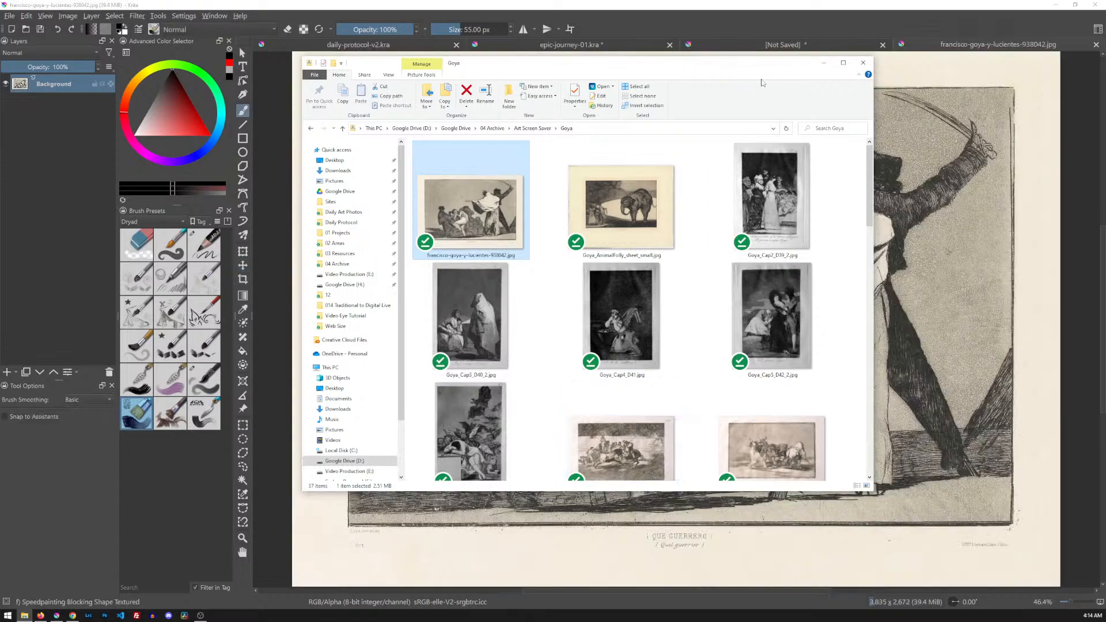
left_click_drag(738, 66, 807, 0)
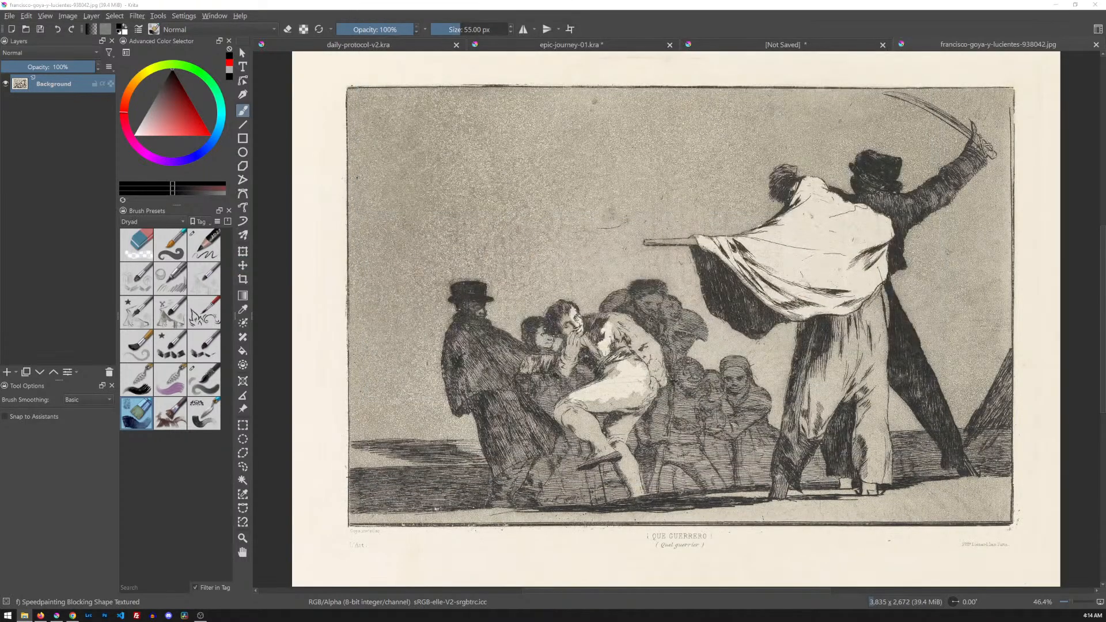
left_click(956, 50)
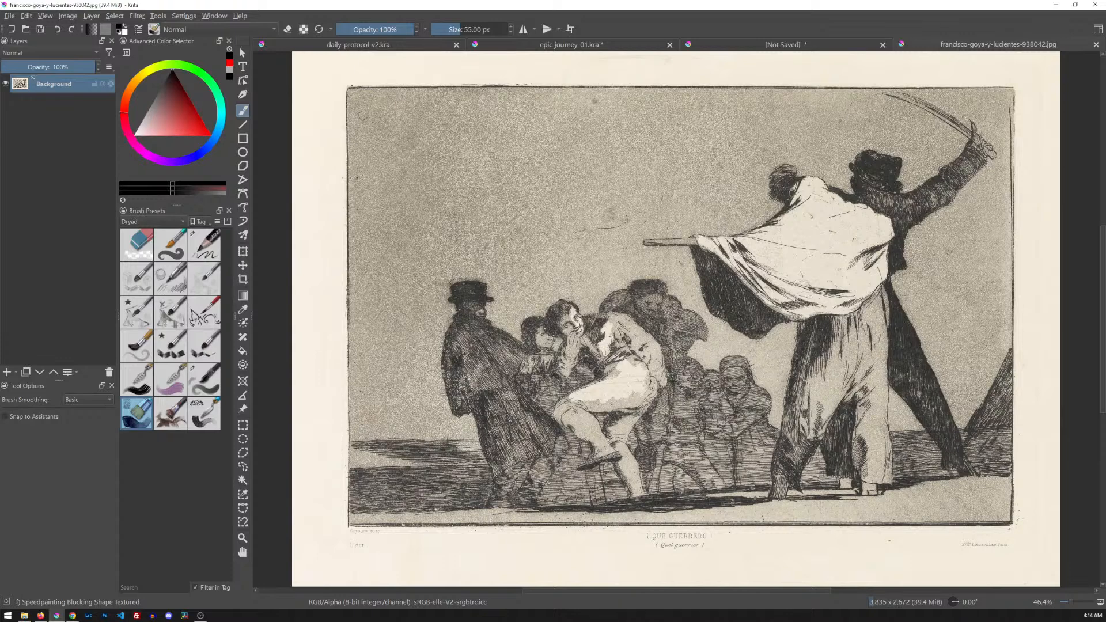
- Draw a golden-ratio grid and a large spiral over the Goya etching, and undo all the strokes
left_click_drag(749, 95, 738, 509)
left_click_drag(741, 301, 347, 304)
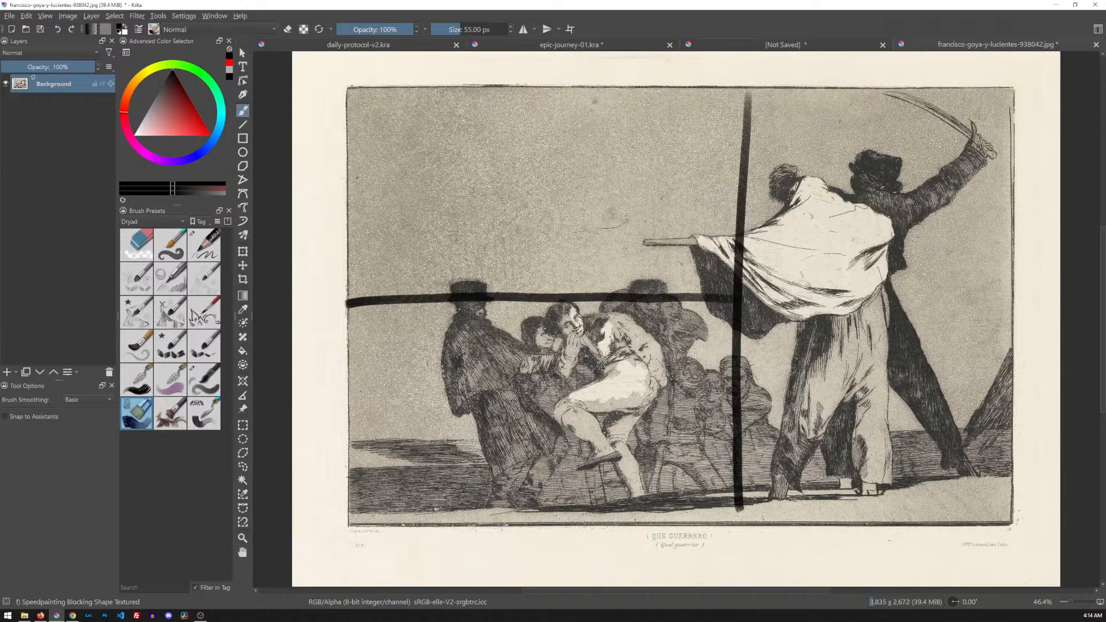
left_click_drag(529, 89, 527, 300)
left_click_drag(350, 210, 540, 198)
mouse_move(999, 99)
left_mouse_down()
mouse_move(951, 245)
mouse_move(538, 475)
mouse_move(510, 122)
mouse_move(495, 189)
mouse_move(561, 204)
left_mouse_up()
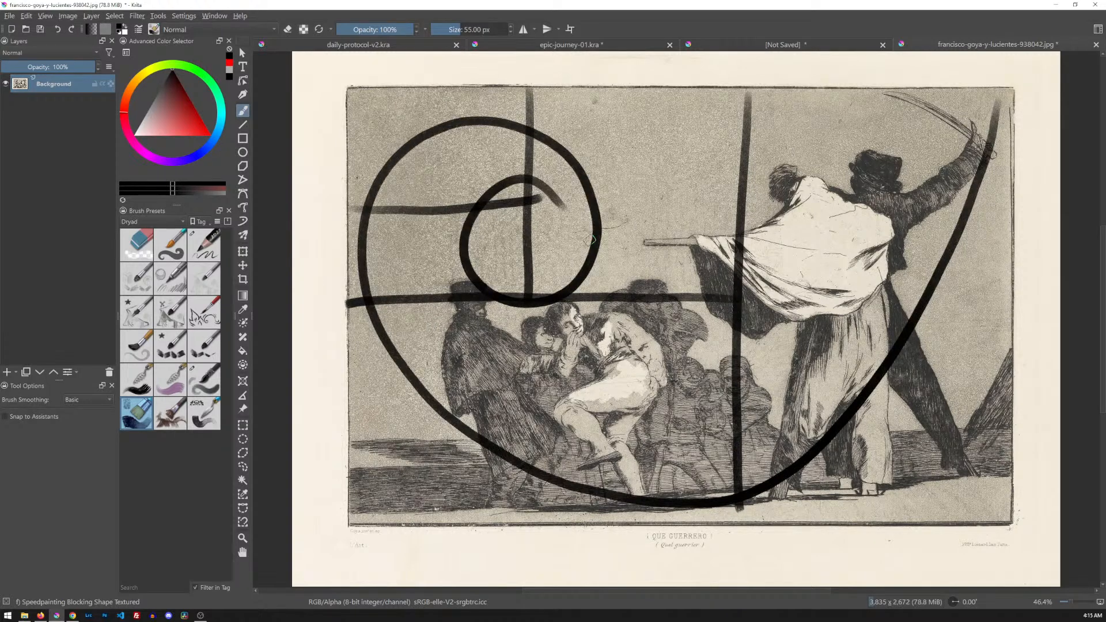
key("ctrl+z")
key("ctrl+z")
key("ctrl+z")
key("ctrl+z")
key("ctrl+z")
key("ctrl+z")
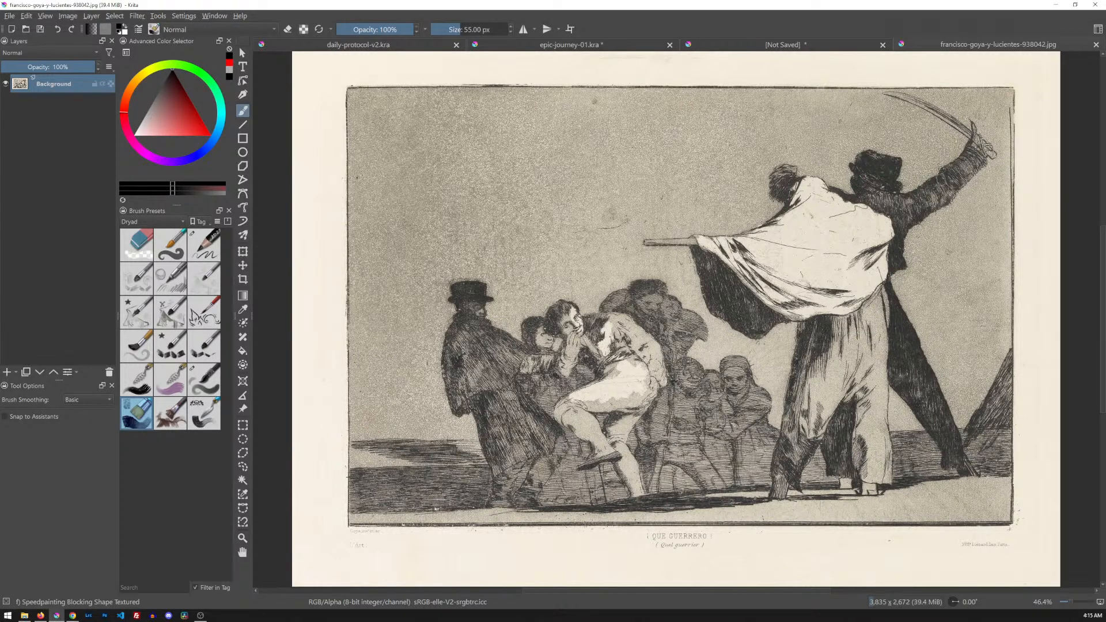
- Trace the flow from the sabre along the arm and stick into a loop around the crowd, circle the white cloth, and undo the strokes
mouse_move(872, 90)
left_mouse_down()
mouse_move(976, 139)
mouse_move(986, 156)
mouse_move(934, 190)
mouse_move(814, 235)
mouse_move(639, 242)
left_mouse_up()
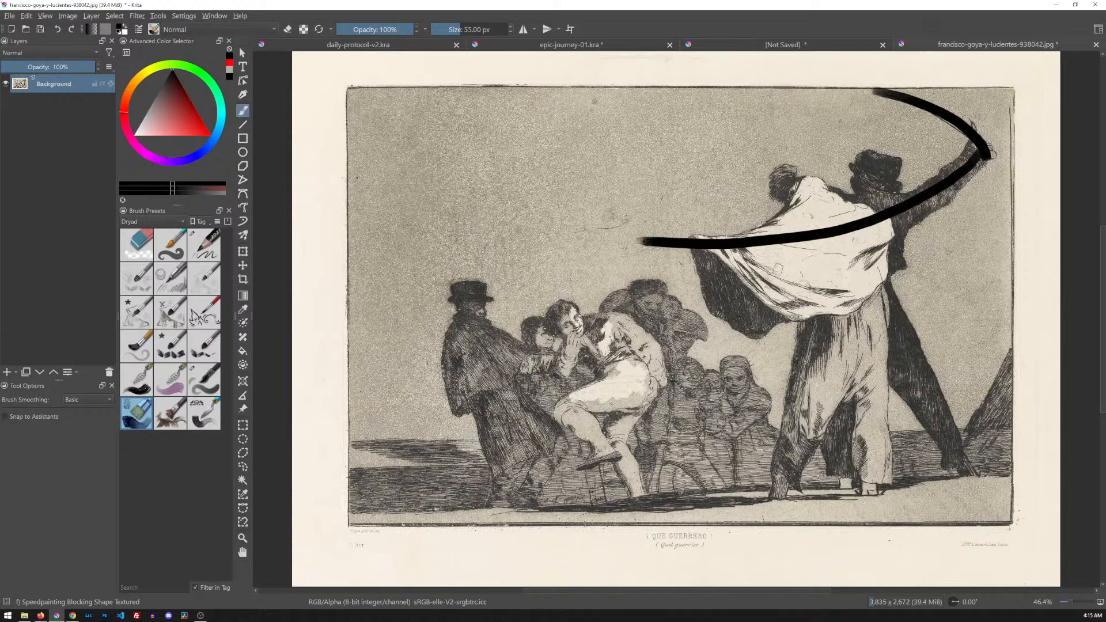
mouse_move(648, 243)
left_mouse_down()
mouse_move(507, 250)
mouse_move(429, 455)
mouse_move(743, 484)
mouse_move(535, 262)
mouse_move(472, 288)
left_mouse_up()
mouse_move(892, 166)
left_mouse_down()
mouse_move(841, 161)
mouse_move(938, 233)
mouse_move(853, 166)
left_mouse_up()
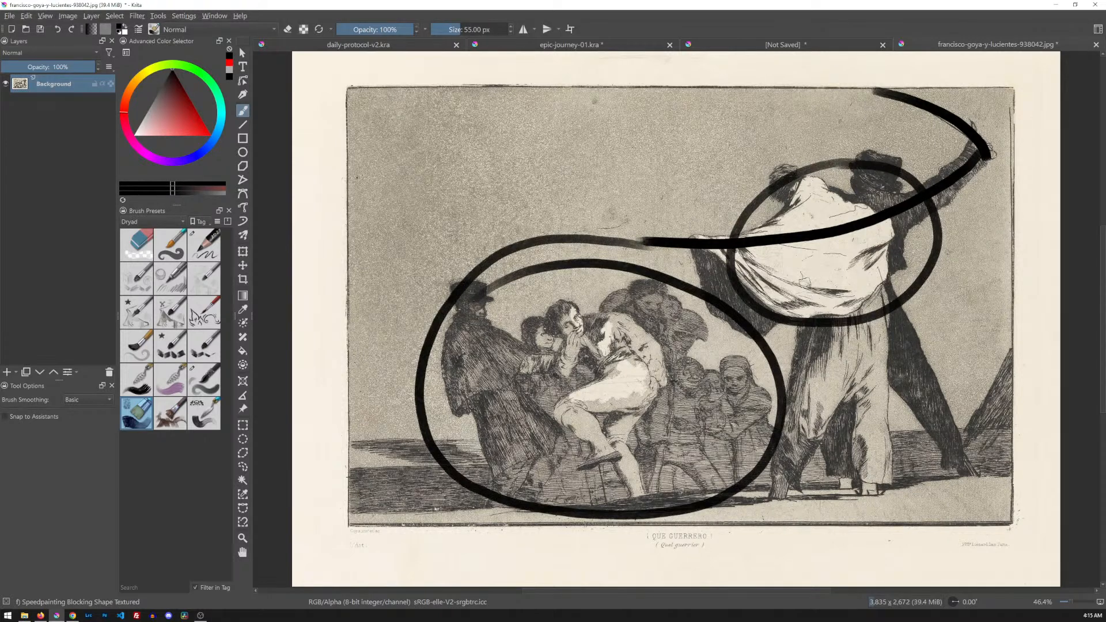
key("ctrl+z")
key("ctrl+z")
key("ctrl+z")
key("ctrl+z")
key("ctrl+z")
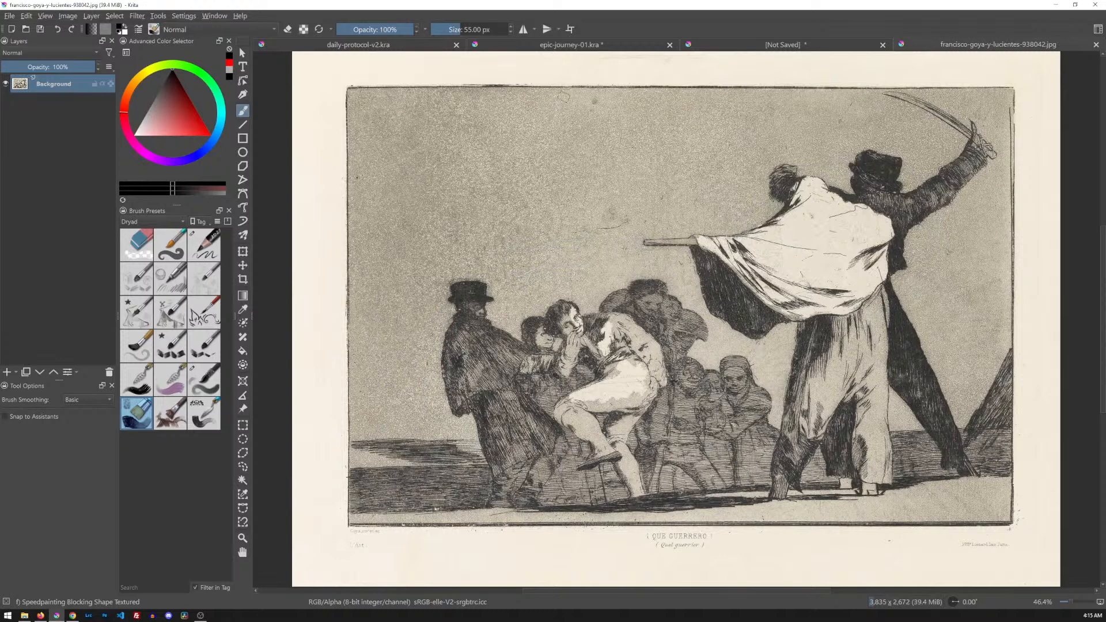
- Draw a rule-of-thirds grid of two vertical and two horizontal lines over the etching, and undo back to the clean image
left_click_drag(556, 88, 563, 482)
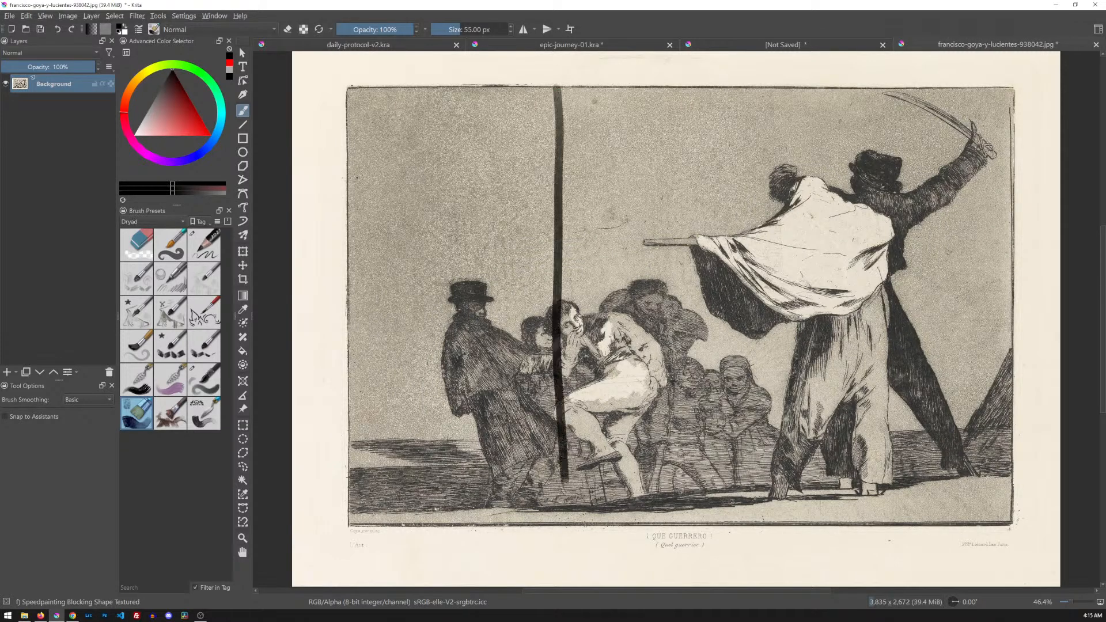
left_click_drag(774, 86, 788, 482)
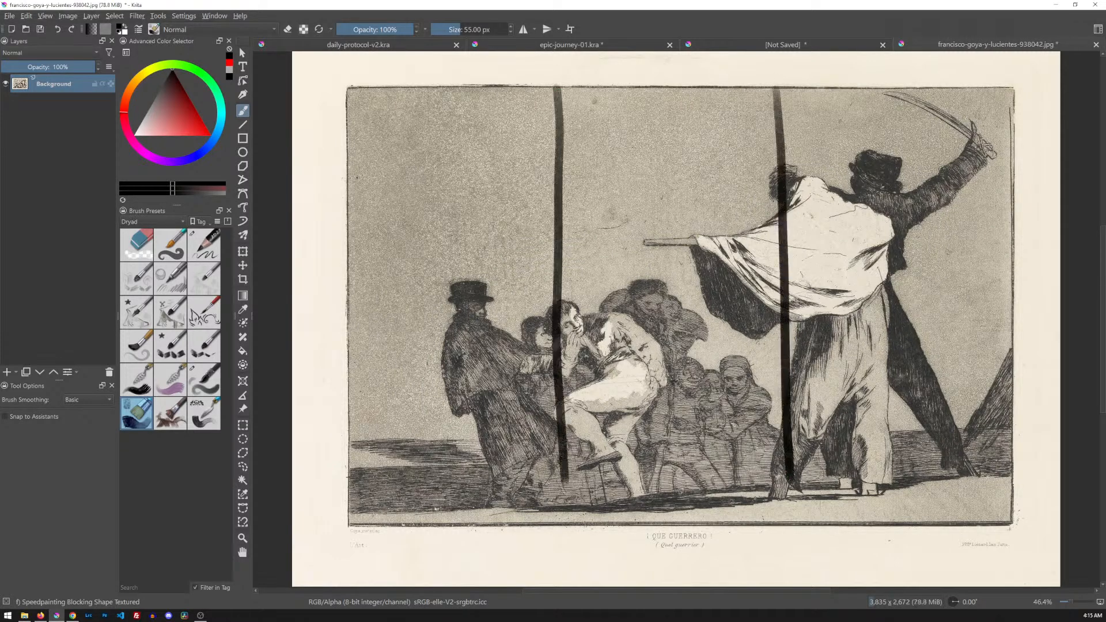
left_click_drag(347, 234, 1030, 227)
left_click_drag(344, 395, 1031, 374)
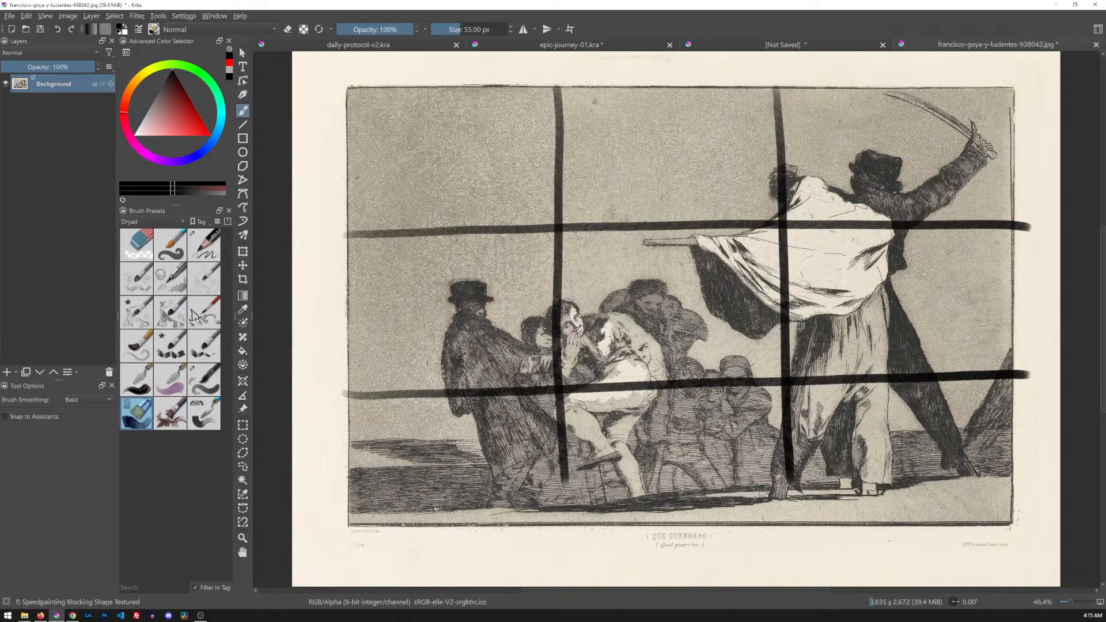
key("ctrl")
key("Delete")
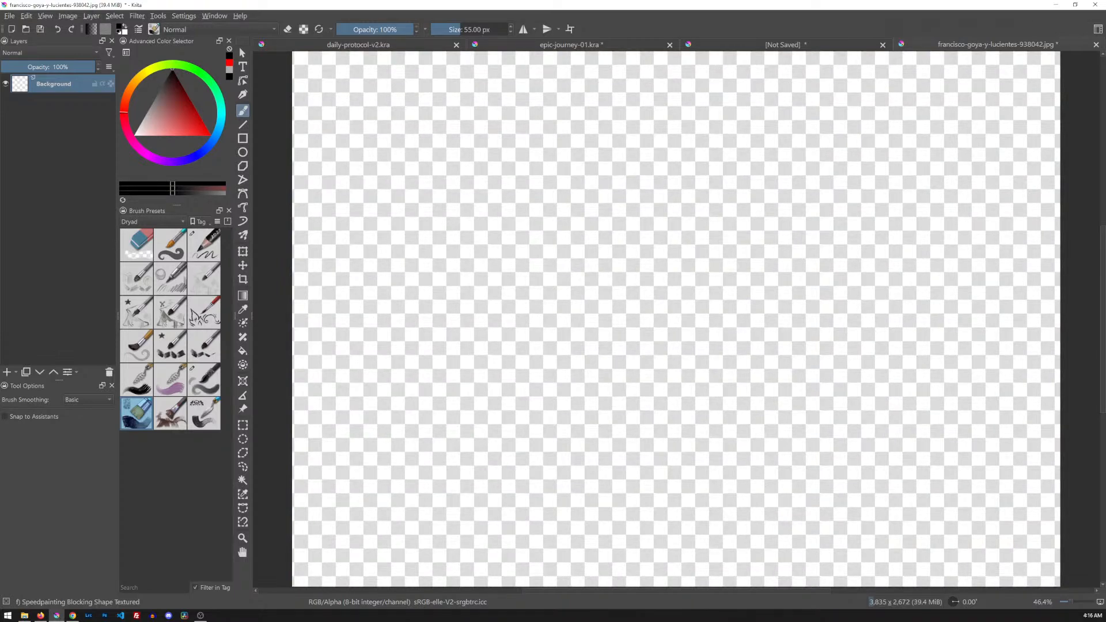
key("ctrl+z")
key("ctrl+z")
key("ctrl+z")
key("ctrl+z")
key("ctrl+z")
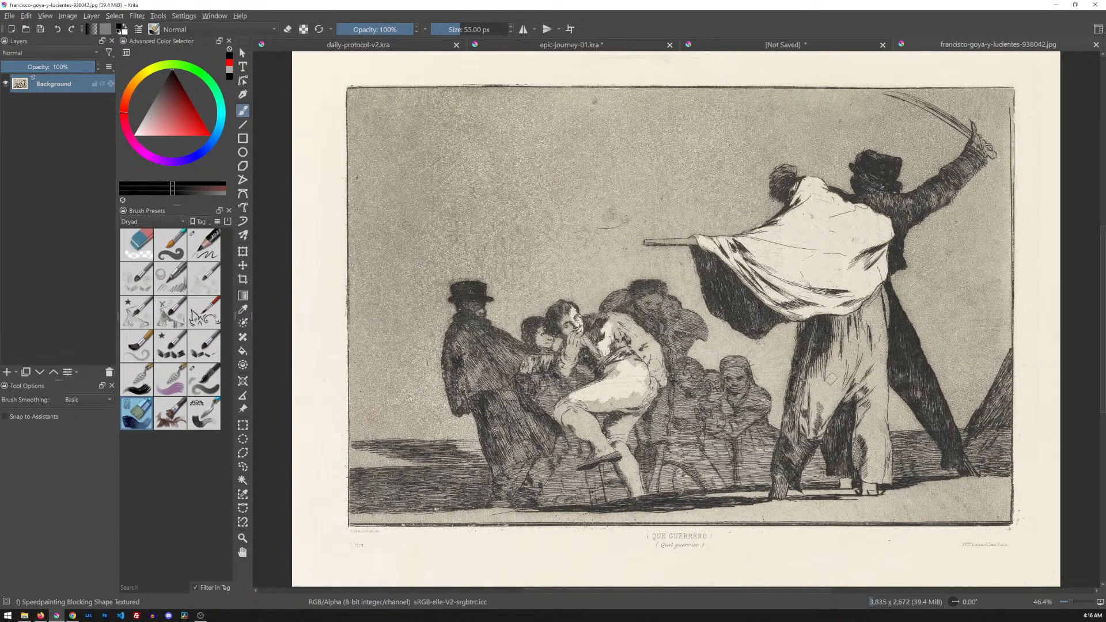
- Mark the wedge shape around the swordsman with two diagonals meeting near the stick's tip, and undo both
mouse_move(601, 236)
left_mouse_down()
mouse_move(689, 283)
mouse_move(726, 334)
mouse_move(921, 514)
left_mouse_up()
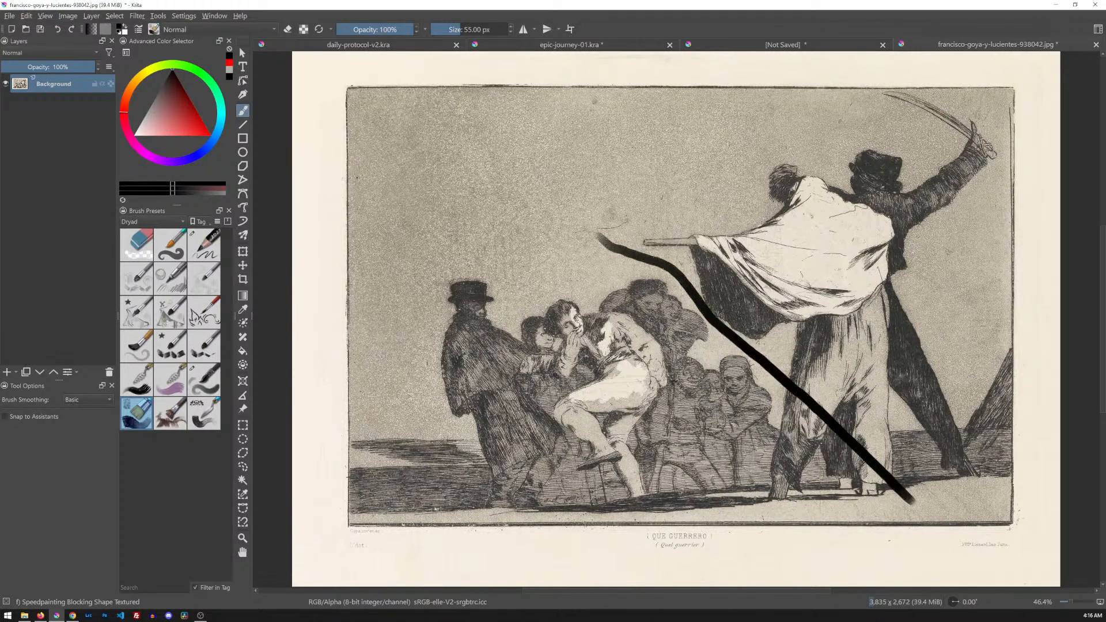
mouse_move(601, 233)
left_mouse_down()
mouse_move(789, 105)
mouse_move(875, 71)
left_mouse_up()
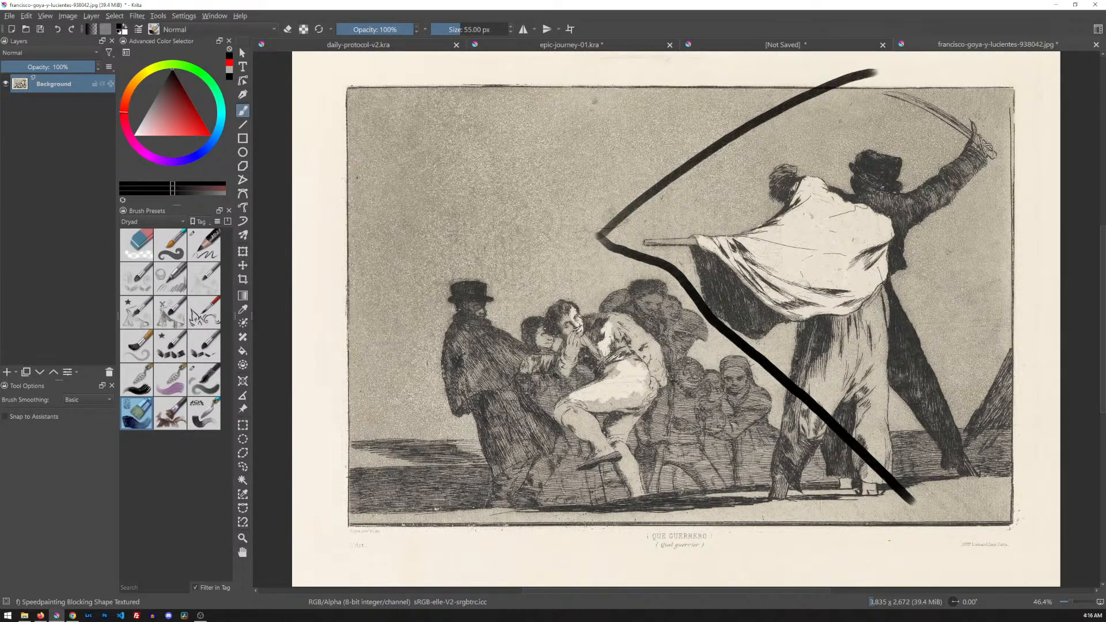
key("ctrl+z")
key("ctrl+z")
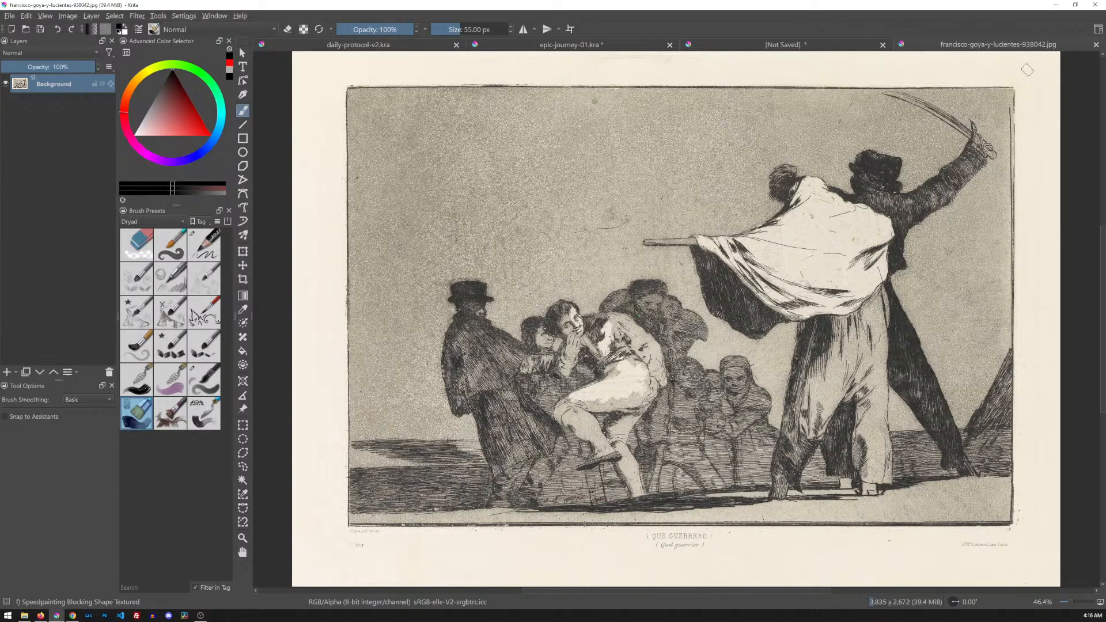
- Close the Goya etching and bring File Explorer back over the canvas, returning to the Art Screen Saver folder
left_click(1096, 44)
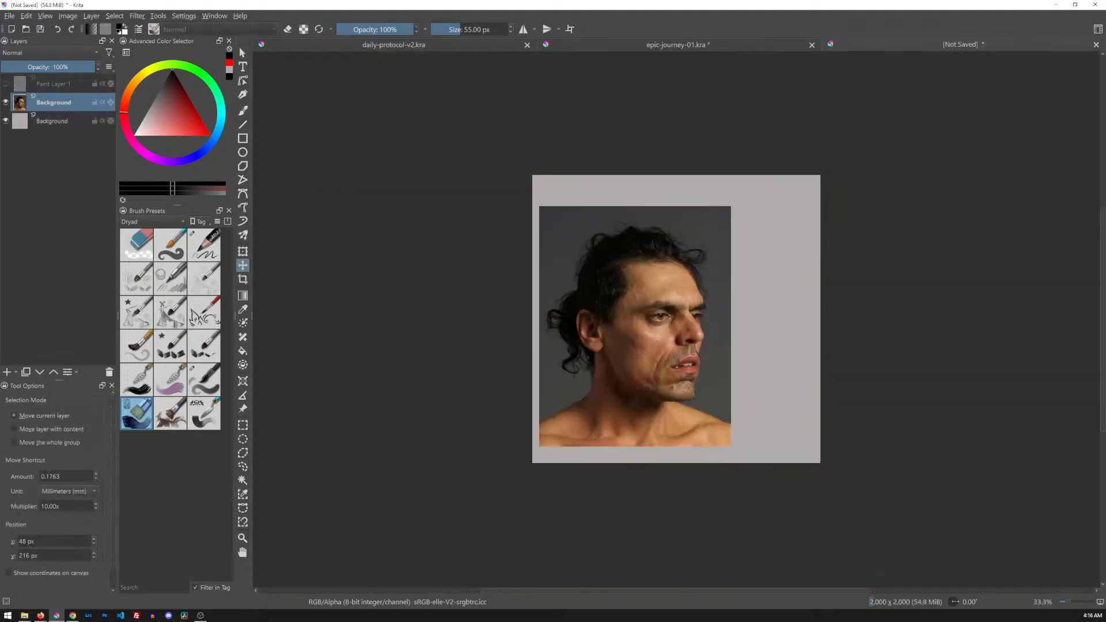
left_click_drag(586, 0, 575, 89)
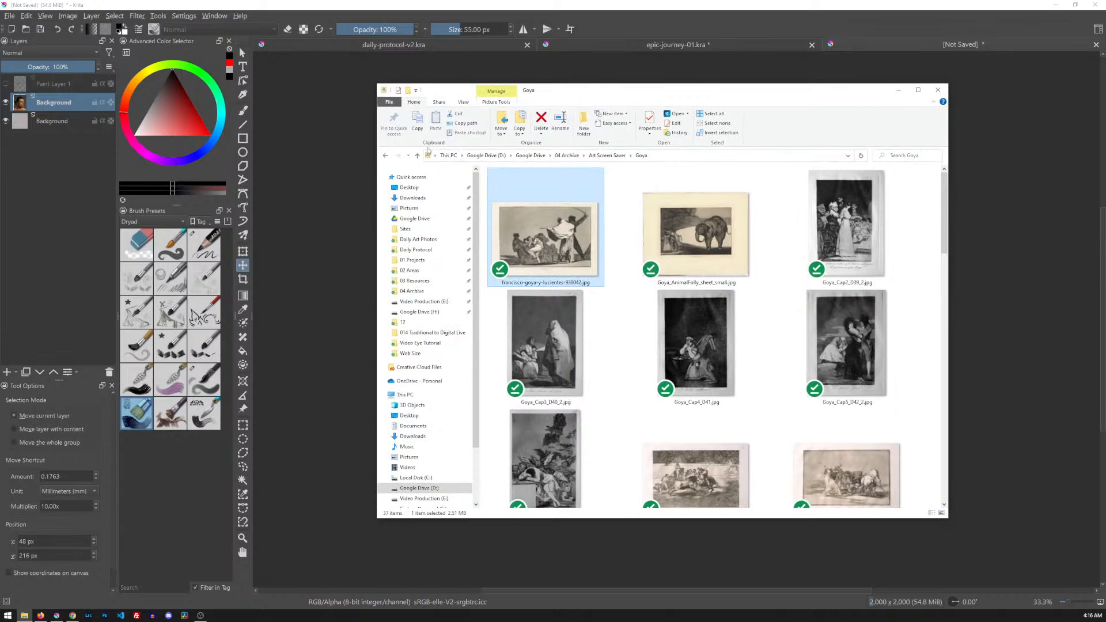
left_click(385, 156)
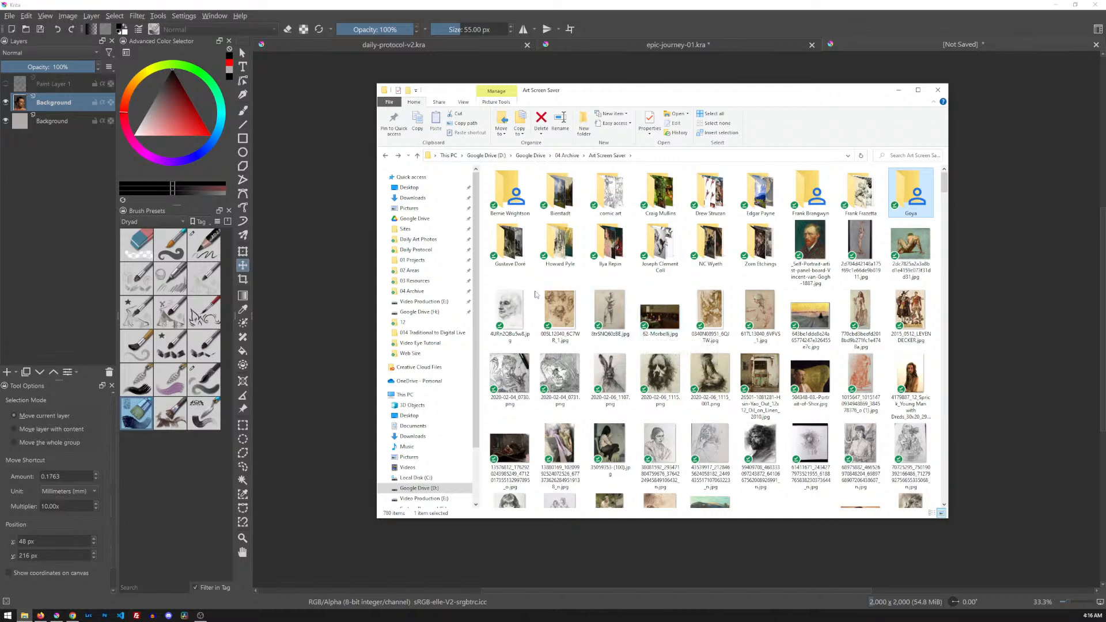
- Find anders zorn 2.jpg in the Art Screen Saver folder and open it in Krita
scroll(535, 294, "down", 3)
scroll(535, 294, "down", 3)
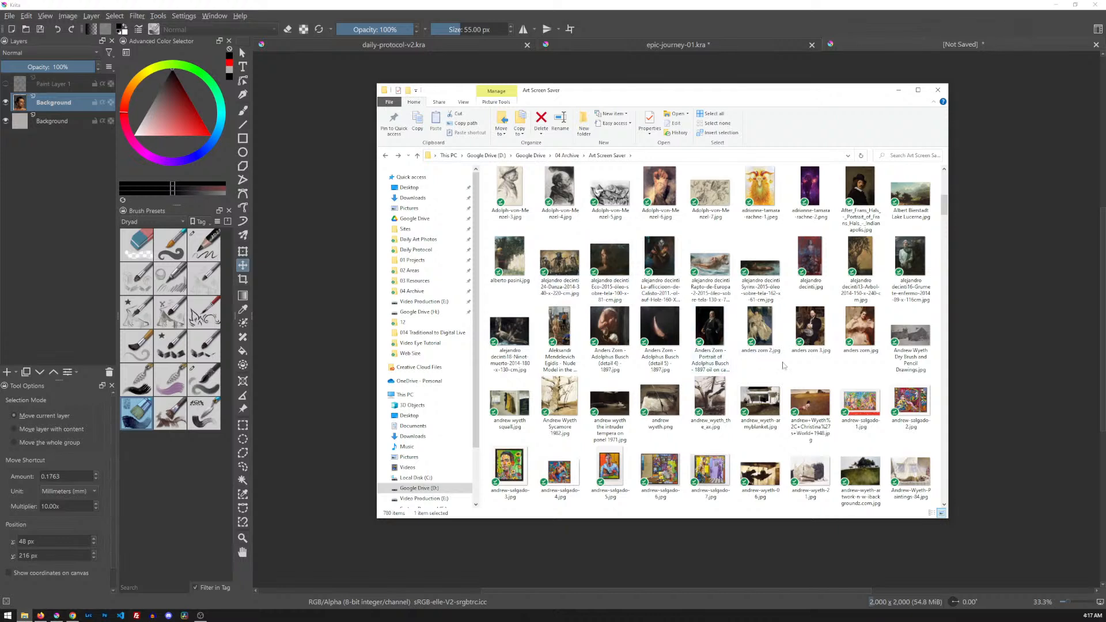
right_click(761, 324)
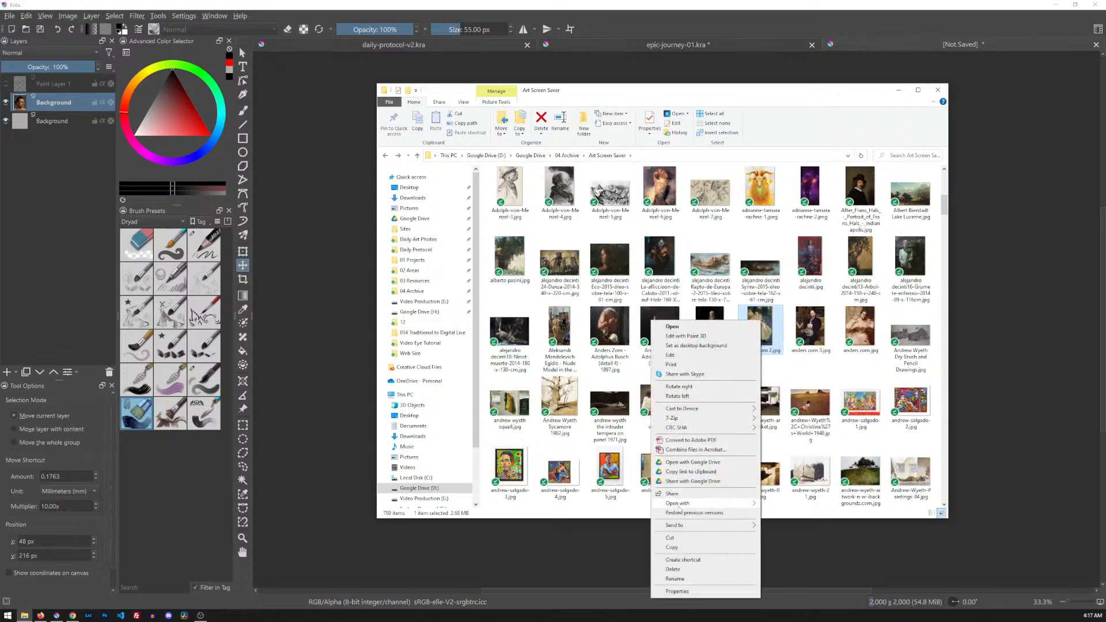
mouse_move(677, 503)
left_click(777, 542)
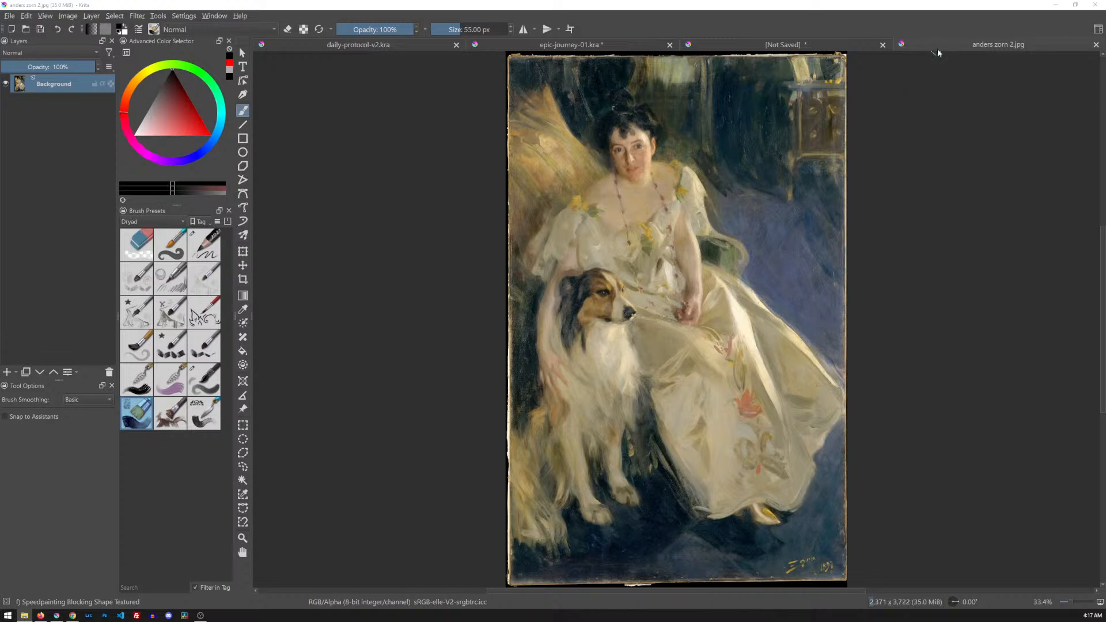
- Examine the seated woman's face and upper body at 100% and 66.7%, and return to the whole painting
key("1")
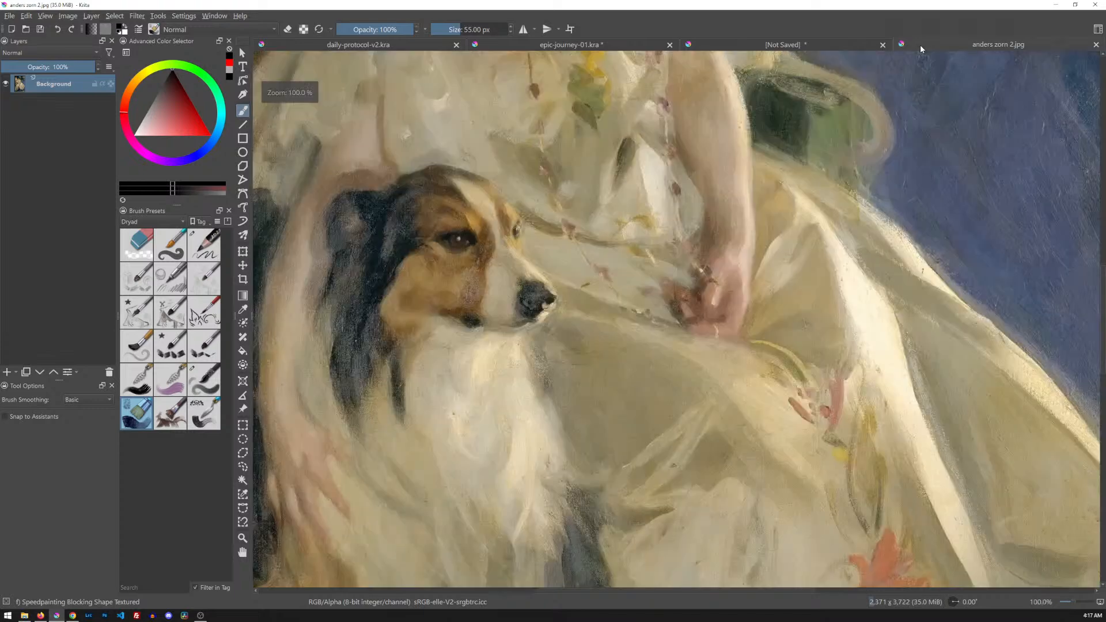
left_click_drag(625, 202, 720, 474)
left_click_drag(722, 334, 711, 447)
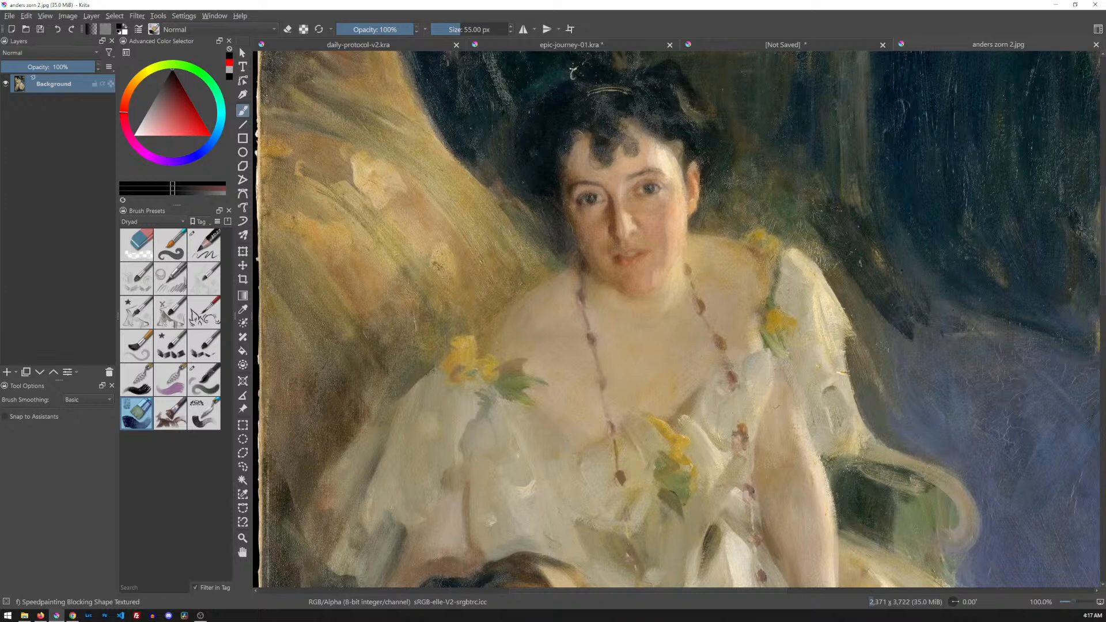
key("ctrl+minus")
key("ctrl+minus")
key("ctrl+plus")
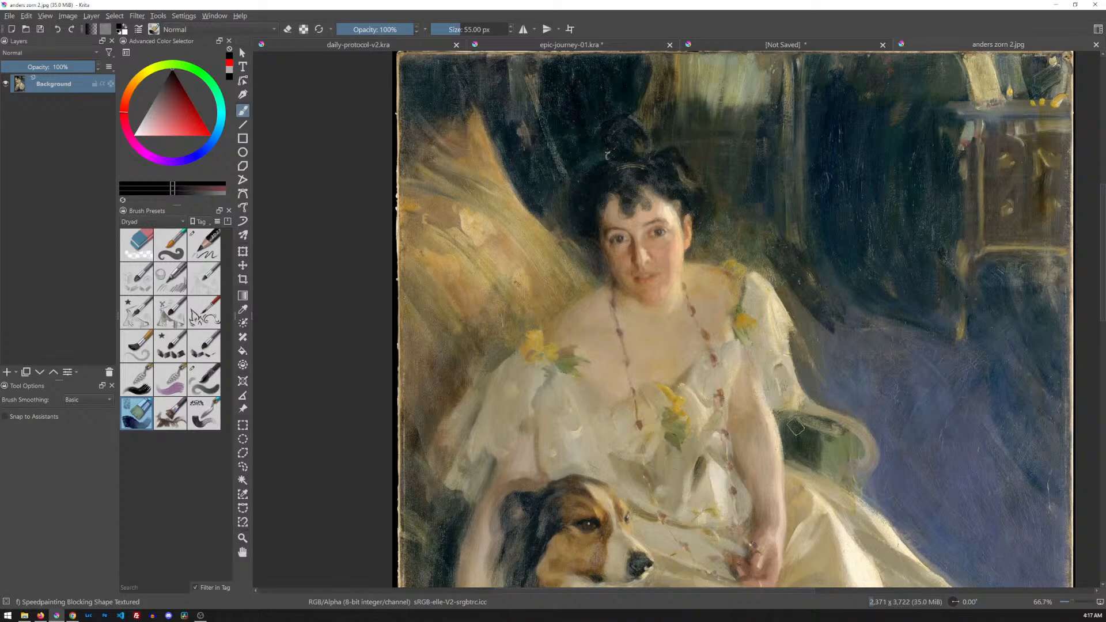
key("ctrl+minus")
key("ctrl+minus")
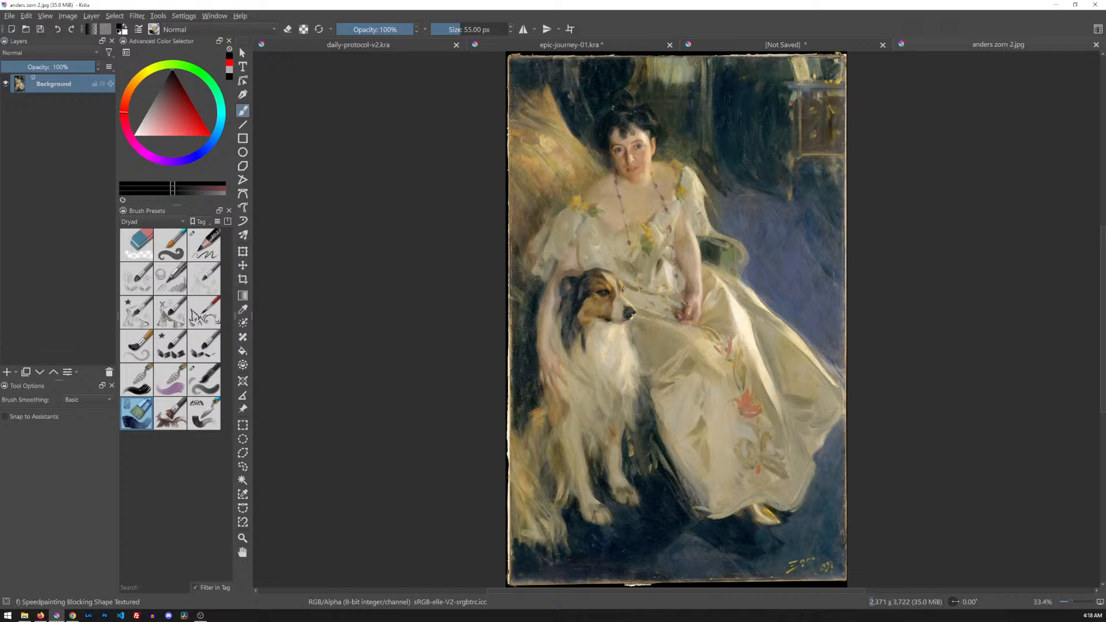
- Sketch a stiff frontal figure with an oval head, boxy torso and straight legs over the painting, with a small round-headed shape beside it
mouse_move(680, 150)
left_mouse_down()
mouse_move(675, 213)
mouse_move(660, 175)
mouse_move(692, 151)
mouse_move(714, 165)
left_mouse_up()
mouse_move(663, 223)
left_mouse_down()
mouse_move(616, 230)
mouse_move(771, 227)
left_mouse_up()
mouse_move(621, 232)
left_mouse_down()
mouse_move(628, 369)
mouse_move(739, 374)
left_mouse_up()
left_click_drag(737, 217, 738, 363)
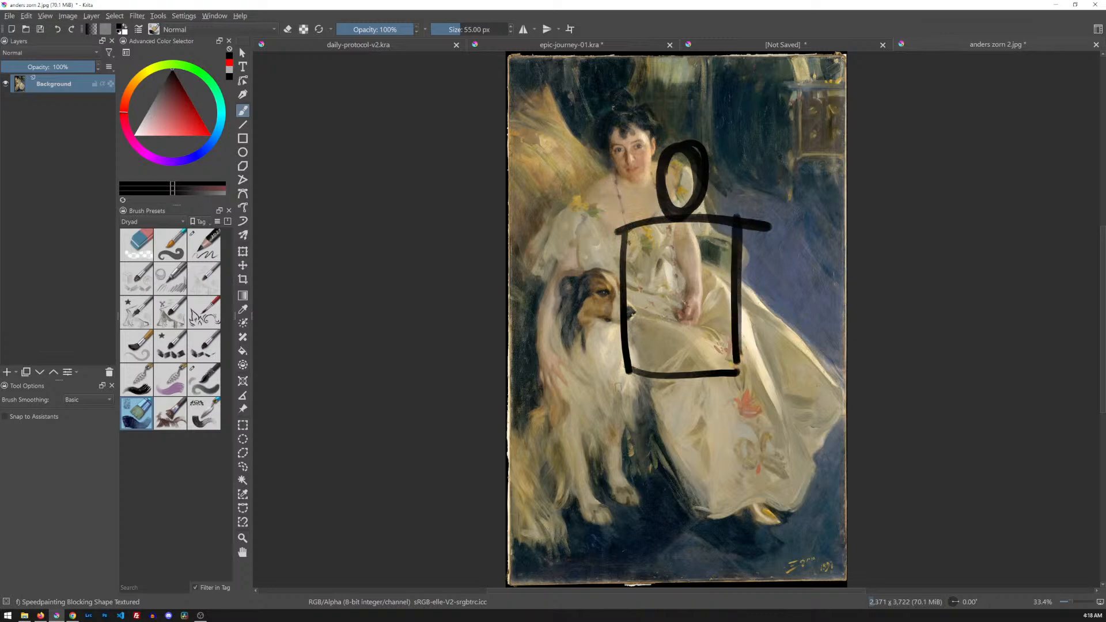
mouse_move(612, 230)
left_mouse_down()
mouse_move(578, 390)
mouse_move(609, 377)
mouse_move(621, 415)
mouse_move(599, 387)
mouse_move(565, 426)
mouse_move(548, 556)
left_mouse_up()
mouse_move(626, 375)
left_mouse_down()
mouse_move(632, 547)
mouse_move(653, 572)
left_mouse_up()
left_click_drag(734, 369, 755, 547)
mouse_move(737, 299)
left_mouse_down()
mouse_move(740, 376)
mouse_move(793, 579)
left_mouse_up()
mouse_move(600, 541)
left_mouse_down()
mouse_move(697, 582)
mouse_move(778, 567)
left_mouse_up()
mouse_move(625, 360)
left_mouse_down()
mouse_move(587, 553)
mouse_move(743, 544)
left_mouse_up()
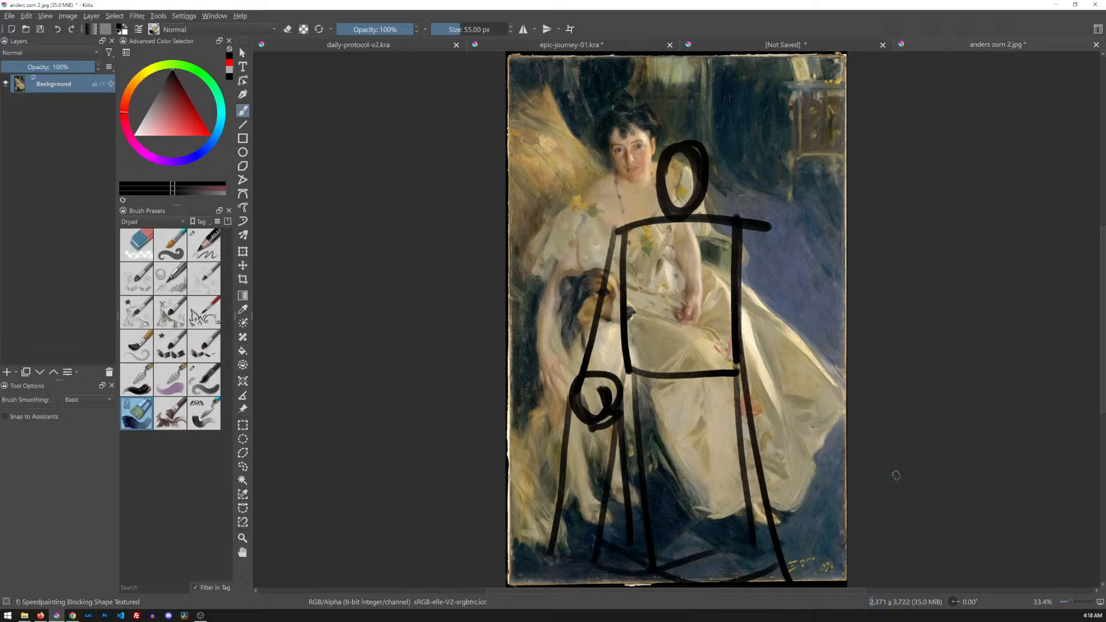
- Undo all strokes of the frontal figure sketch on the painting
key("ctrl+z")
key("ctrl+z")
key("ctrl+z")
key("ctrl+z")
key("ctrl+z")
key("ctrl+z")
key("ctrl+z")
key("ctrl+z")
key("ctrl+z")
key("ctrl+z")
key("ctrl+z")
key("ctrl+z")
key("ctrl+z")
key("ctrl+z")
key("ctrl+z")
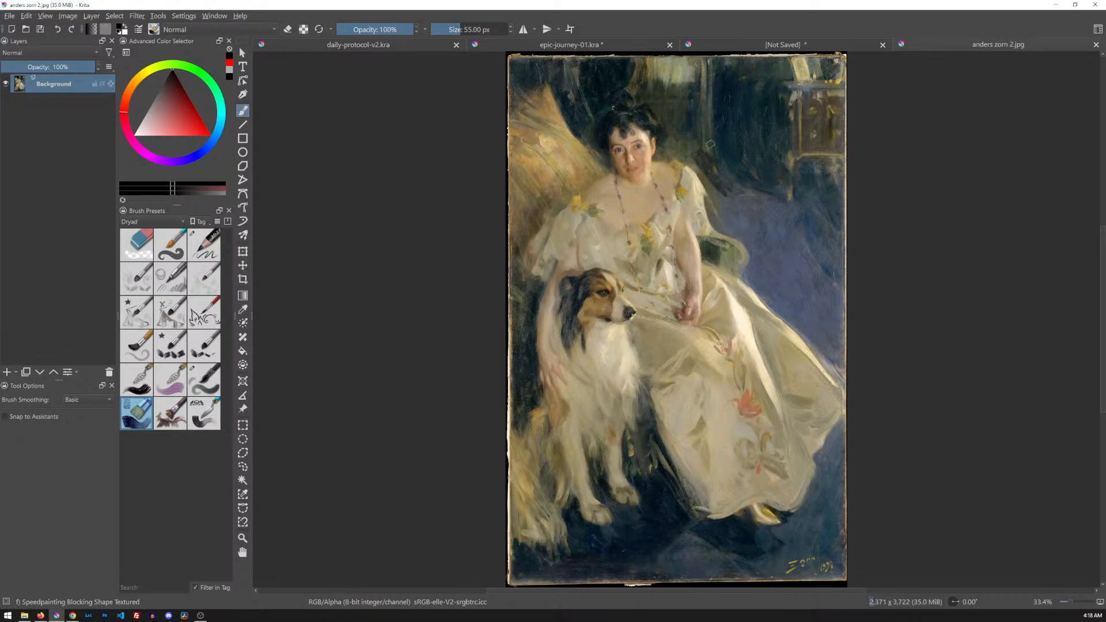
- Draw a vertical and a horizontal line crossing at the painting's centre, with an arrow from the skirt pointing at the crossing
left_click_drag(678, 57, 679, 573)
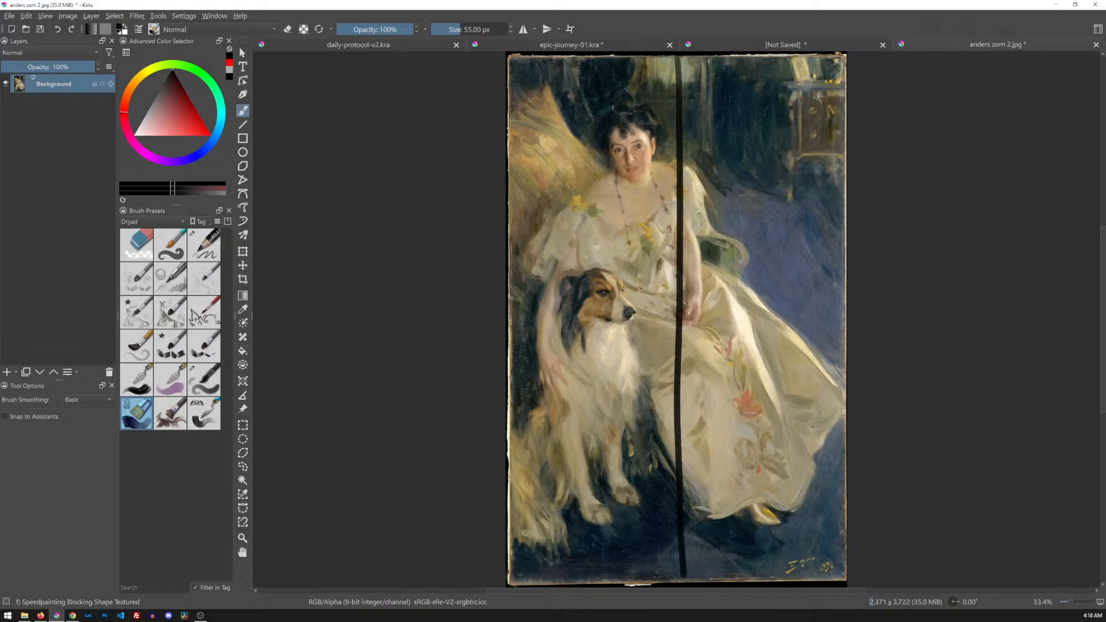
left_click_drag(514, 307, 920, 294)
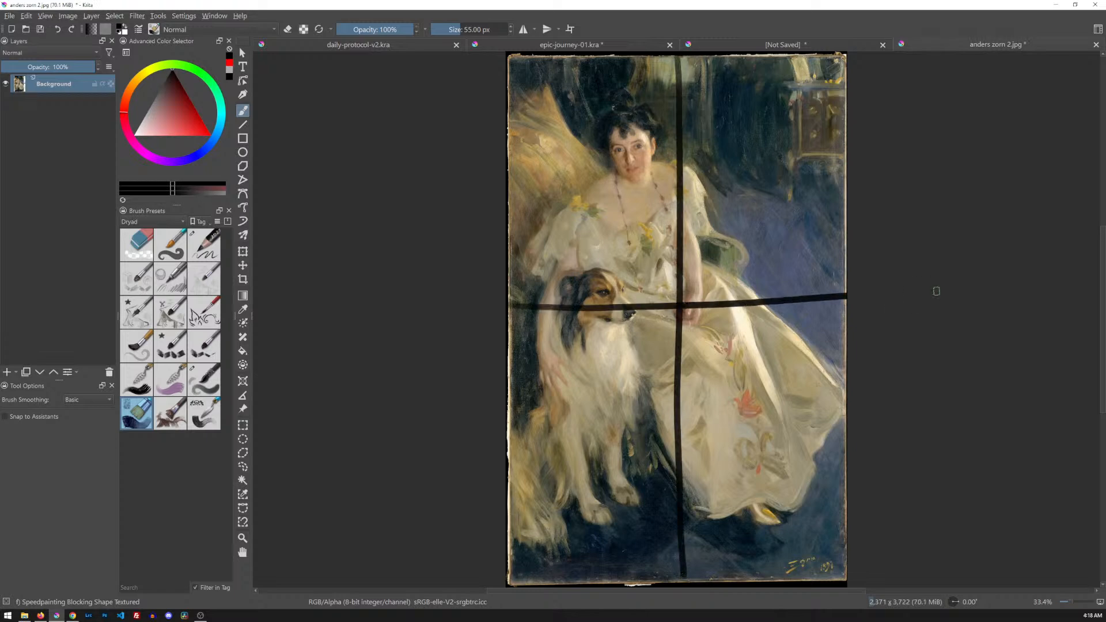
mouse_move(800, 487)
left_mouse_down()
mouse_move(661, 294)
mouse_move(717, 317)
left_mouse_up()
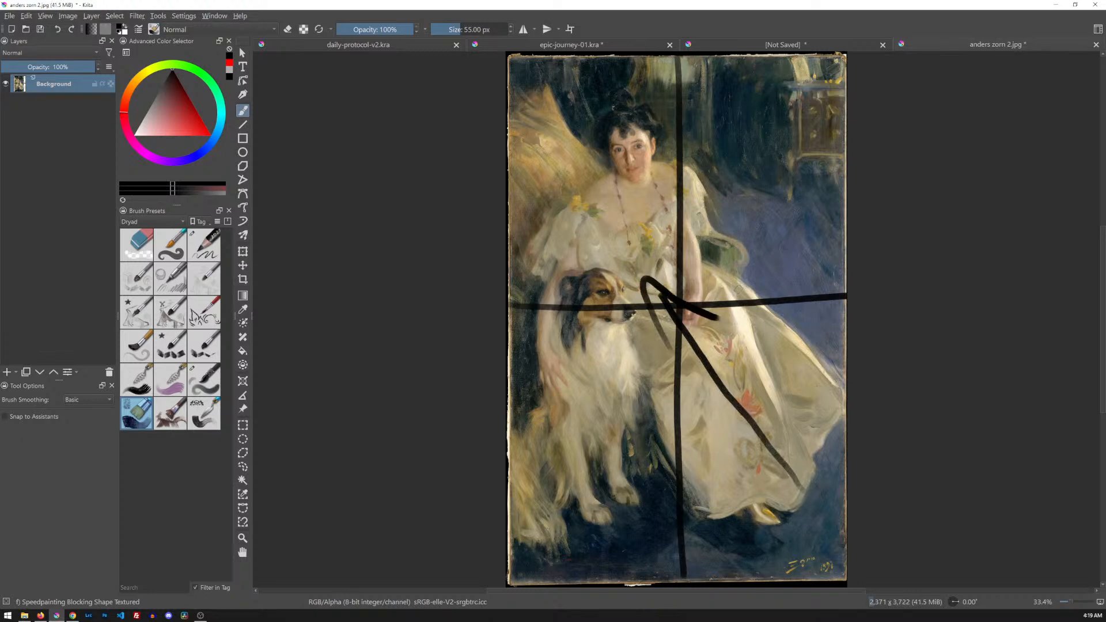
- Undo the centre cross, the arrow and a further test stroke above the woman's head
key("ctrl+z")
key("ctrl+z")
key("ctrl+z")
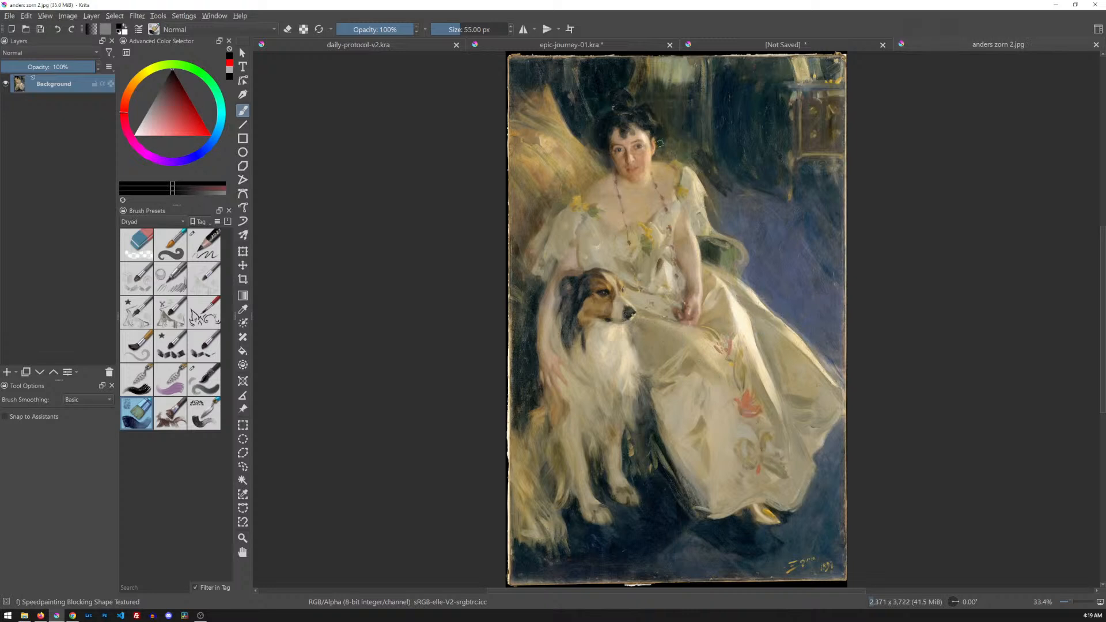
mouse_move(587, 82)
left_mouse_down()
mouse_move(529, 312)
mouse_move(687, 269)
mouse_move(634, 88)
mouse_move(523, 272)
mouse_move(670, 316)
mouse_move(613, 91)
left_mouse_up()
key("ctrl+z")
- Add a new paint layer and draw long curves along the woman's side, both edges of the skirt and its hem
key("Insert")
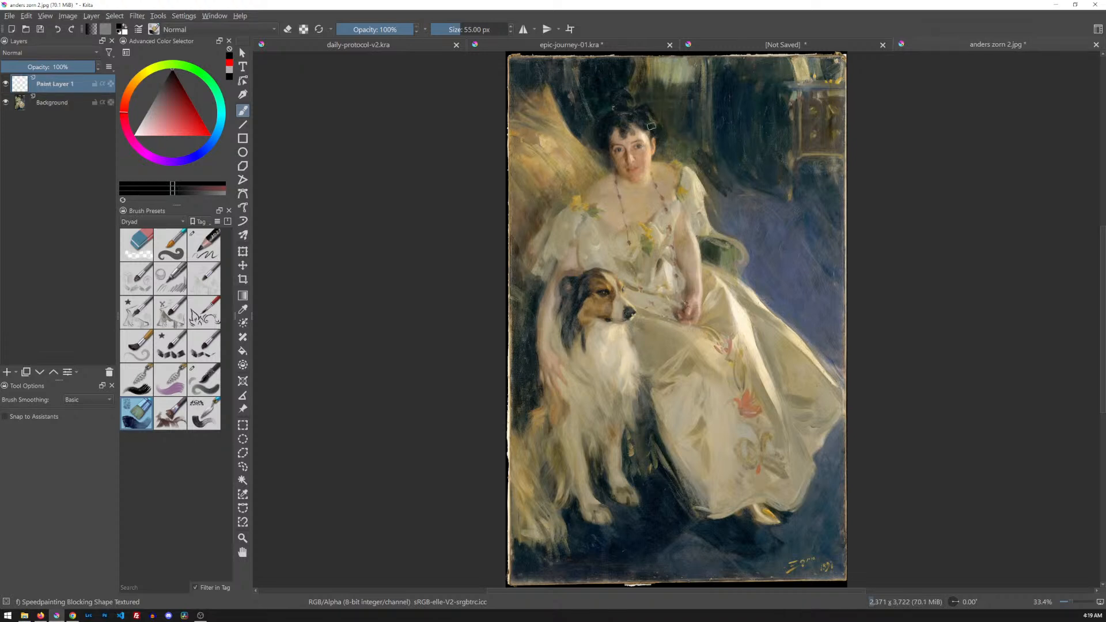
mouse_move(660, 95)
left_mouse_down()
mouse_move(701, 225)
mouse_move(787, 334)
mouse_move(876, 386)
left_mouse_up()
mouse_move(629, 344)
left_mouse_down()
mouse_move(654, 418)
mouse_move(806, 581)
left_mouse_up()
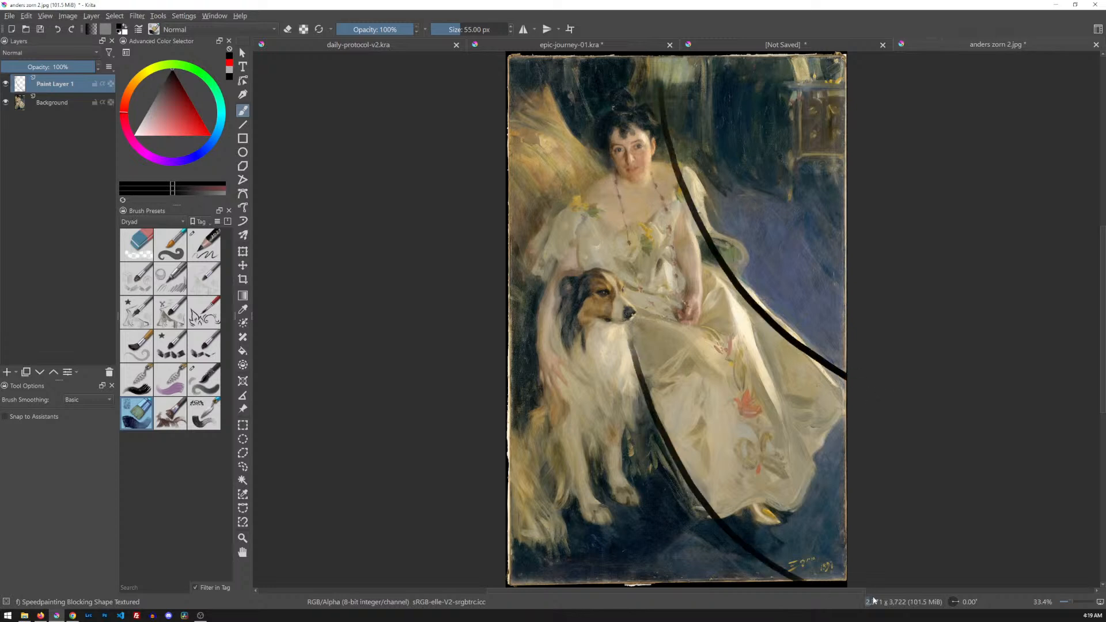
mouse_move(840, 387)
left_mouse_down()
mouse_move(704, 531)
mouse_move(601, 584)
left_mouse_up()
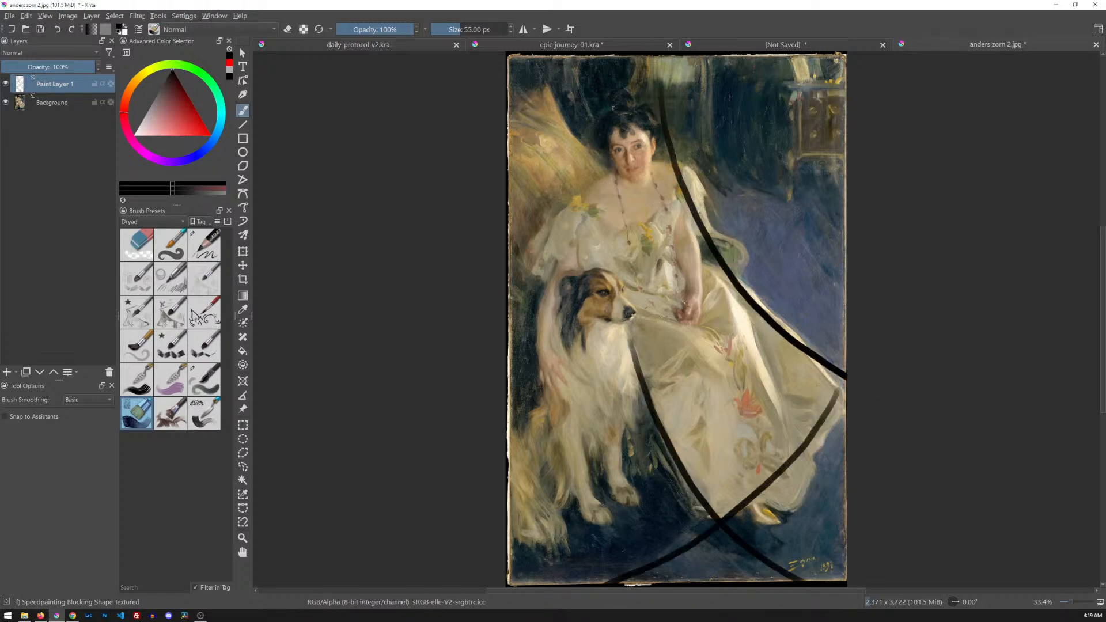
left_click_drag(656, 56, 664, 109)
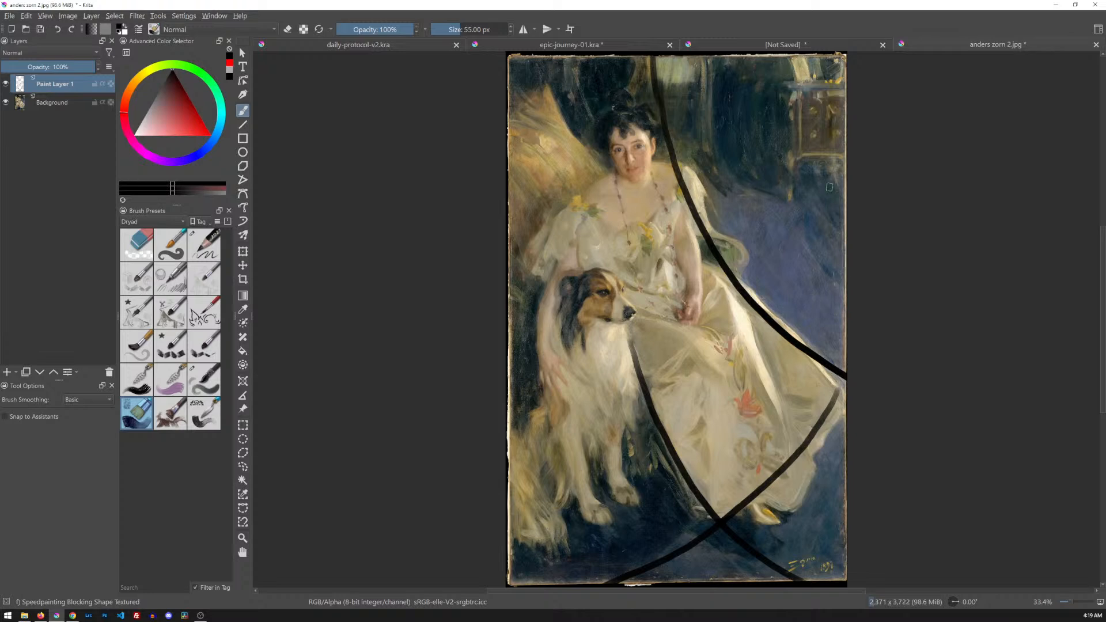
- Scribble over the blue floor and undo it, and outline and hatch the cabinet in the background beside the woman
left_click_drag(811, 212, 836, 322)
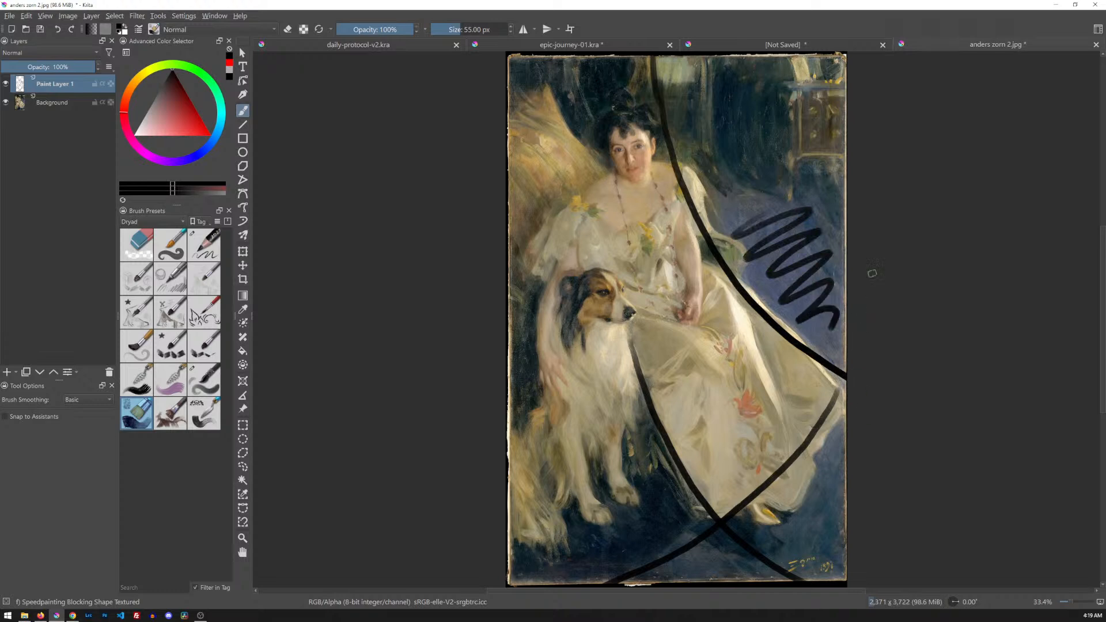
key("ctrl+z")
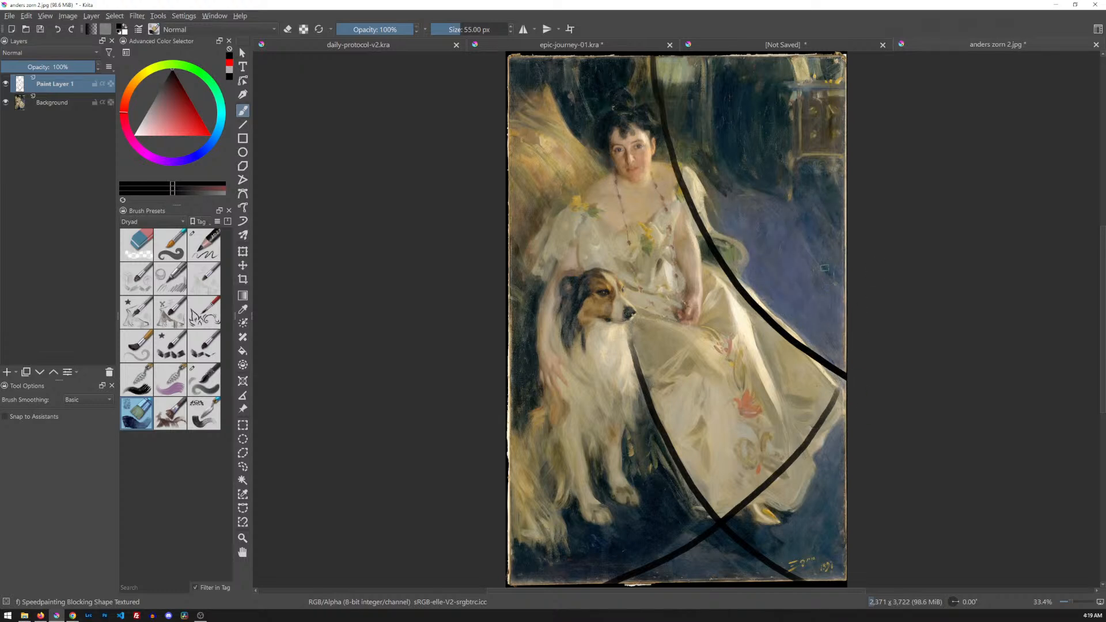
mouse_move(793, 99)
left_mouse_down()
mouse_move(819, 149)
mouse_move(797, 153)
mouse_move(844, 143)
mouse_move(805, 149)
mouse_move(812, 123)
mouse_move(807, 154)
left_mouse_up()
left_click_drag(814, 90, 816, 158)
left_click_drag(824, 86, 823, 154)
left_click_drag(829, 93, 831, 153)
mouse_move(787, 86)
left_mouse_down()
mouse_move(849, 89)
mouse_move(792, 81)
left_mouse_up()
left_click_drag(804, 64, 806, 85)
mouse_move(787, 91)
left_mouse_down()
mouse_move(793, 190)
mouse_move(729, 179)
mouse_move(837, 171)
left_mouse_up()
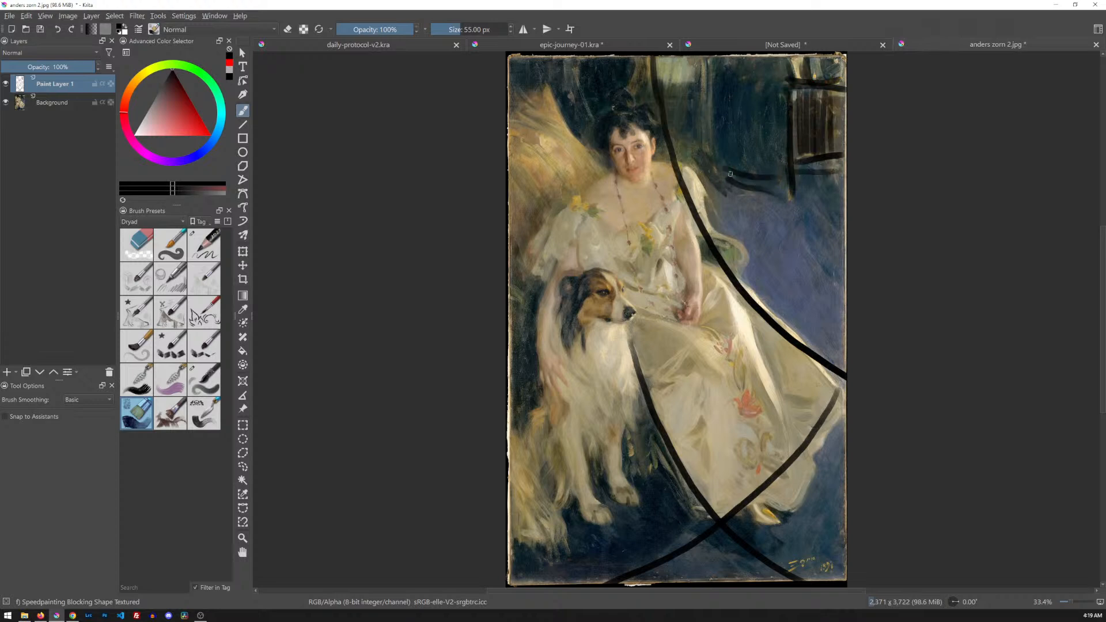
- Mark the vertical edges and lower edge of the dark background area between the woman's head and the cabinet
left_click_drag(710, 66, 717, 168)
left_click_drag(697, 61, 706, 161)
left_click_drag(716, 180, 734, 187)
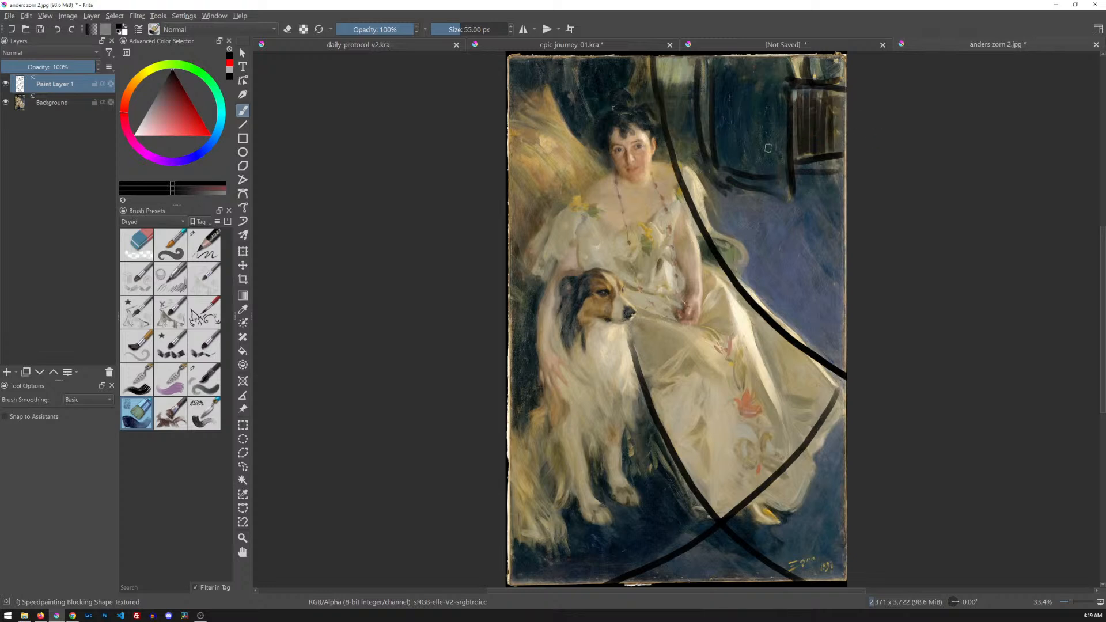
- Draw arrows pointing at the woman's face and the dog's head, and clear all strokes from the annotation layer
mouse_move(776, 89)
left_mouse_down()
mouse_move(777, 208)
mouse_move(658, 174)
mouse_move(714, 173)
left_mouse_up()
mouse_move(758, 222)
left_mouse_down()
mouse_move(628, 295)
mouse_move(667, 286)
left_mouse_up()
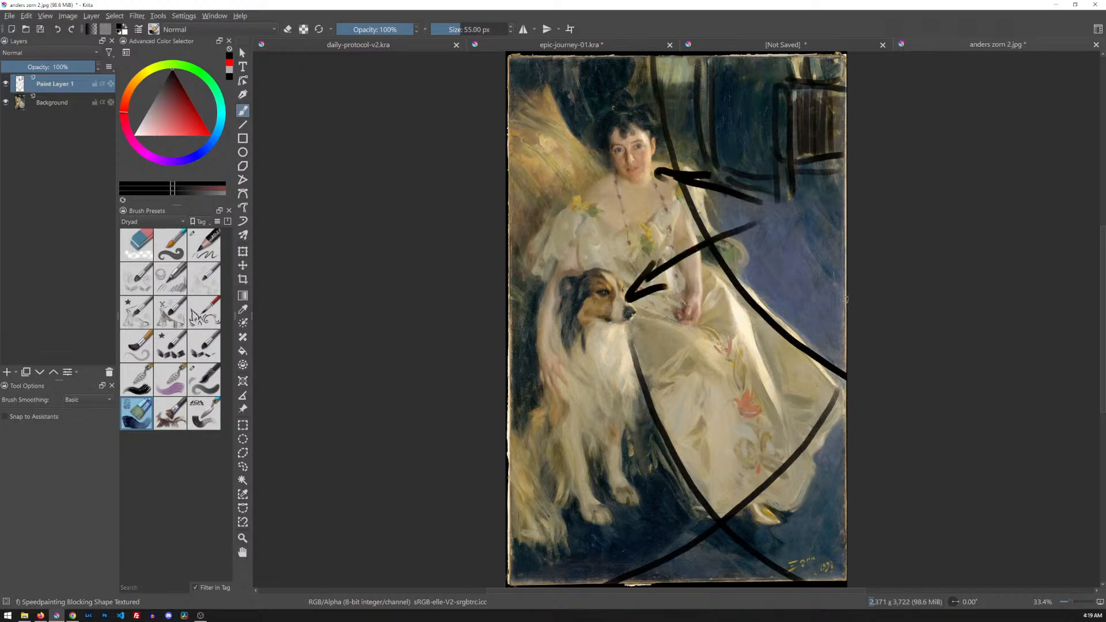
key("Delete")
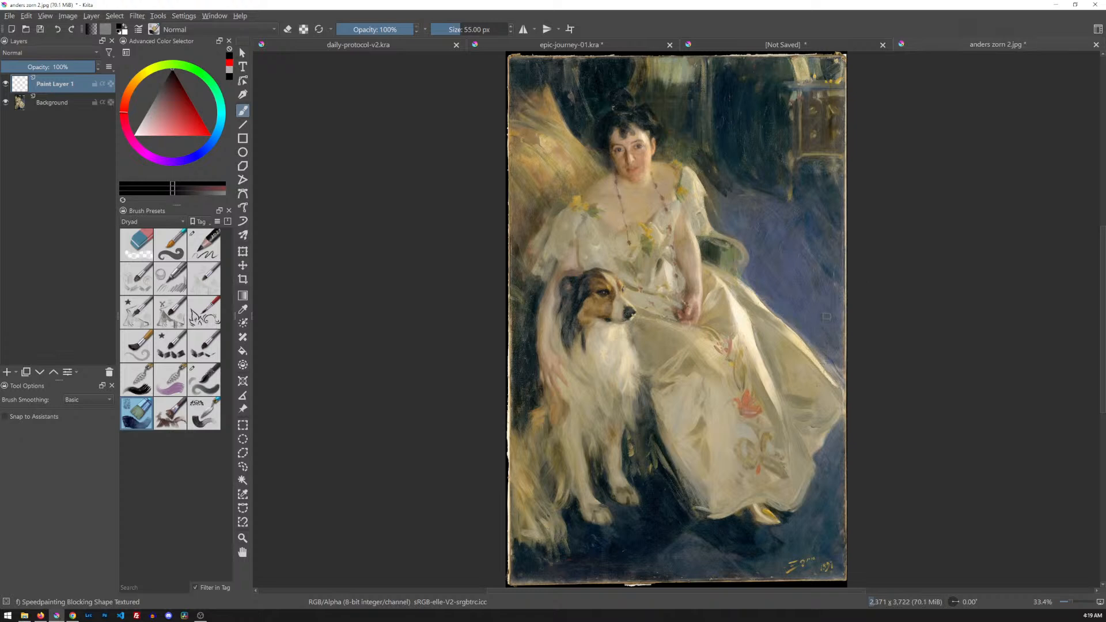
- Draw lines rising toward the woman along the skirt's outer edge, its fold, its inner edge and both arms
left_click_drag(834, 384, 698, 249)
left_click_drag(777, 410, 714, 271)
left_click_drag(697, 317, 676, 212)
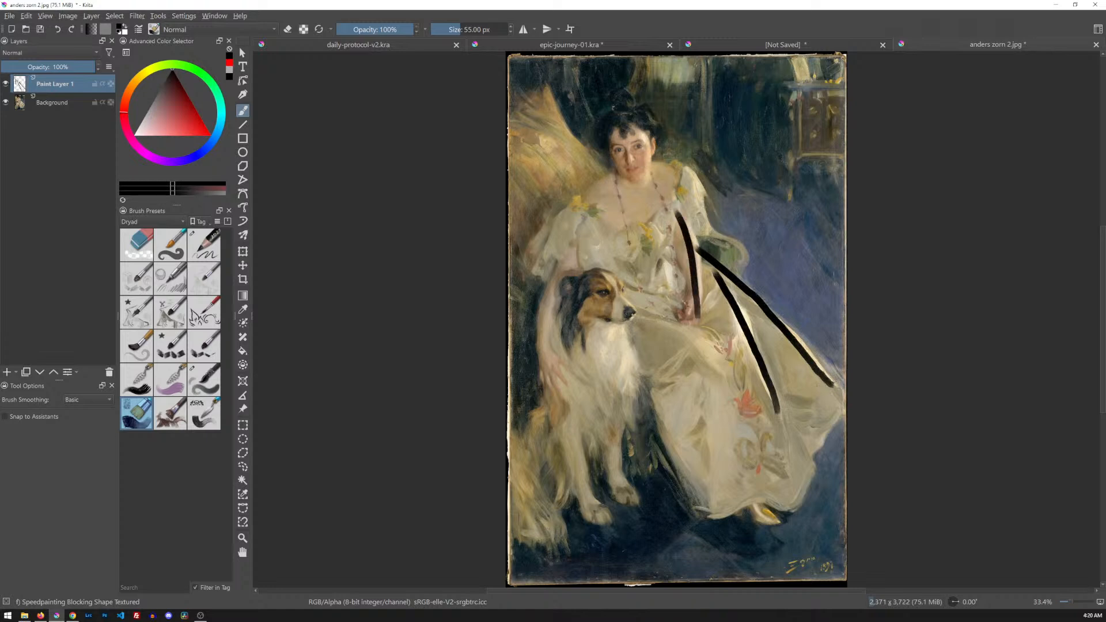
left_click_drag(536, 363, 582, 213)
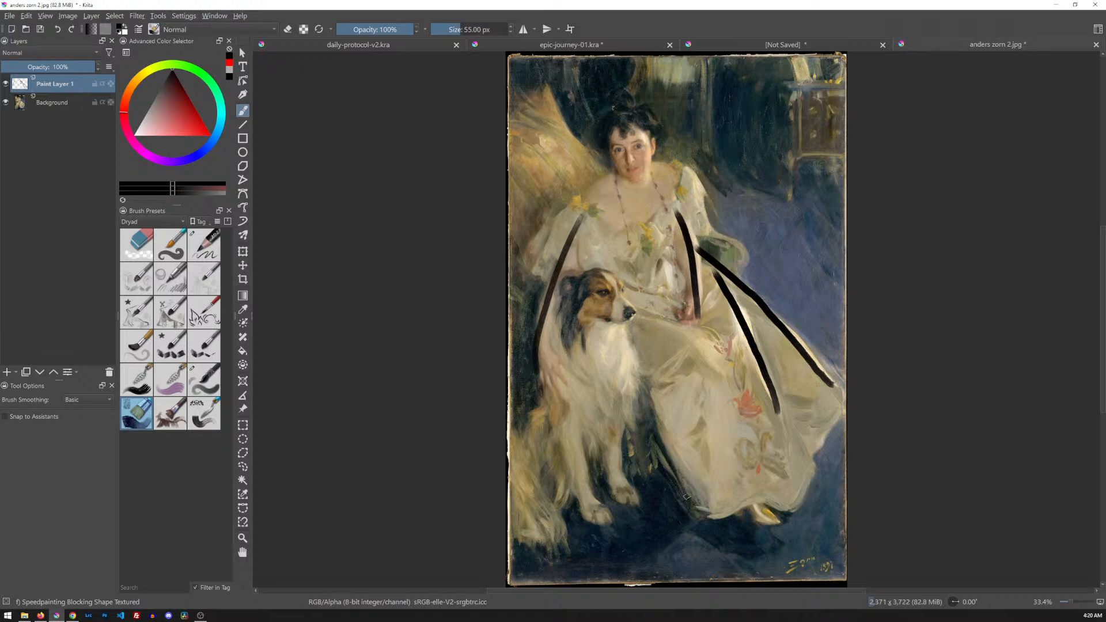
left_click_drag(692, 505, 629, 313)
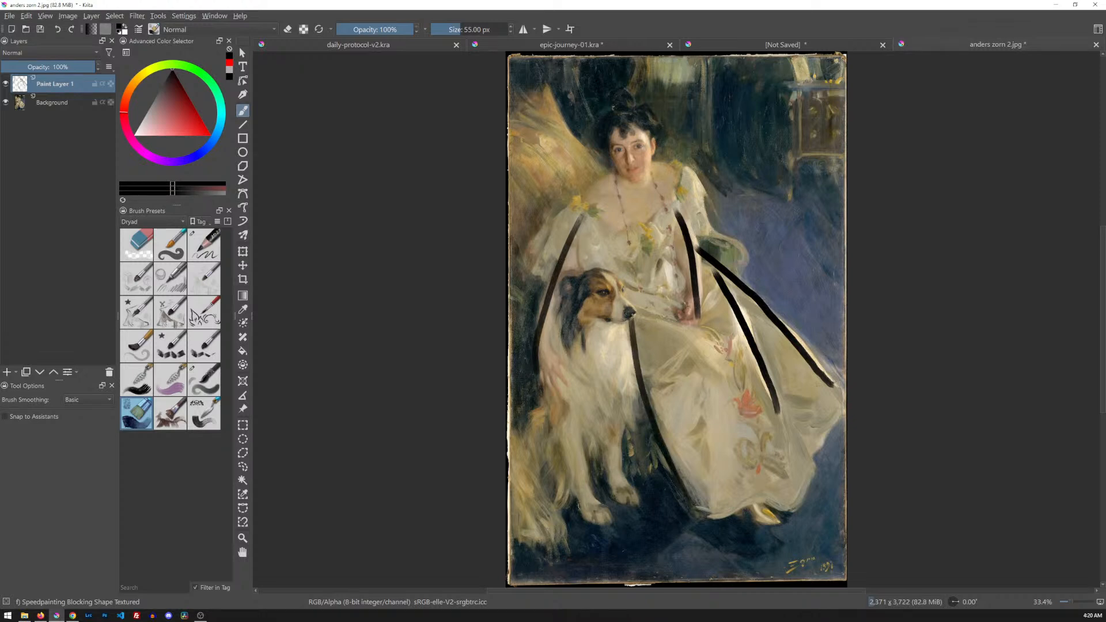
- Draw directional lines along both sides of the dog's body and down the sofa edge toward the woman's head
left_click_drag(582, 506, 541, 374)
left_click_drag(615, 465, 633, 324)
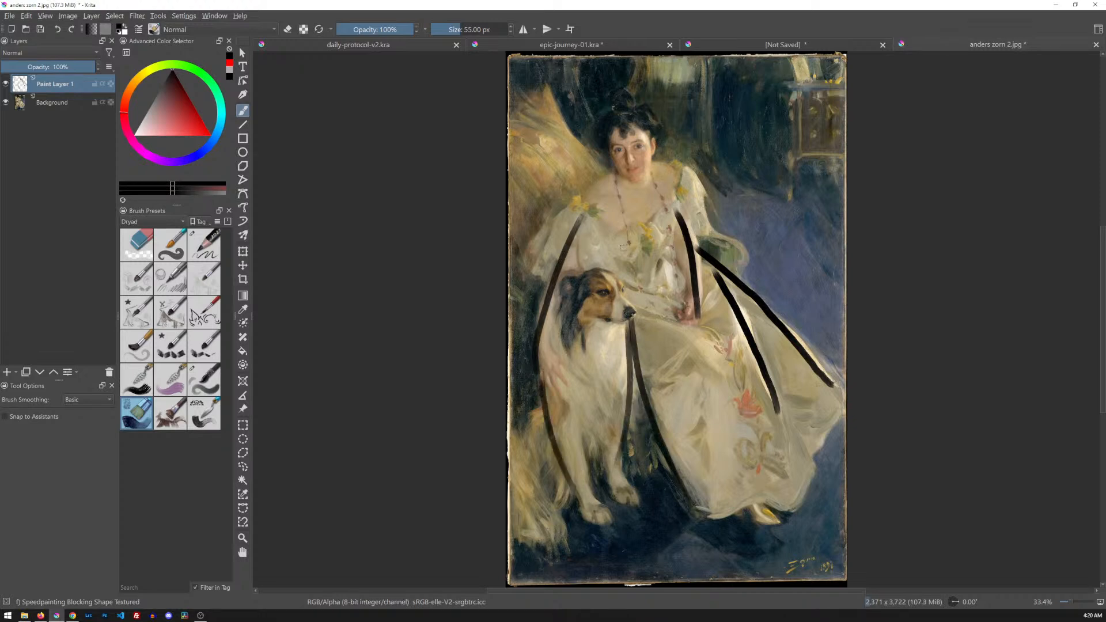
left_click_drag(546, 82, 602, 170)
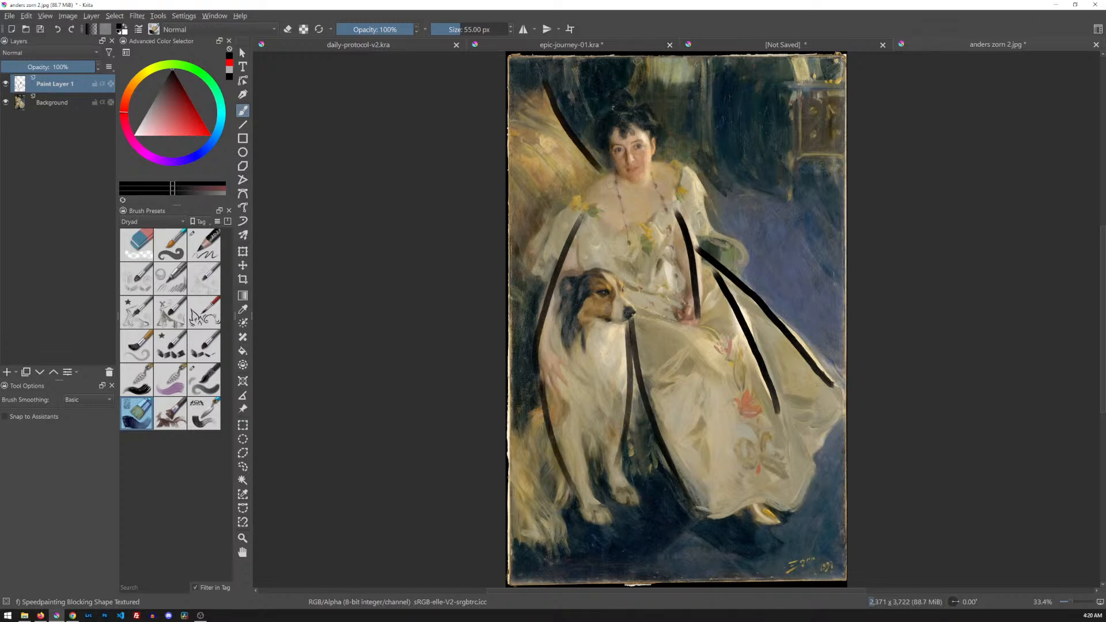
- Mark lines above the head, along the shoulders, chair arm and floor edge, and circle the woman's head
left_click_drag(636, 57, 633, 110)
mouse_move(691, 169)
left_mouse_down()
mouse_move(659, 159)
mouse_move(576, 200)
left_mouse_up()
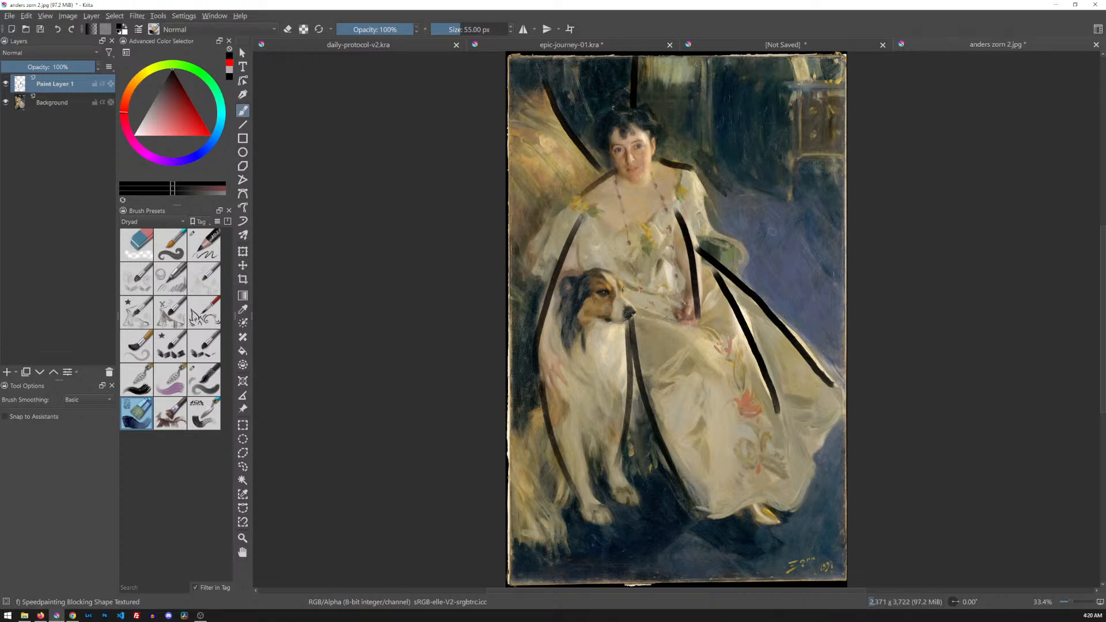
left_click_drag(743, 249, 699, 222)
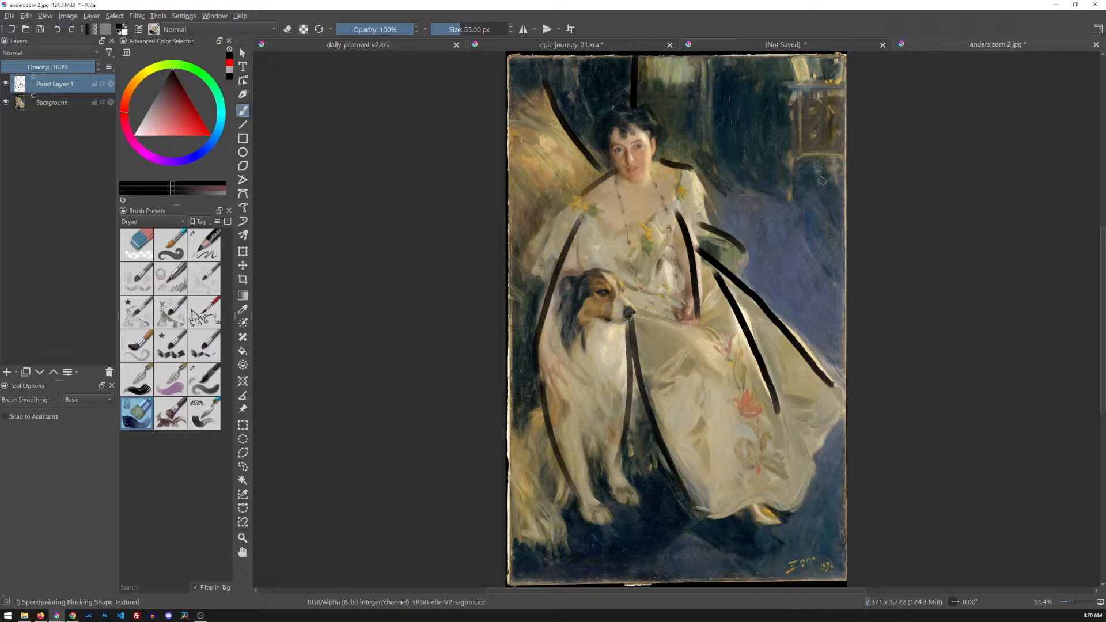
left_click_drag(825, 186, 721, 176)
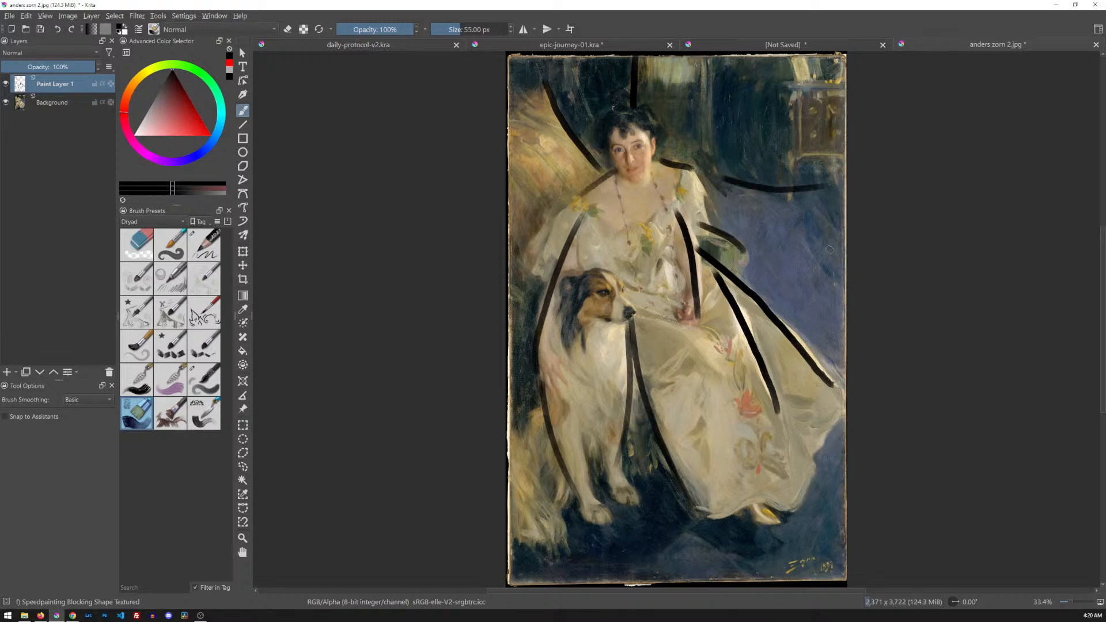
mouse_move(596, 90)
left_mouse_down()
mouse_move(598, 208)
mouse_move(601, 84)
mouse_move(669, 94)
mouse_move(587, 110)
left_mouse_up()
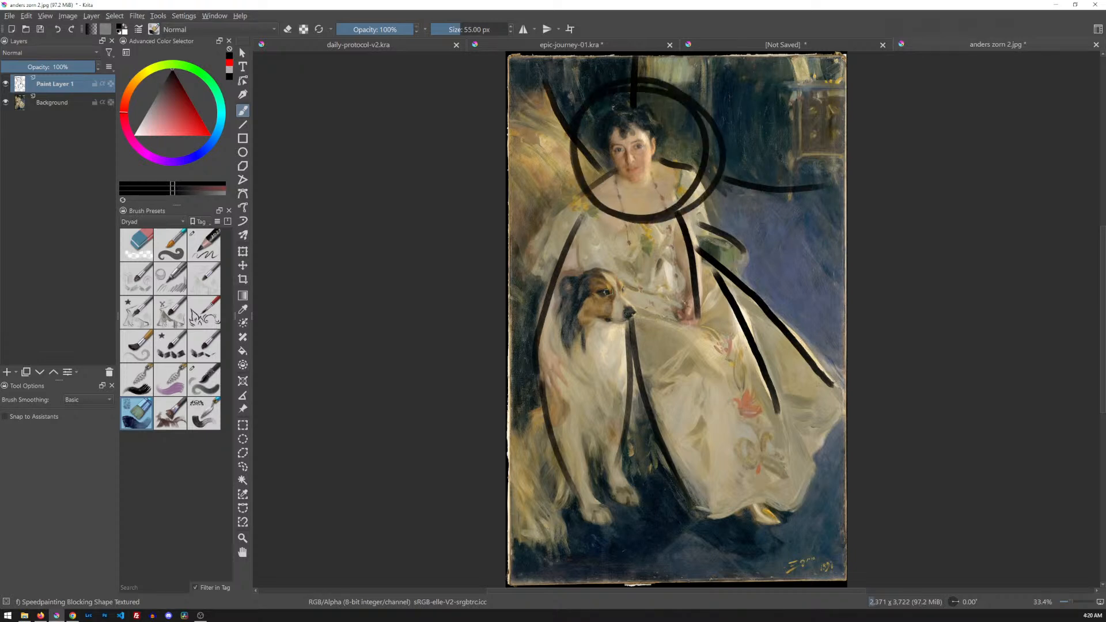
- Close anders zorn 2.jpg without saving the changes
left_click(1095, 45)
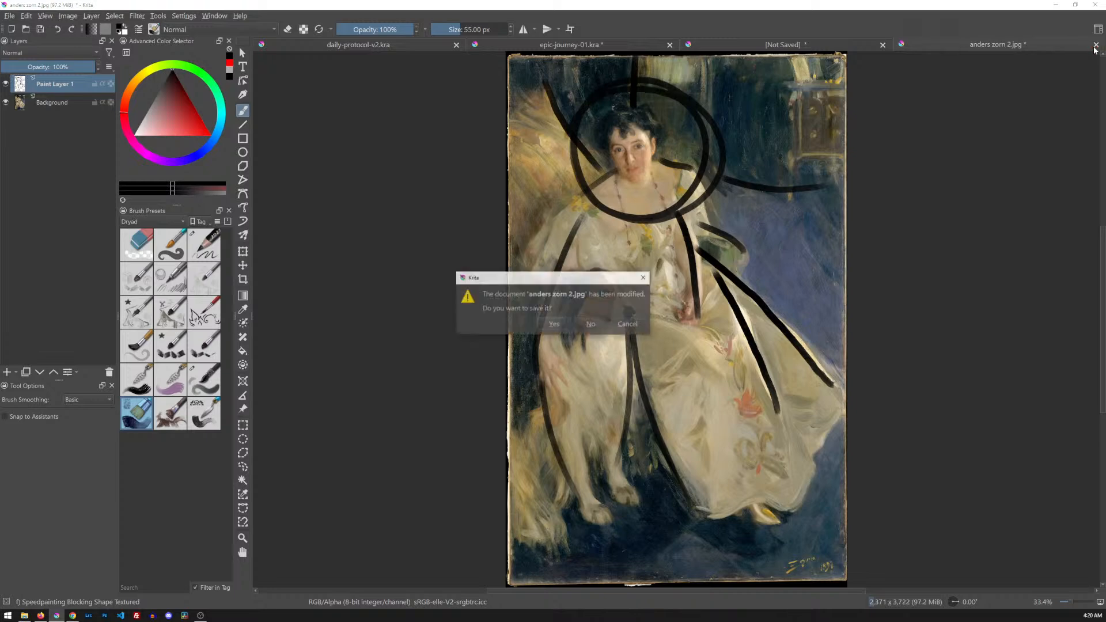
left_click(593, 325)
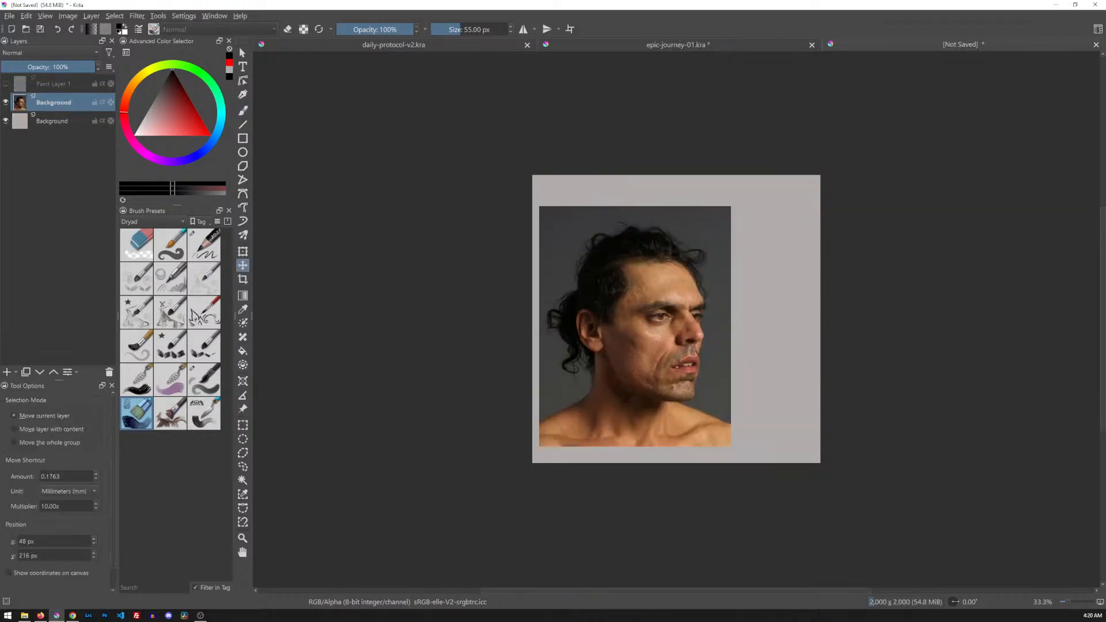
- Switch to File Explorer and search the Art Screen Saver folder for "norman"
left_click(24, 615)
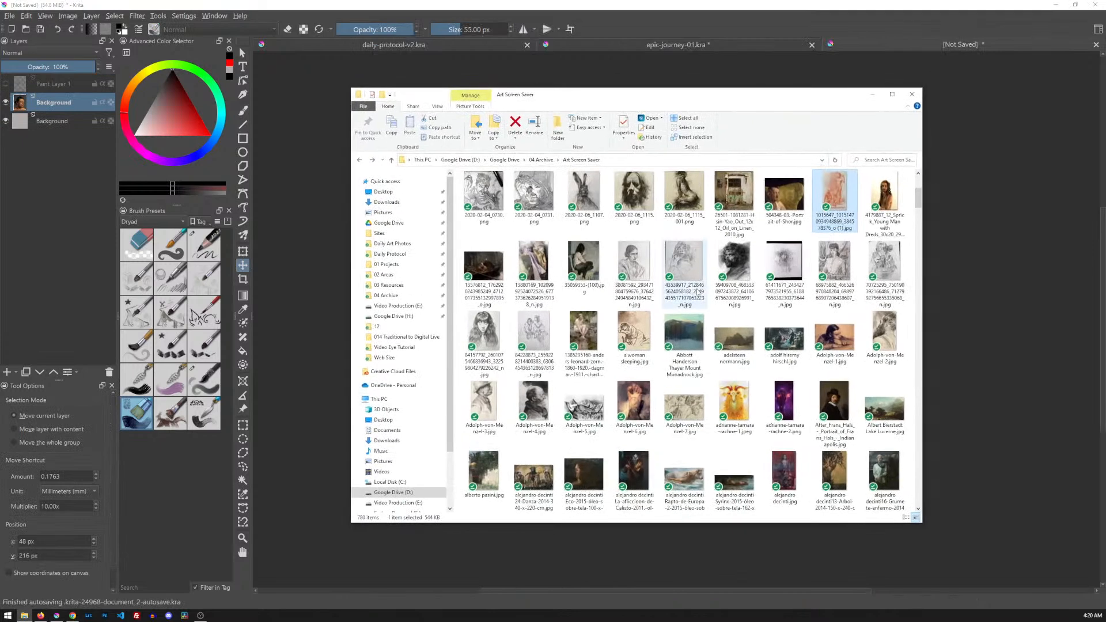
scroll(694, 311, "up", 5)
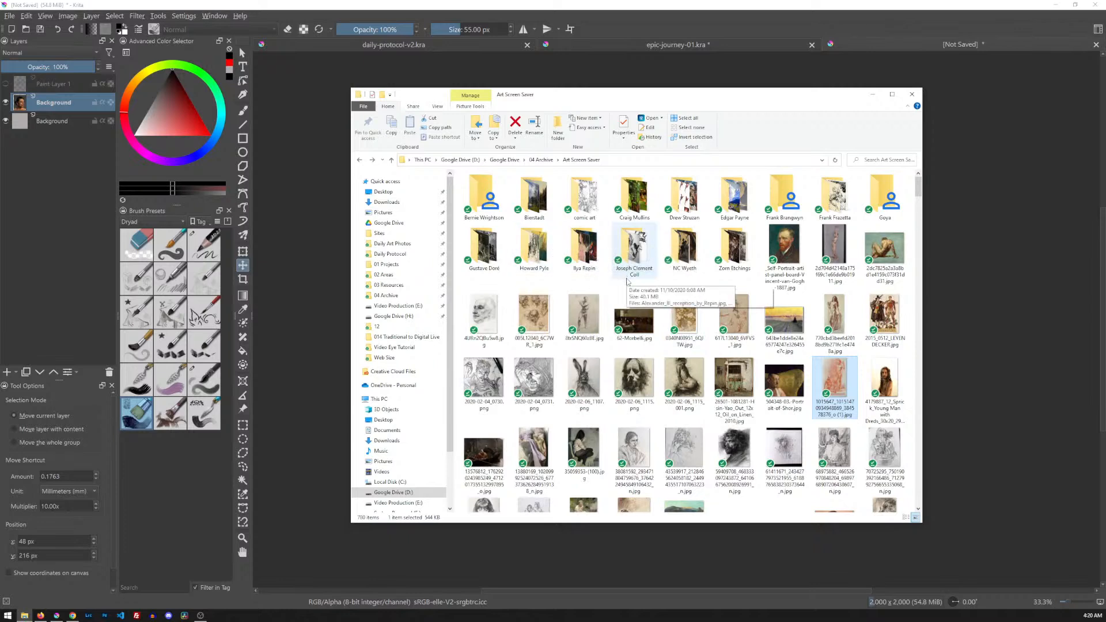
left_click(872, 161)
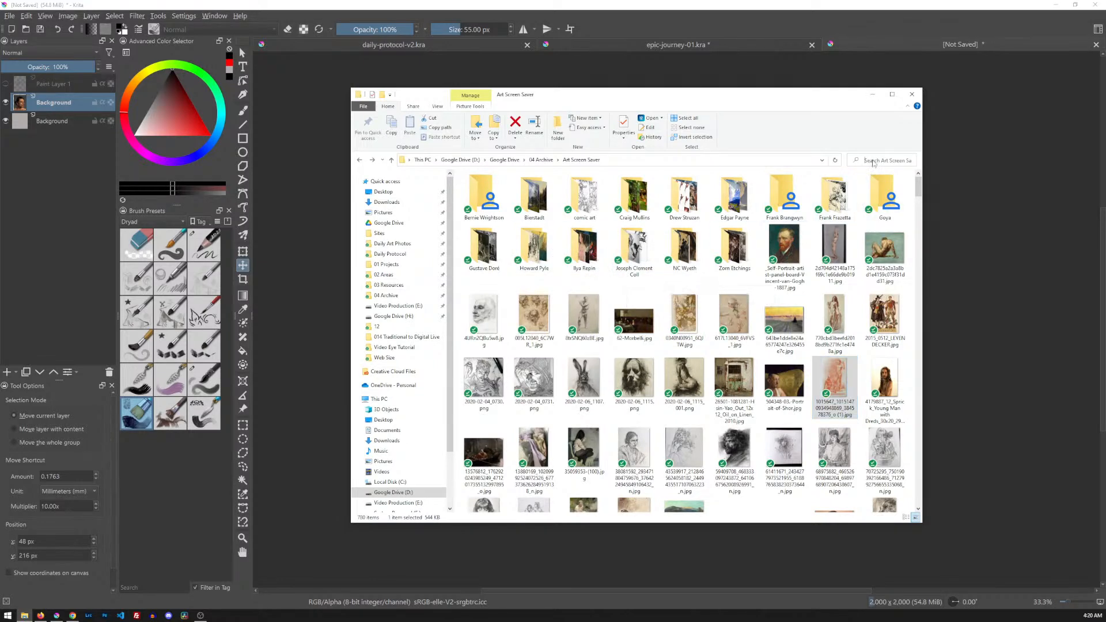
type("norman")
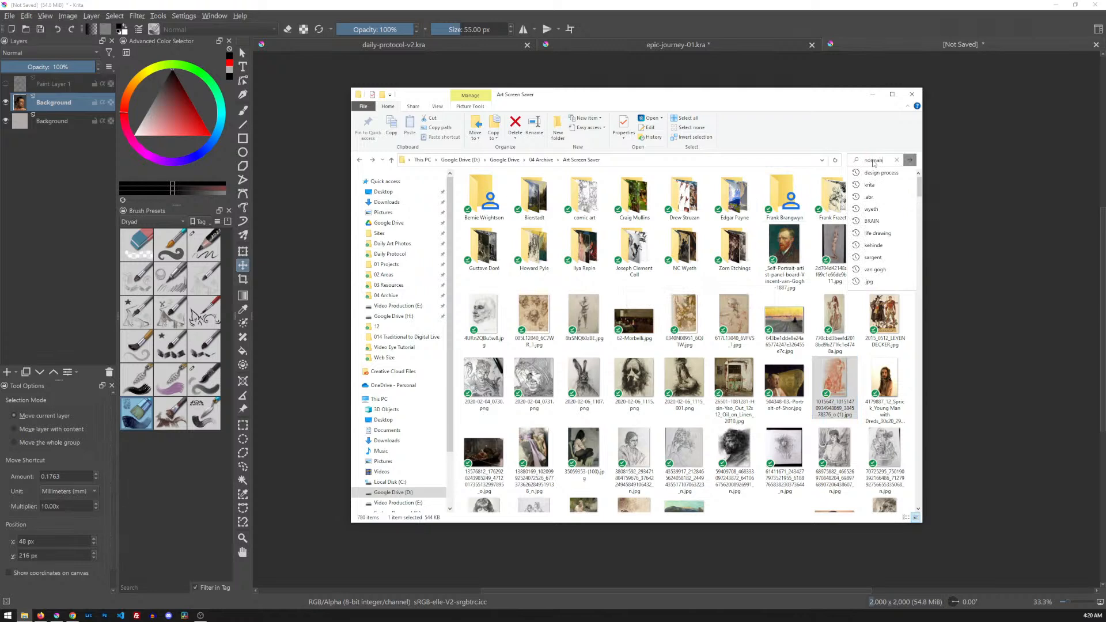
key("Return")
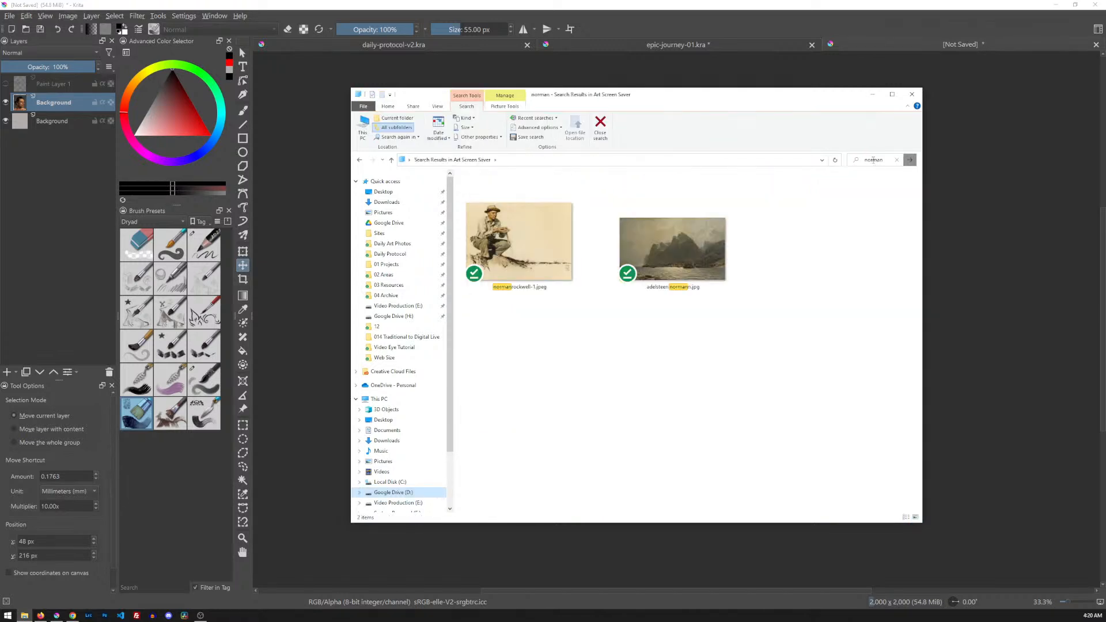
- Close the search results and open the Art Screen Saver folder's profile painting of the woman in red in Krita
left_click(896, 159)
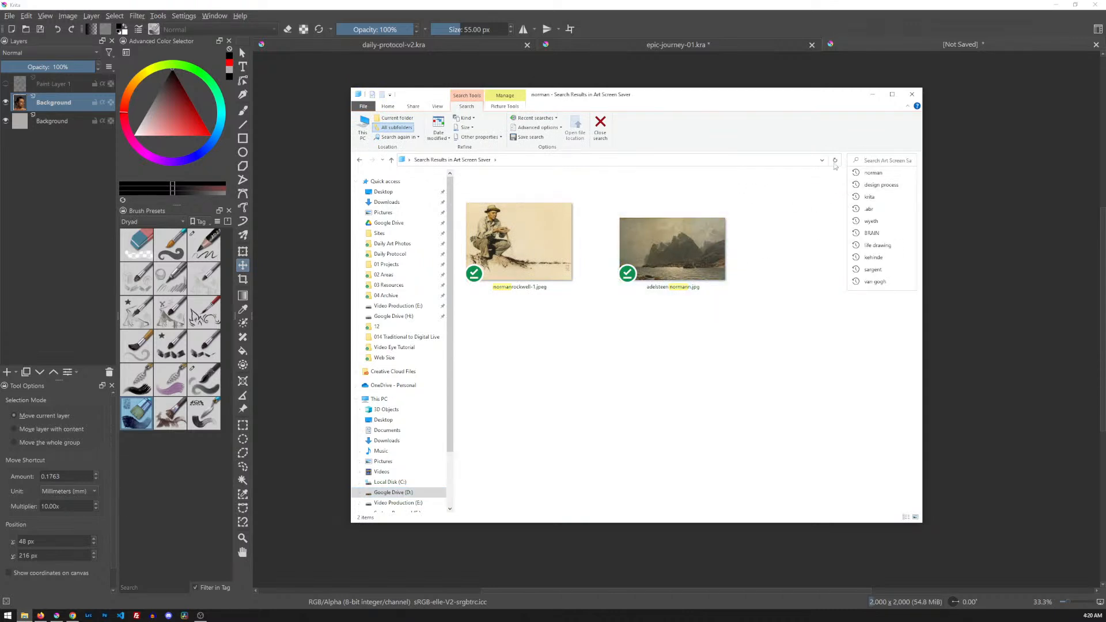
left_click(601, 130)
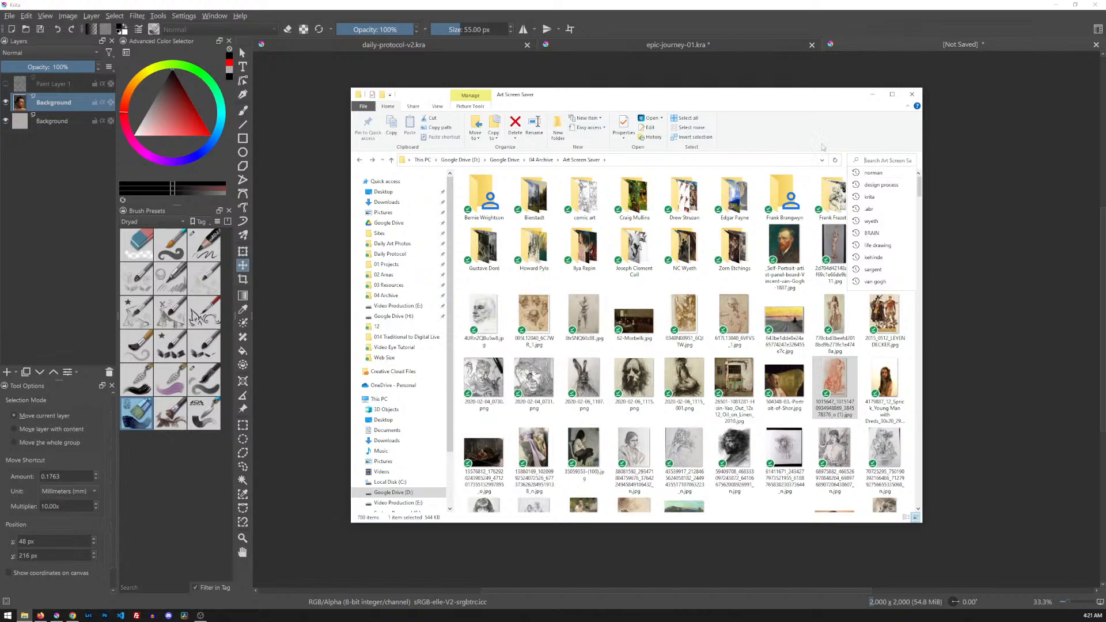
scroll(698, 334, "down", 10)
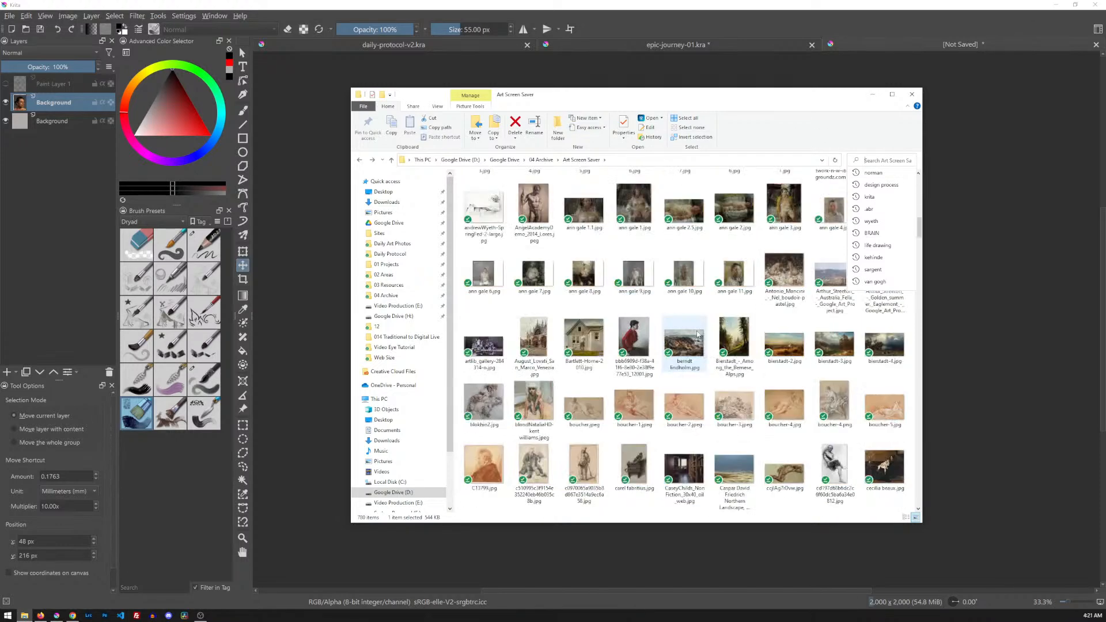
left_click(900, 333)
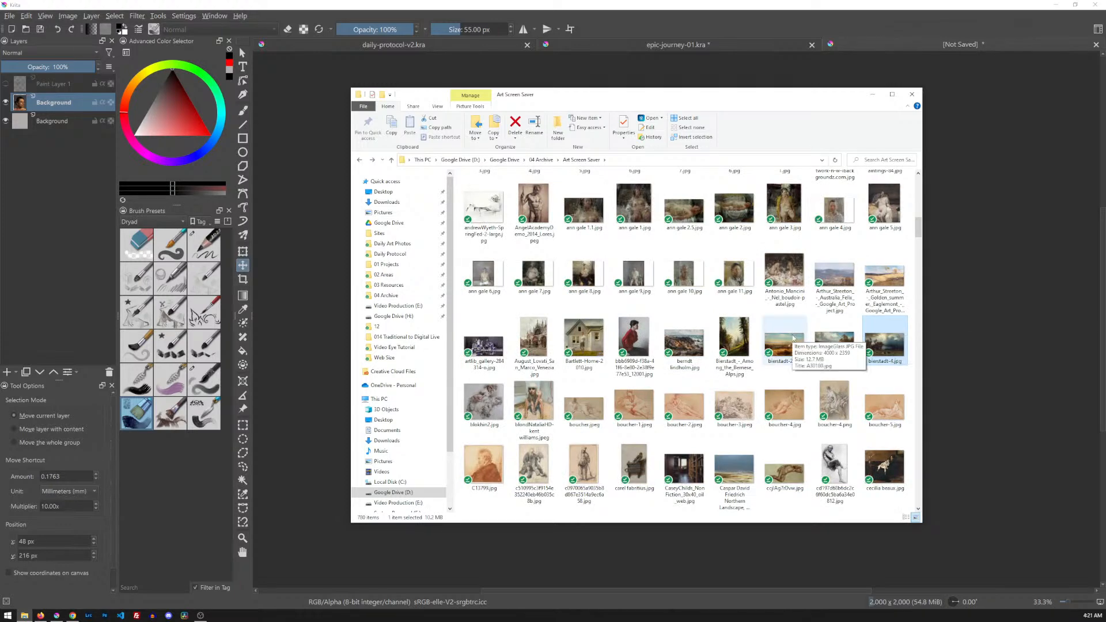
scroll(794, 339, "down", 1)
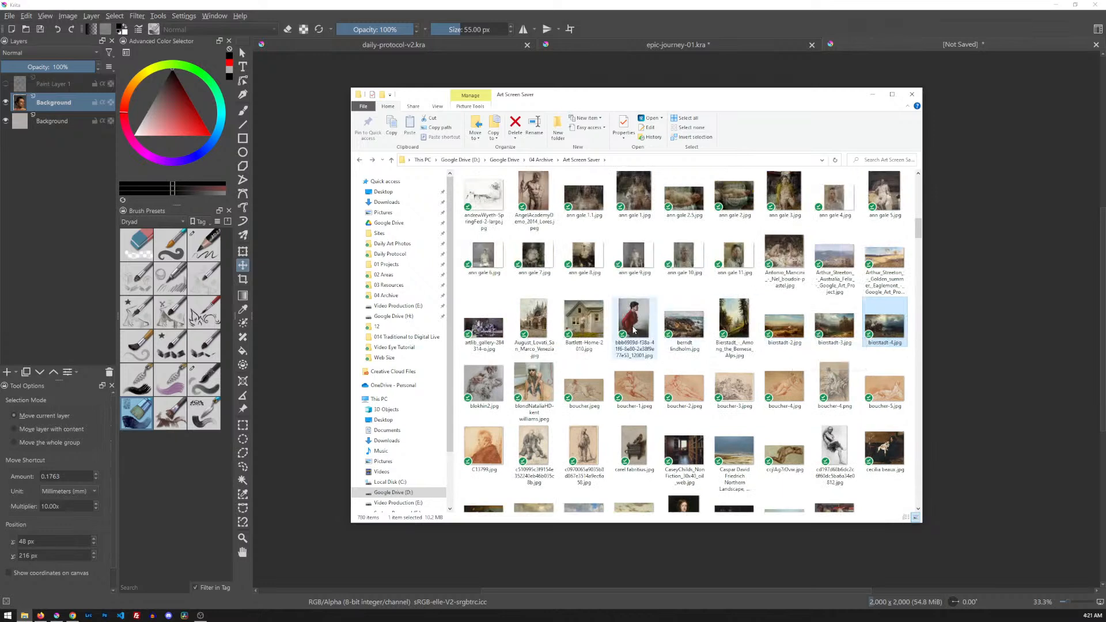
left_click(634, 330)
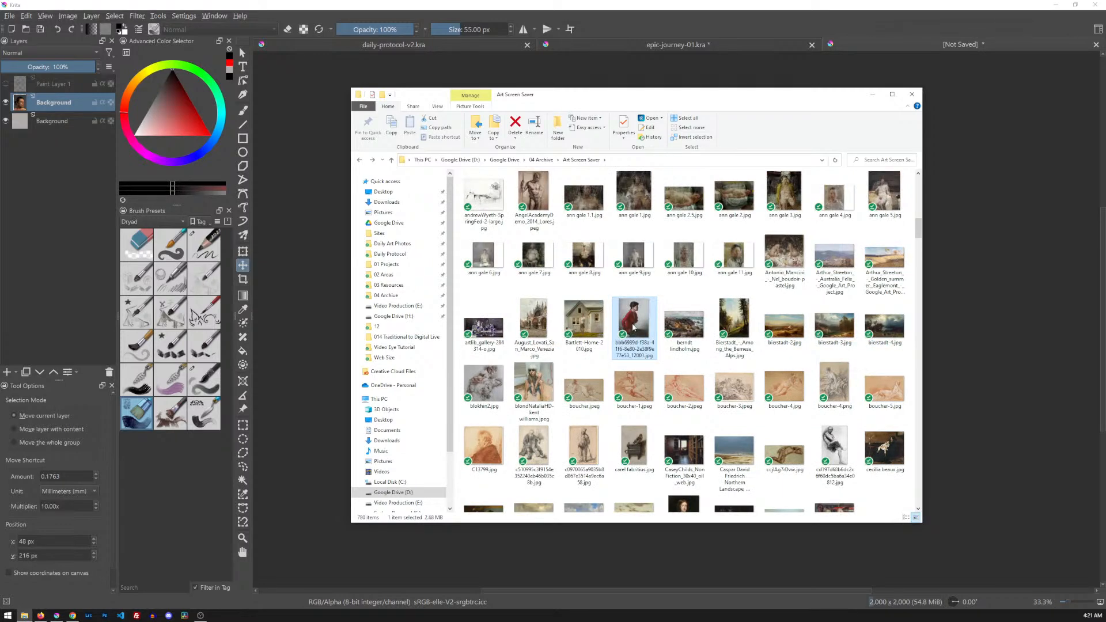
right_click(633, 327)
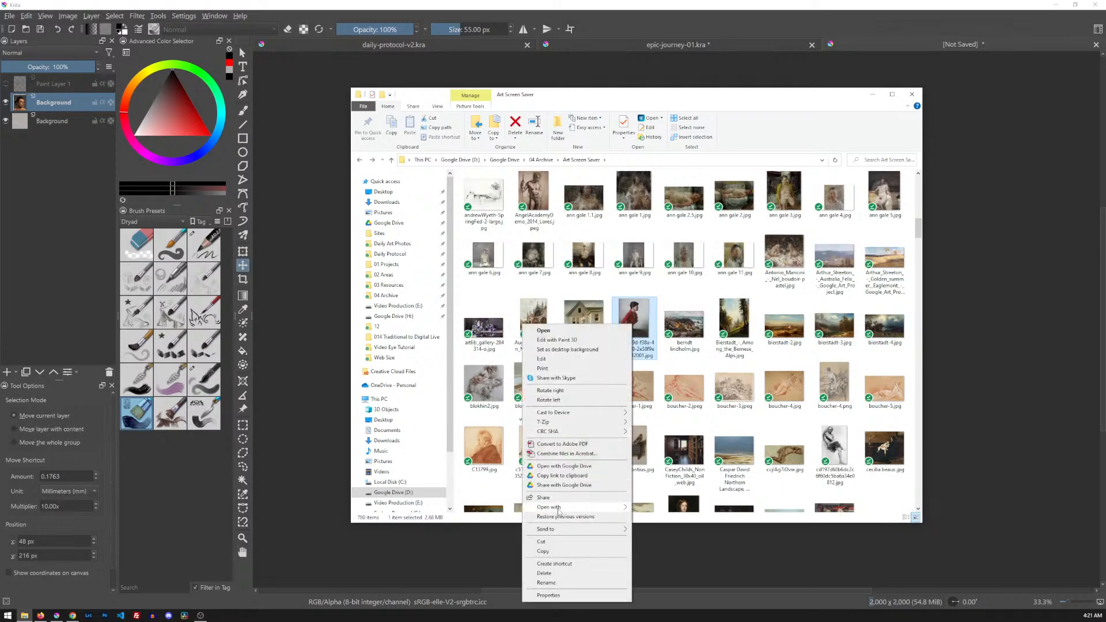
mouse_move(558, 509)
left_click(657, 545)
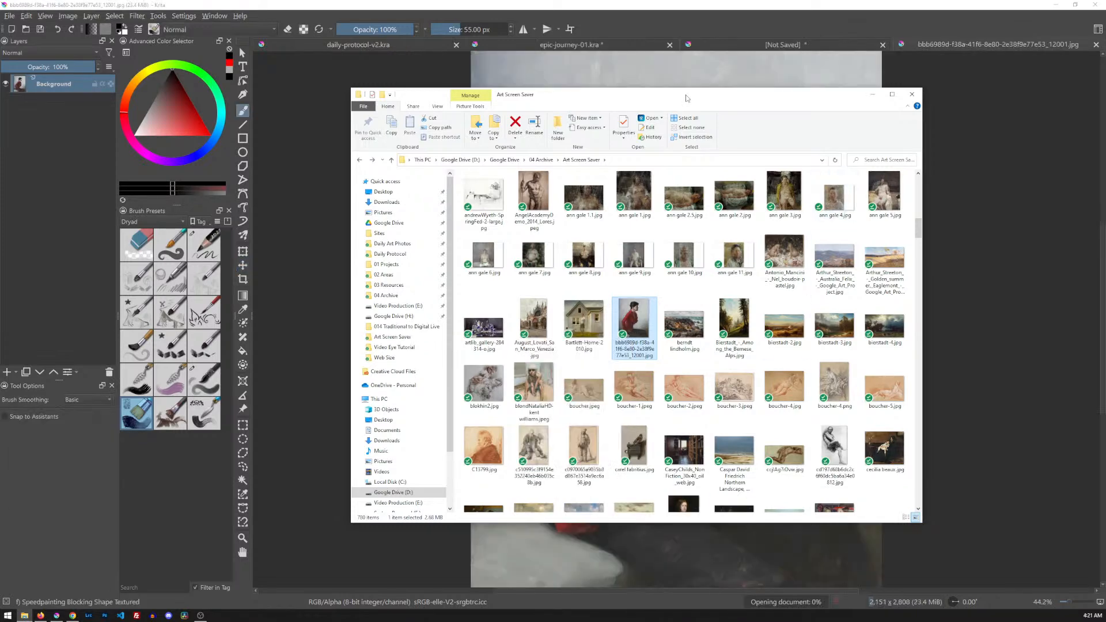
- Move the File Explorer window away so the painting of the woman in red is uncovered
left_click_drag(686, 98, 668, 65)
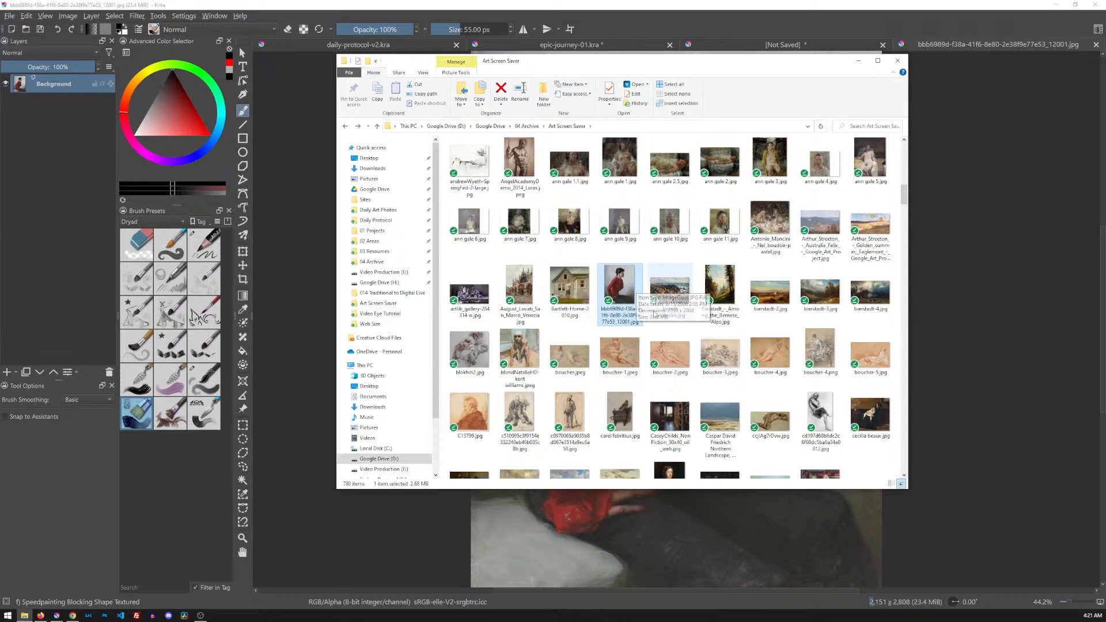
left_click(444, 324)
left_click(469, 411)
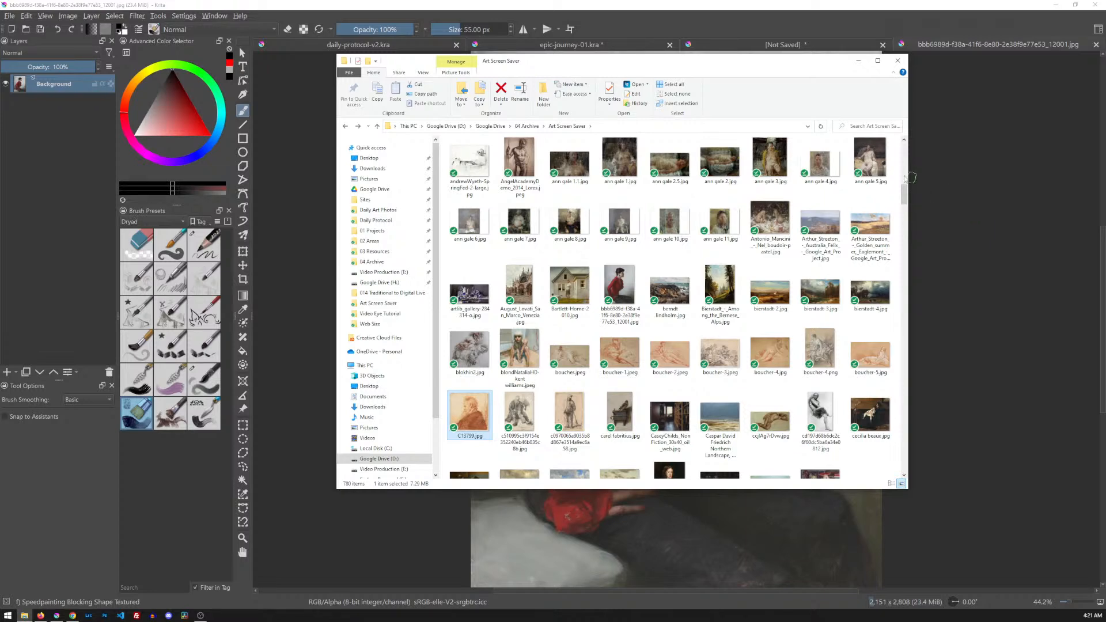
left_click_drag(661, 60, 806, 0)
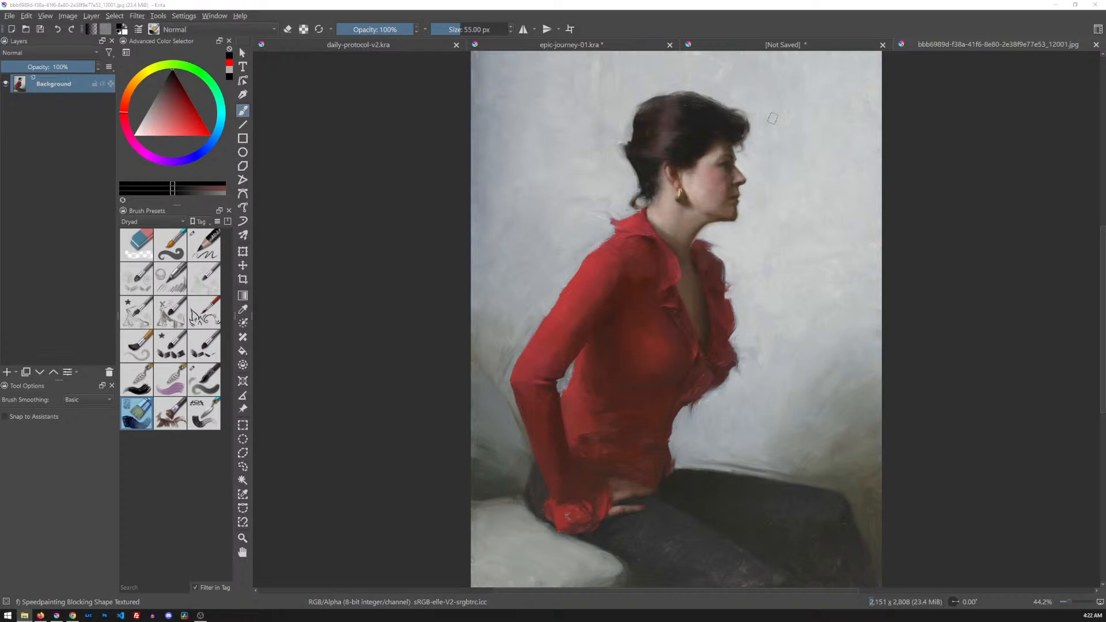
- Add a paint layer and outline the seated woman's head, back, arm, chest and legs in black
left_click(741, 123)
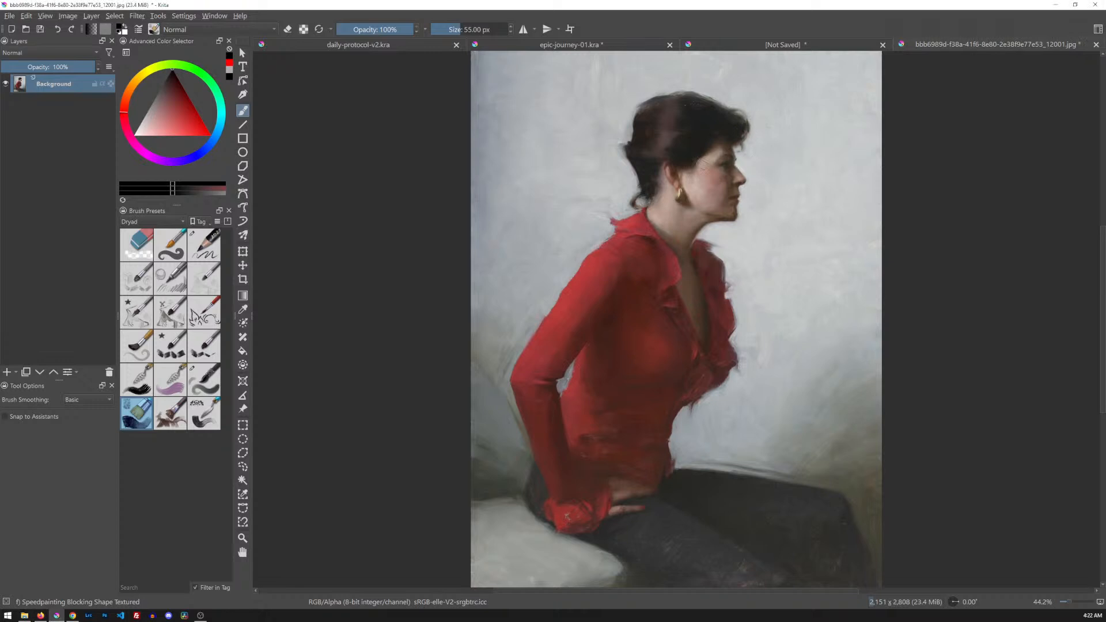
key("Insert")
mouse_move(743, 124)
left_mouse_down()
mouse_move(727, 147)
mouse_move(740, 175)
mouse_move(731, 209)
mouse_move(679, 252)
mouse_move(712, 259)
mouse_move(730, 341)
mouse_move(724, 372)
mouse_move(683, 407)
mouse_move(666, 473)
mouse_move(836, 494)
mouse_move(880, 587)
left_mouse_up()
mouse_move(732, 115)
left_mouse_down()
mouse_move(697, 96)
mouse_move(661, 99)
mouse_move(633, 139)
mouse_move(642, 209)
mouse_move(609, 233)
mouse_move(512, 380)
mouse_move(560, 527)
left_mouse_up()
mouse_move(541, 452)
left_mouse_down()
mouse_move(528, 493)
mouse_move(539, 513)
mouse_move(625, 583)
left_mouse_up()
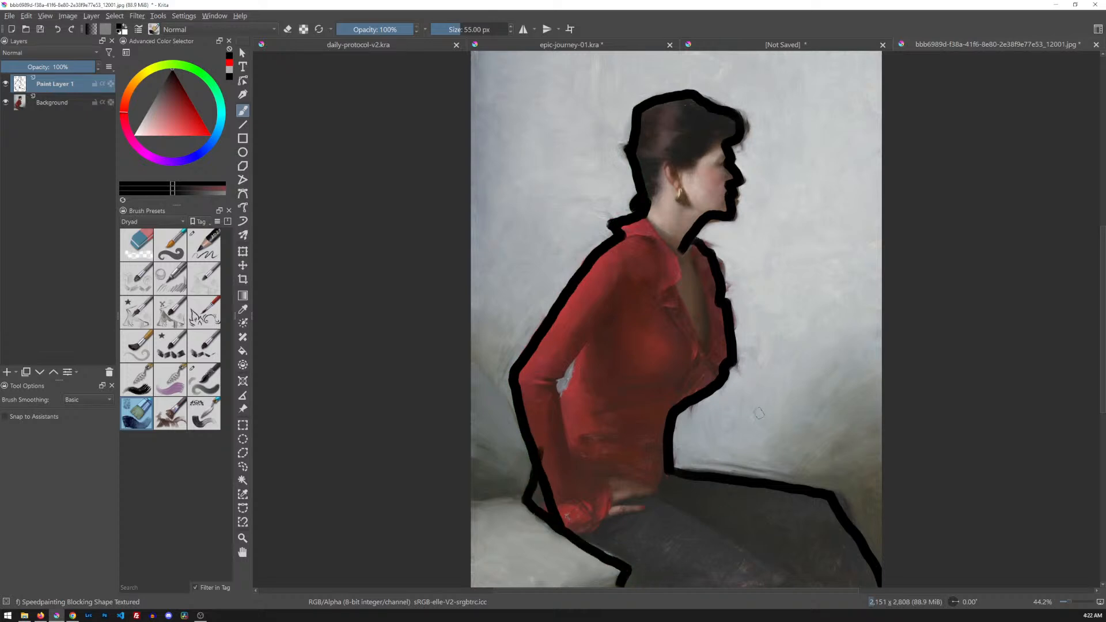
- Close the outline along the picture's lower edge and fill the woman's silhouette with black
key("minus")
mouse_move(638, 520)
left_mouse_down()
mouse_move(786, 524)
mouse_move(824, 519)
mouse_move(830, 497)
left_mouse_up()
key("f")
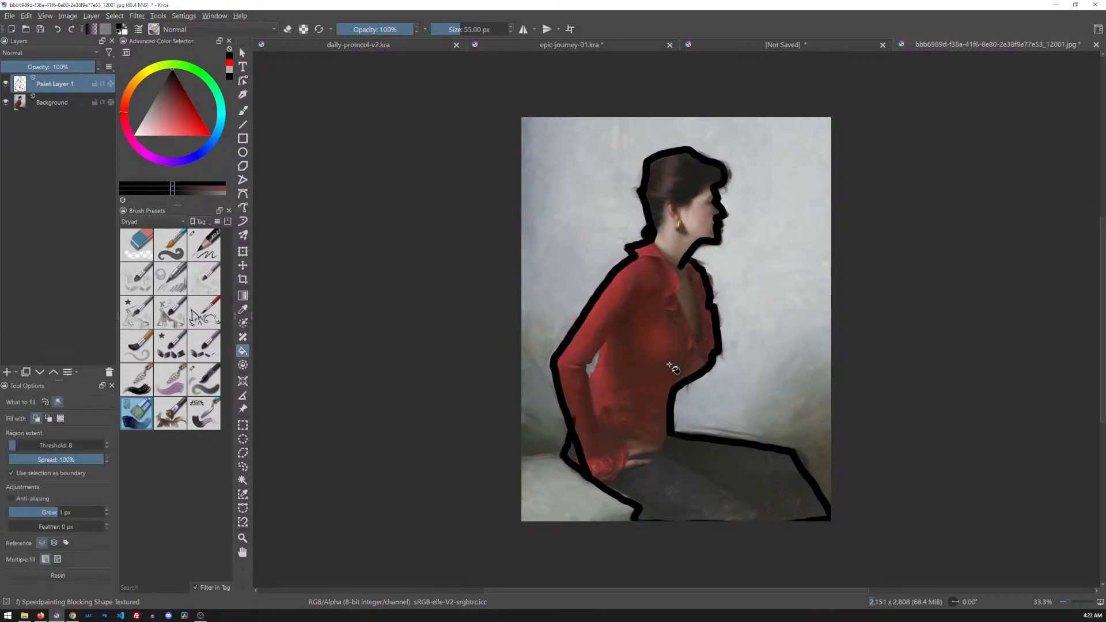
left_click(685, 357)
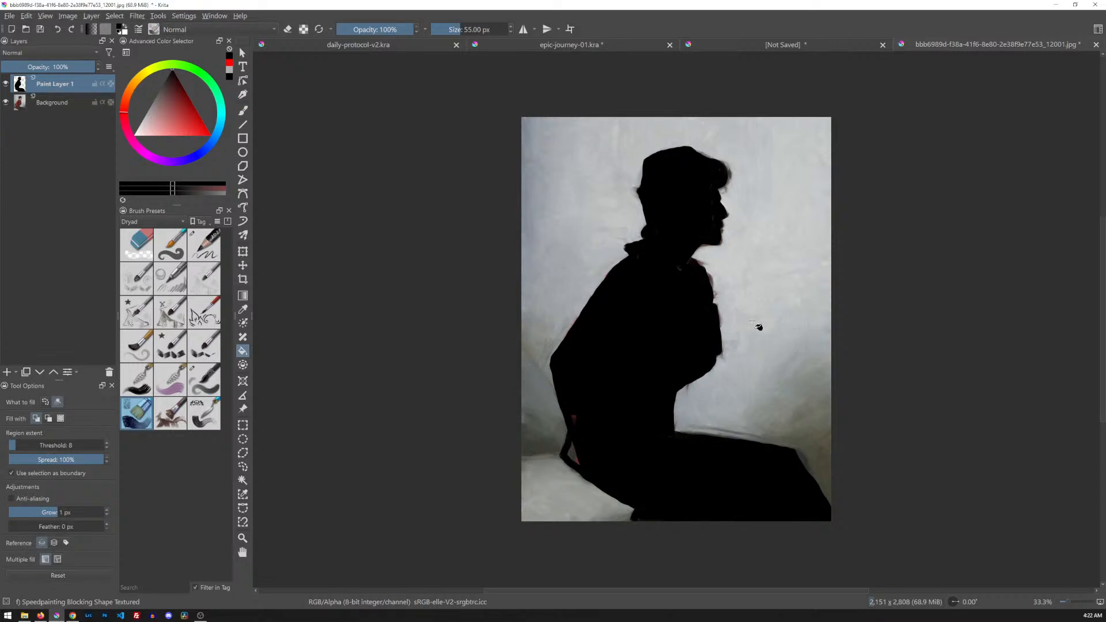
- Paint over the unfilled gap behind the woman's wrist, and clear the silhouette from the paint layer
key("plus")
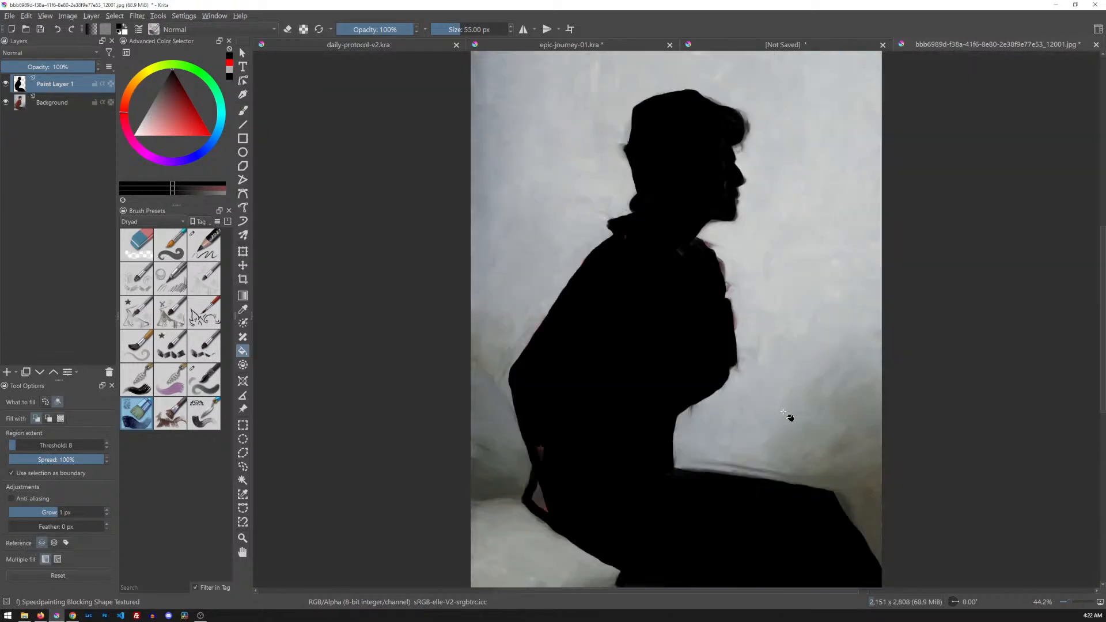
key("b")
mouse_move(551, 470)
left_mouse_down()
mouse_move(543, 508)
mouse_move(537, 414)
left_mouse_up()
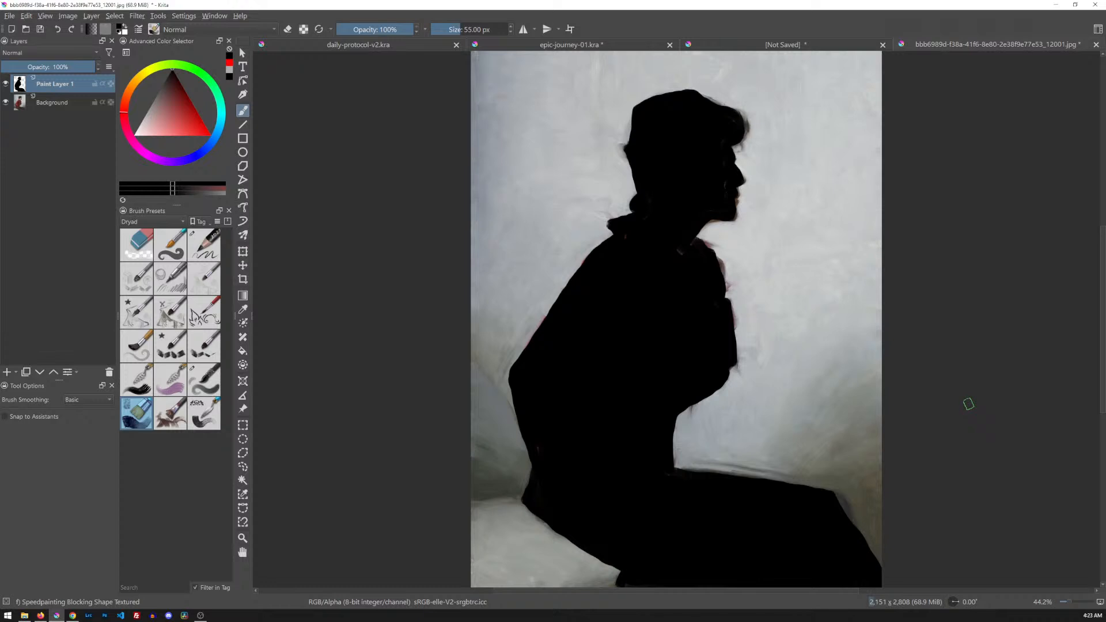
key("Delete")
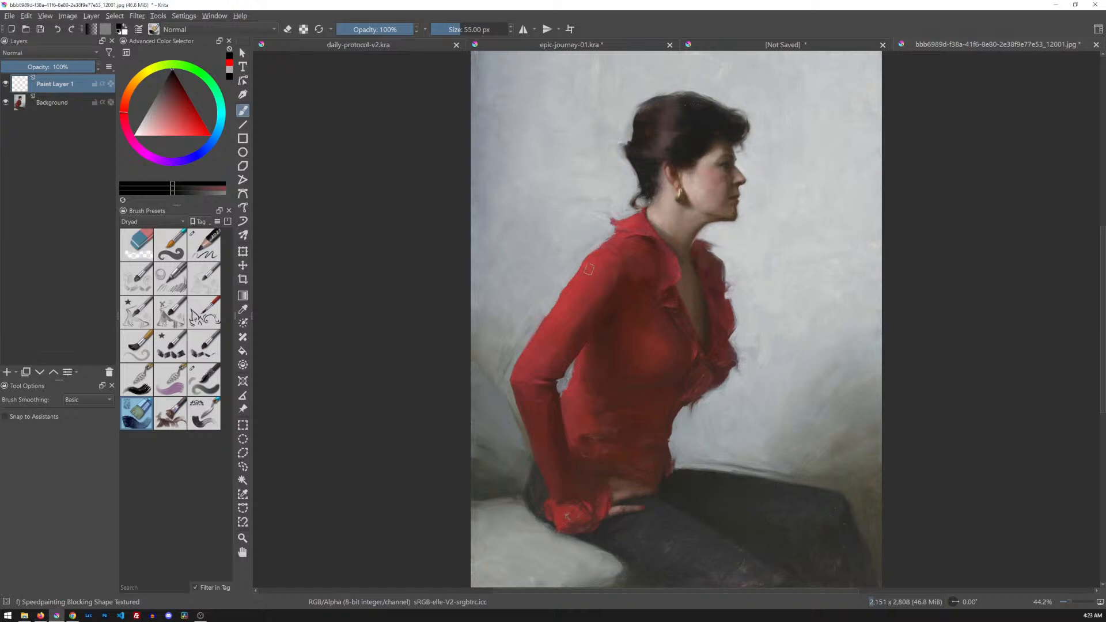
- Try black strokes above the head and gesture lines through the torso and thigh, undoing each attempt
mouse_move(684, 68)
left_mouse_down()
mouse_move(700, 57)
mouse_move(639, 86)
mouse_move(737, 77)
left_mouse_up()
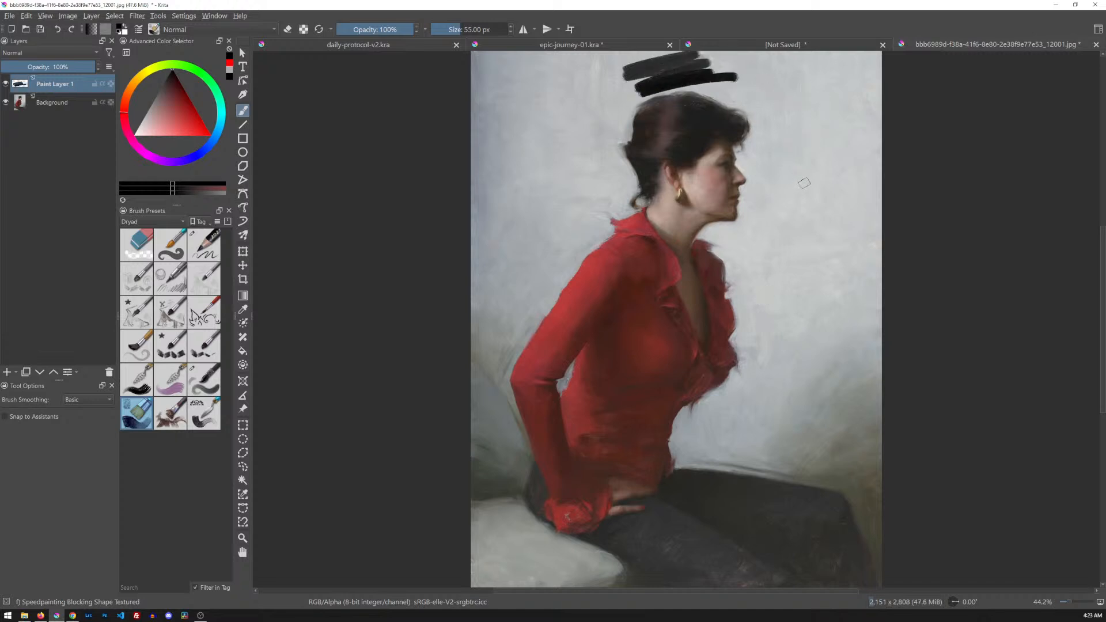
key("ctrl+z")
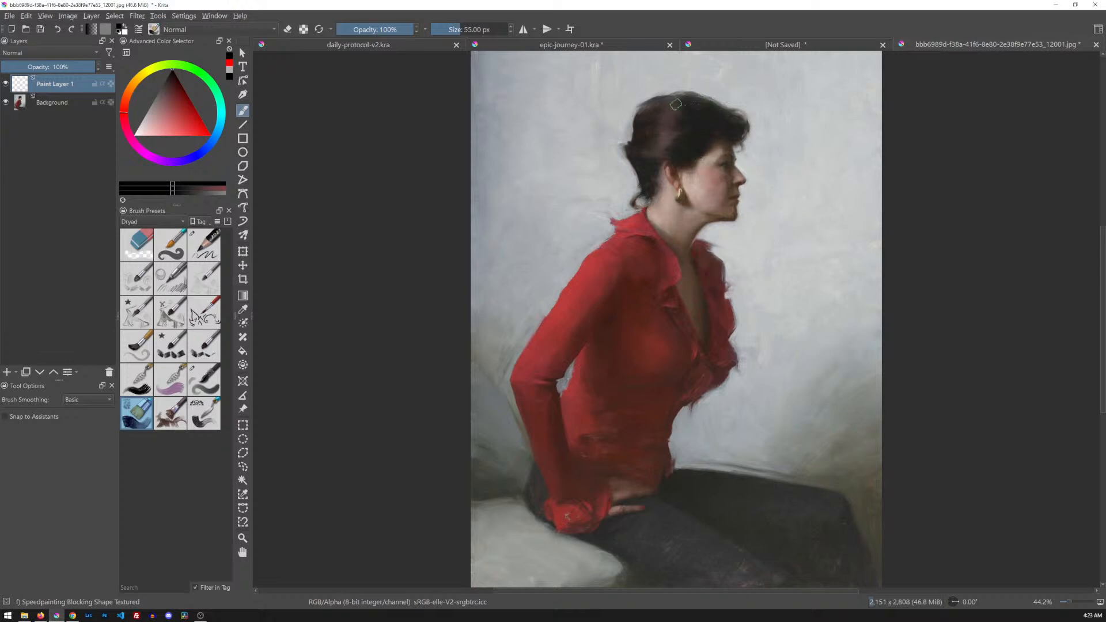
mouse_move(670, 54)
left_mouse_down()
mouse_move(684, 346)
mouse_move(693, 476)
left_mouse_up()
key("ctrl+z")
mouse_move(553, 525)
left_mouse_down()
mouse_move(607, 399)
mouse_move(683, 53)
left_mouse_up()
left_click_drag(562, 509, 823, 588)
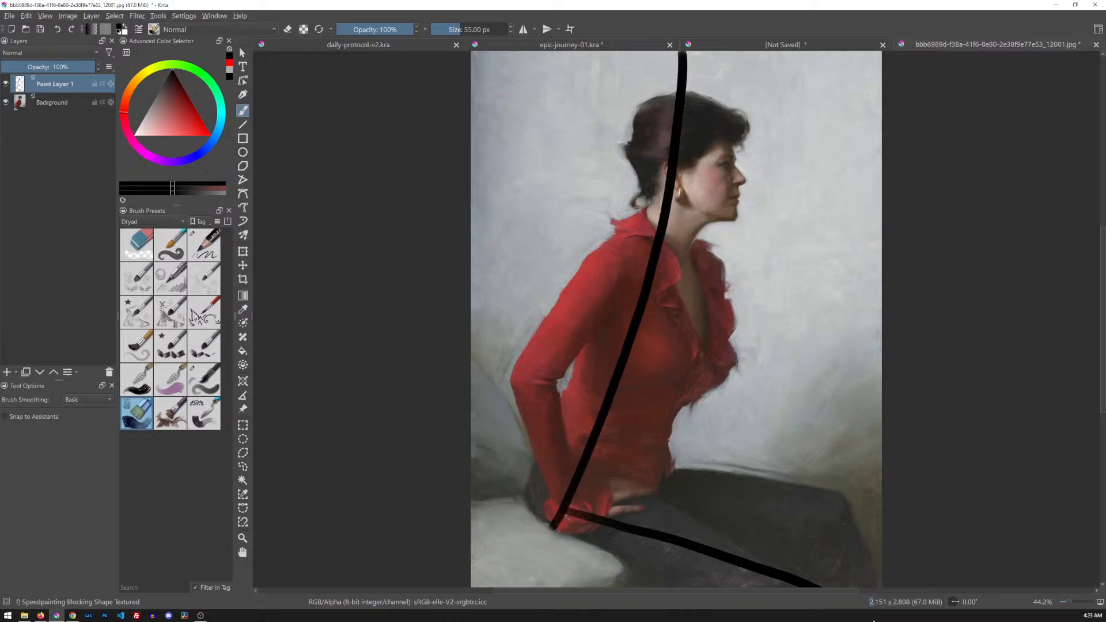
key("ctrl+z")
key("ctrl+z")
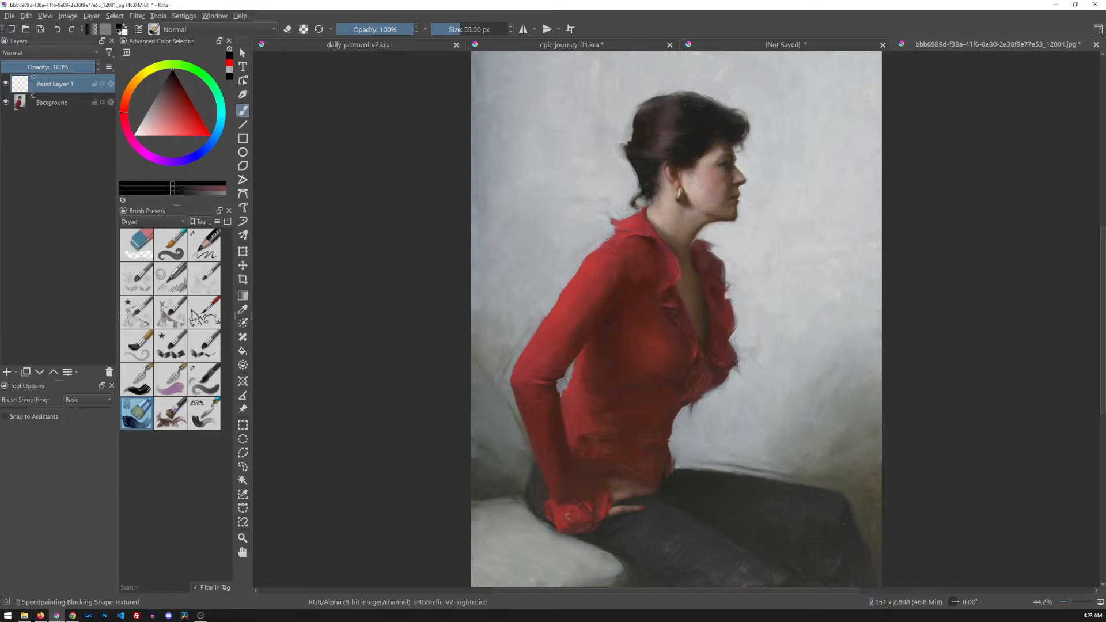
- Switch to Firefox and browse the Google image results for "framed ink"
key("alt+Tab")
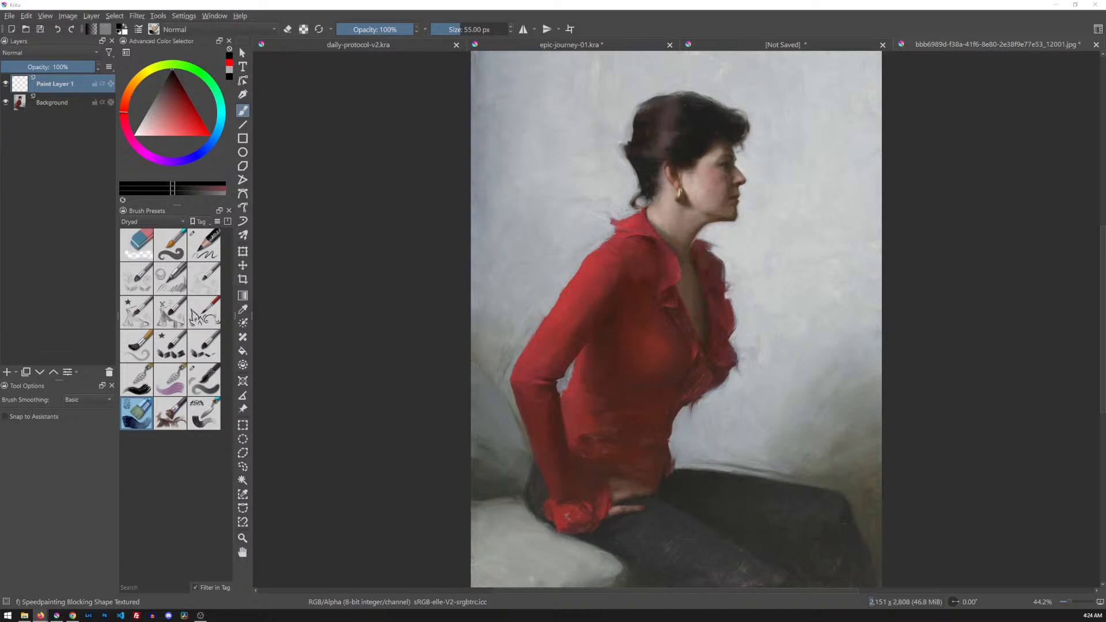
mouse_move(744, 0)
left_mouse_down()
mouse_move(536, 1)
mouse_move(546, 87)
mouse_move(545, 38)
mouse_move(525, 26)
left_mouse_up()
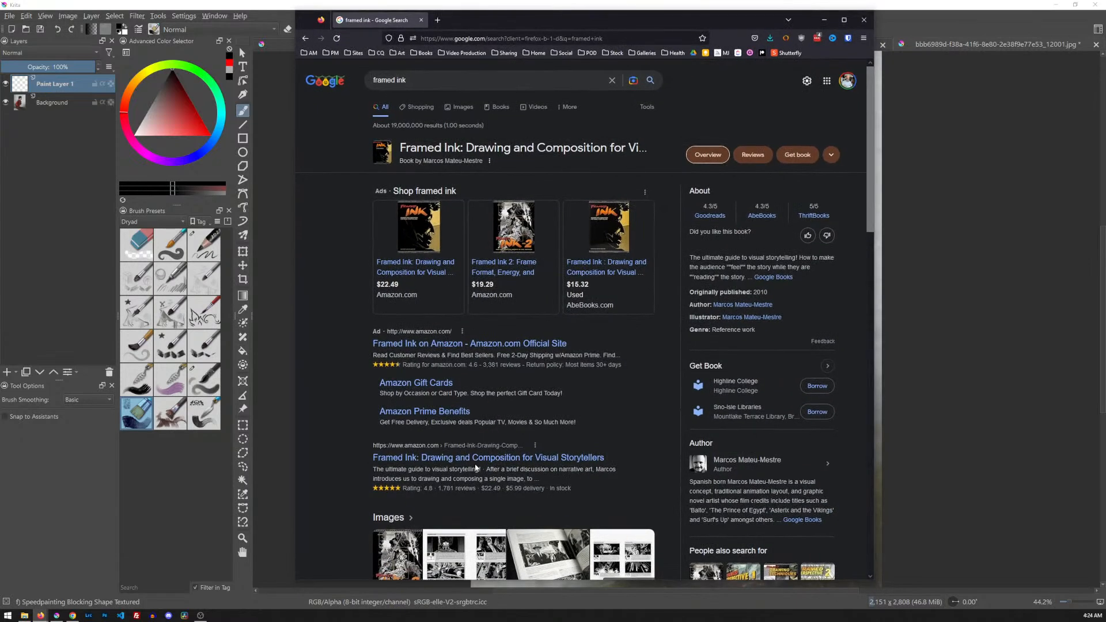
scroll(473, 460, "down", 3)
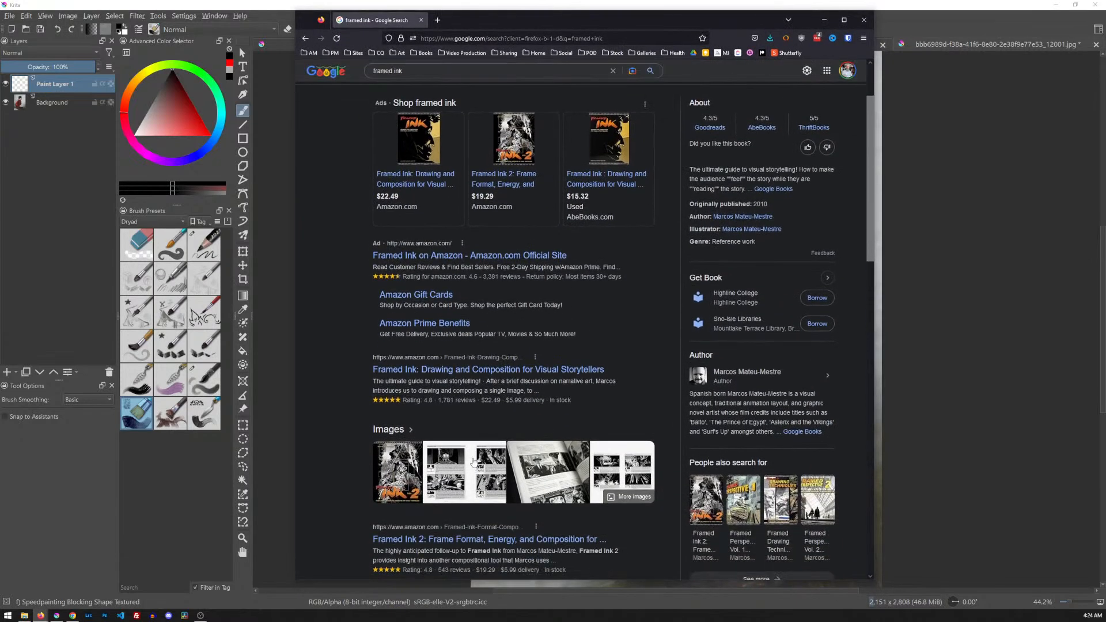
left_click(479, 417)
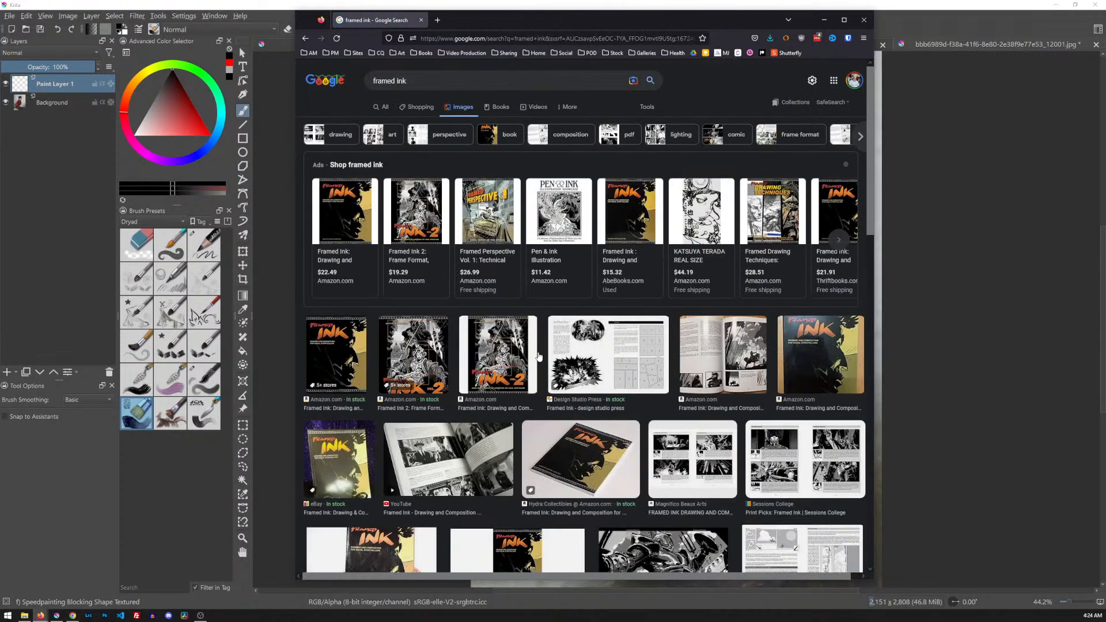
scroll(570, 369, "down", 1)
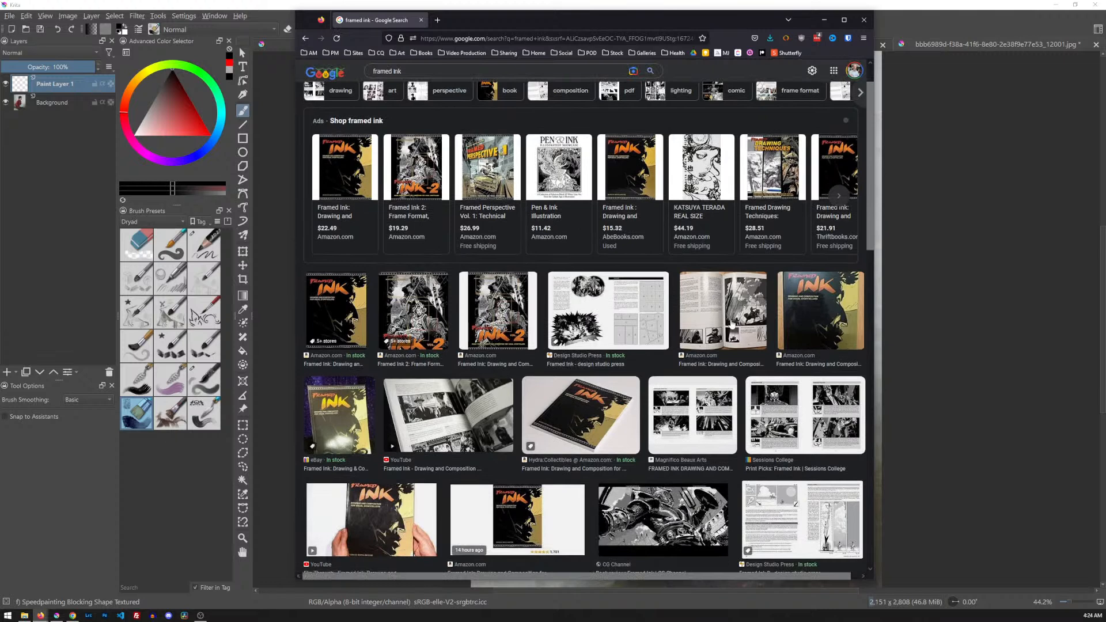
scroll(780, 401, "down", 1)
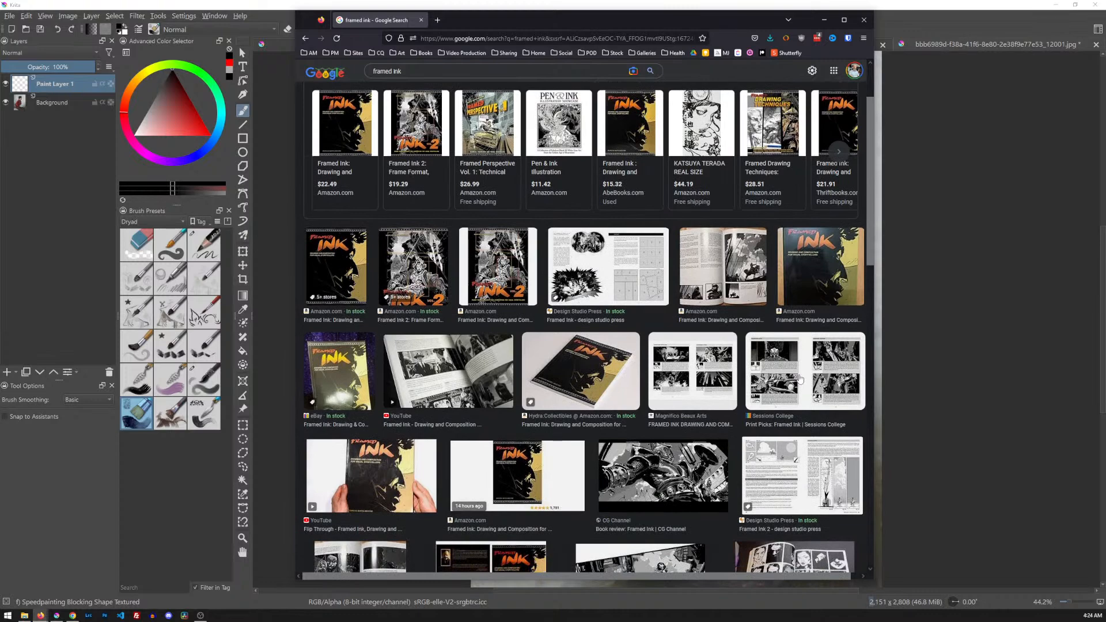
- View the Framed Ink sample spreads on the Sessions College article page, and close the page
left_click(799, 378)
left_click(731, 187)
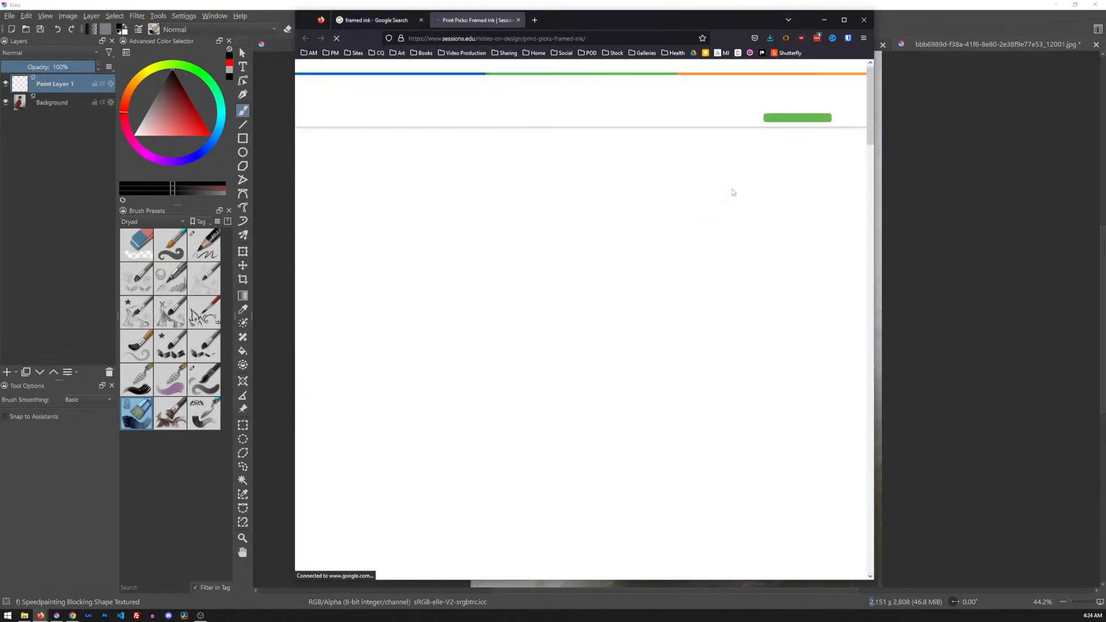
scroll(467, 381, "down", 3)
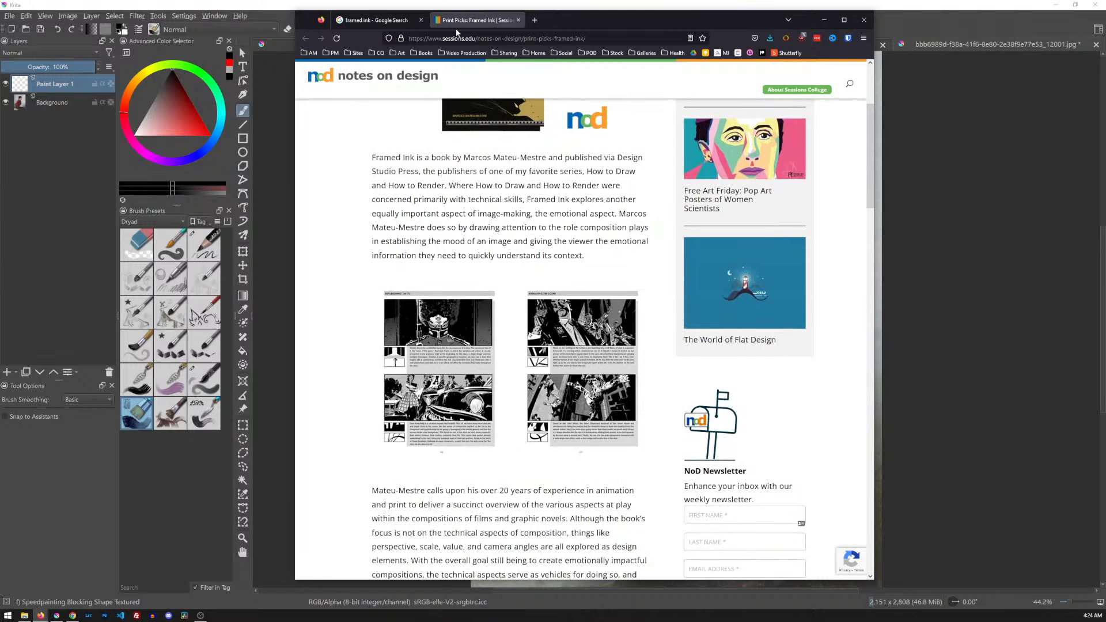
left_click(516, 20)
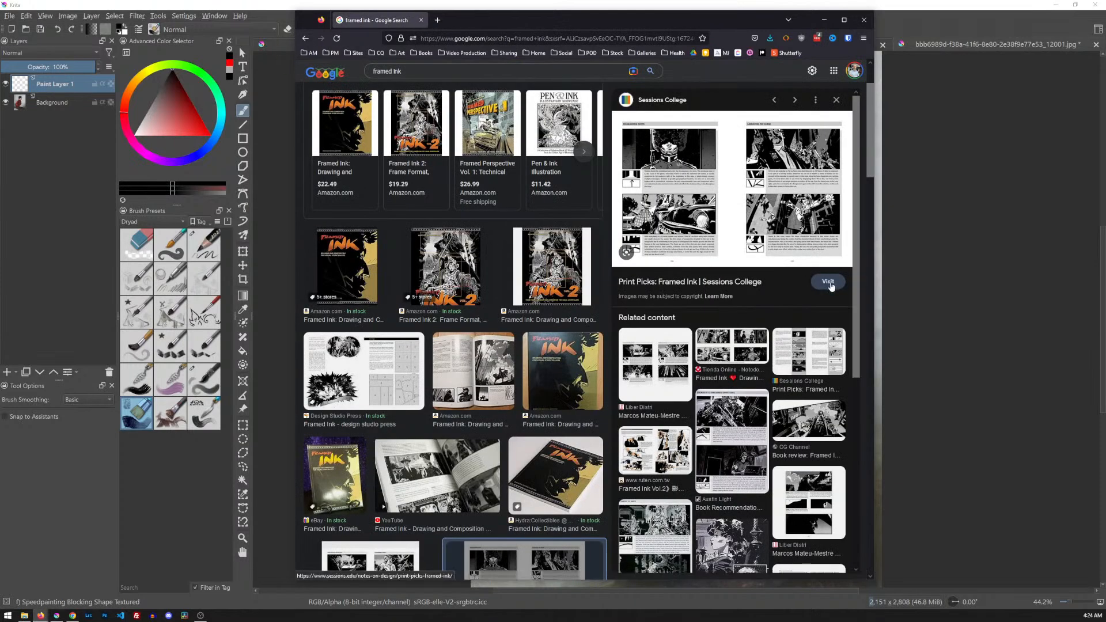
left_click(626, 253)
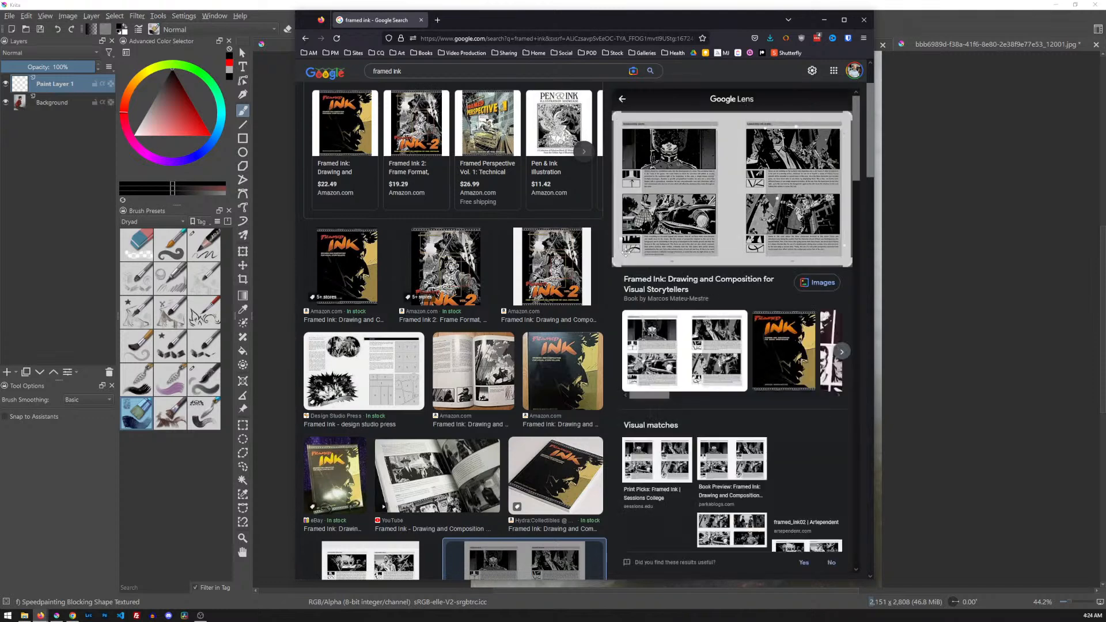
left_click_drag(618, 266, 585, 305)
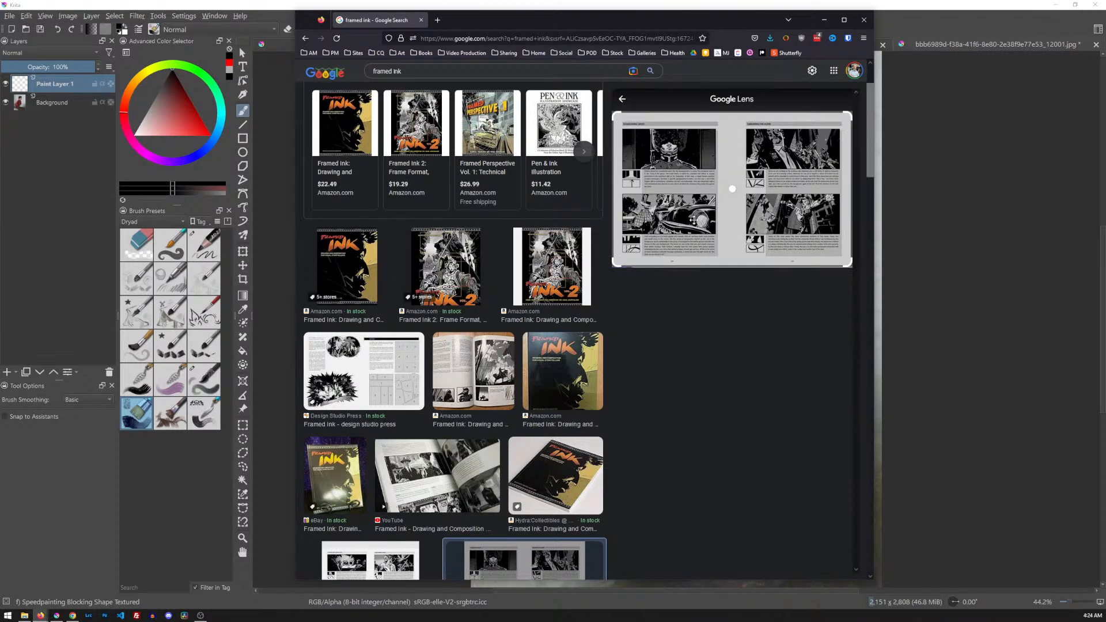
left_click(713, 201)
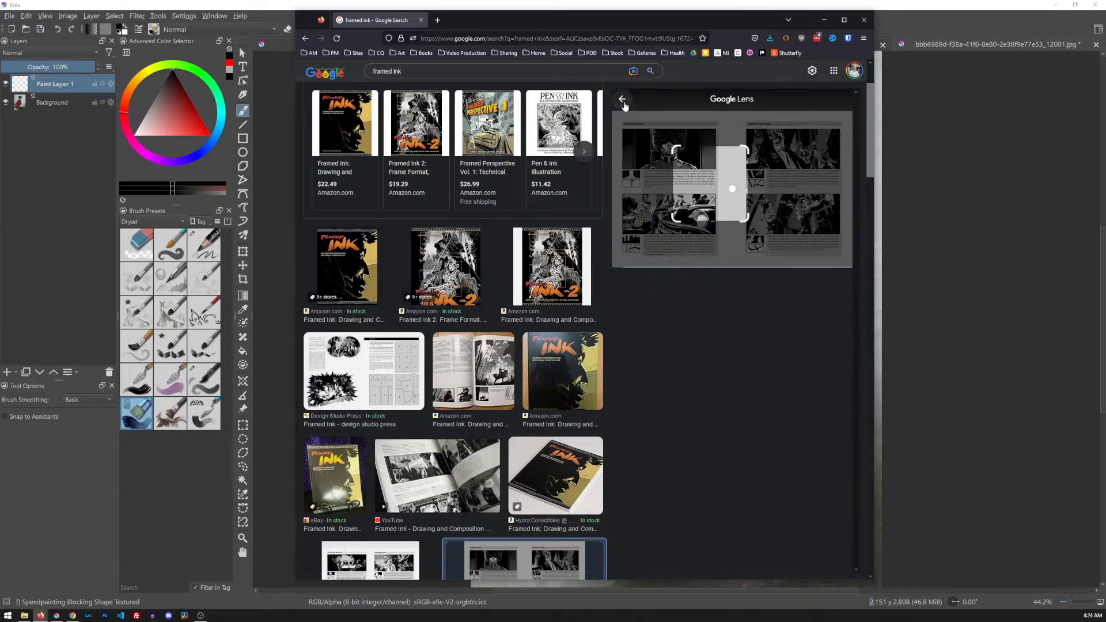
left_click(622, 99)
- Open the Framed Ink spread image from the Sessions College article in its own tab and enlarge it to 200% for study
left_click(715, 199)
scroll(462, 429, "down", 6)
right_click(498, 291)
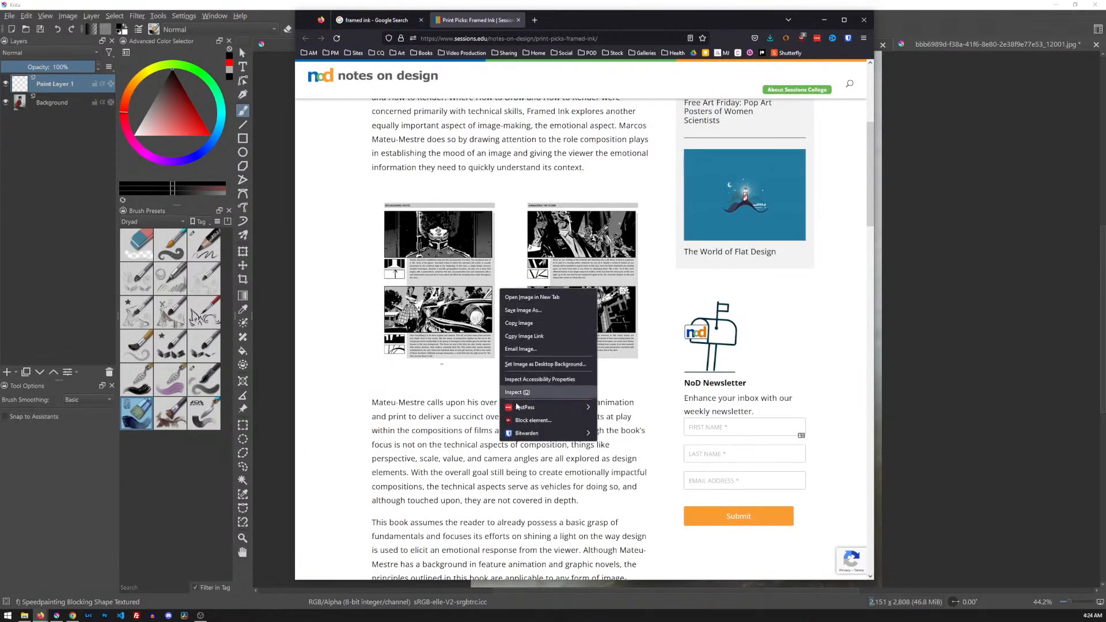
right_click(488, 330)
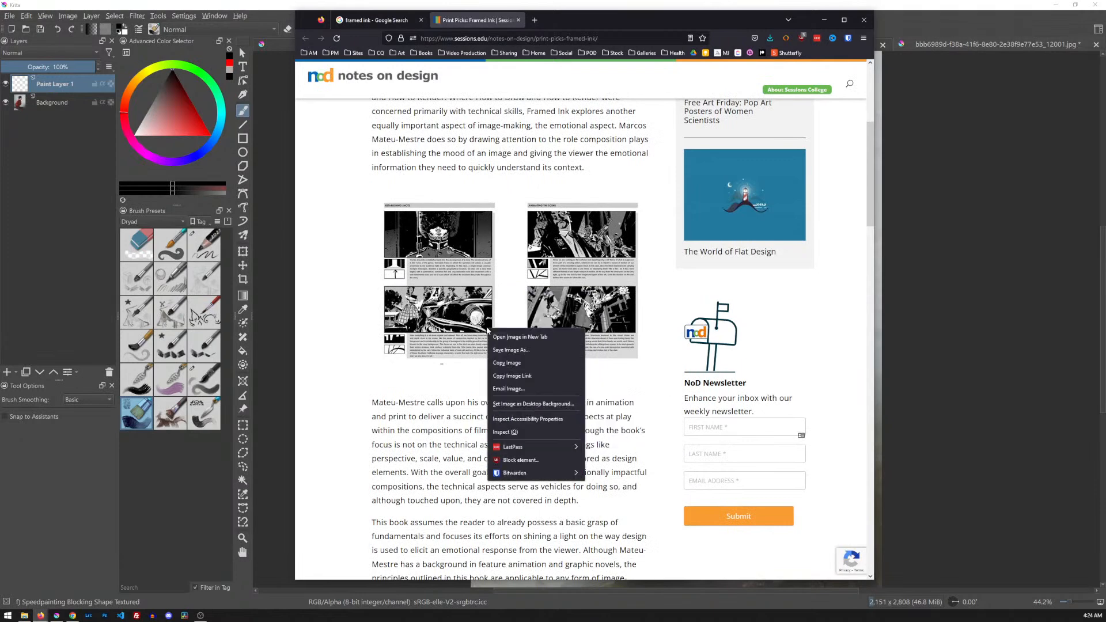
left_click(510, 432)
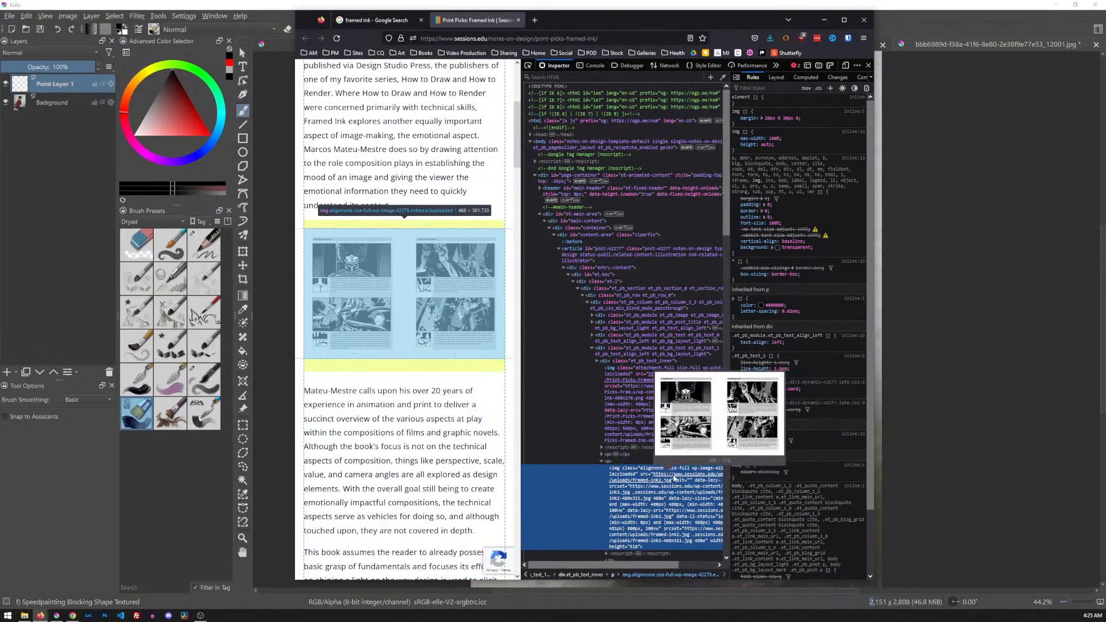
right_click(674, 478)
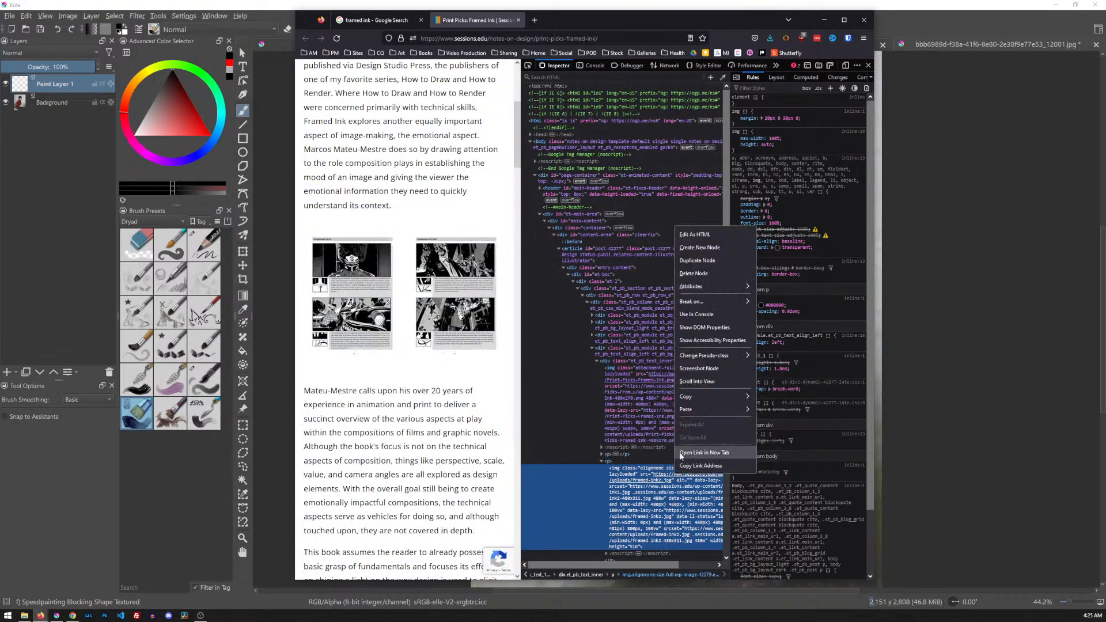
left_click(703, 452)
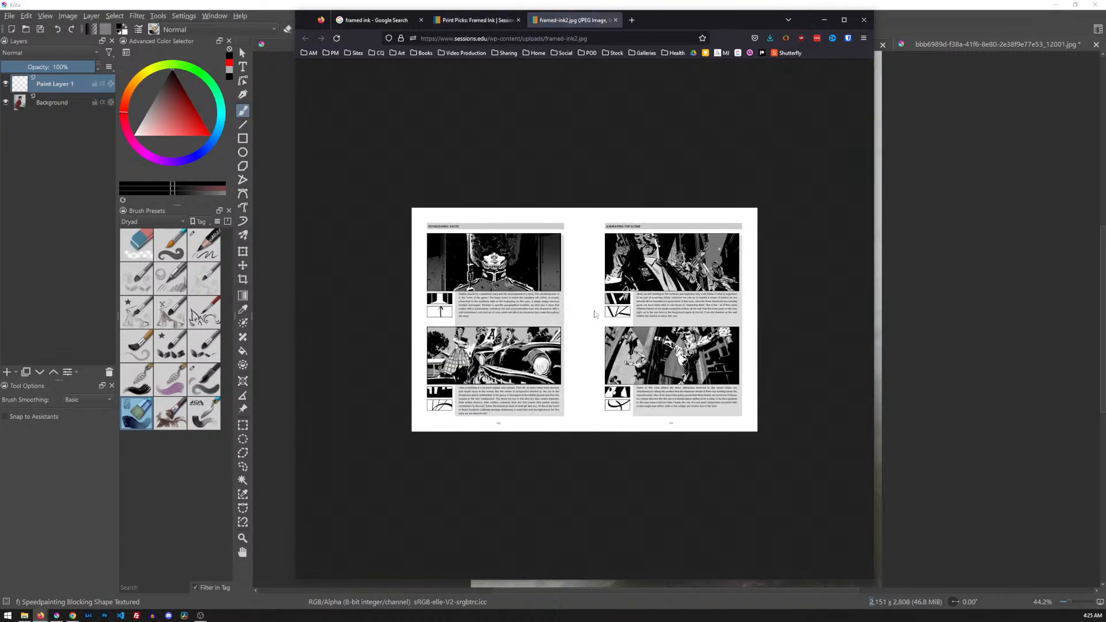
scroll(595, 313, "up", 6, "ctrl")
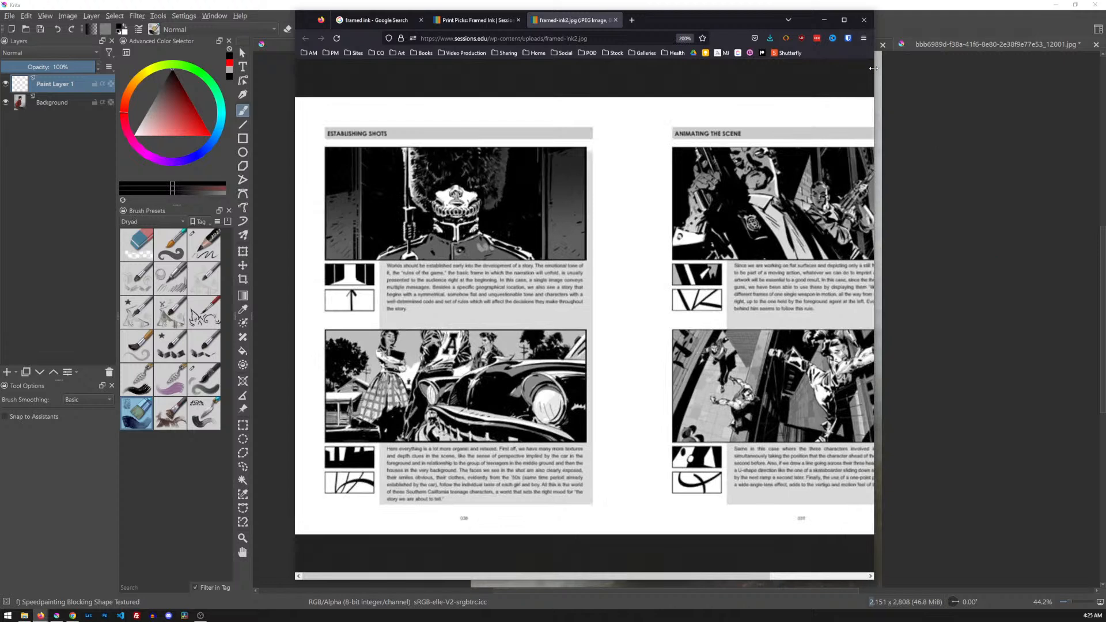
left_click_drag(873, 68, 1060, 75)
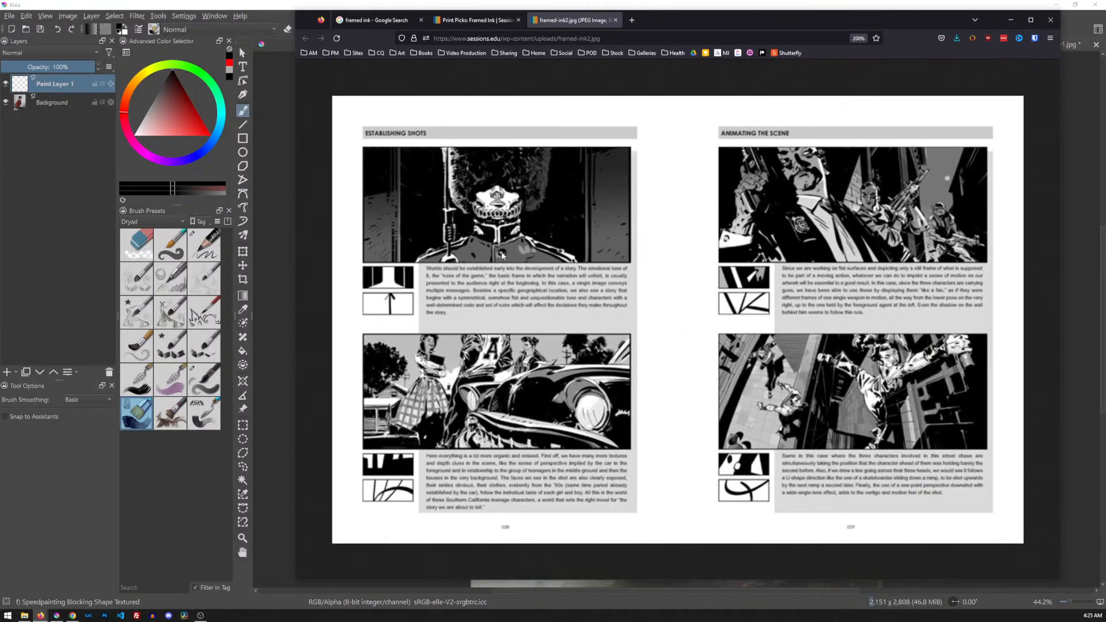
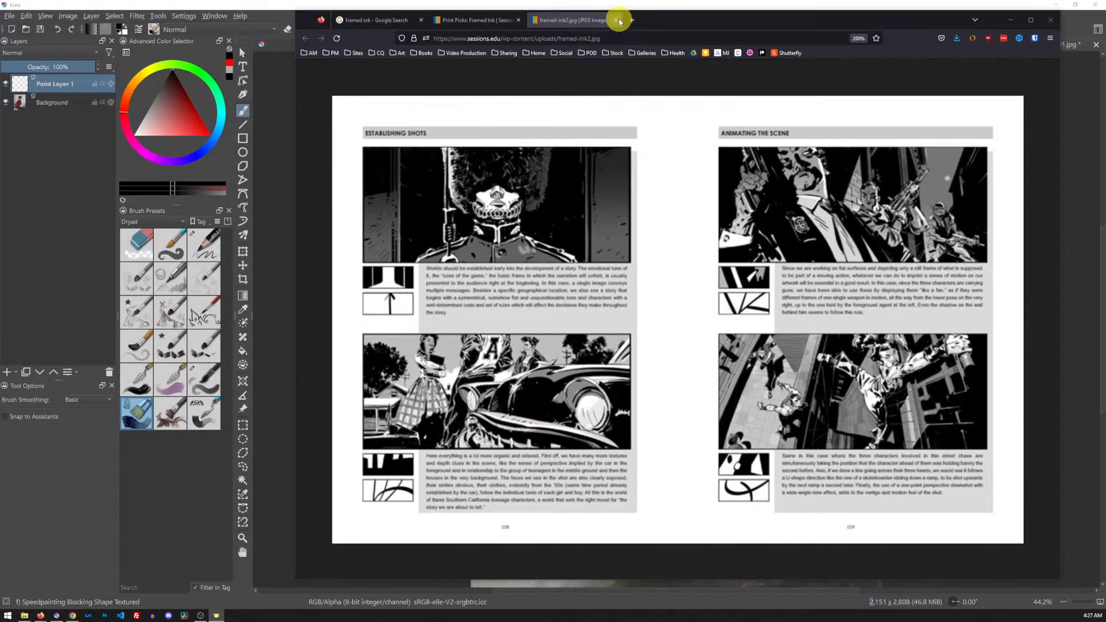
- Close the browser window with the Framed Ink spread, and close the painting of the woman in red without saving it
double_click(703, 7)
double_click(687, 27)
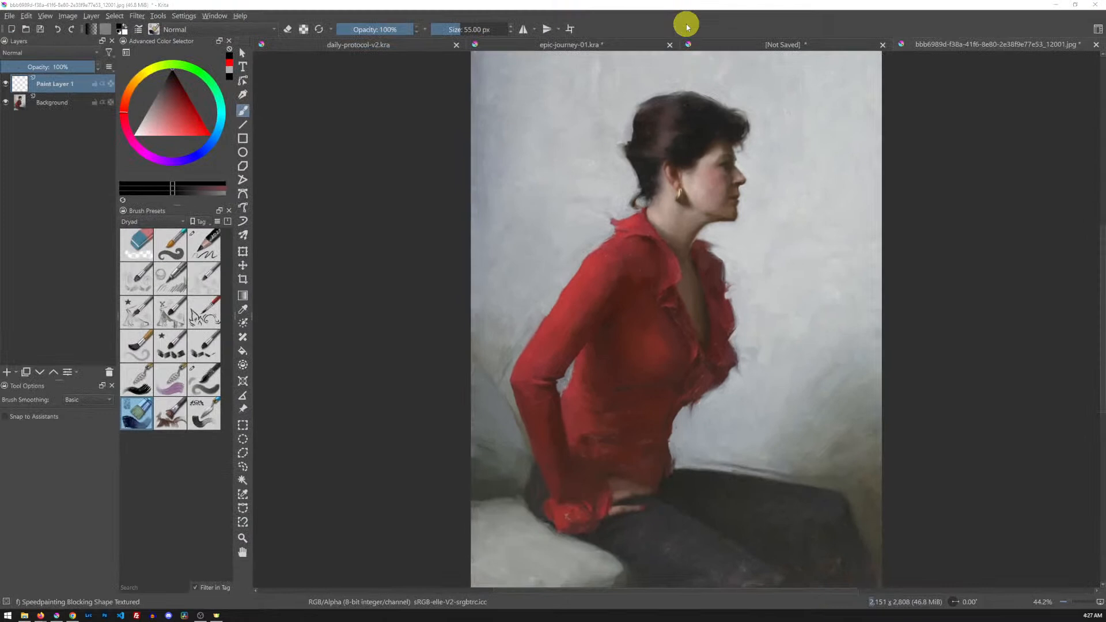
key("alt+Tab")
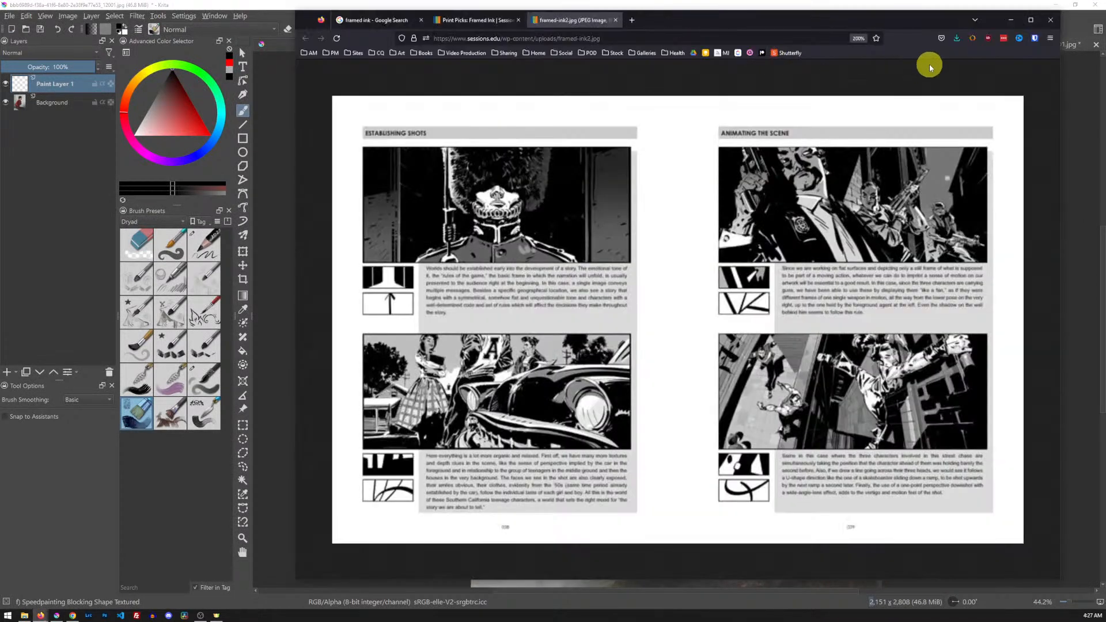
left_click(1052, 21)
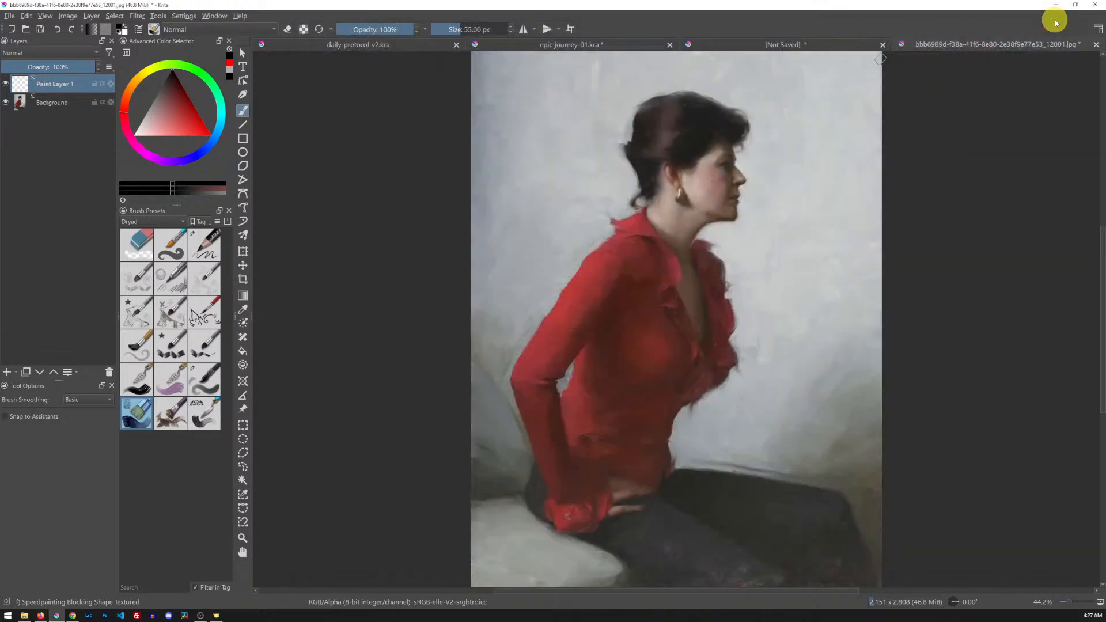
left_click(1095, 45)
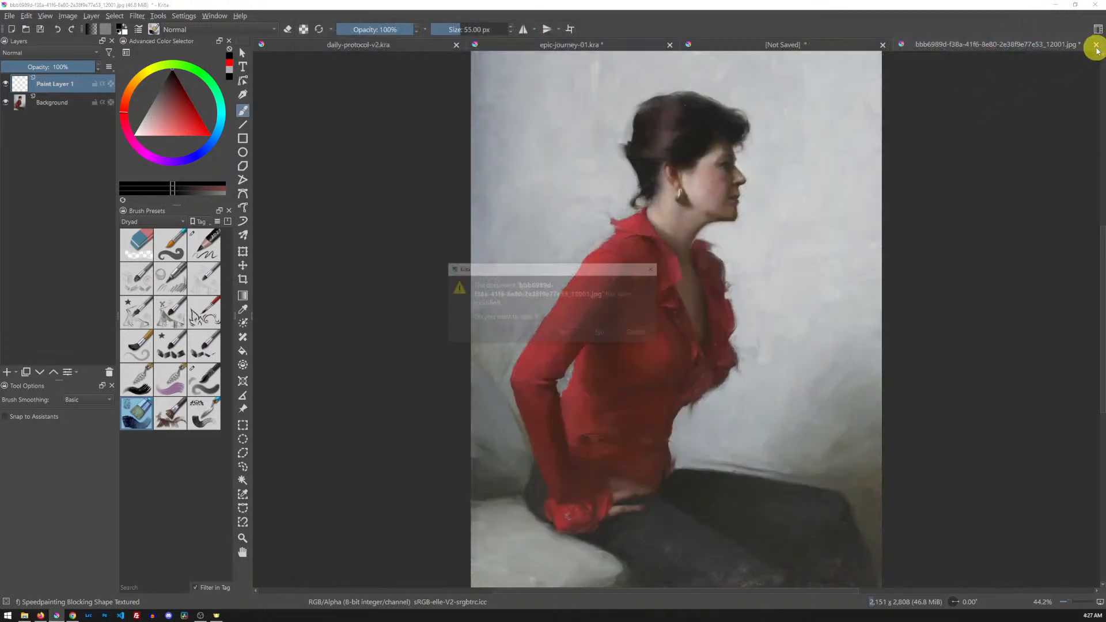
left_click(615, 337)
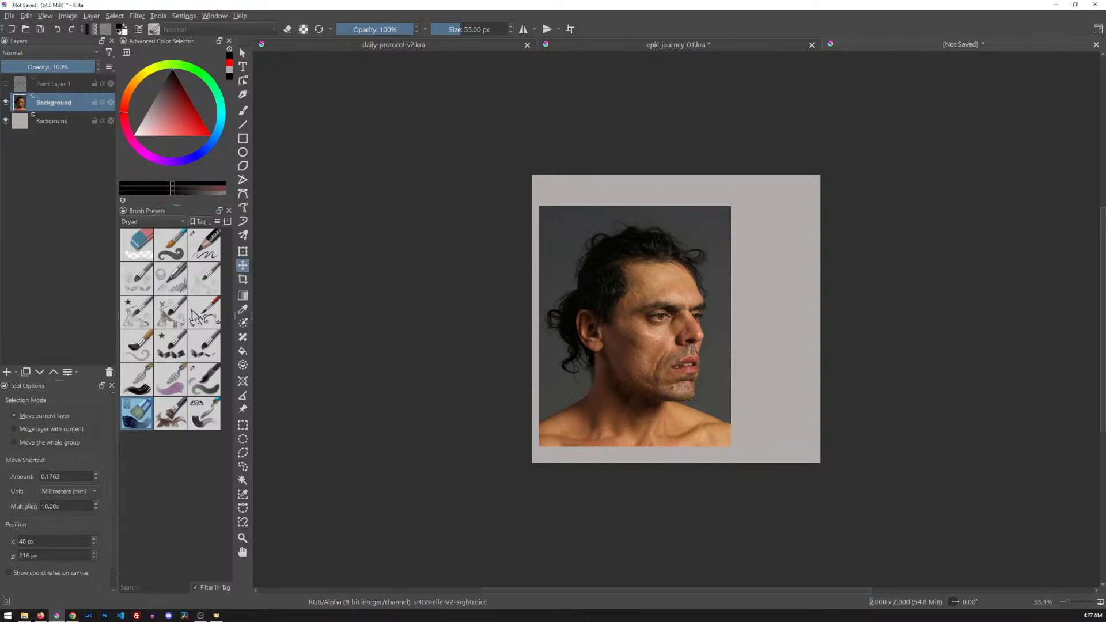
- Bring the artist's Paintings web gallery over the canvas and examine the compositions of Estuary and The Pear Tree
key("alt+Tab")
left_click_drag(740, 0, 556, 41)
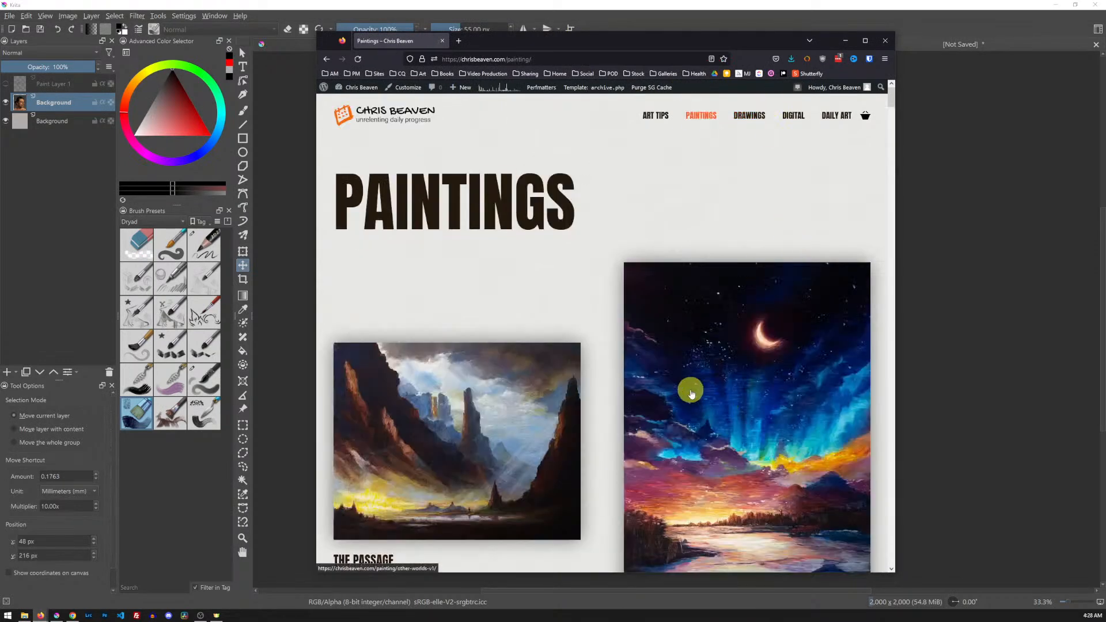
scroll(691, 392, "down", 10)
scroll(691, 393, "down", 5)
scroll(691, 393, "down", 5)
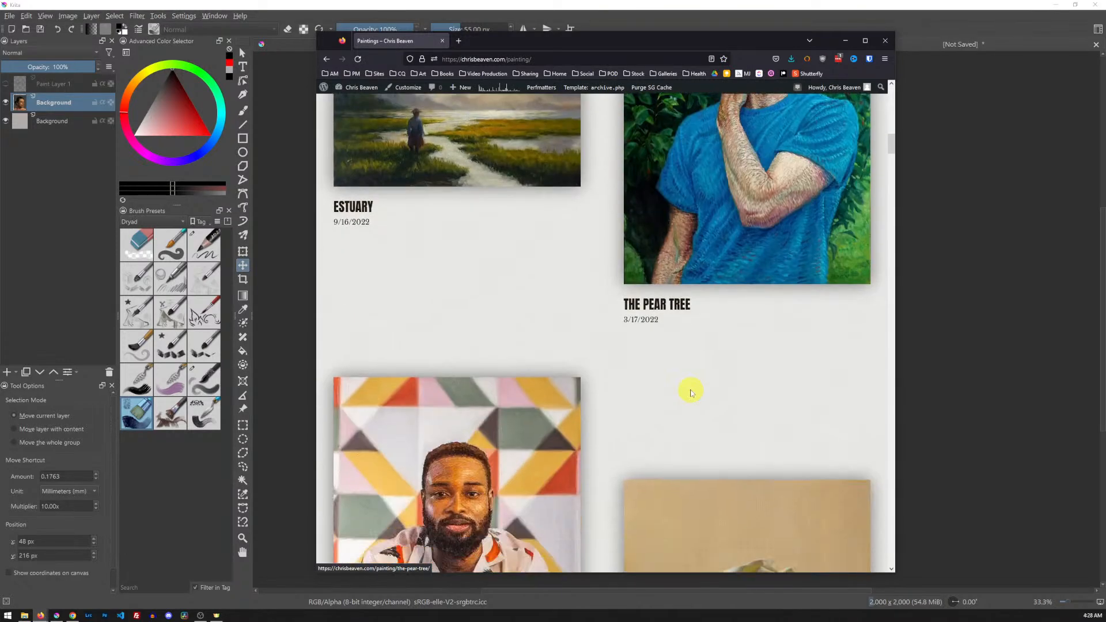
scroll(692, 393, "up", 4)
scroll(691, 393, "up", 3)
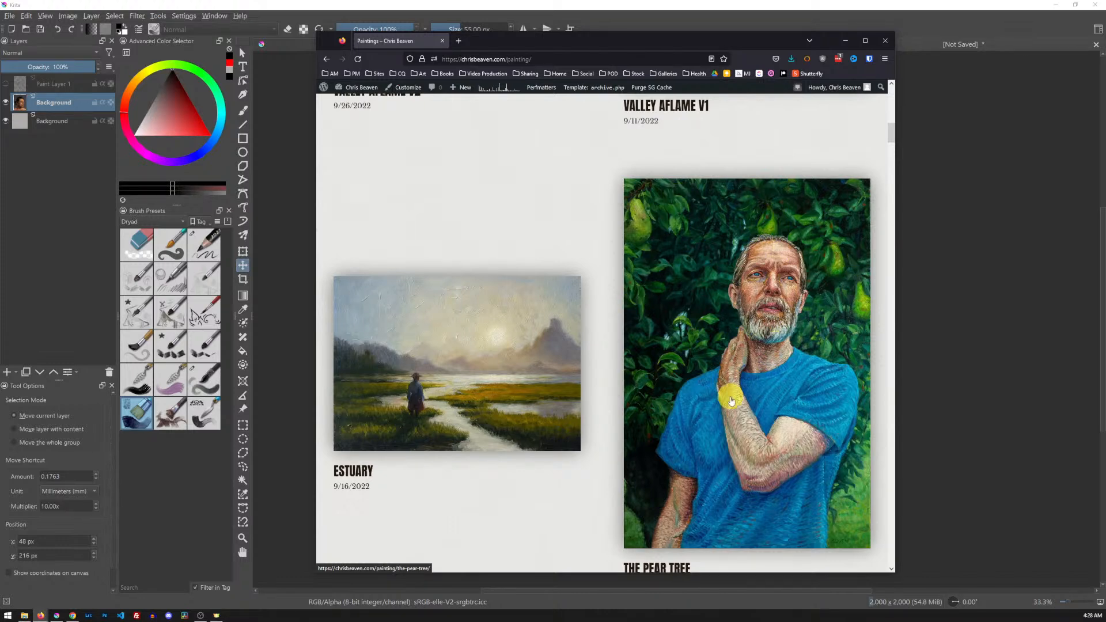
left_click_drag(706, 42, 701, 0)
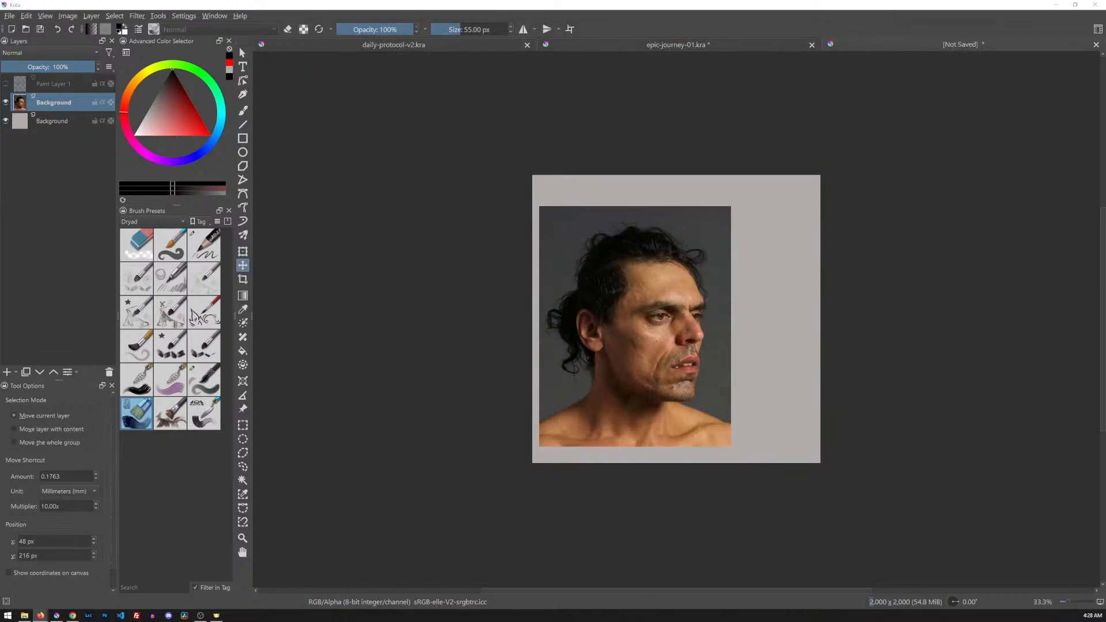
- Study the figure placement and empty space in Vulnerability Two, Vulnerability Three, Resurgence and Paper Star in the web gallery
mouse_move(701, 0)
left_mouse_down()
mouse_move(707, 33)
mouse_move(678, 47)
left_mouse_up()
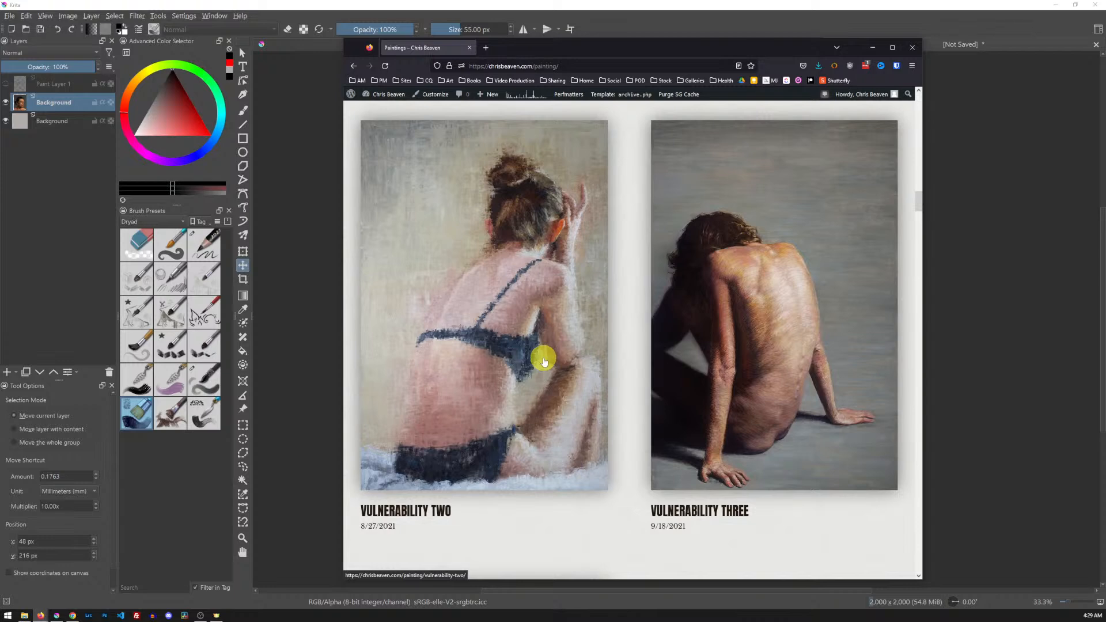
left_click_drag(691, 50, 676, 0)
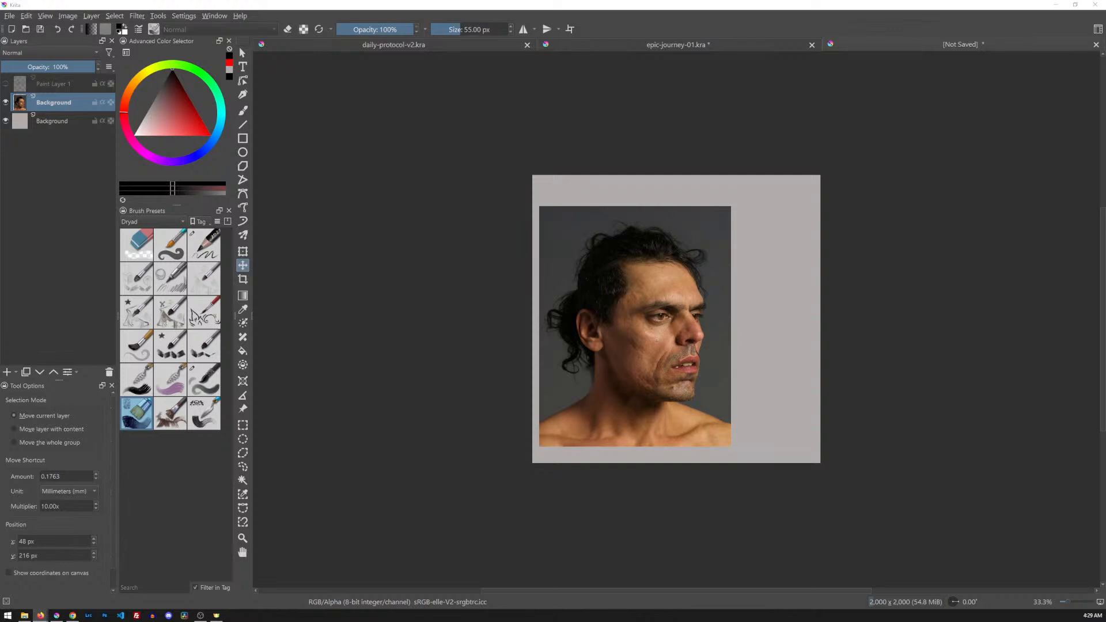
left_click_drag(686, 0, 741, 35)
scroll(685, 354, "down", 1)
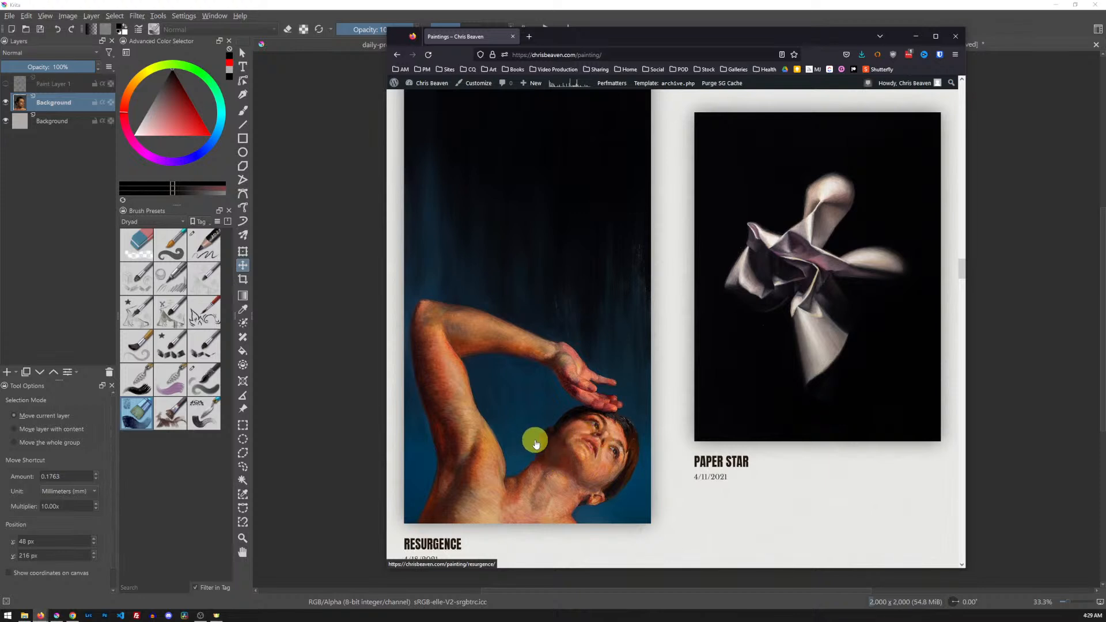
scroll(530, 443, "up", 1)
scroll(535, 443, "up", 1)
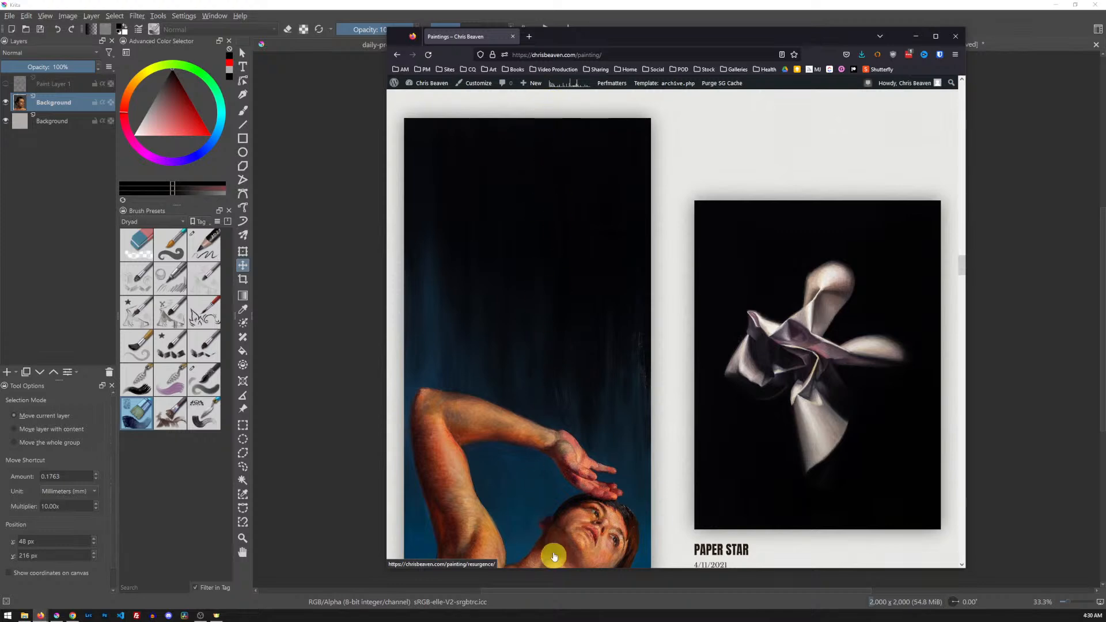
scroll(542, 452, "down", 1)
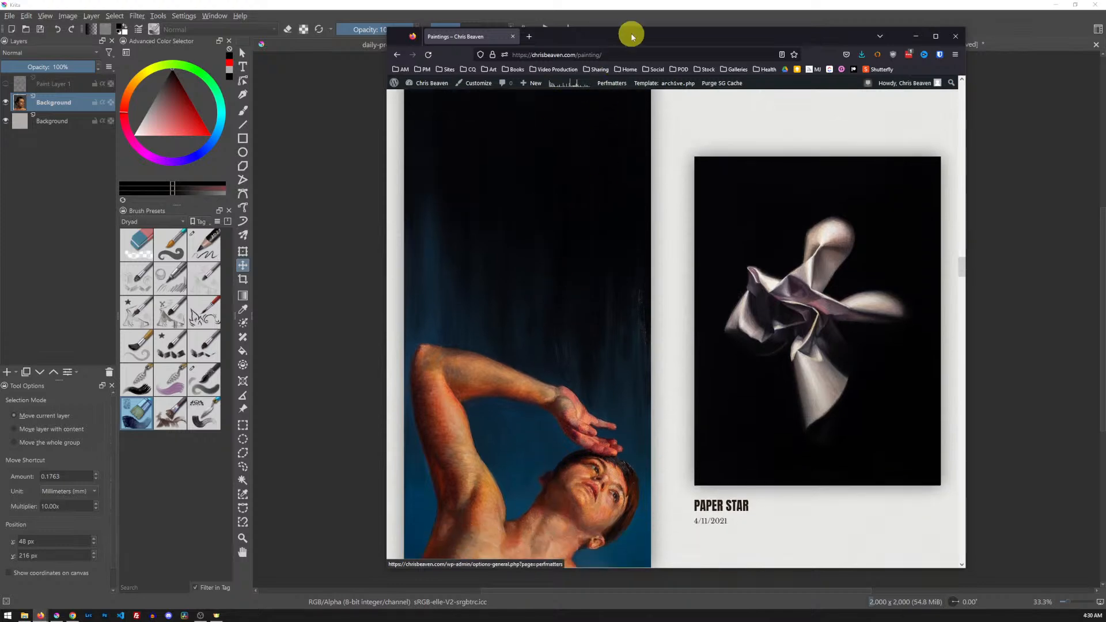
left_click_drag(632, 38, 683, 0)
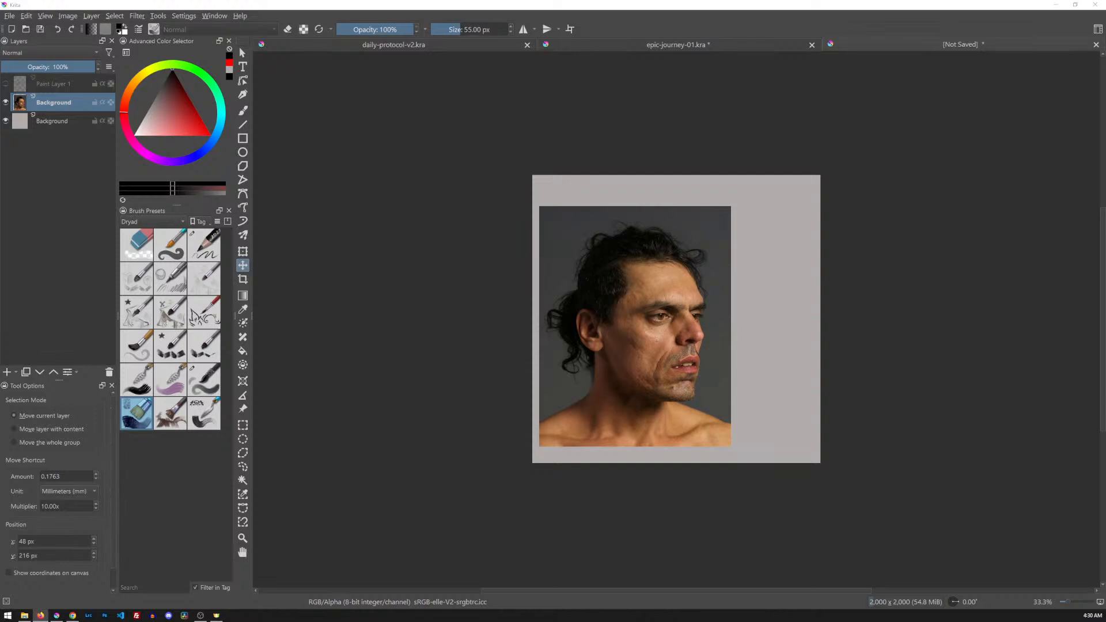
- Switch to epic-journey-01.kra and examine the composition of the whole mountain landscape line drawing
left_click(721, 45)
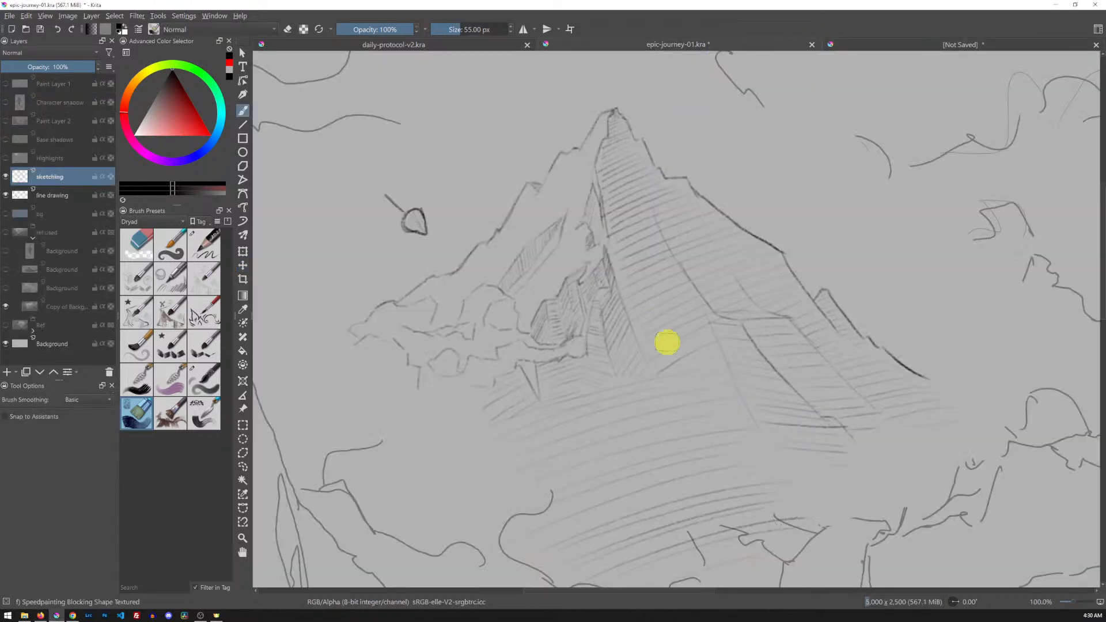
key("ctrl+minus")
key("ctrl+minus")
key("ctrl+minus")
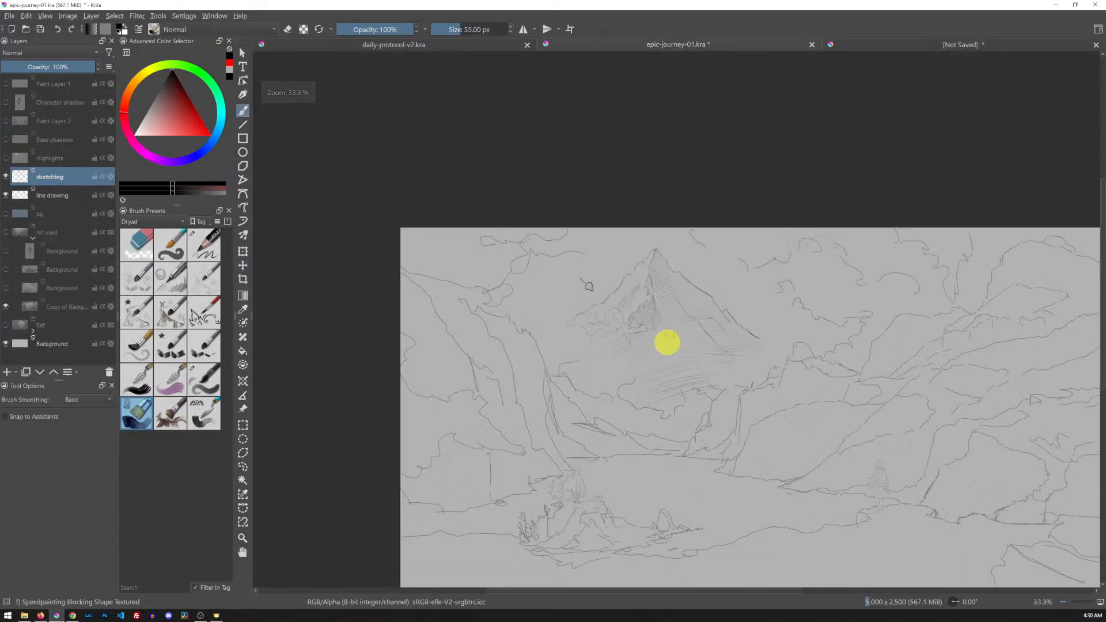
key("2")
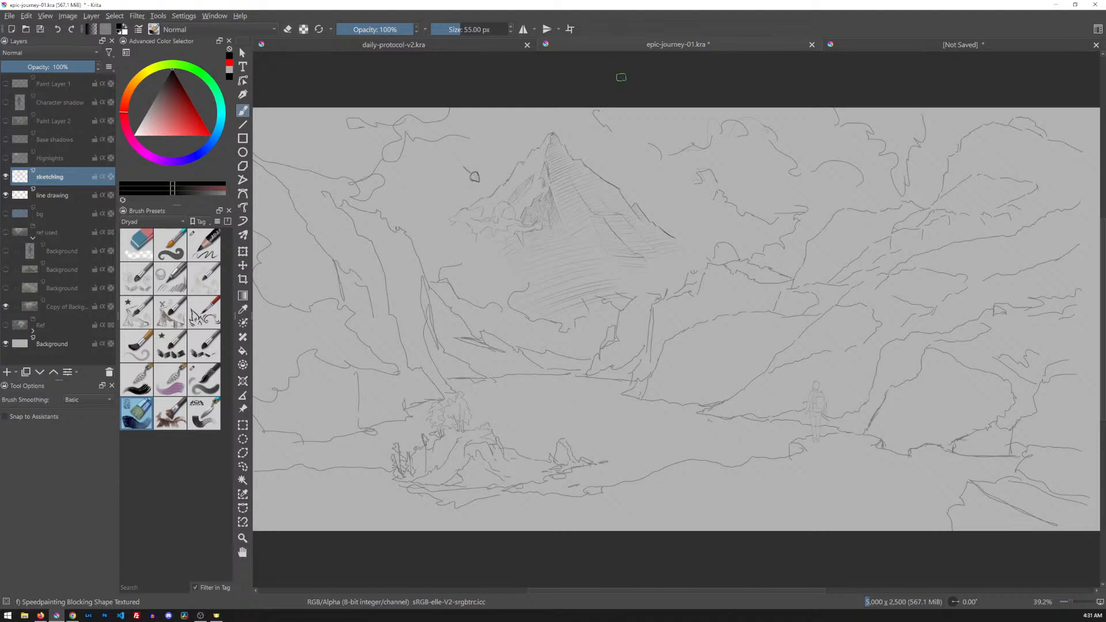
- In the unsaved portrait document, show Paint Layer 1 and move the reference photo layer to about x -117 px, y 180 px
left_click(918, 47)
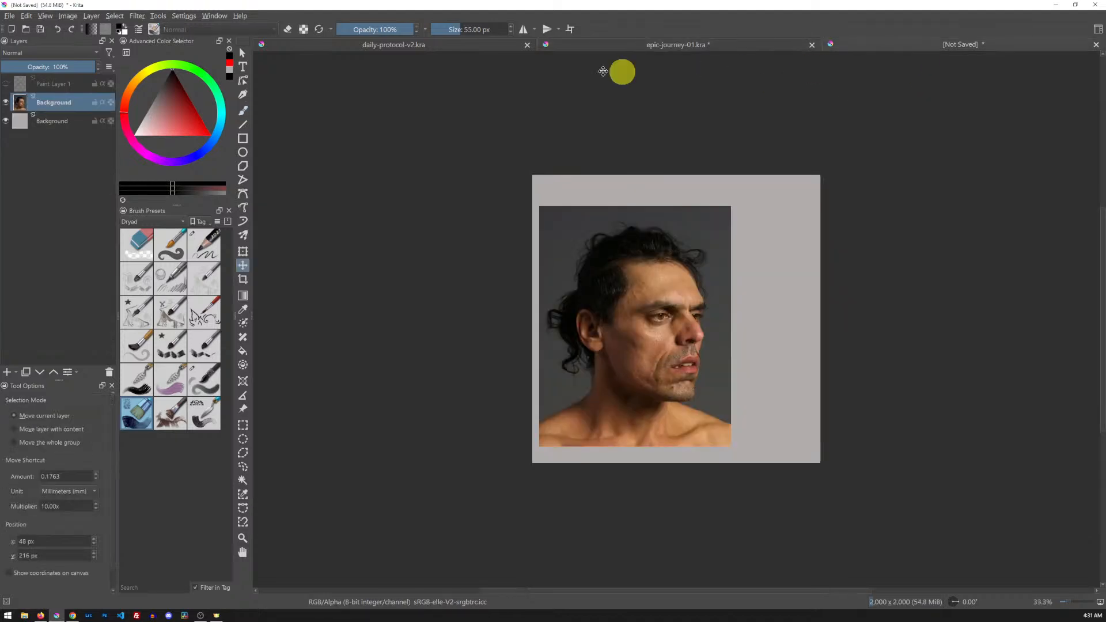
left_click(12, 85)
left_click(9, 85)
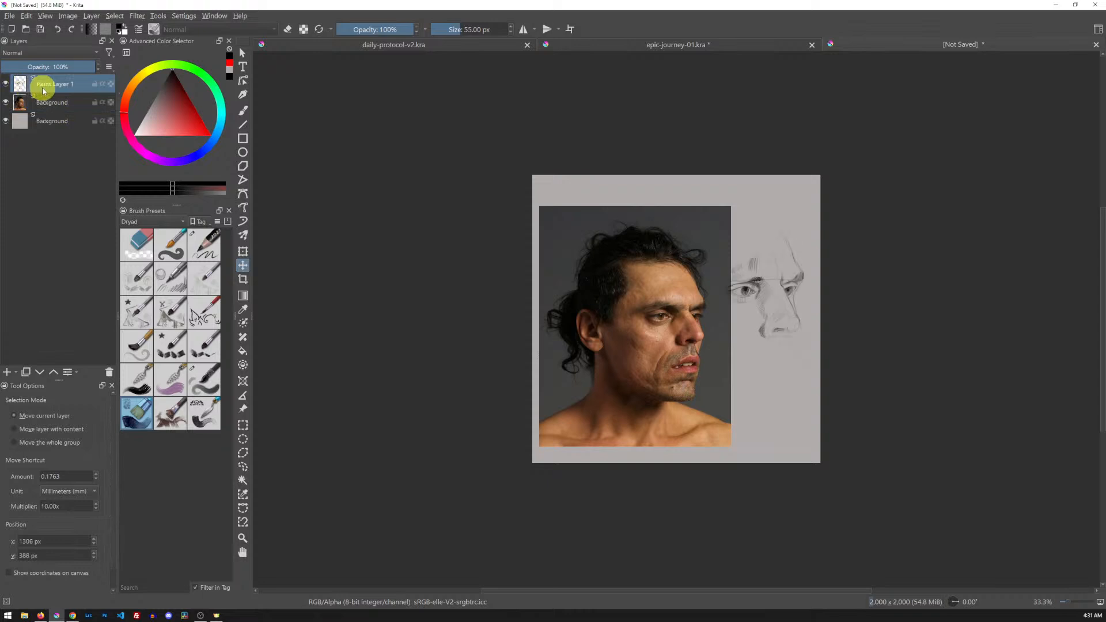
mouse_move(43, 91)
left_click(66, 106)
left_click_drag(631, 303, 600, 296)
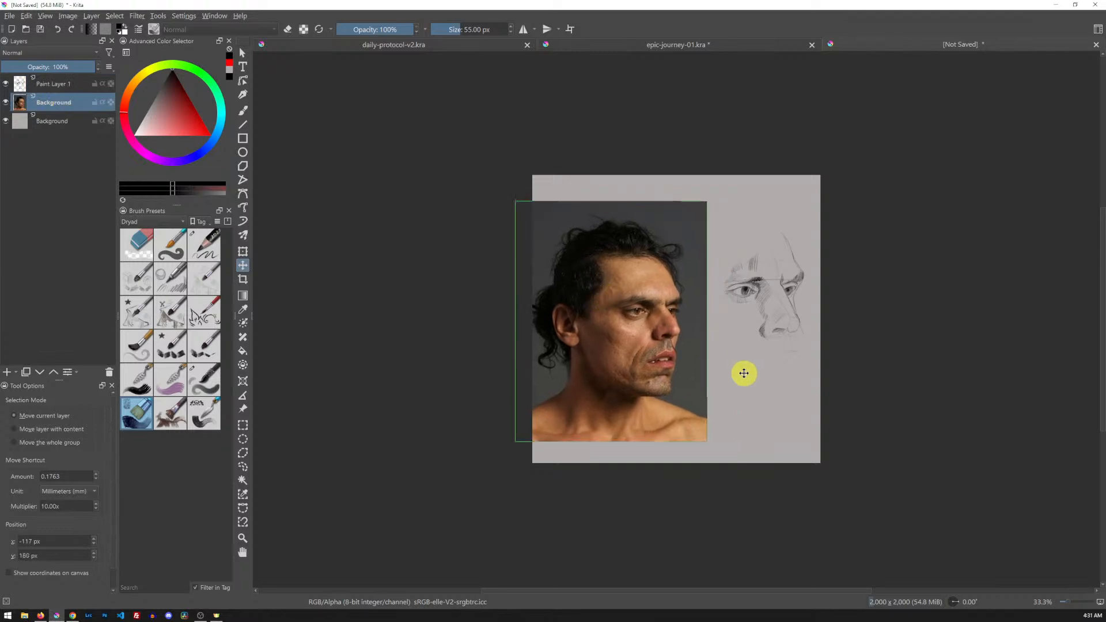
- Start saving the portrait as brush-testing-portrait, choosing the Art - Traditional to Digital Live Stream folder in 01 Projects
left_click(9, 16)
left_click(42, 80)
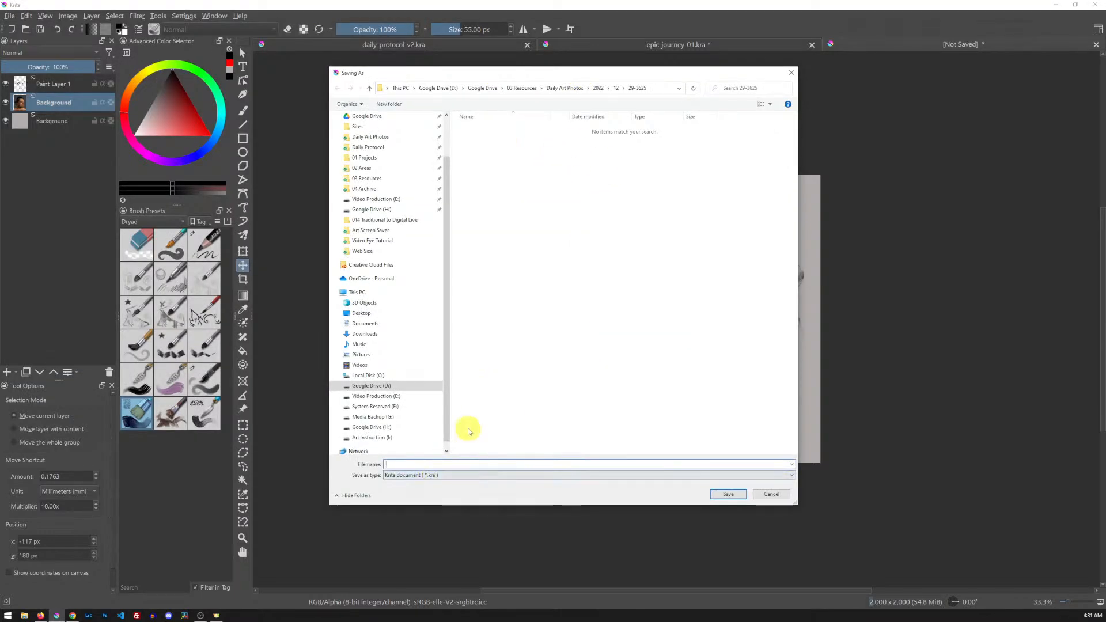
type("brush-testing-portrait")
scroll(438, 155, "up", 1)
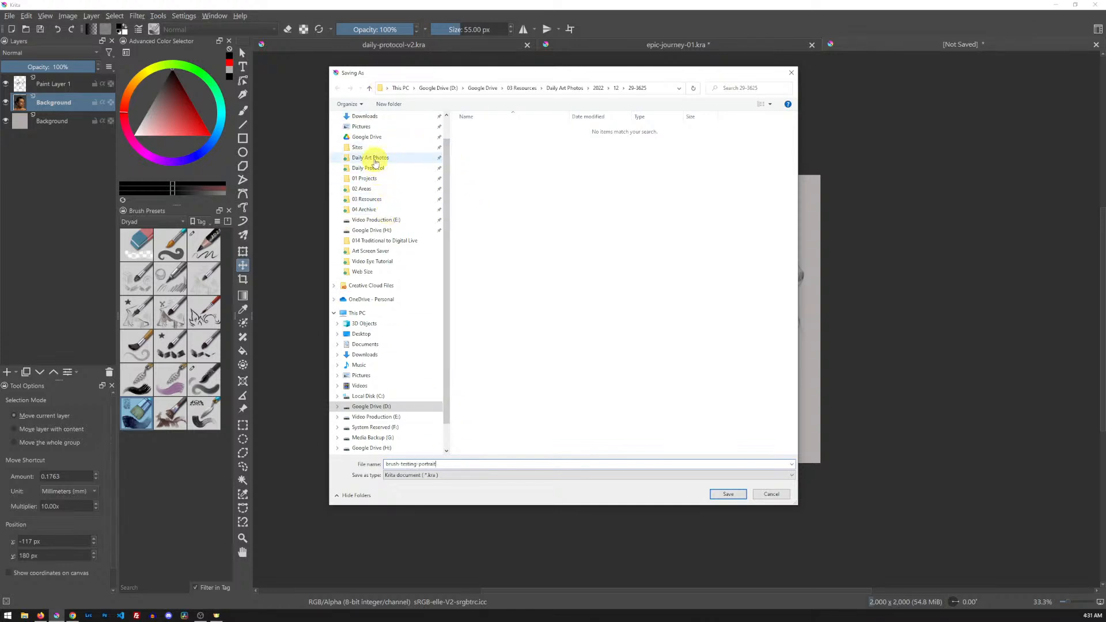
left_click(365, 179)
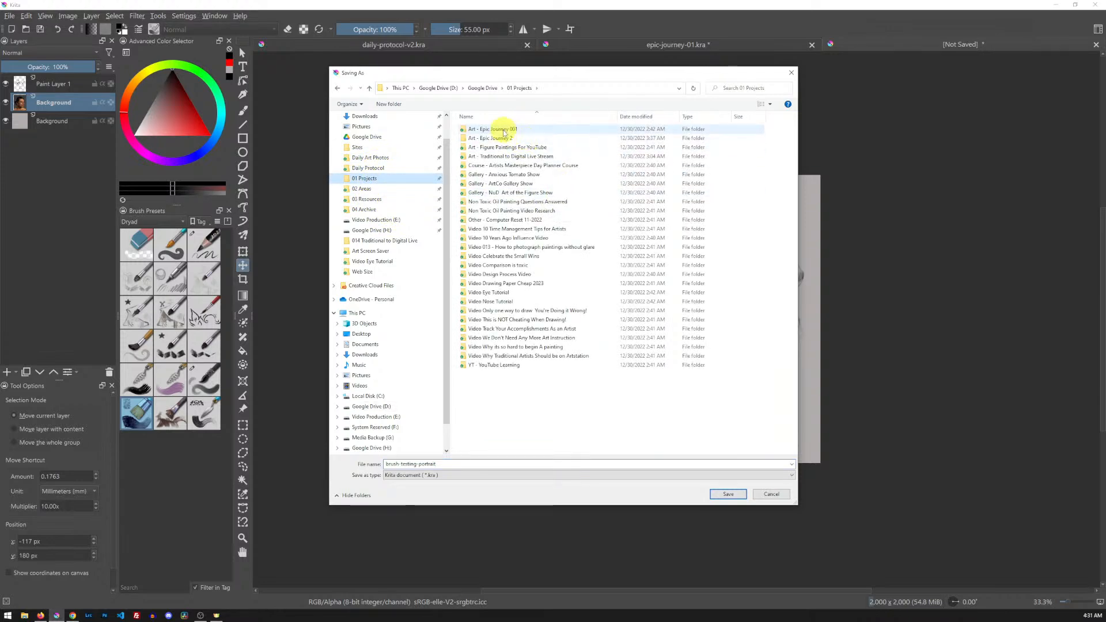
double_click(497, 158)
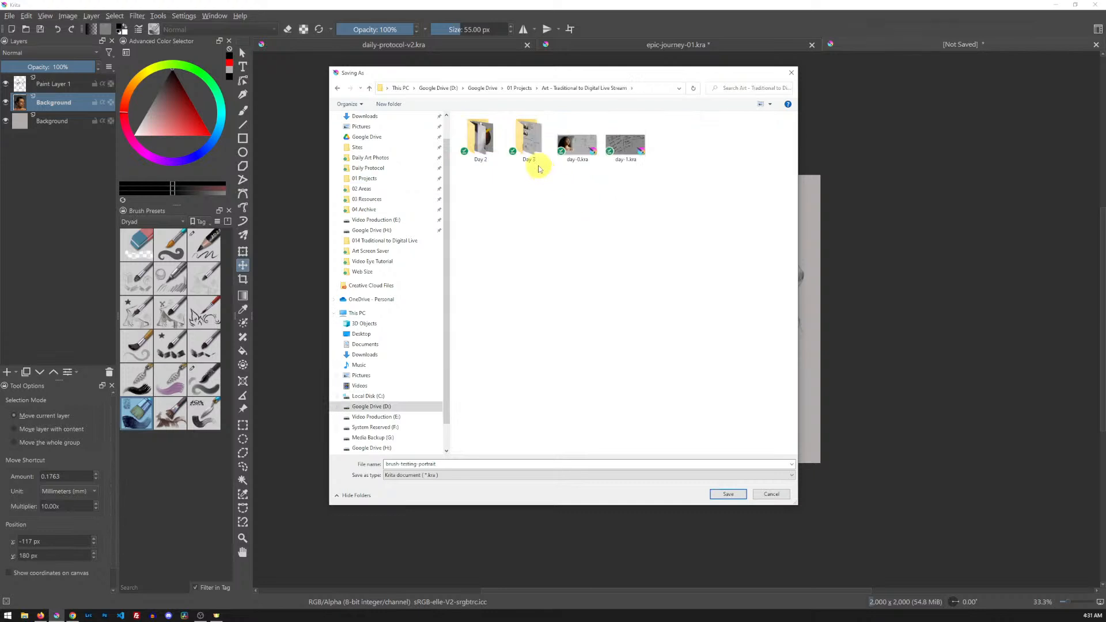
- Create a subfolder named Day 4 and open it as the save location
left_click(389, 104)
type("Da")
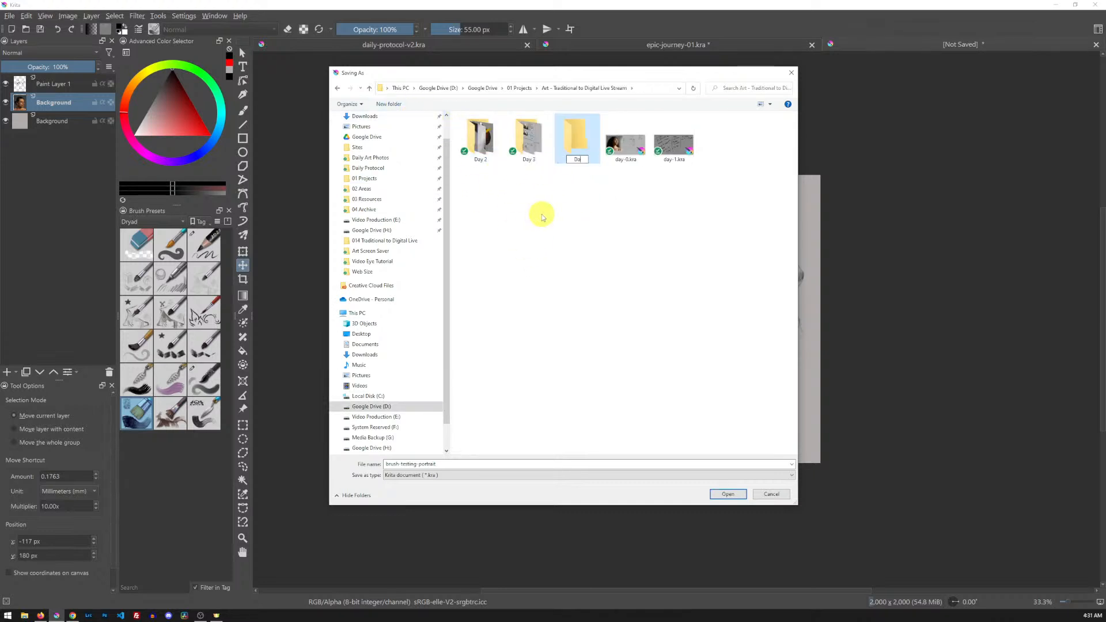
type("y 4")
double_click(577, 138)
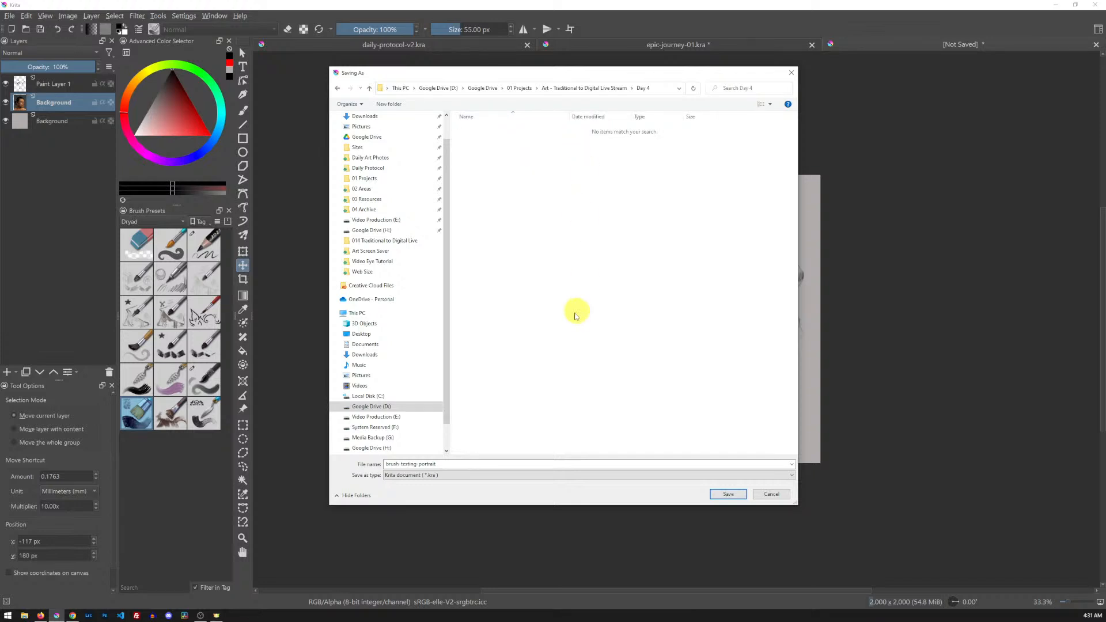
- Save the portrait as the Krita document brush-testing-portrait in the Day 4 folder
left_click(729, 496)
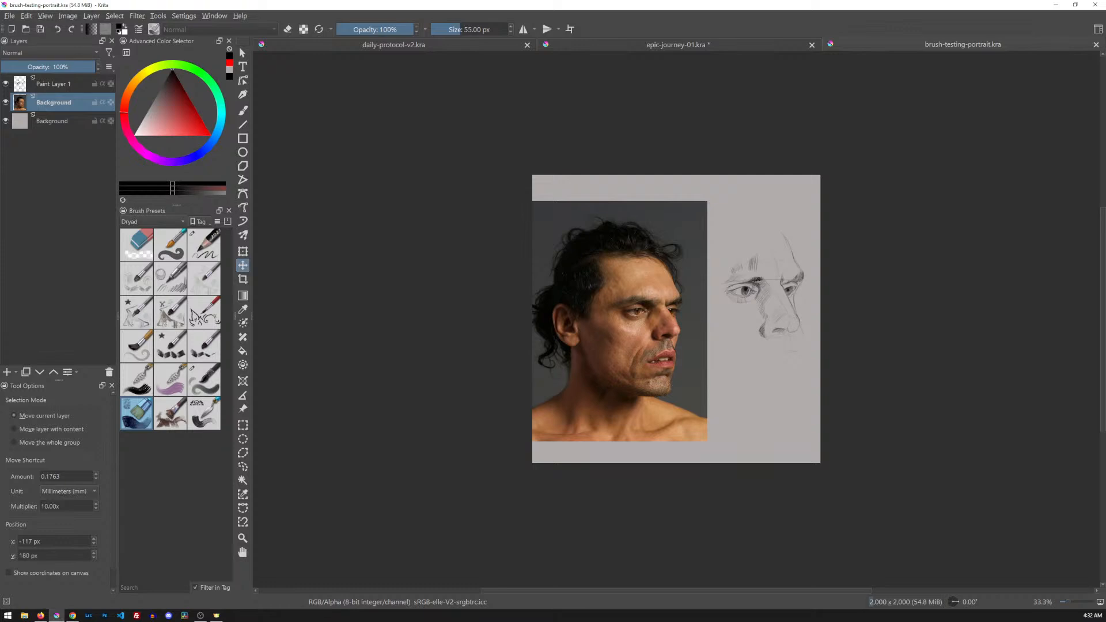
- Look over the local brush presets and the import and bundle options in the resource manager, and close it
left_click(183, 15)
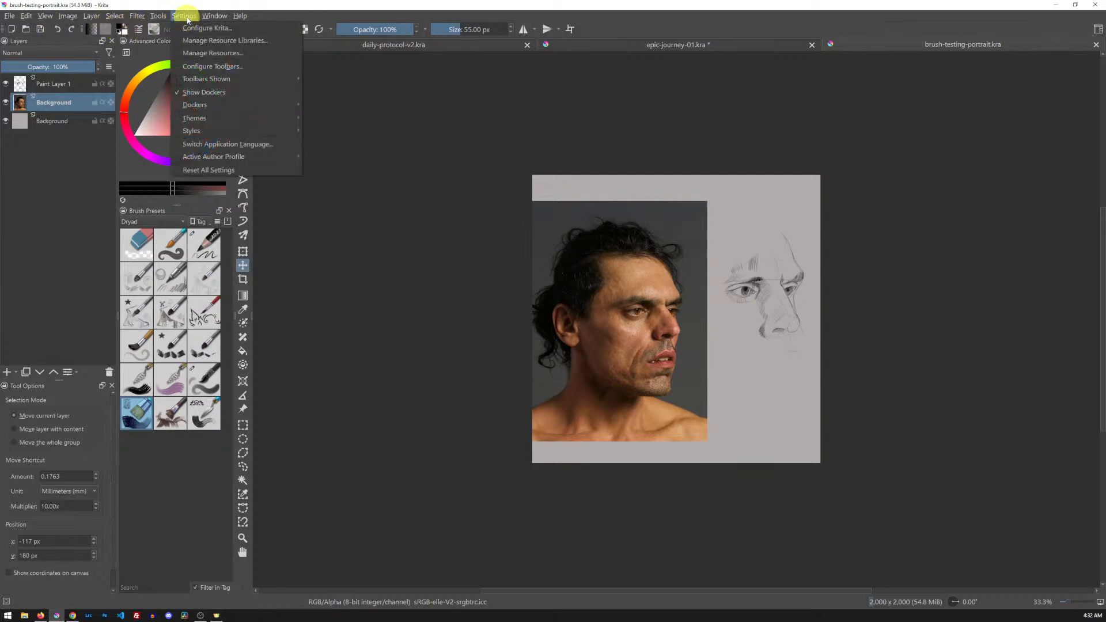
left_click(198, 54)
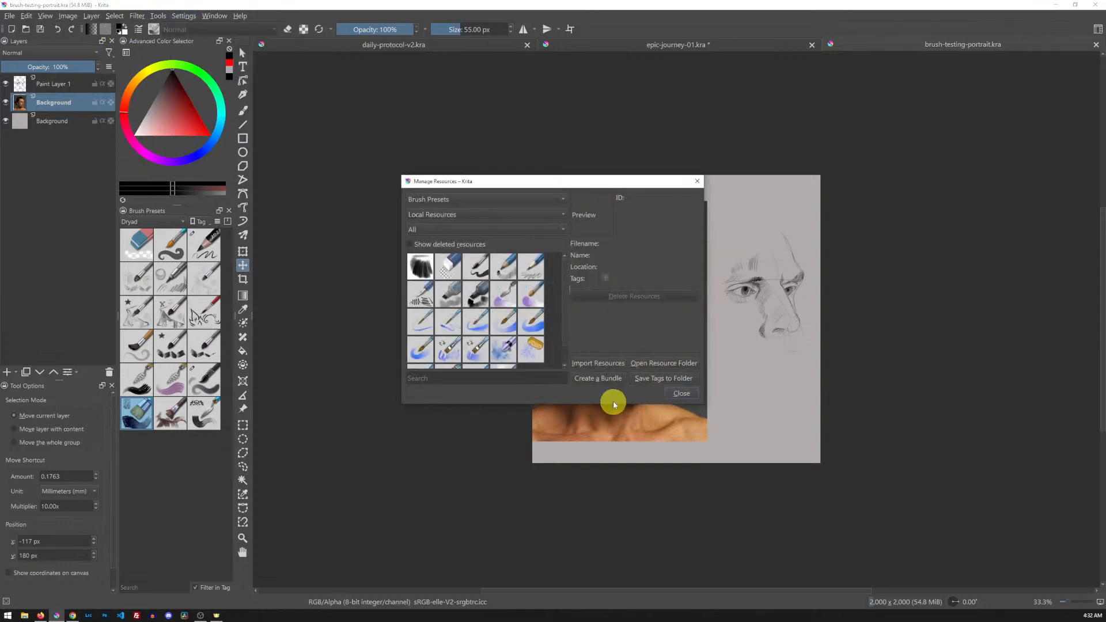
left_click(696, 183)
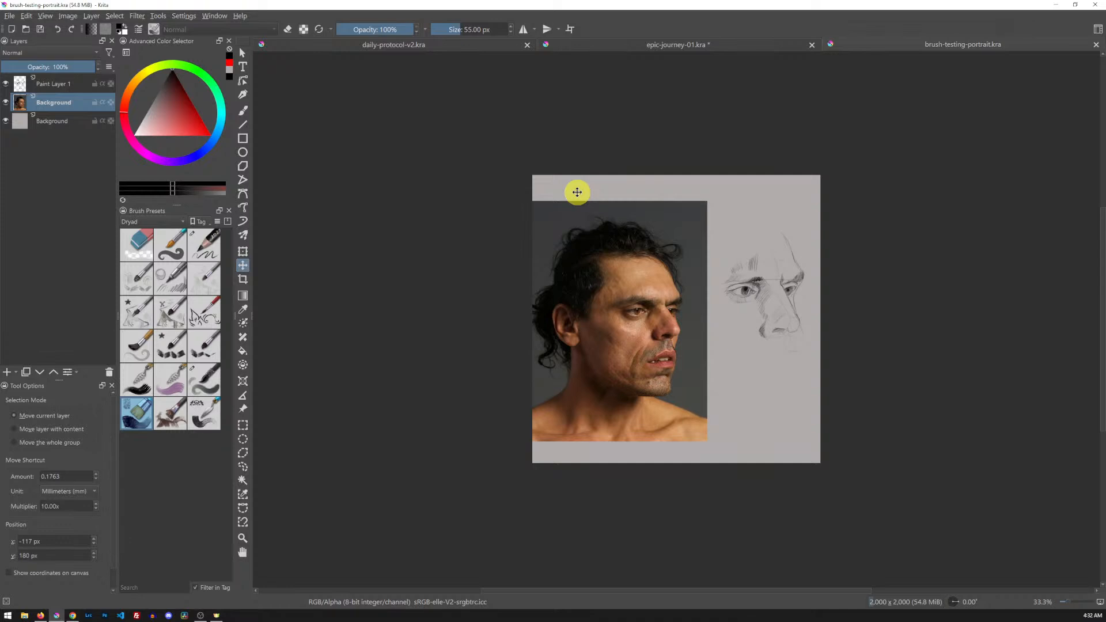
- Switch to the epic-journey-01.kra landscape document and save its changes
left_click(696, 48)
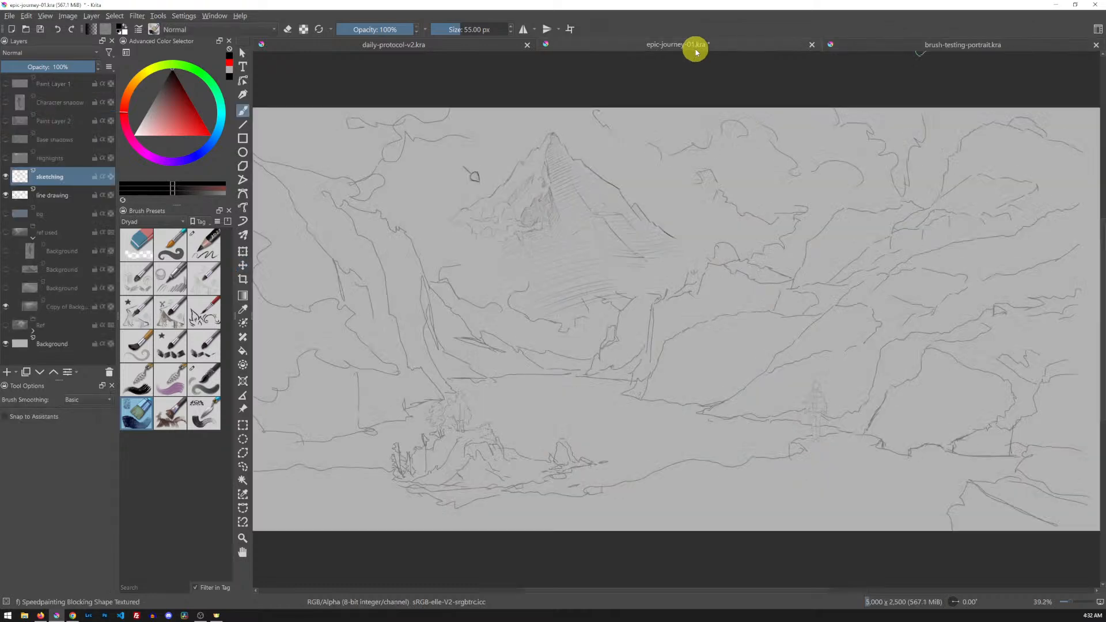
key("ctrl+s")
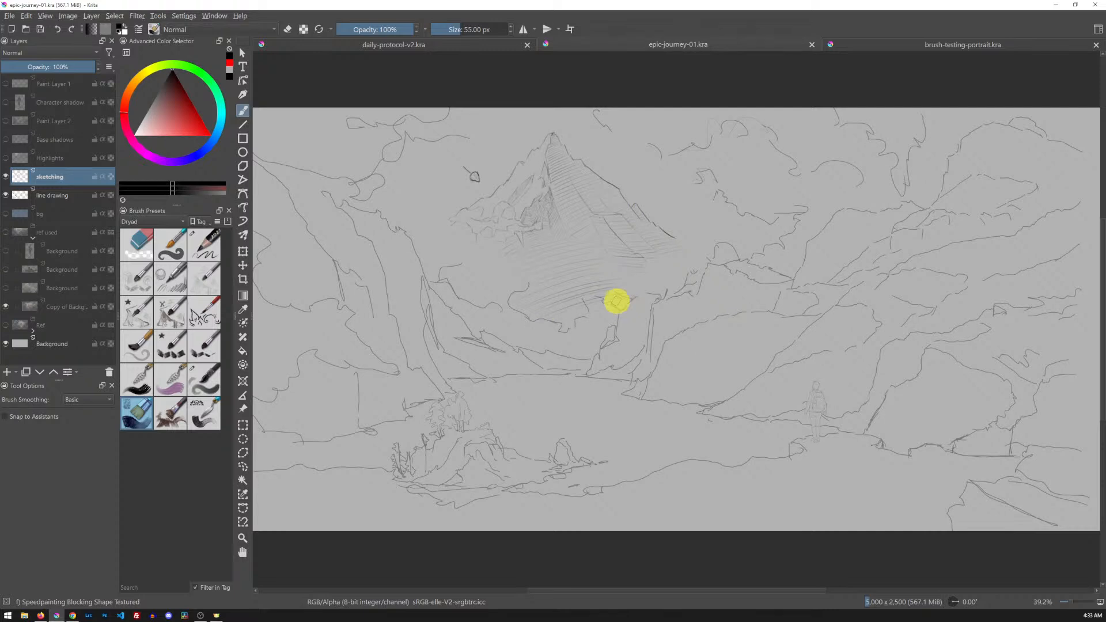
- Return to brush-testing-portrait.kra and examine the eye and nose sketch beside the reference photo at 100% zoom
left_click(951, 49)
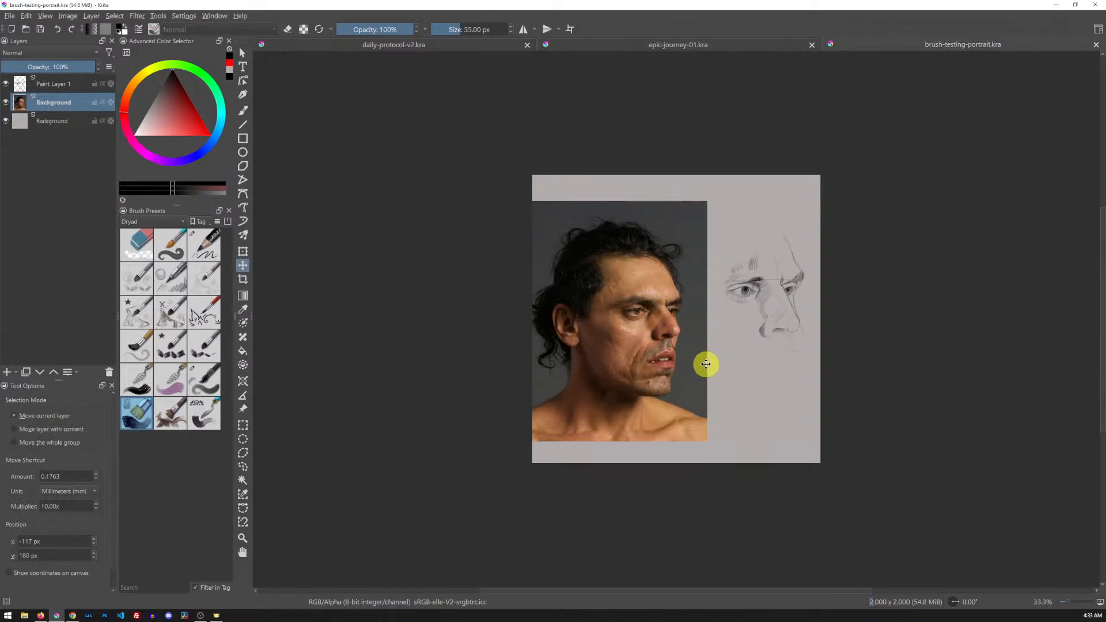
key("1")
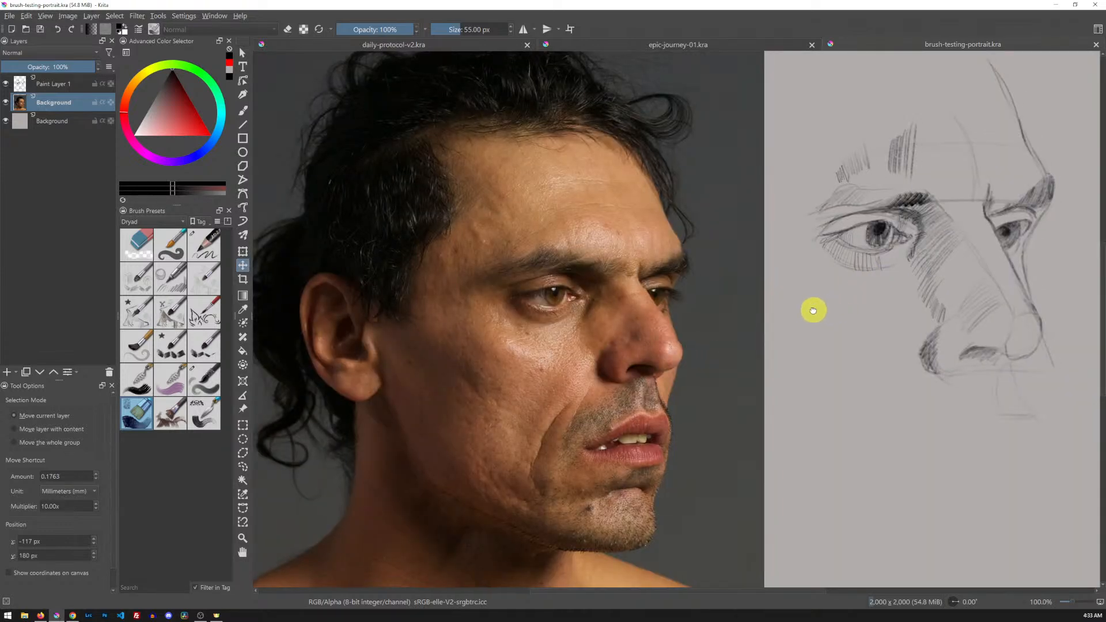
left_click_drag(812, 311, 728, 316)
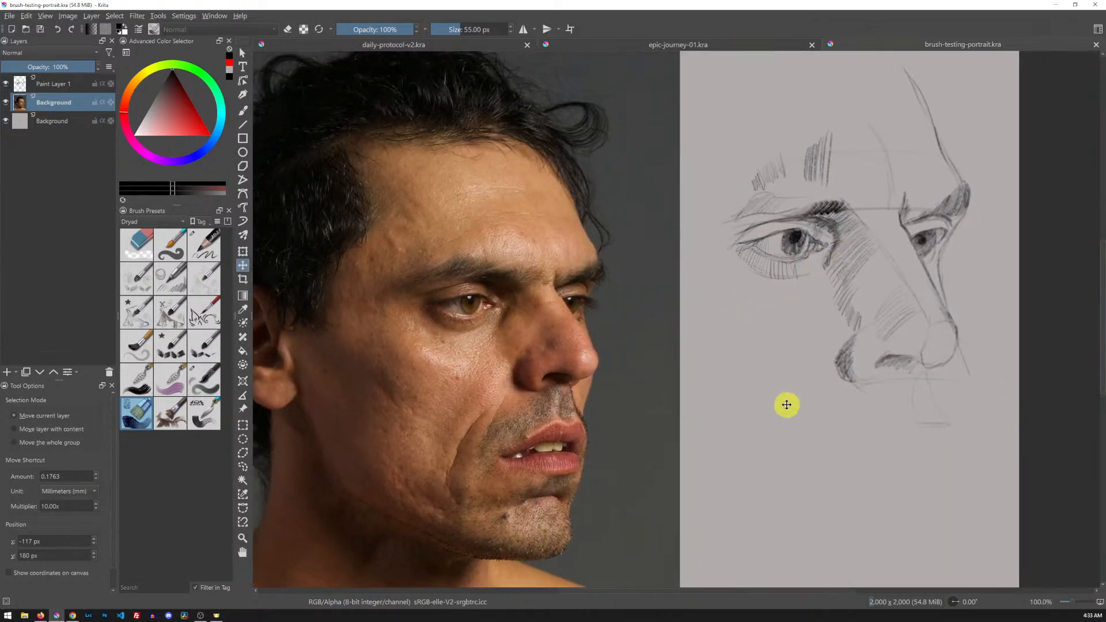